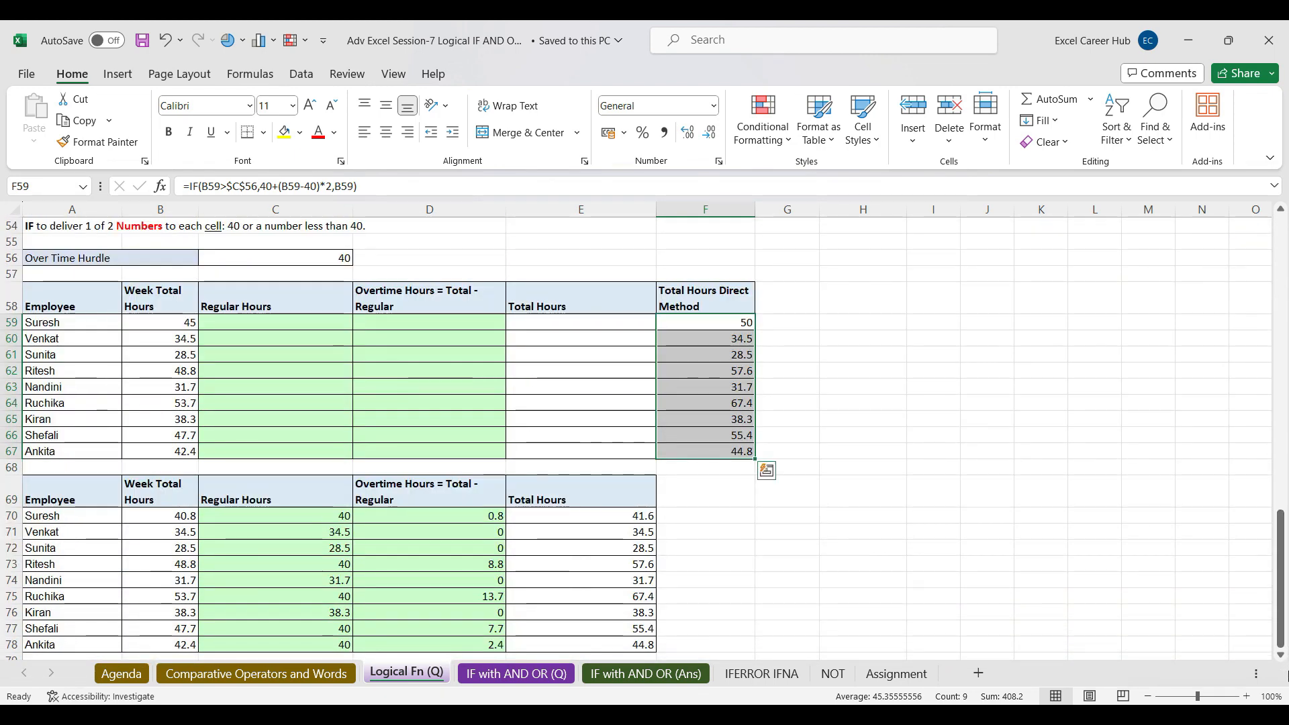
Step: Review the AND status formula in E7 and the credit rule tables on the IF with AND OR (Ans) sheet
click(787, 322)
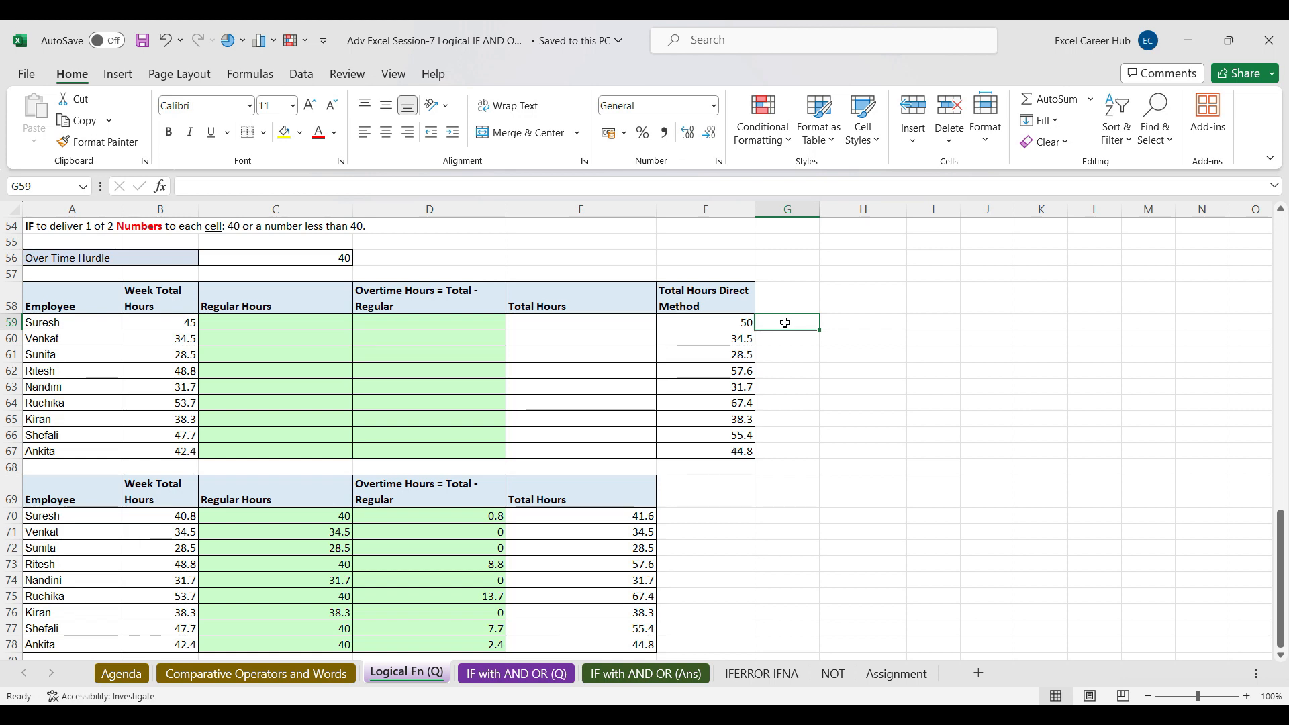
click(619, 674)
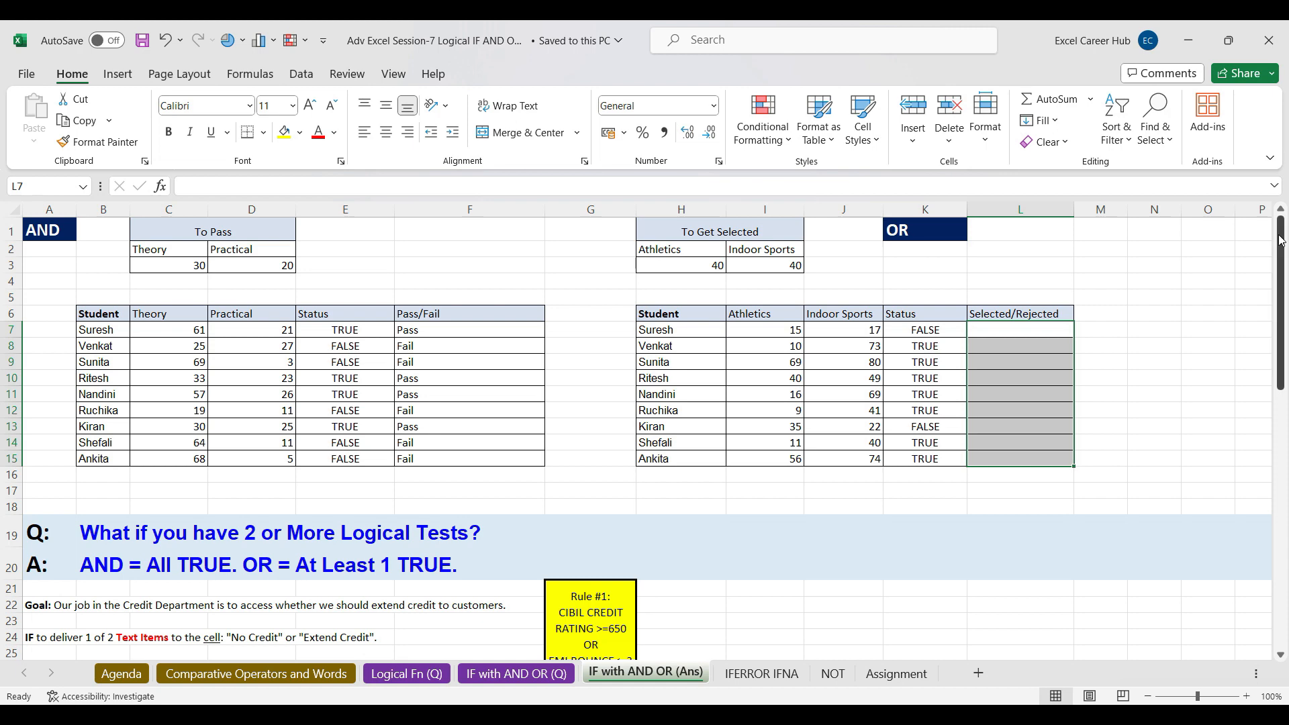
mouse_move(1283, 238)
mouse_down()
mouse_move(1281, 201)
mouse_move(1282, 282)
mouse_move(1287, 215)
mouse_up()
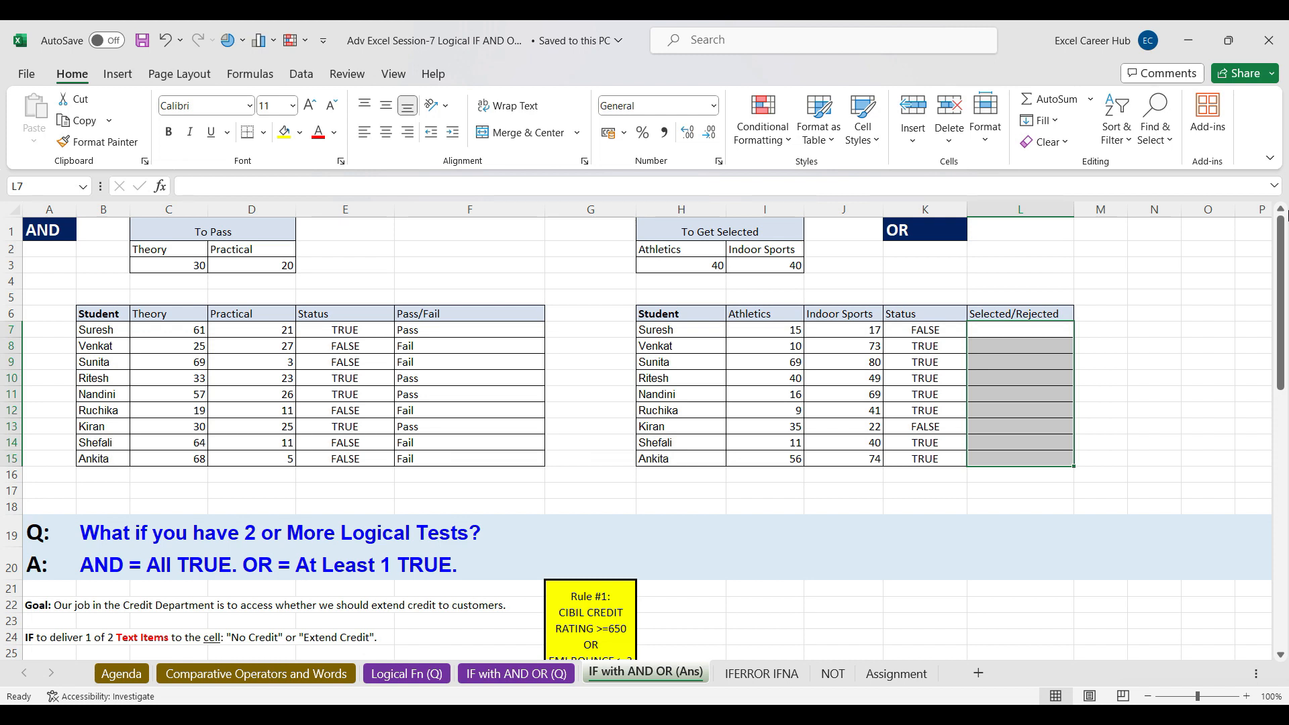
click(374, 330)
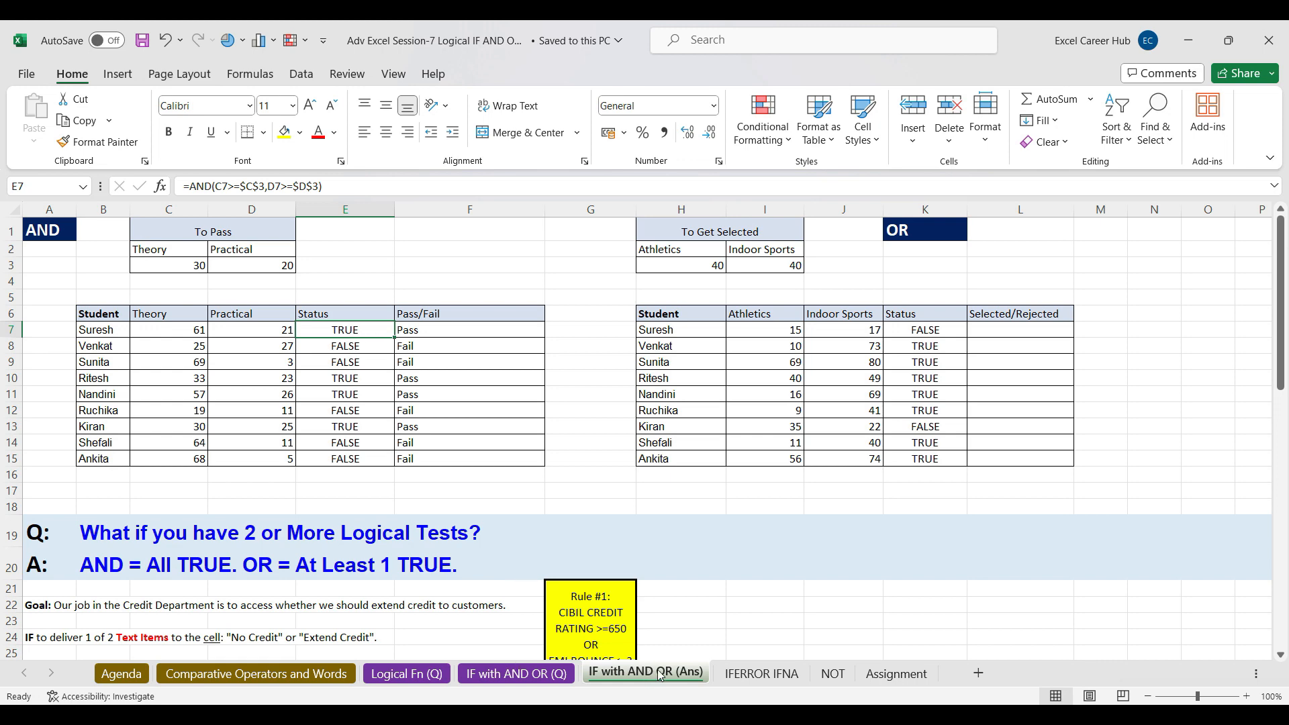
drag(1280, 273, 1283, 470)
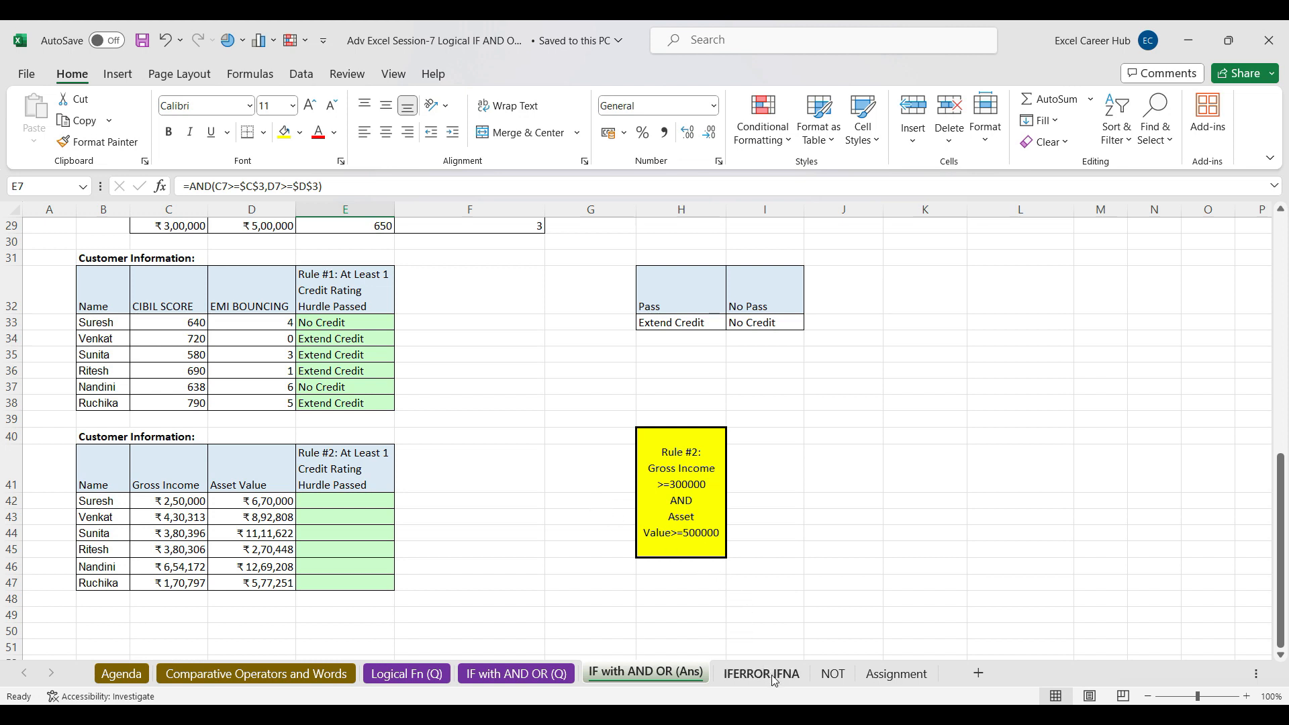
drag(1283, 497, 1283, 262)
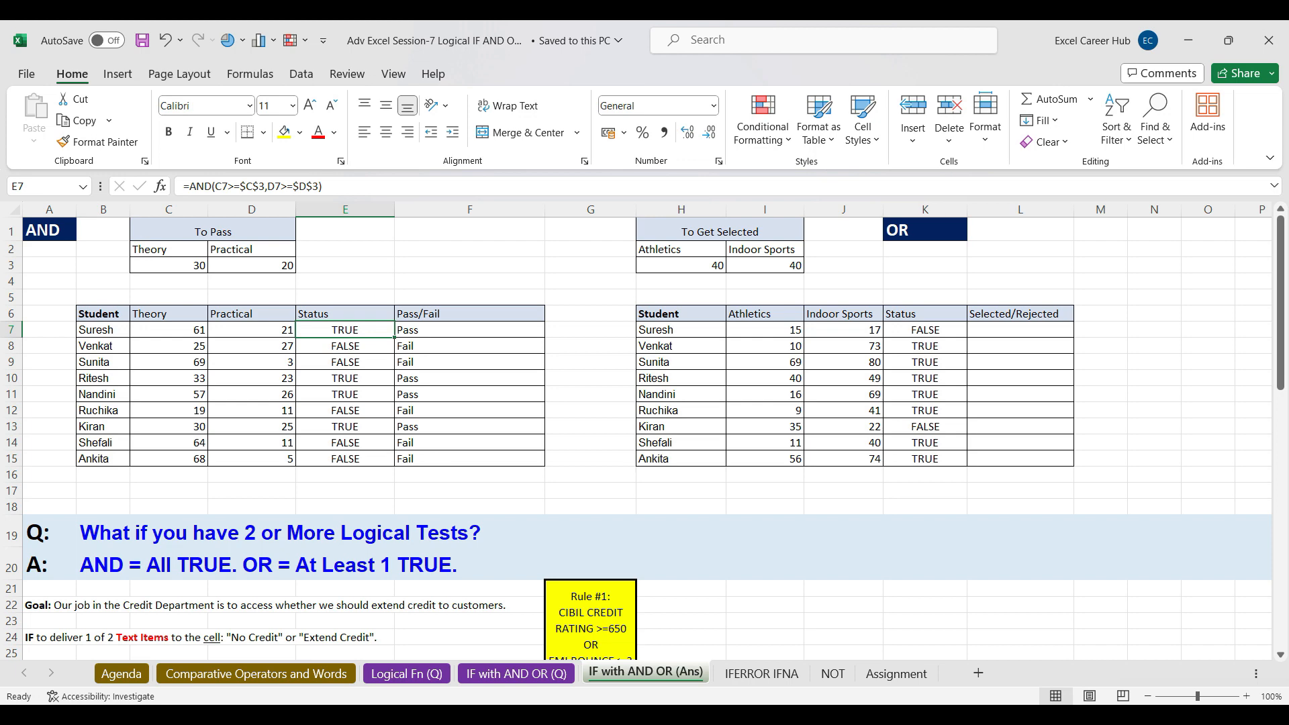
Step: Switch to the Google Meet call, turn the camera on and off again, and mute and unmute the microphone
mouse_move(941, 719)
mouse_move(721, 717)
click(643, 643)
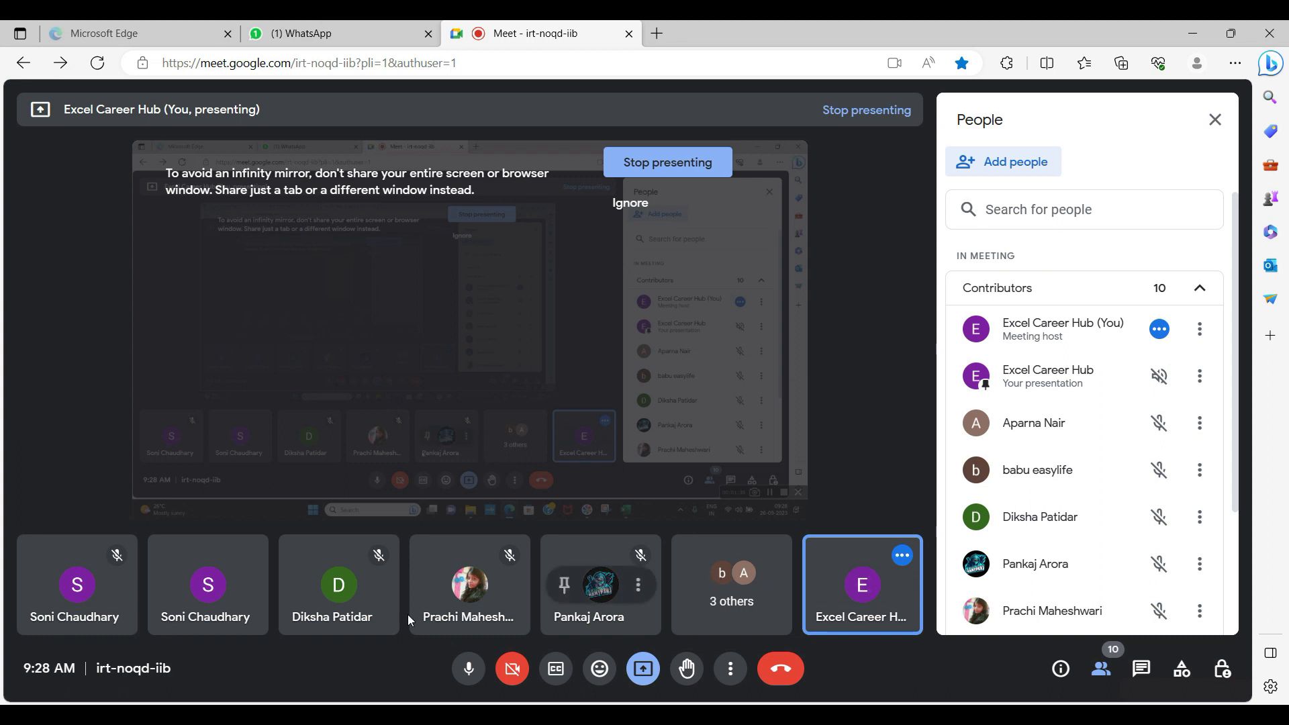
click(518, 671)
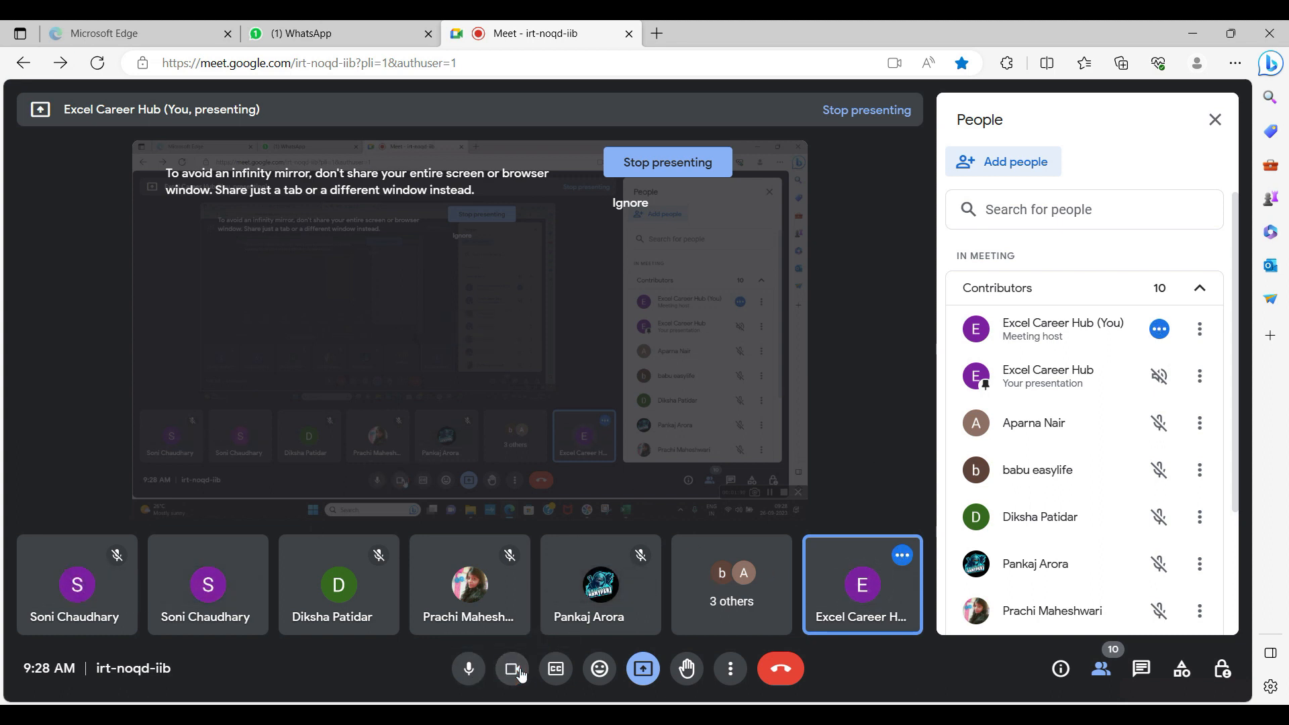
click(520, 673)
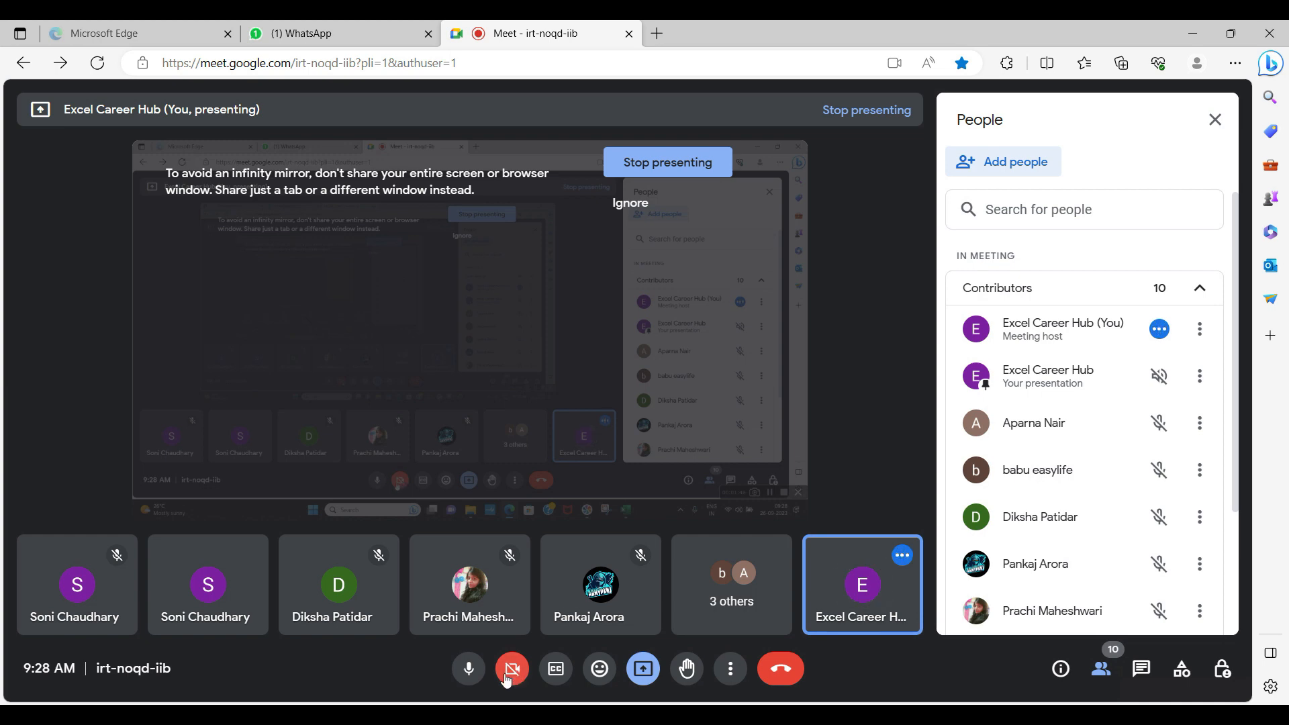
click(471, 673)
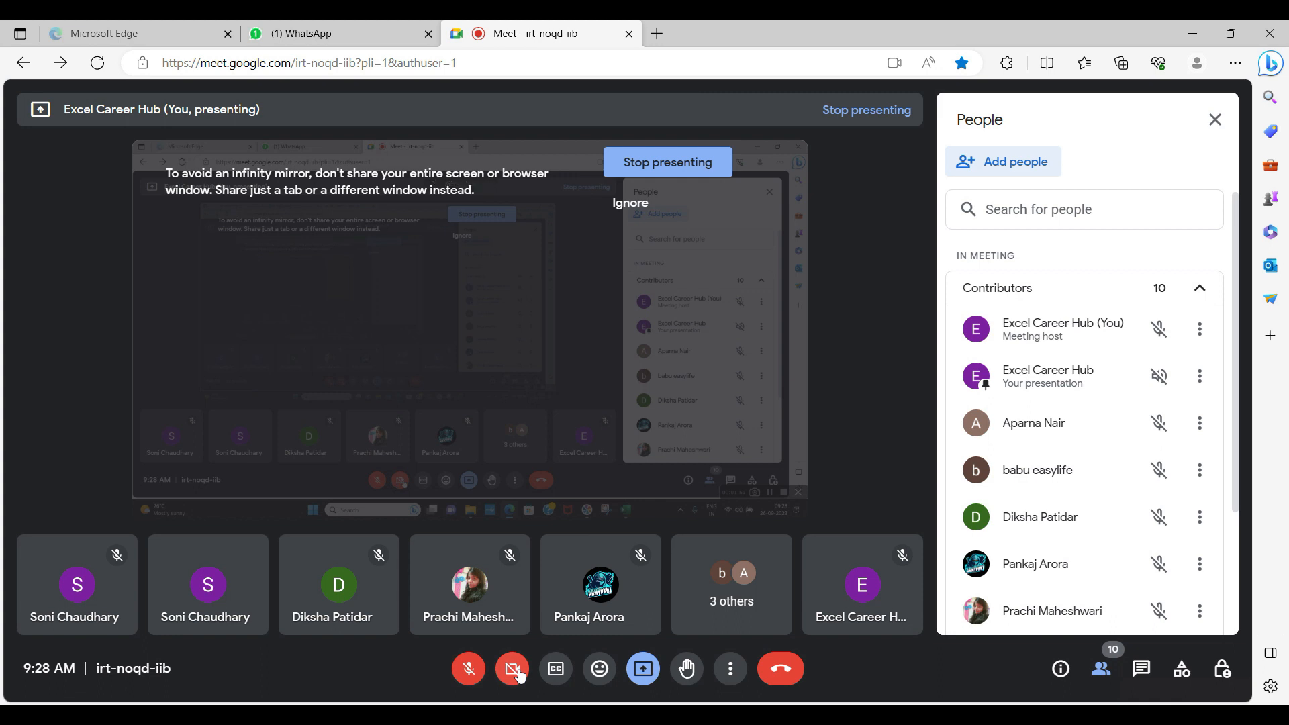
click(461, 673)
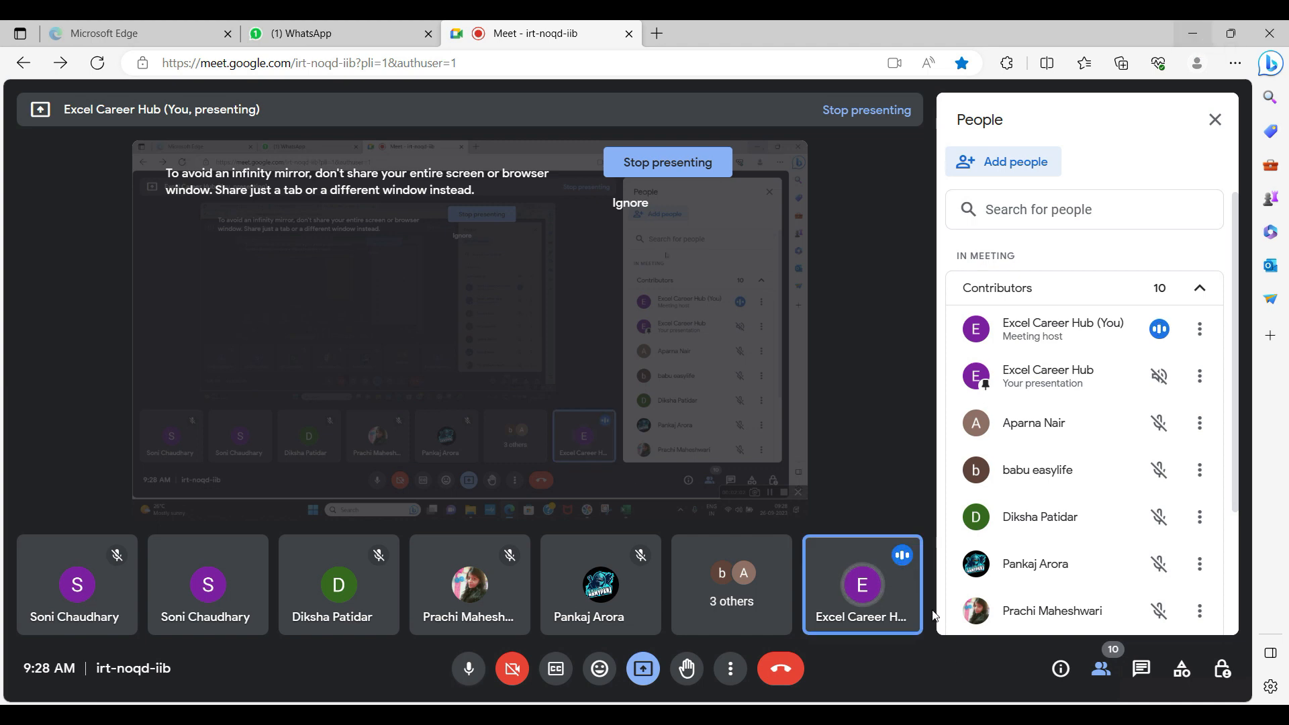
Step: Return to the Adv Excel Session-7 workbook and examine the Pass/Fail formula in F7 and the OR table
mouse_move(942, 715)
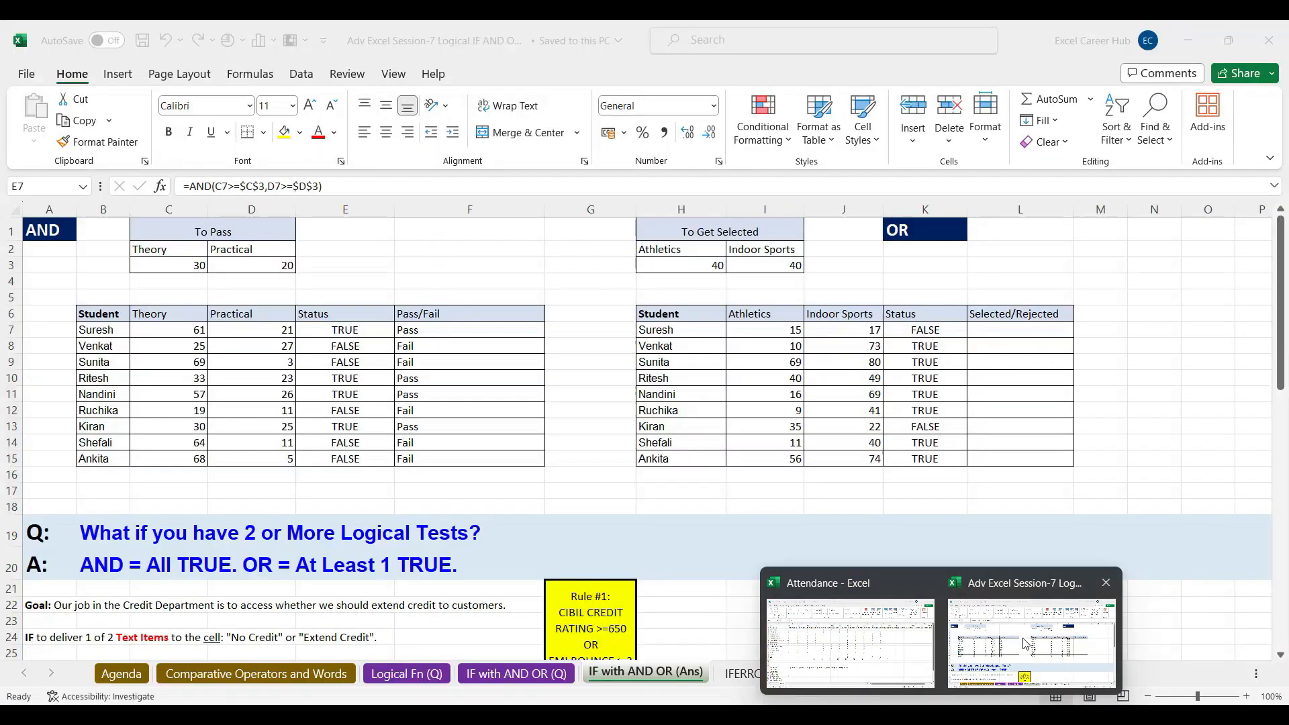
click(1032, 643)
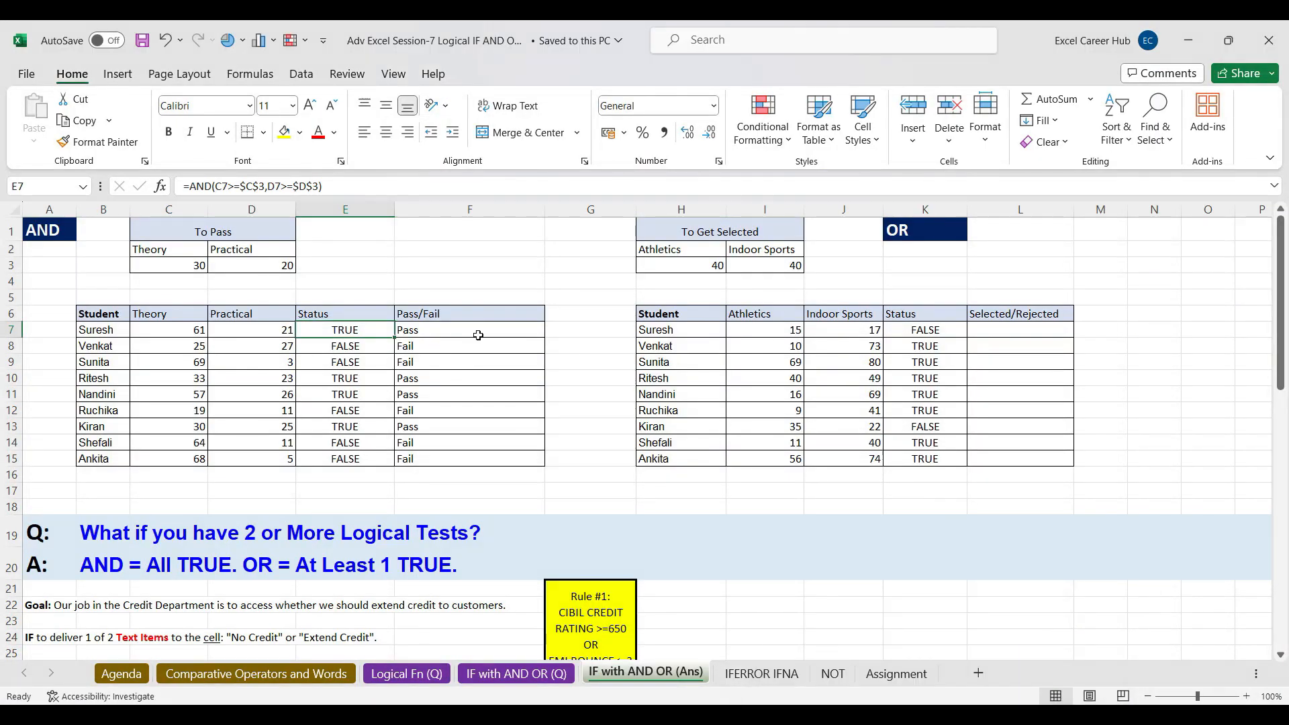
drag(1284, 238, 1285, 185)
click(430, 329)
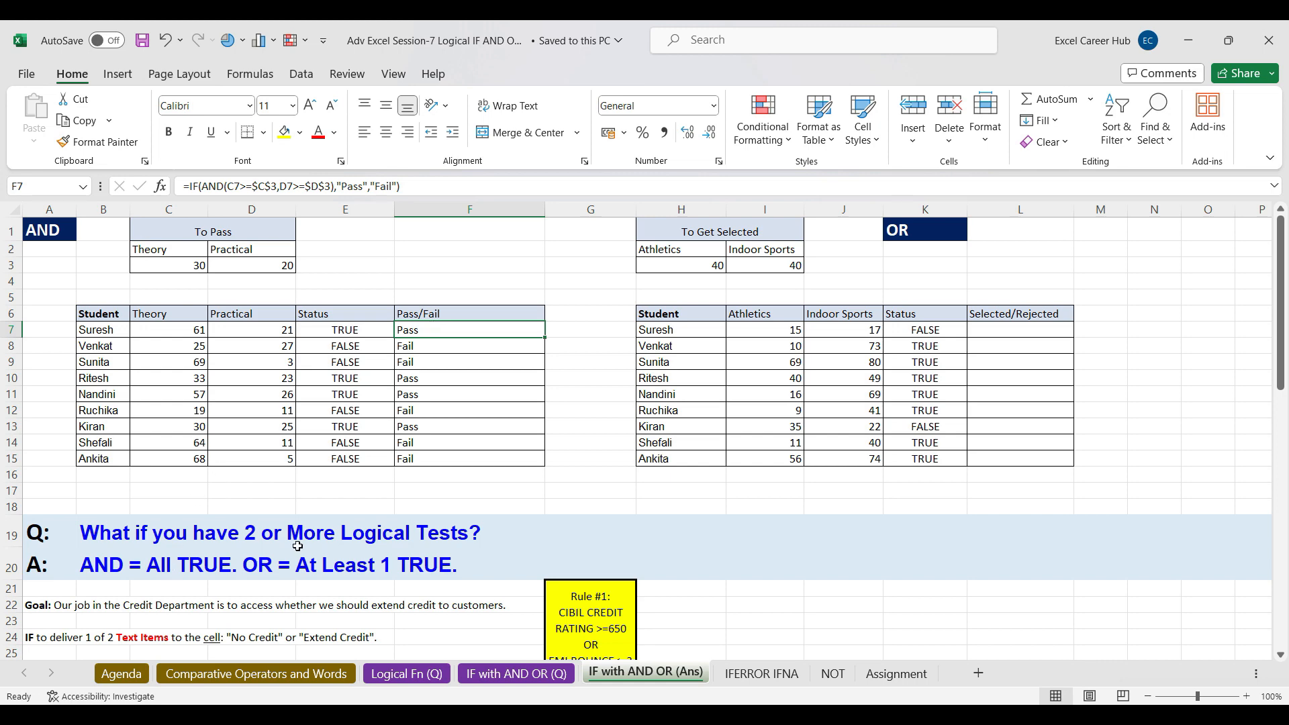
scroll(306, 580, right, 3)
scroll(307, 580, right, 3)
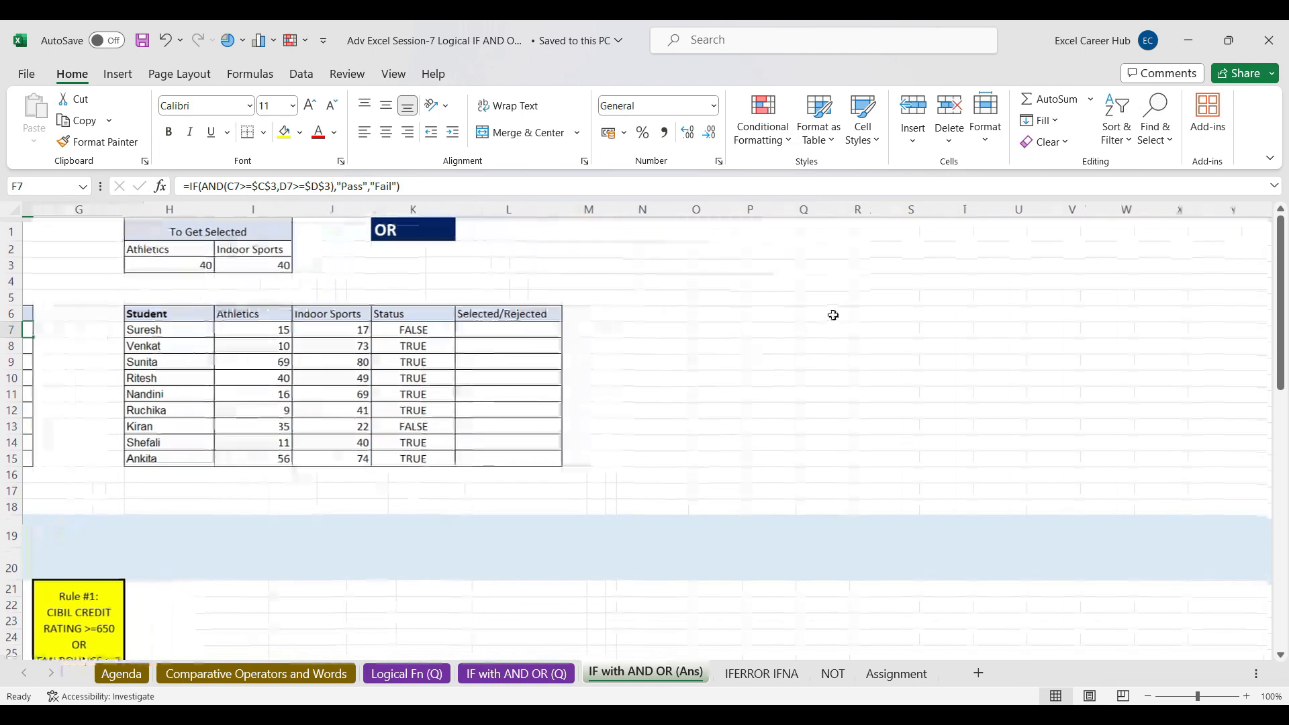
Step: On the IFERROR IFNA sheet, clear the Total and Percentage values in D6:E17
click(767, 678)
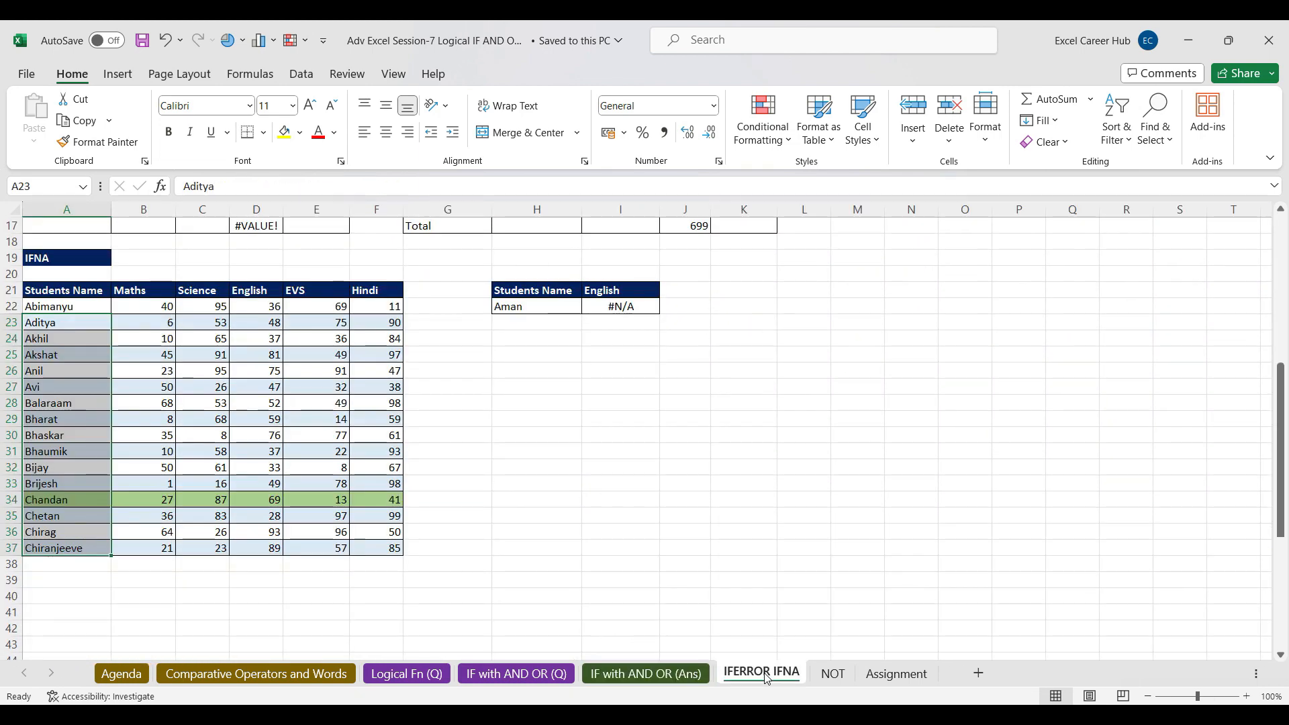
drag(1283, 449, 1282, 289)
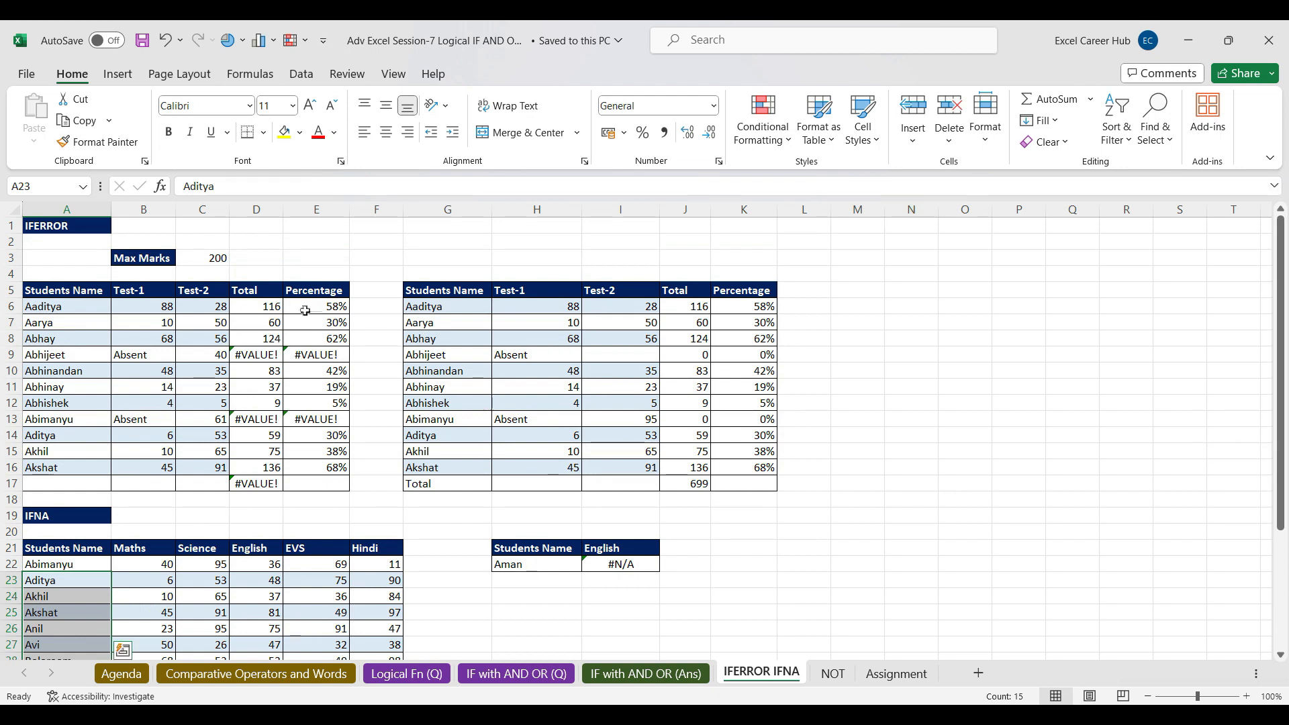
drag(265, 306, 322, 483)
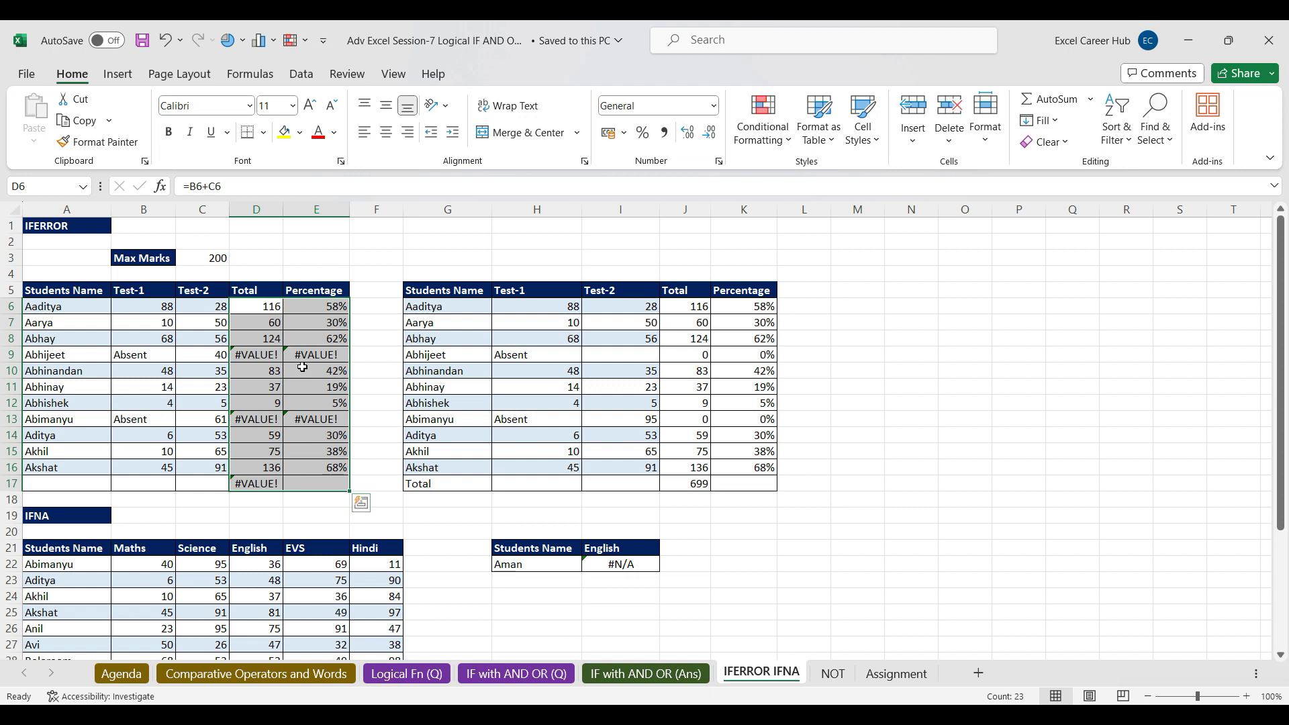
drag(255, 309, 338, 481)
key(Delete)
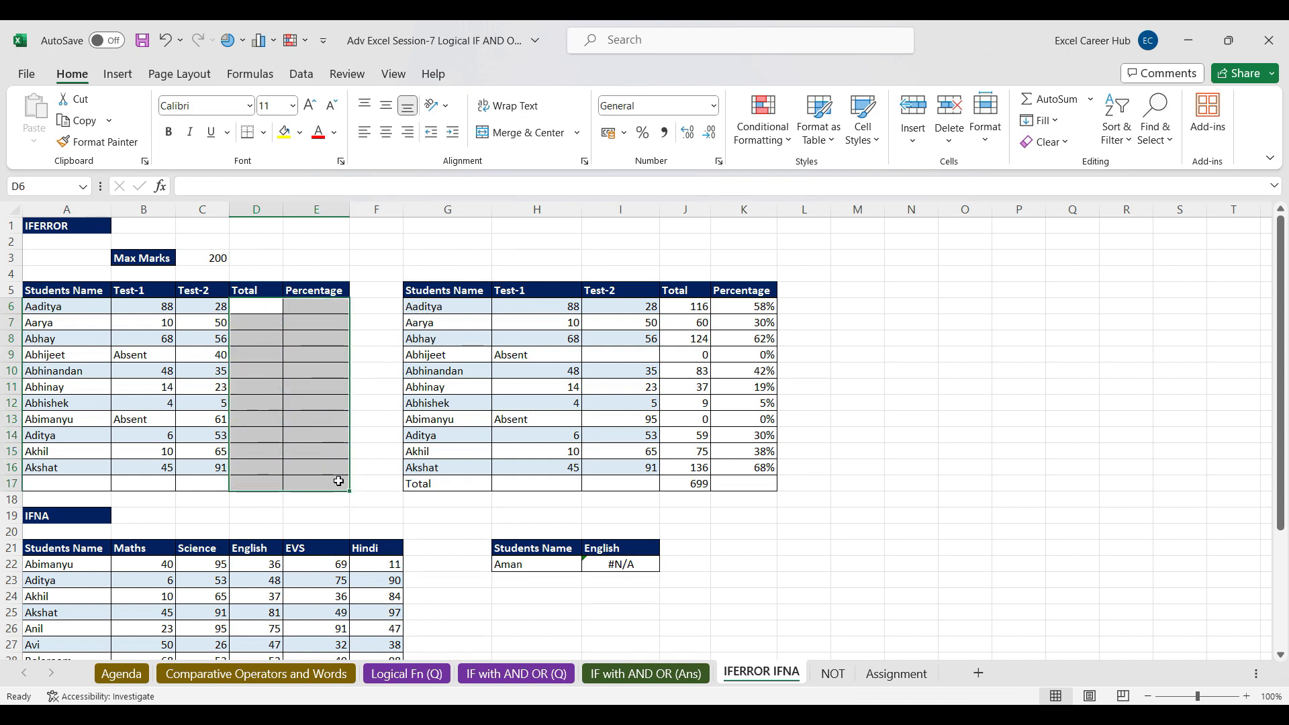
Step: Enter =B6+C6 as the Total in D6 and fill it down to D16
drag(127, 290, 190, 383)
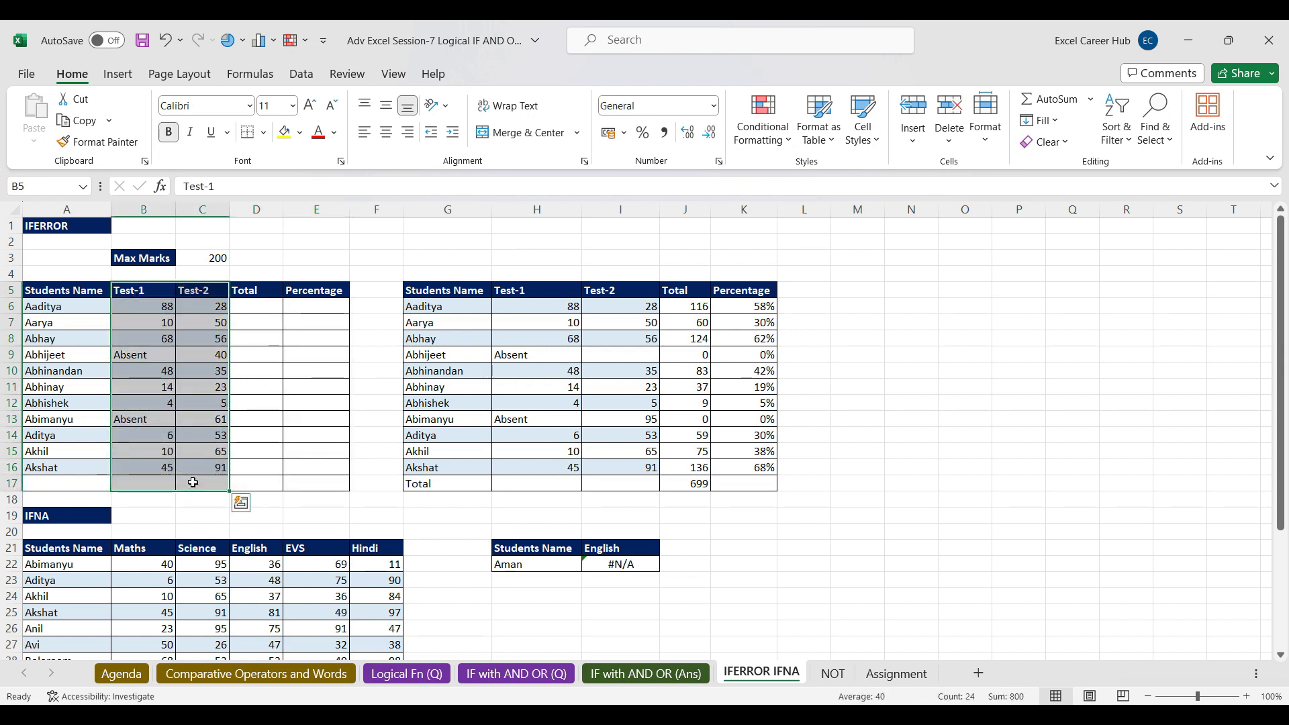
click(255, 307)
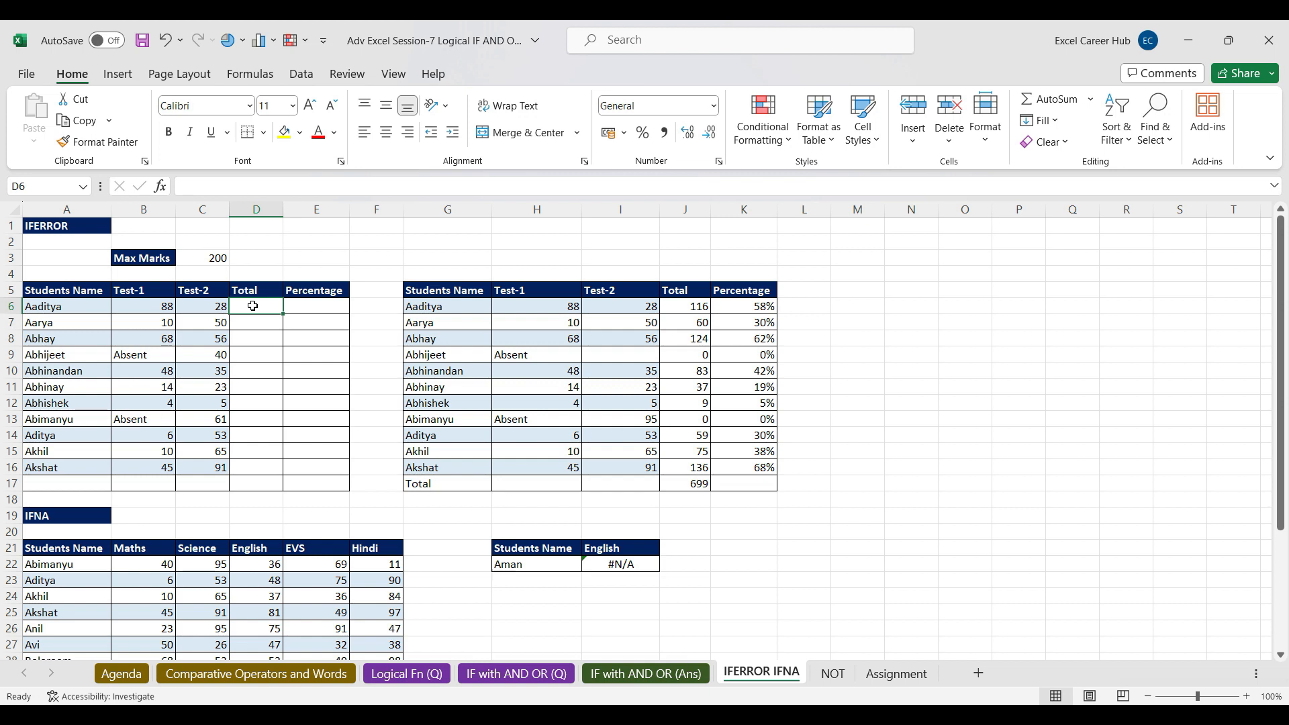
text(=)
click(153, 304)
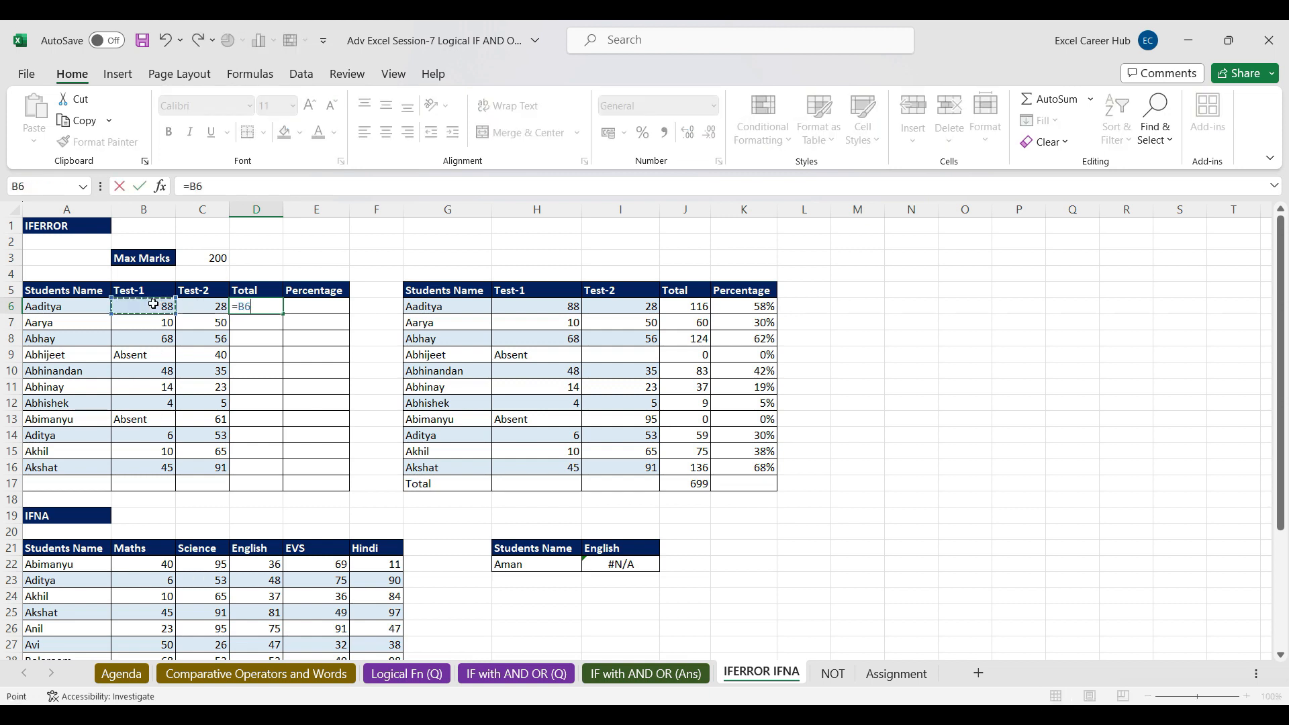
text(+)
click(202, 307)
key(Return)
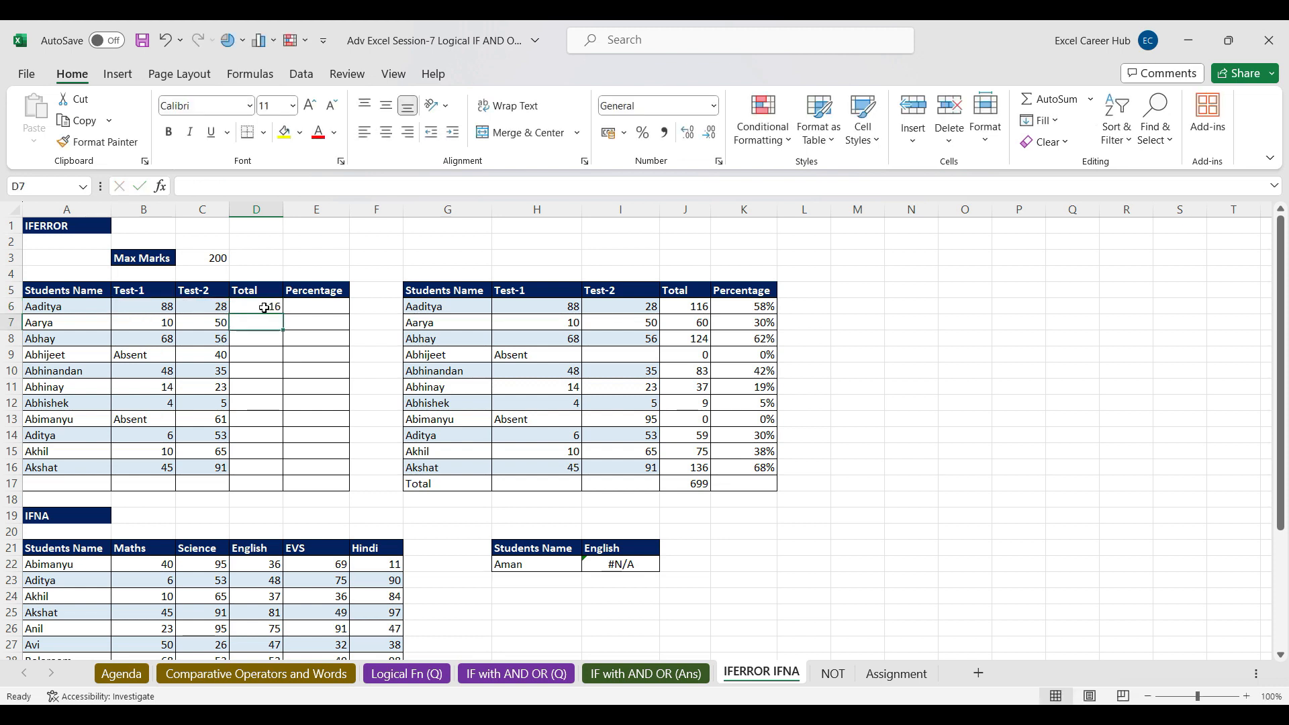
click(249, 307)
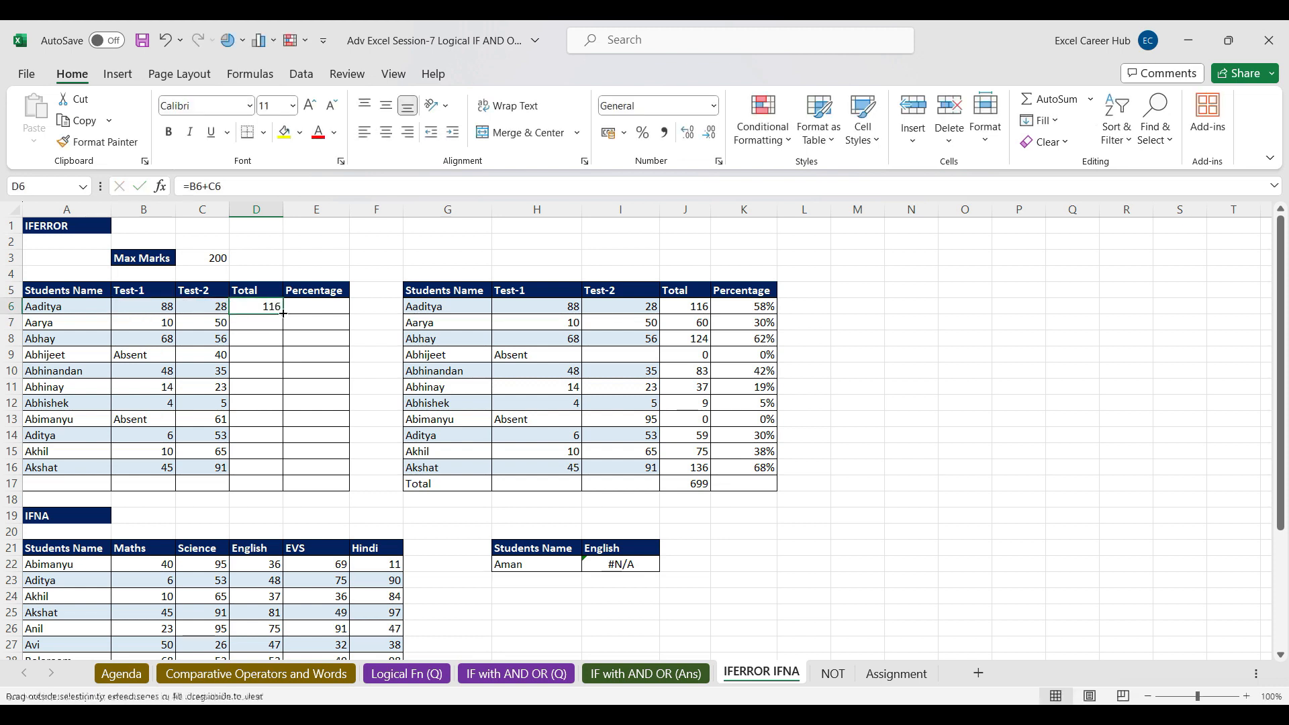
double_click(283, 314)
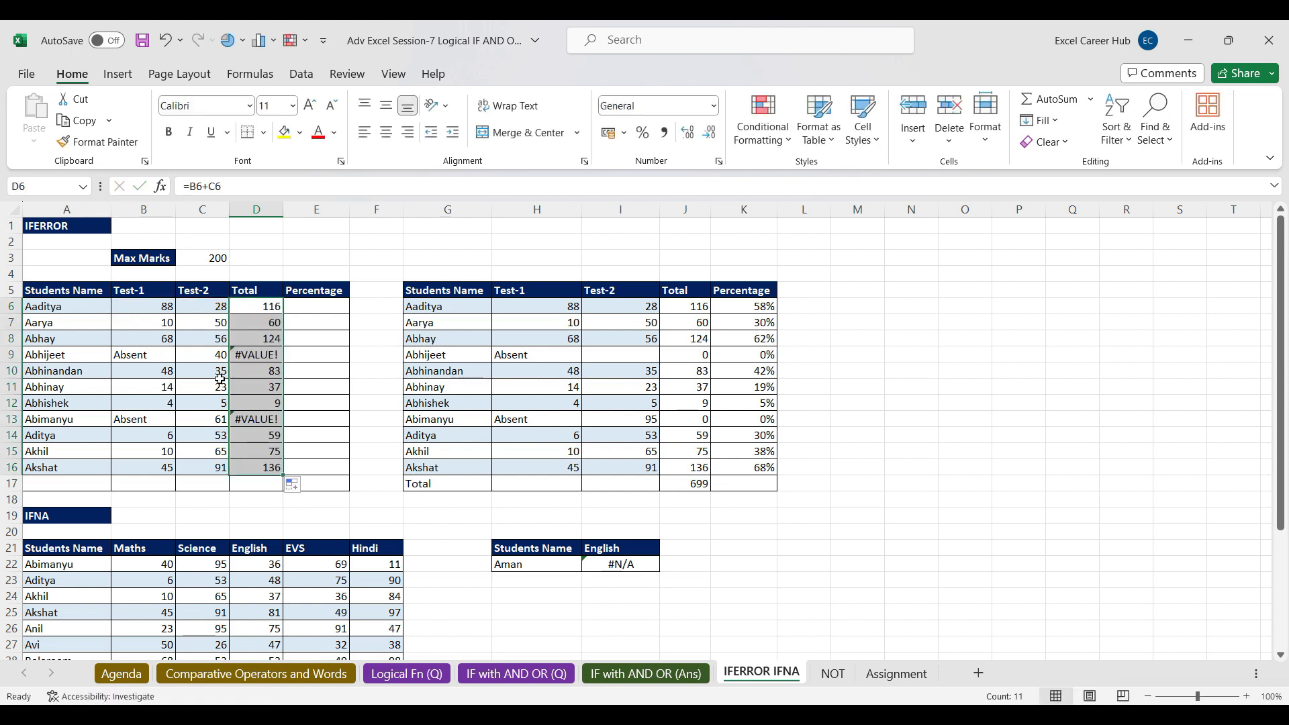
click(170, 355)
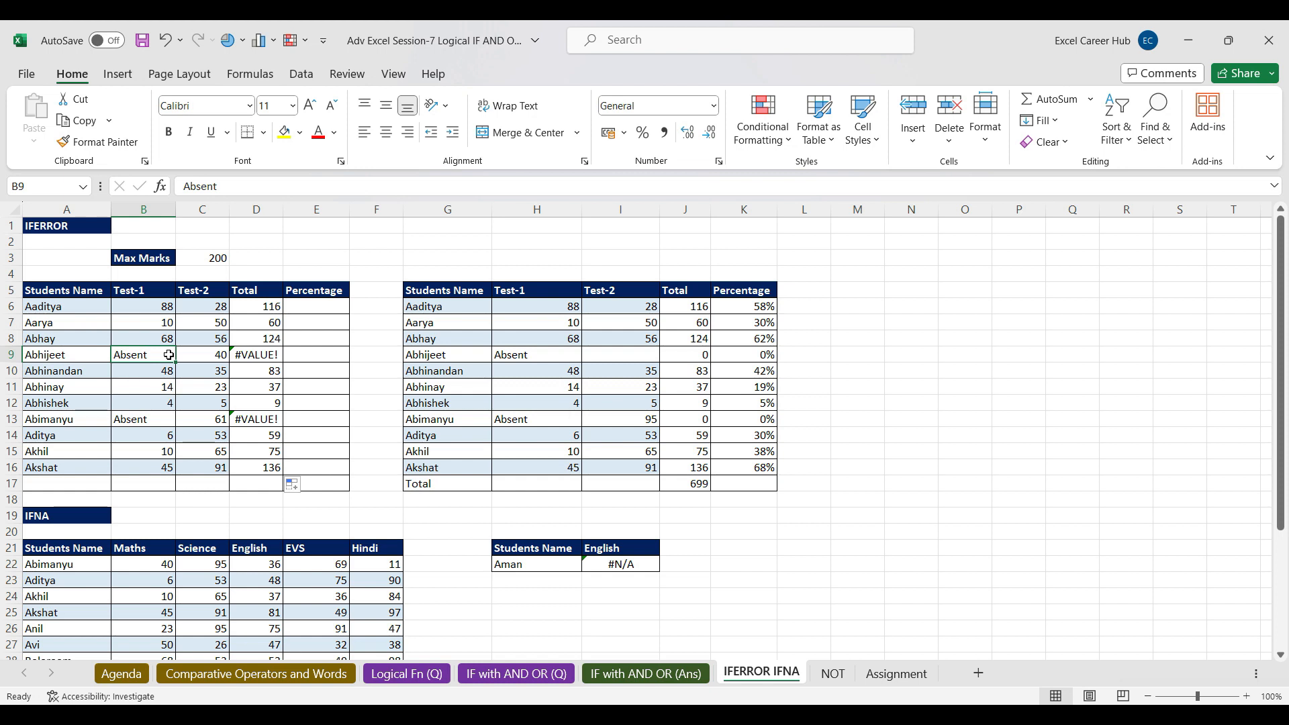
Step: Enter =D6/$C$3 as the Percentage in E6 and fill it down to E16
click(311, 305)
text(=)
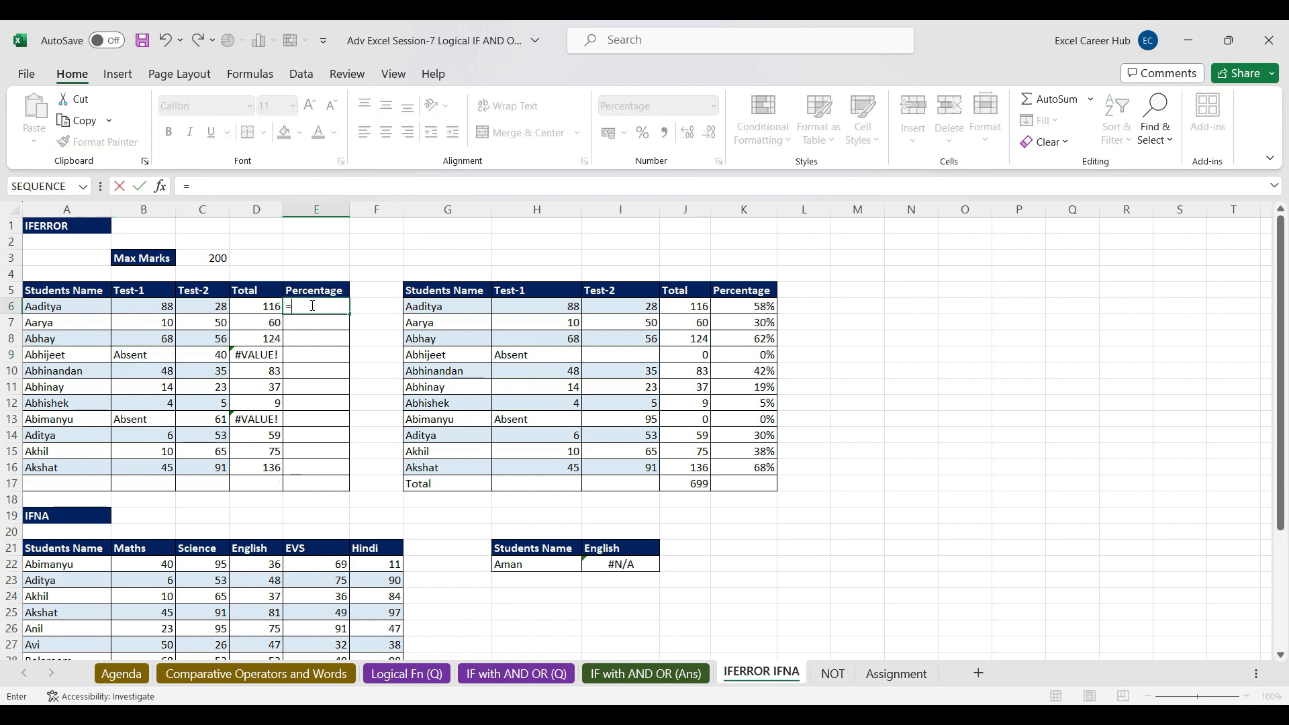
click(254, 308)
text(/)
click(208, 259)
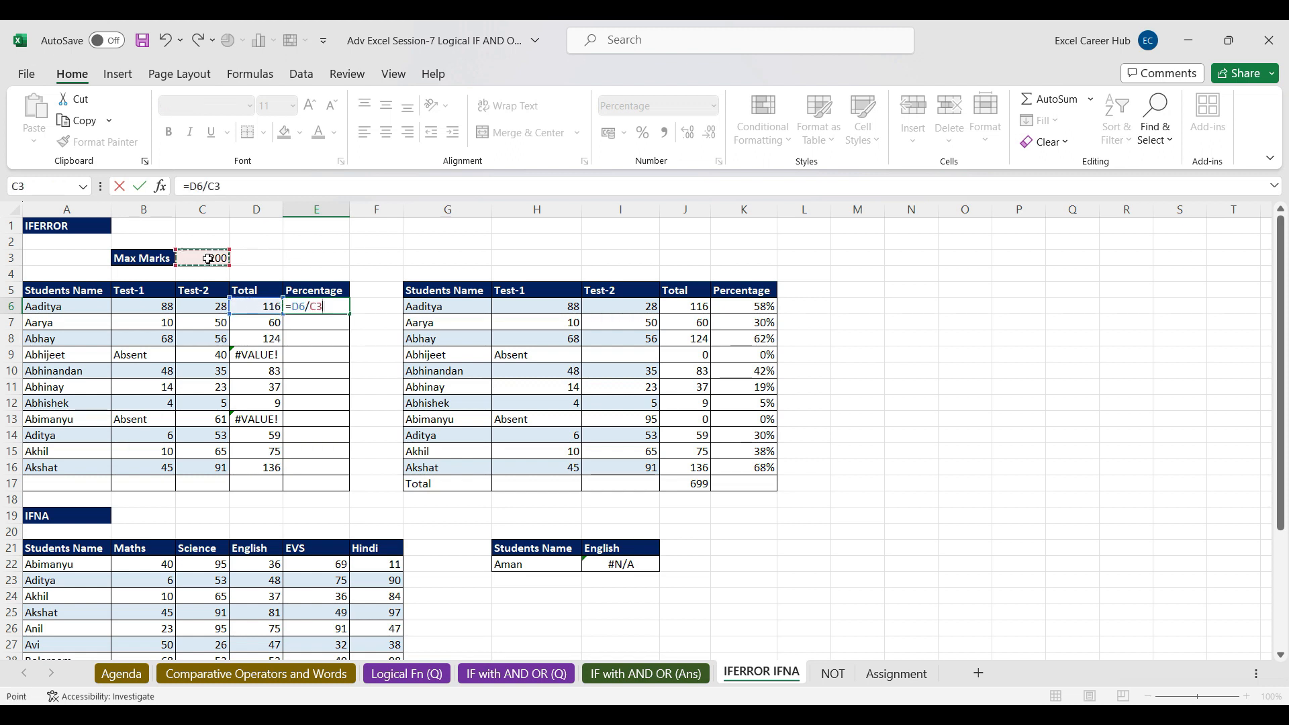
key(F4)
key(Return)
click(323, 307)
double_click(350, 314)
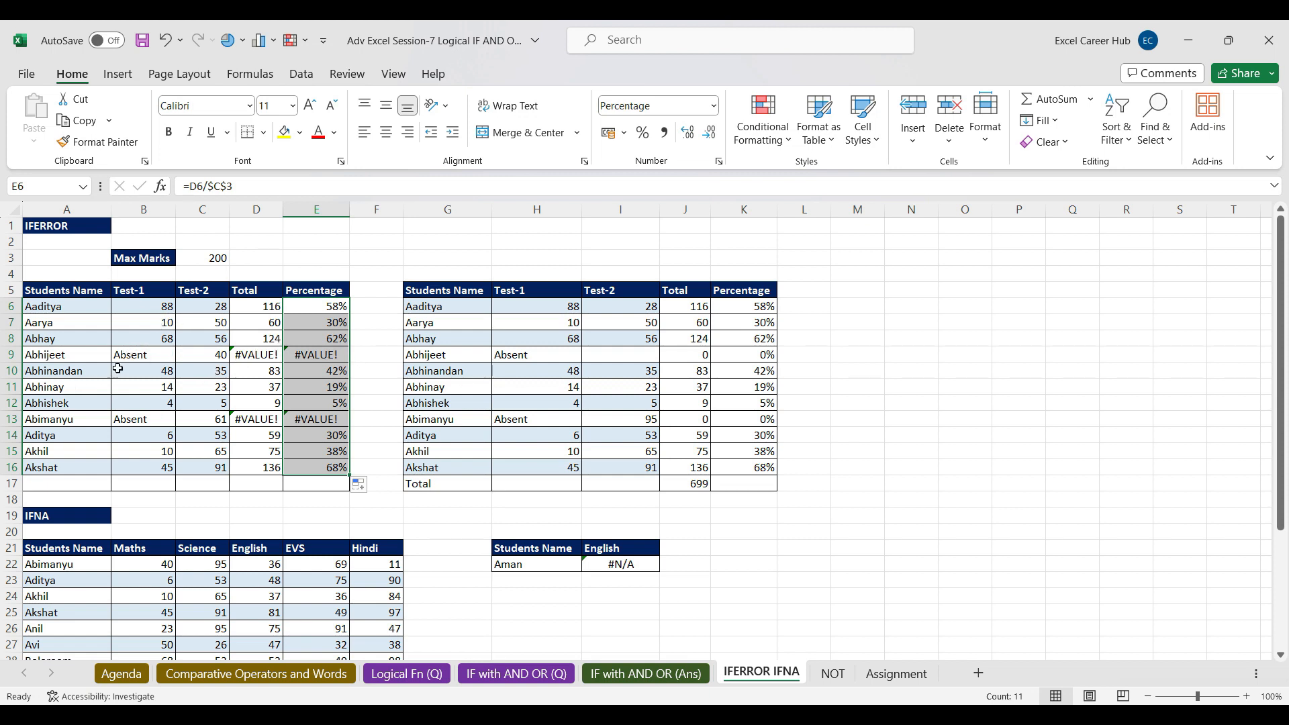
Step: Wrap the Total formula in D6 as =IFERROR(B6+C6,0) and fill it down to D16
click(264, 309)
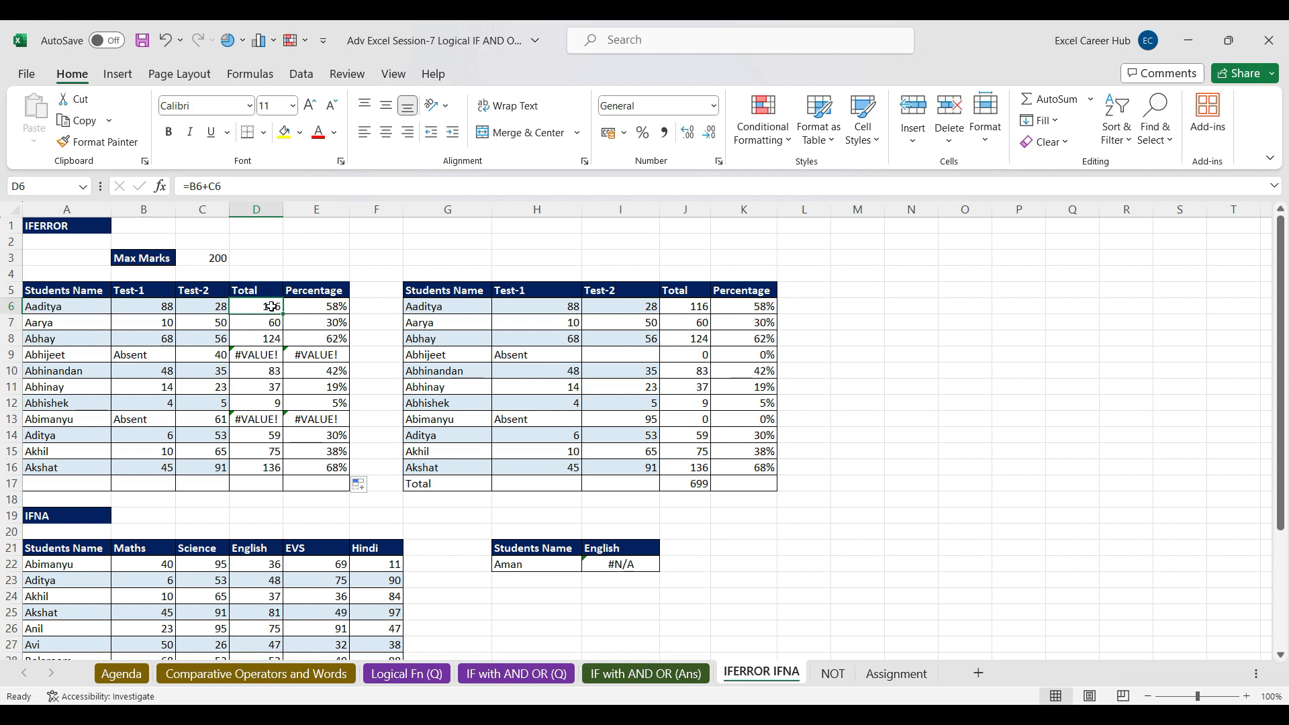
click(192, 185)
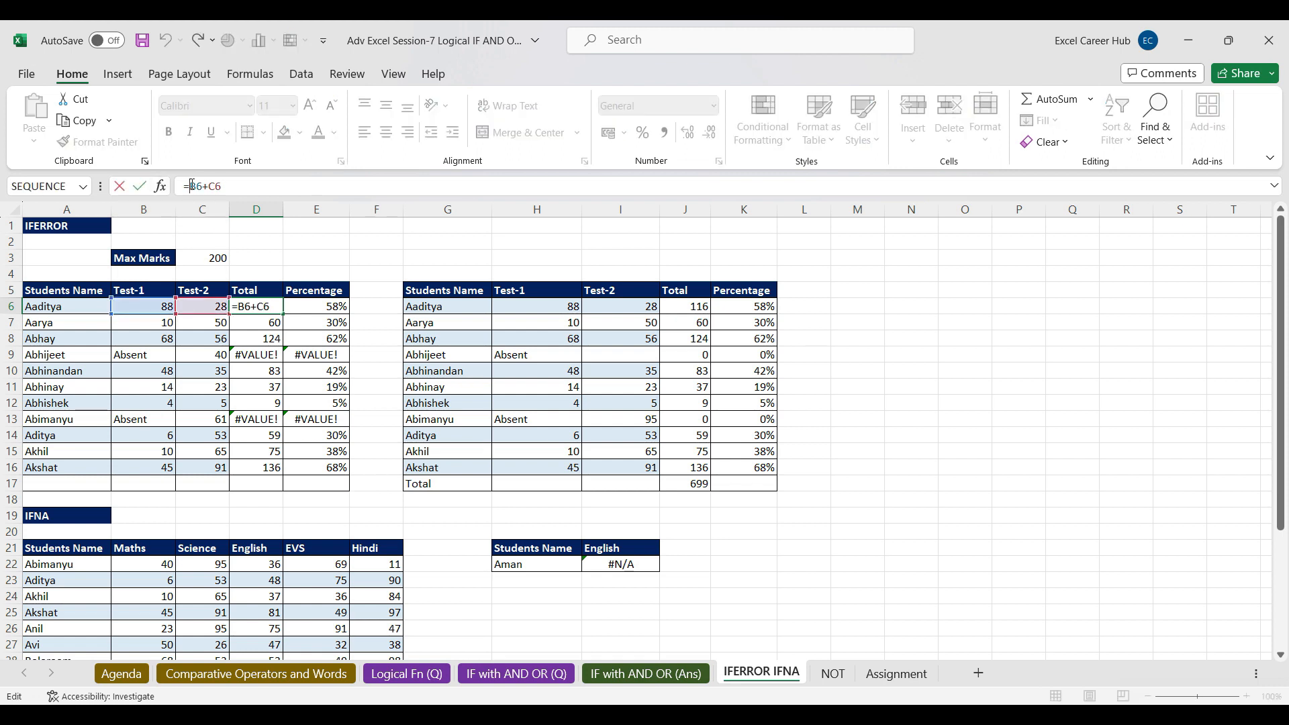
text(I)
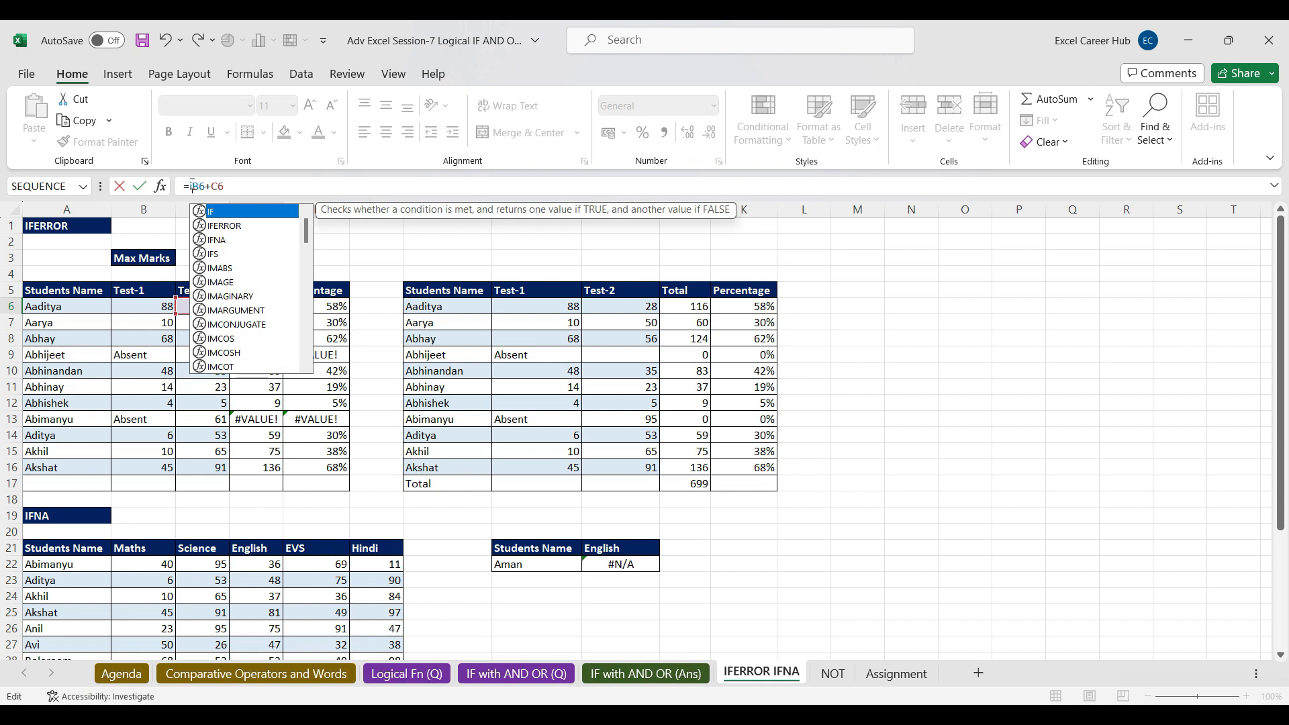
text(ferrr)
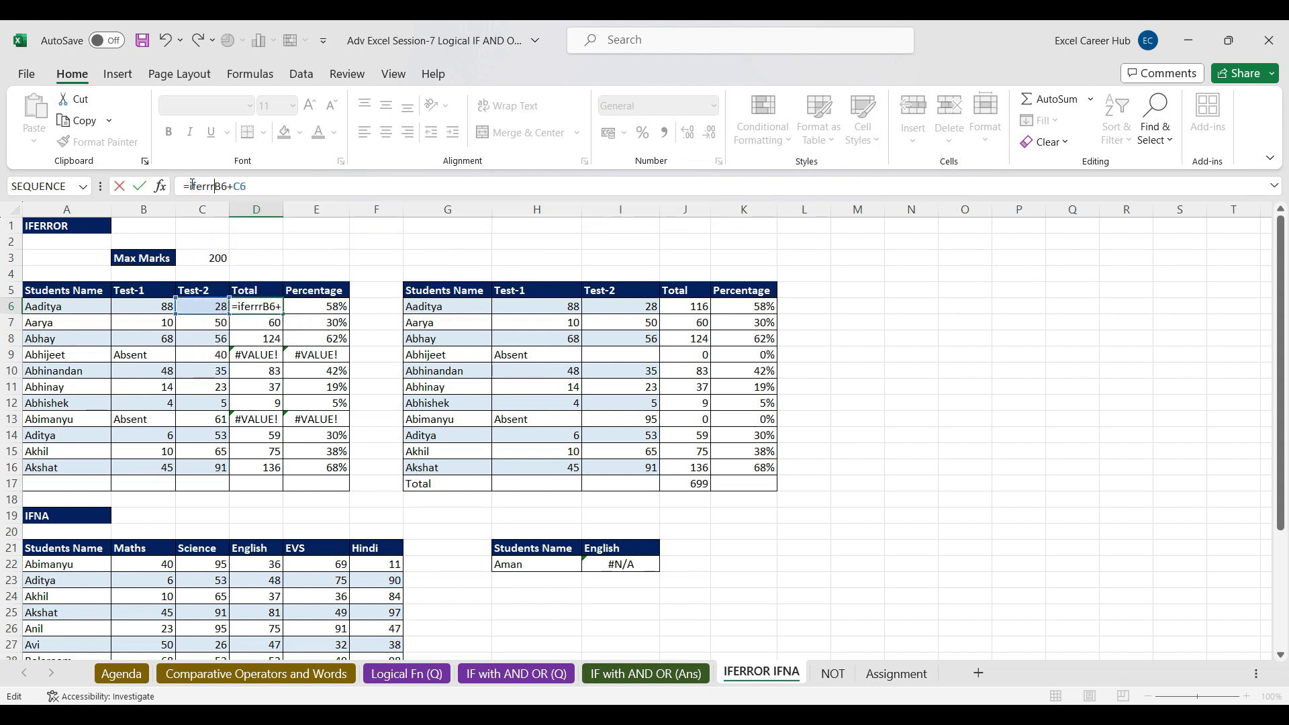
key(BackSpace)
key(Tab)
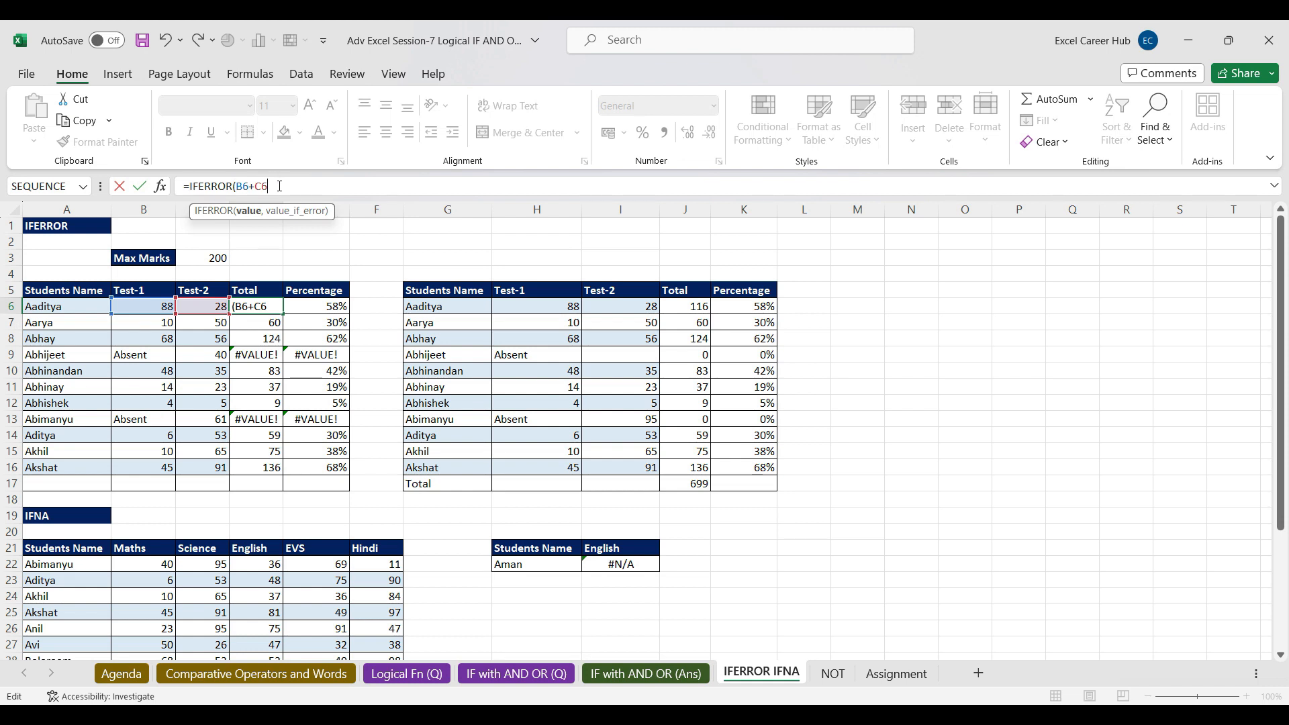
text(,)
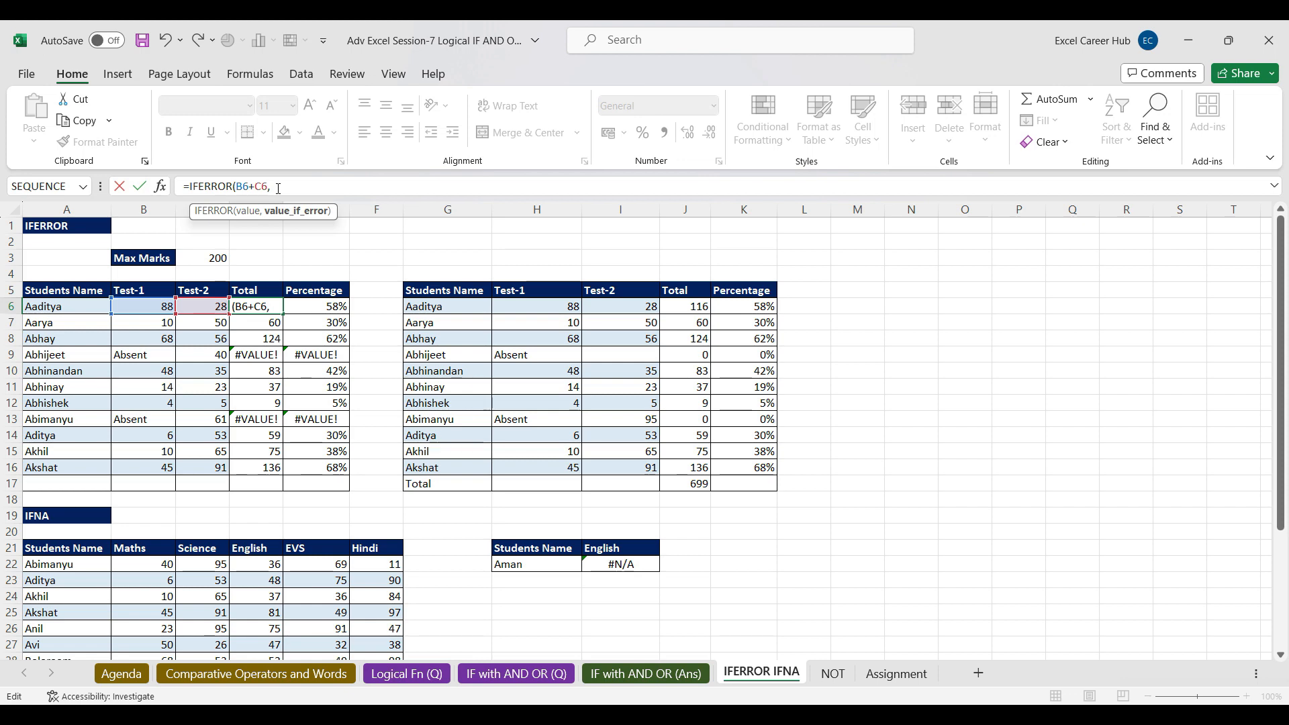
click(164, 188)
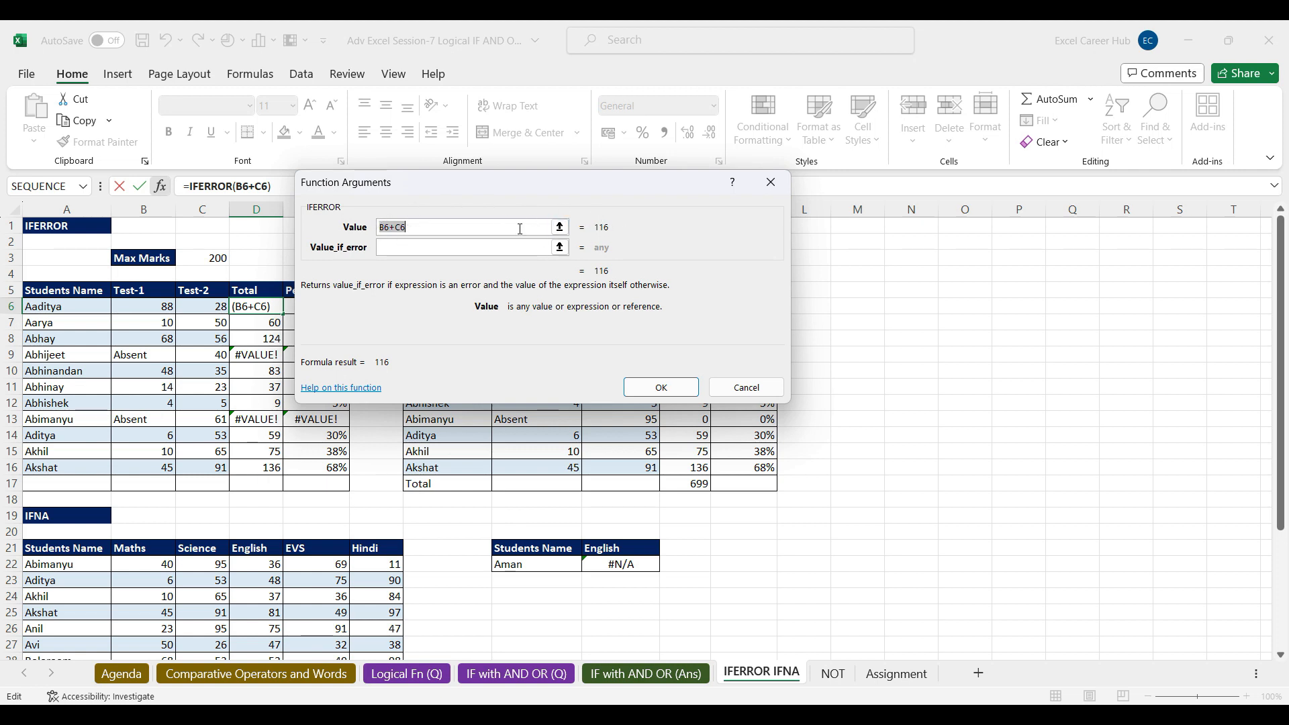
click(385, 248)
text(0)
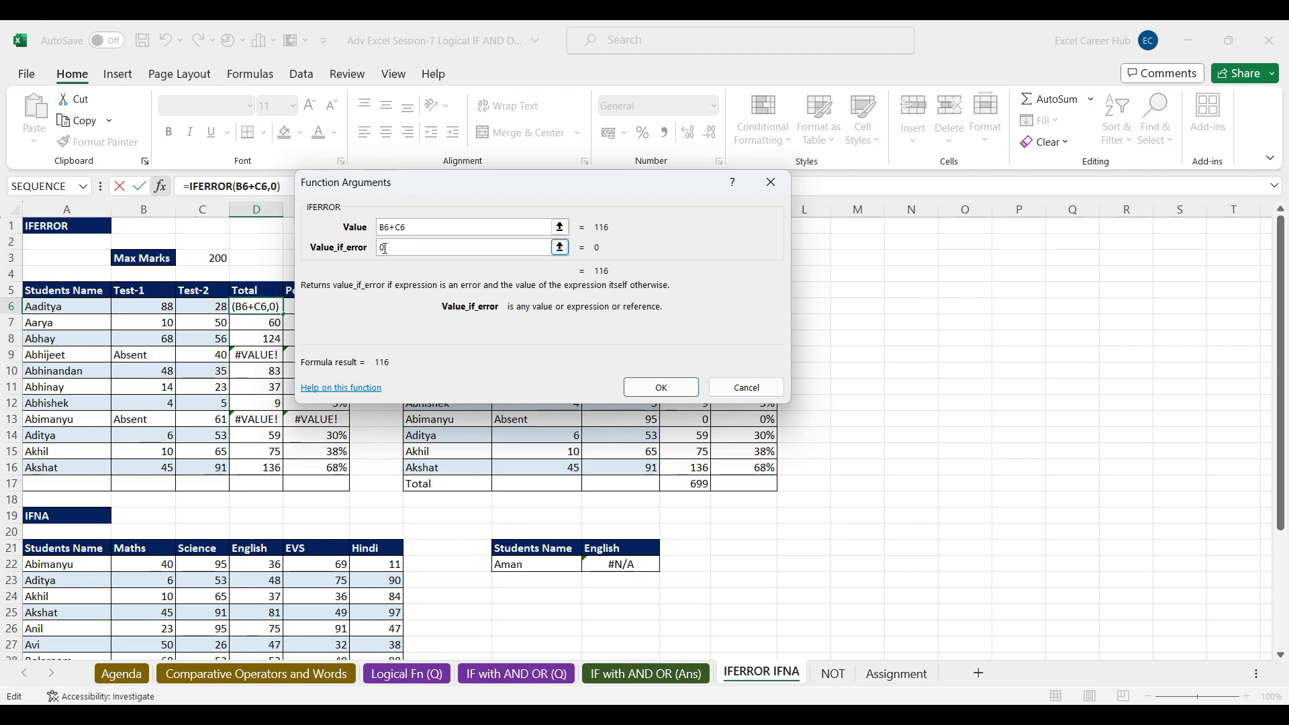
click(662, 389)
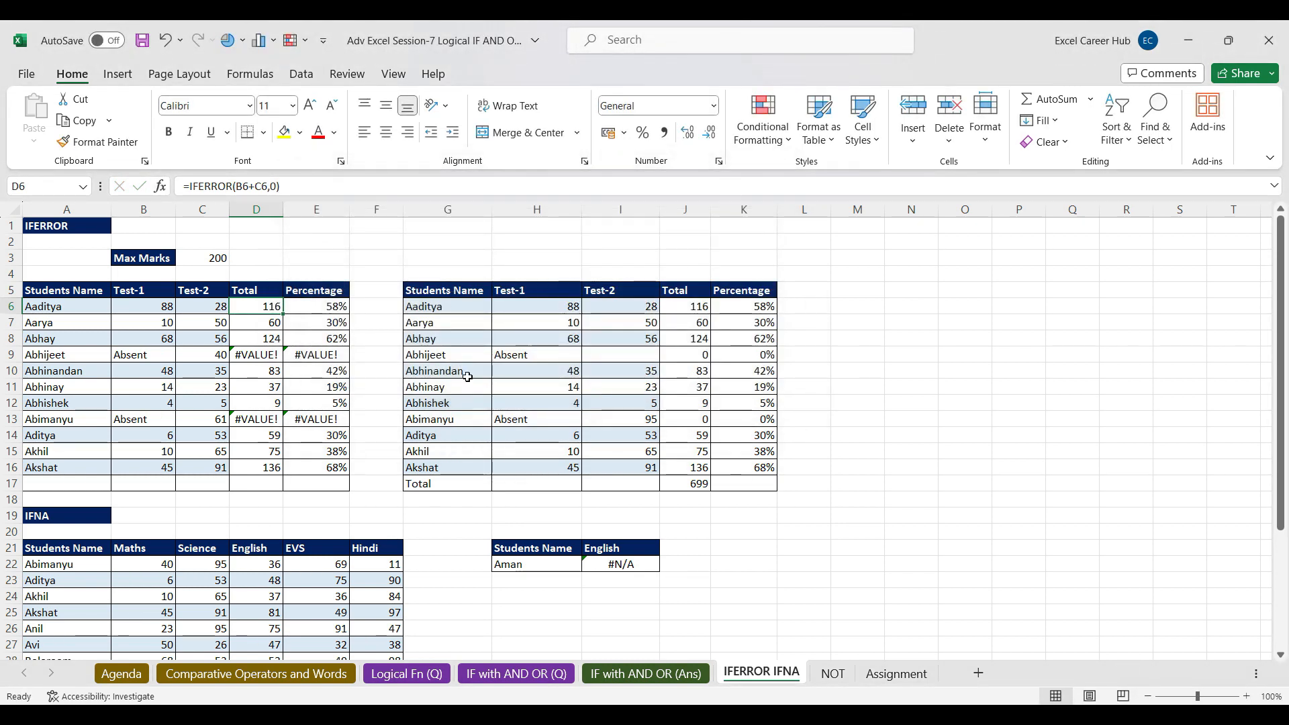
double_click(283, 314)
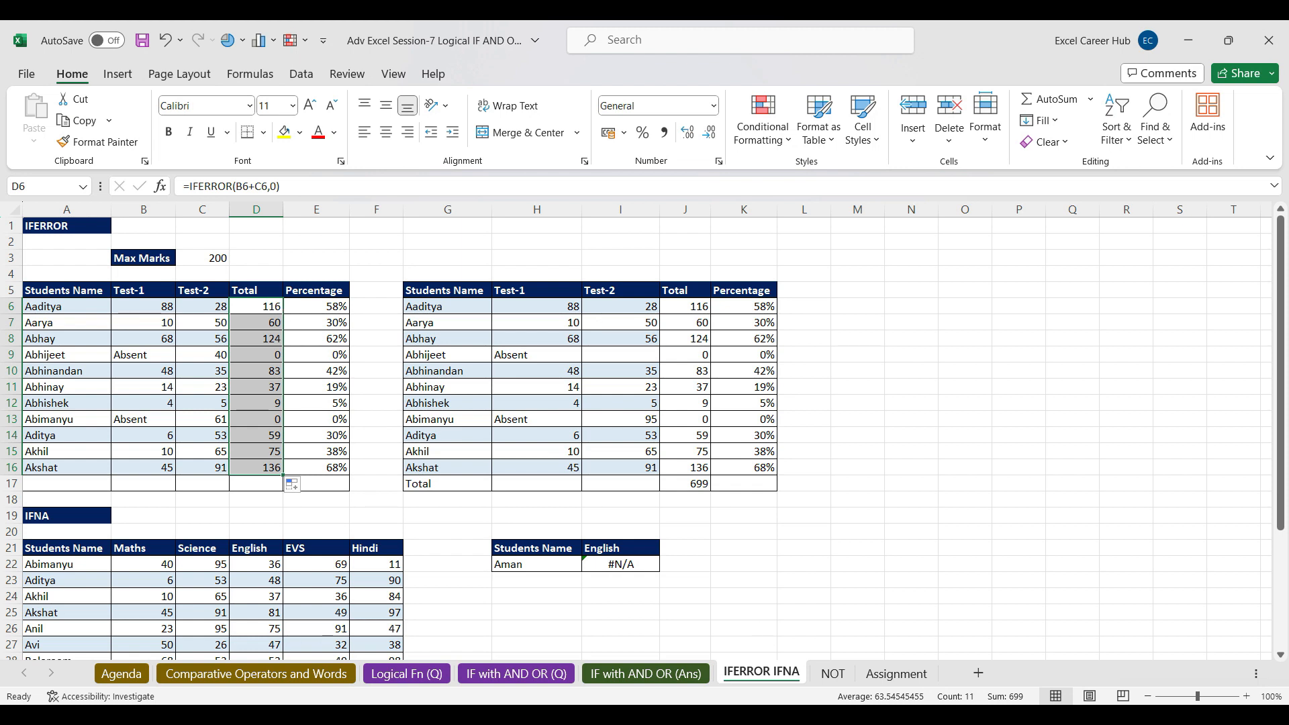
Step: Switch to the Google Meet call, admit the waiting participant, and return to the Excel workbook
mouse_move(941, 715)
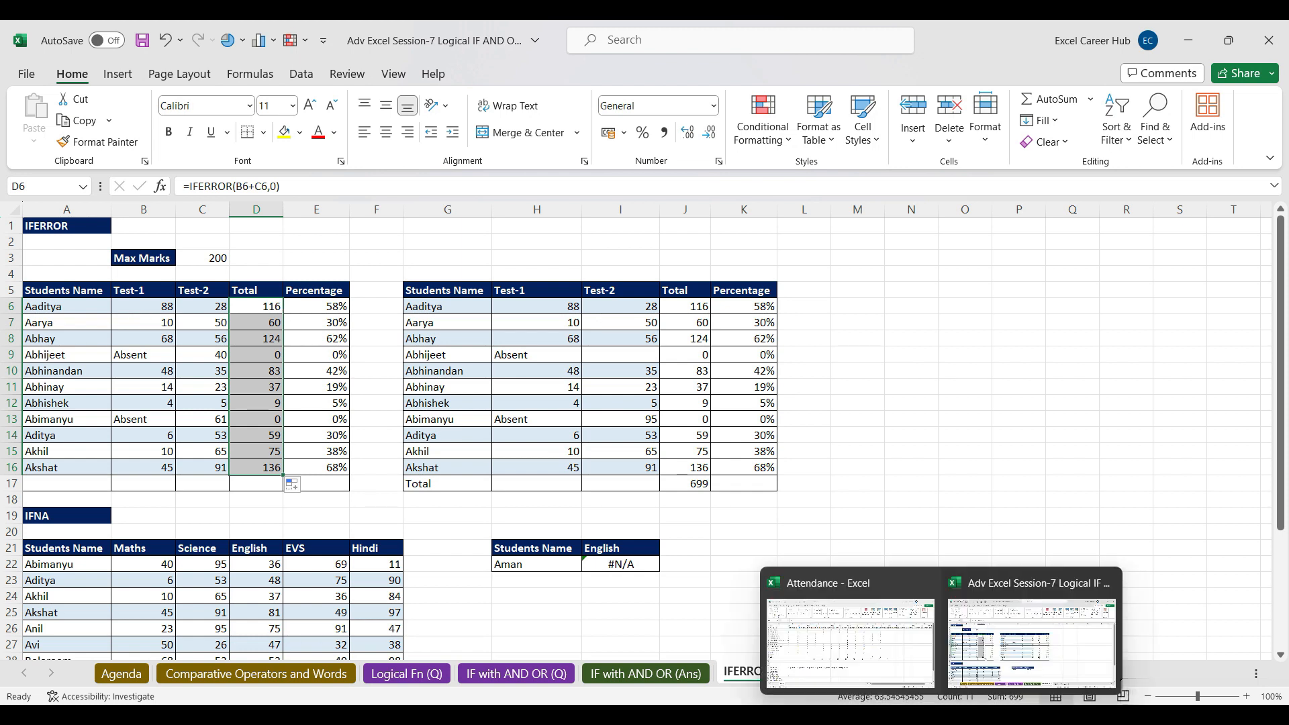
mouse_move(720, 715)
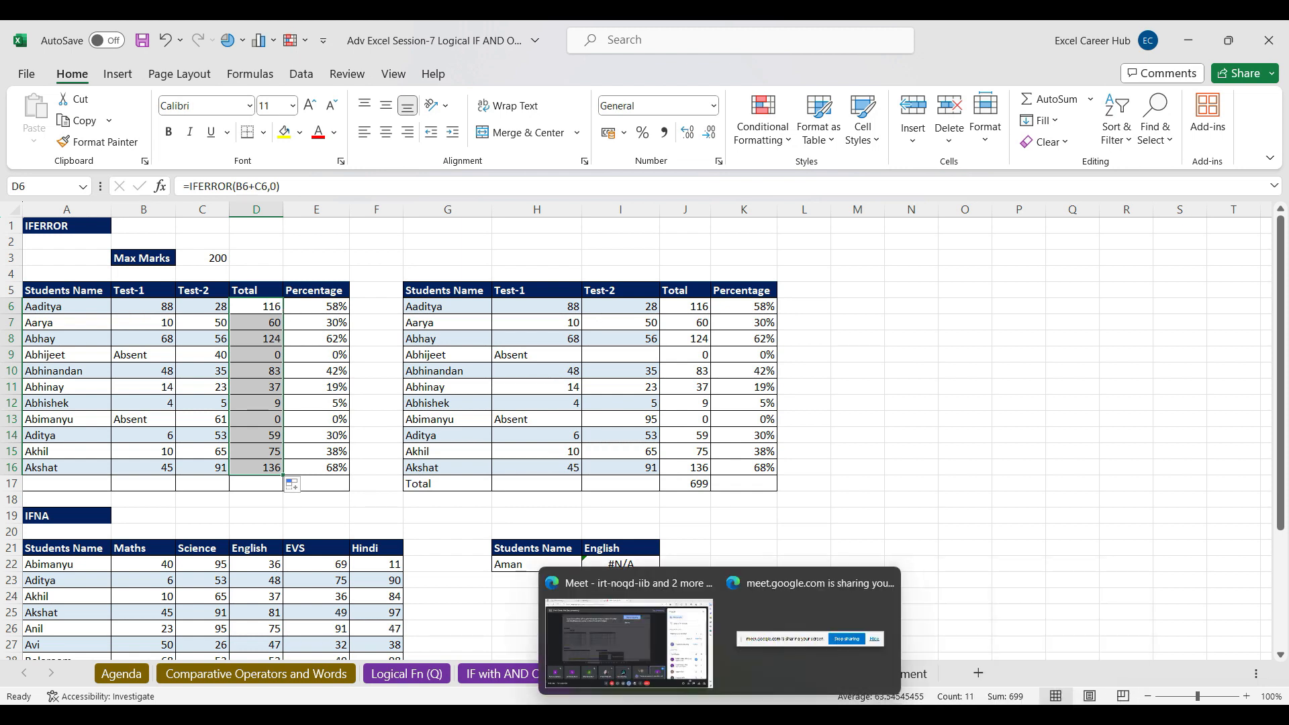
click(675, 654)
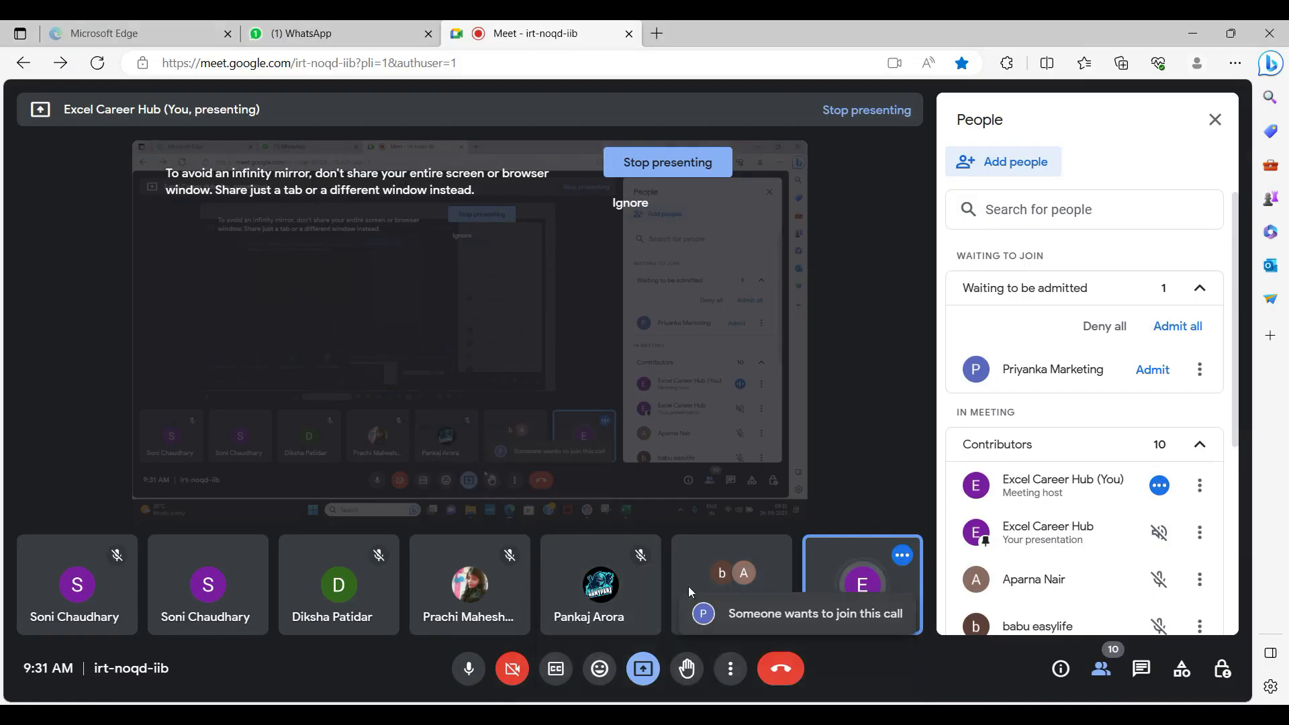
click(1193, 333)
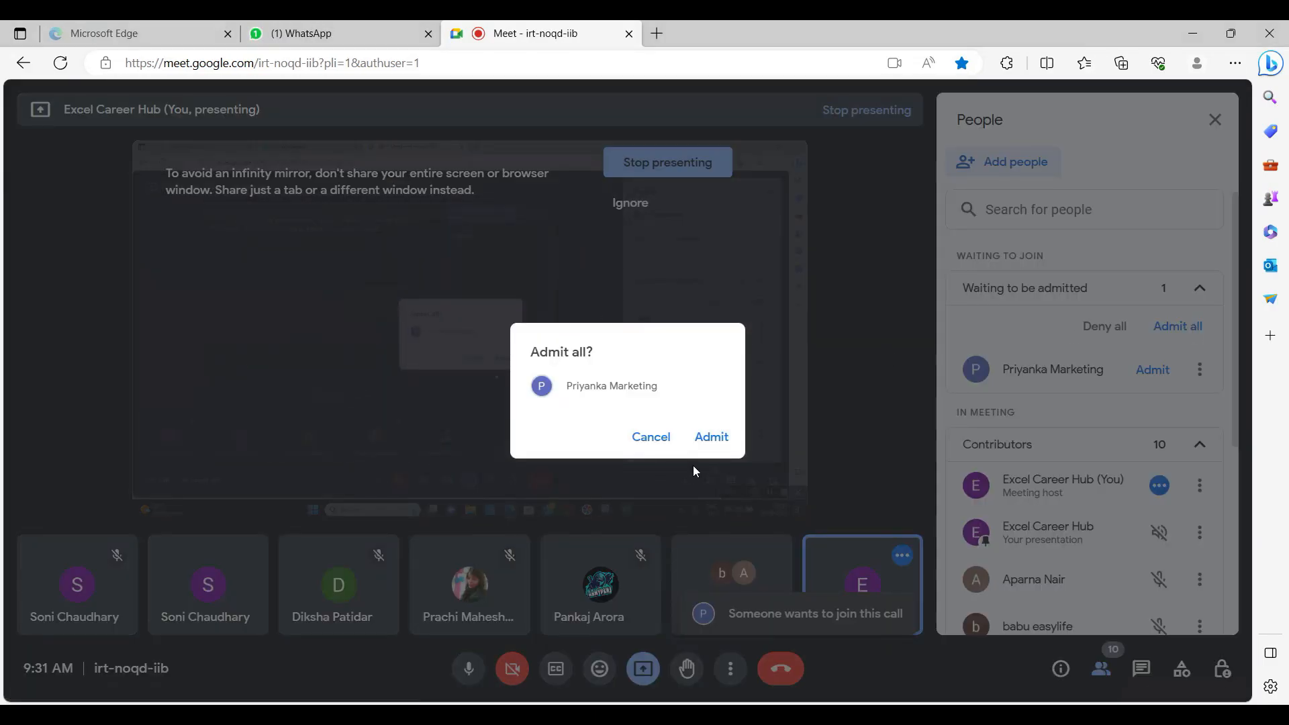
click(713, 438)
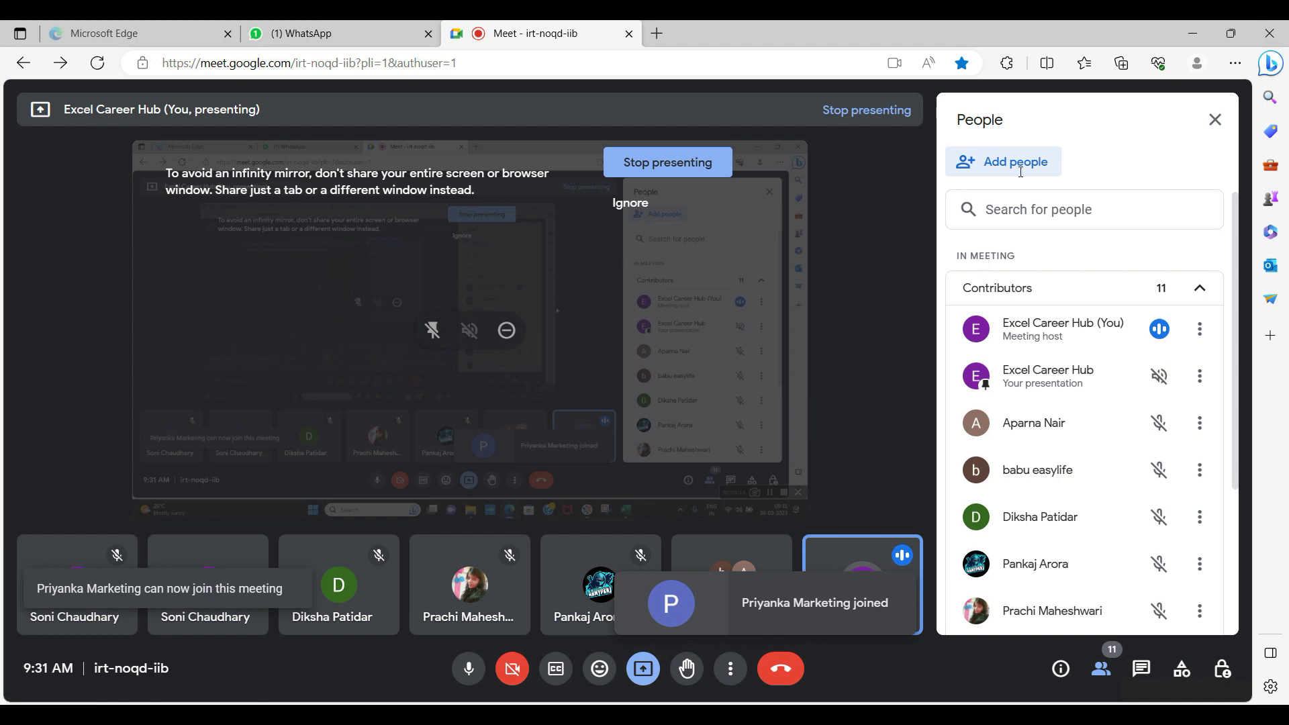
click(1192, 34)
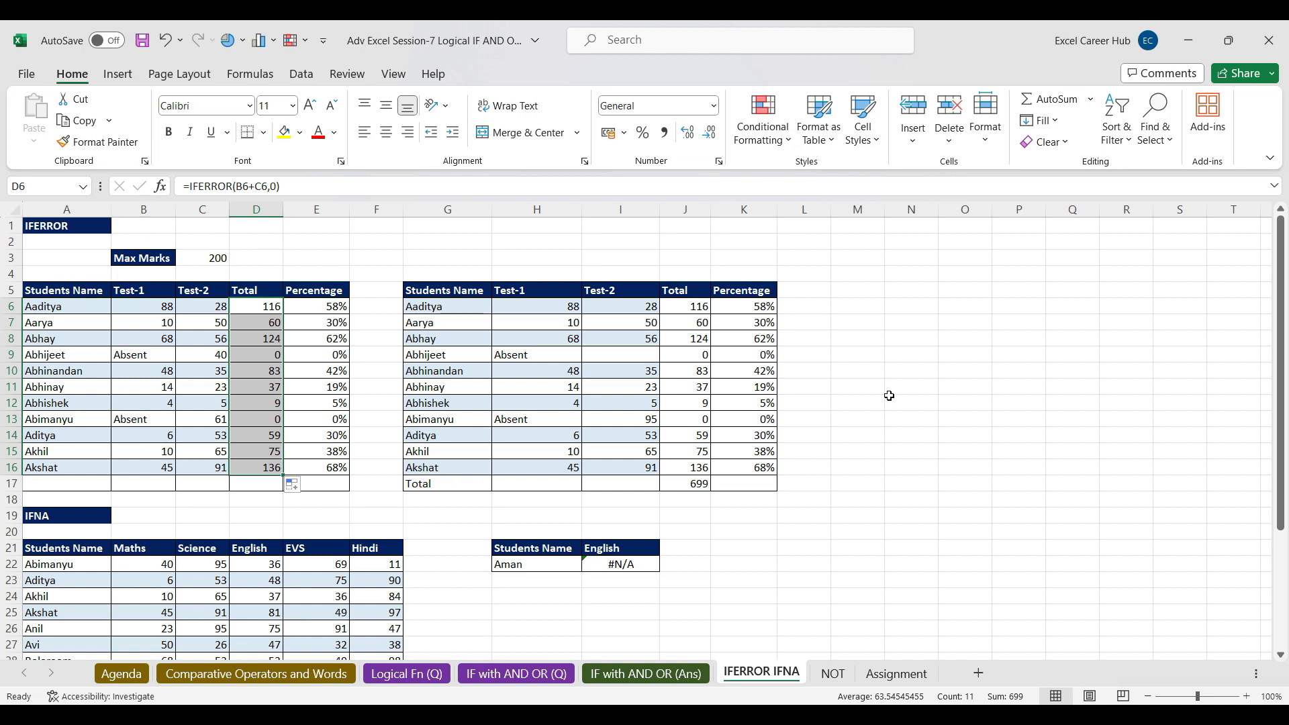
Step: Examine the English VLOOKUP in I22 and test it by entering the student name from A26 in H22
click(602, 570)
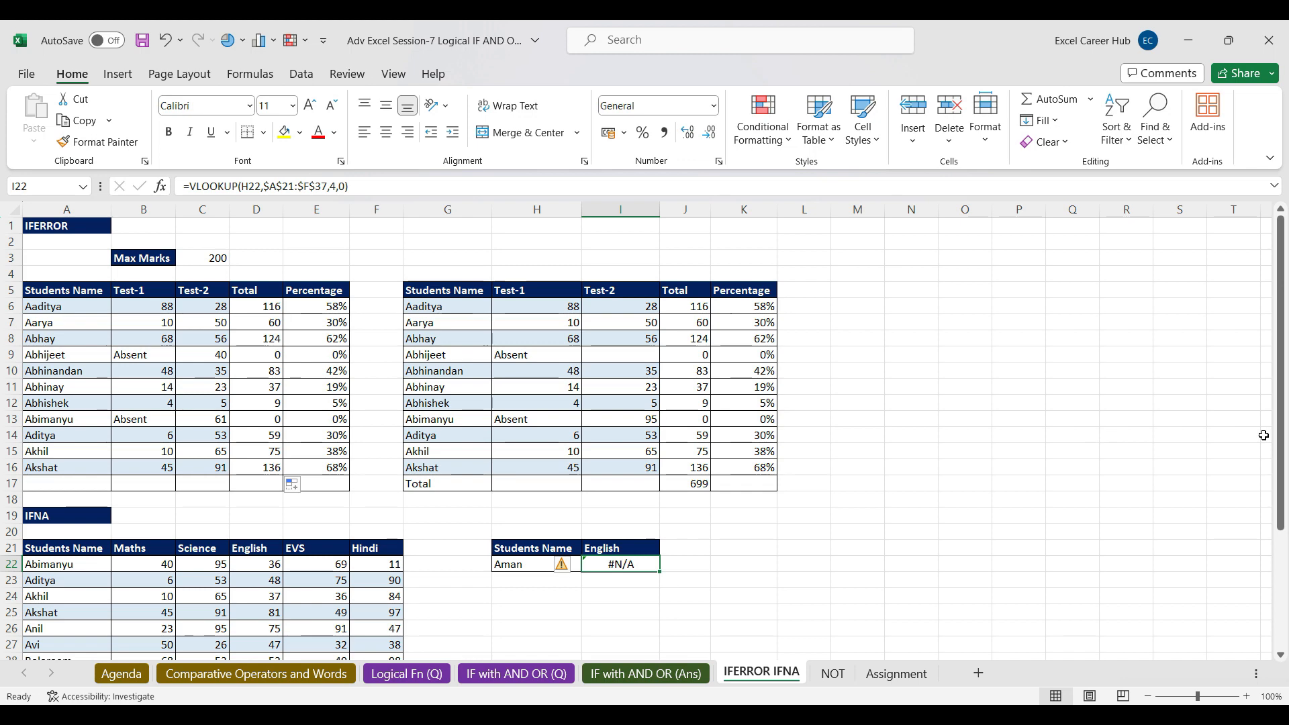
drag(1281, 435, 1282, 578)
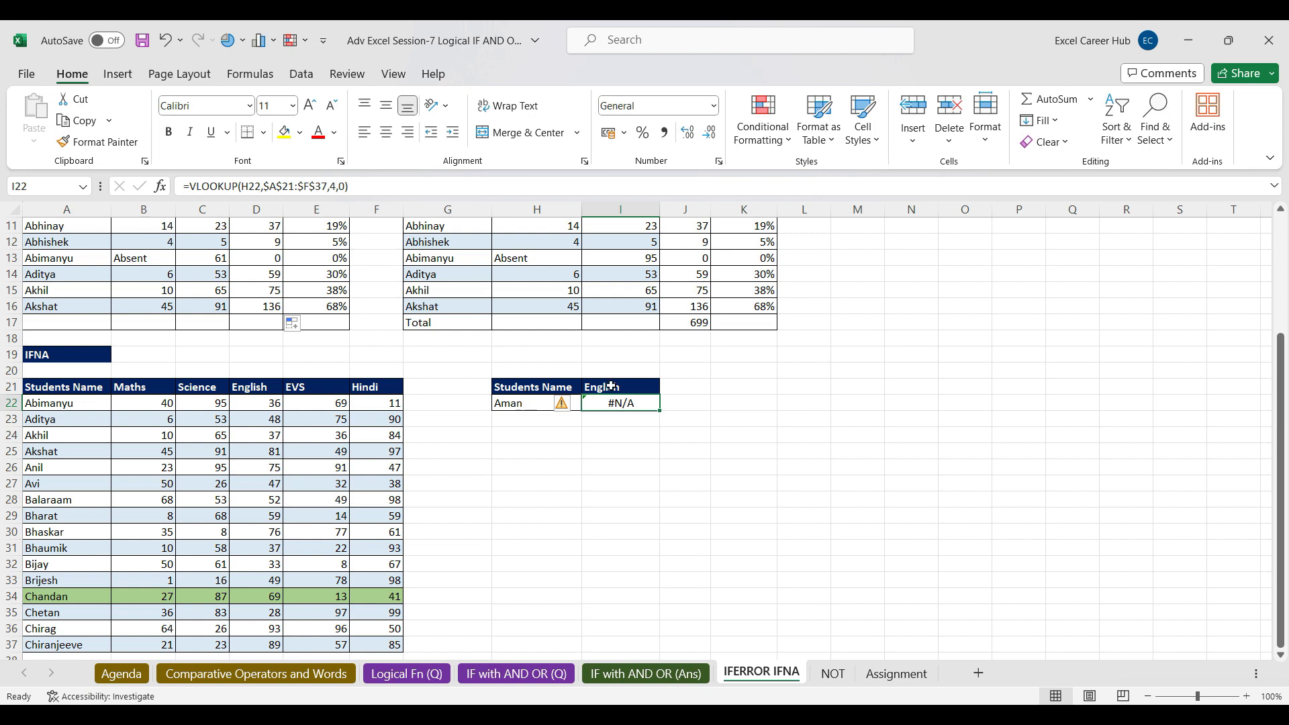
click(513, 403)
text(Anil)
key(Return)
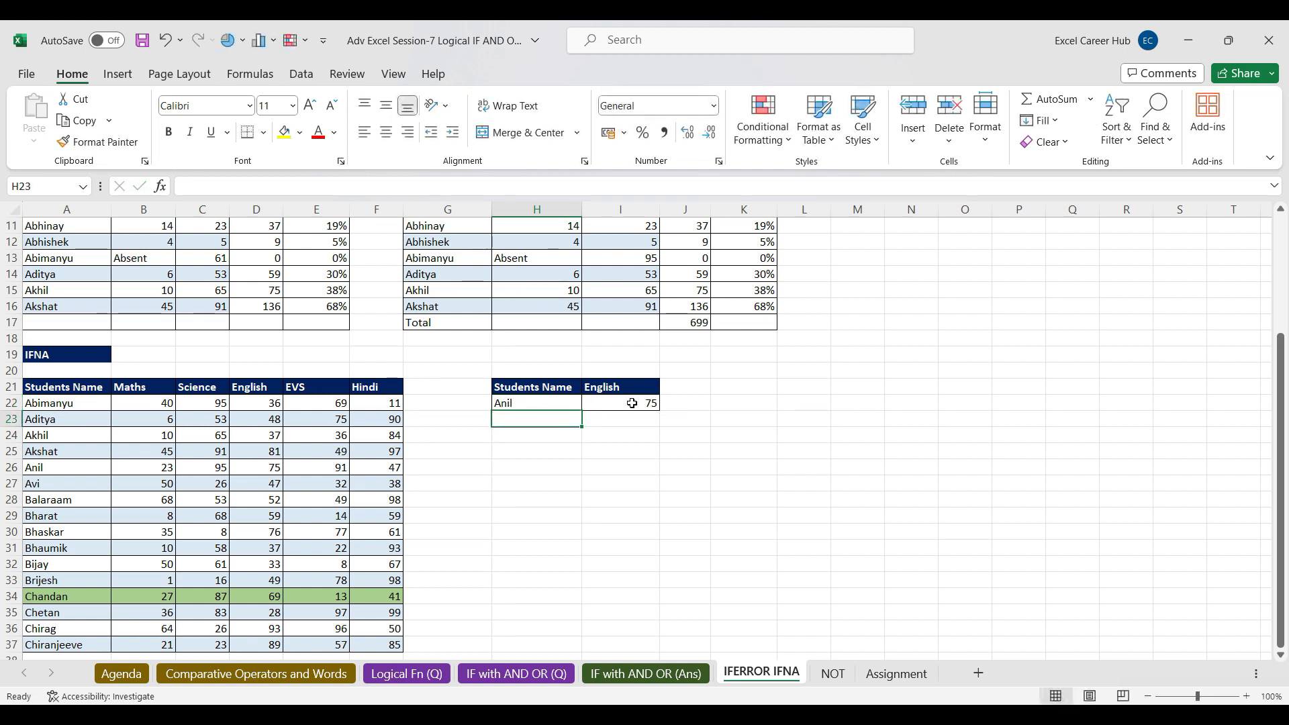
Step: Put the original student name back in H22 and compare it with the student names in A22:A37
click(633, 403)
click(527, 403)
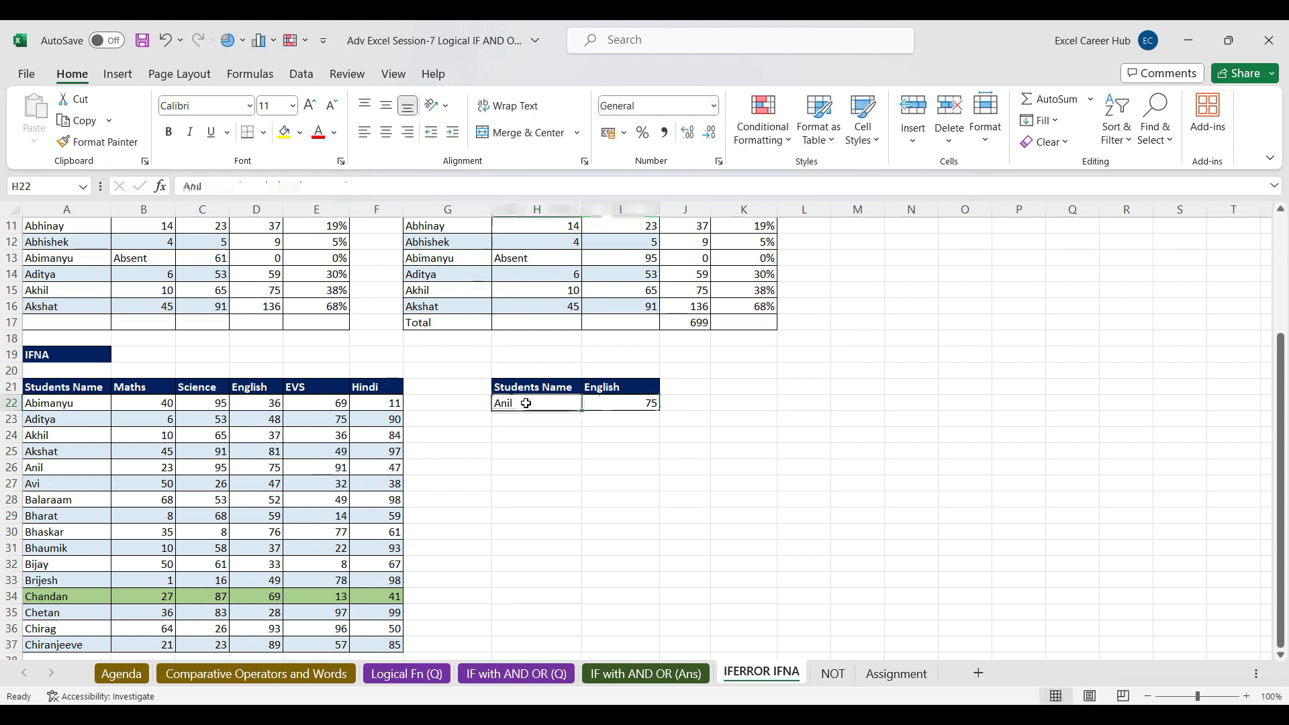
text(Aman)
key(Return)
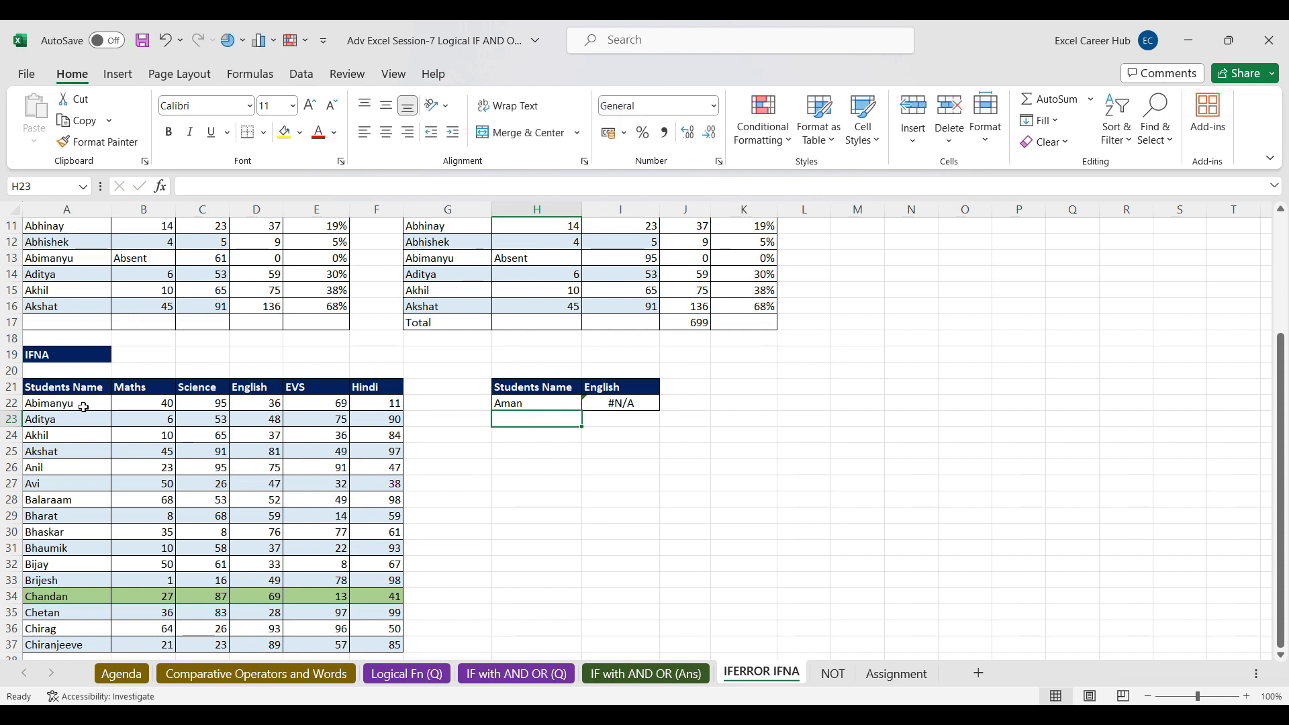
drag(79, 405, 60, 651)
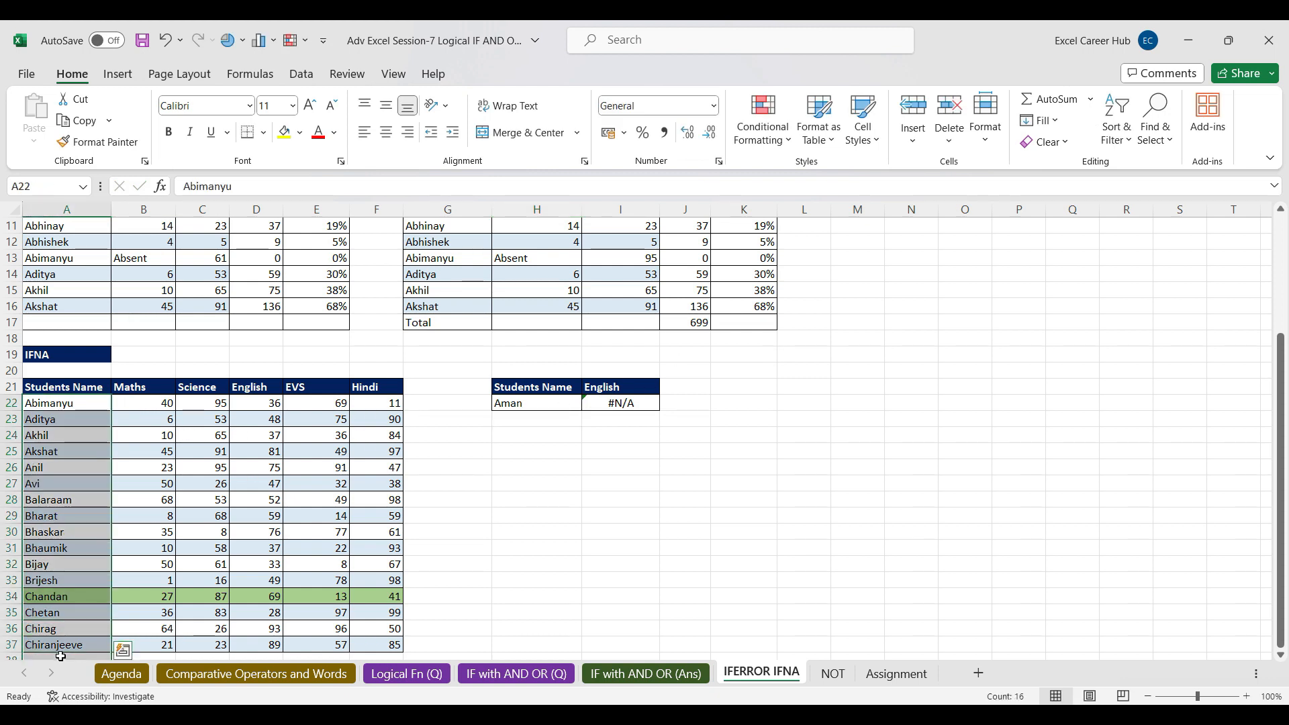
Step: Try to wrap the VLOOKUP in I22 in IFERROR with the fallback text Student Not in List
click(635, 407)
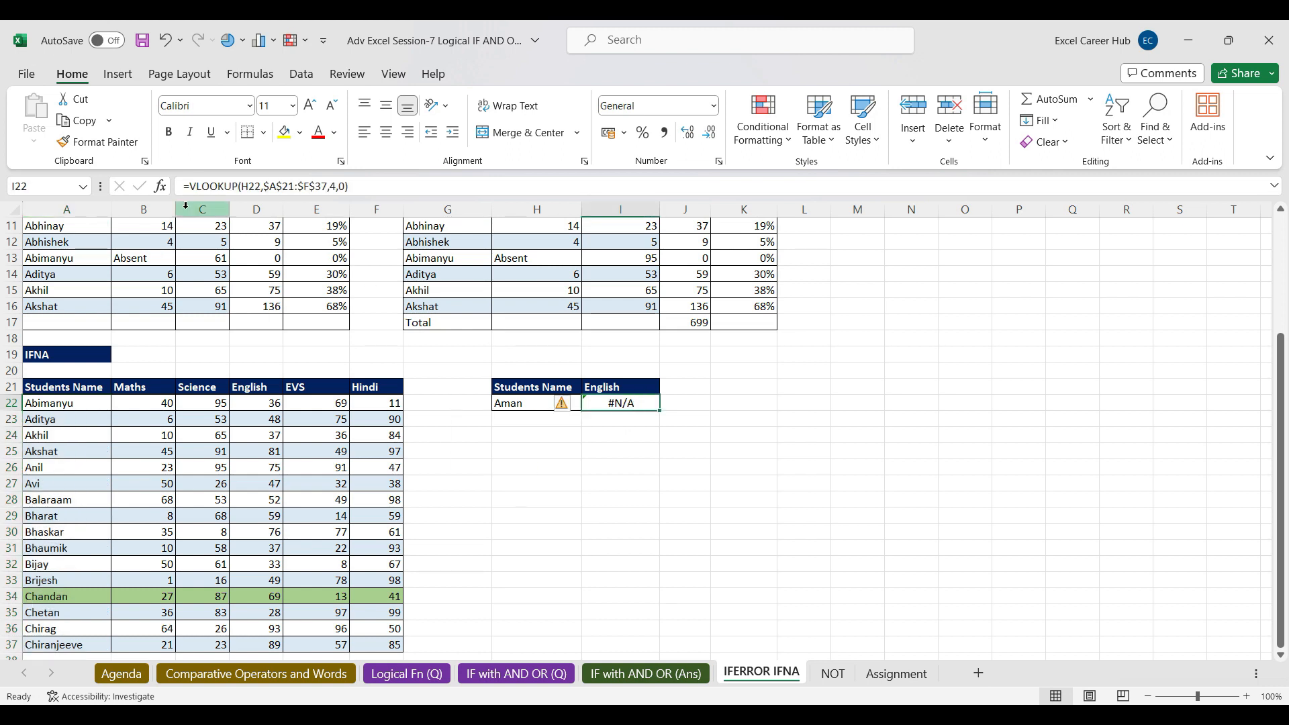
click(191, 186)
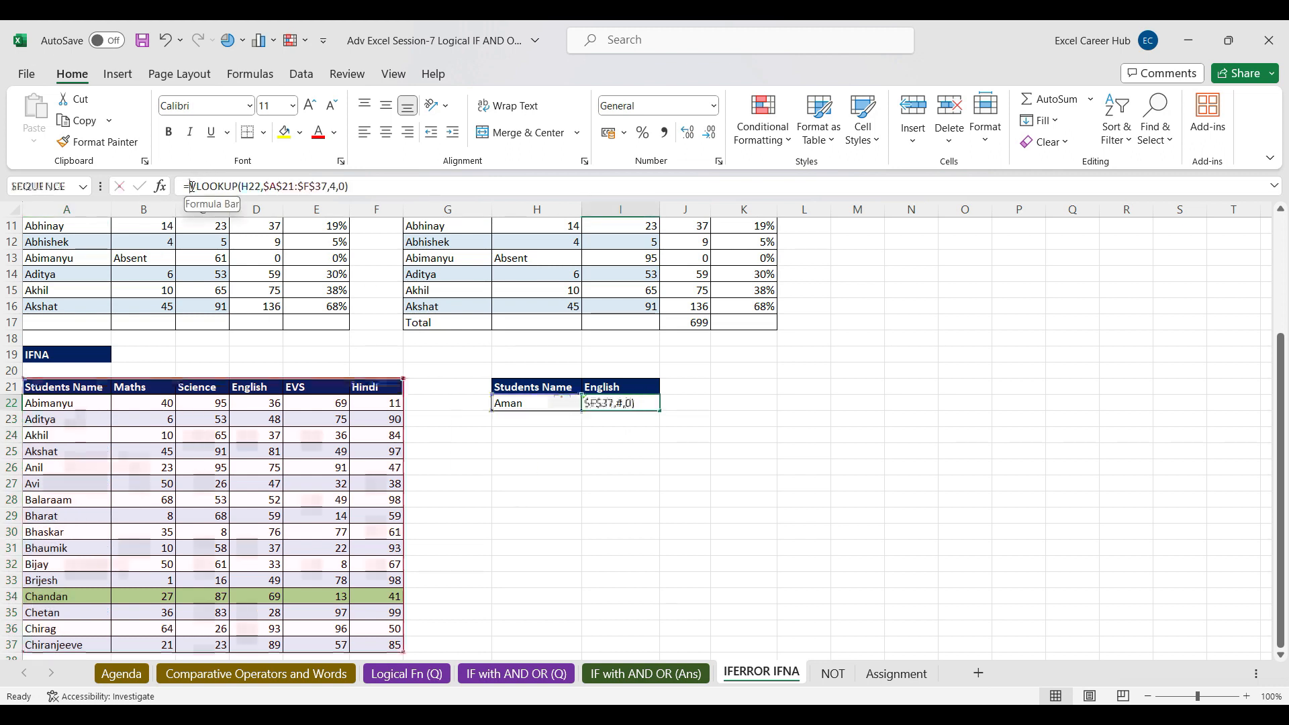
text(i)
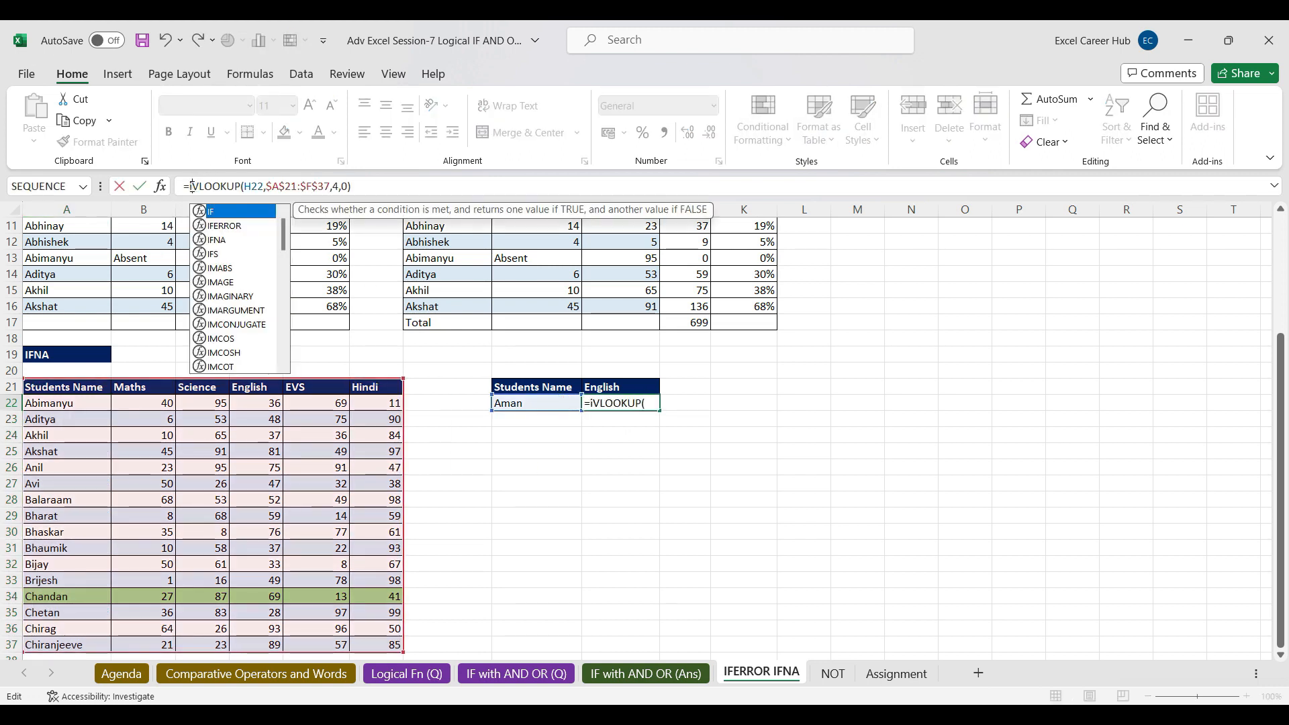
text(fe)
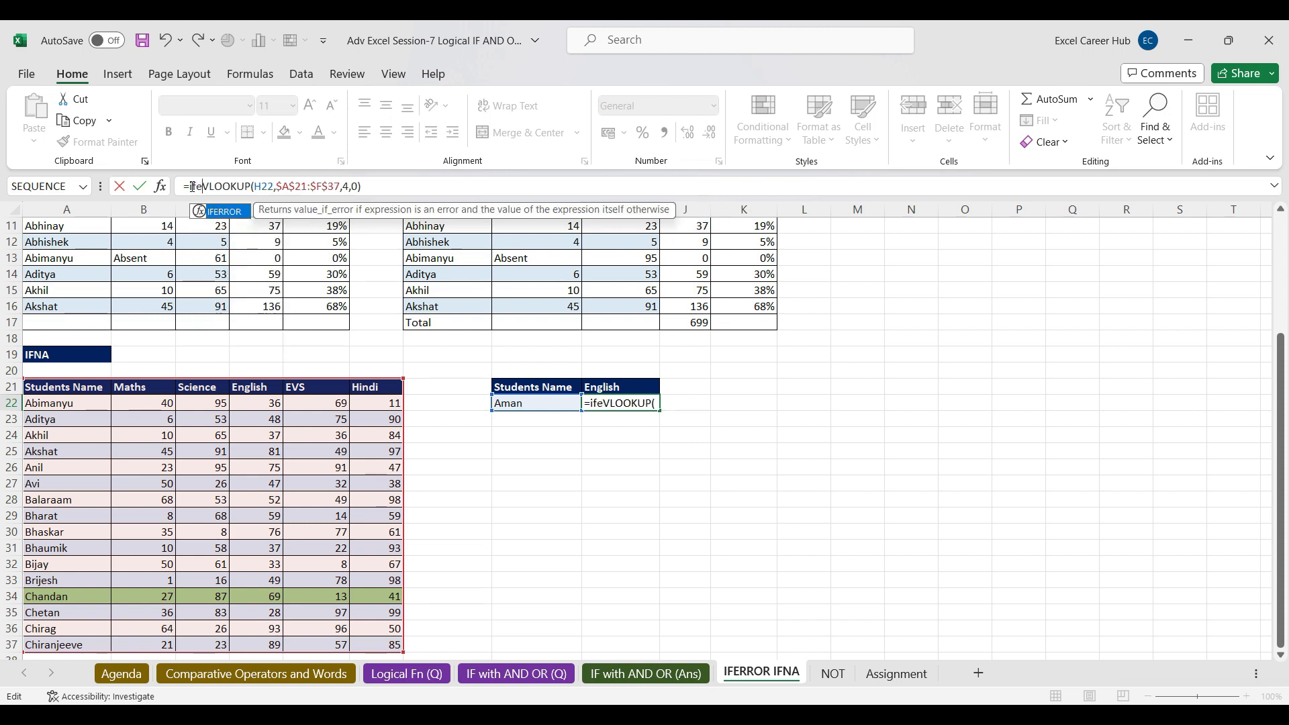
key(Tab)
click(448, 187)
text(,"S)
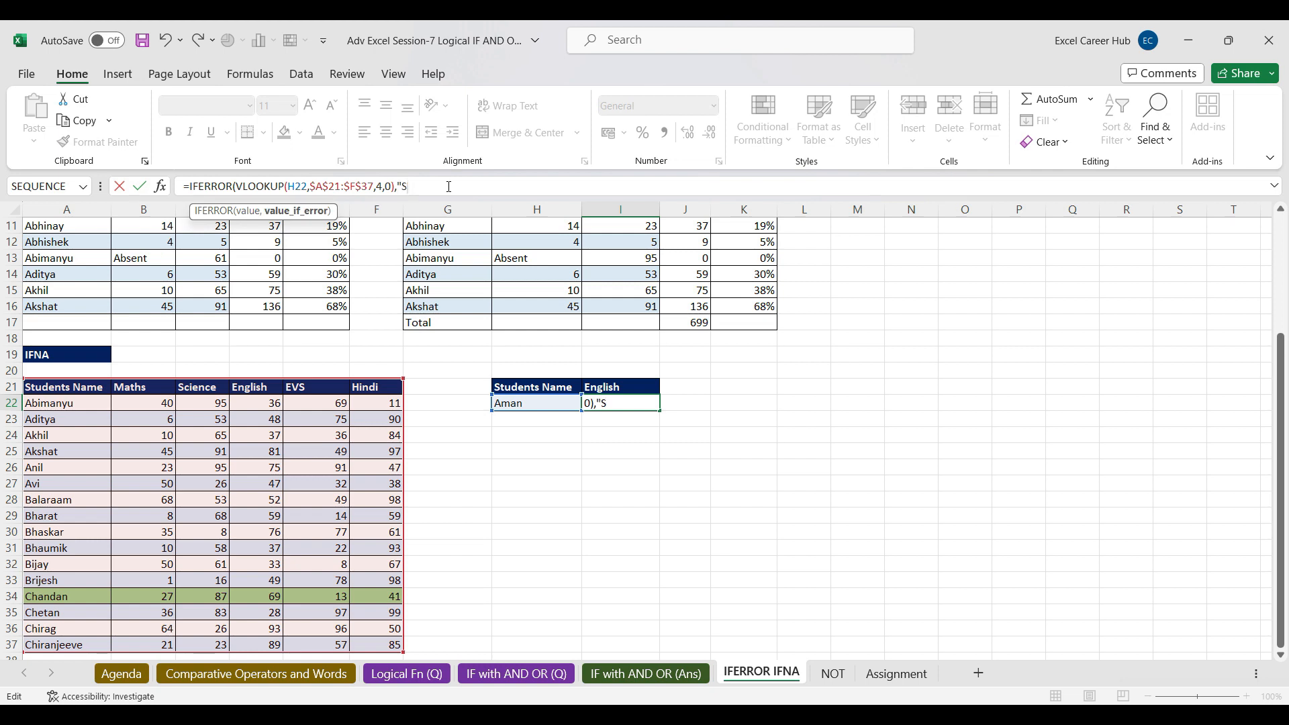
text(tudent Not in List')
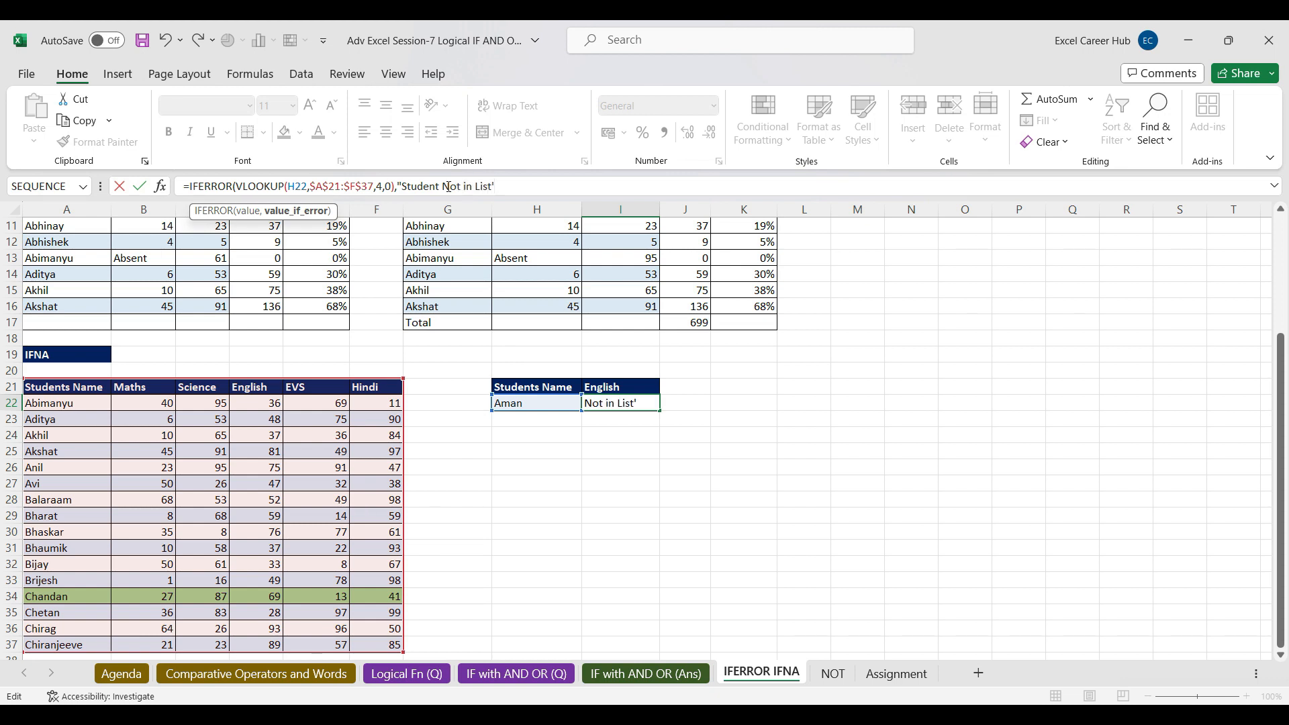
text())
key(Return)
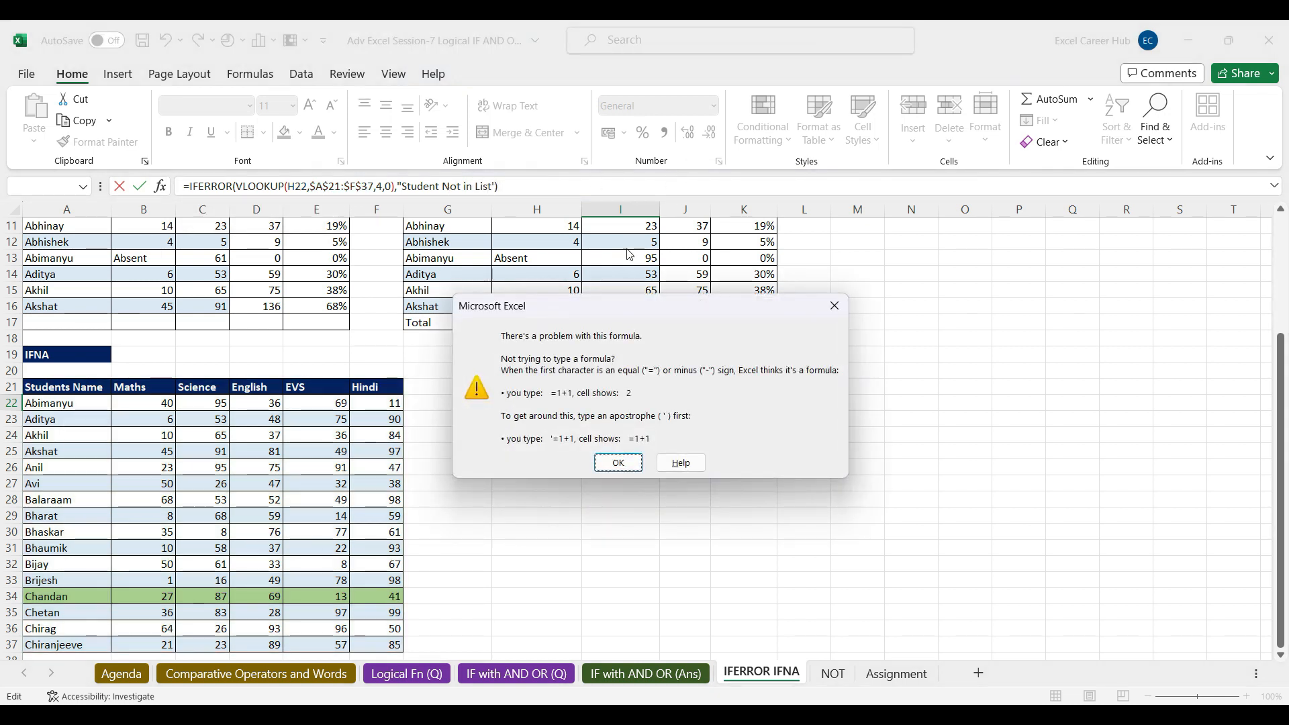
click(834, 305)
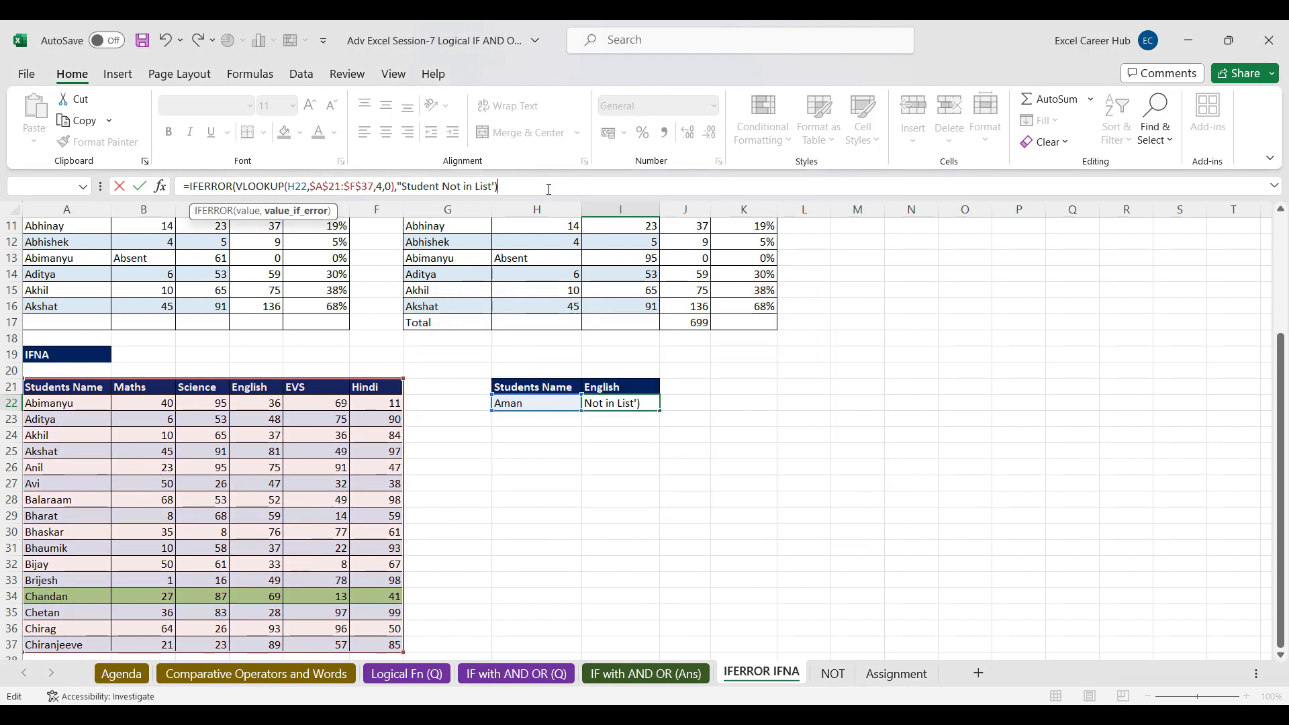
Step: Correct the fallback text's closing quotation mark so I22 holds =IFERROR(VLOOKUP(H22,$A$21:$F$37,4,0),"Student Not in List")
key(Return)
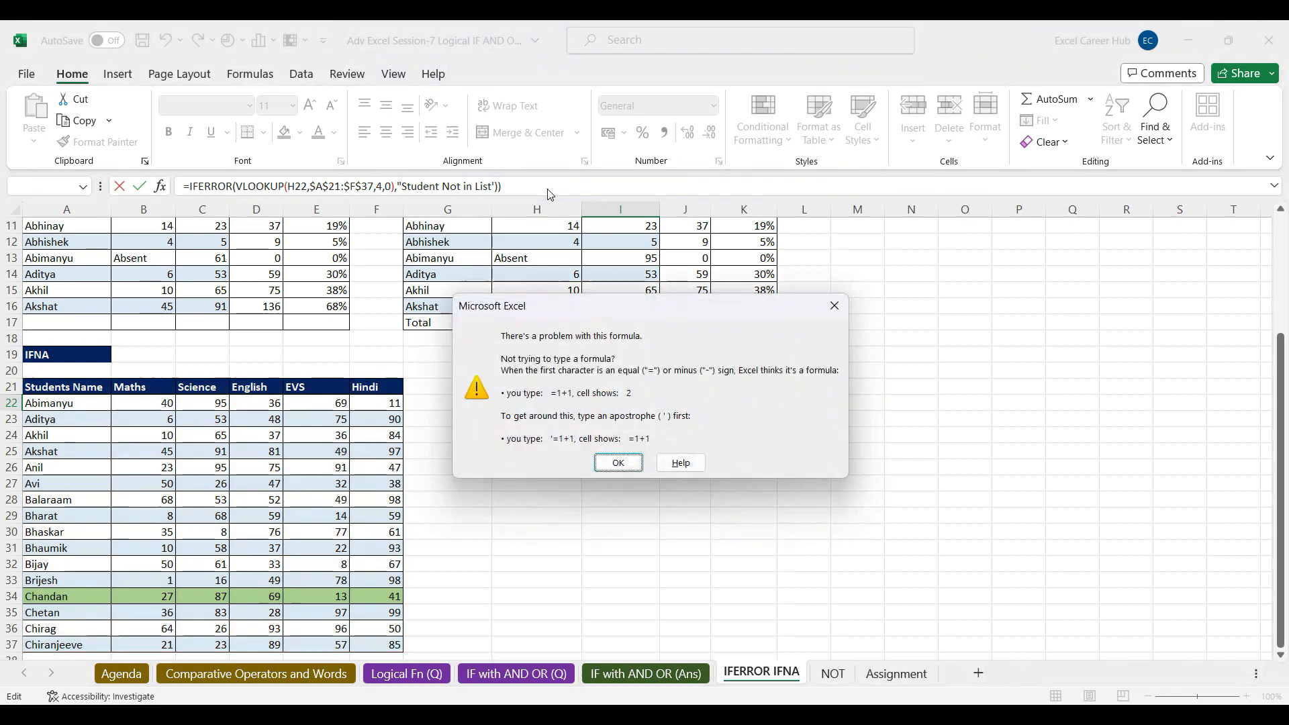
click(834, 309)
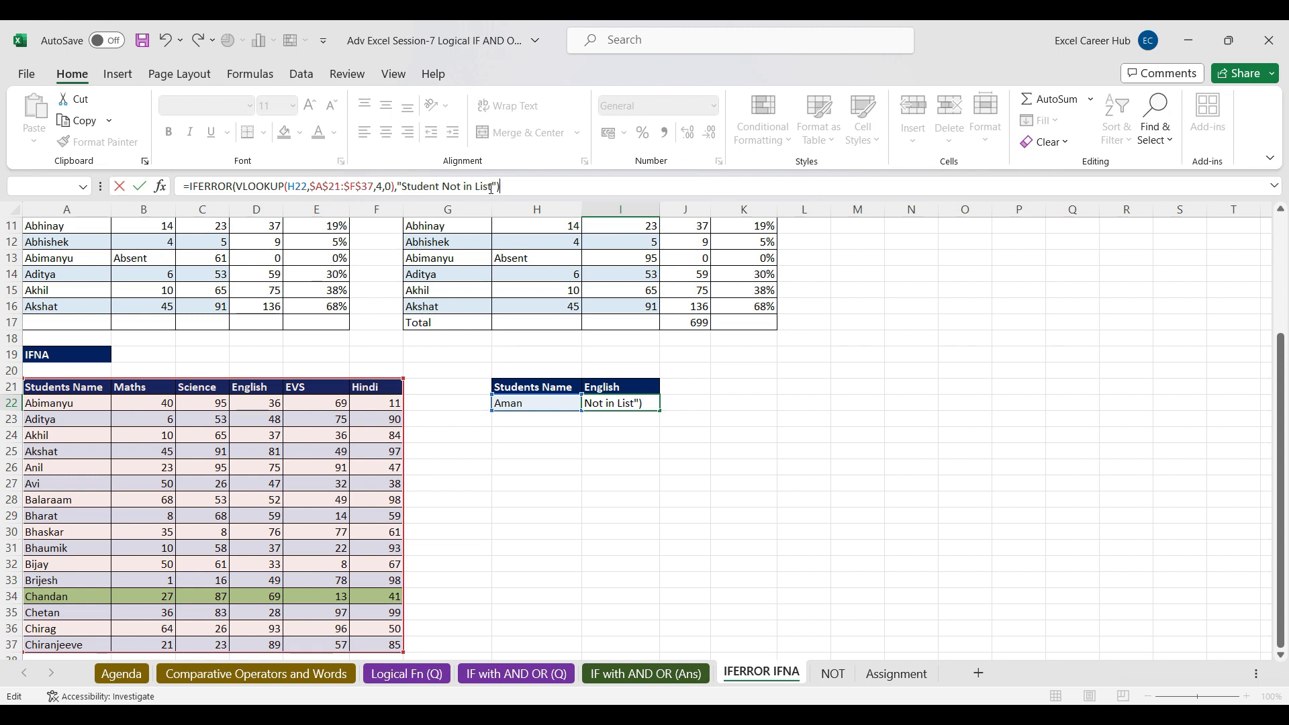
key(Return)
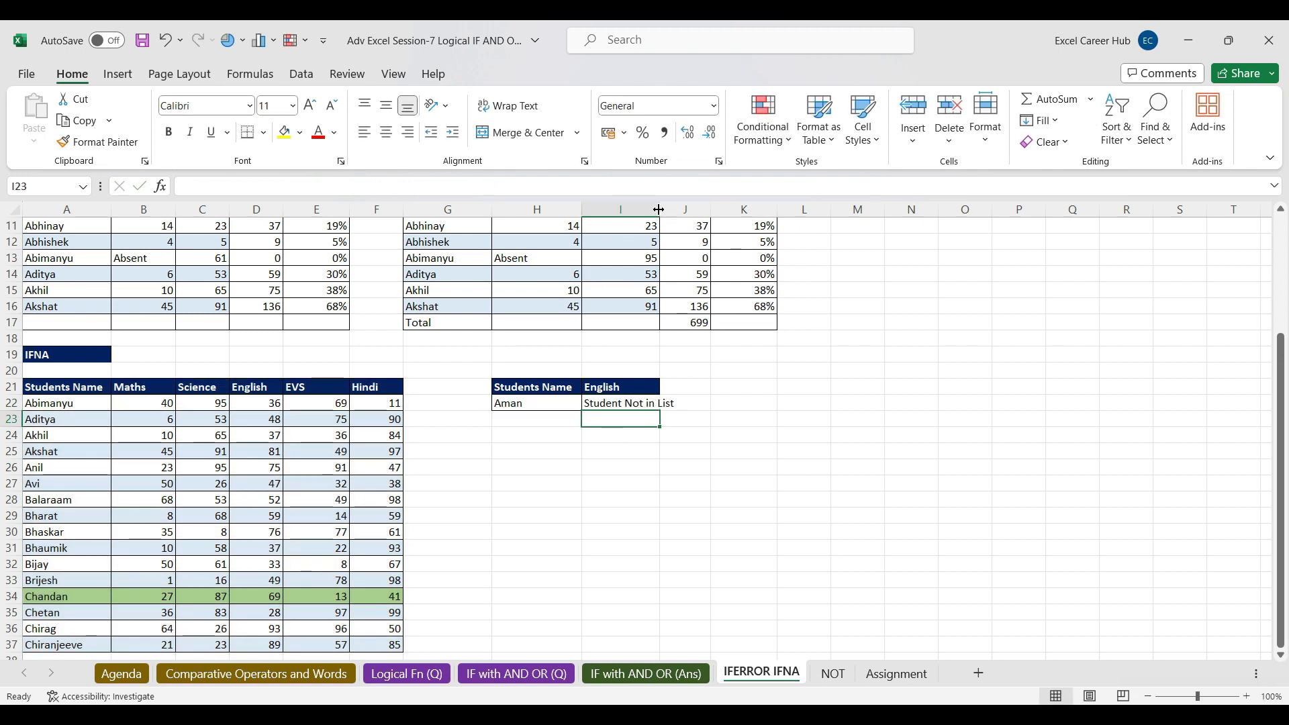
Step: Widen column I to fit the fallback message and test the lookup in H22 with an unlisted student name and the name in A26
drag(660, 209, 678, 209)
click(517, 401)
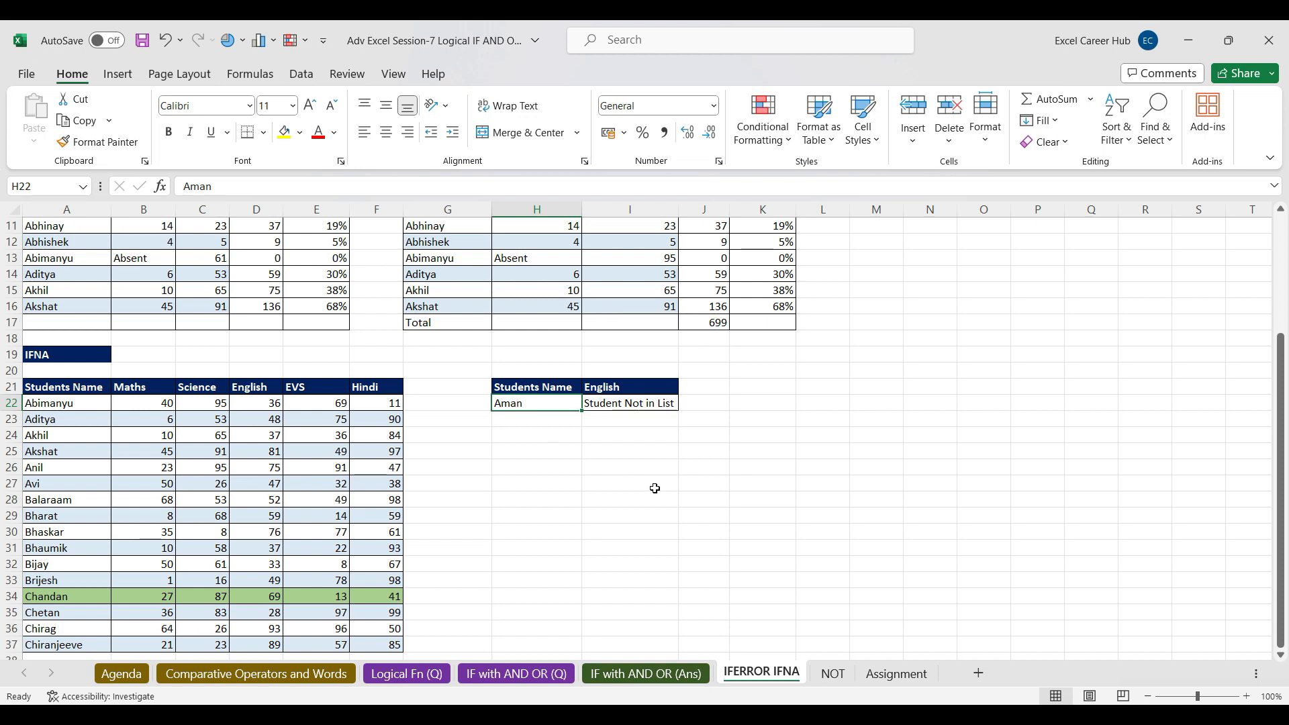
text(Gopal)
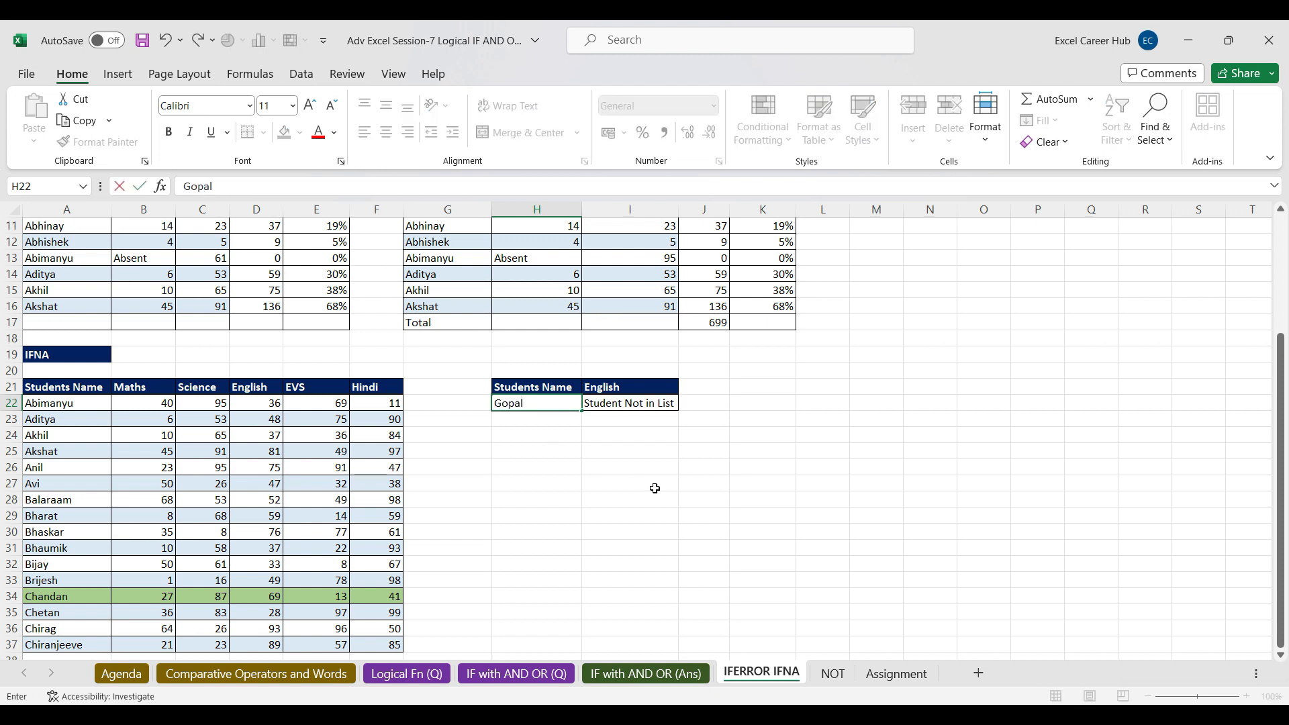
key(Return)
click(528, 403)
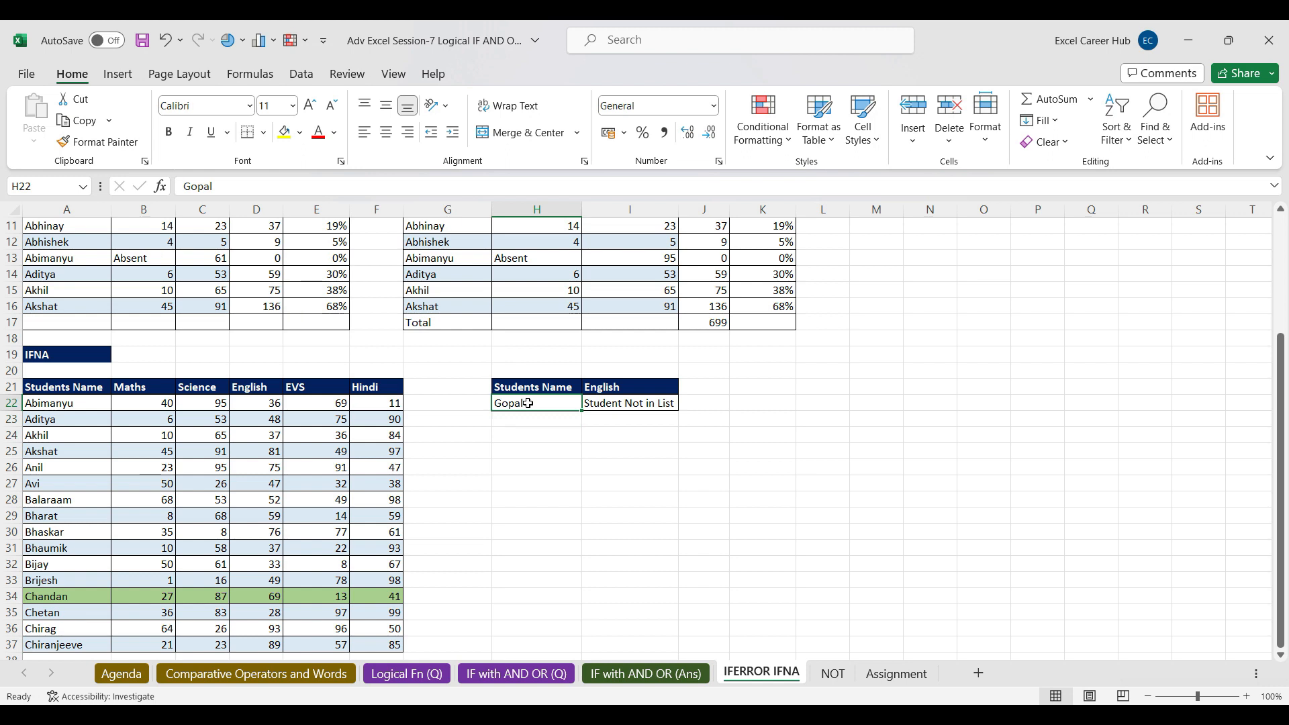
text(Anil)
key(Return)
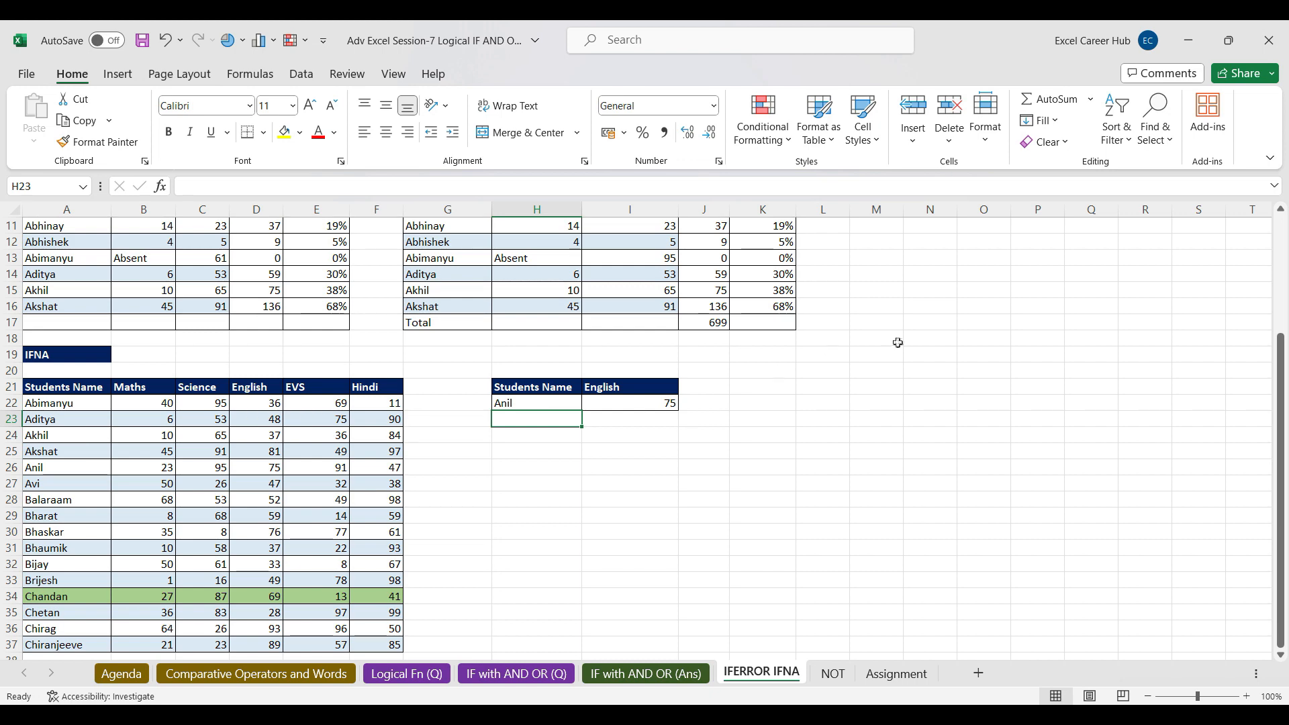
Step: On the NOT sheet, clear the Total and Is Total Correct results in D49:E63
click(833, 674)
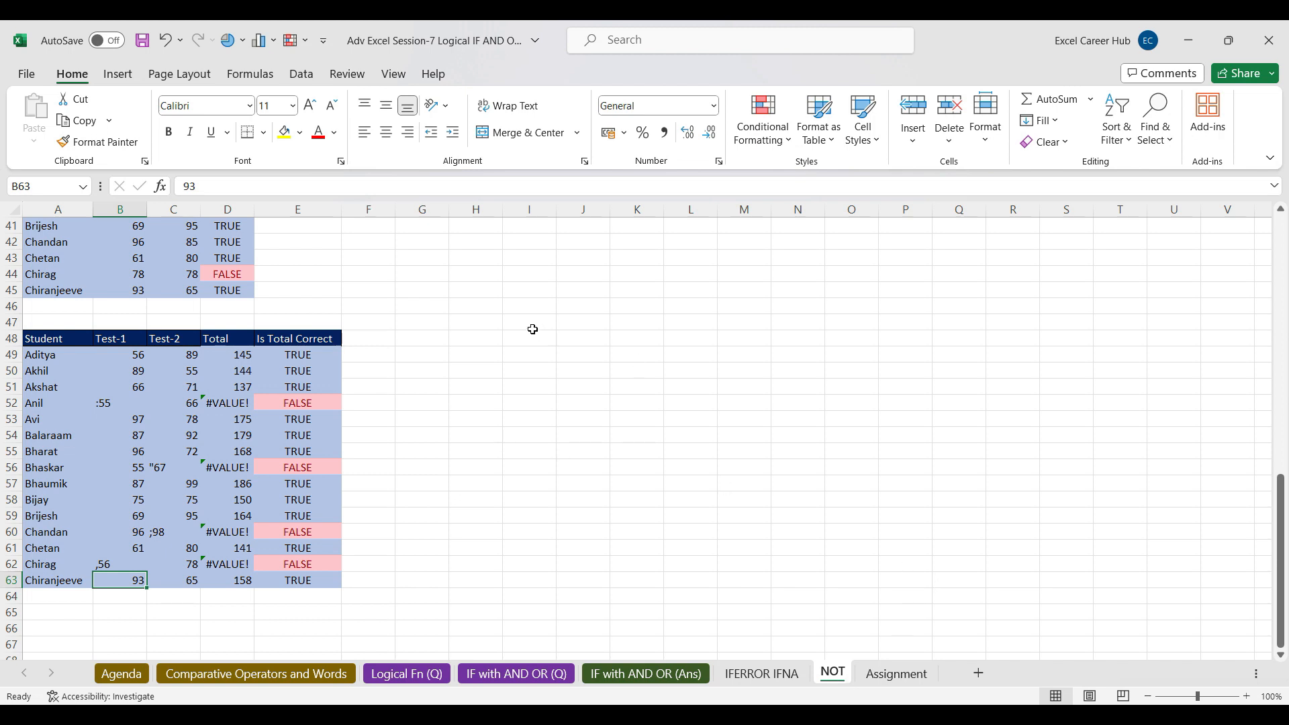
drag(245, 354, 293, 580)
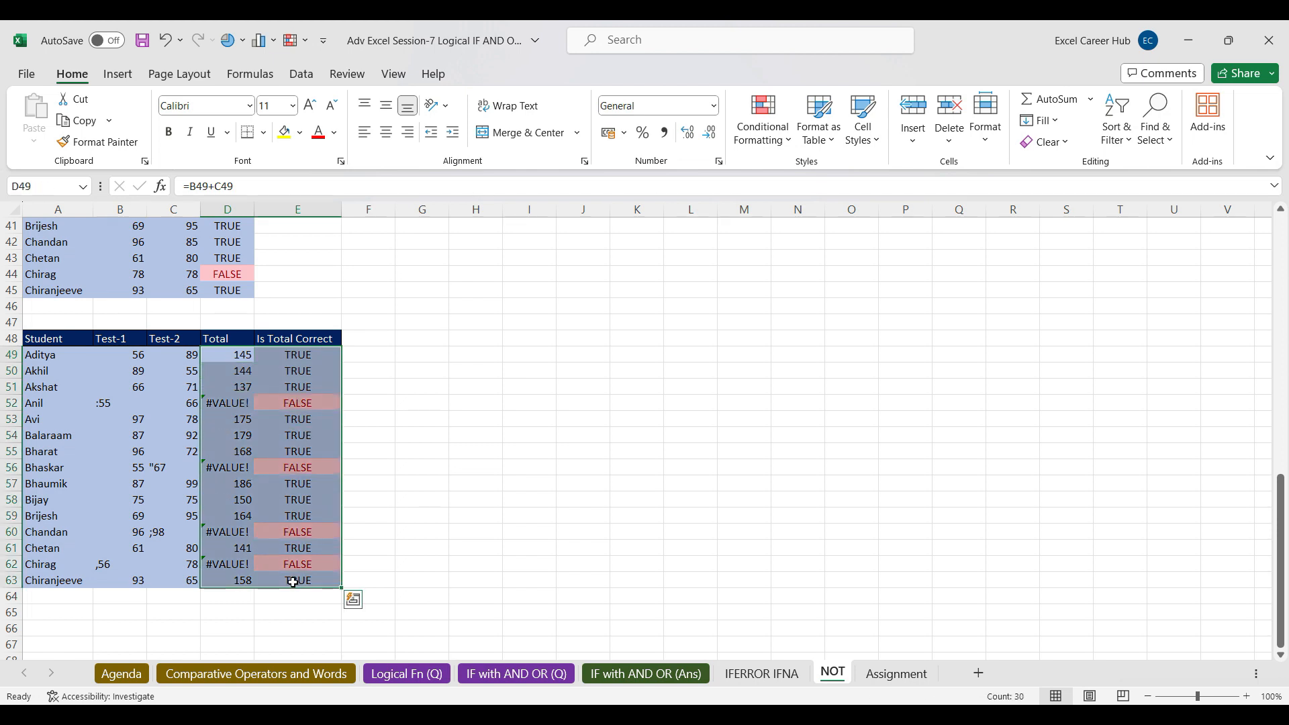
key(Delete)
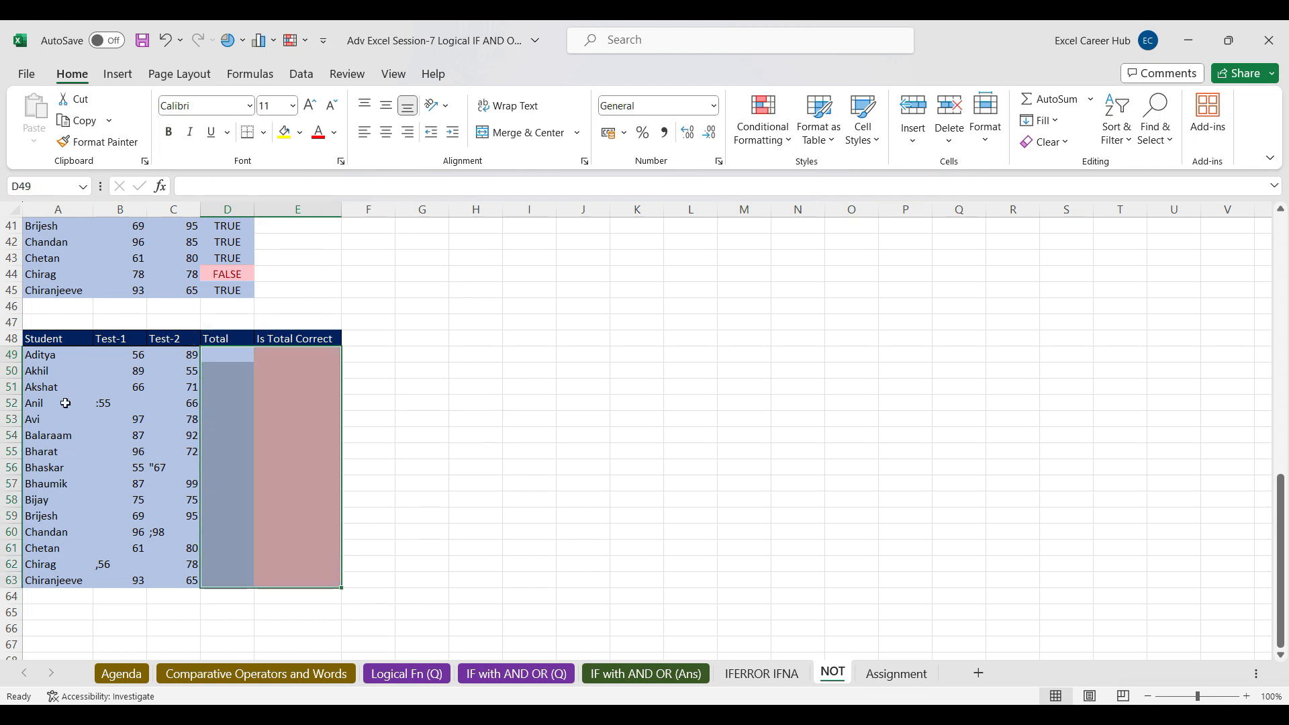
Step: Add the Test-1 and Test-2 scores with =B49+C49 in D49 and fill the formula down to D63
drag(136, 351, 131, 578)
drag(183, 352, 176, 579)
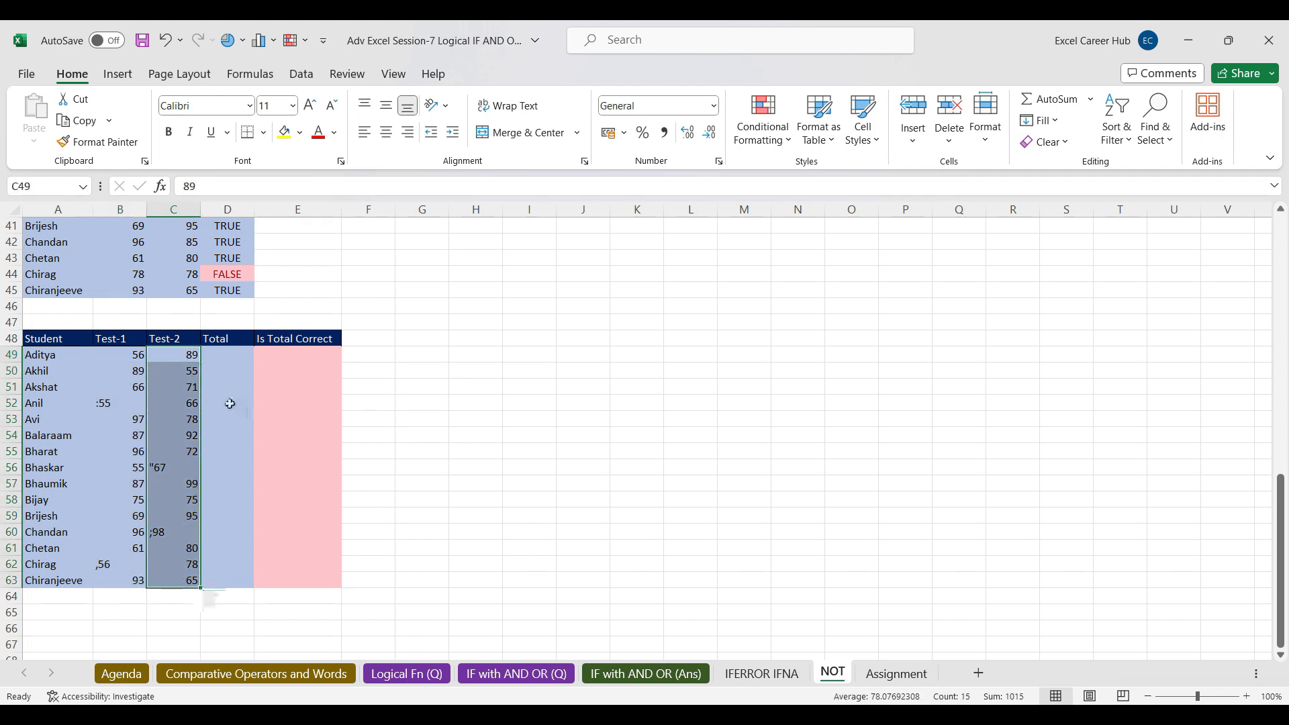
click(226, 357)
text(=)
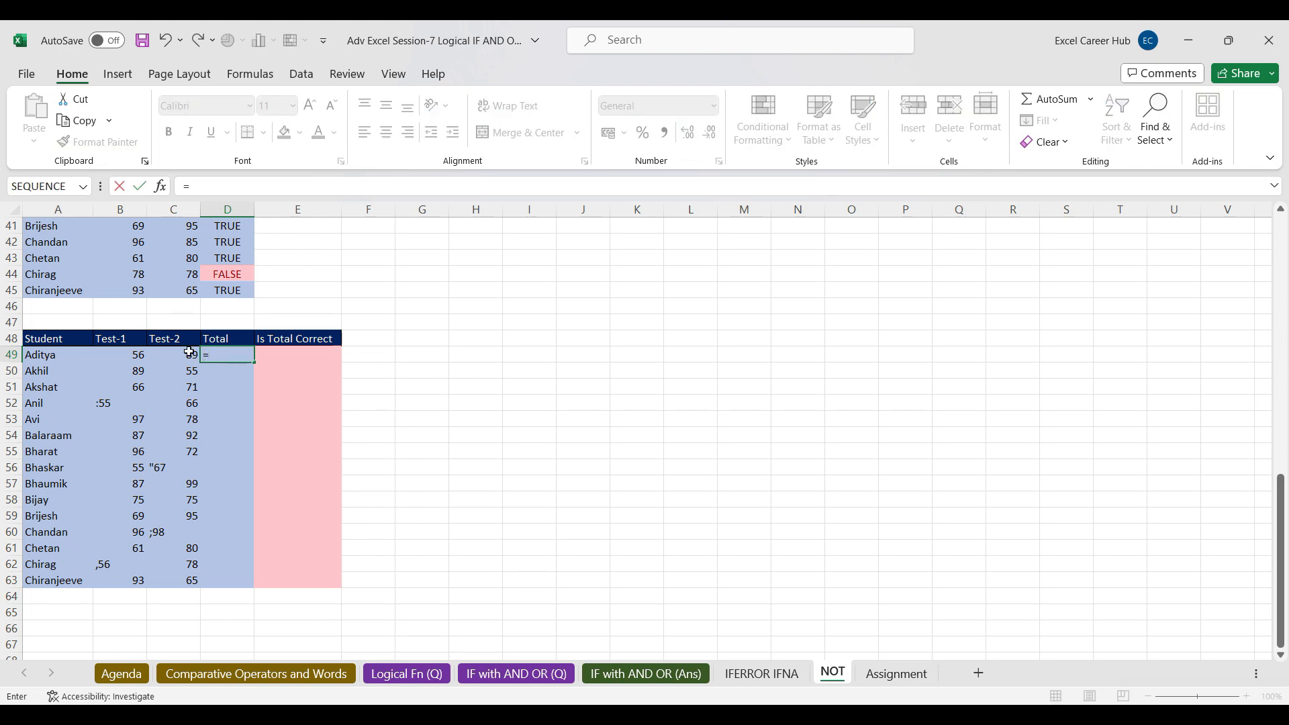
click(139, 358)
text(+)
click(181, 354)
key(Return)
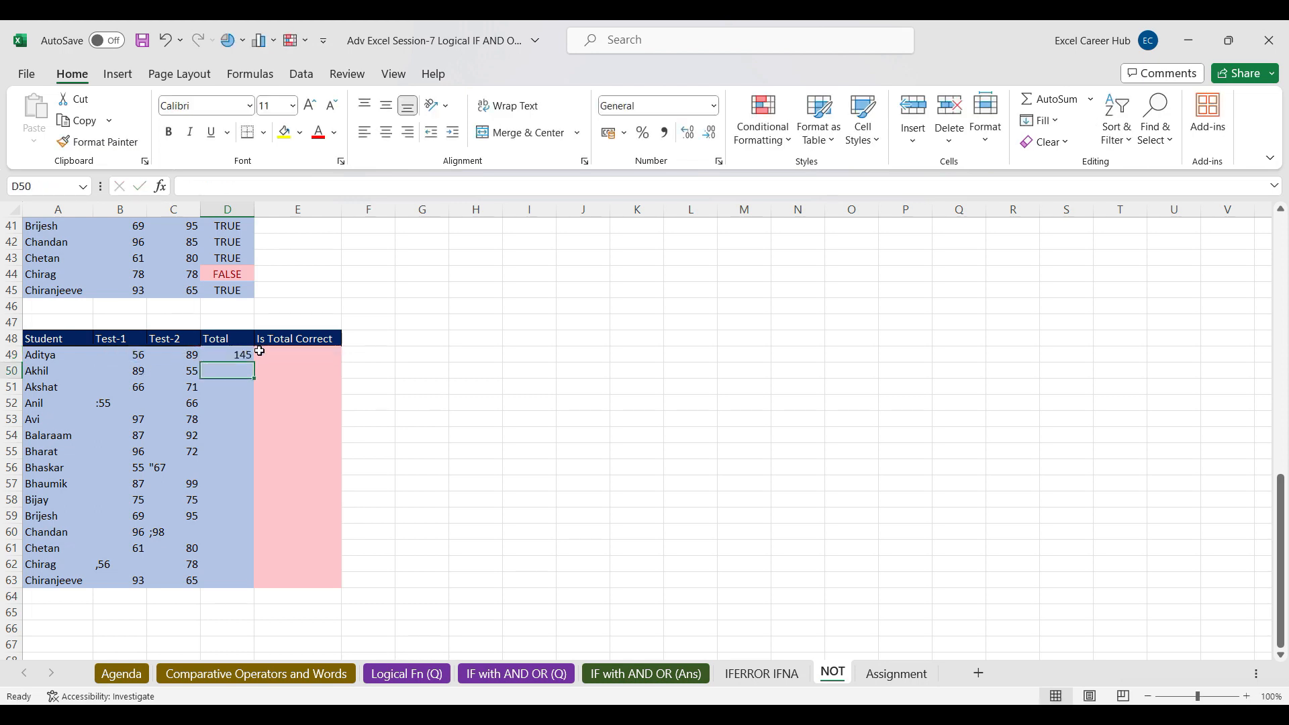
mouse_move(231, 356)
mouse_down()
mouse_move(257, 364)
mouse_move(241, 356)
mouse_up()
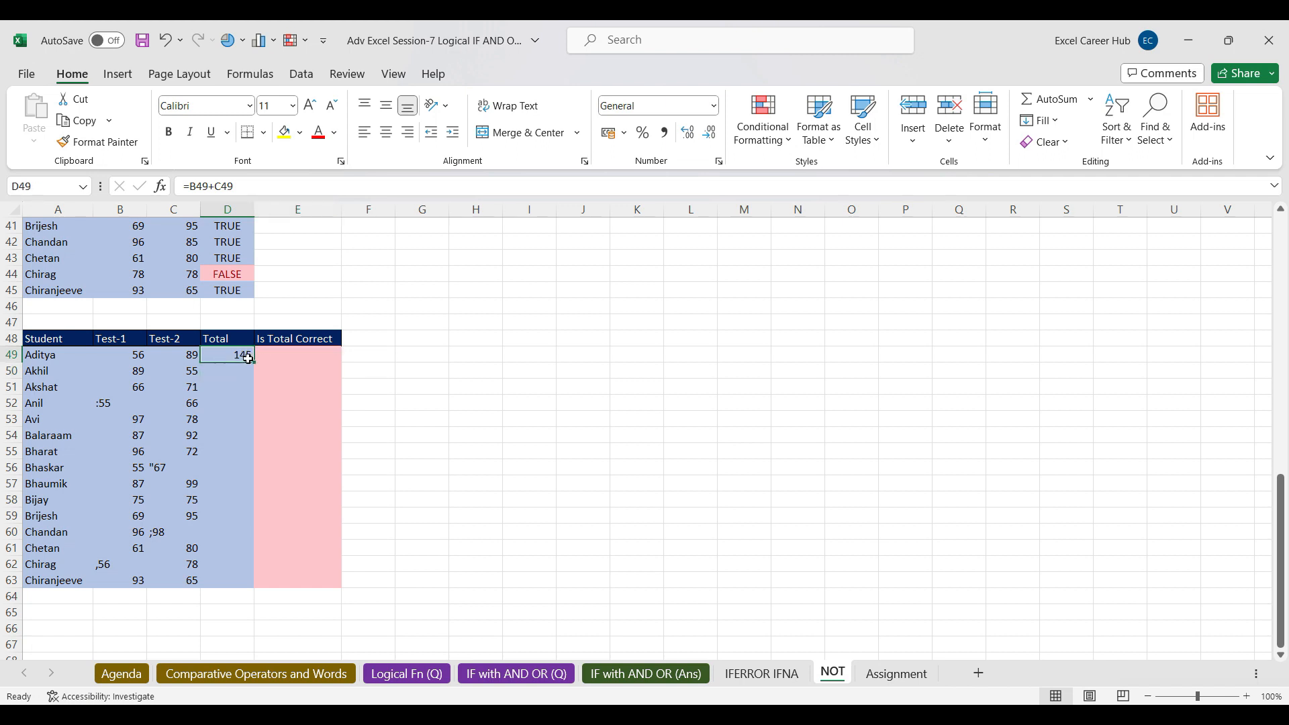
double_click(253, 366)
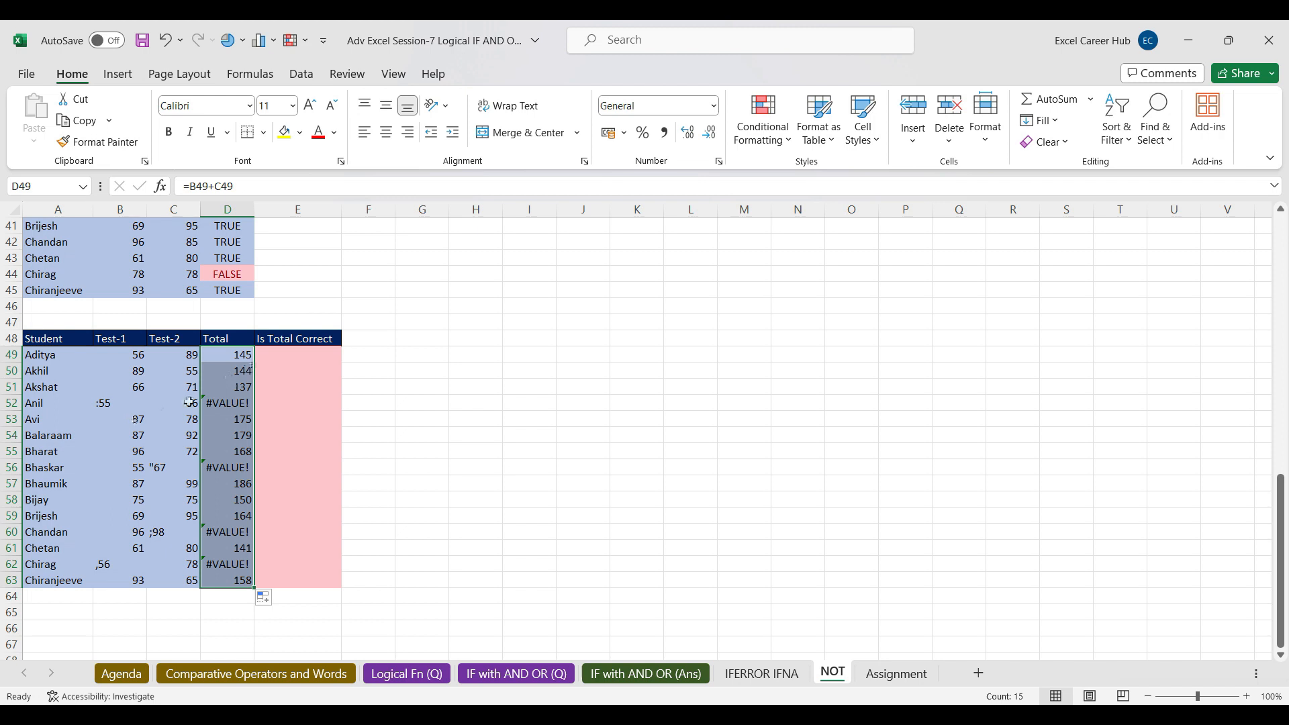
Step: Enter =ISERROR(D49) in E49 and fill it down the Is Total Correct column to E63
click(297, 358)
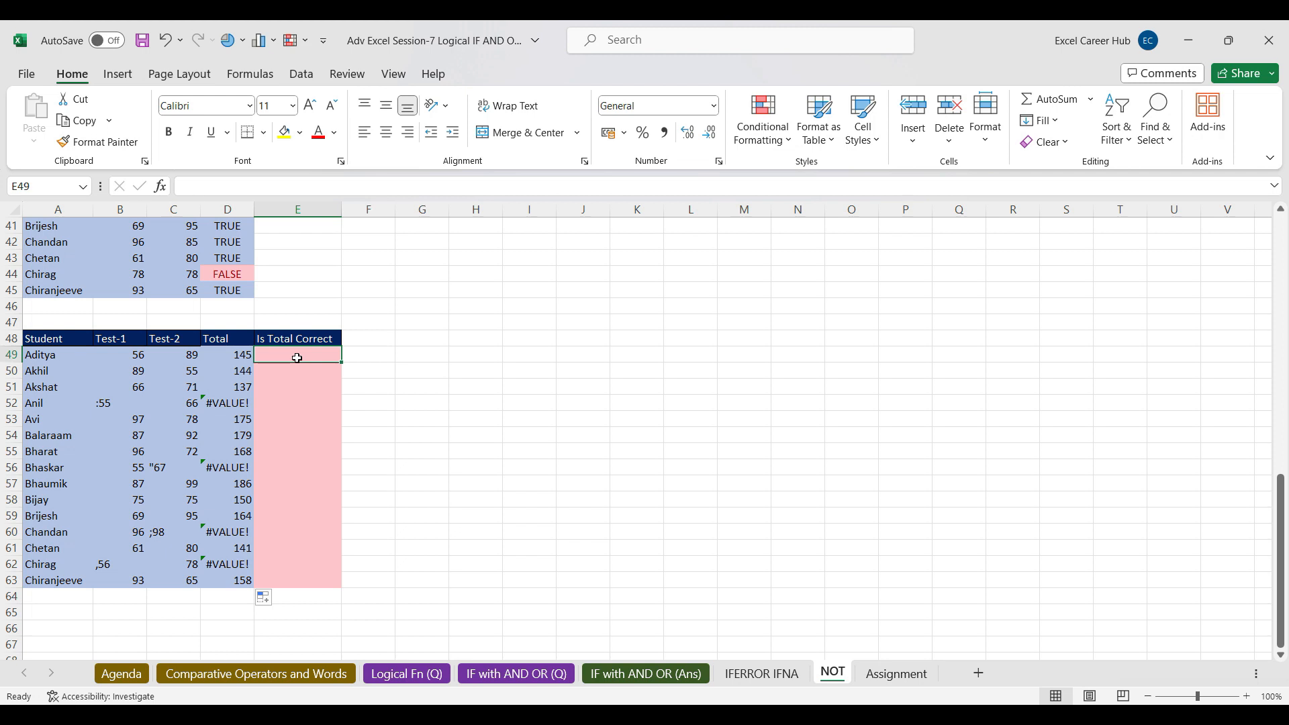
text(=ise)
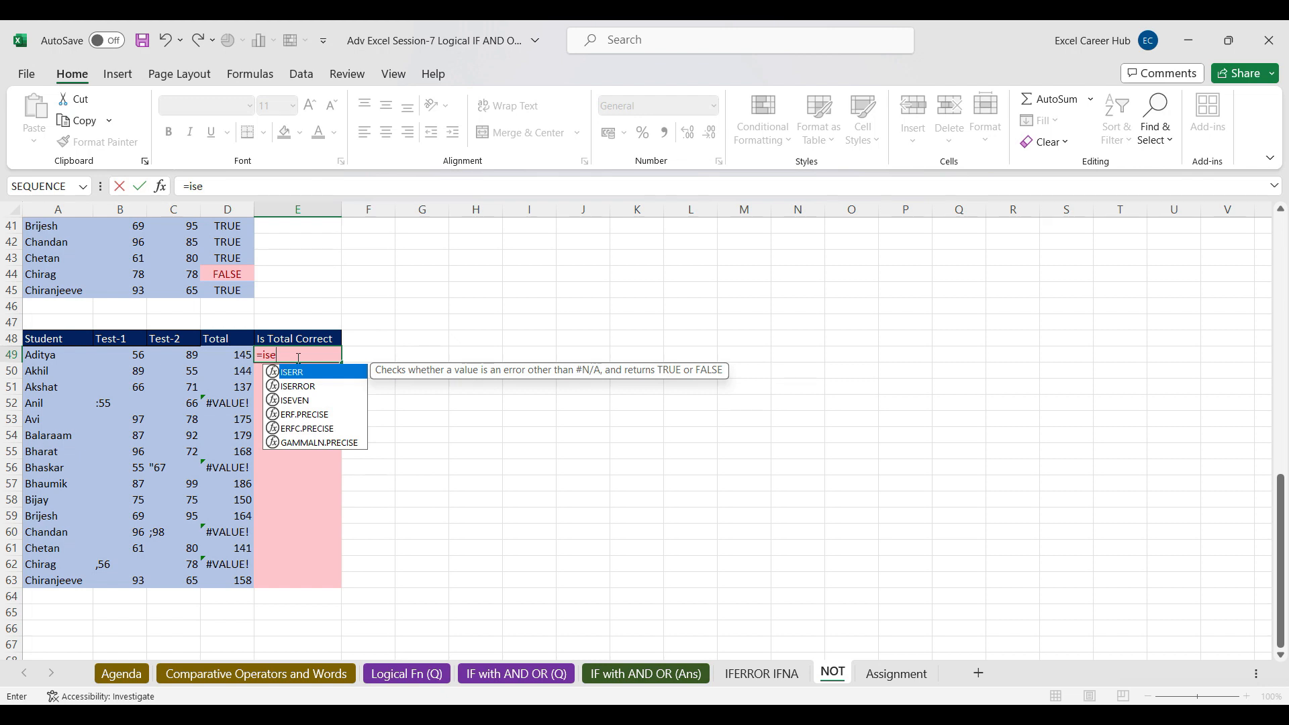
key(Down)
key(Tab)
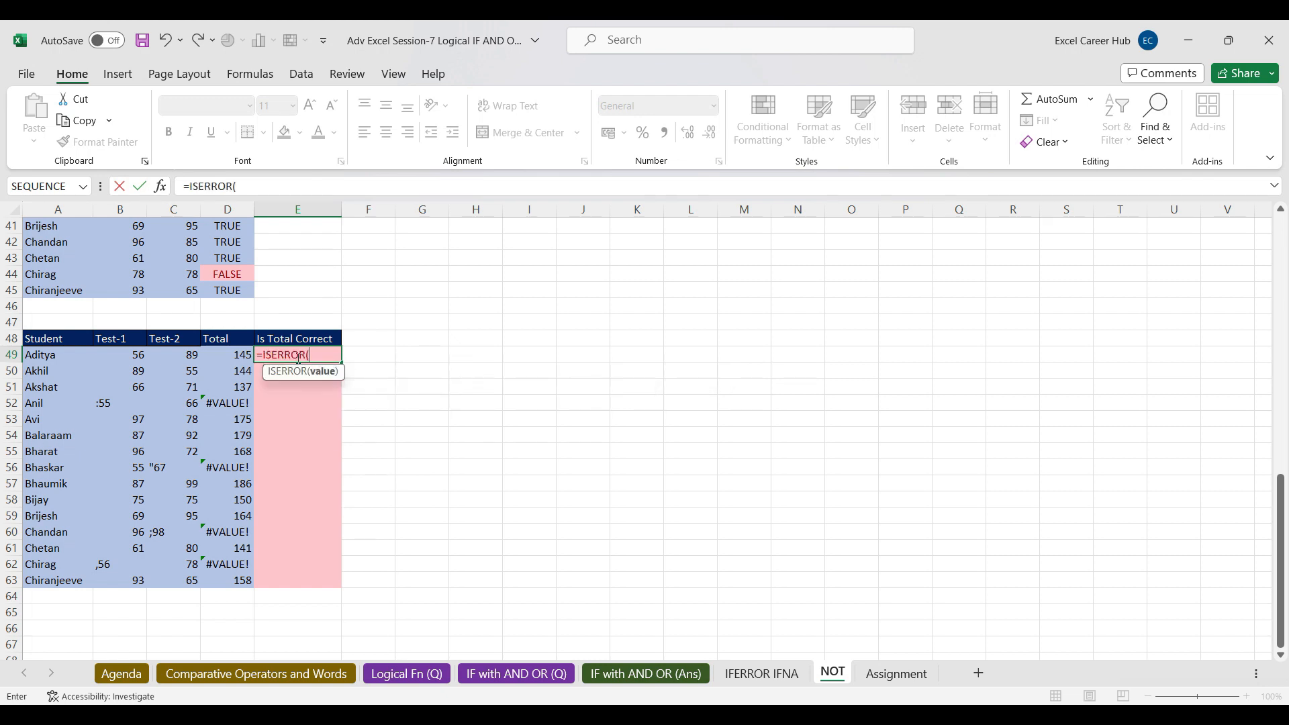
click(226, 353)
key(Return)
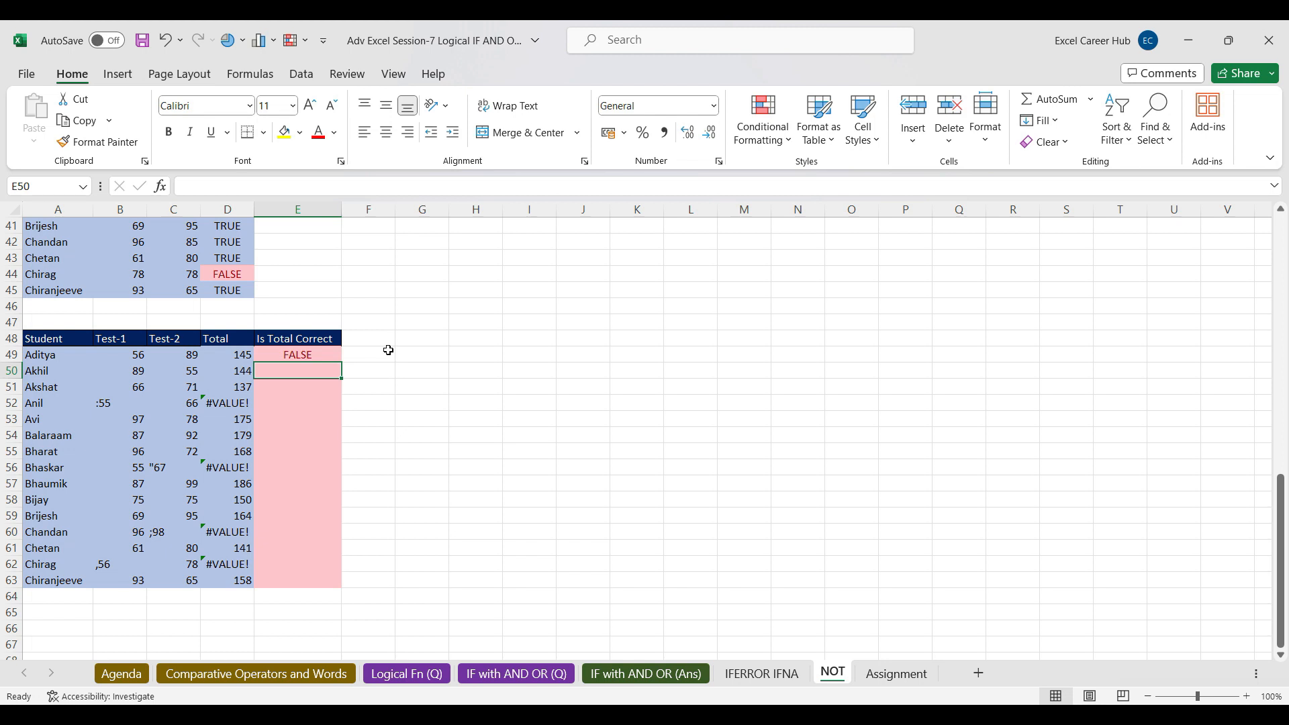
click(333, 354)
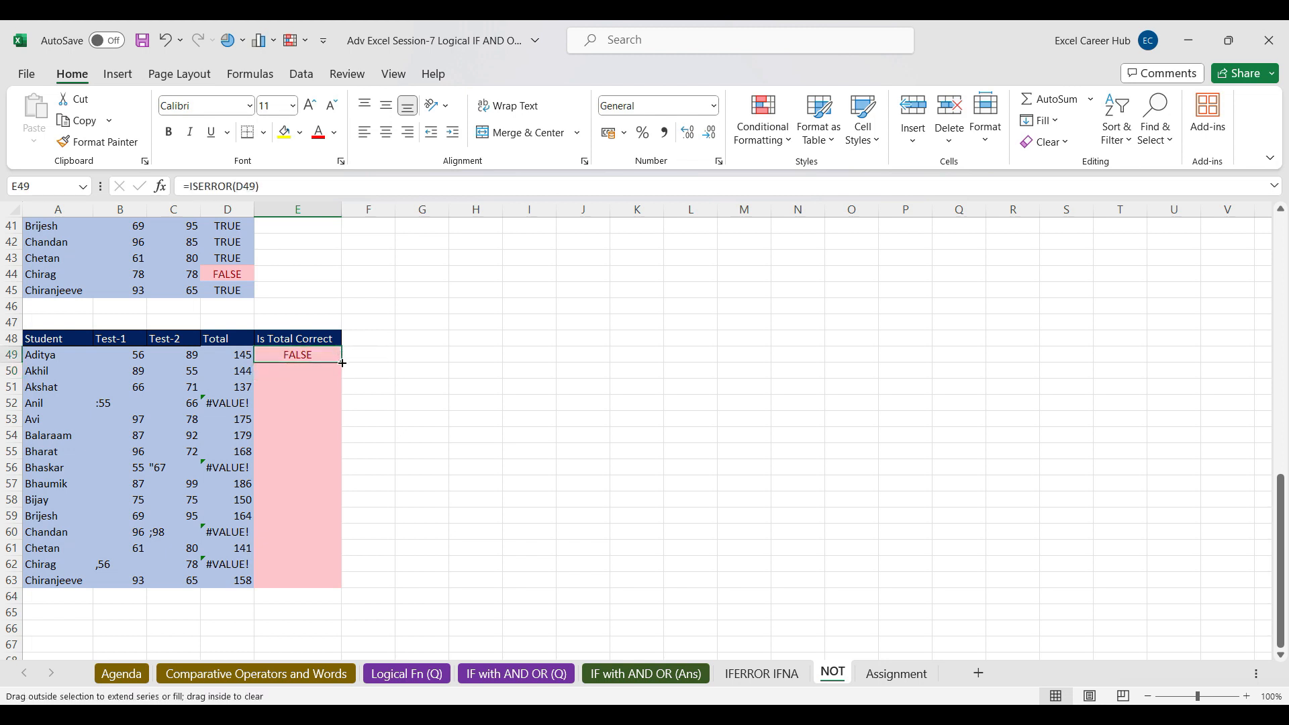
double_click(340, 362)
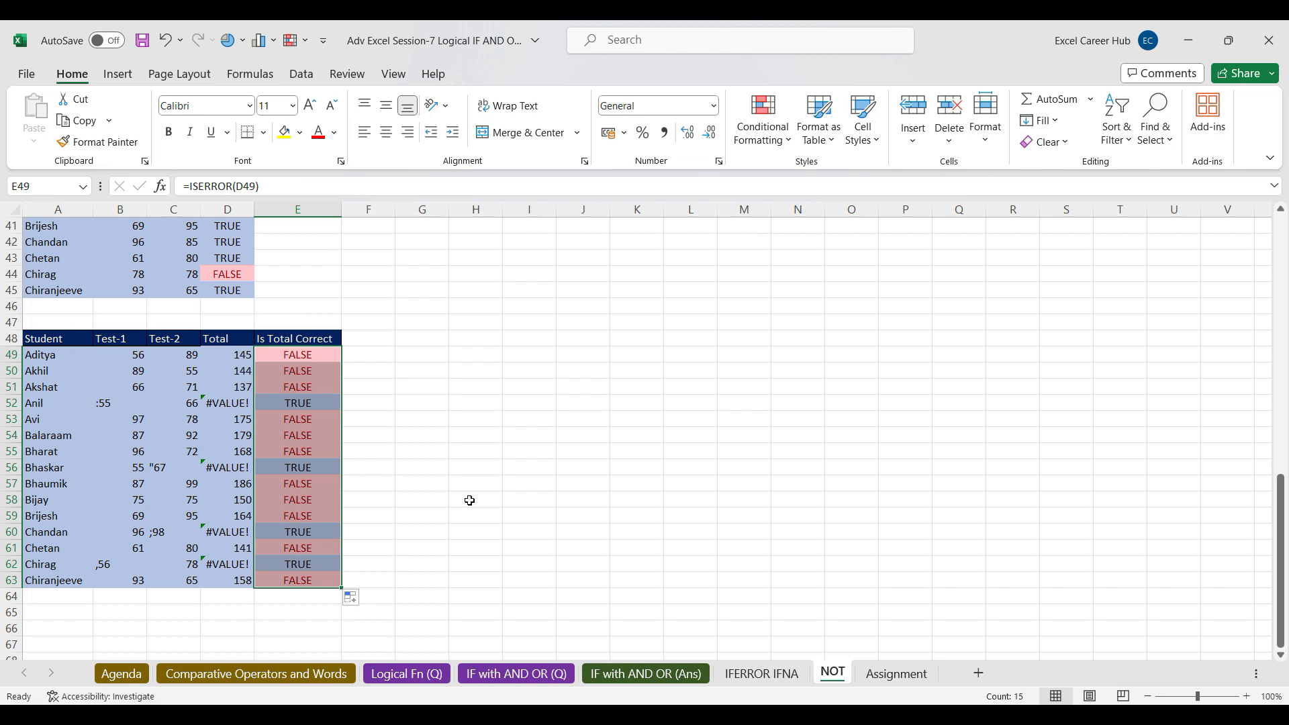
Step: Compare the ISERROR results with the totals and wrap E49's formula in NOT to read =NOT(ISERROR(D49))
click(284, 340)
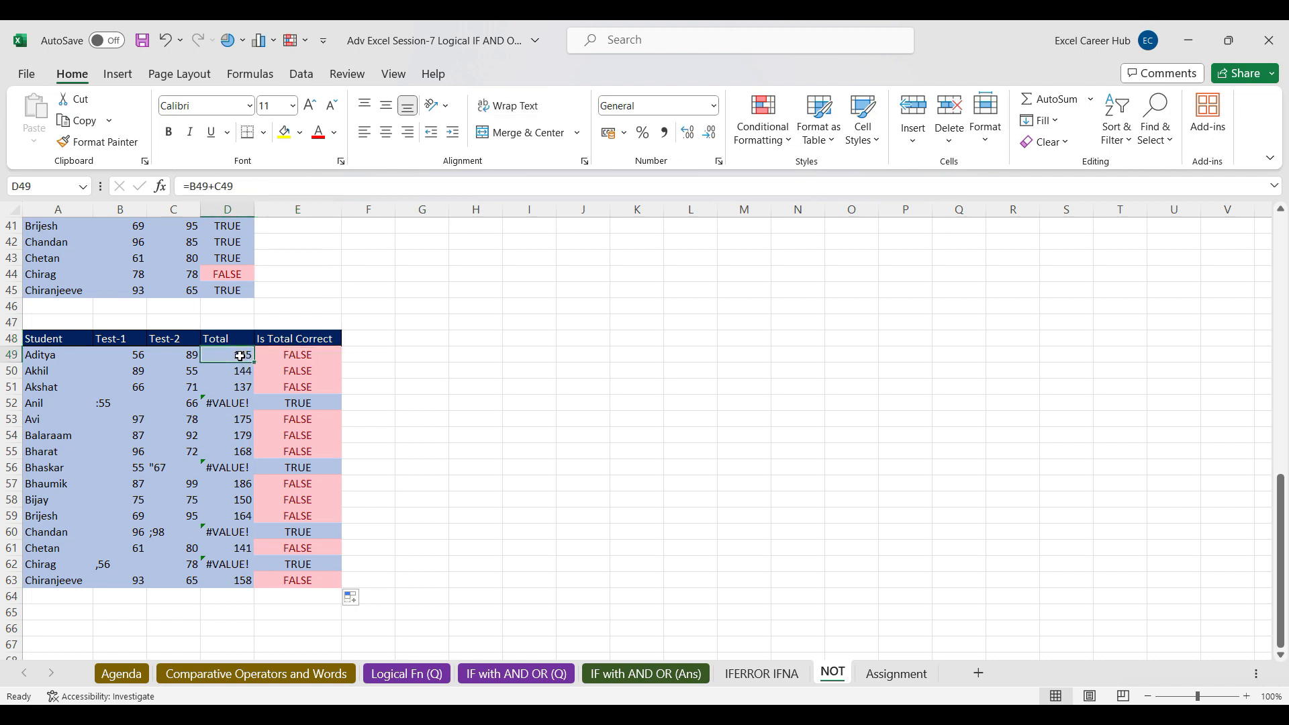
click(296, 356)
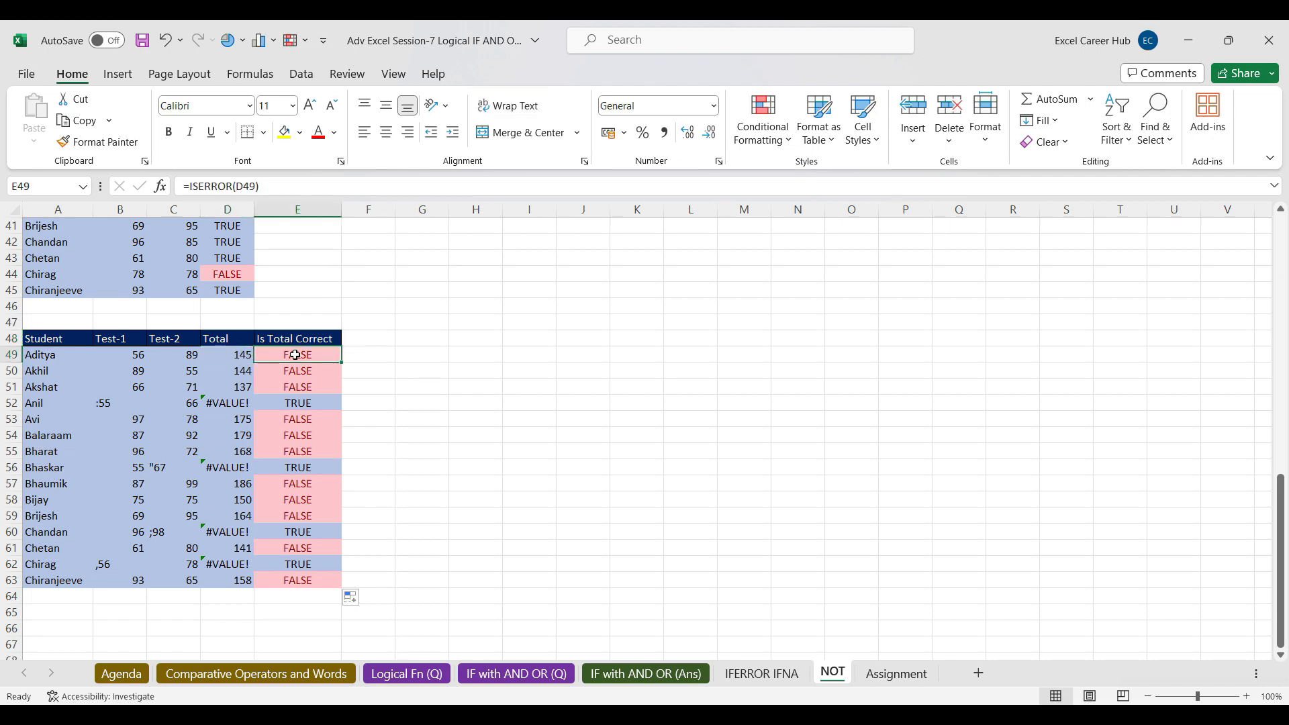
click(282, 405)
click(300, 355)
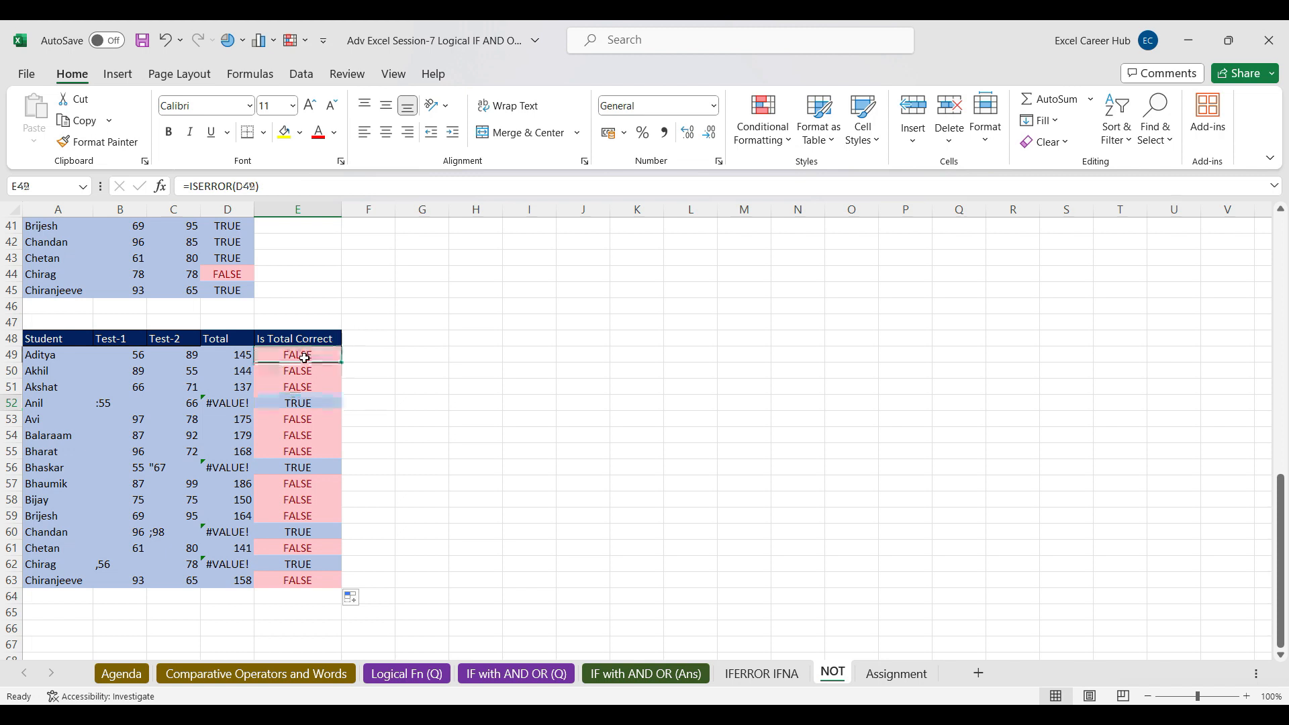
click(189, 187)
text(not)
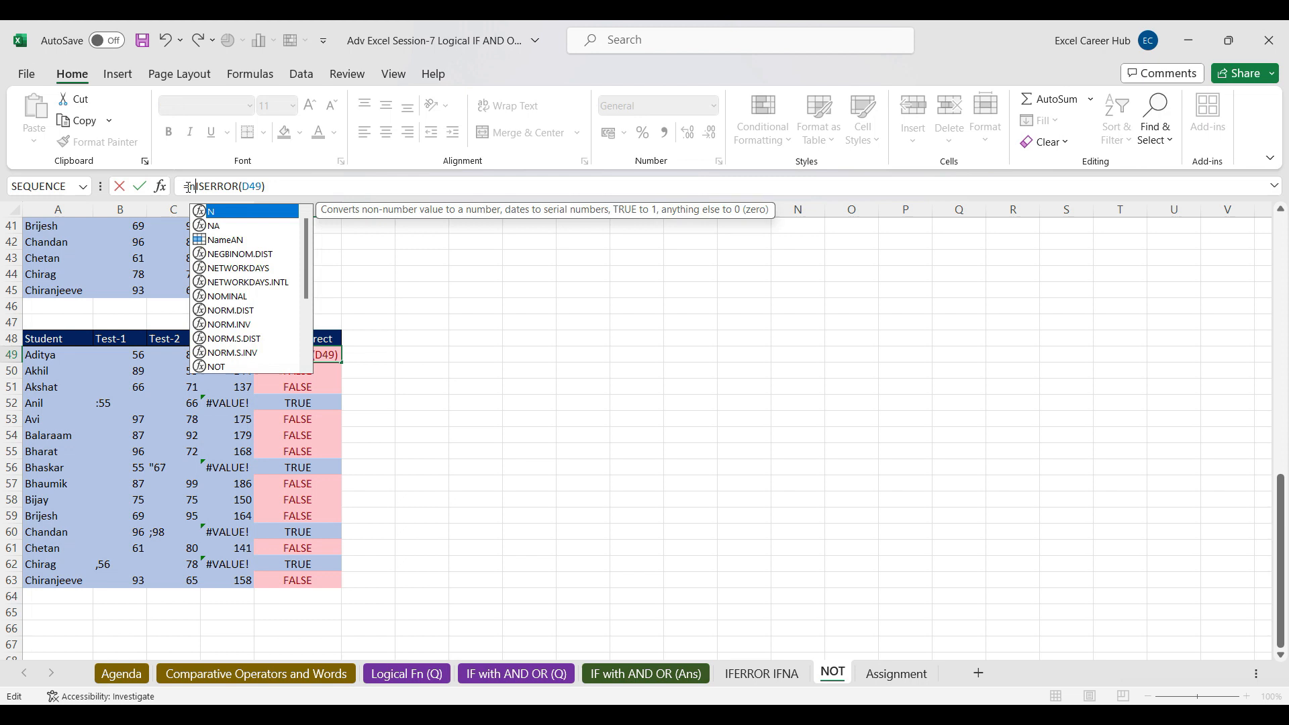
text(()
click(294, 186)
text())
key(Return)
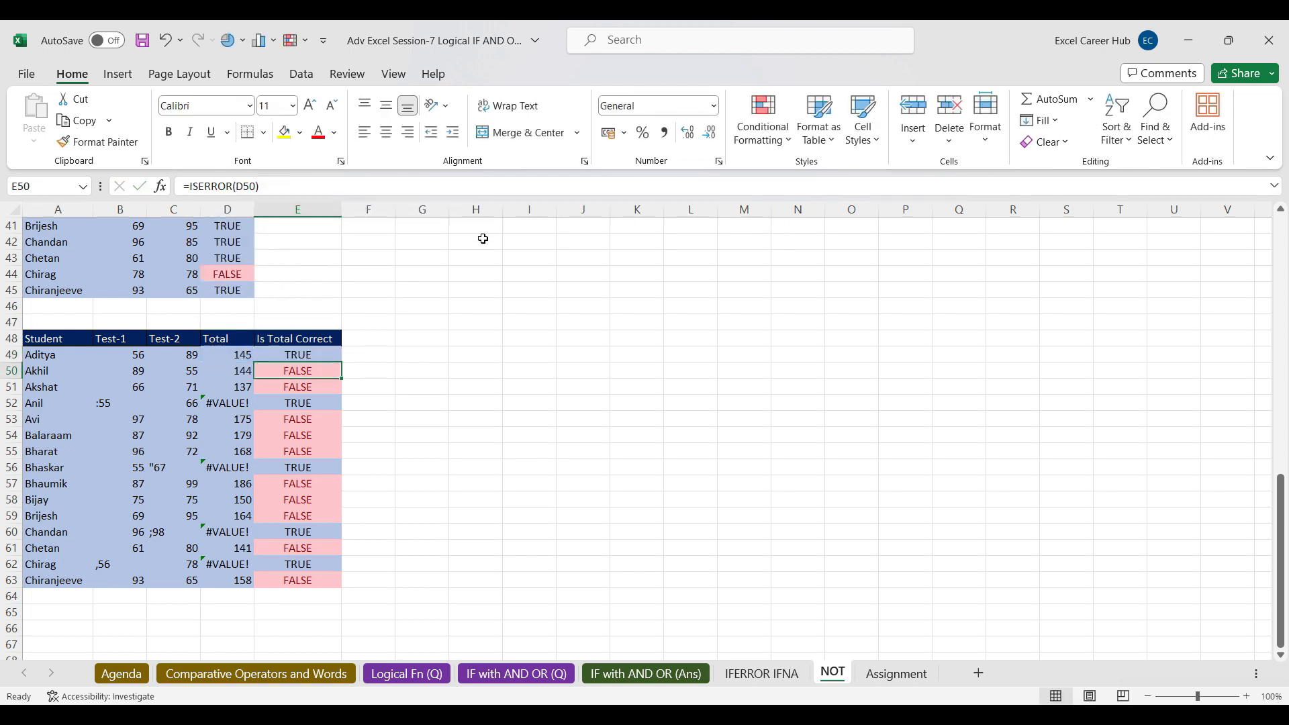
Step: Fill the NOT formula from E49 down to E63 and check the results in E52, E56 and E60
click(309, 355)
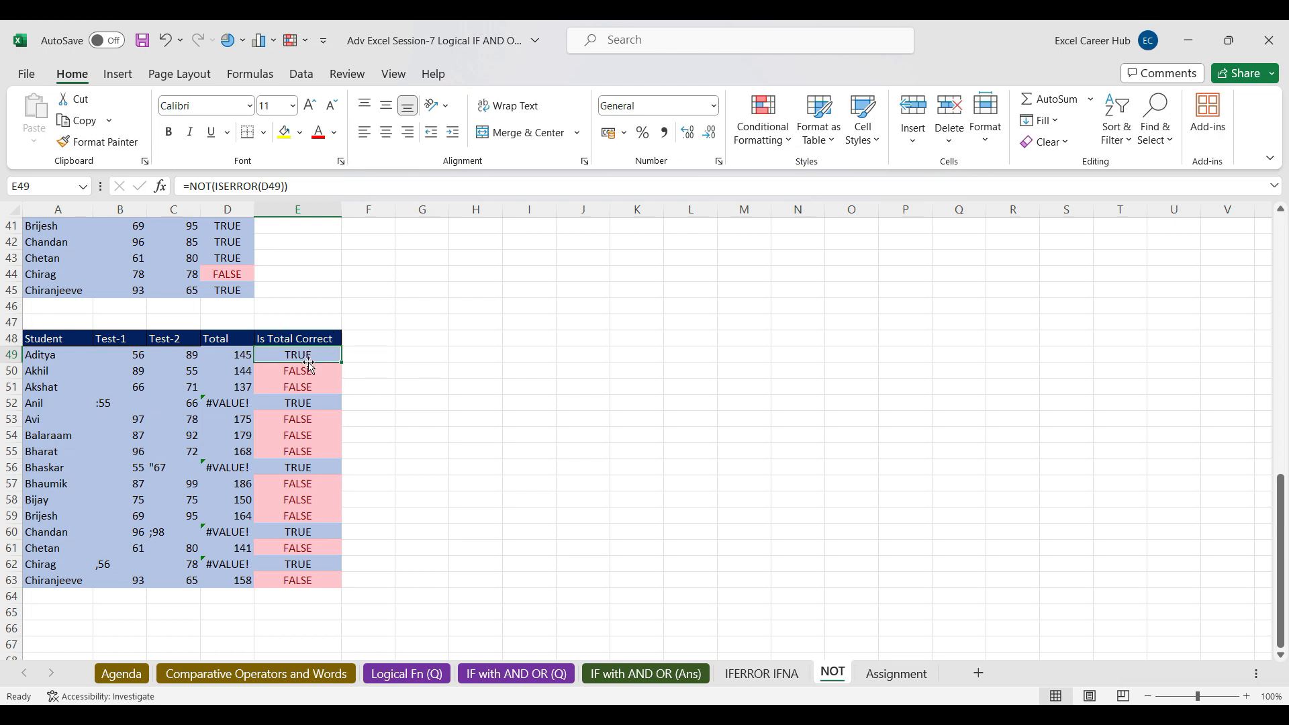
double_click(342, 362)
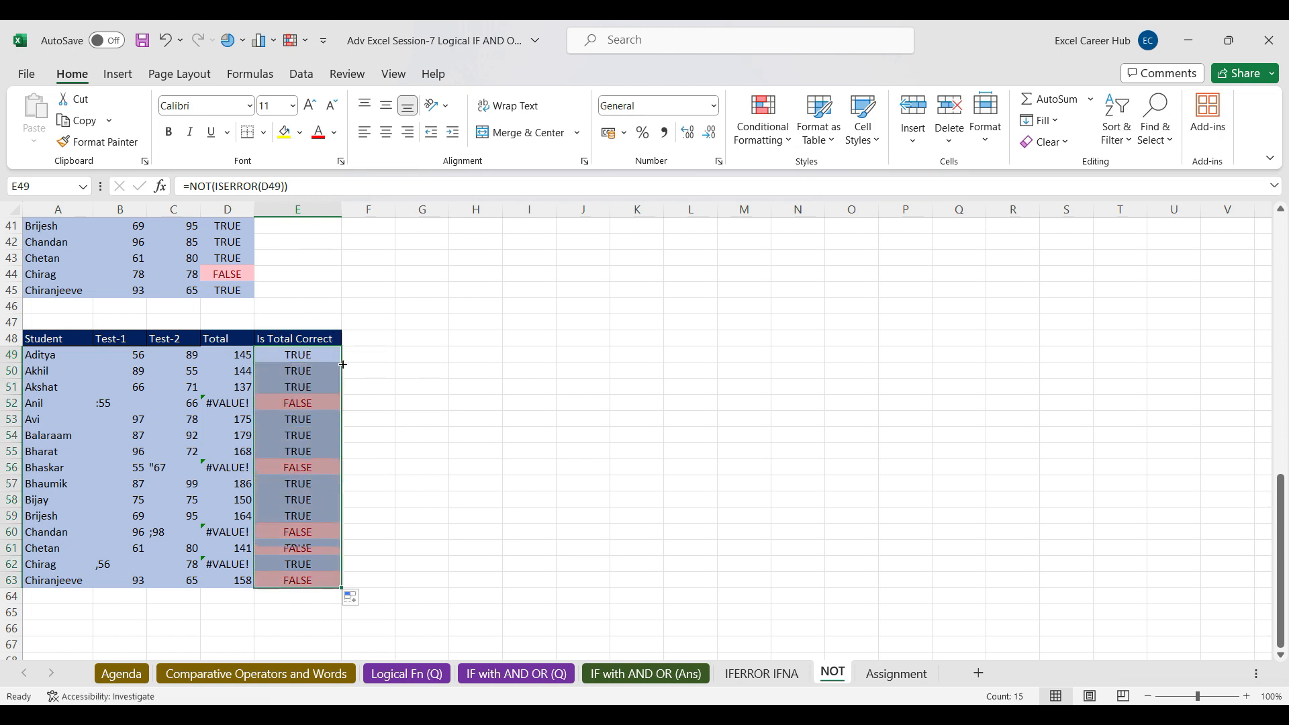
click(290, 405)
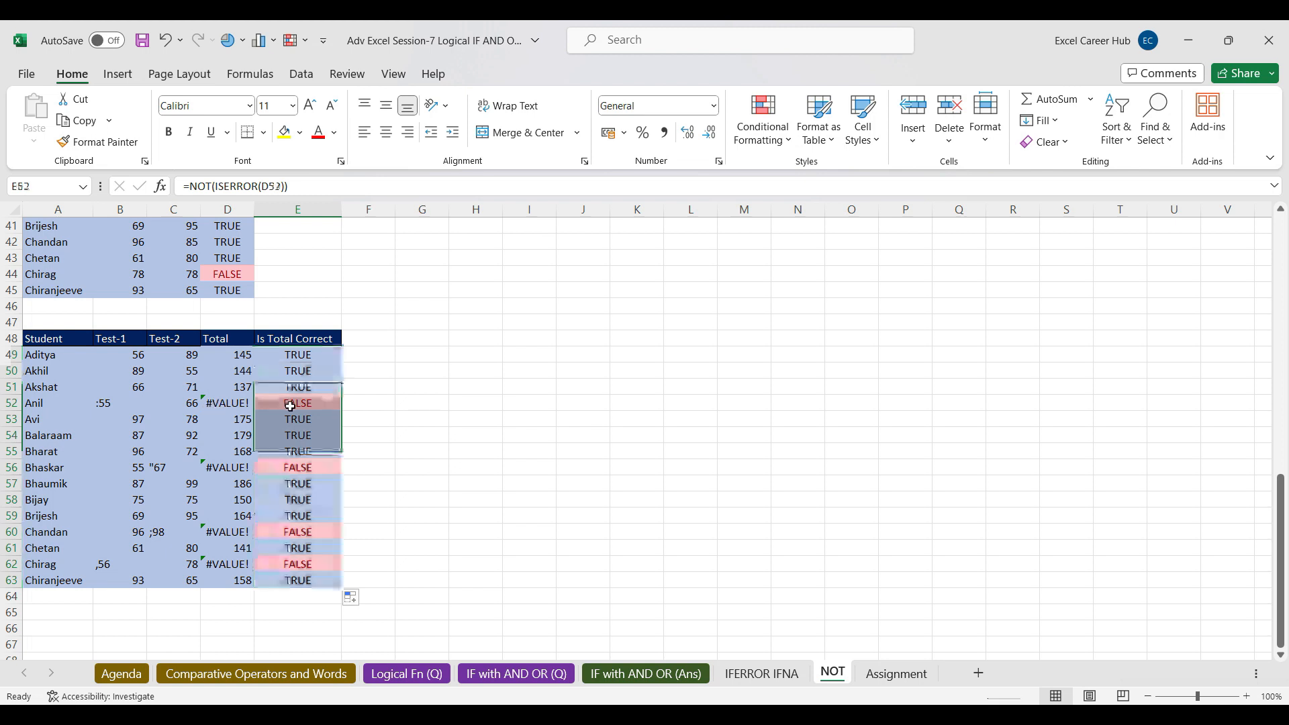
click(282, 471)
click(298, 534)
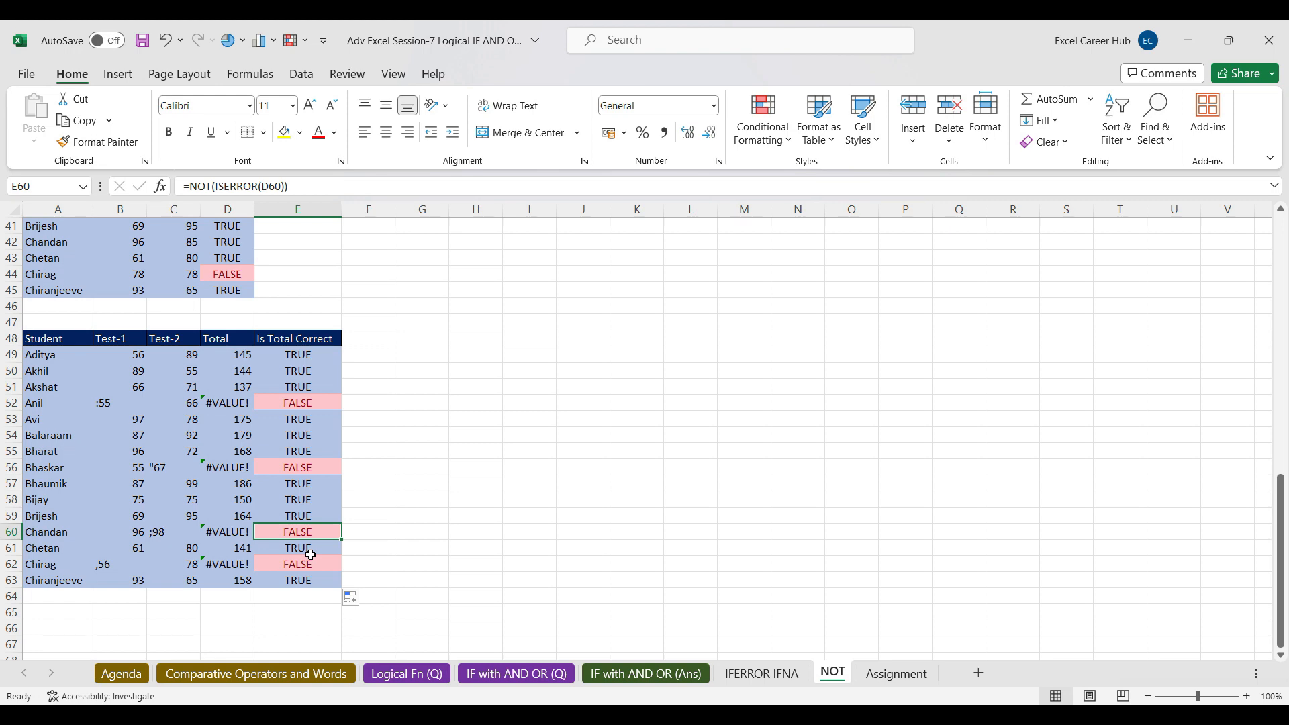
Step: On the Assignment sheet, clear the Type of Sale formulas in G7:G10548 and the report results in K7:L9
click(897, 674)
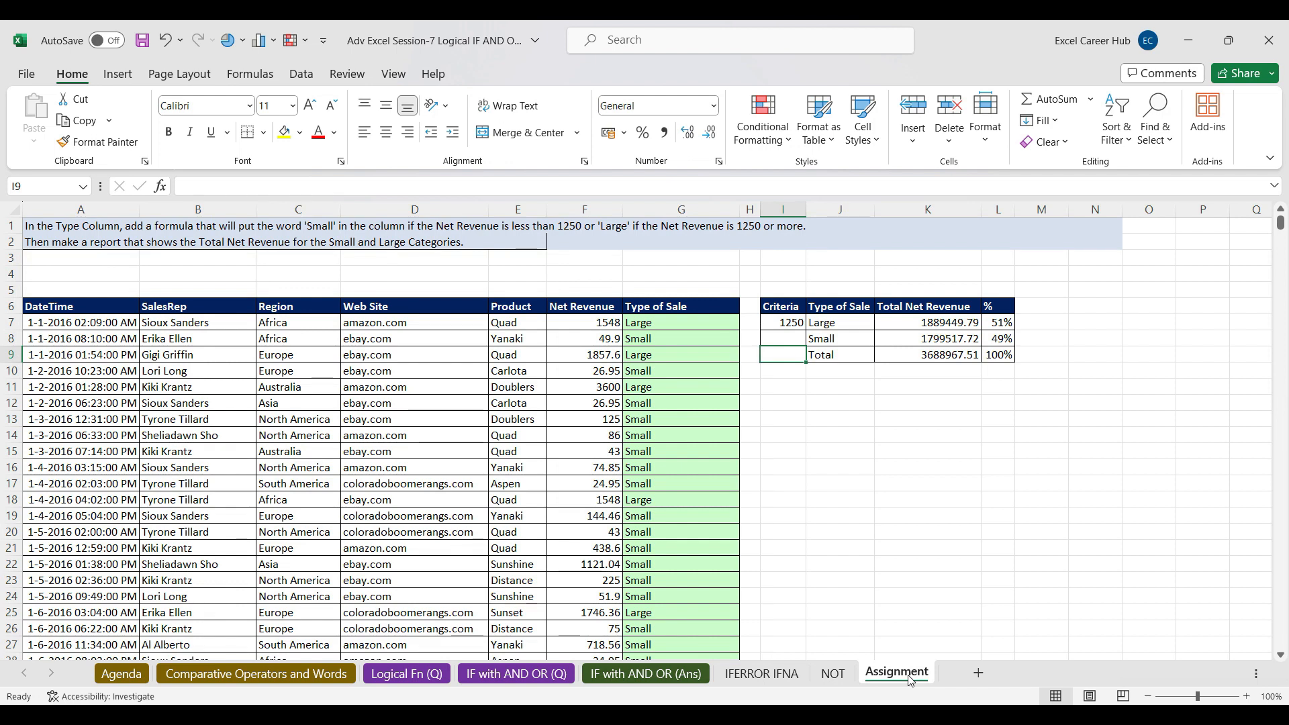
click(660, 317)
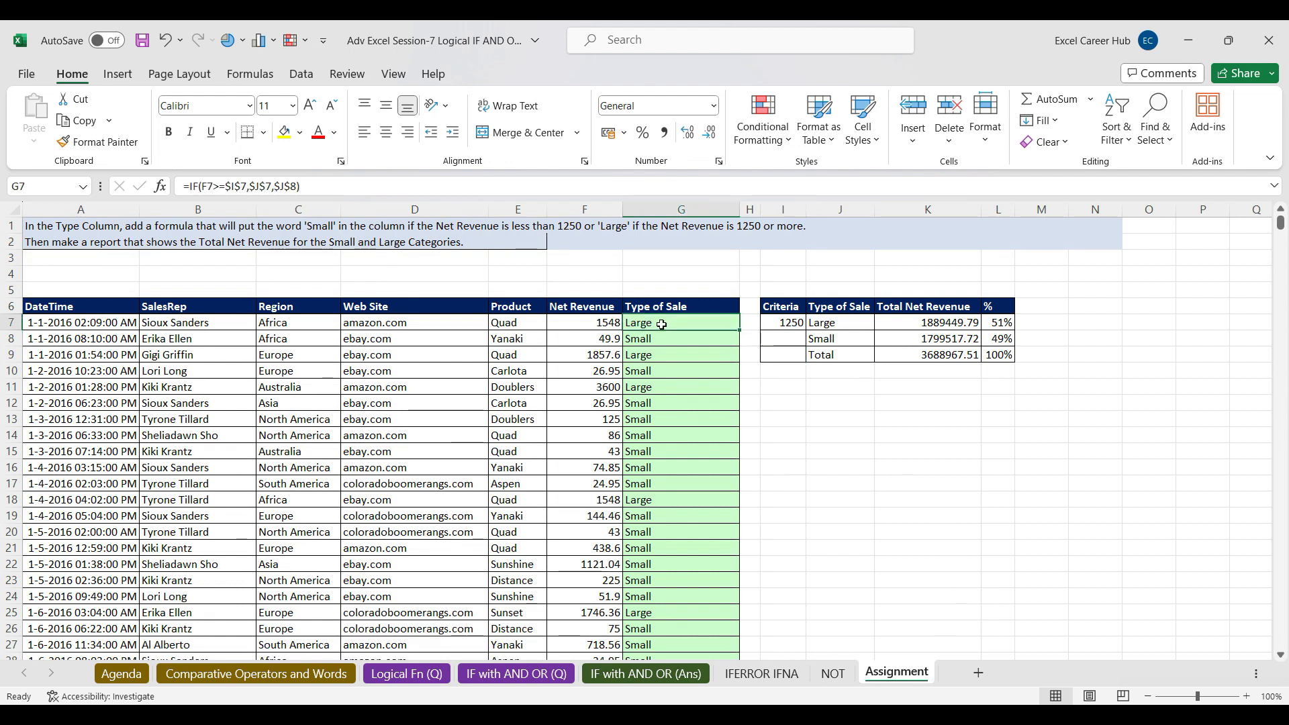
key(ctrl+shift+Down)
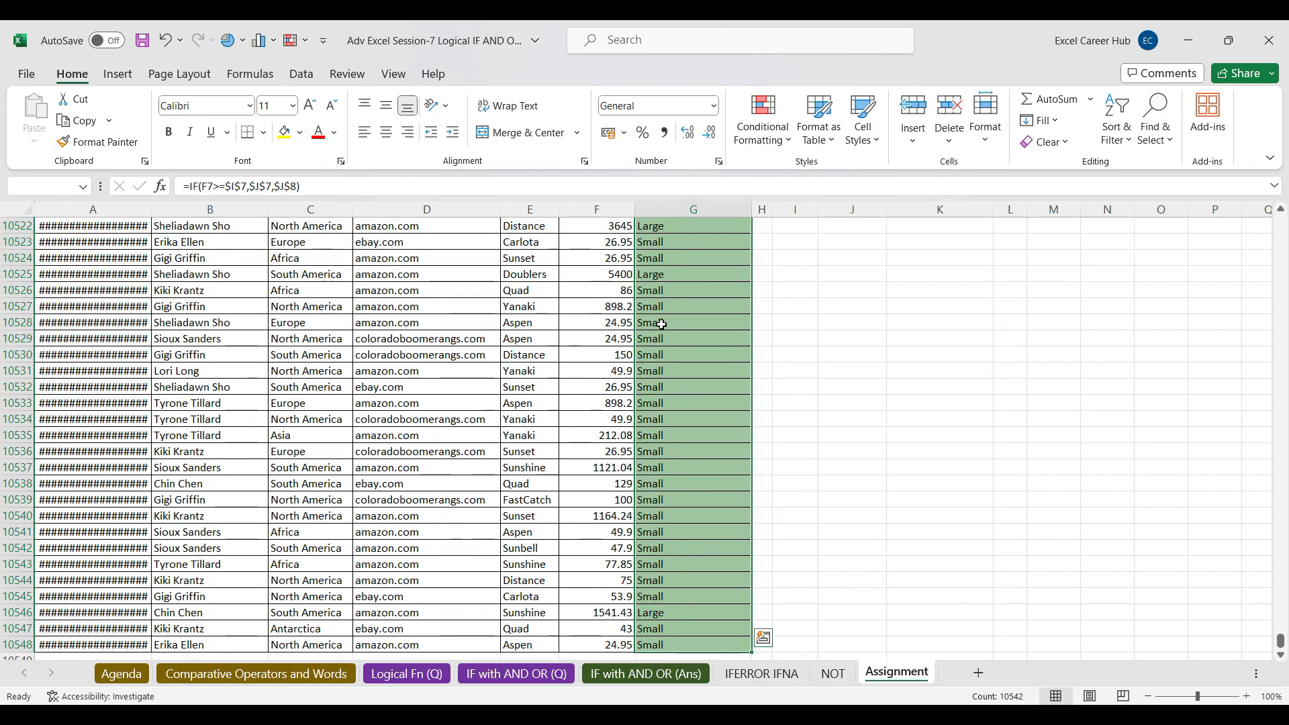
key(Delete)
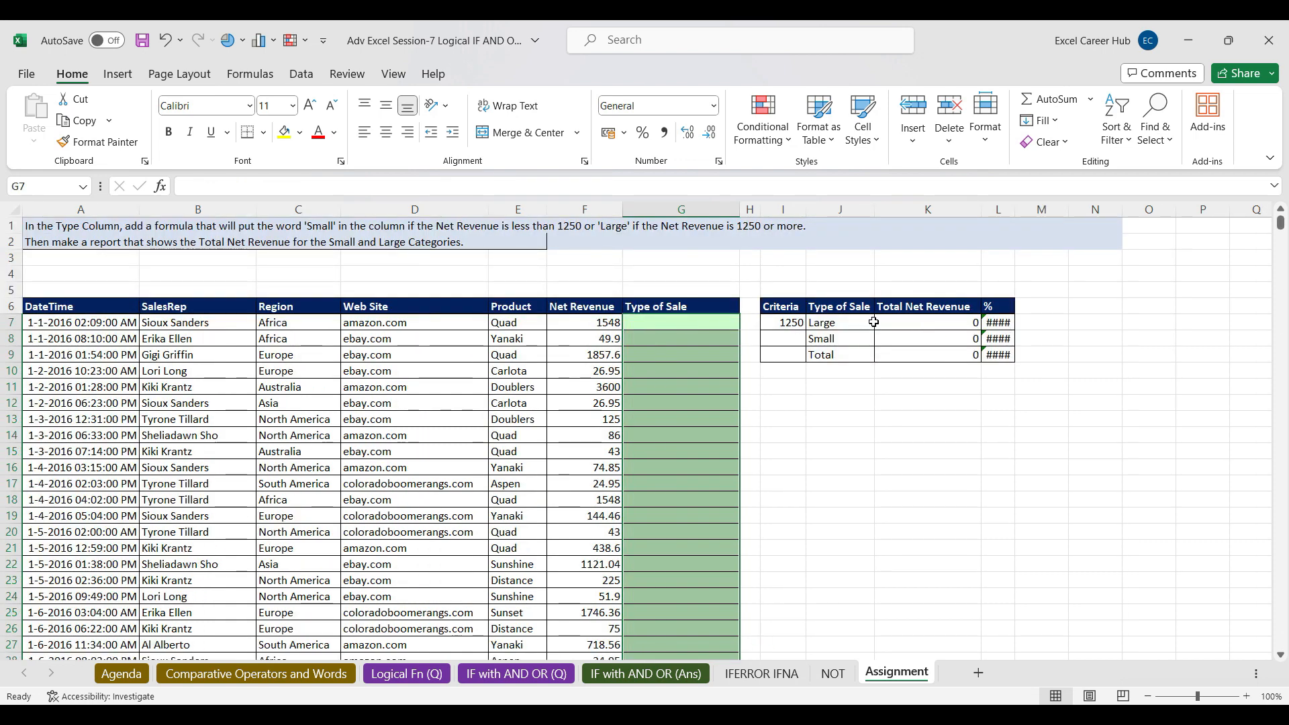
drag(954, 320, 985, 356)
key(Delete)
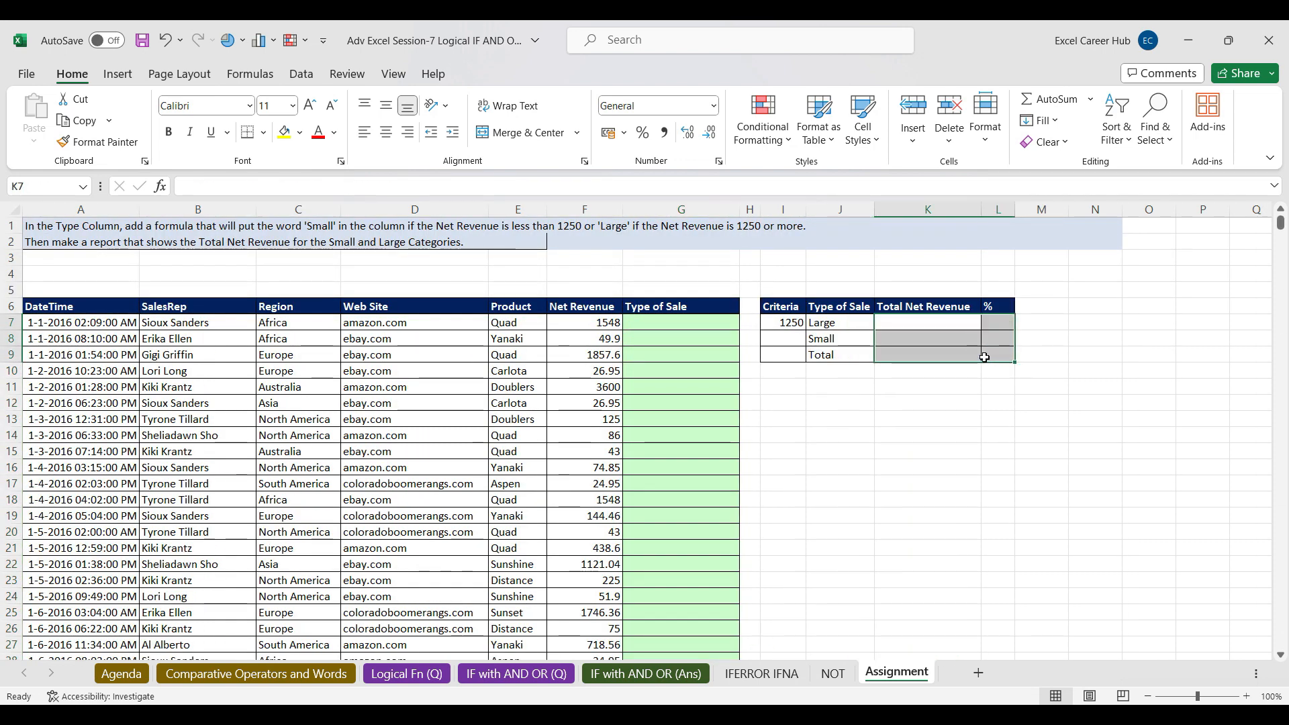
click(1041, 418)
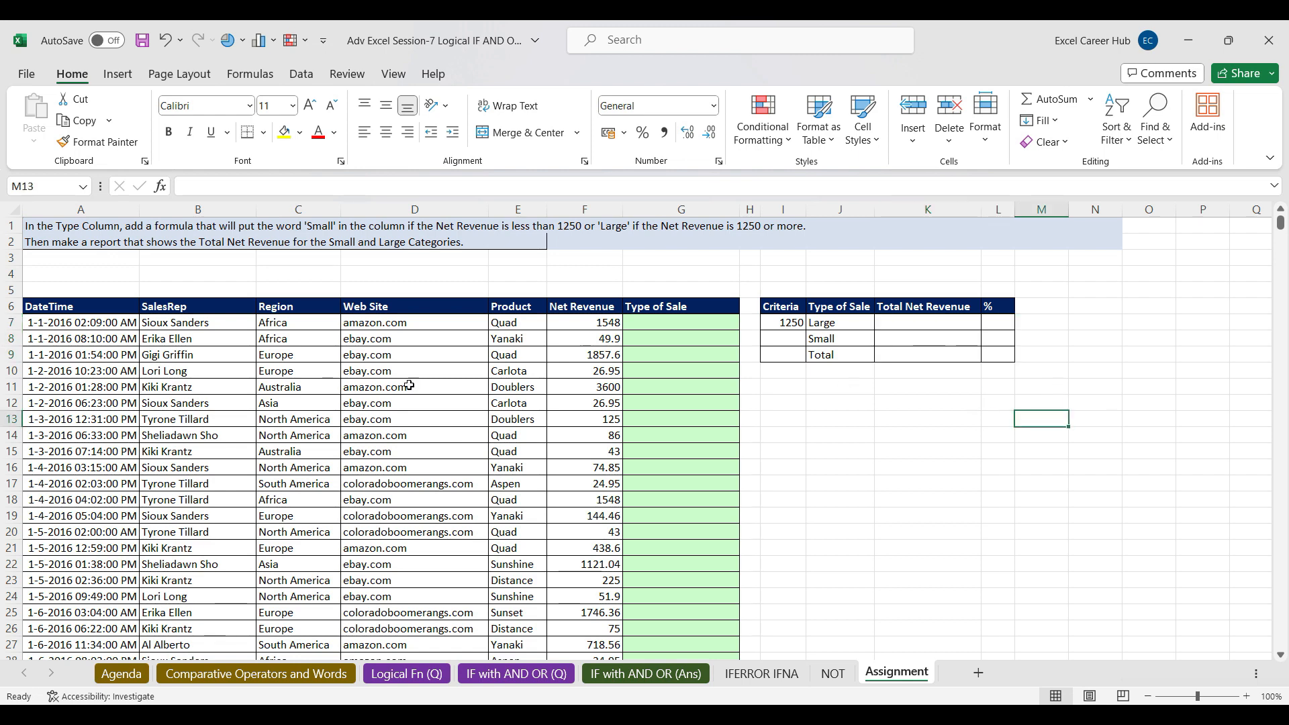
Step: Compare the Net Revenue values in F7:F15 with the criterion in I7
click(675, 323)
drag(597, 322, 585, 450)
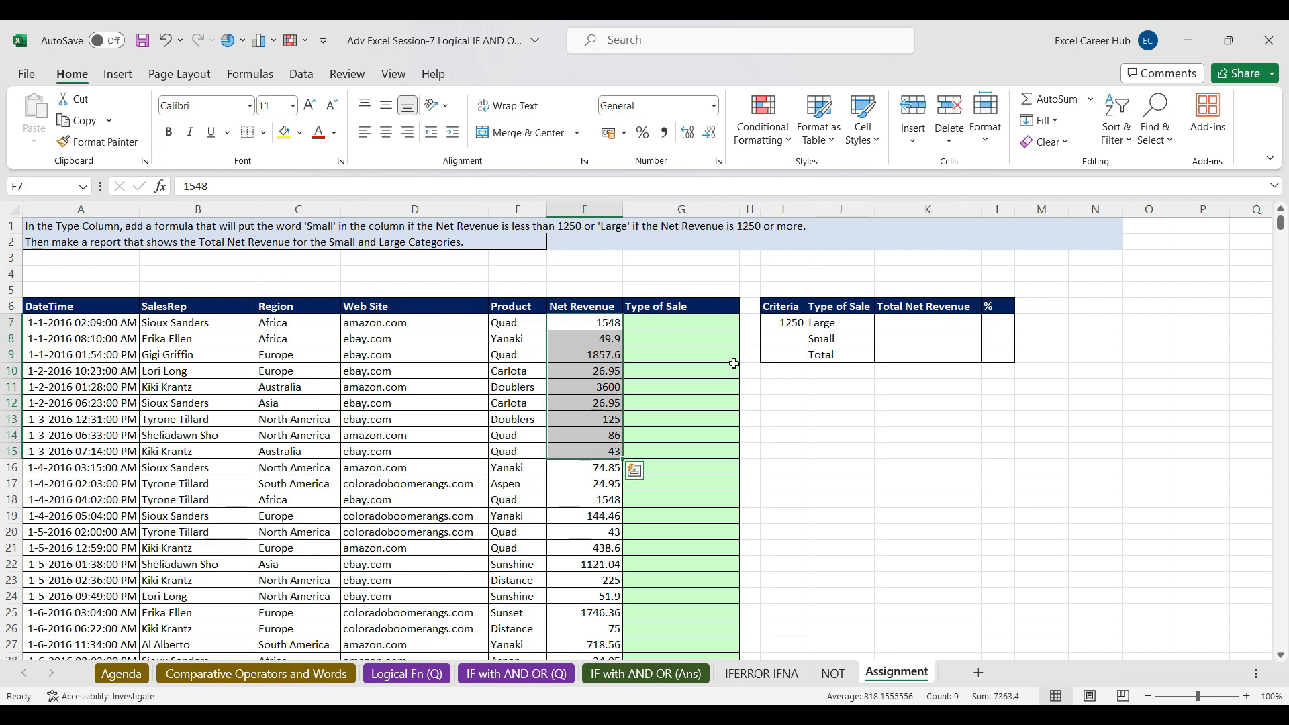
click(788, 323)
click(596, 322)
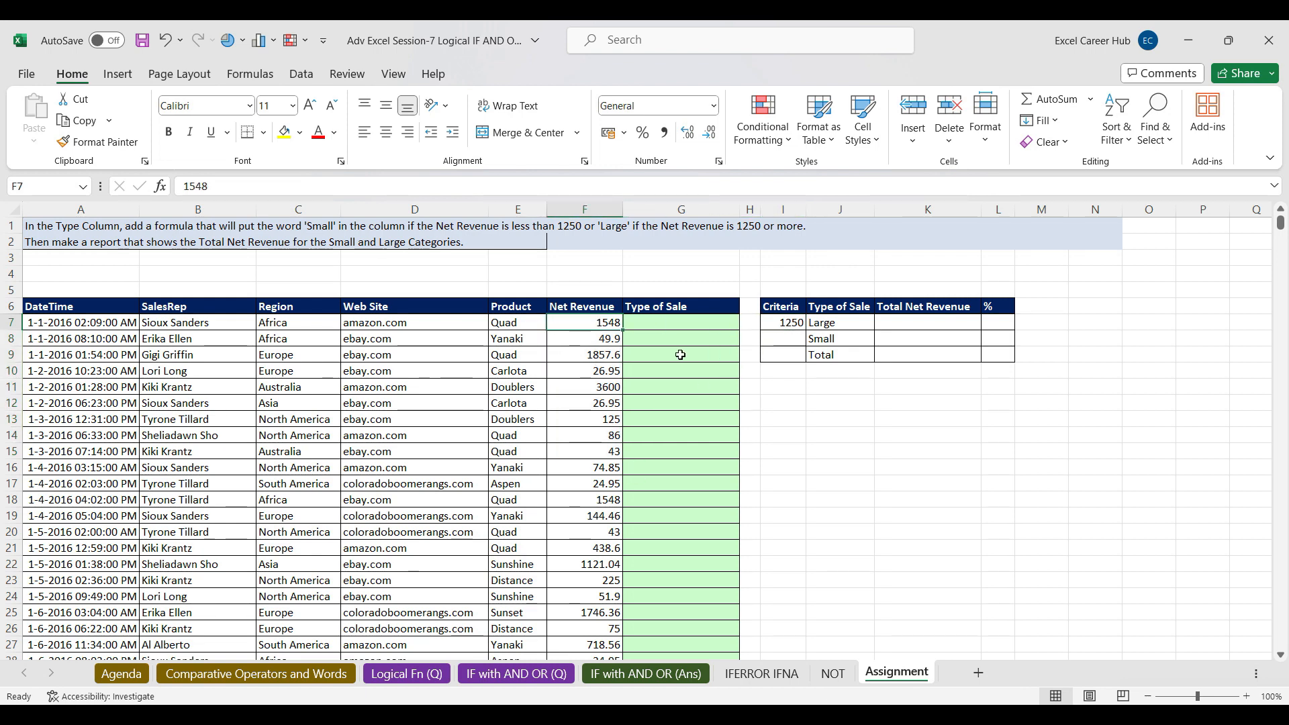
Step: Review the Type of Sale column, the Total Net Revenue cells for Large and Small, and the first Net Revenue values against the task
click(833, 337)
drag(658, 329, 649, 537)
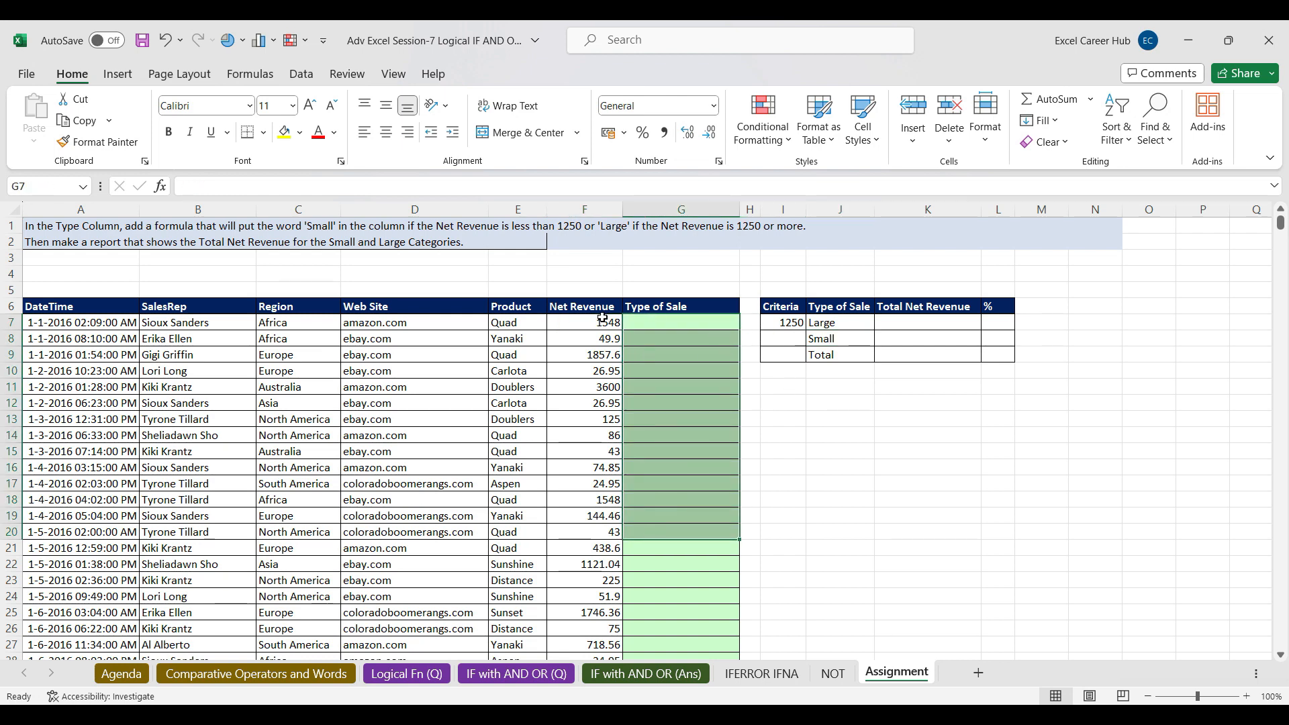
click(930, 325)
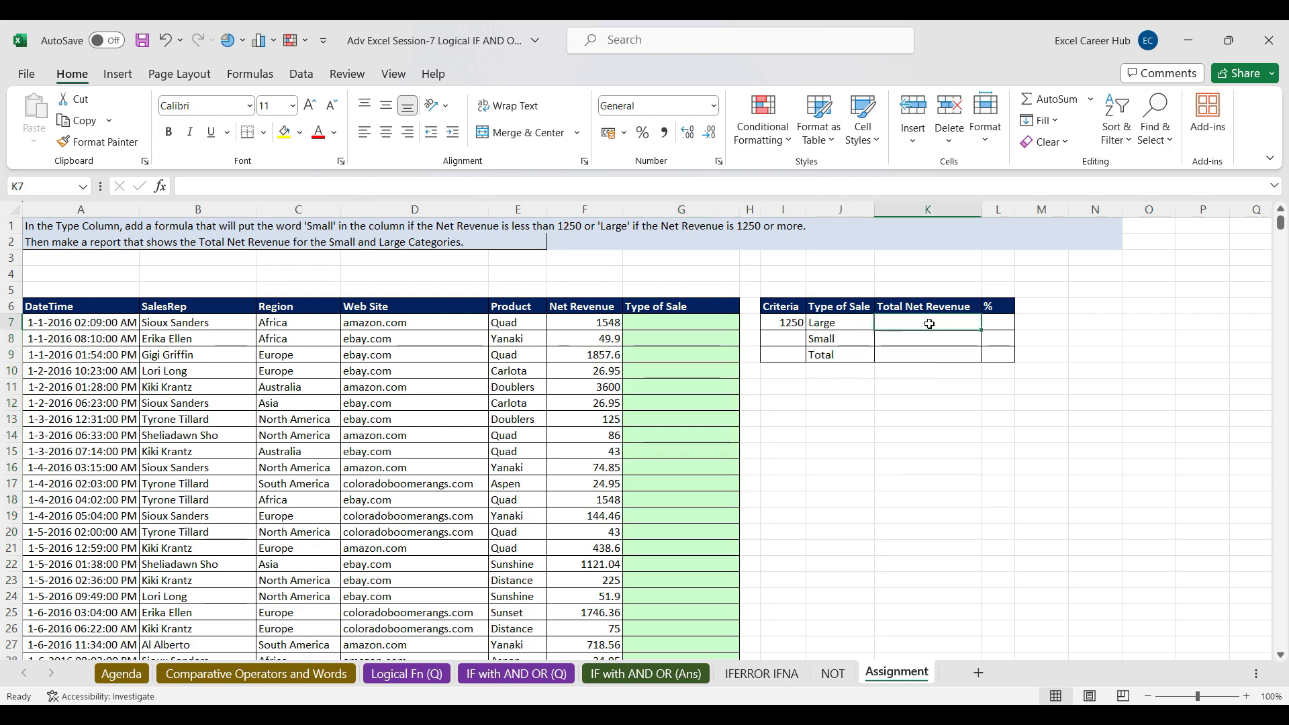
click(848, 324)
click(919, 325)
click(853, 336)
click(923, 338)
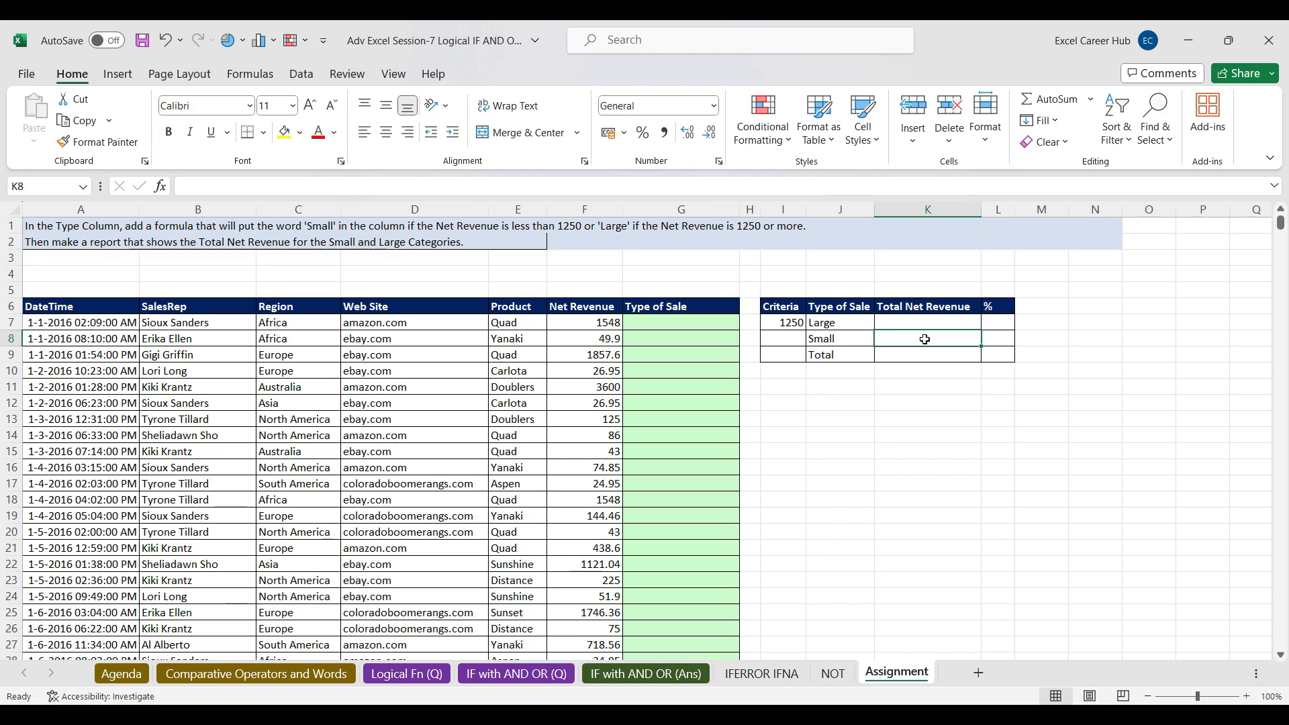
click(595, 323)
drag(595, 323, 595, 339)
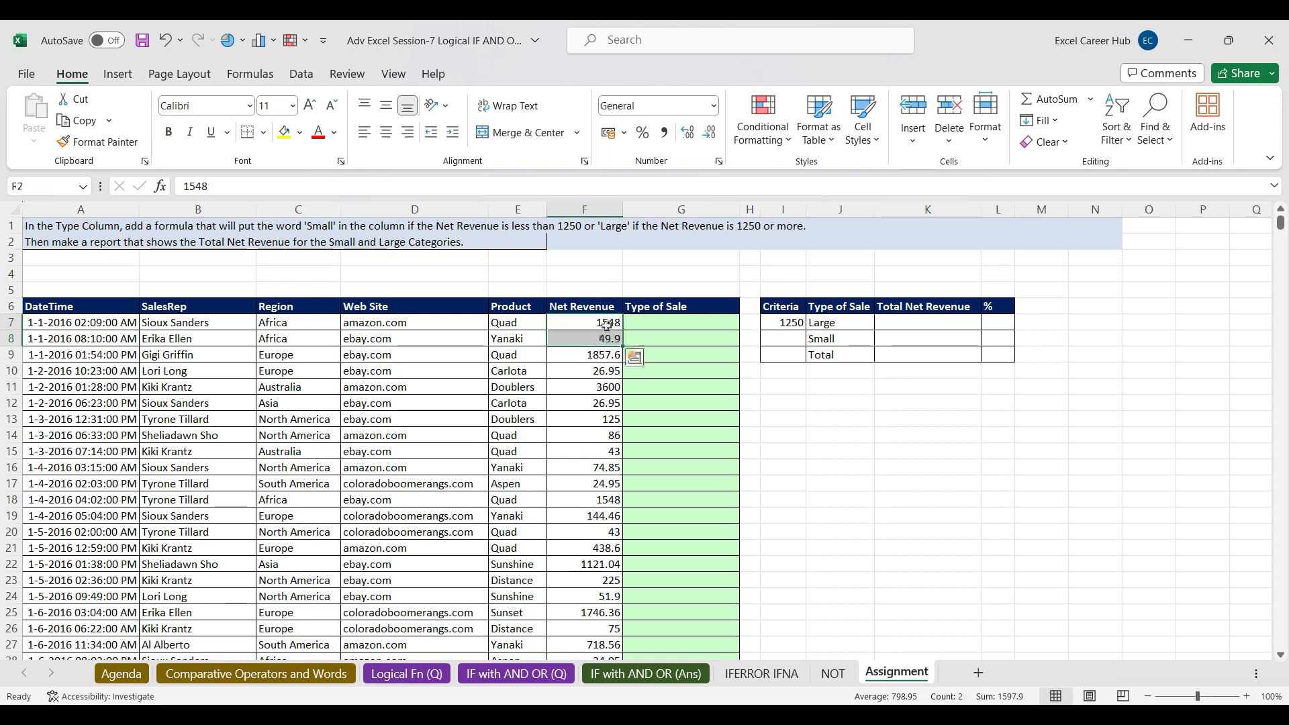
click(607, 322)
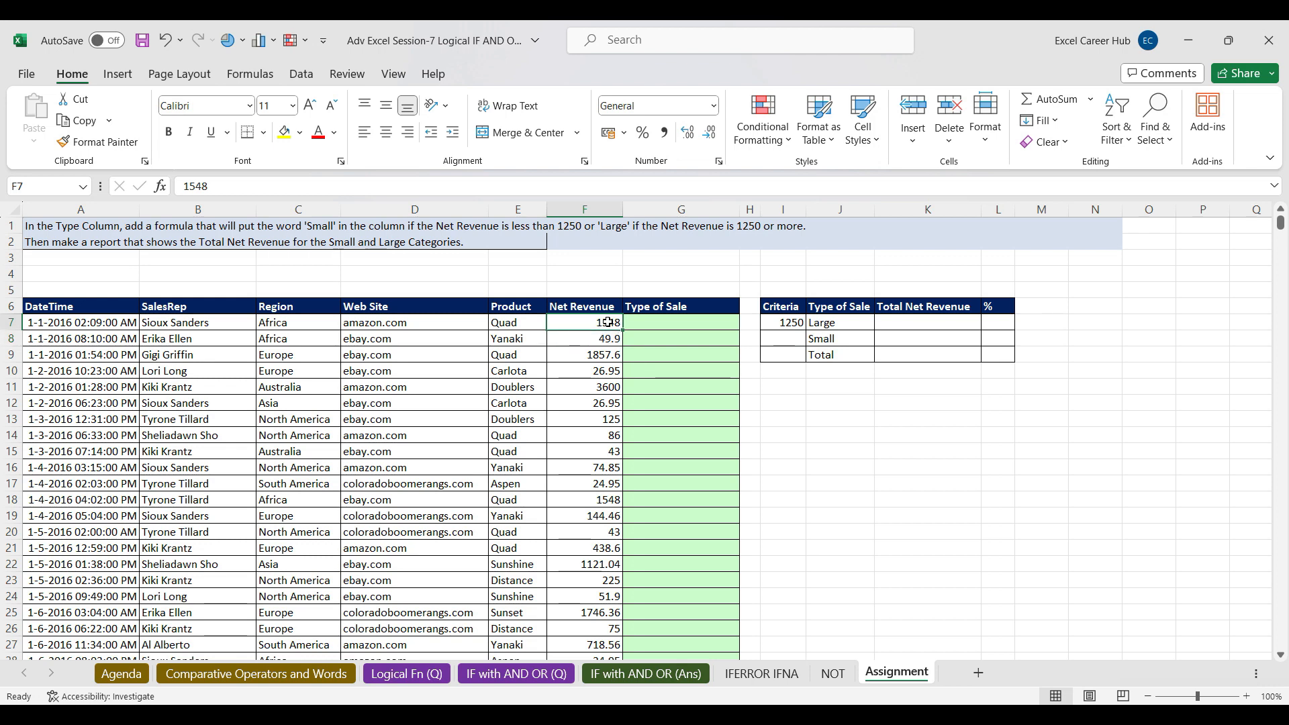
Step: Enter the sample labels Large in G7 and Small in G8 of the Type of Sale column
click(680, 324)
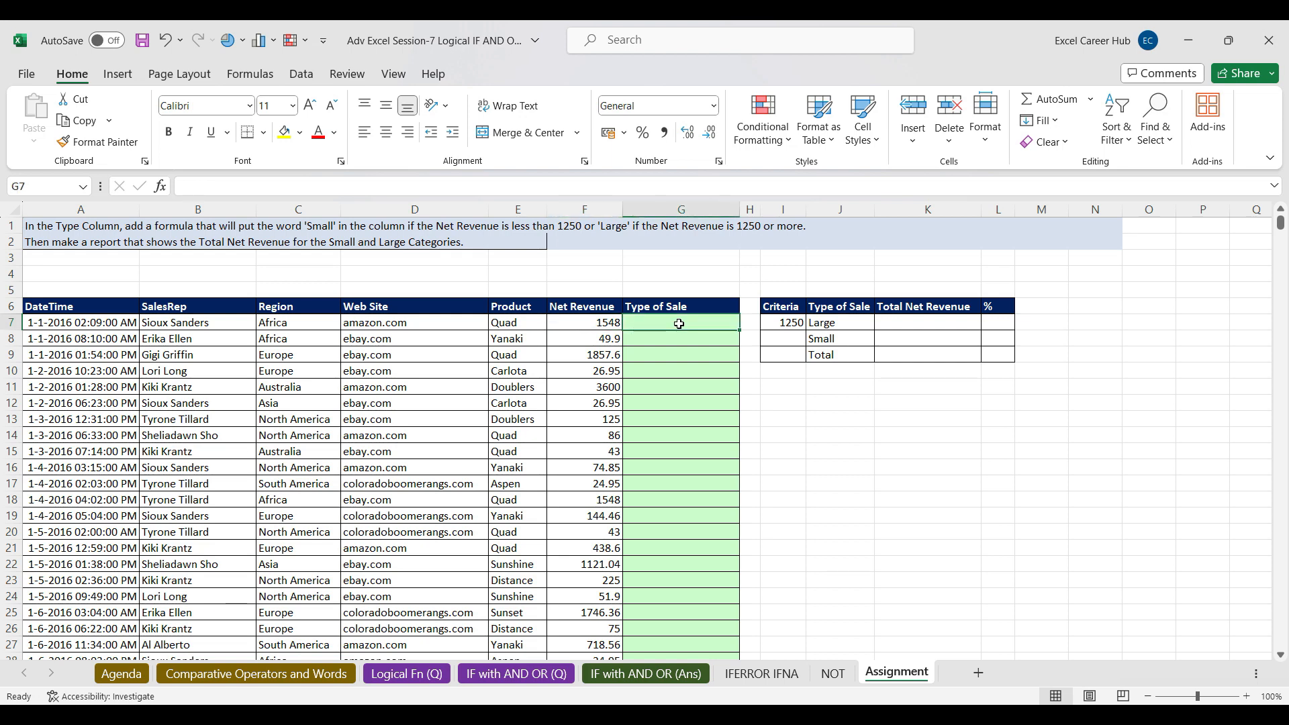
text(Large)
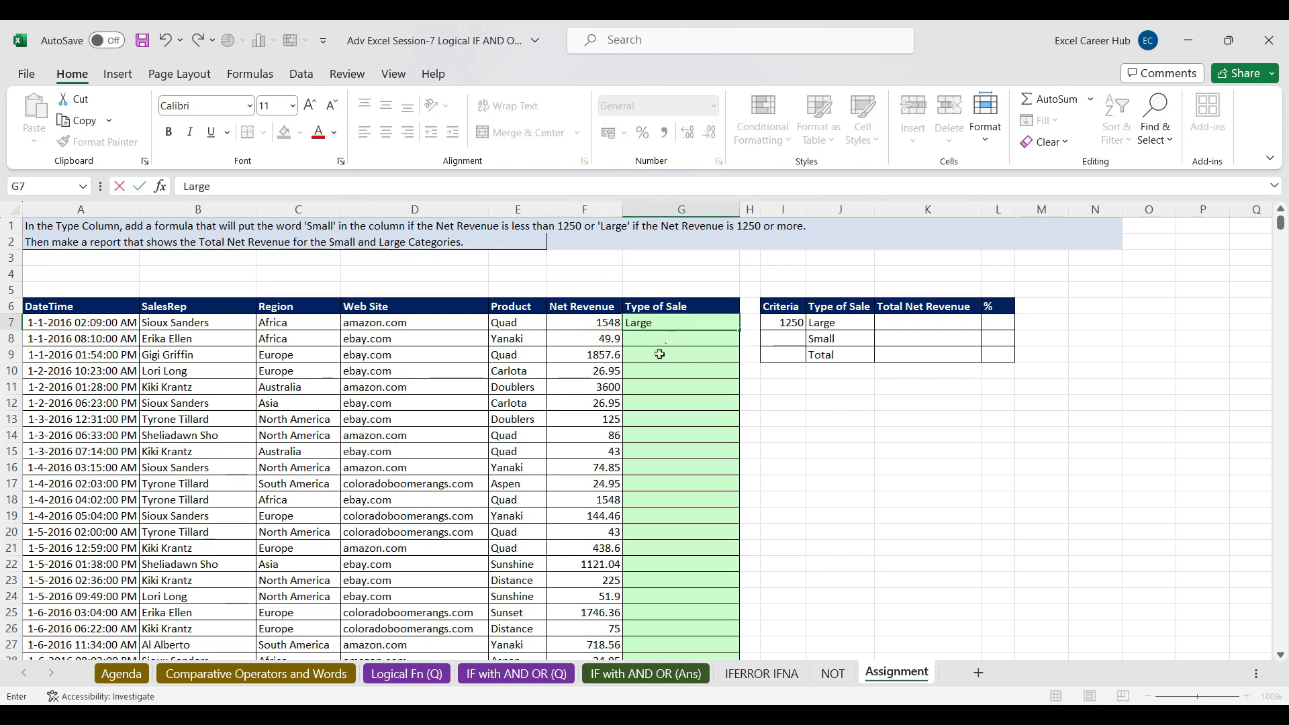
click(659, 341)
text(Small)
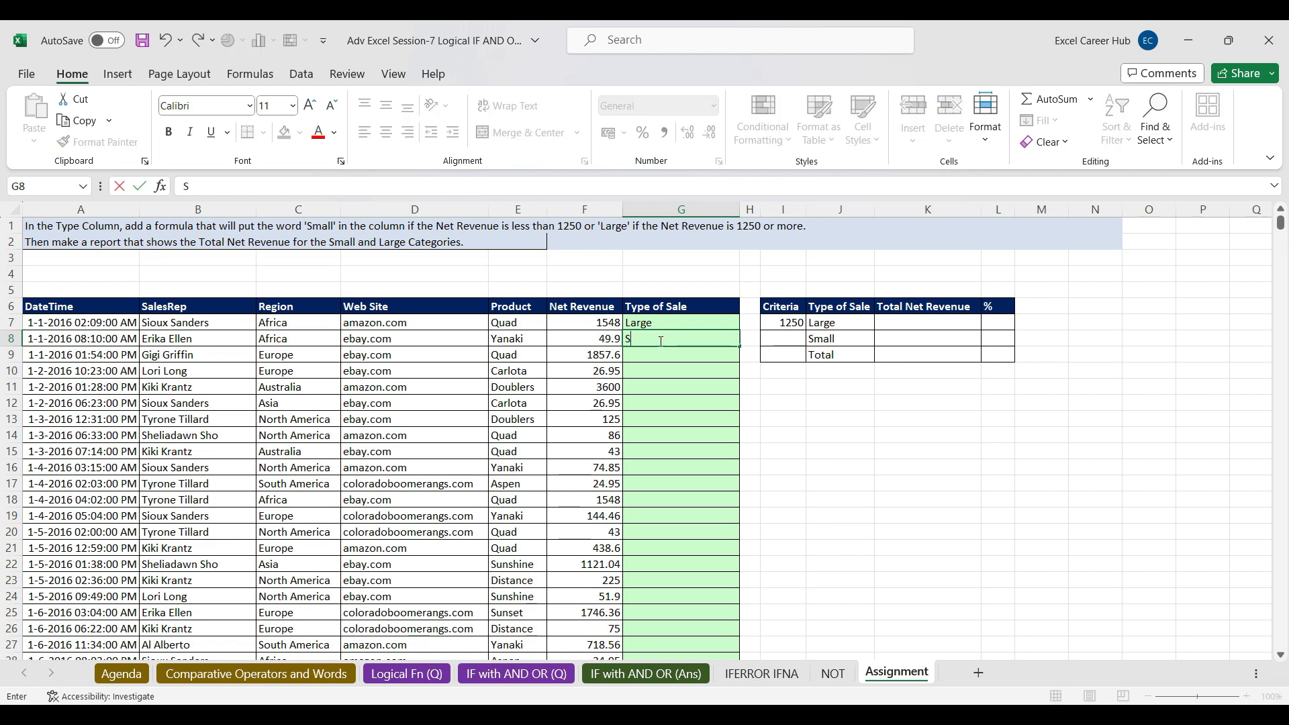
click(689, 414)
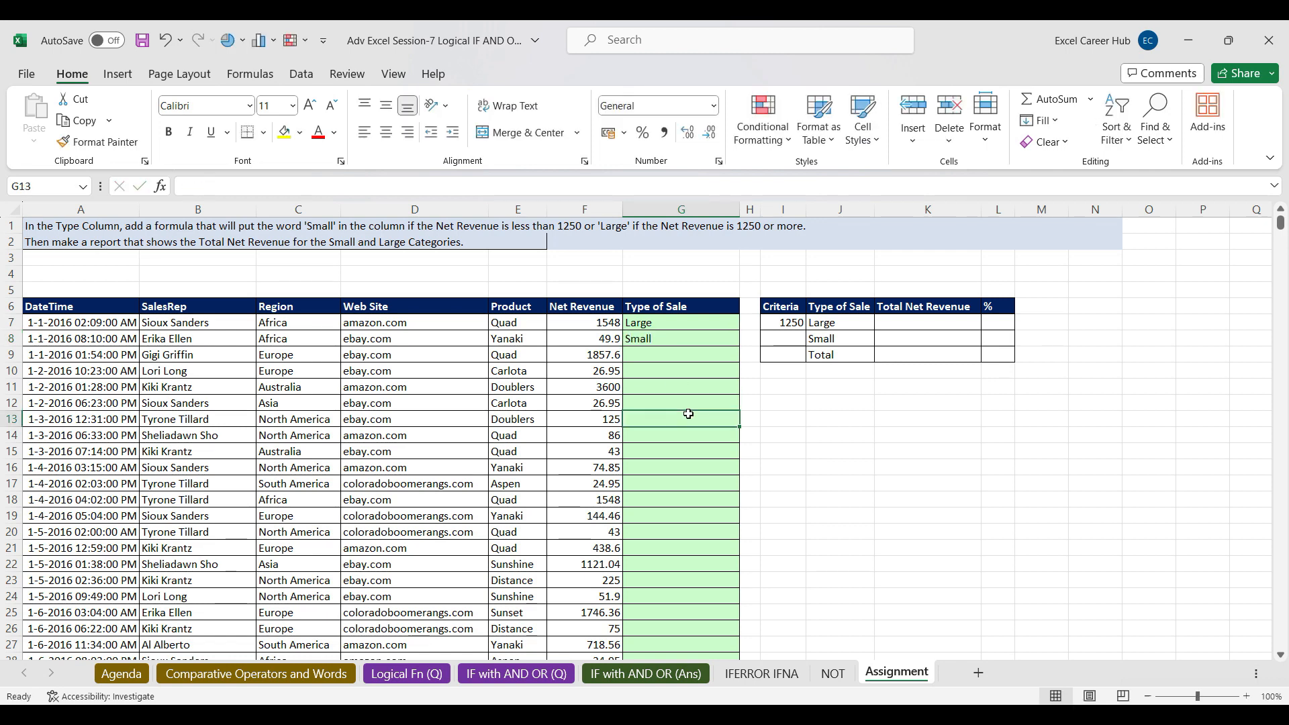
Step: Clear the manually entered sample labels from G7:G8
click(671, 325)
click(653, 357)
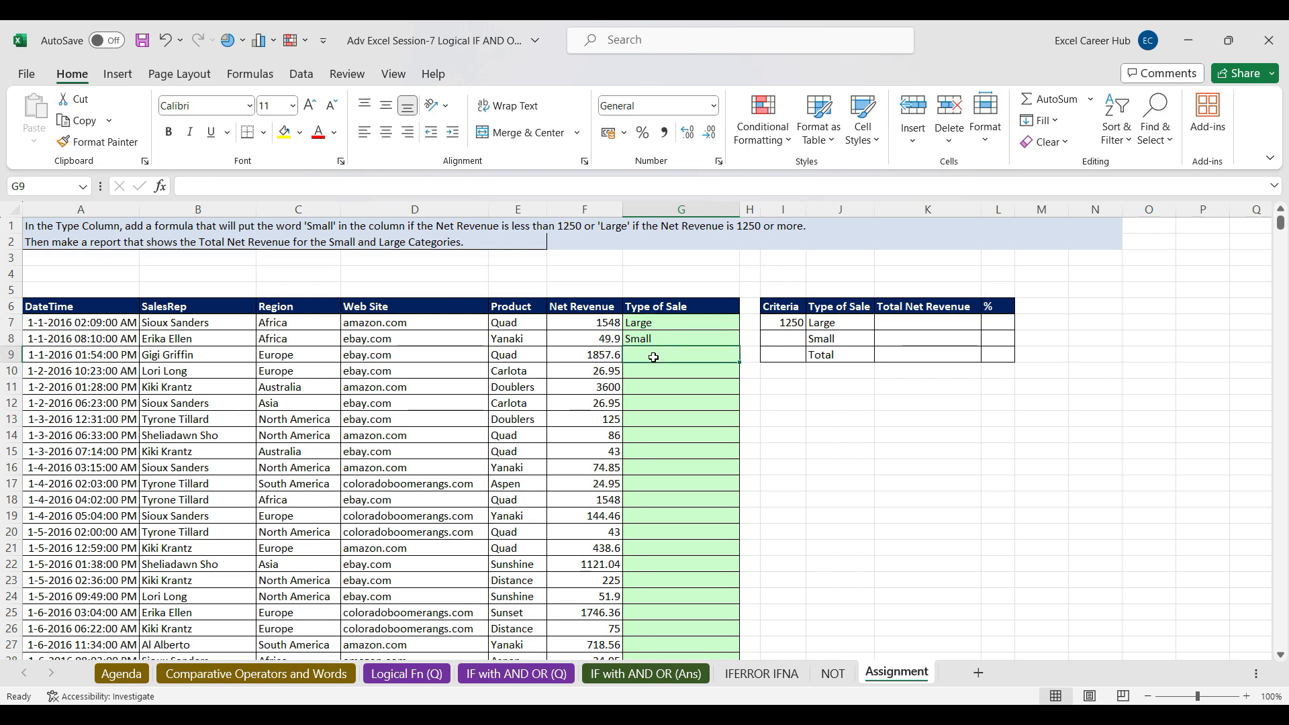
click(954, 323)
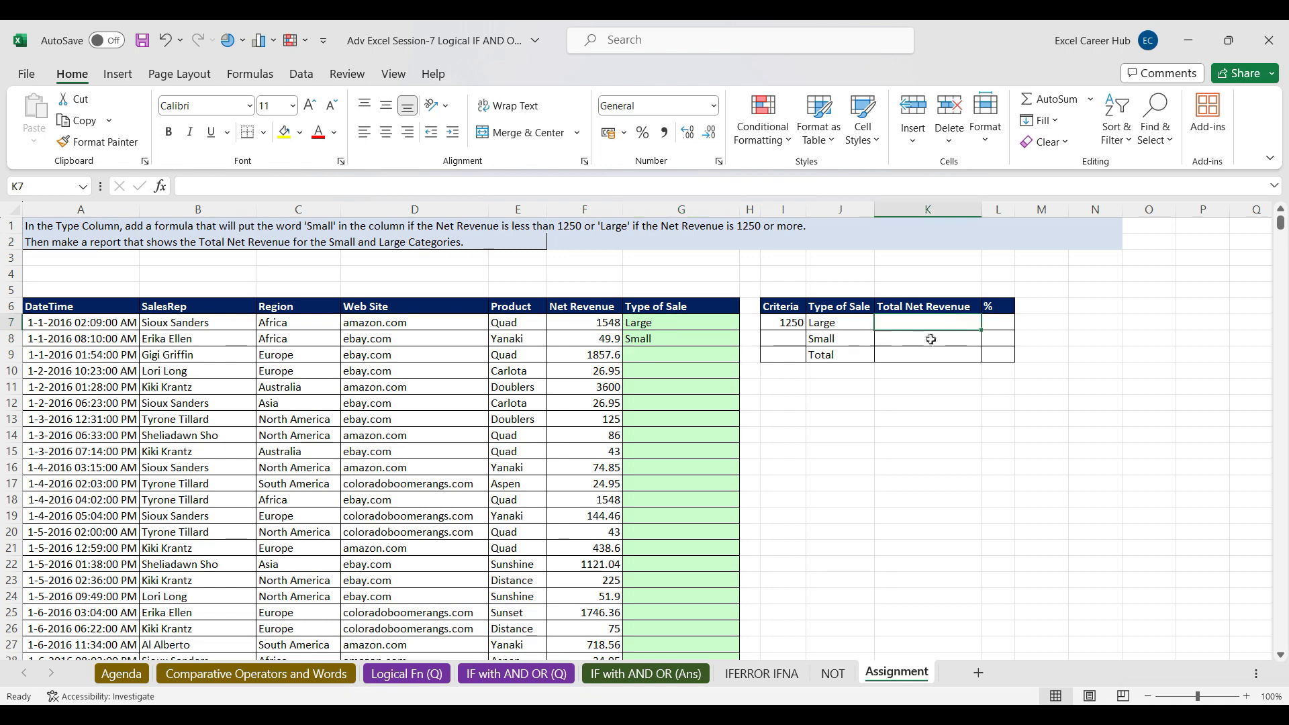
click(933, 339)
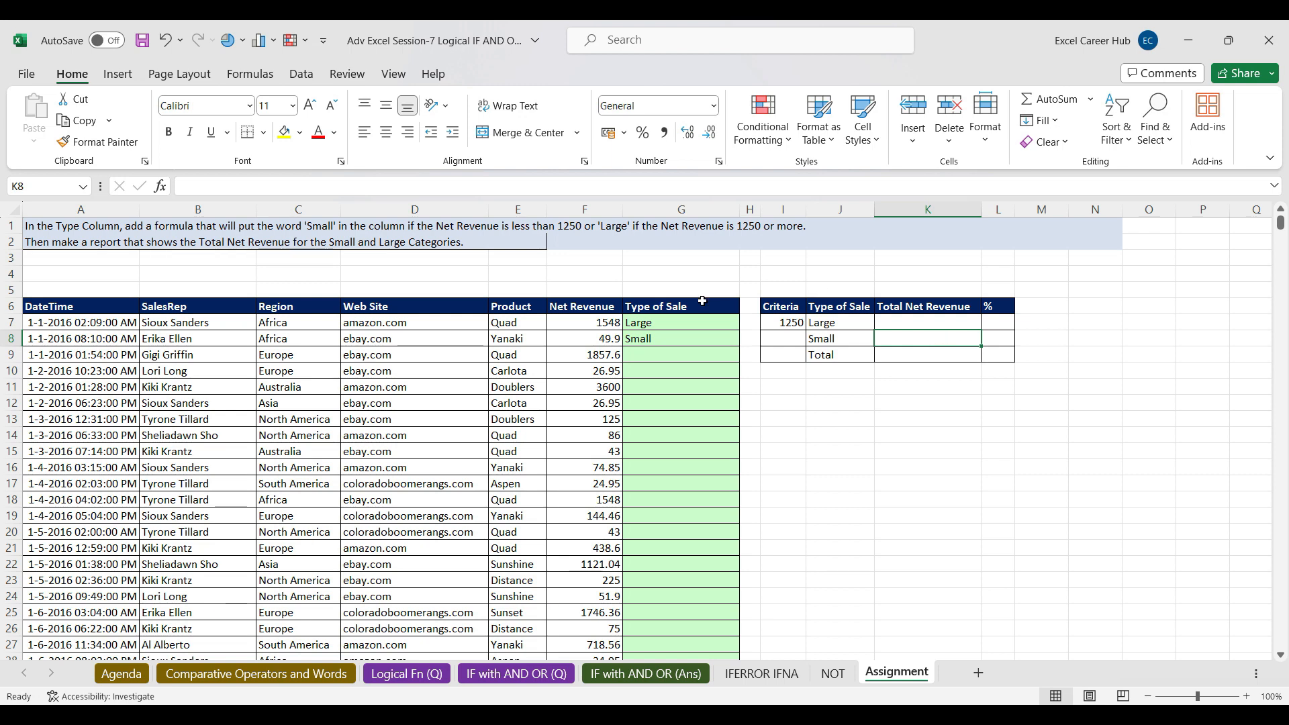
click(680, 326)
drag(680, 326, 681, 343)
key(Delete)
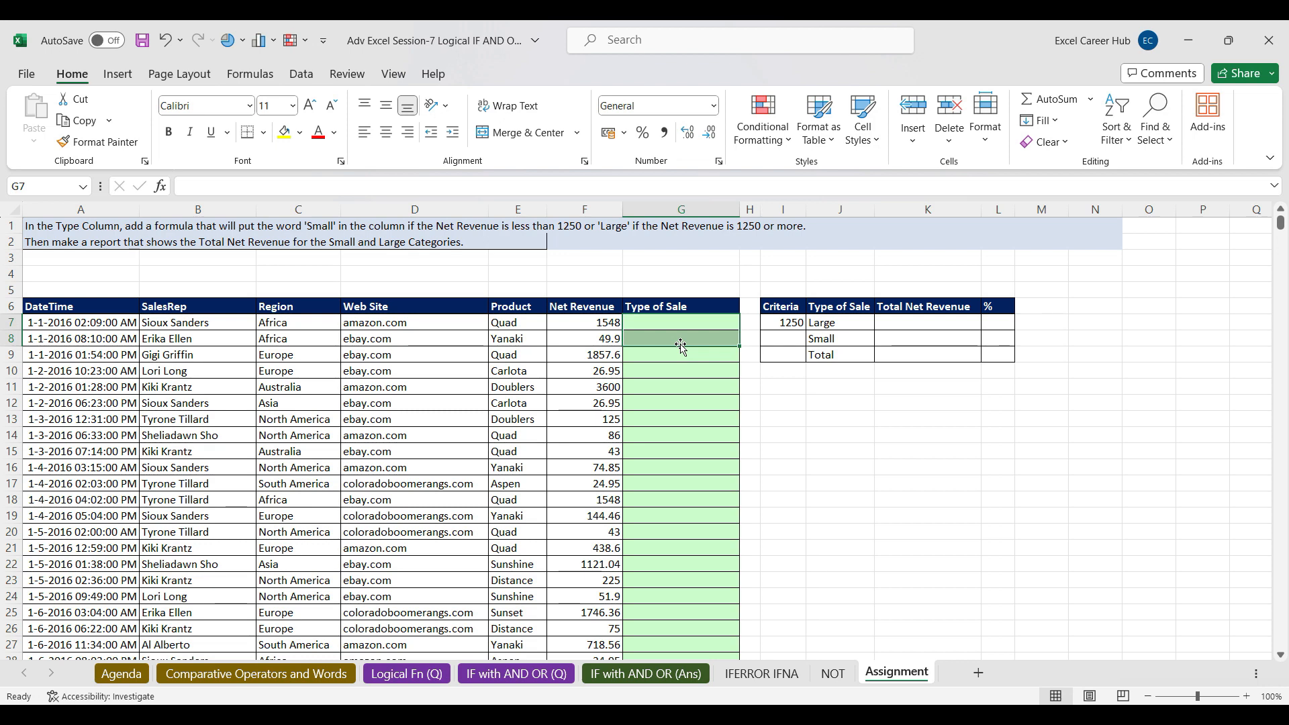
Step: Copy the sales rep, region, web site and product in B24:E24 to J14:M14 and auto-fit column L's width
drag(202, 324, 516, 325)
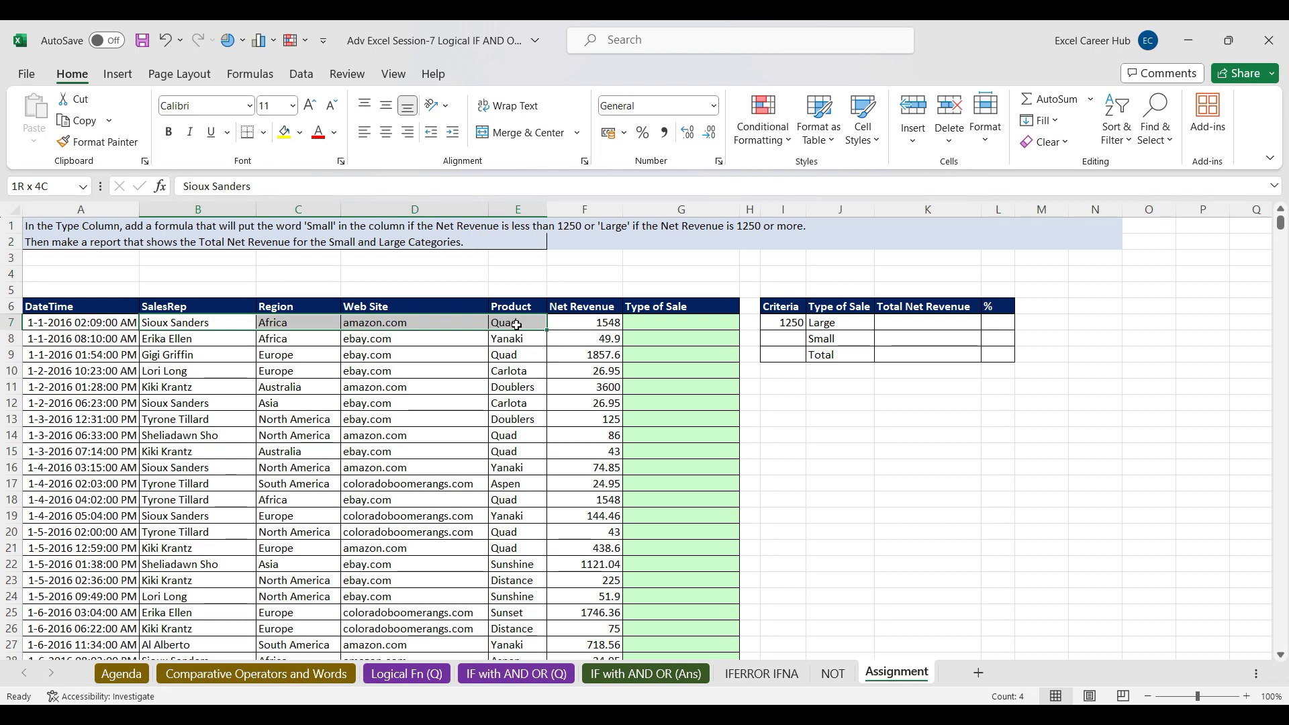
drag(516, 325, 516, 325)
drag(202, 599, 497, 596)
key(ctrl+c)
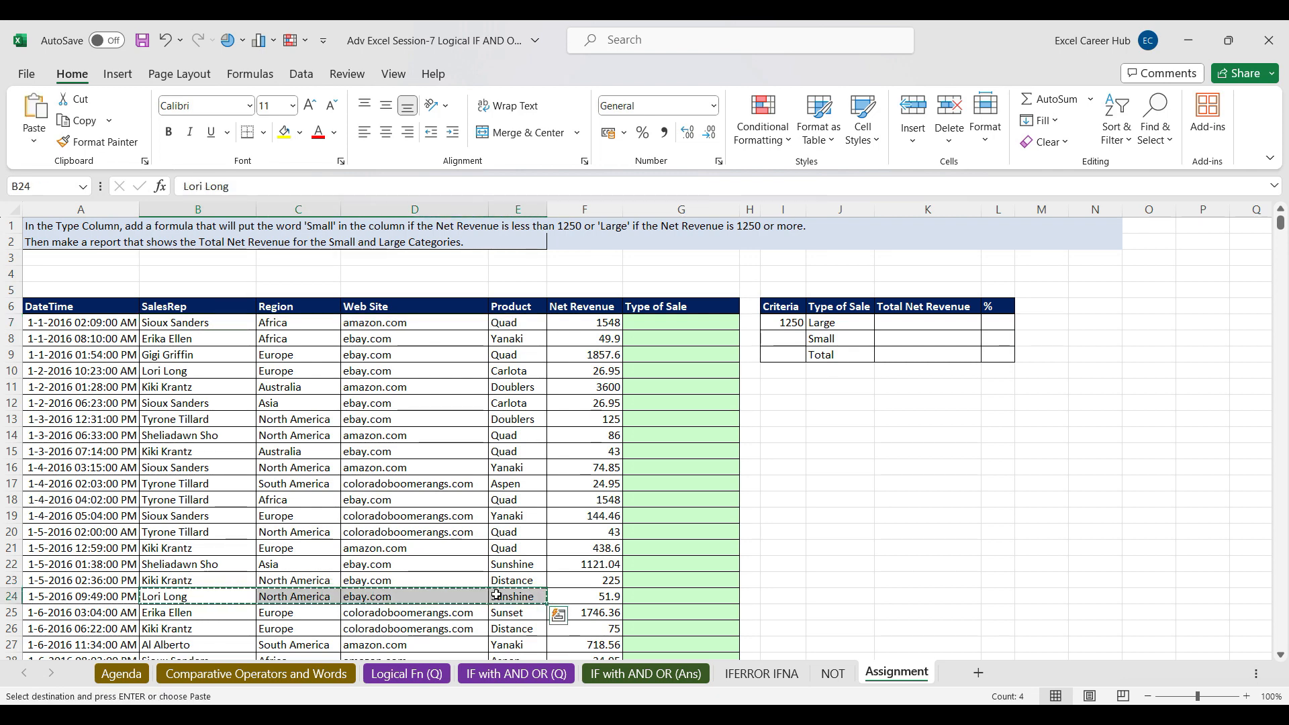
click(834, 437)
key(ctrl+v)
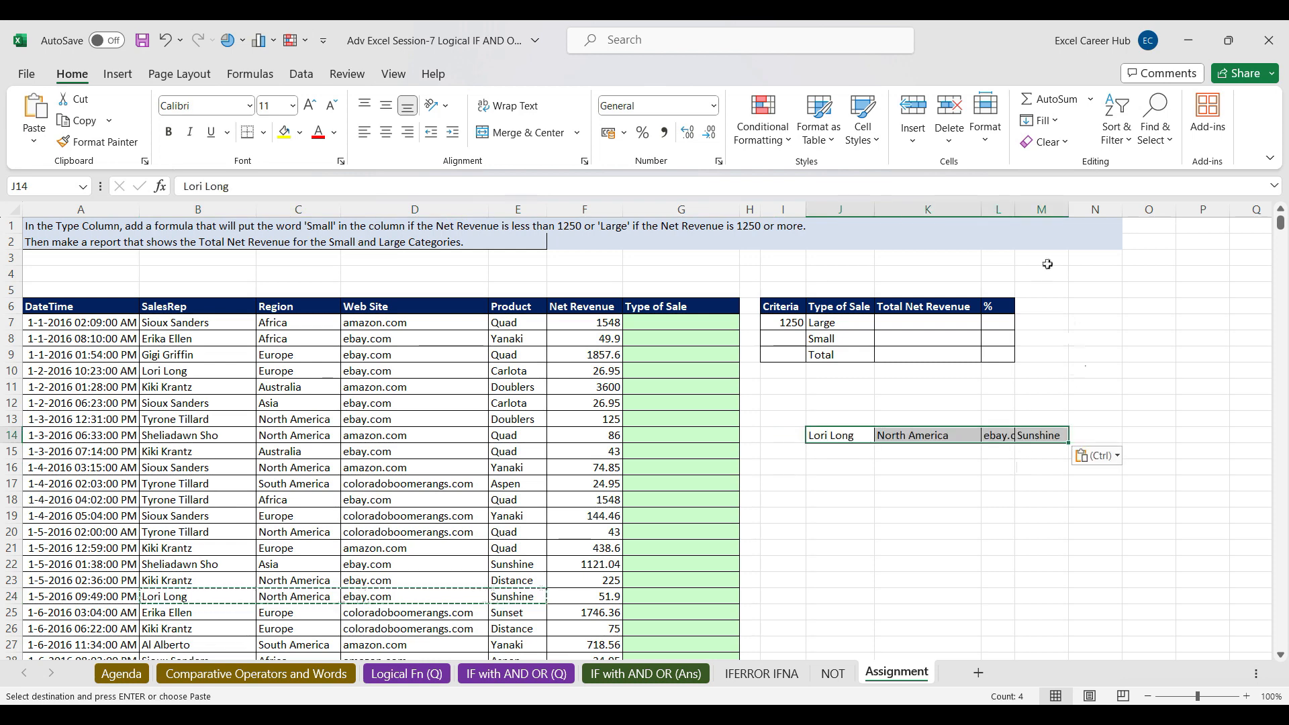
double_click(1017, 213)
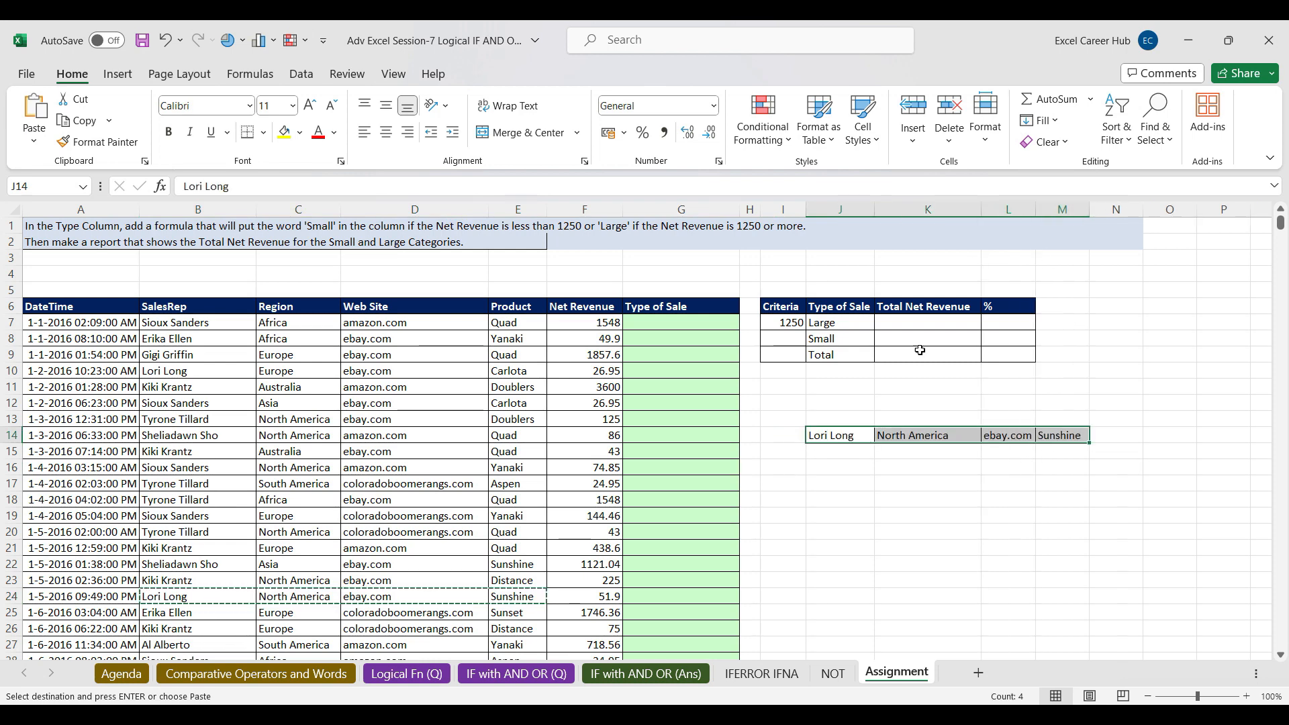
click(851, 437)
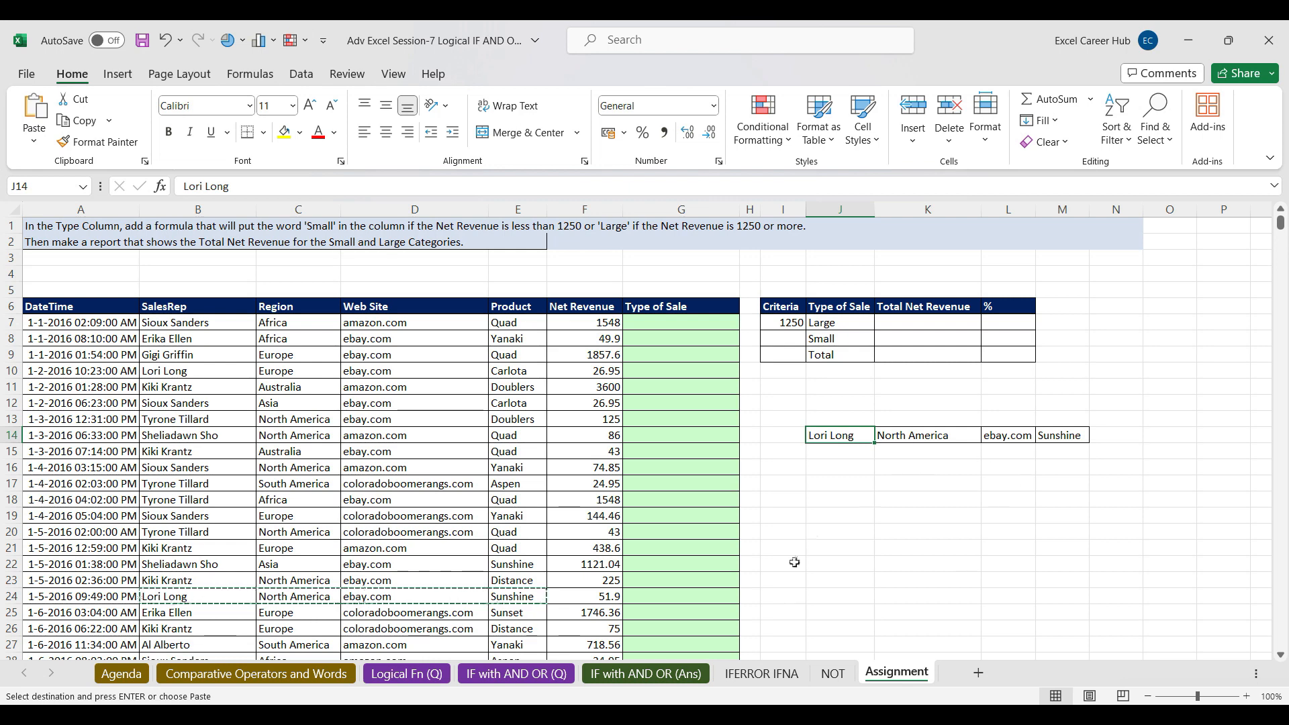
Step: Switch to the Google Meet window in Edge and admit the waiting participant to the meeting
mouse_move(721, 717)
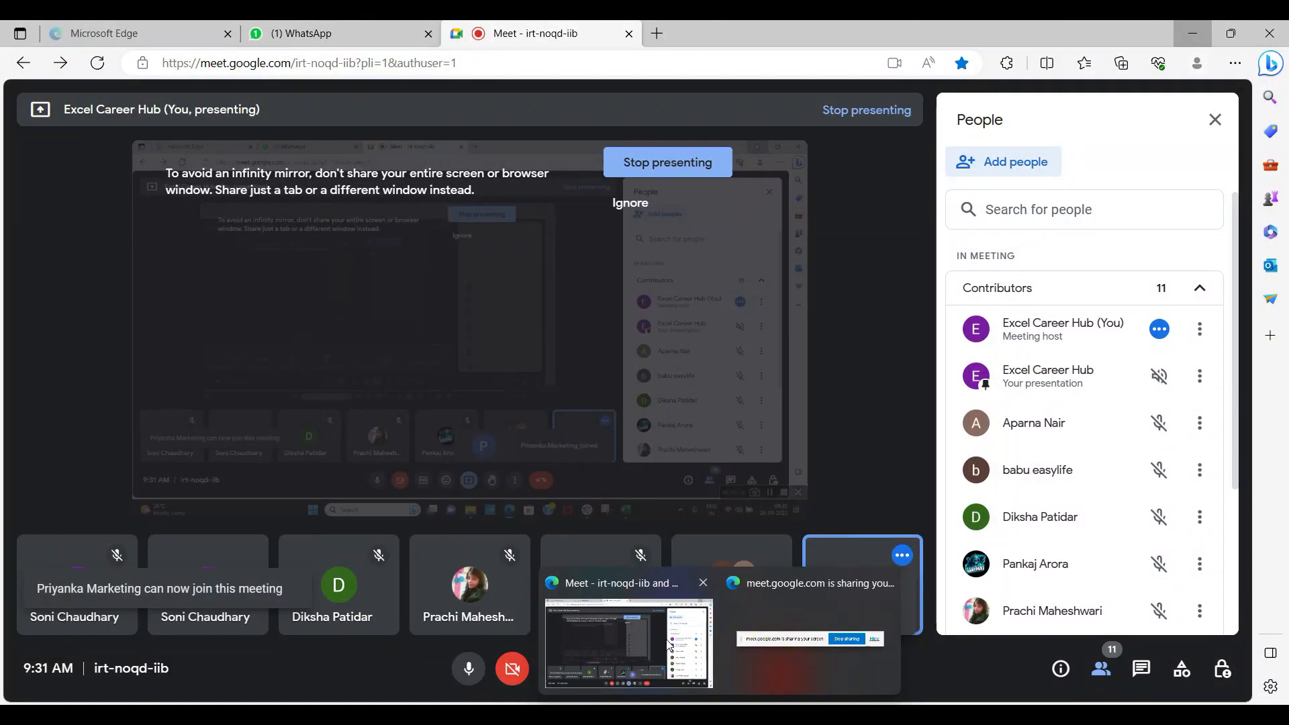
click(670, 645)
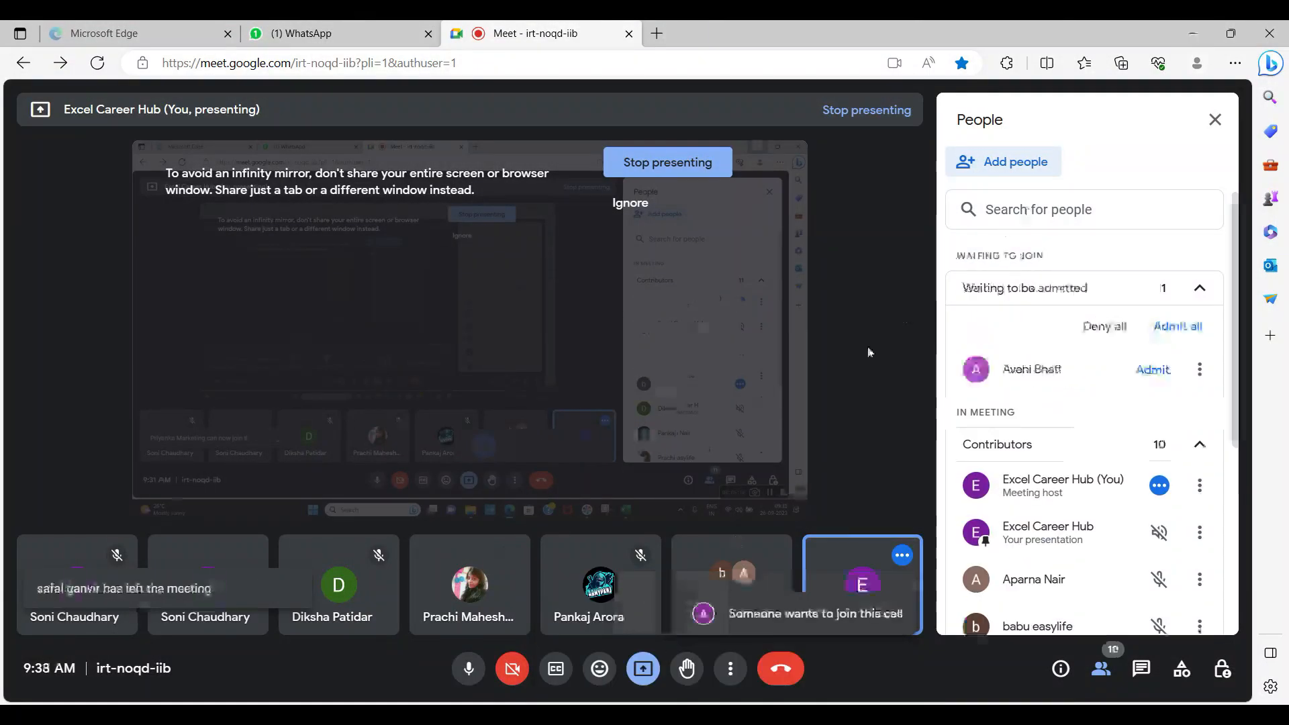
click(1177, 326)
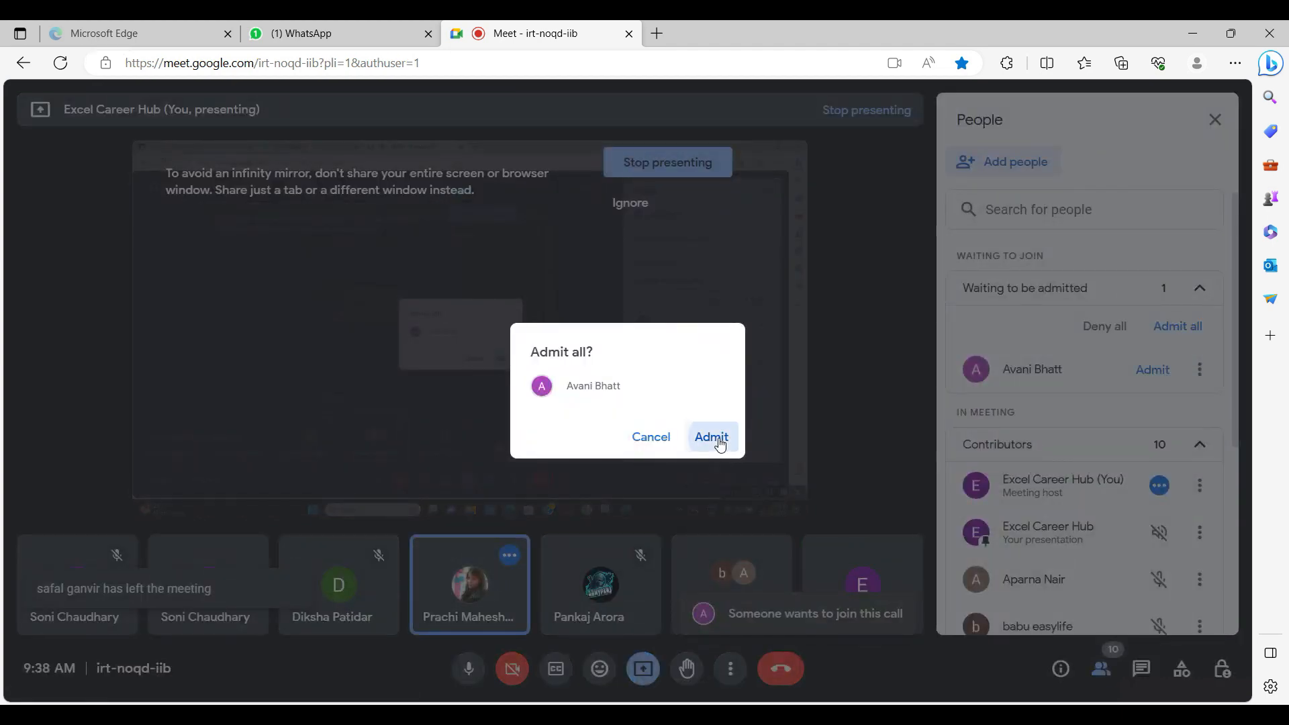
click(719, 437)
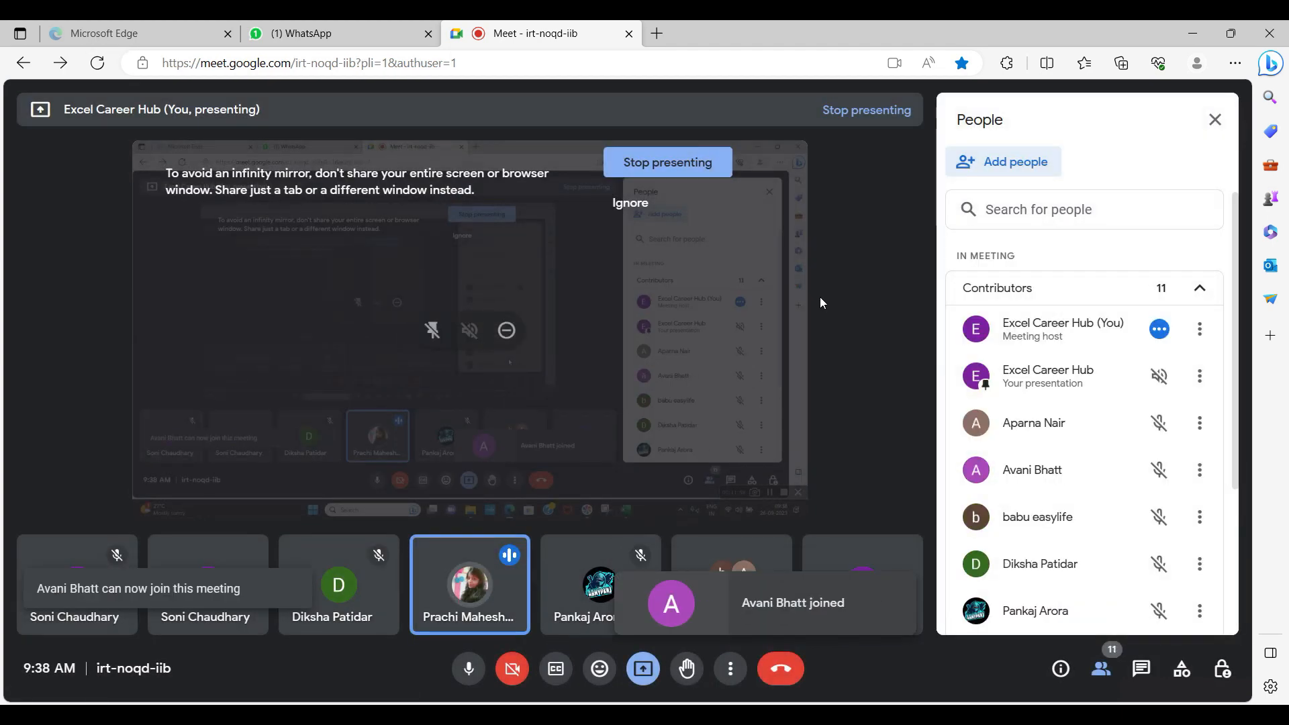
click(1187, 26)
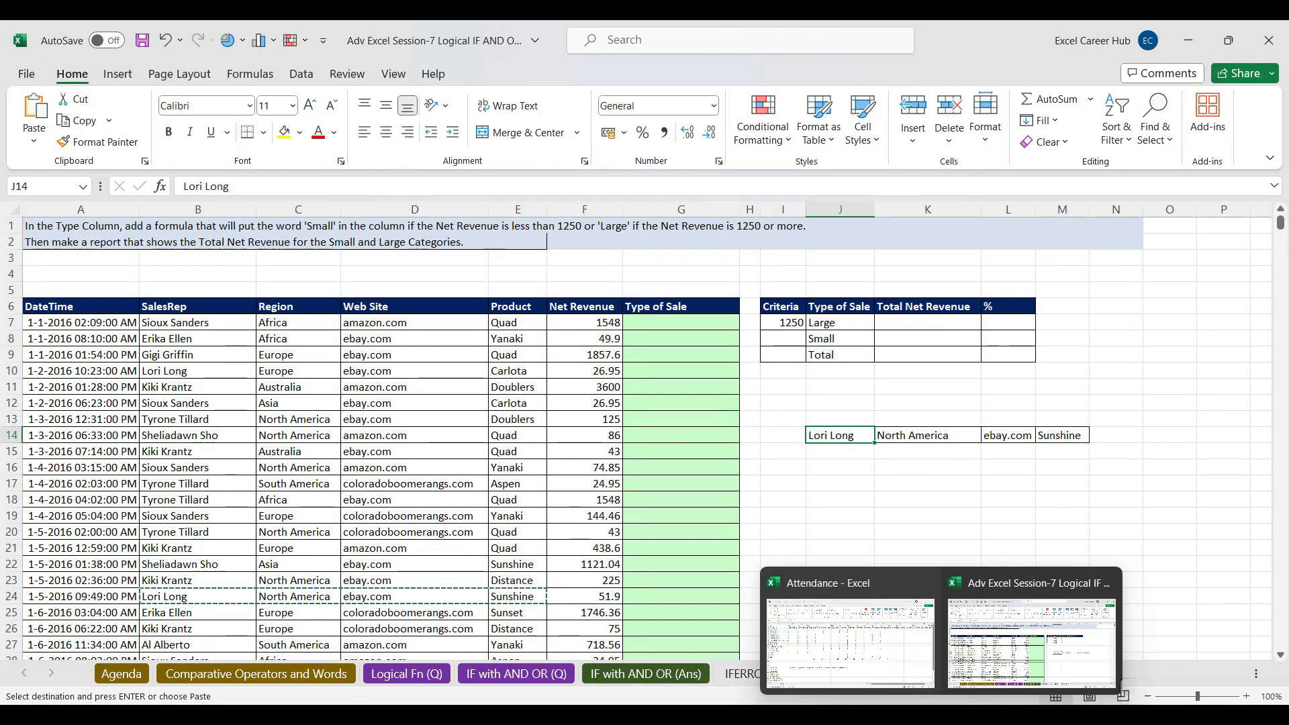
Step: In the Attendance workbook, mark the newly admitted participant present with P in M10 for 26-09-2023
click(897, 665)
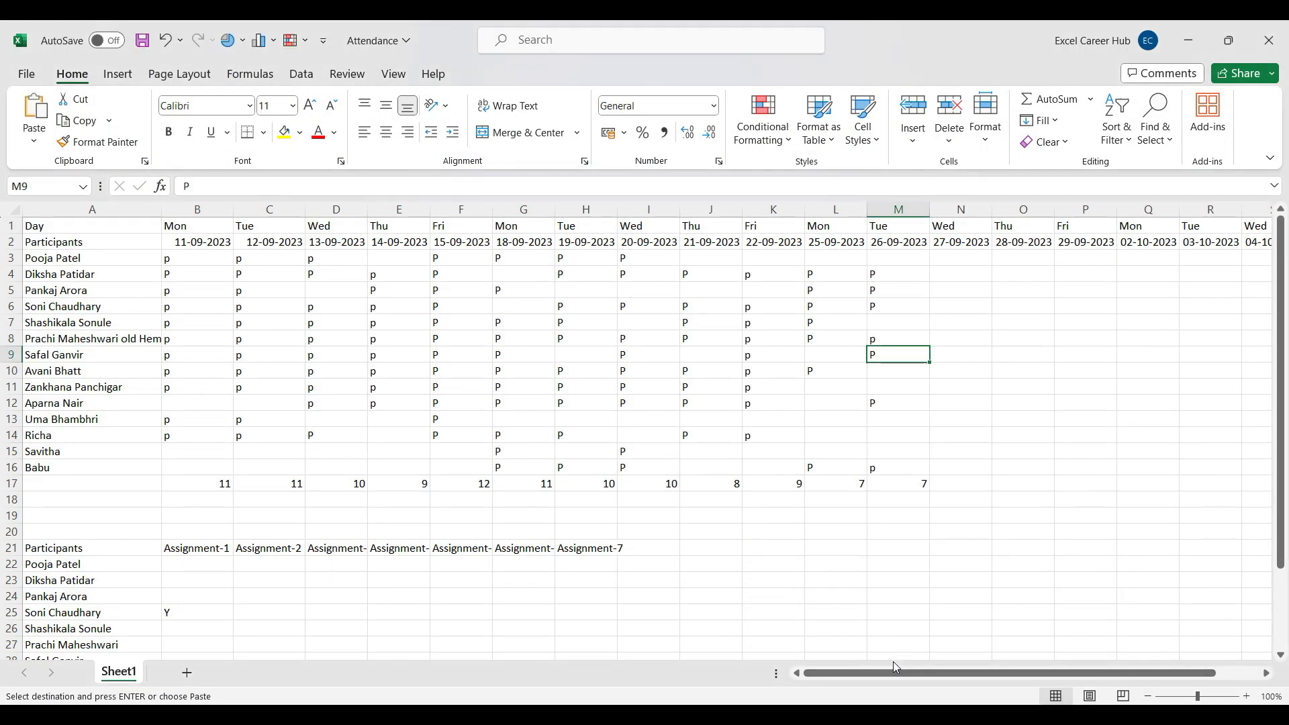
key(ctrl+v)
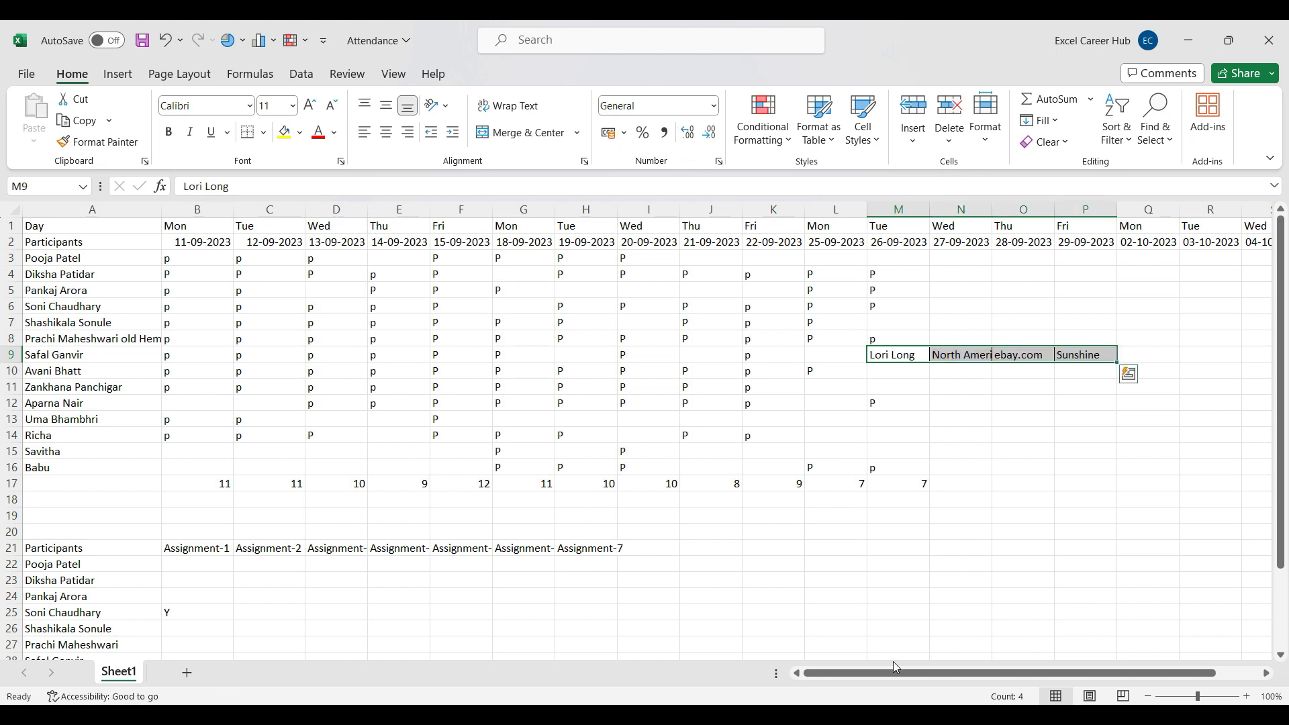
key(ctrl+z)
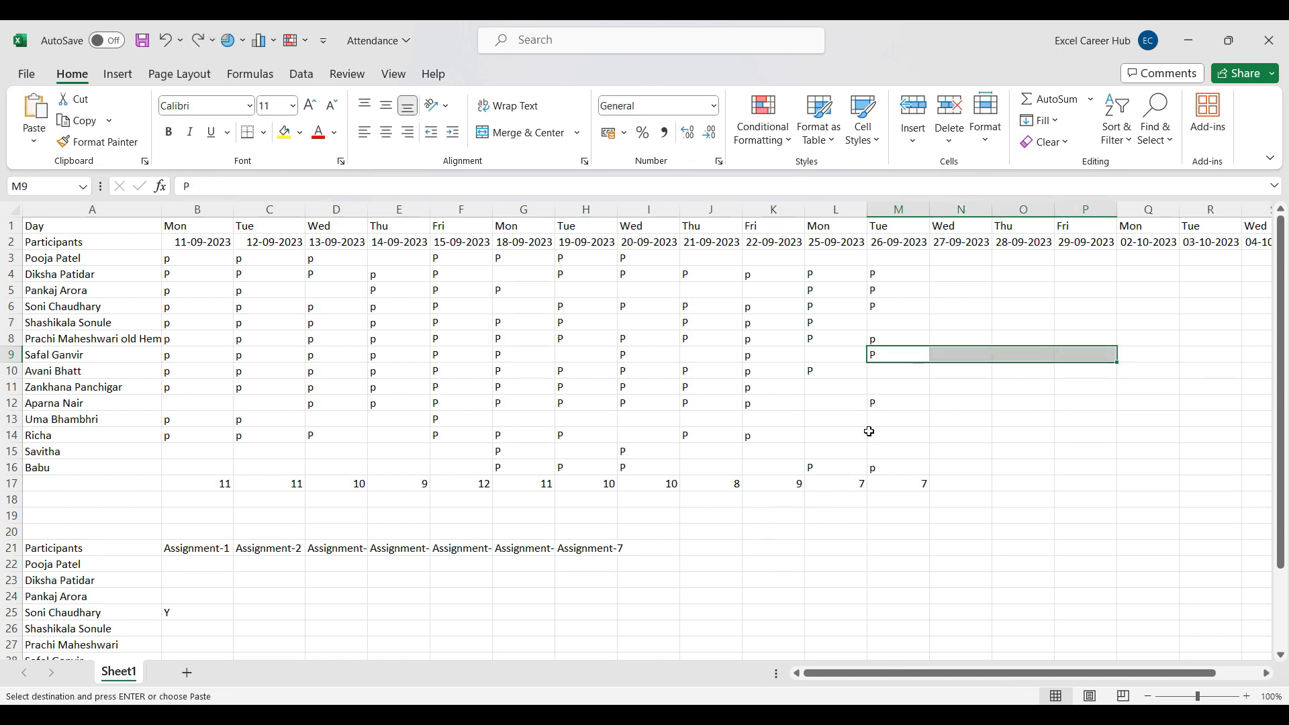
click(885, 384)
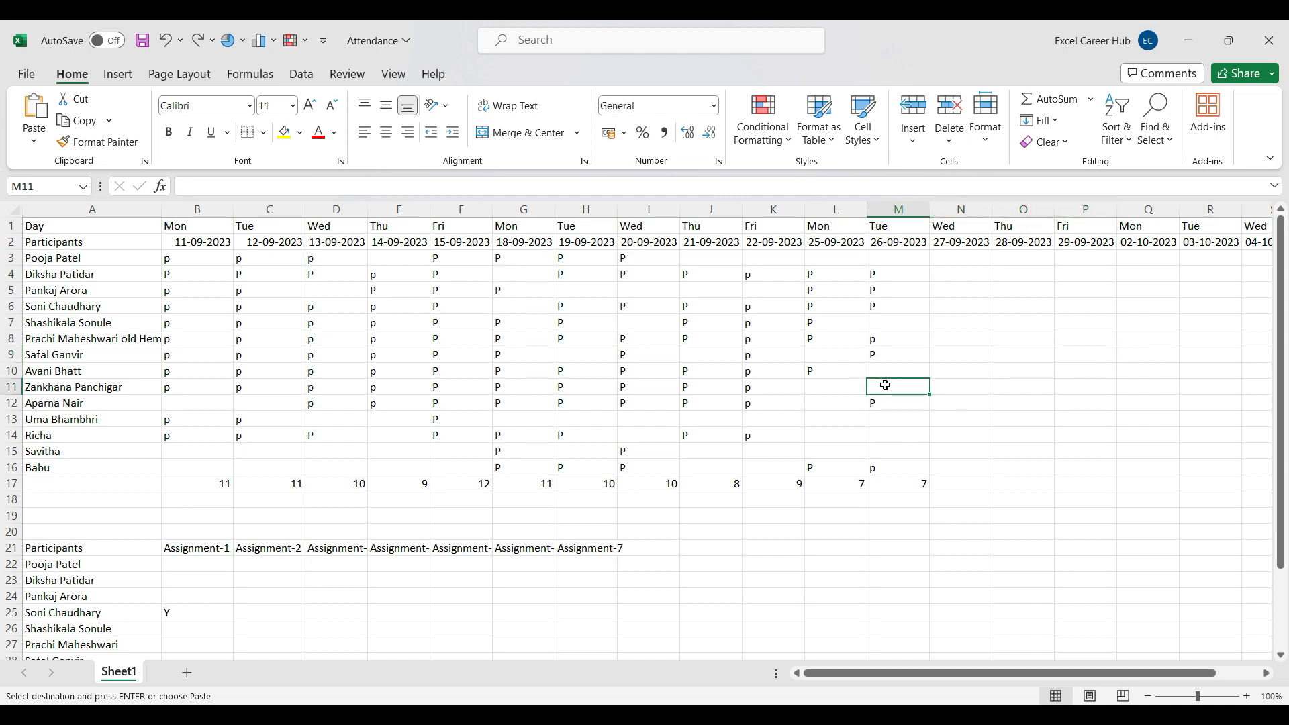
click(881, 374)
text(P)
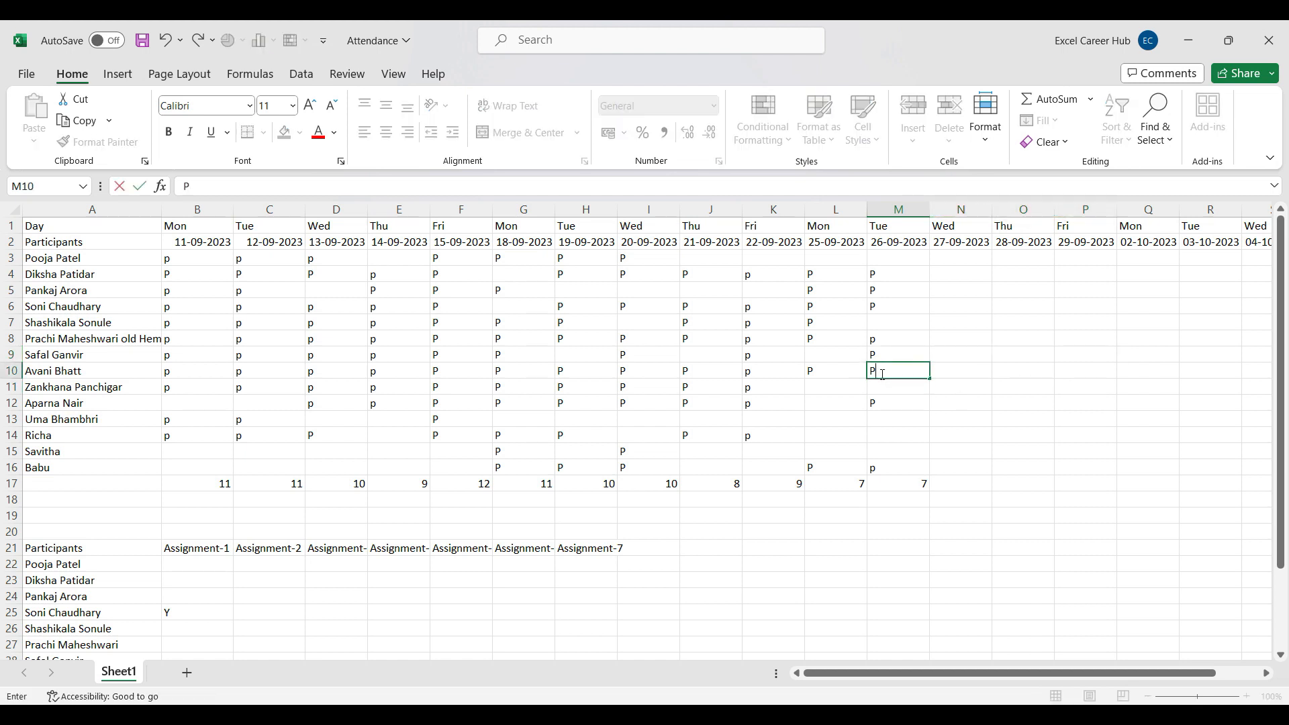
click(1094, 458)
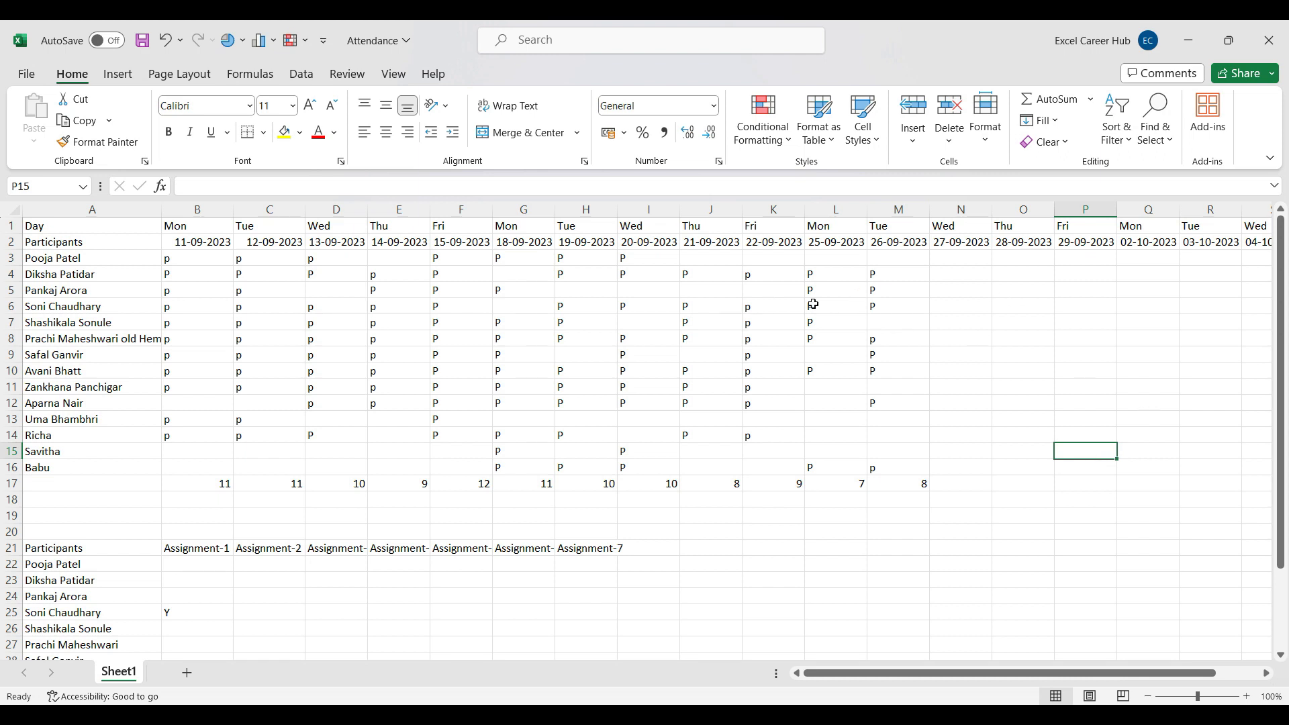
Step: Return to the Adv Excel Session-7 workbook and start an IF formula in G7 with the logical test F7>$I$7
key(alt+Tab)
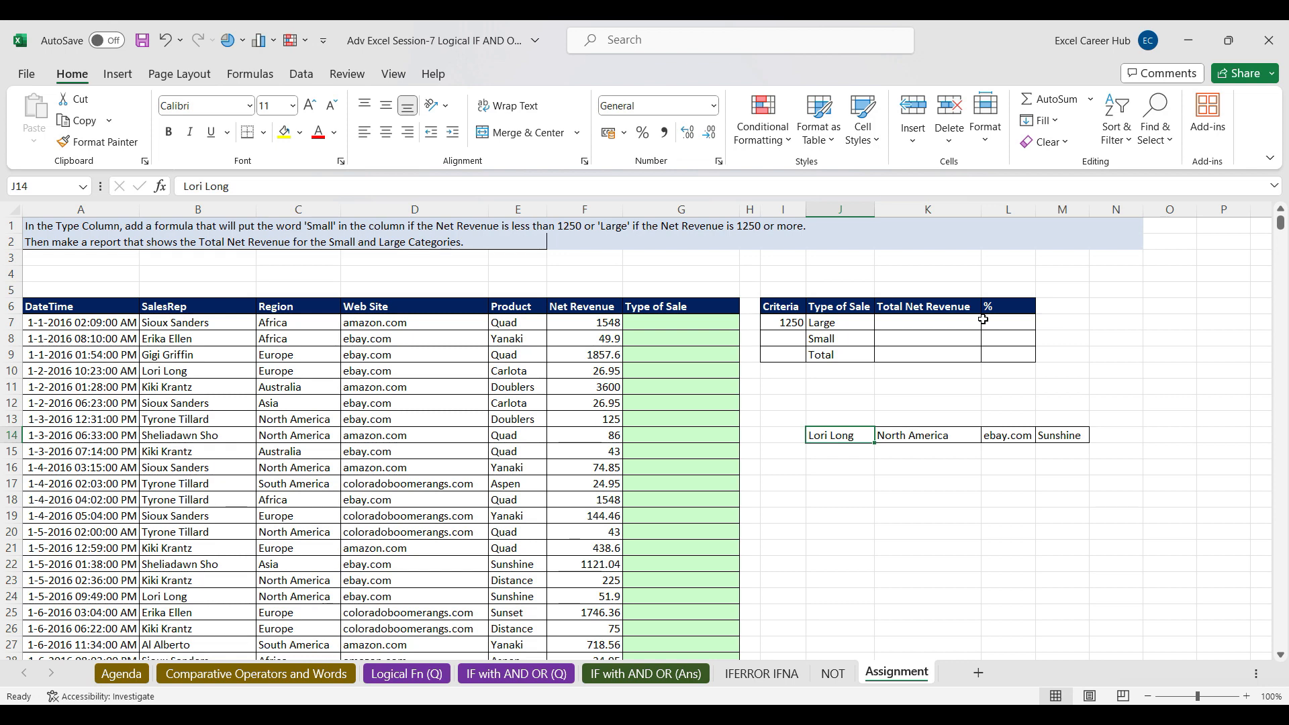
click(695, 322)
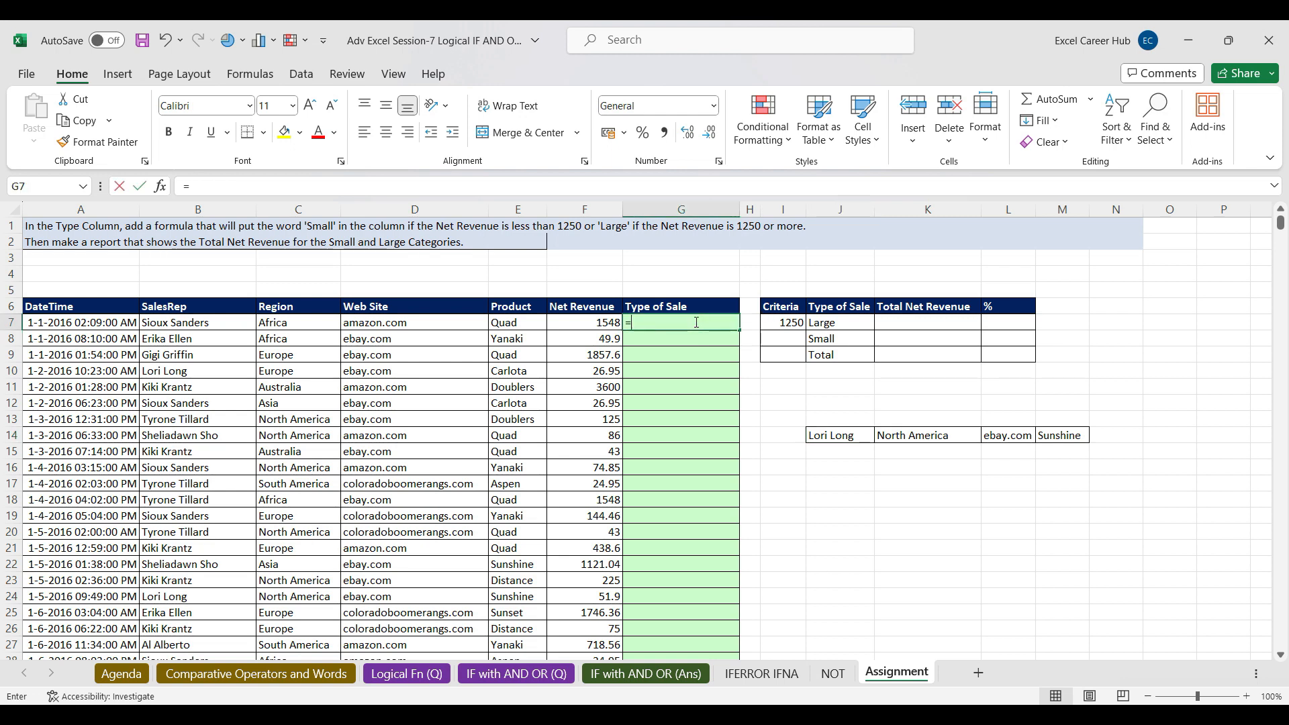
text(=if)
key(Tab)
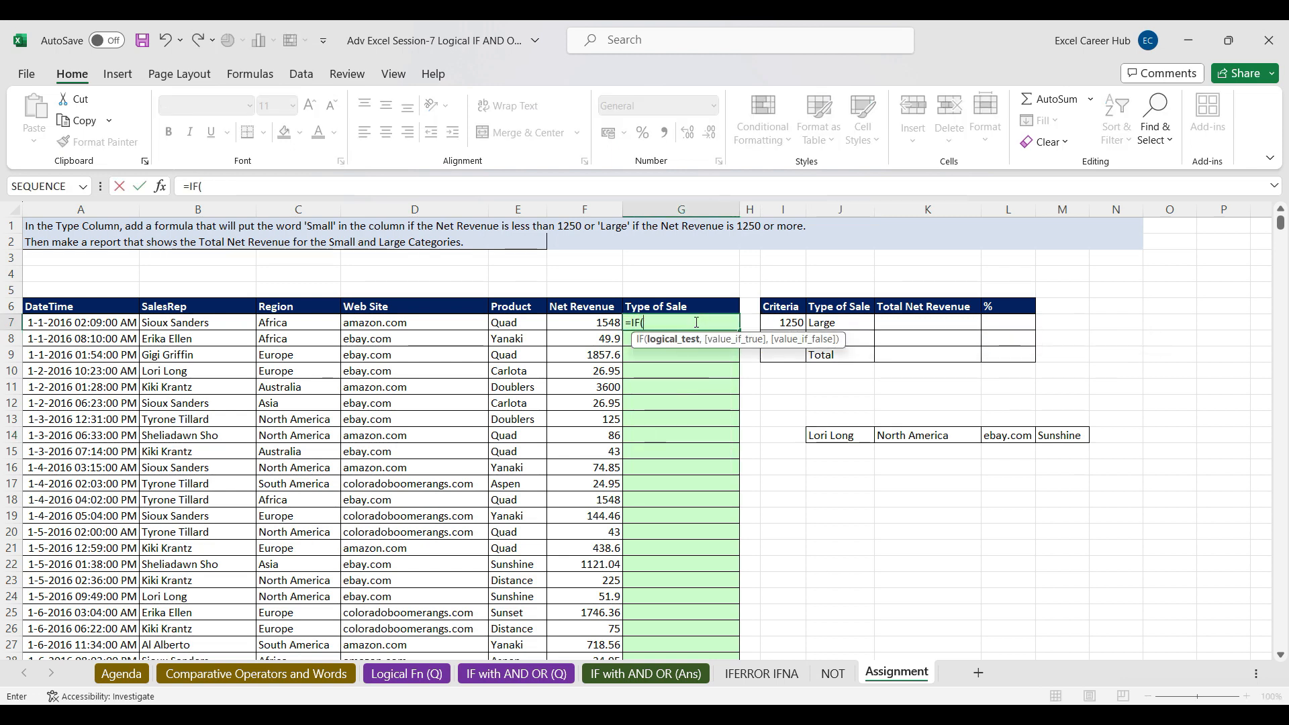
click(161, 187)
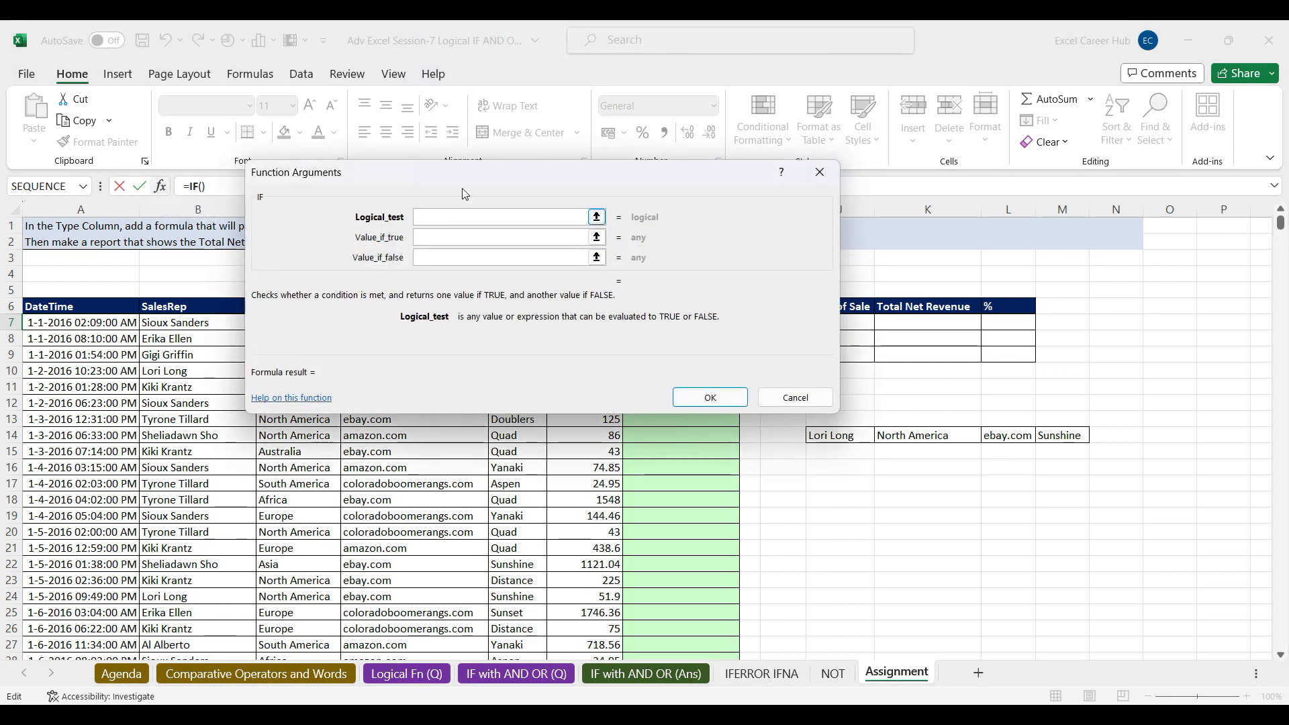
drag(492, 179, 774, 448)
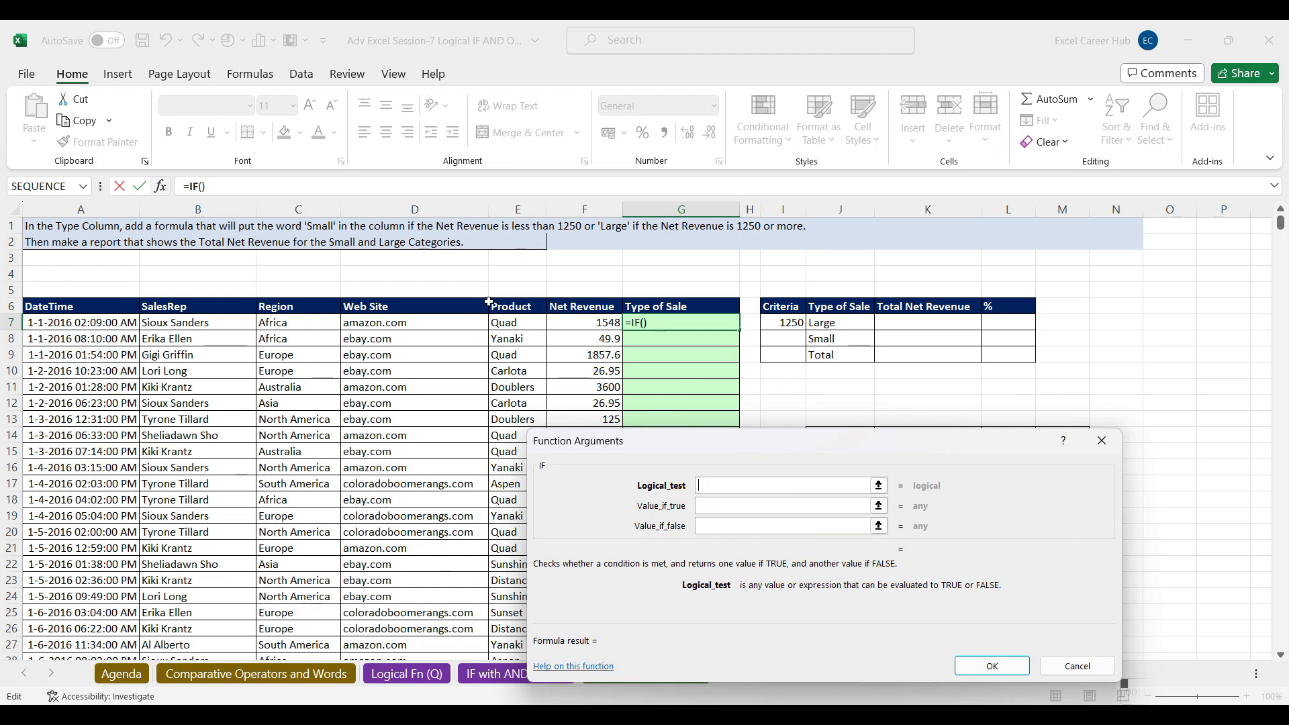
click(581, 323)
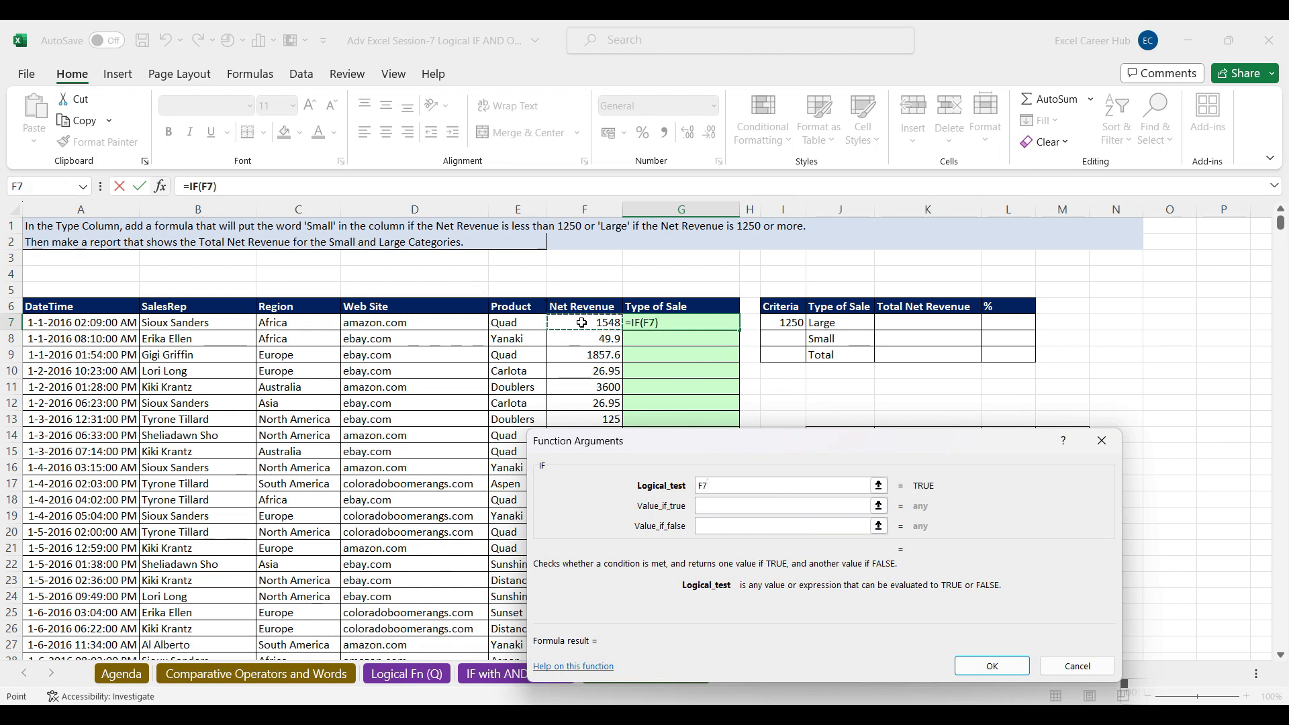
text(>)
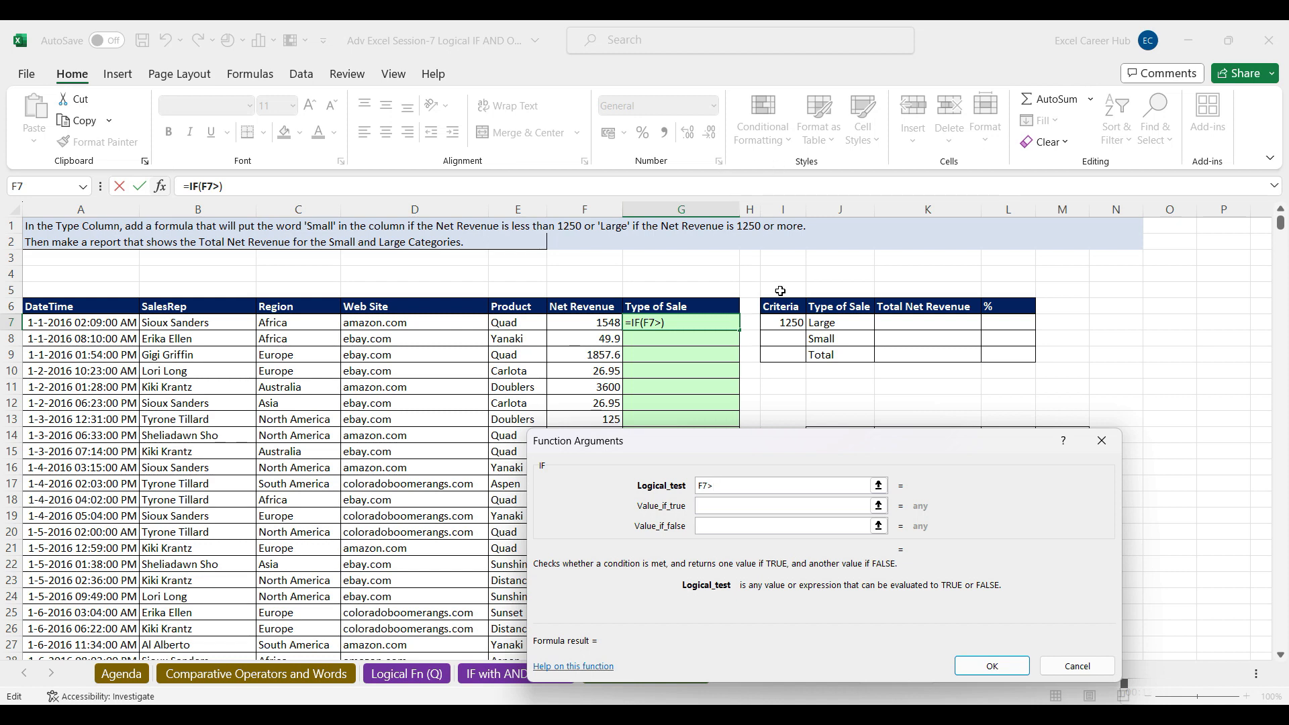
click(784, 323)
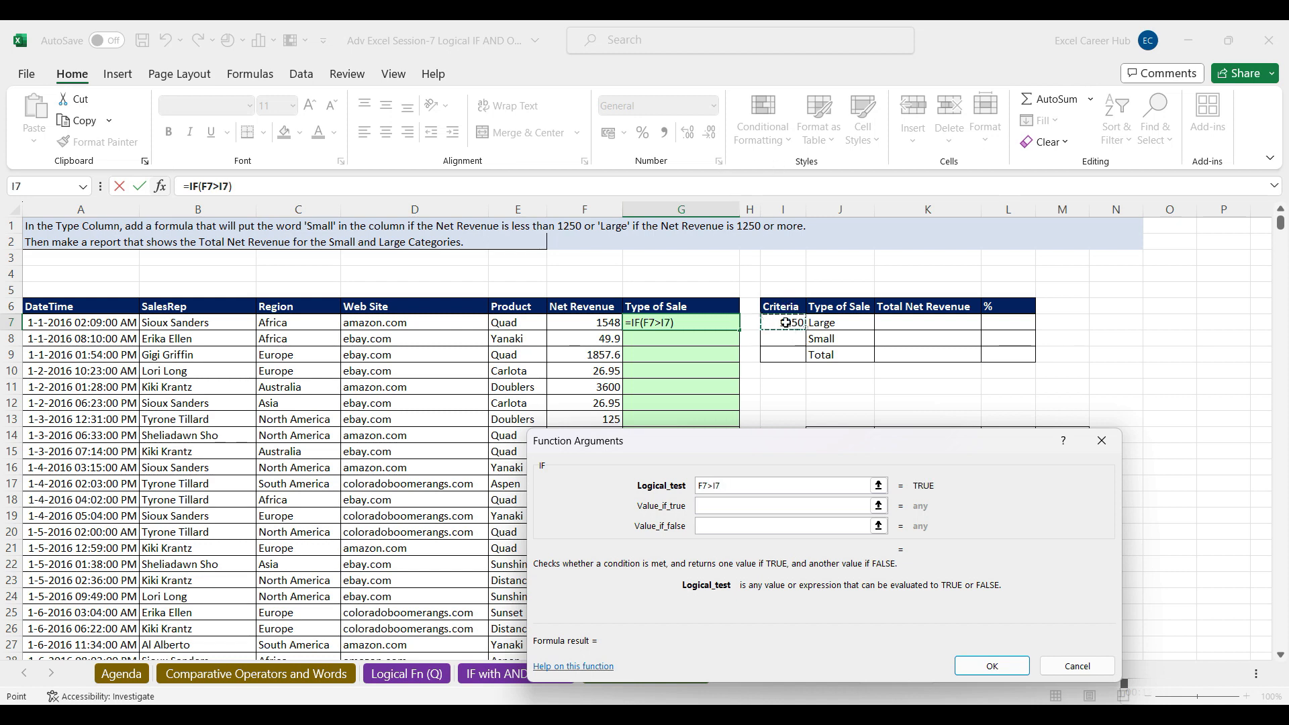
key(F4)
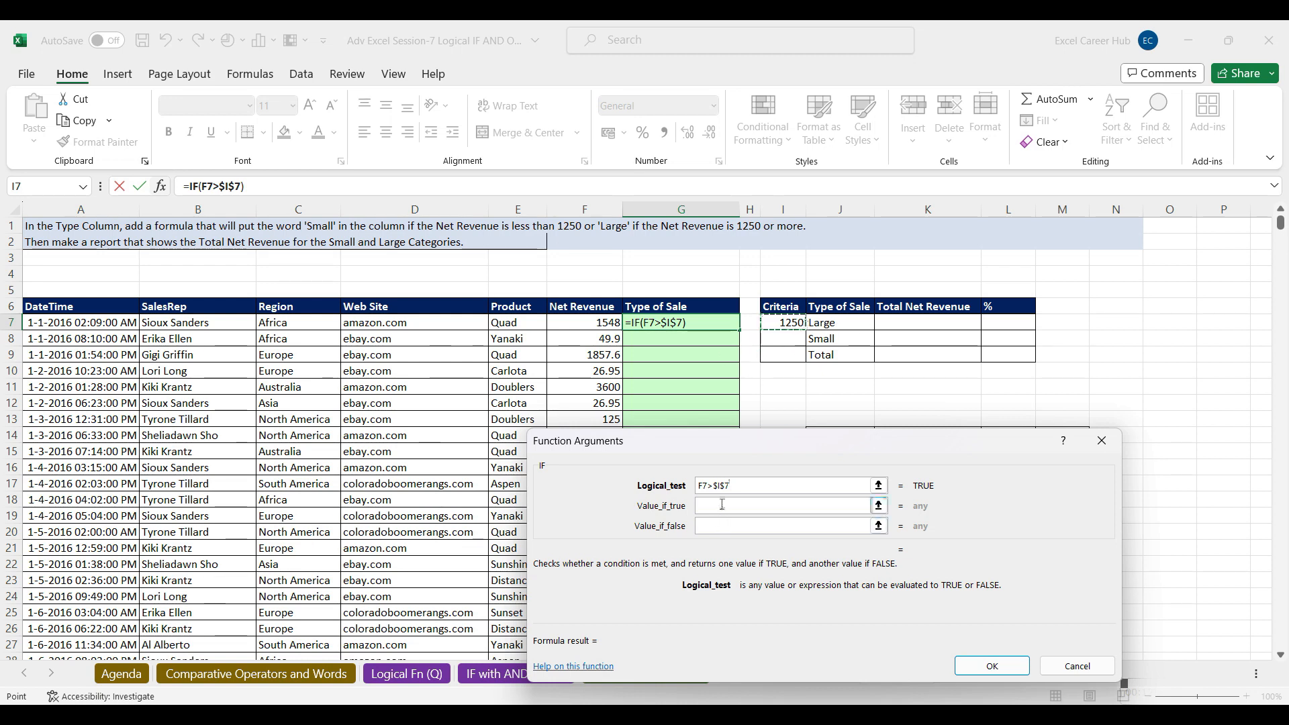
Step: Complete G7's IF formula with $J$7 if true and $J$8 if false, and fill it down the Type of Sale column
key(Tab)
click(822, 318)
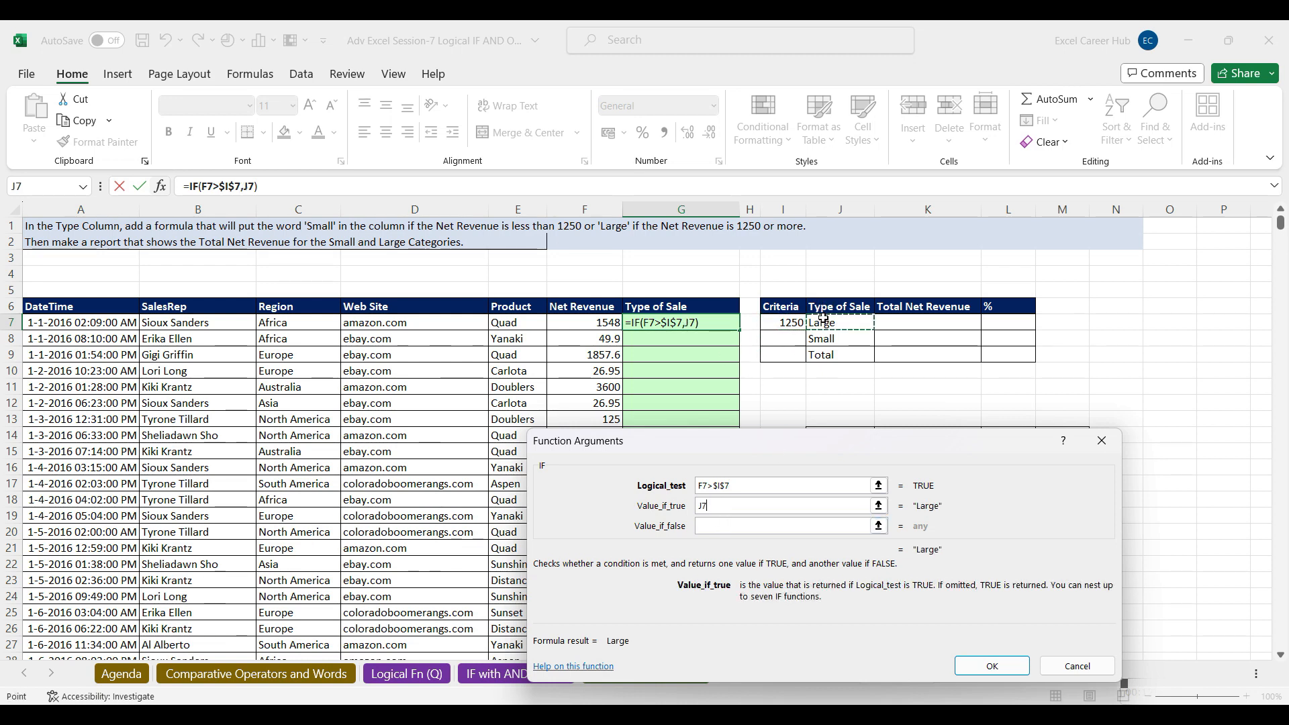
key(F4)
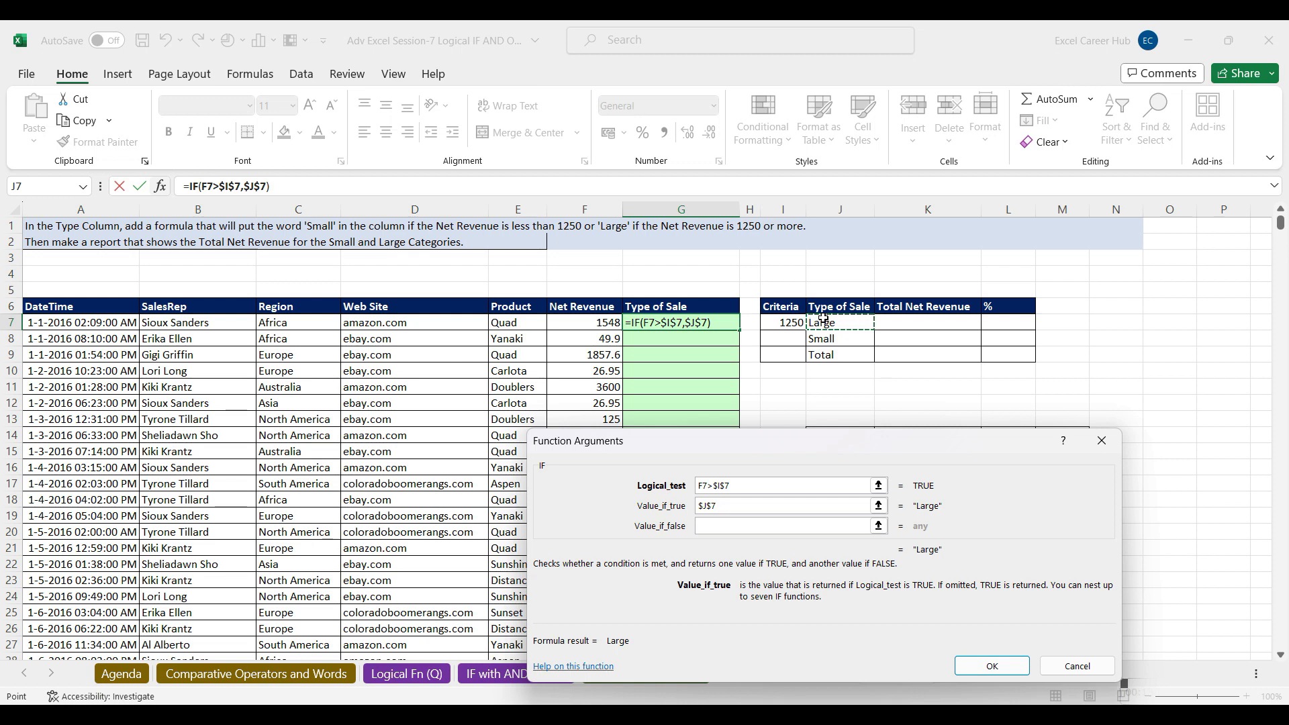
click(731, 525)
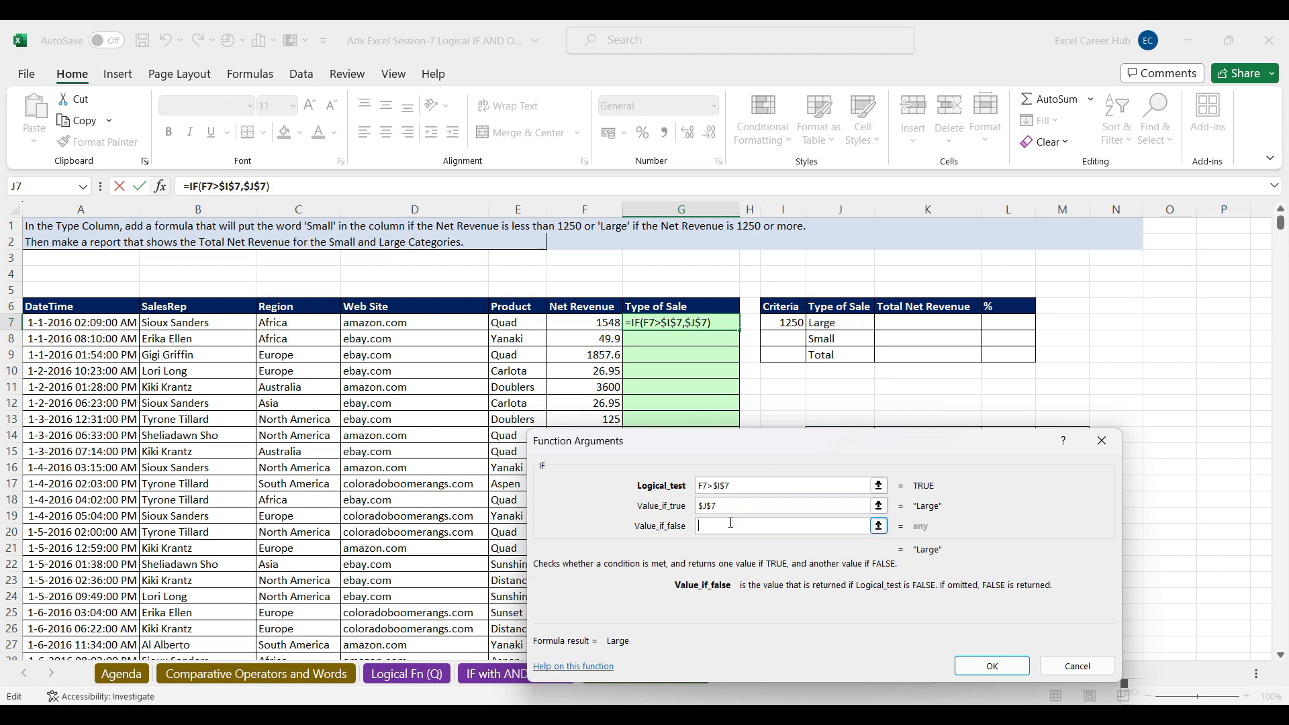
click(843, 339)
key(F4)
click(1011, 665)
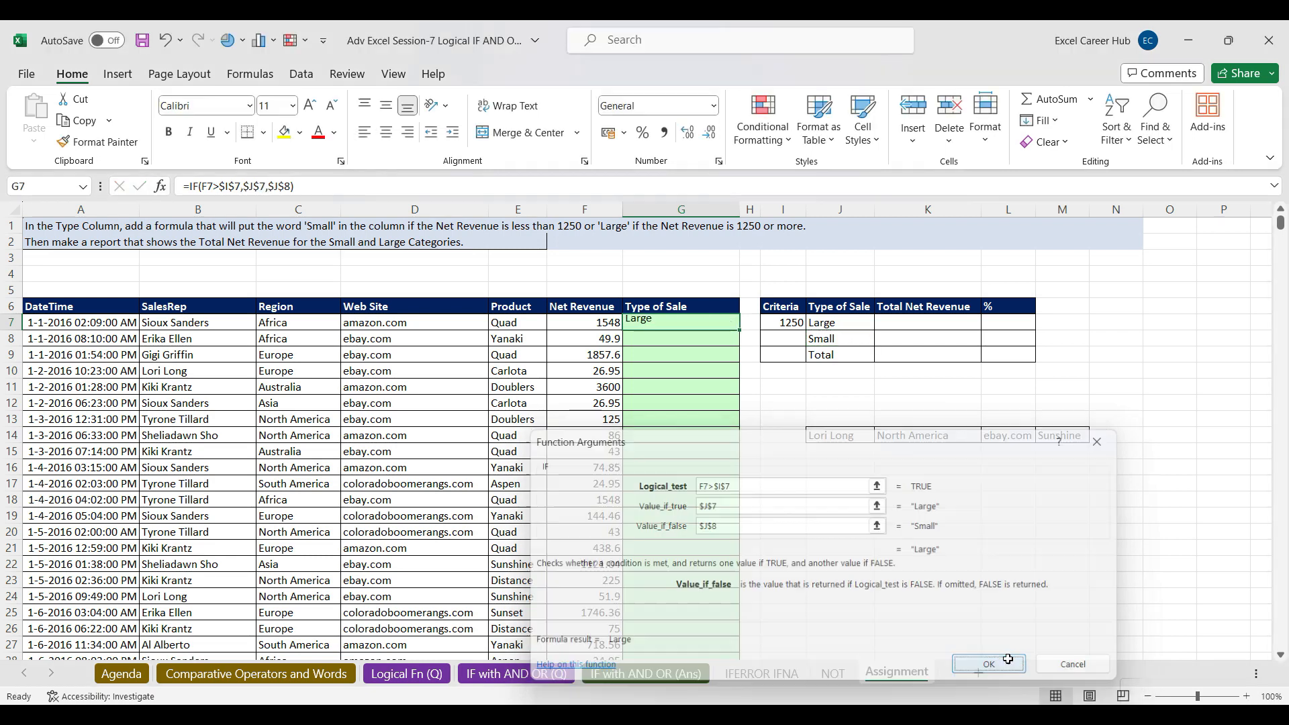
double_click(739, 331)
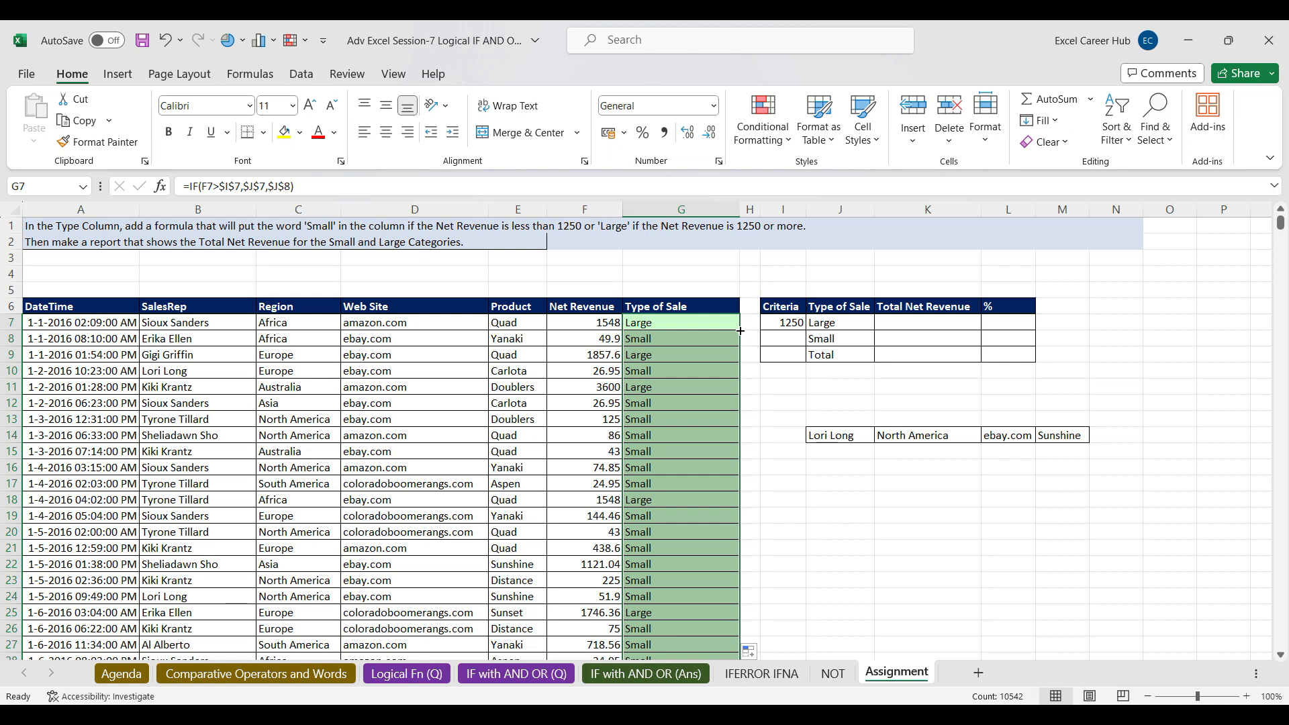
Step: Start a SUMIFS formula in K7 for Large sales with the net revenue range $F$7:$F$10548 as the sum range
click(914, 328)
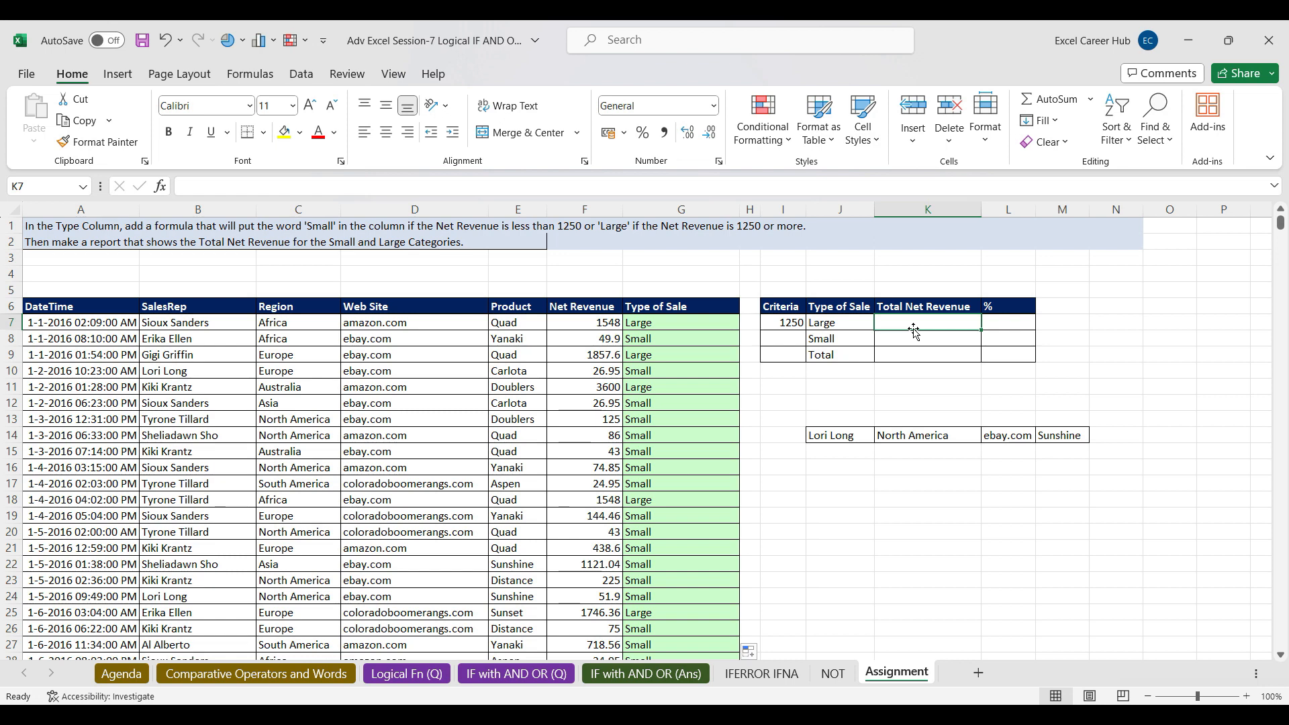
text(=)
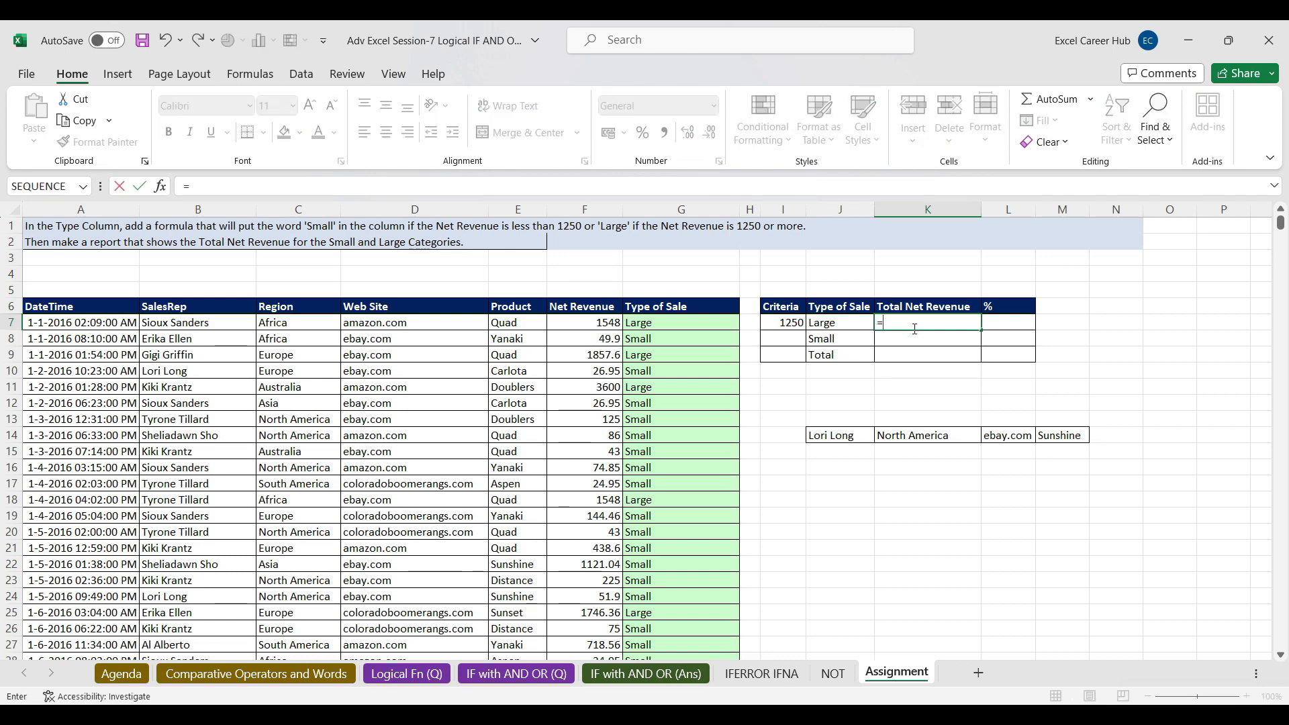
text(sum)
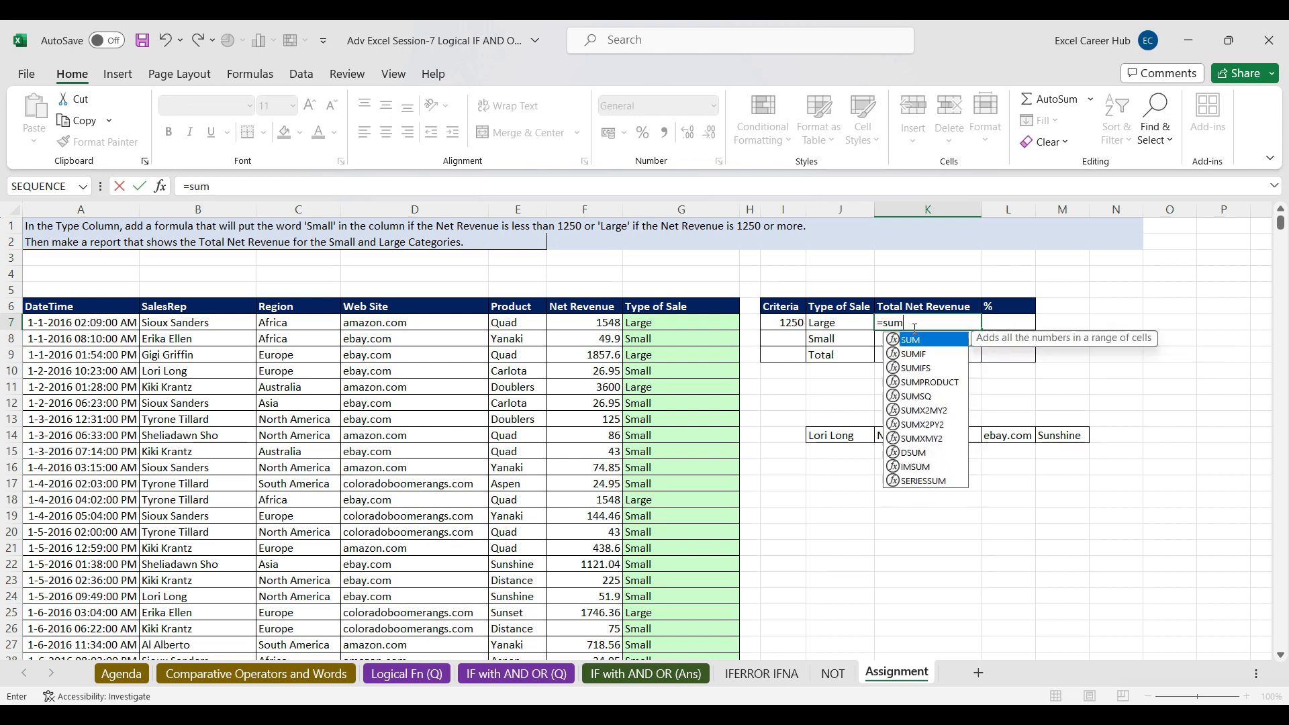
text(ifs)
key(Tab)
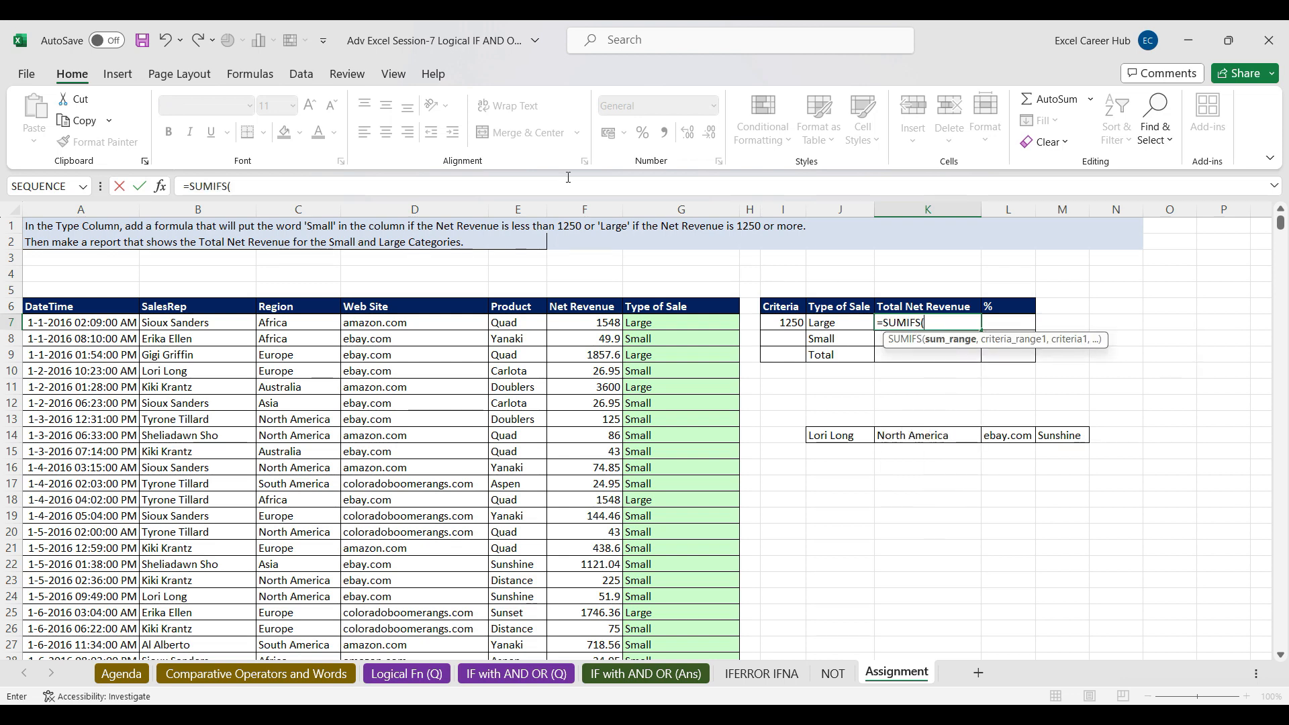
click(161, 188)
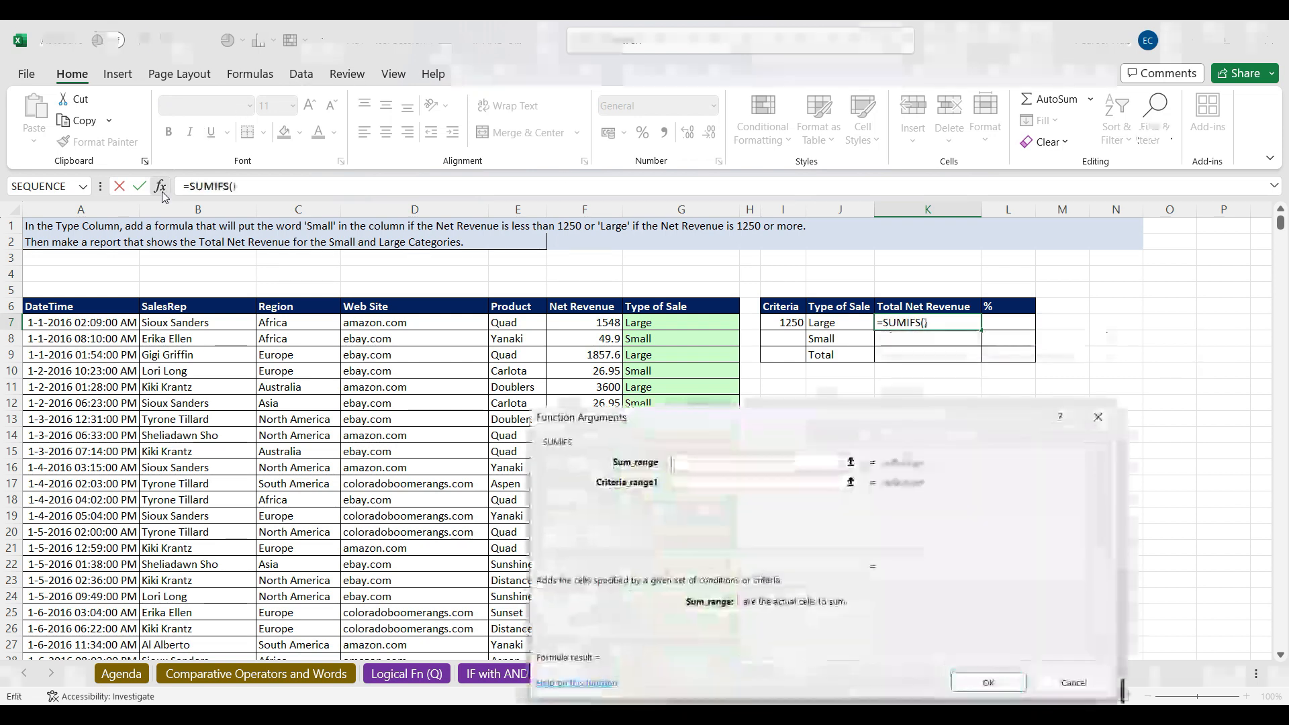
drag(871, 441, 1143, 349)
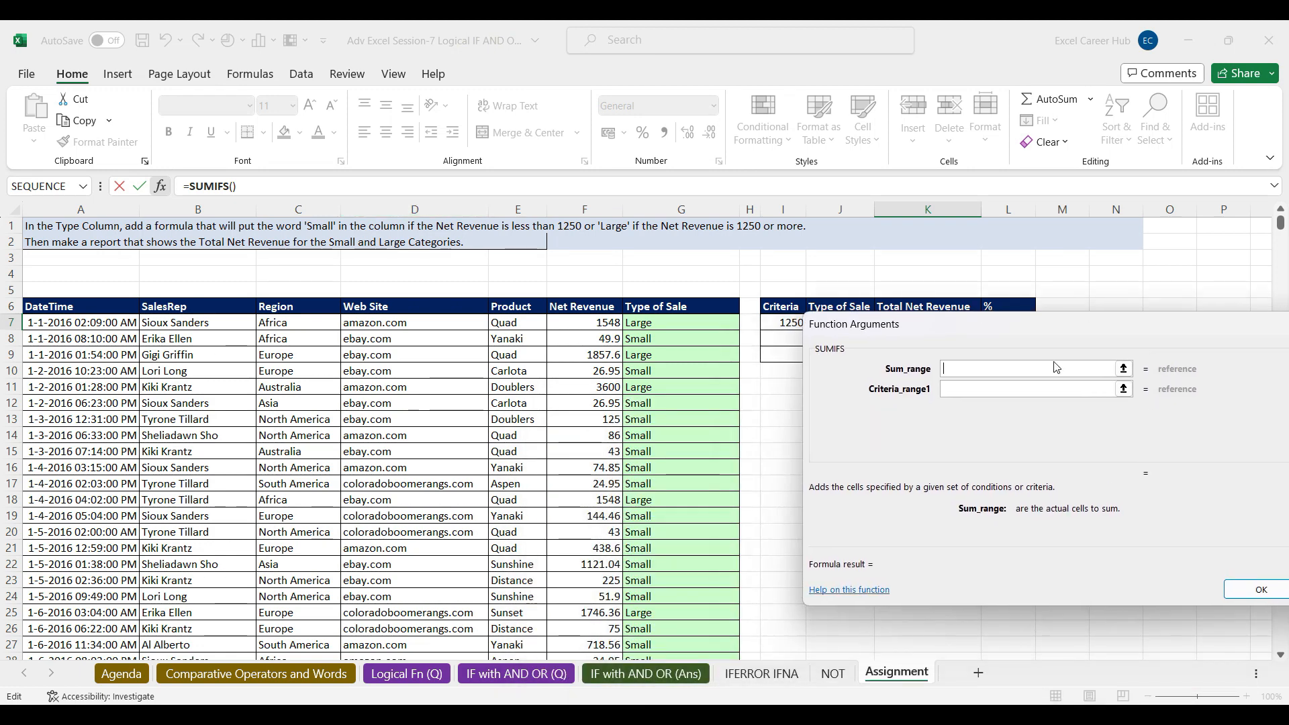
click(586, 320)
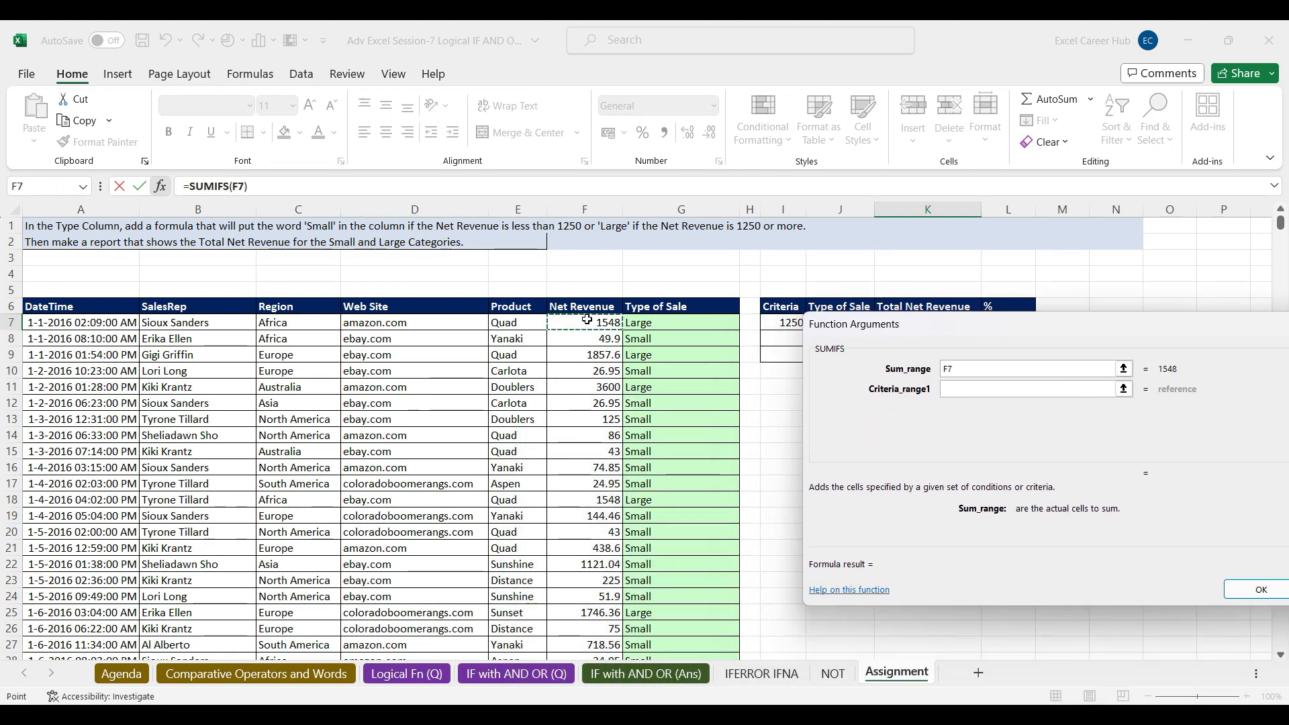
key(ctrl+shift+Down)
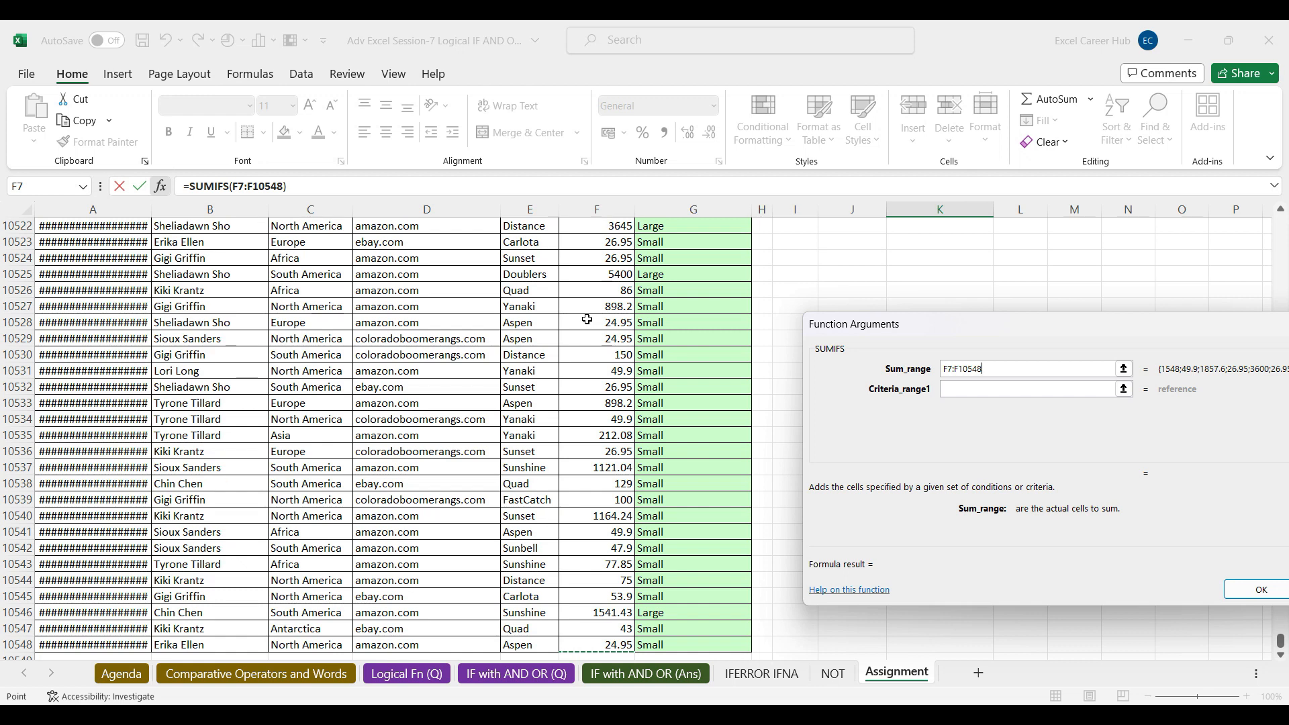
key(F4)
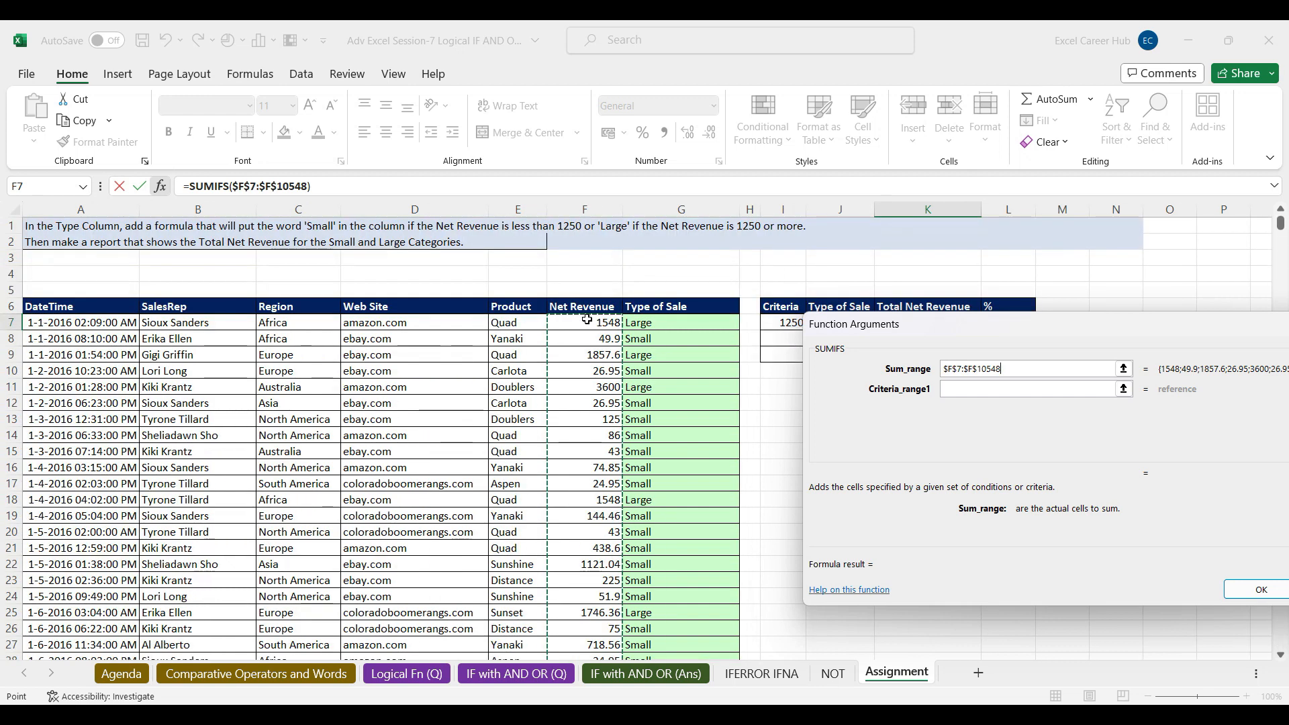
Step: Complete K7's SUMIFS with criteria range $G$7:$G$10548 and criterion J7, and fill the formula down to K8
click(962, 390)
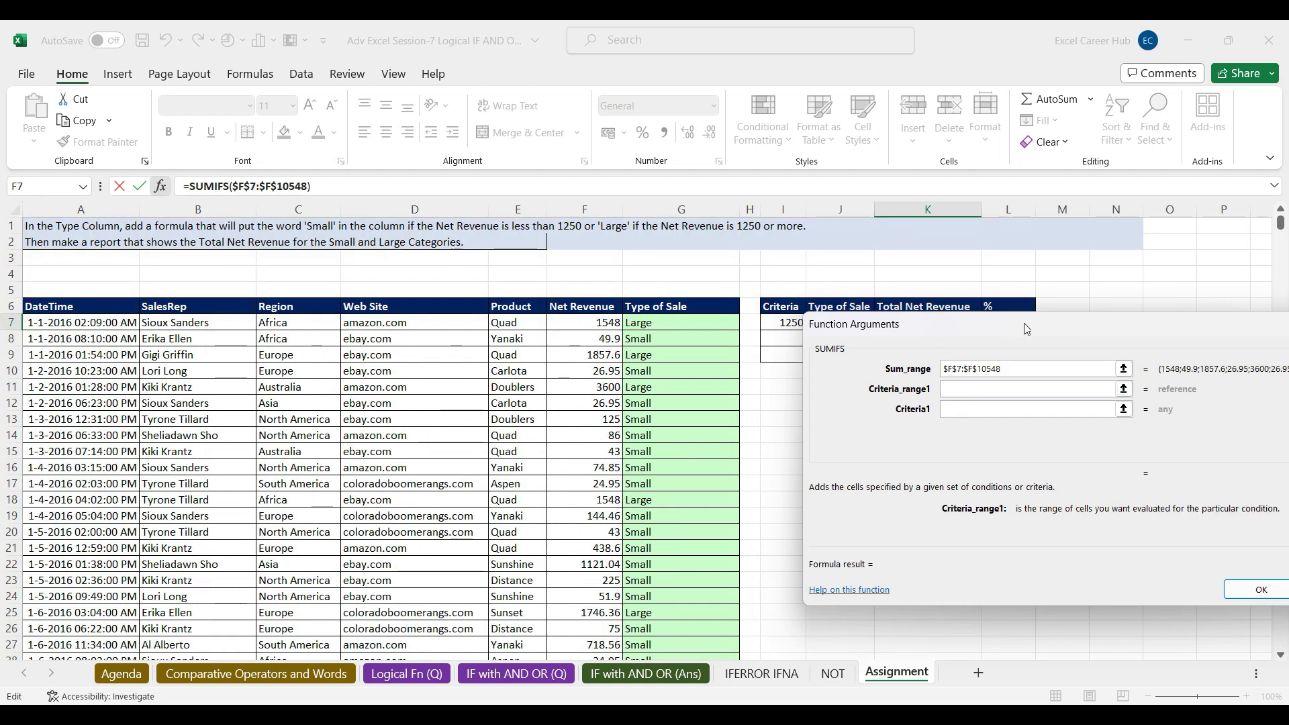
drag(1018, 323, 1052, 322)
click(688, 321)
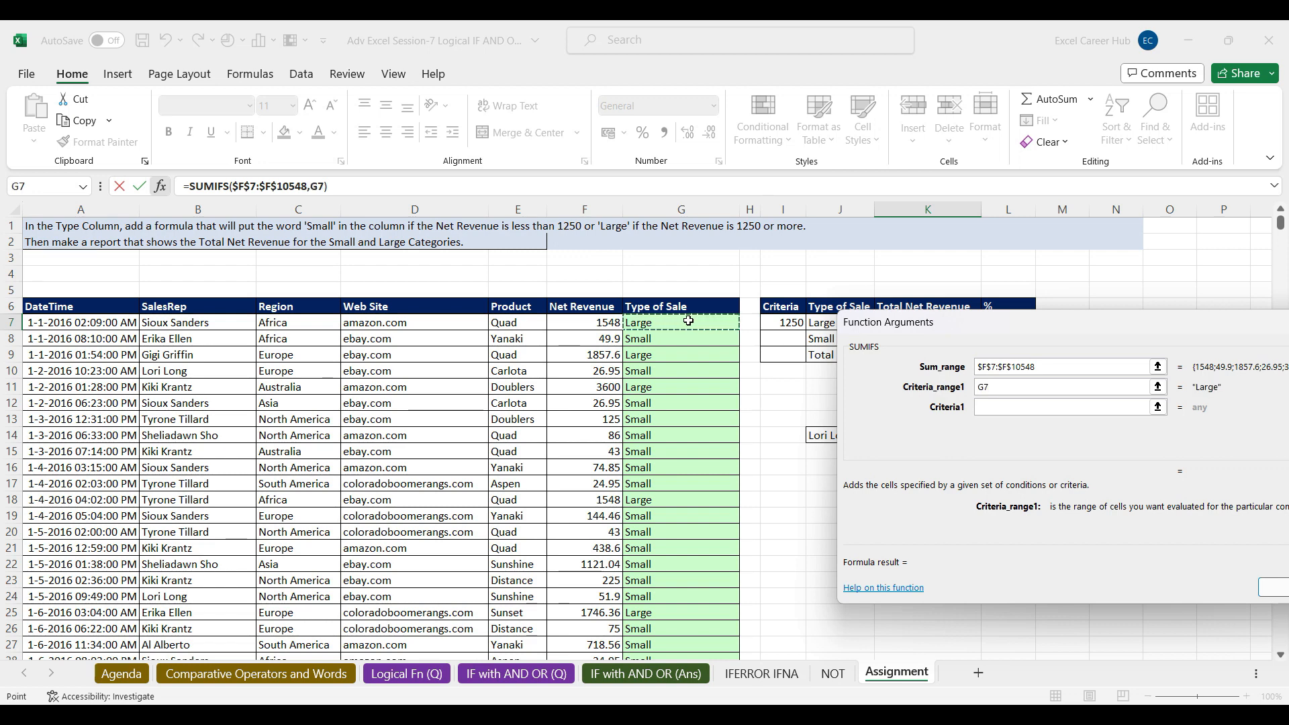
key(ctrl+shift+Down)
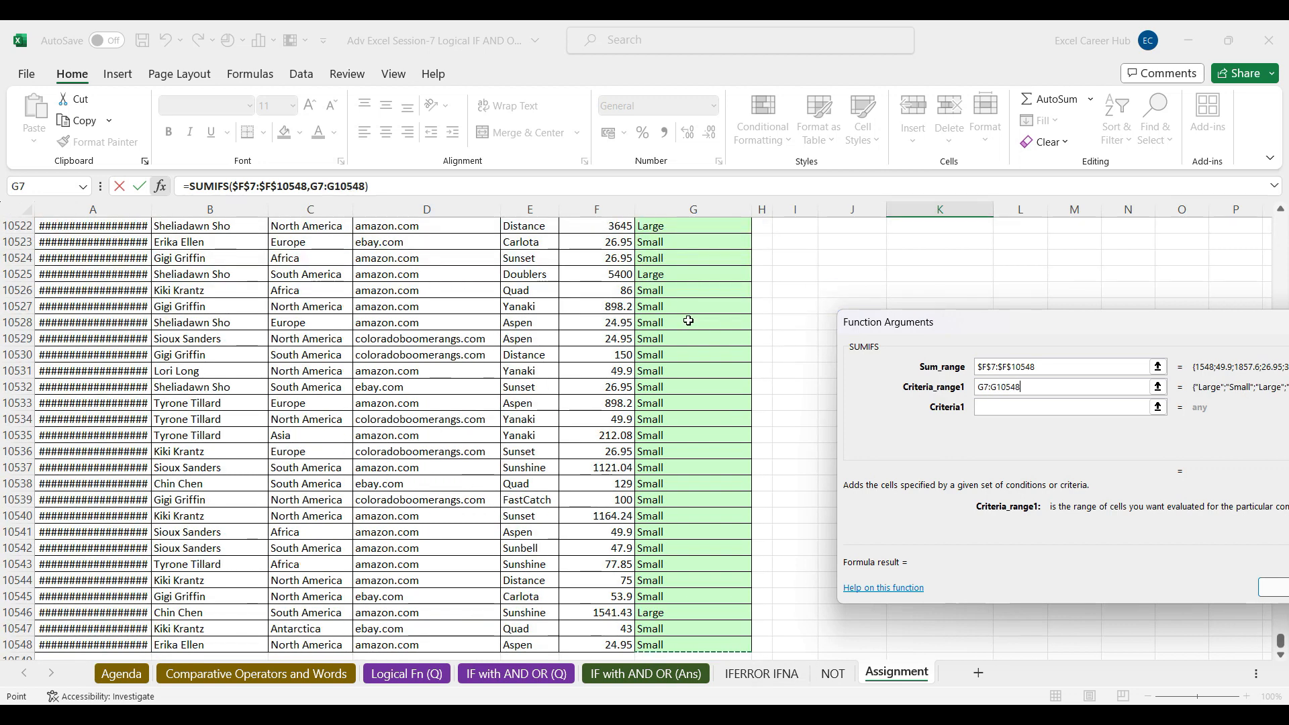
key(F4)
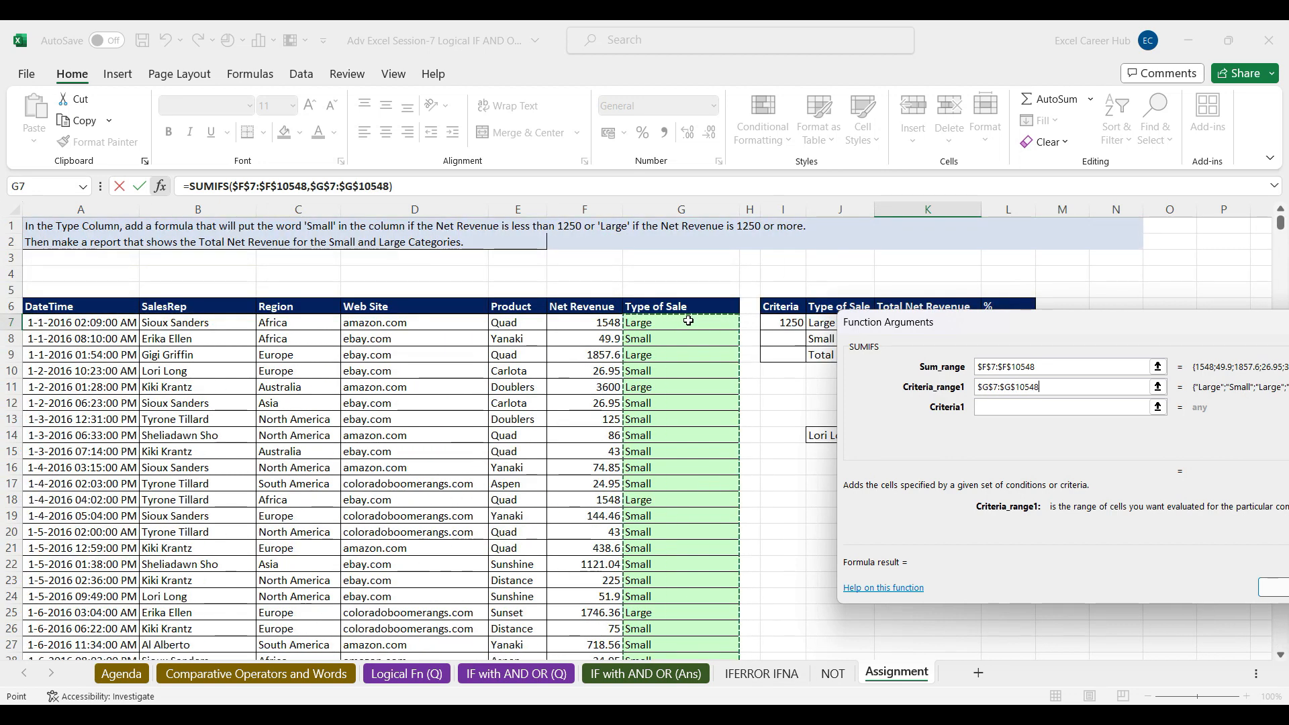
click(1034, 406)
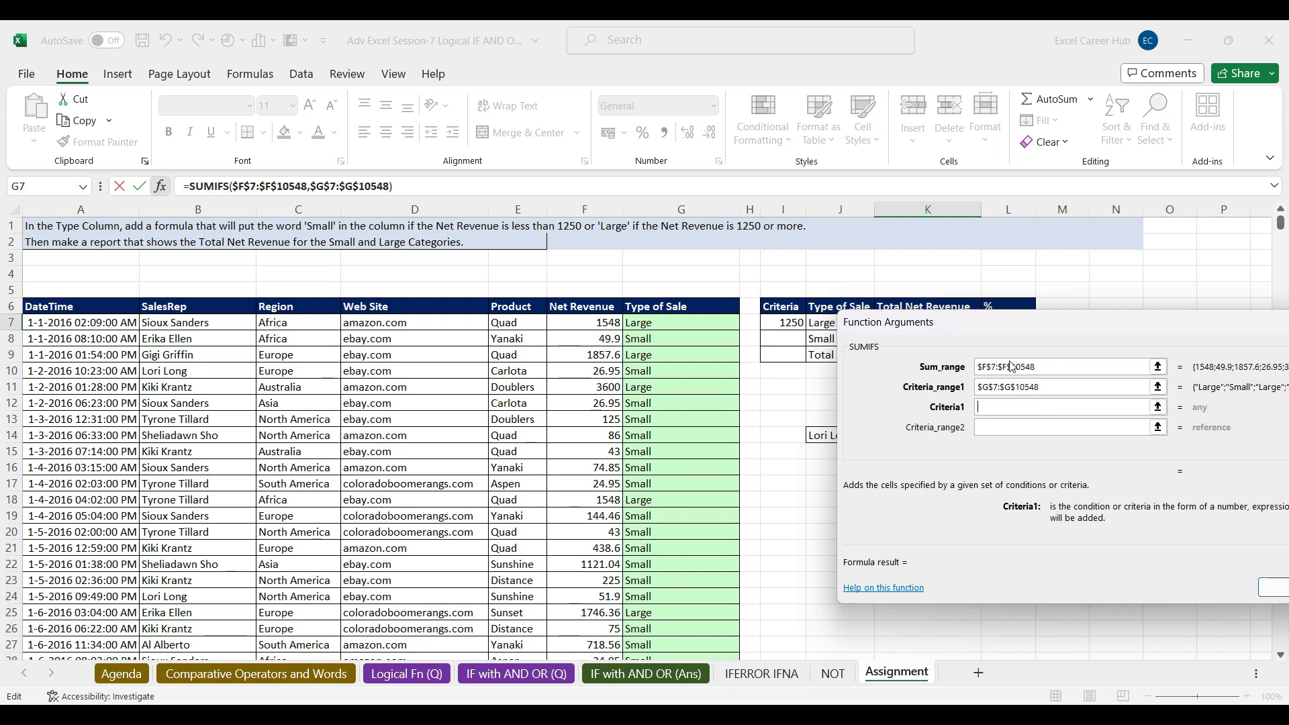
drag(1074, 325, 834, 463)
click(832, 323)
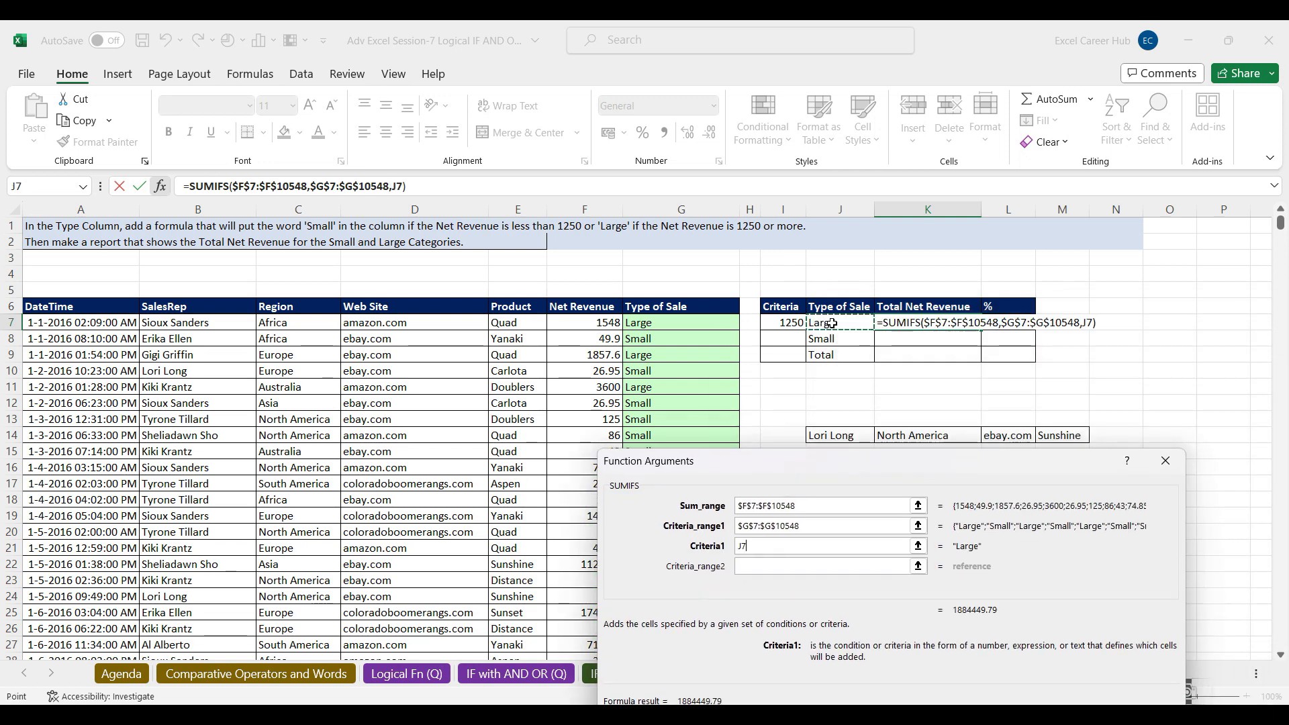
key(Return)
drag(980, 331, 981, 347)
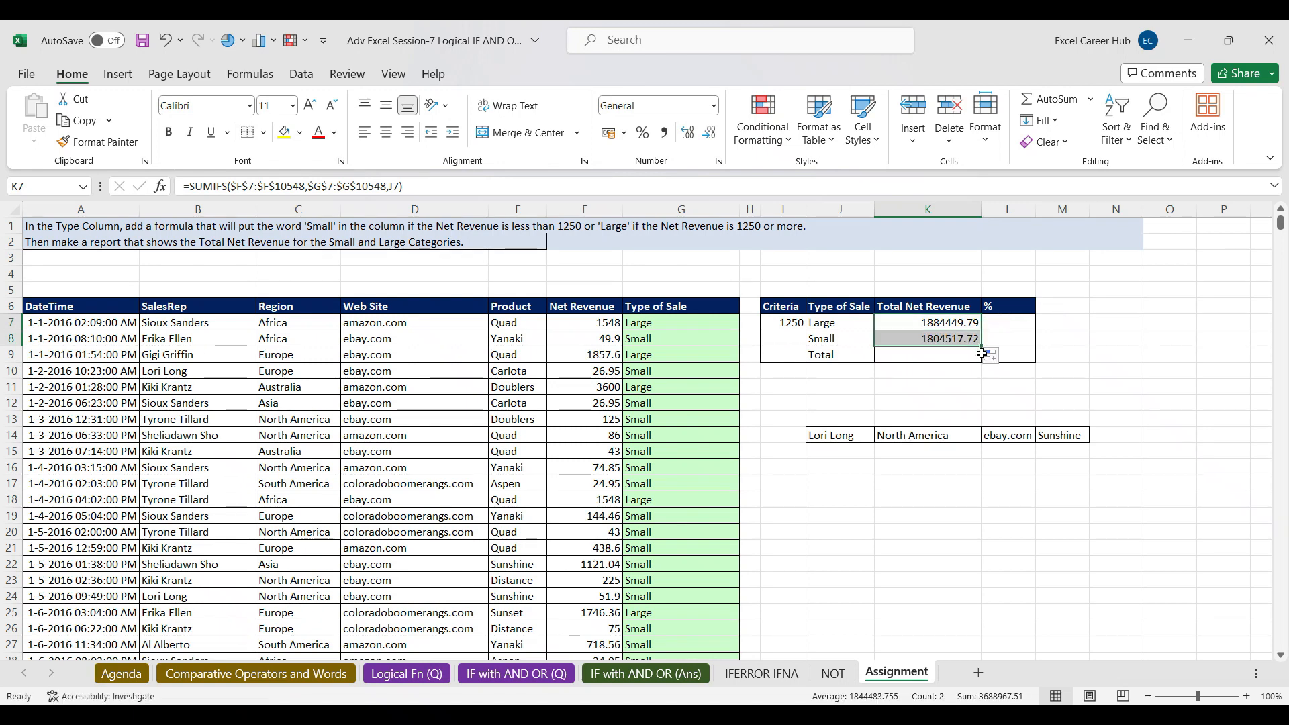
Step: Sum the Large and Small net revenues in the Total row's cell K9 with AutoSum
click(938, 356)
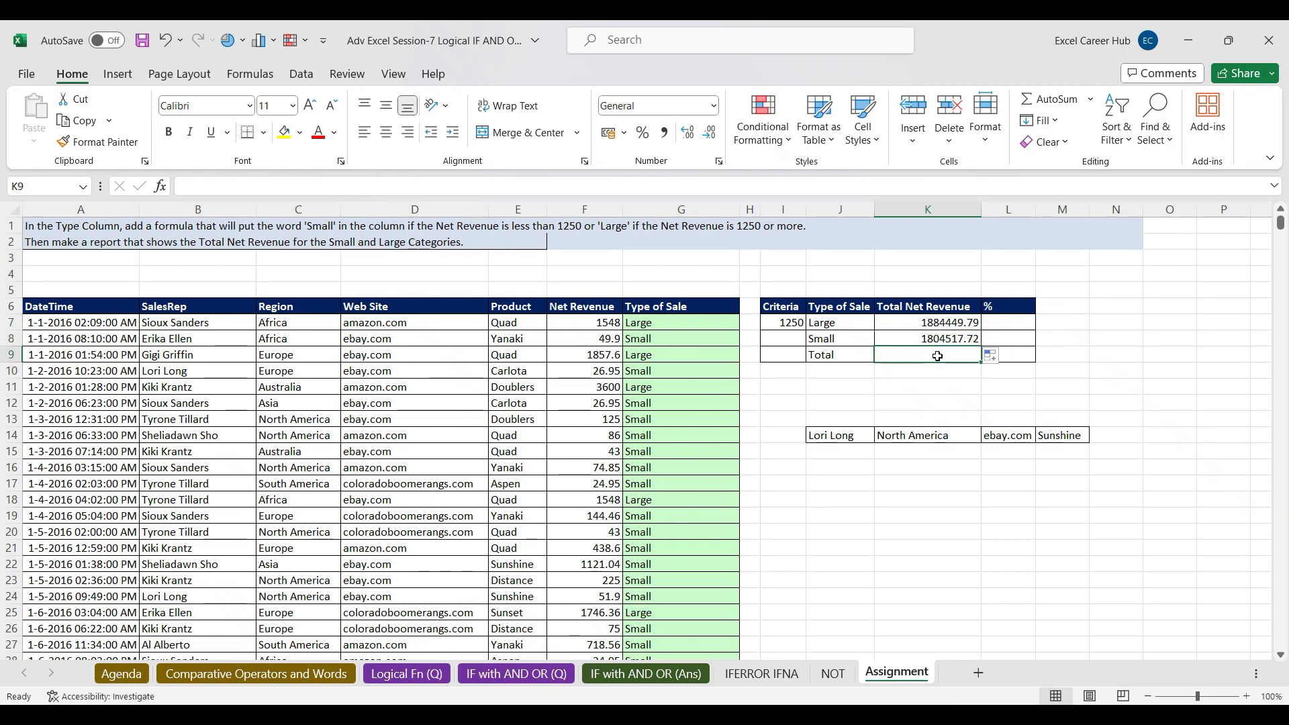
key(alt+equal)
key(Return)
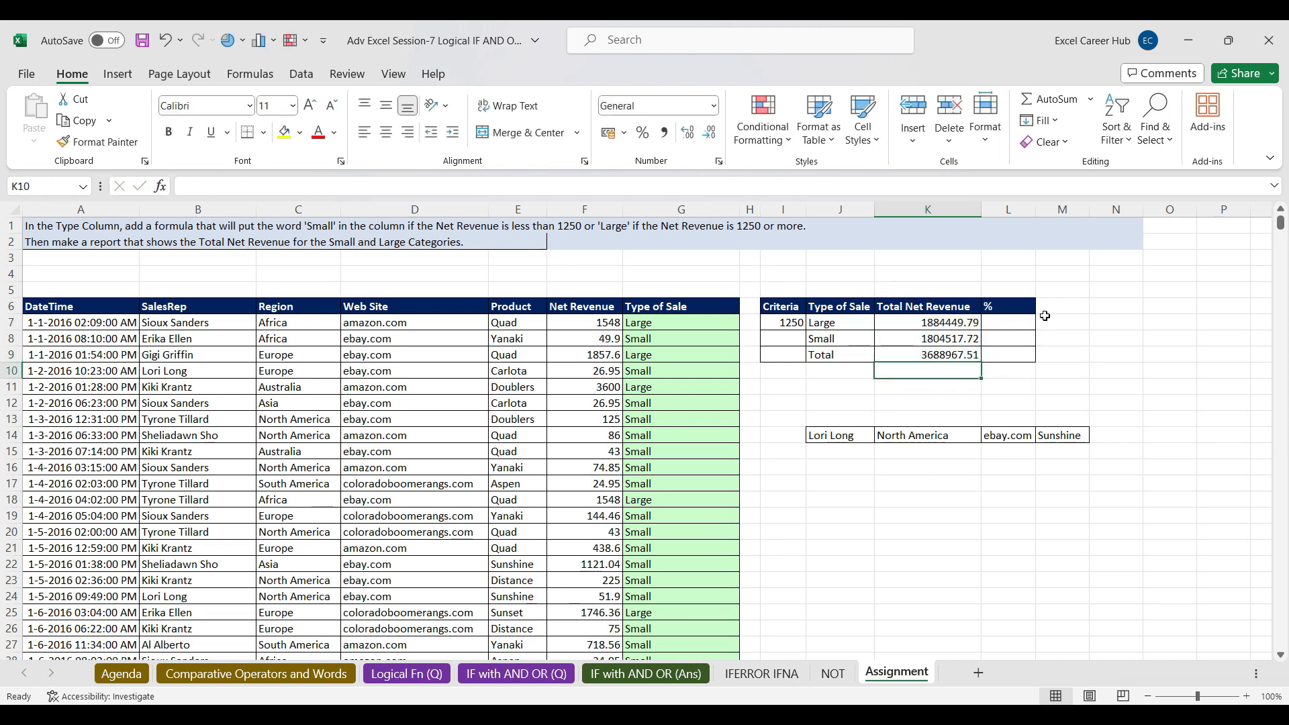
Step: Calculate the Large sales' share of total net revenue in L7 with the formula =K7/$K$9
click(1007, 321)
text(=)
click(966, 321)
text(/)
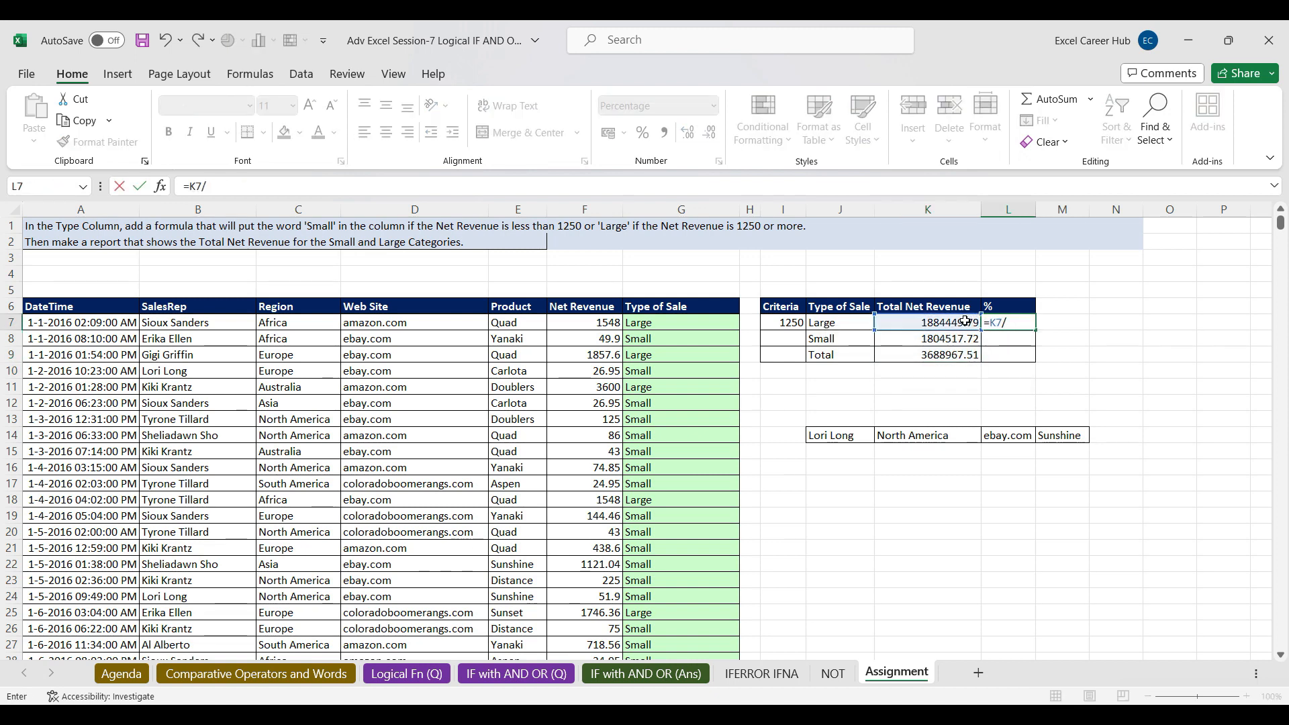
click(933, 354)
key(F4)
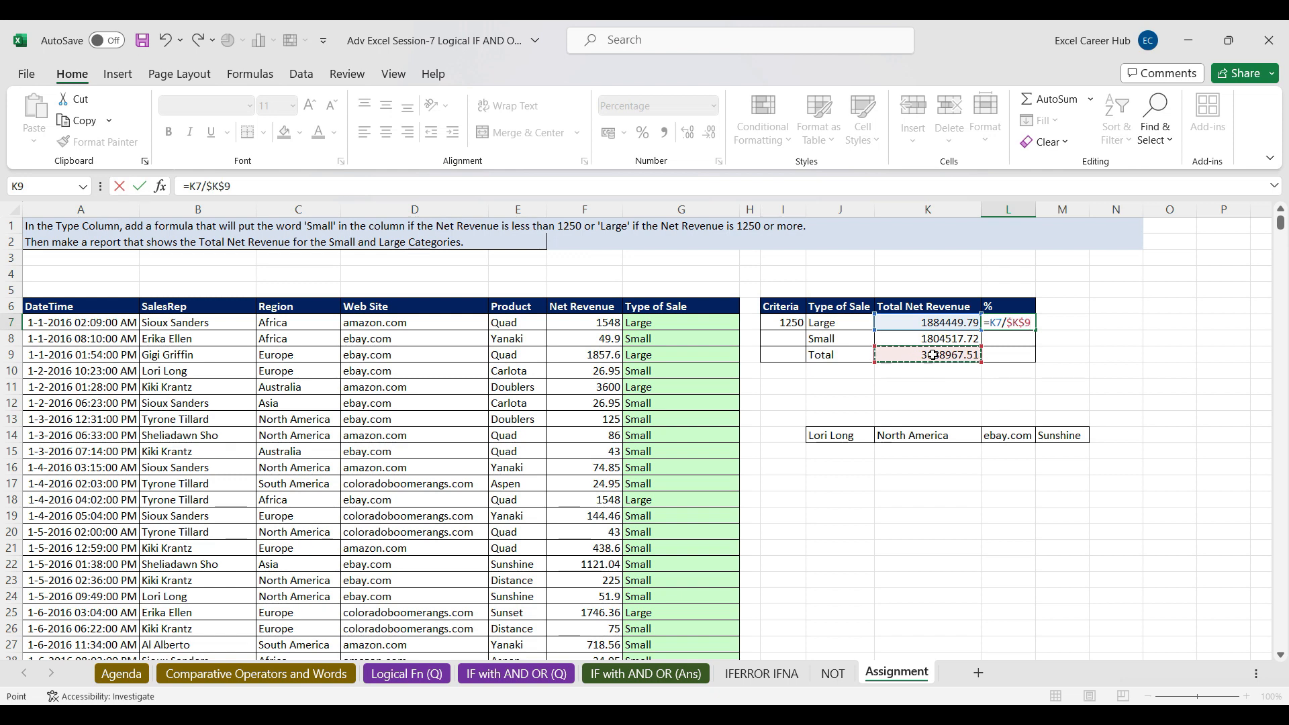
key(Return)
click(1029, 324)
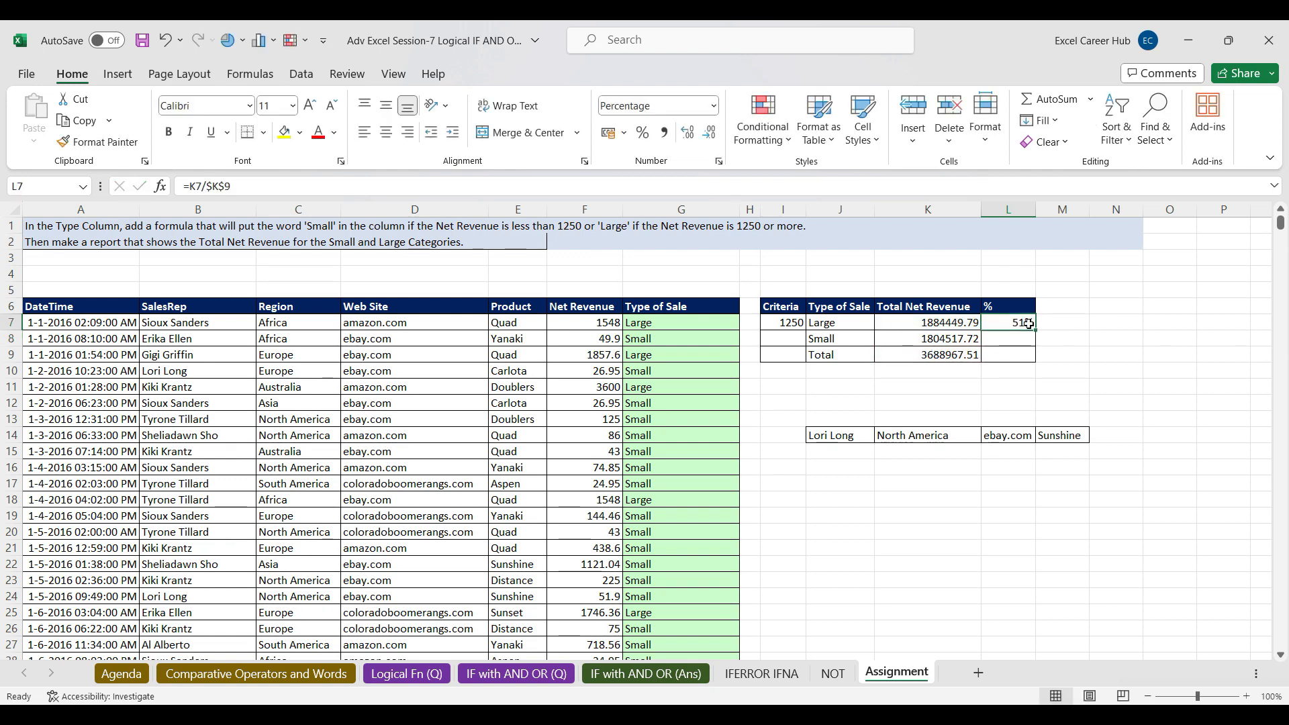
Step: Fill the percentage formula in L7 down through the Small and Total rows to L9
drag(1034, 331, 1023, 358)
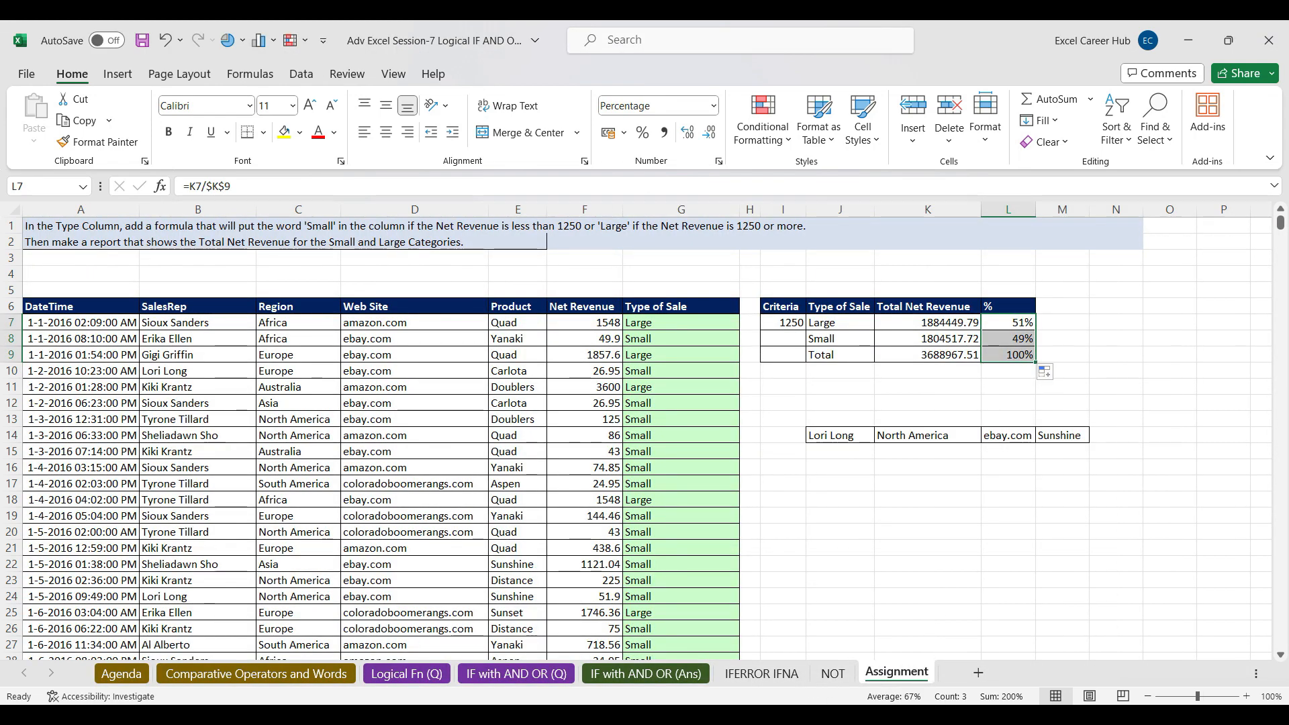
Step: Switch to the Google Meet call to read the participants' in-call messages, and return to the workbook
mouse_move(720, 715)
click(654, 634)
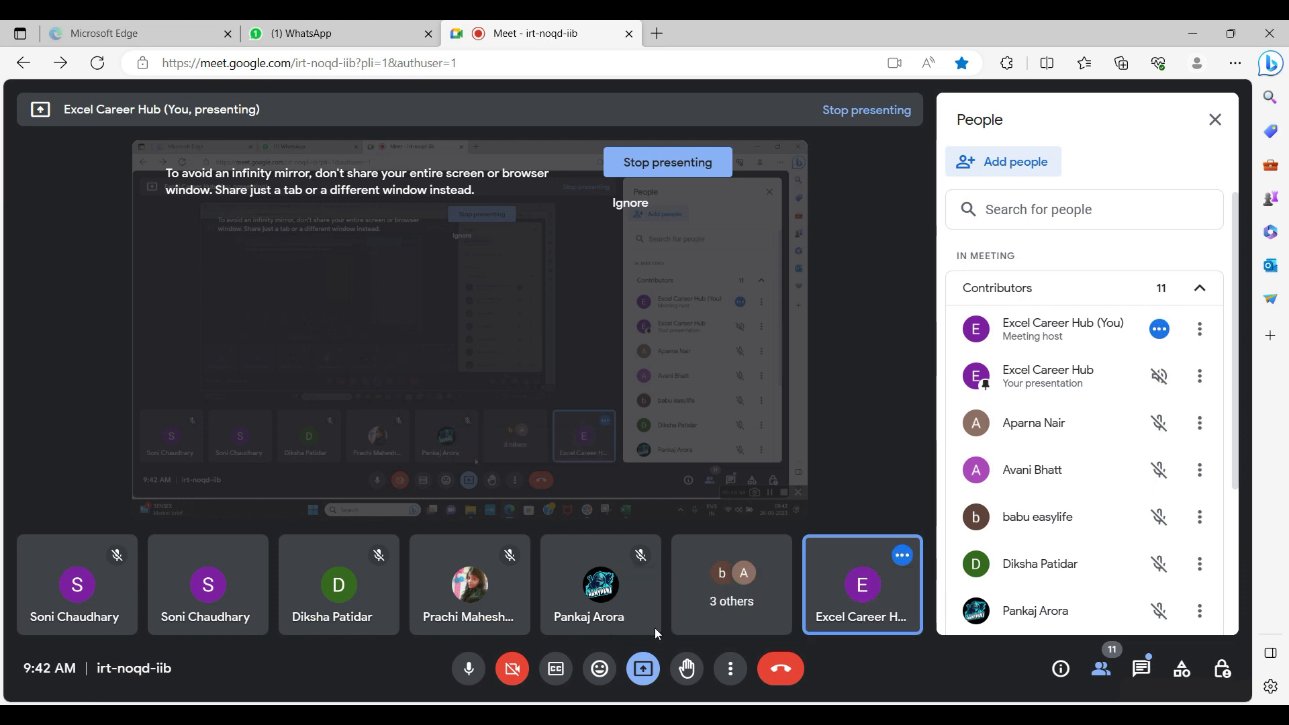
click(1143, 668)
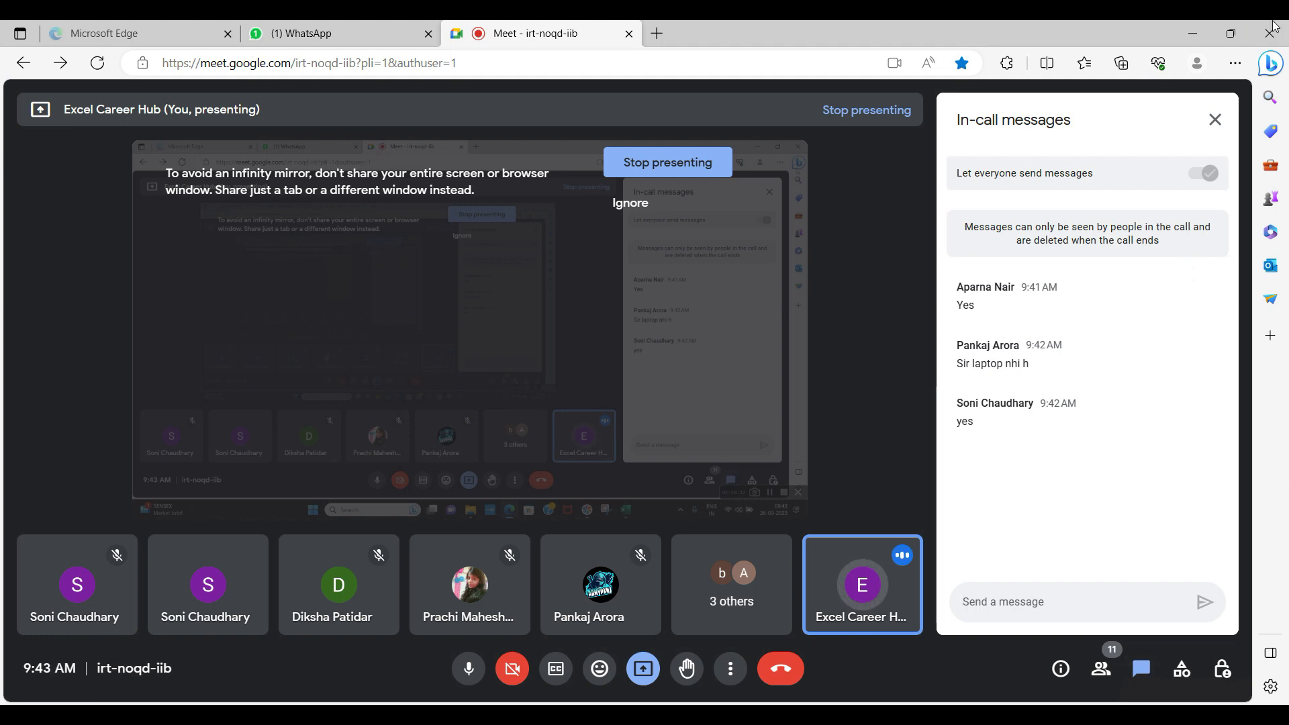
click(1193, 38)
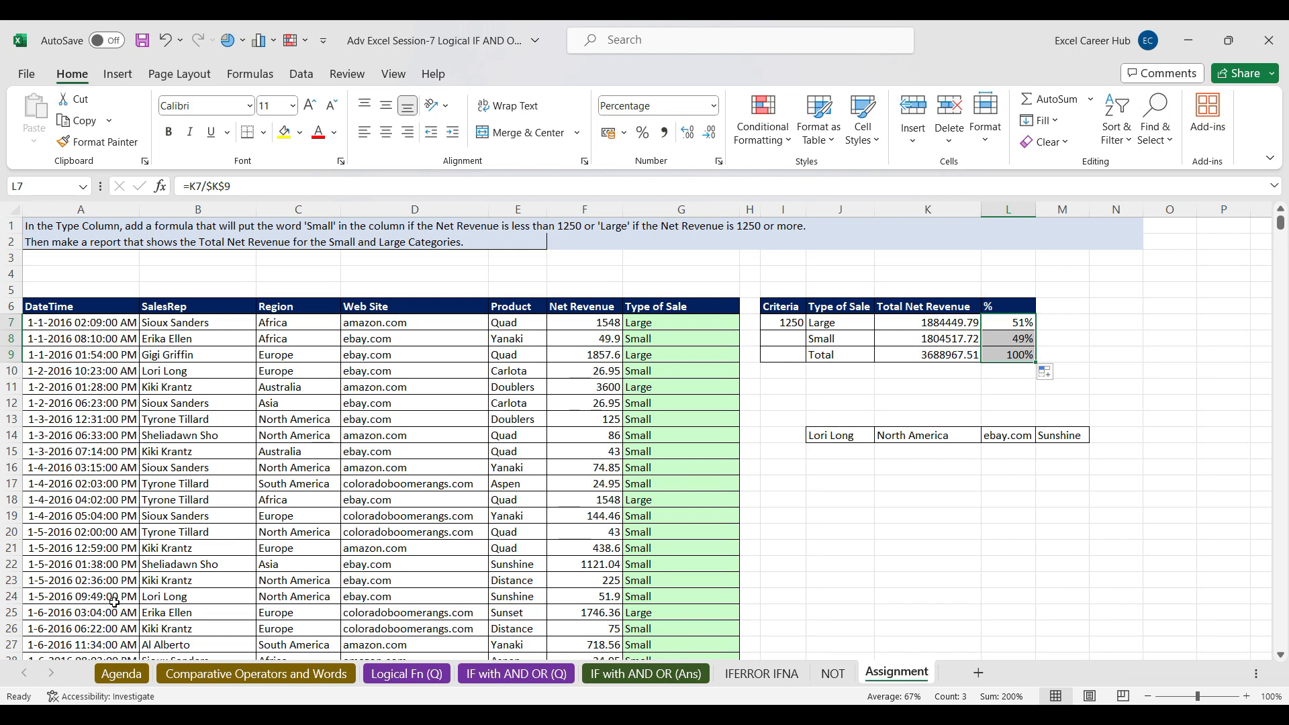
Step: Compare the record in B24:E24 with the lookup entries in J14:M14, and examine the extent of the SalesRep column
click(219, 597)
drag(219, 598, 512, 597)
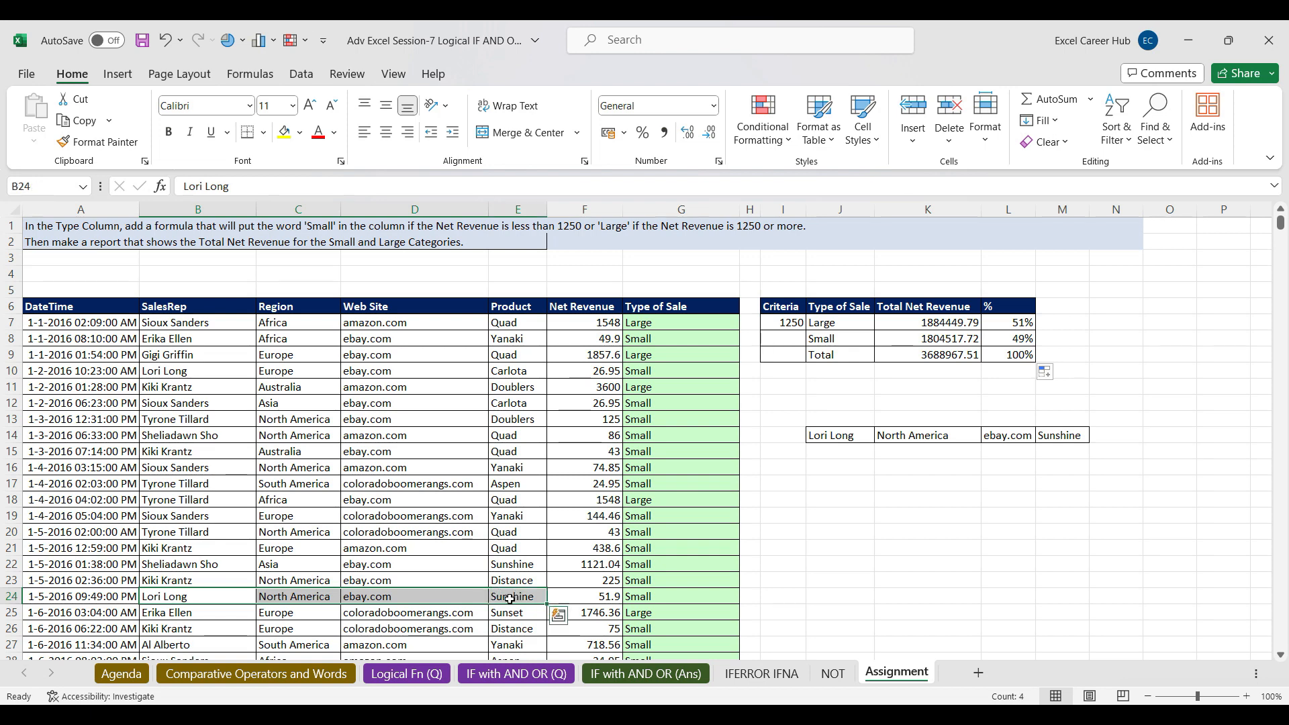
click(826, 437)
drag(826, 437, 1056, 431)
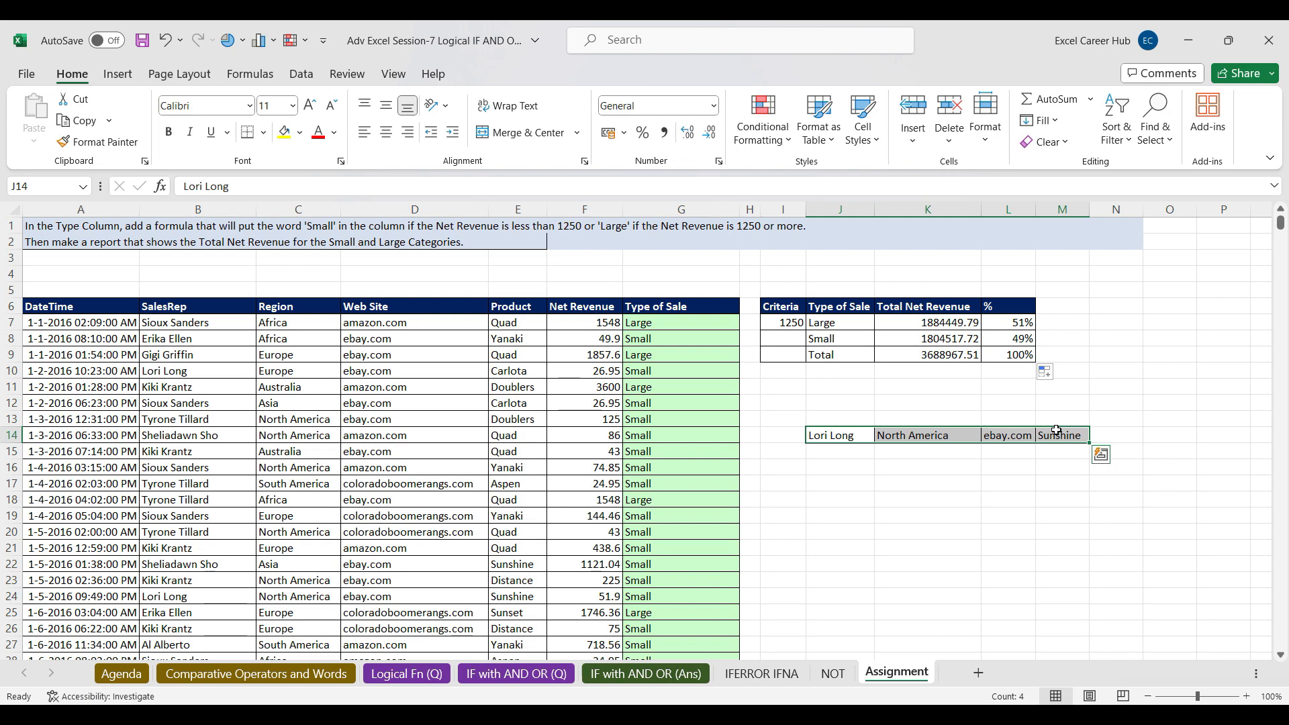
click(1061, 470)
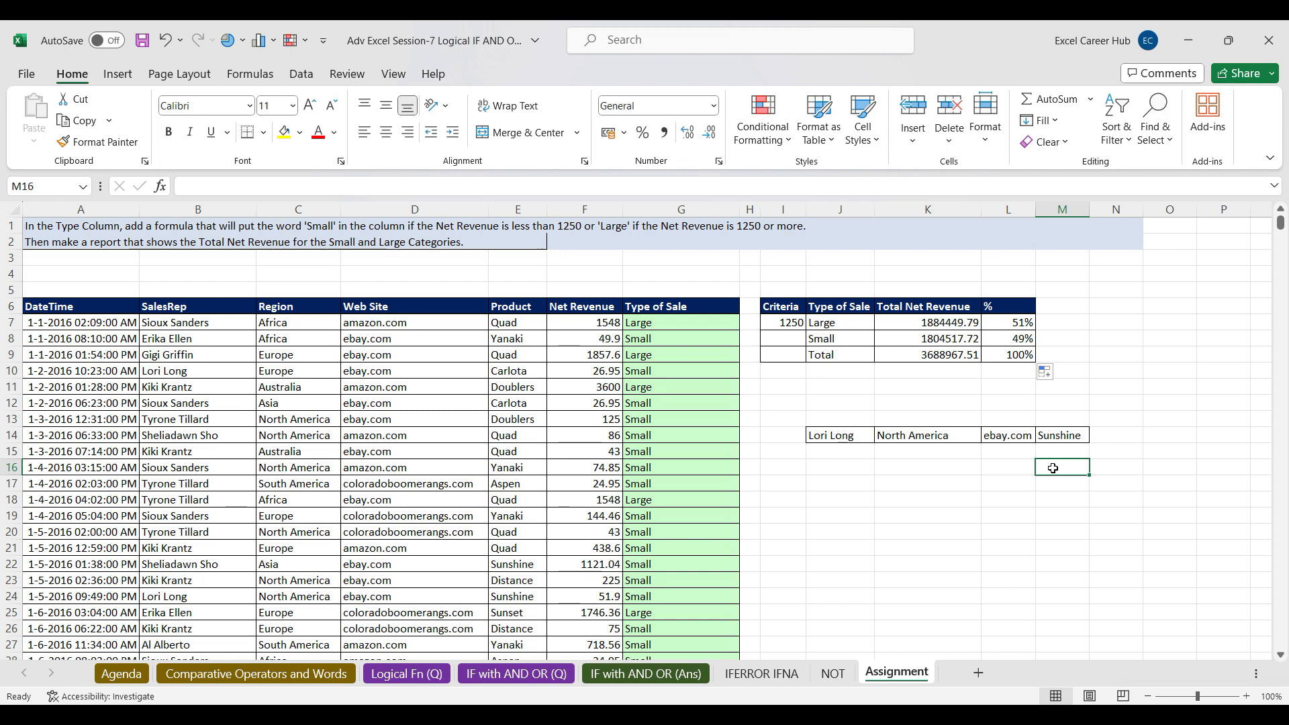
click(188, 324)
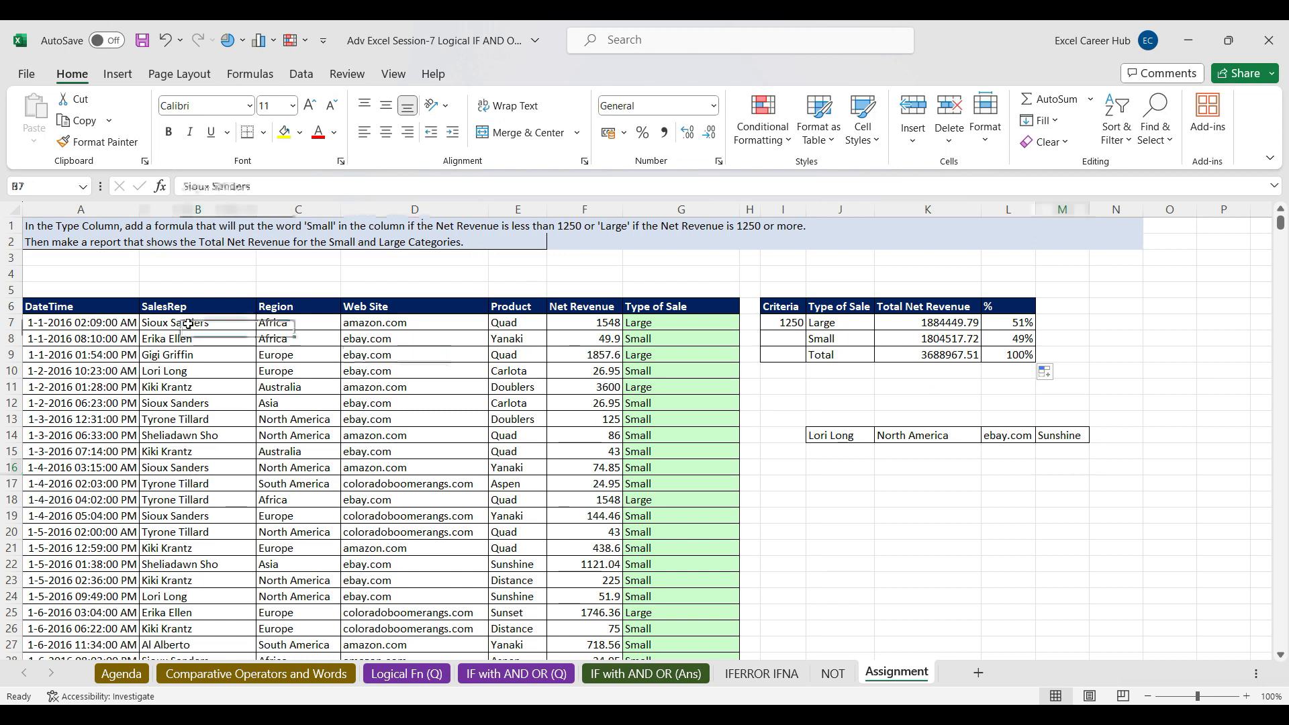
key(ctrl+shift+Down)
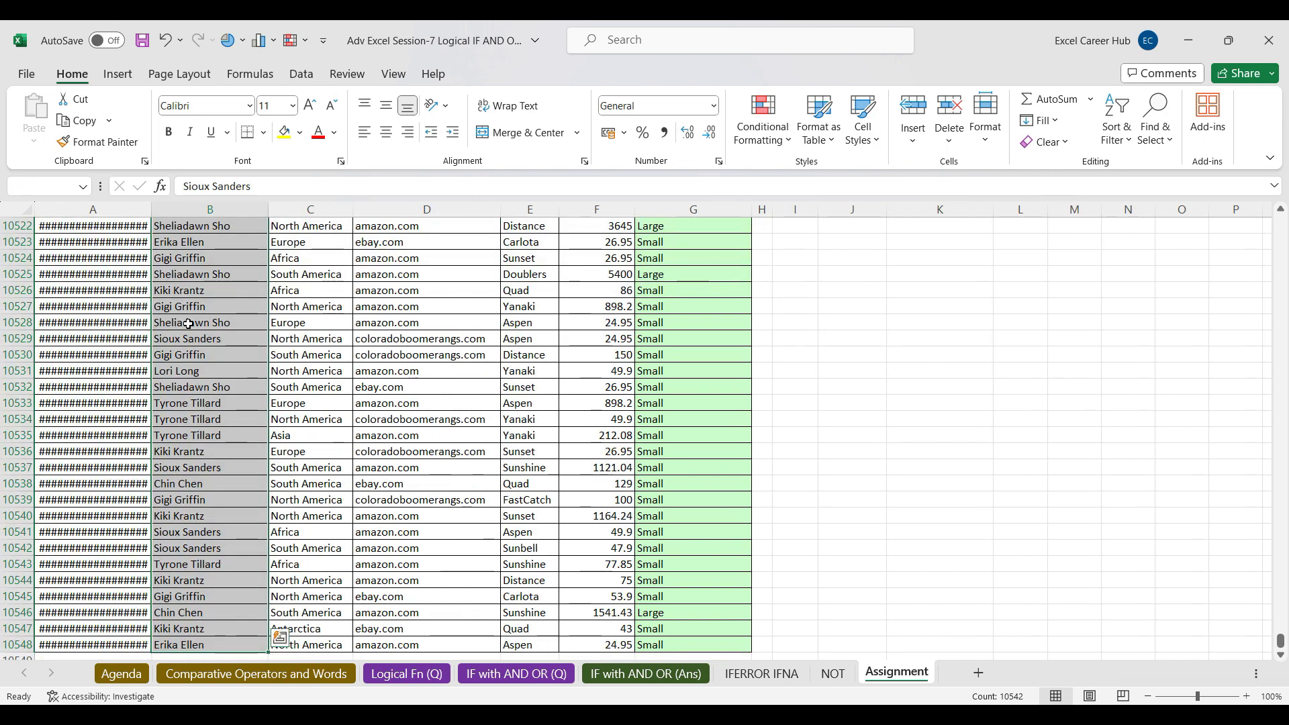
key(ctrl+Up)
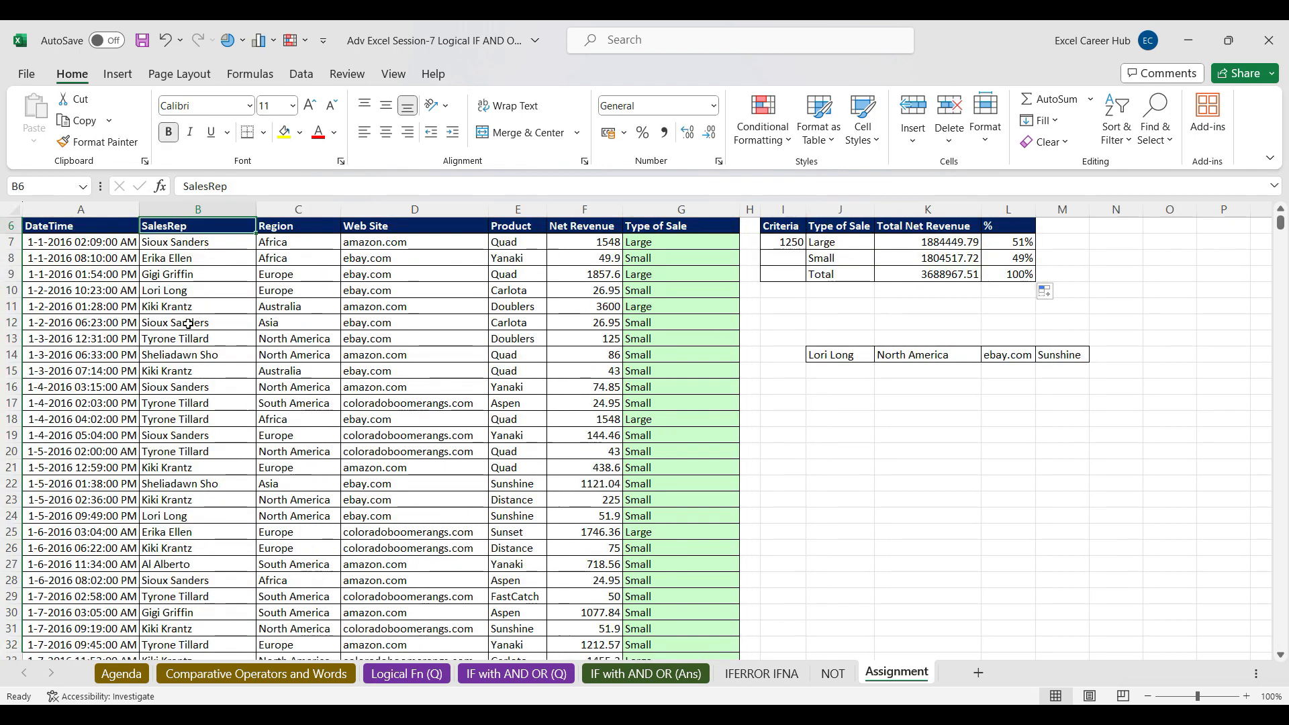
click(660, 424)
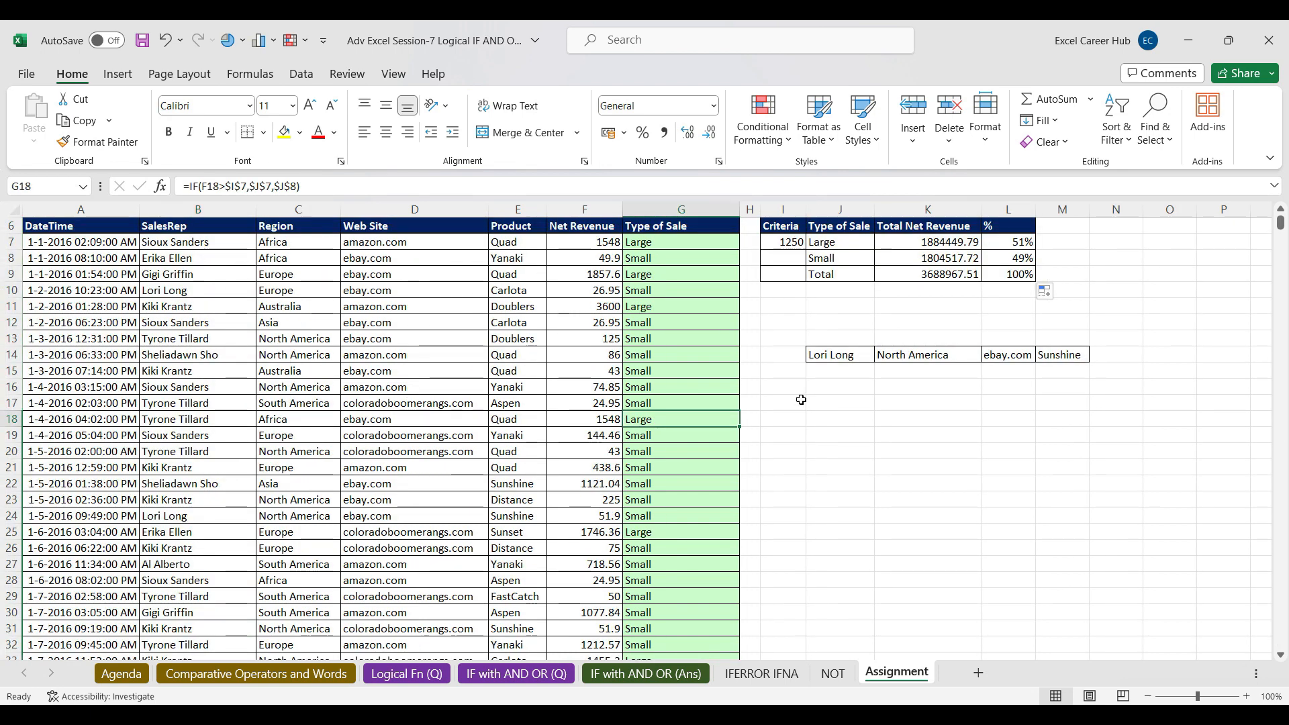
click(1054, 385)
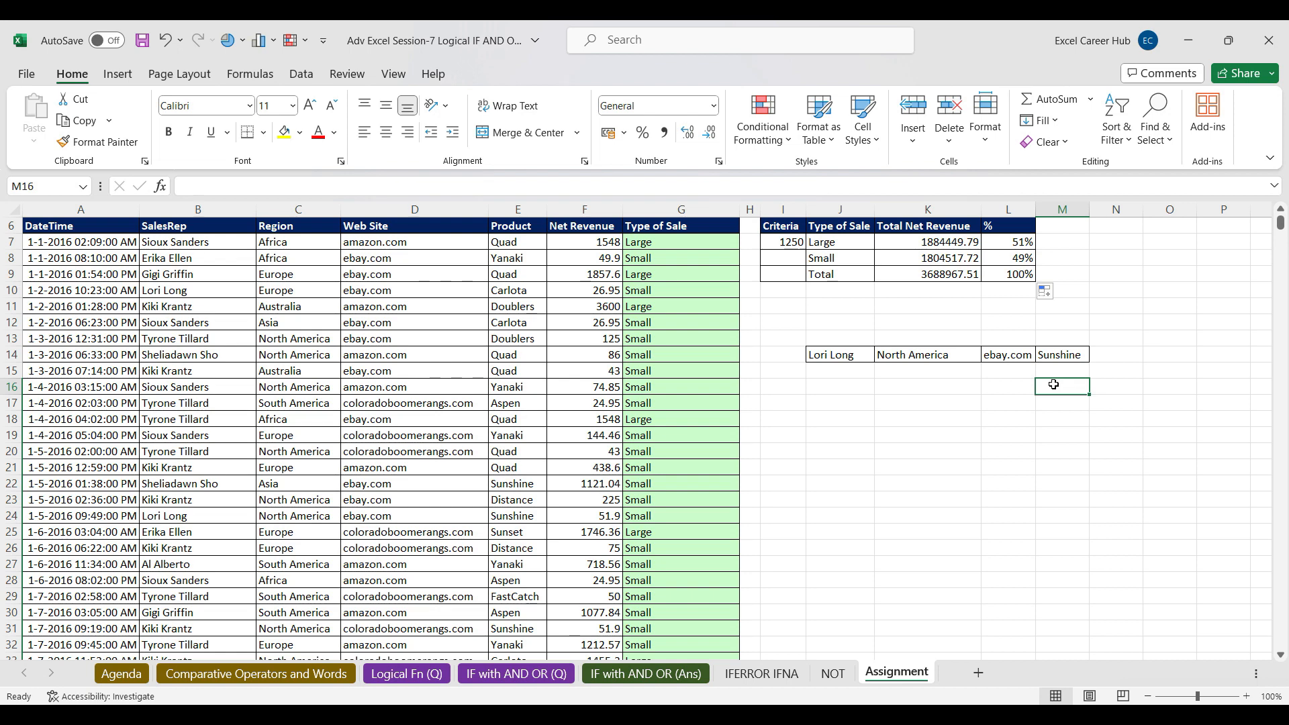
Step: Check the Google Meet chat for new participant replies and go back to the Excel assignment sheet
key(alt+Tab)
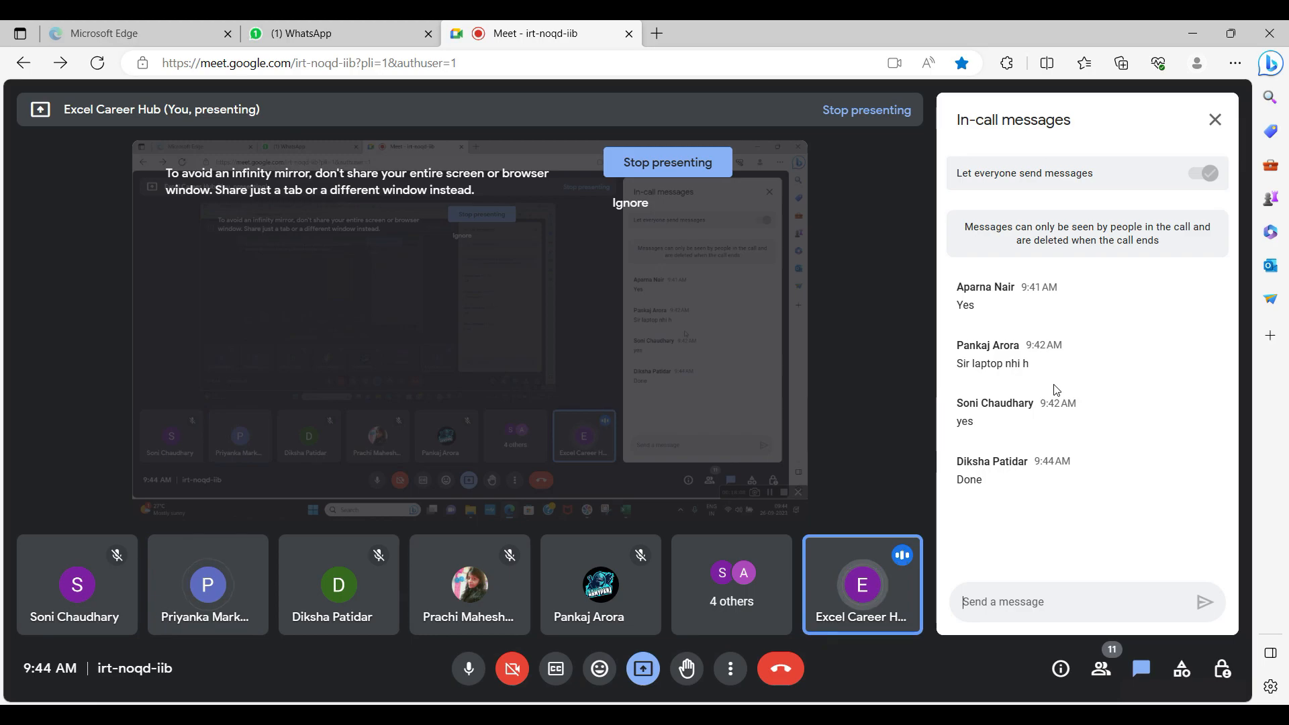
key(alt+Tab)
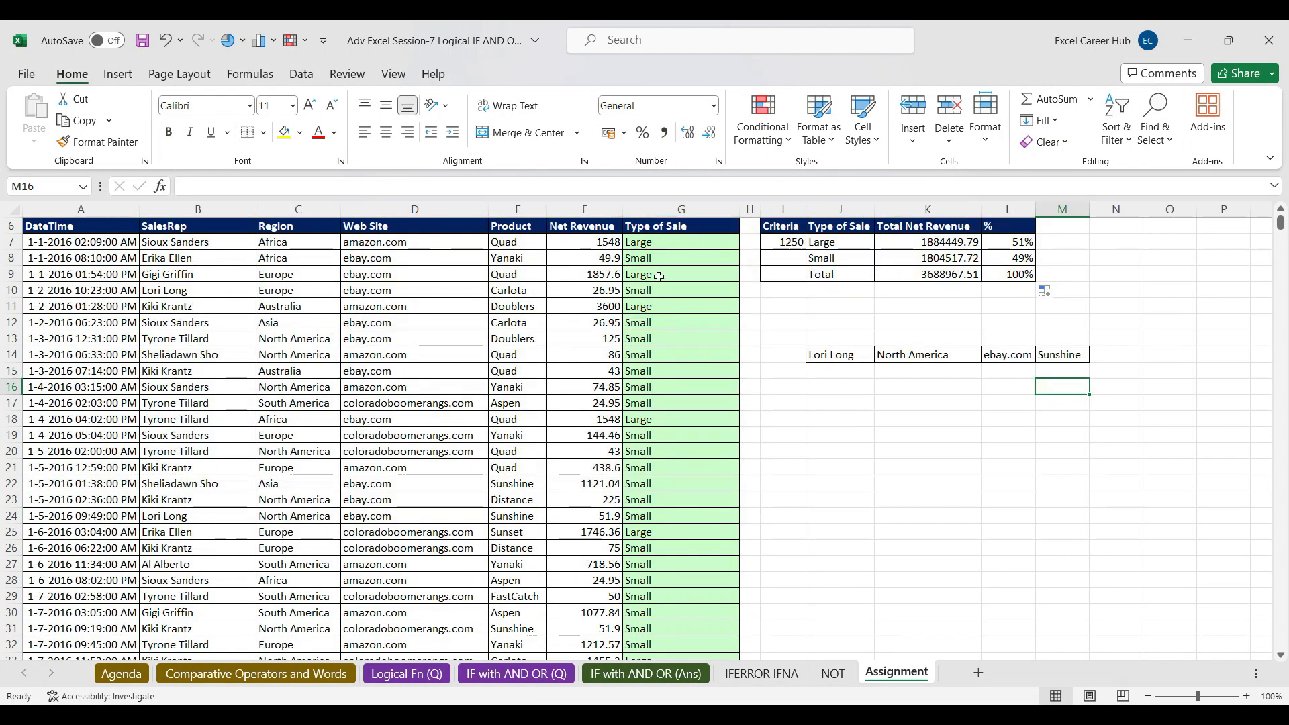
Step: Clear the Type of Sale formulas in G7:G10548 and undo the deletion
click(656, 242)
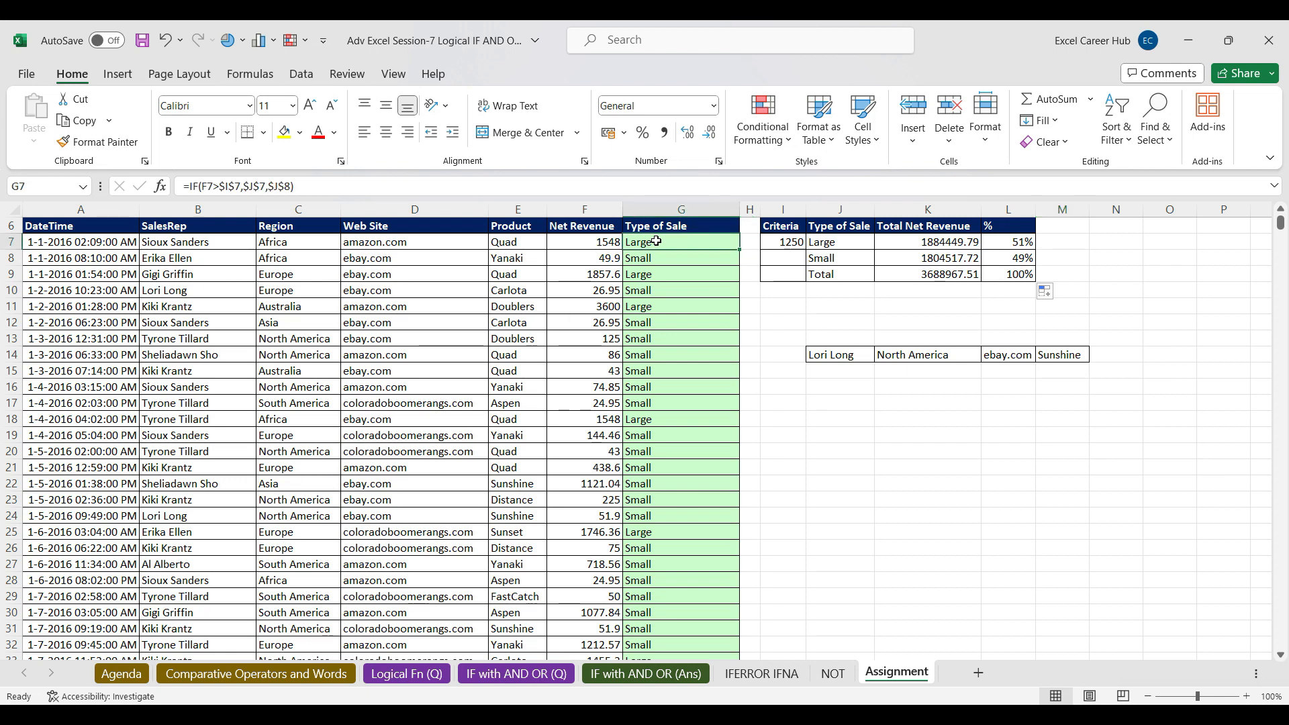
key(ctrl+shift+Down)
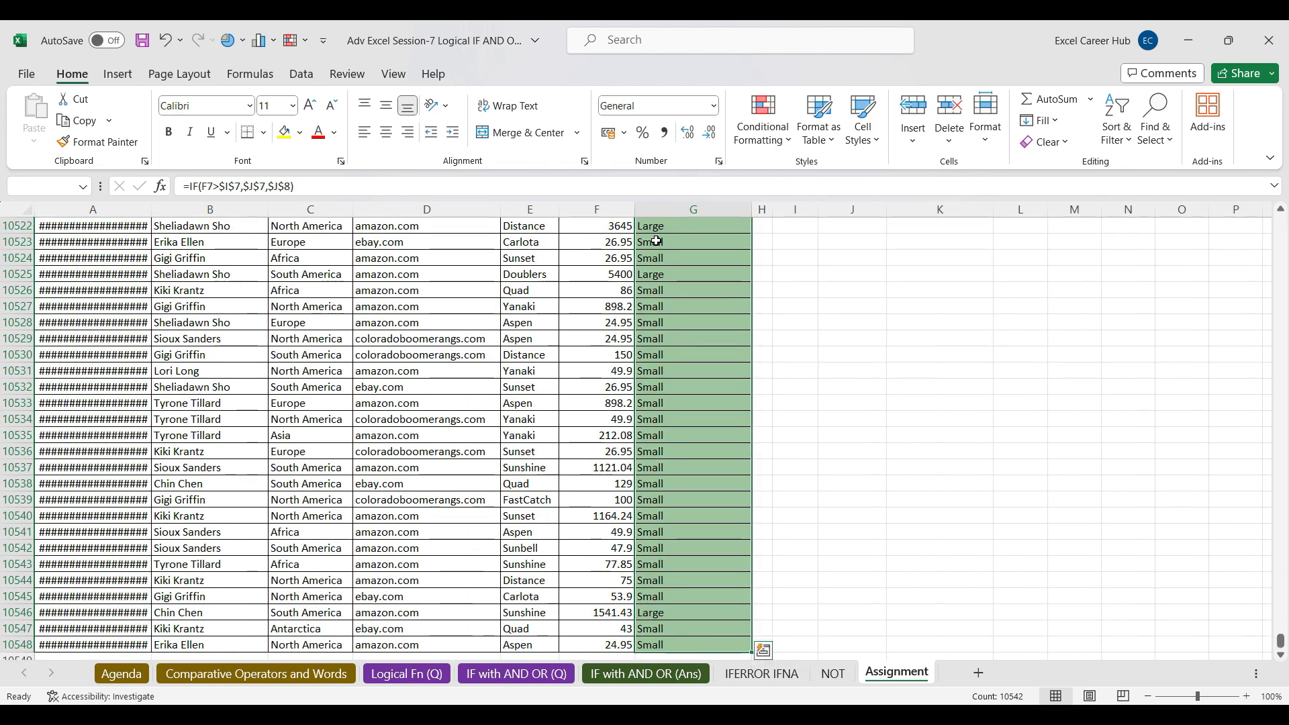
key(Delete)
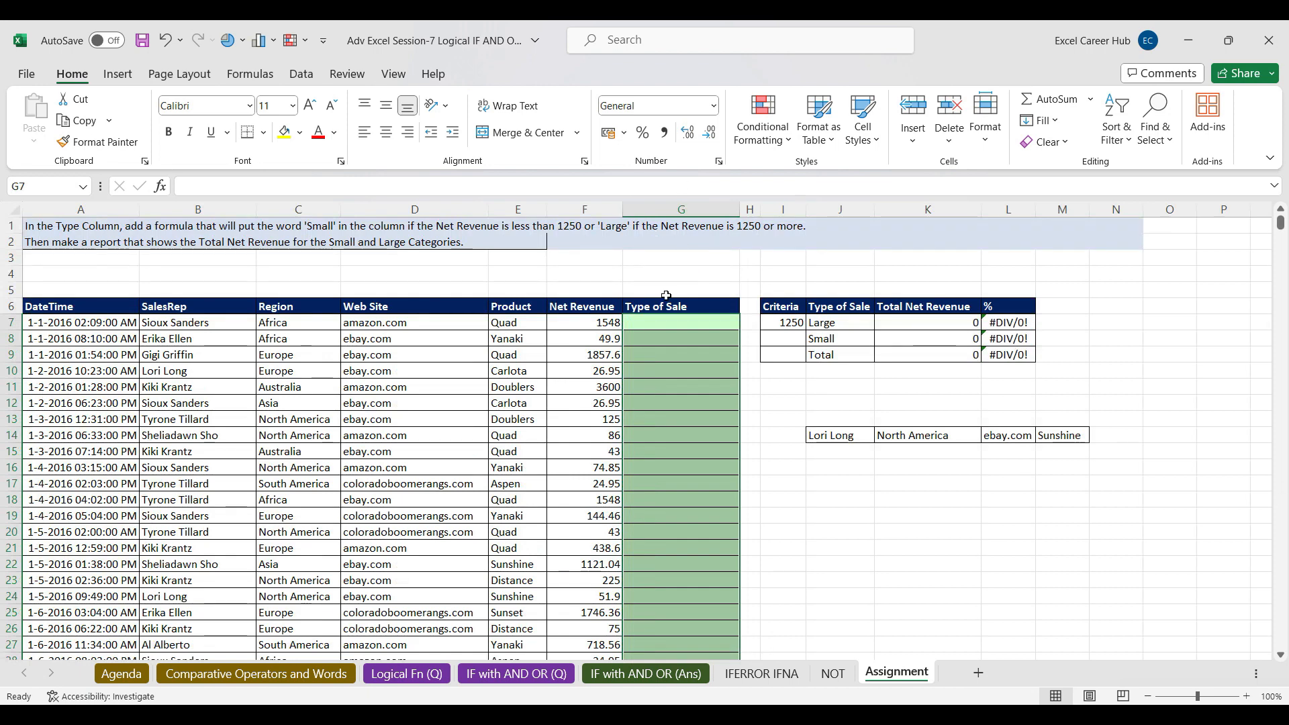
key(ctrl+z)
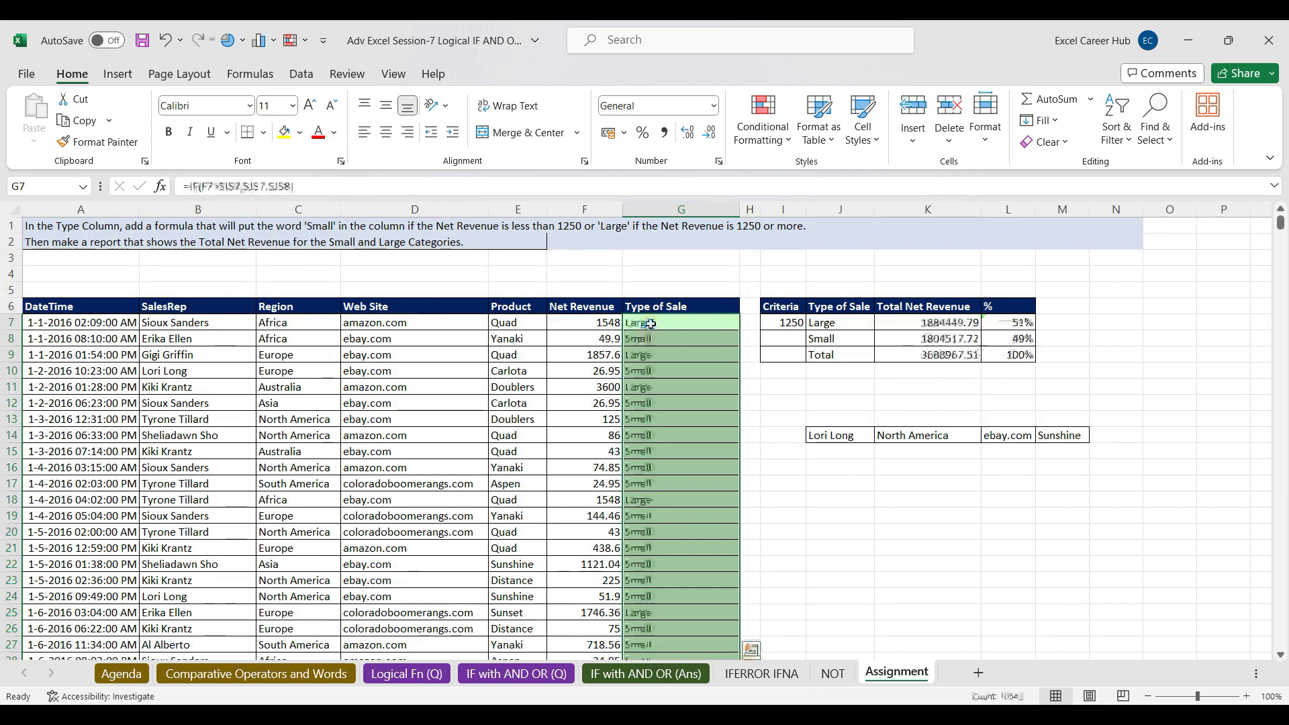
Step: Clear the Total Net Revenue formulas for Large, Small and Total in K7:K9
drag(952, 315, 952, 353)
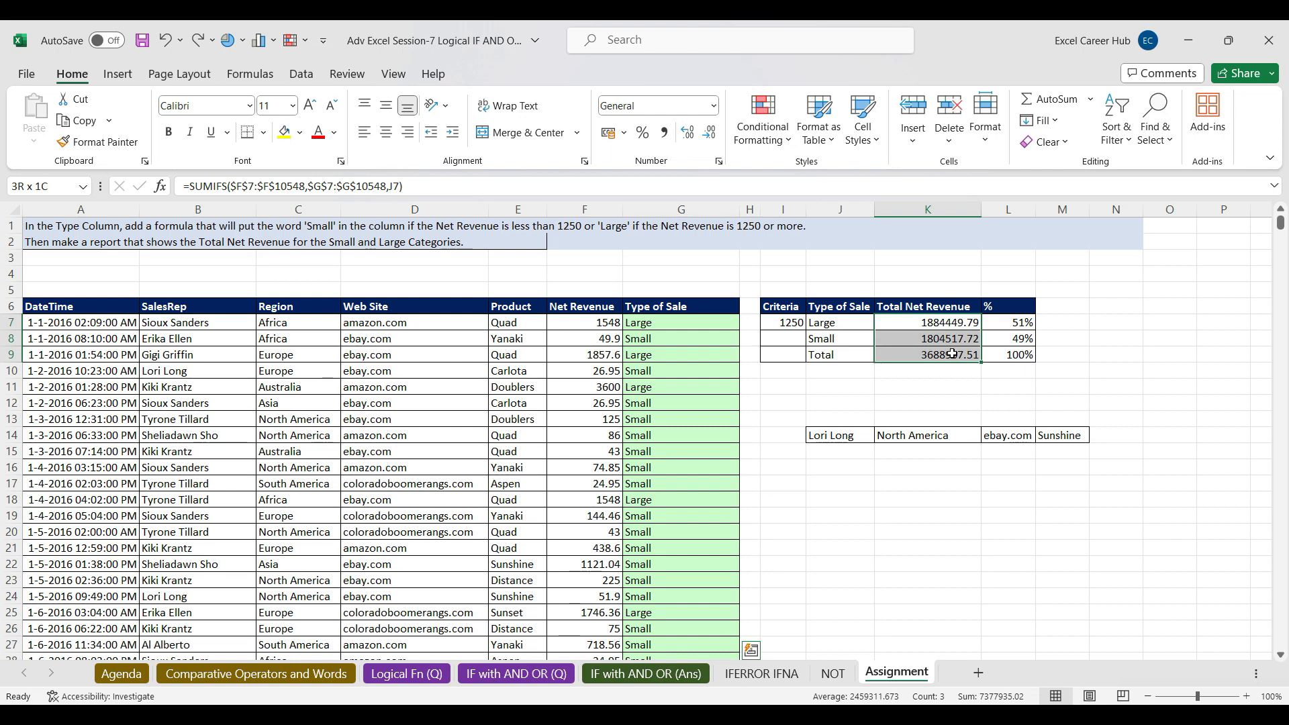
key(Delete)
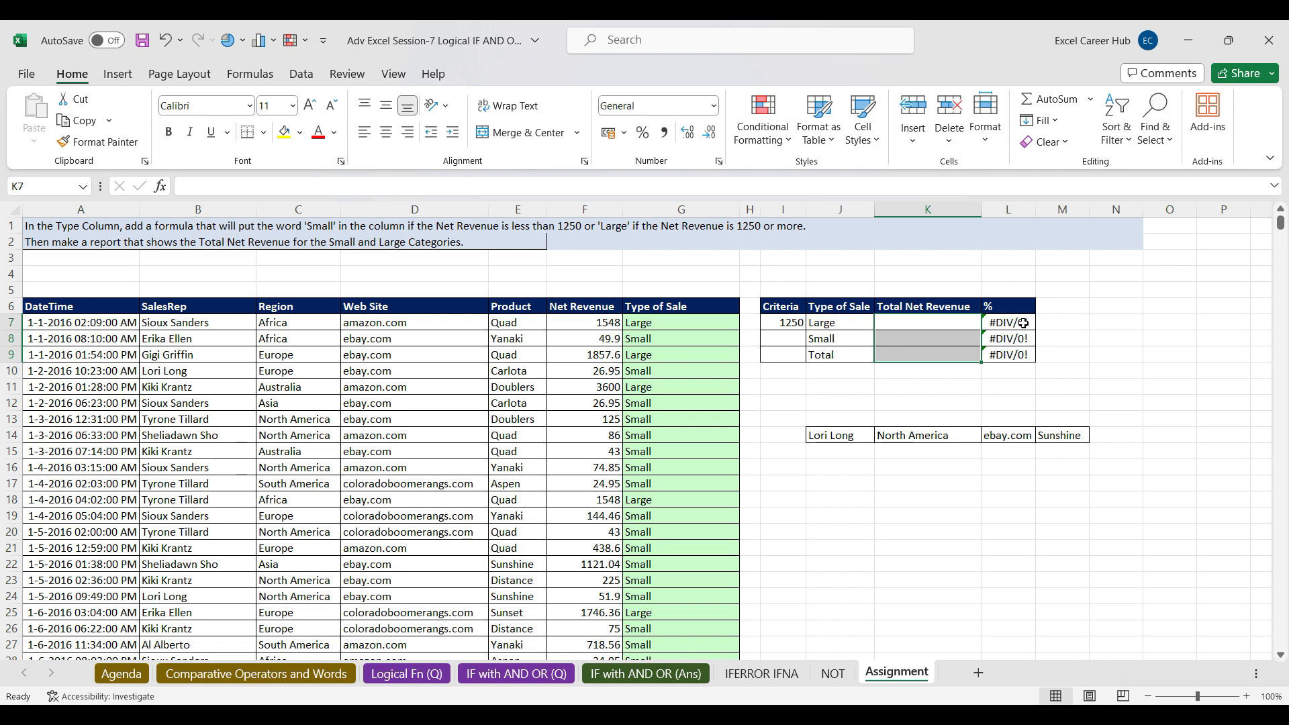
Step: Examine how the Net Revenue values in column F relate to the Type of Sale classifications in column G
drag(604, 322, 584, 593)
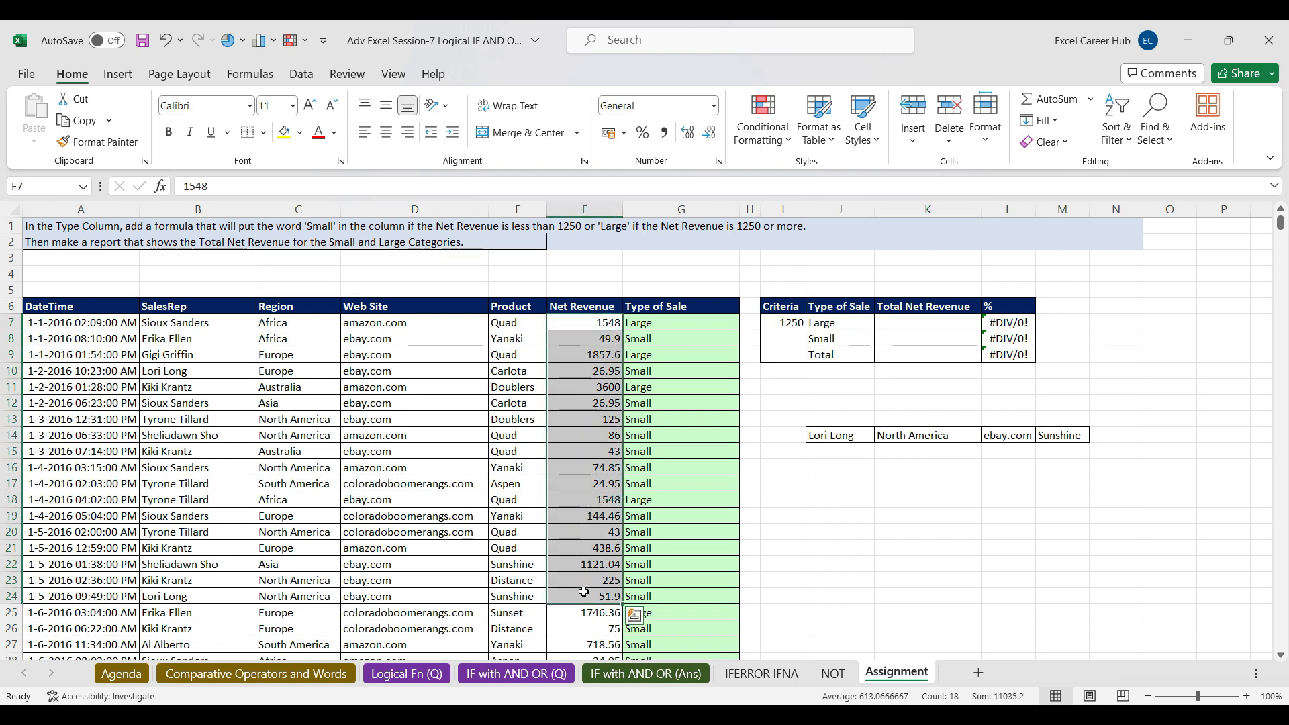
click(655, 325)
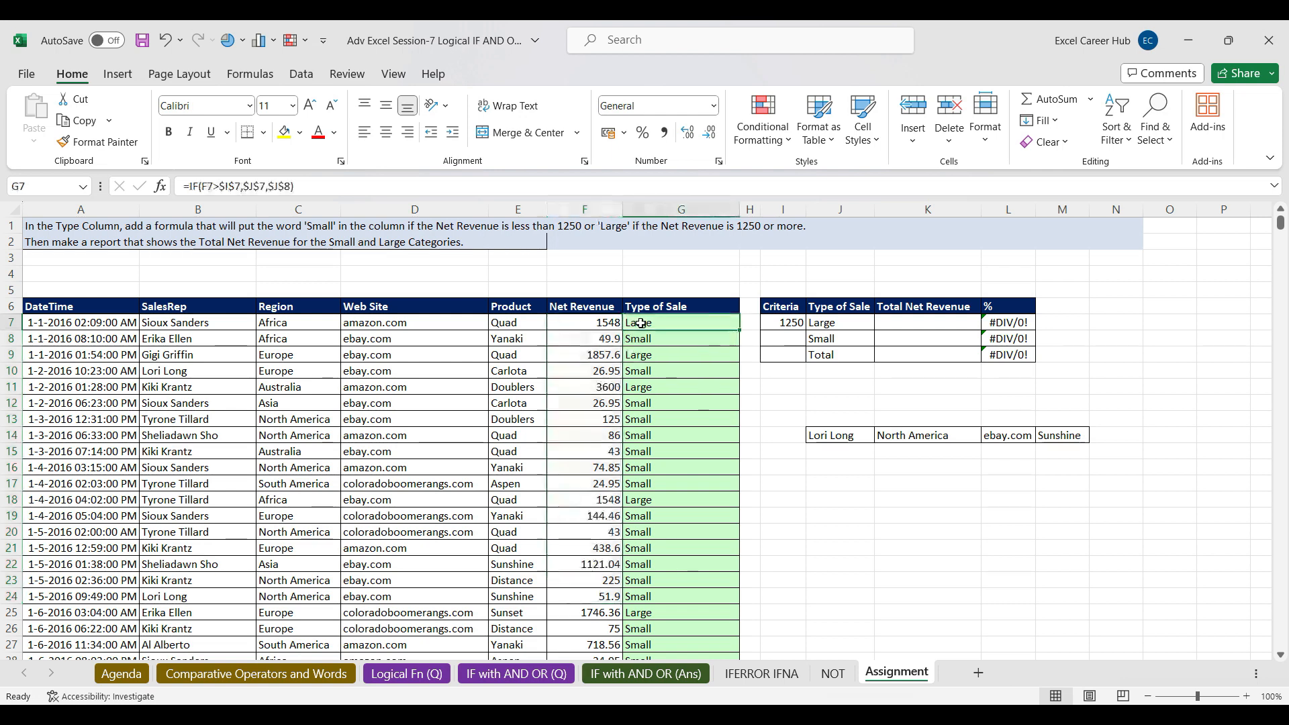
click(610, 323)
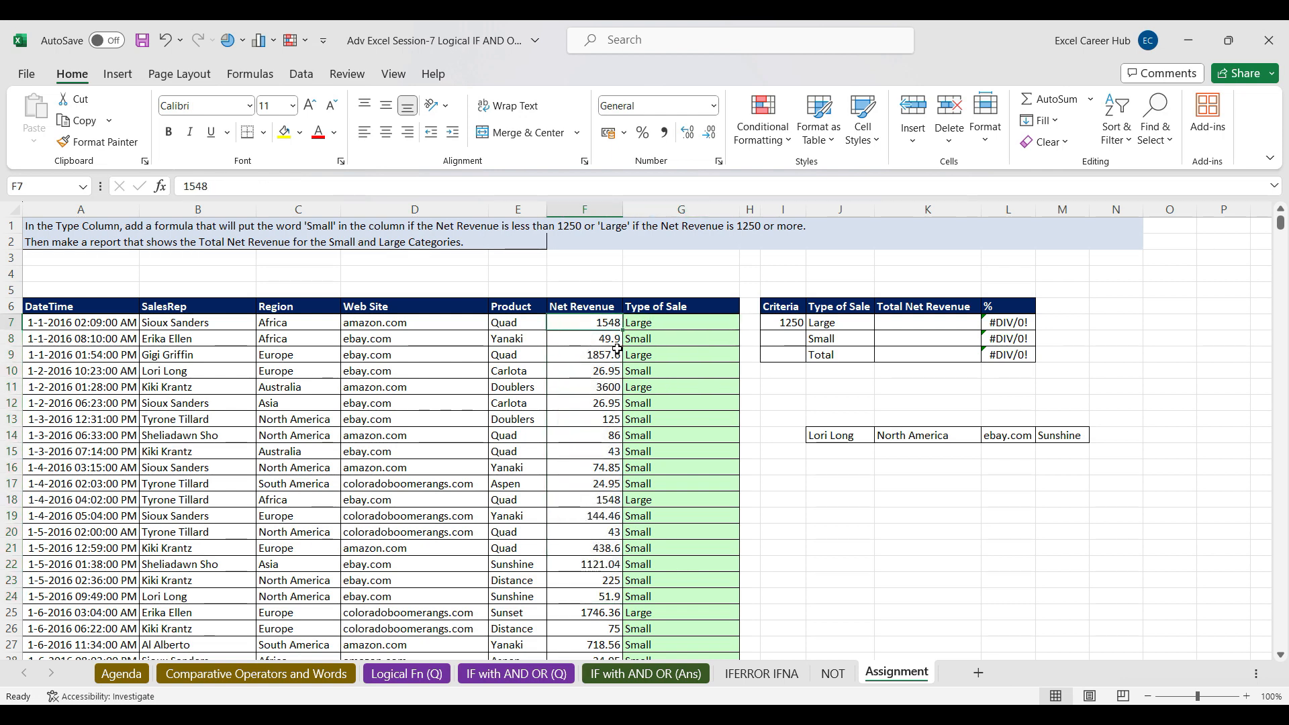
click(641, 357)
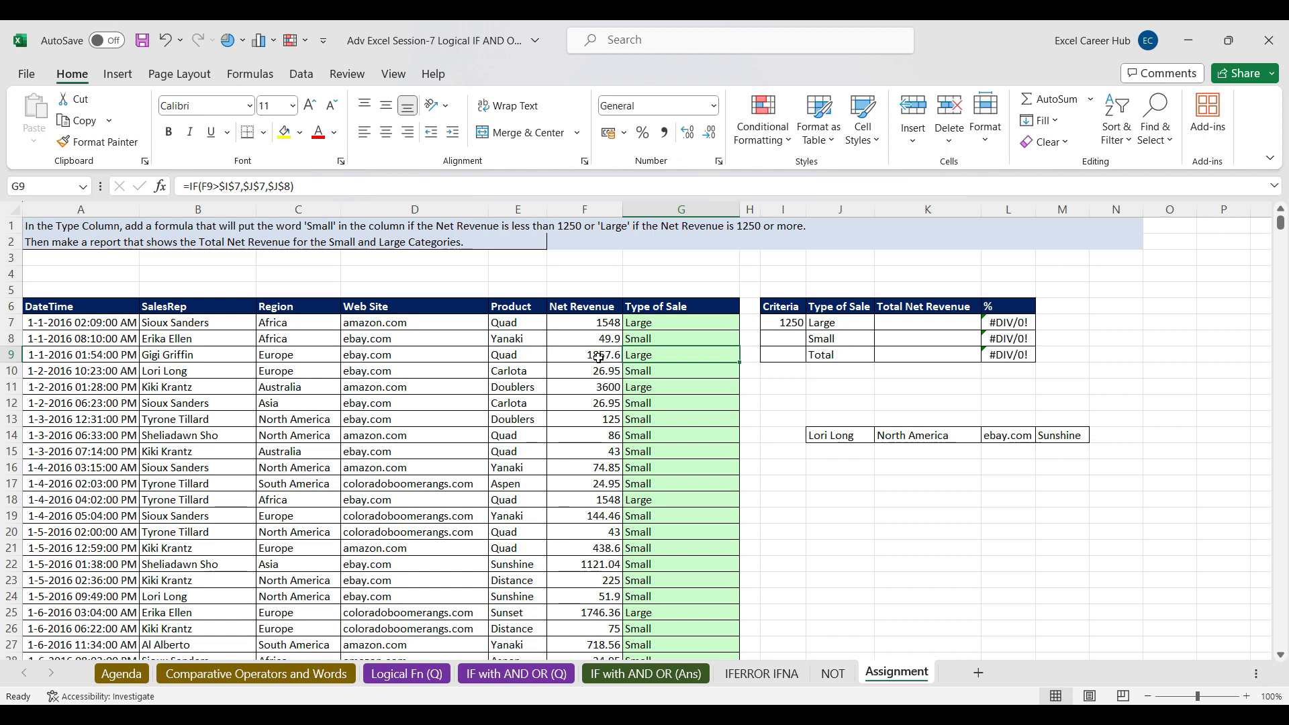
drag(655, 306, 672, 564)
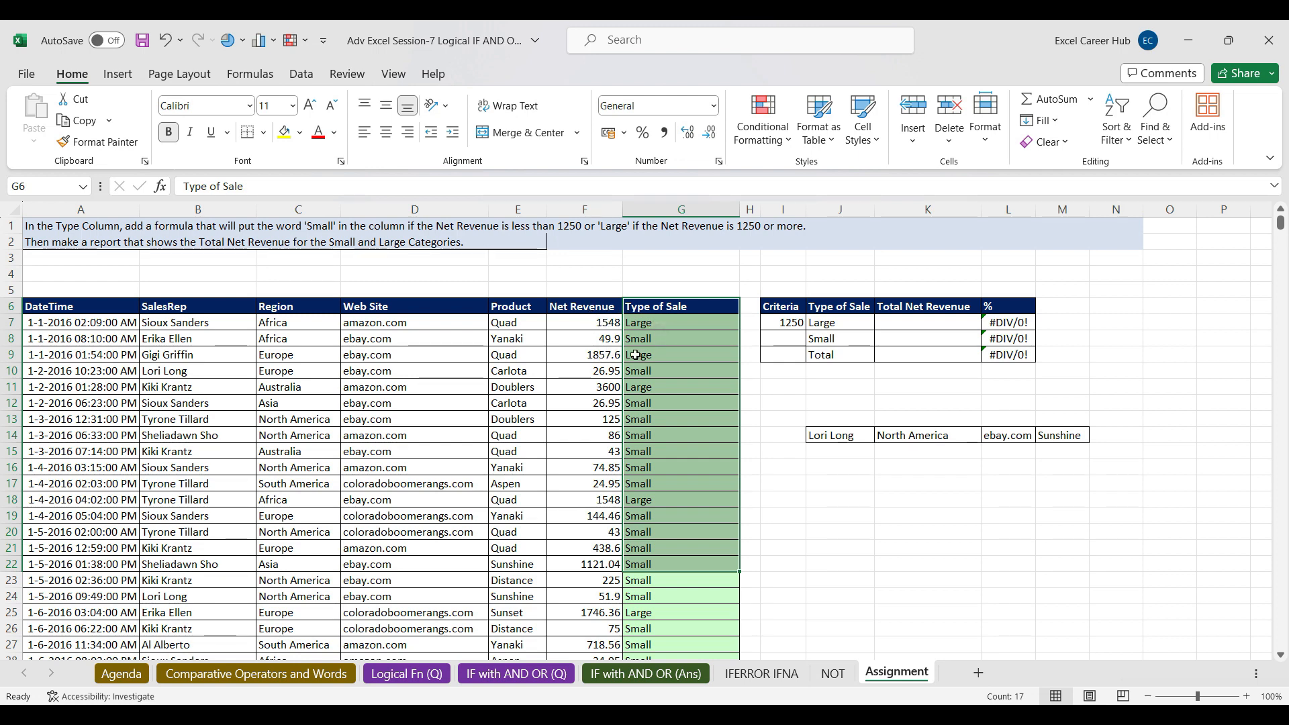
Step: Begin a SUMIFS function in K7 using the Function Arguments dialog, with $F$7:$F$10548 as the absolute sum range
click(895, 319)
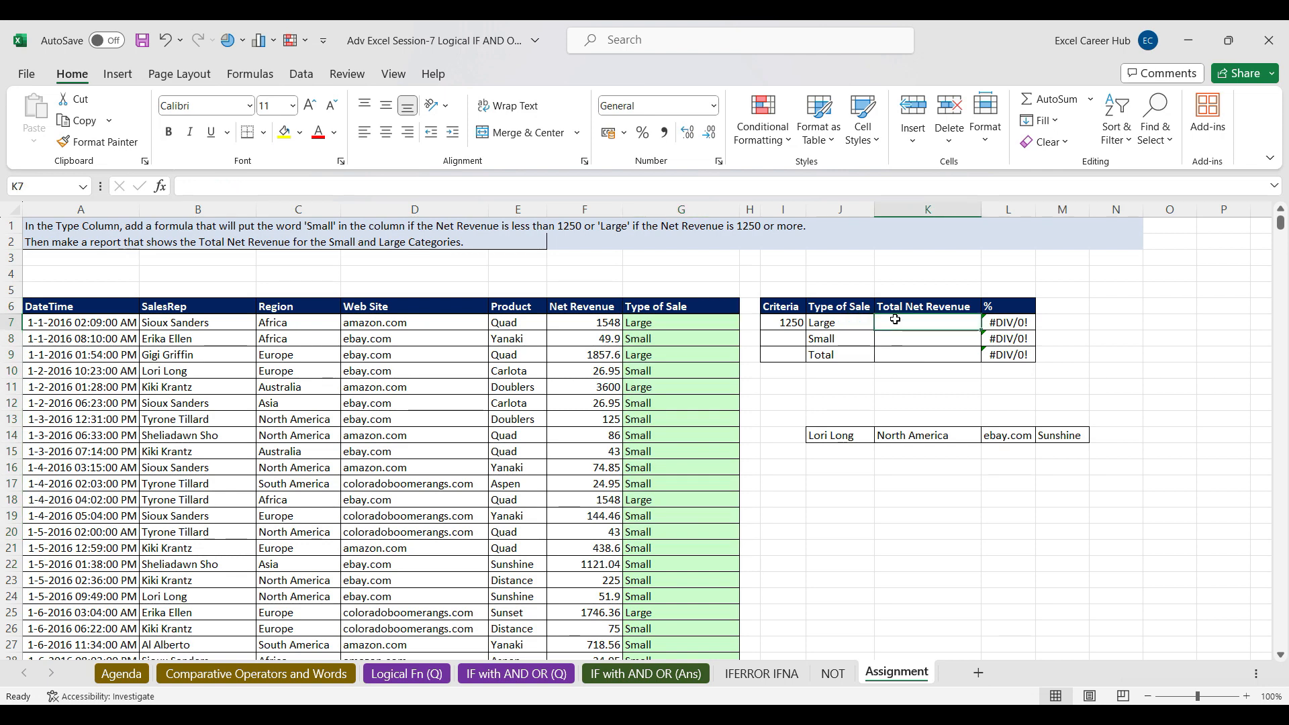
text(=sumifs)
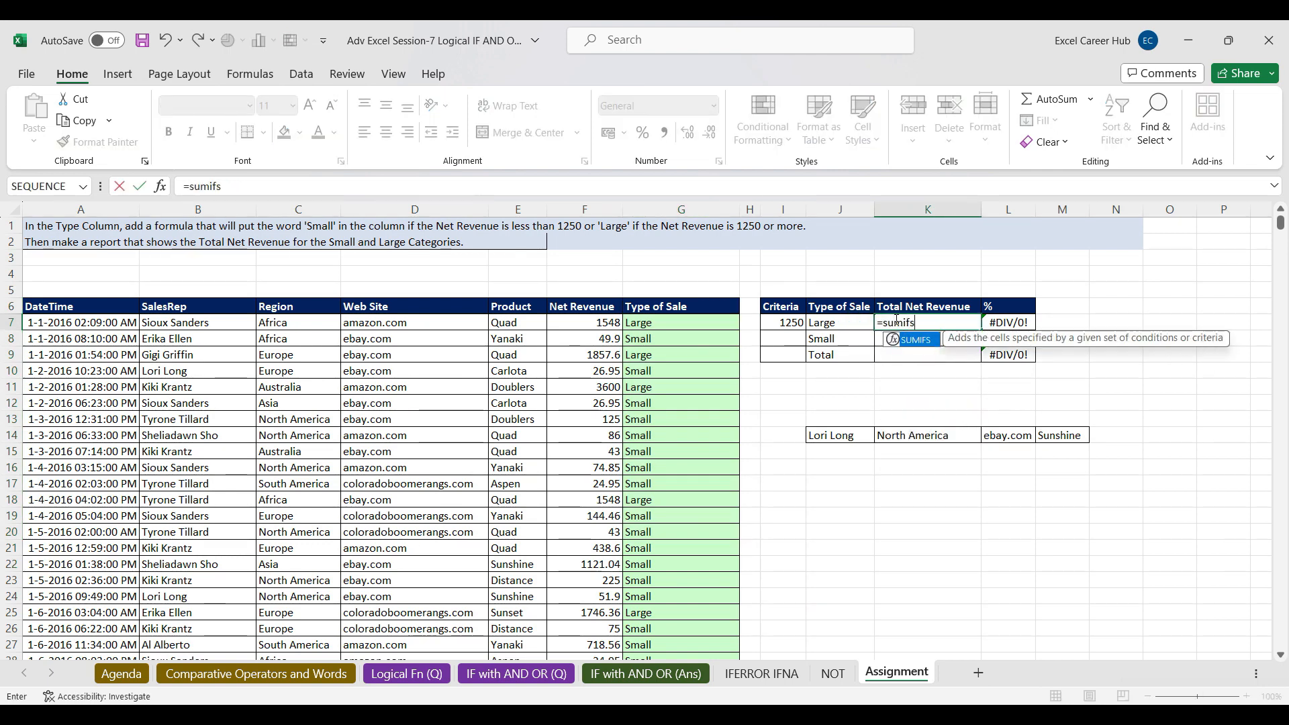
key(Tab)
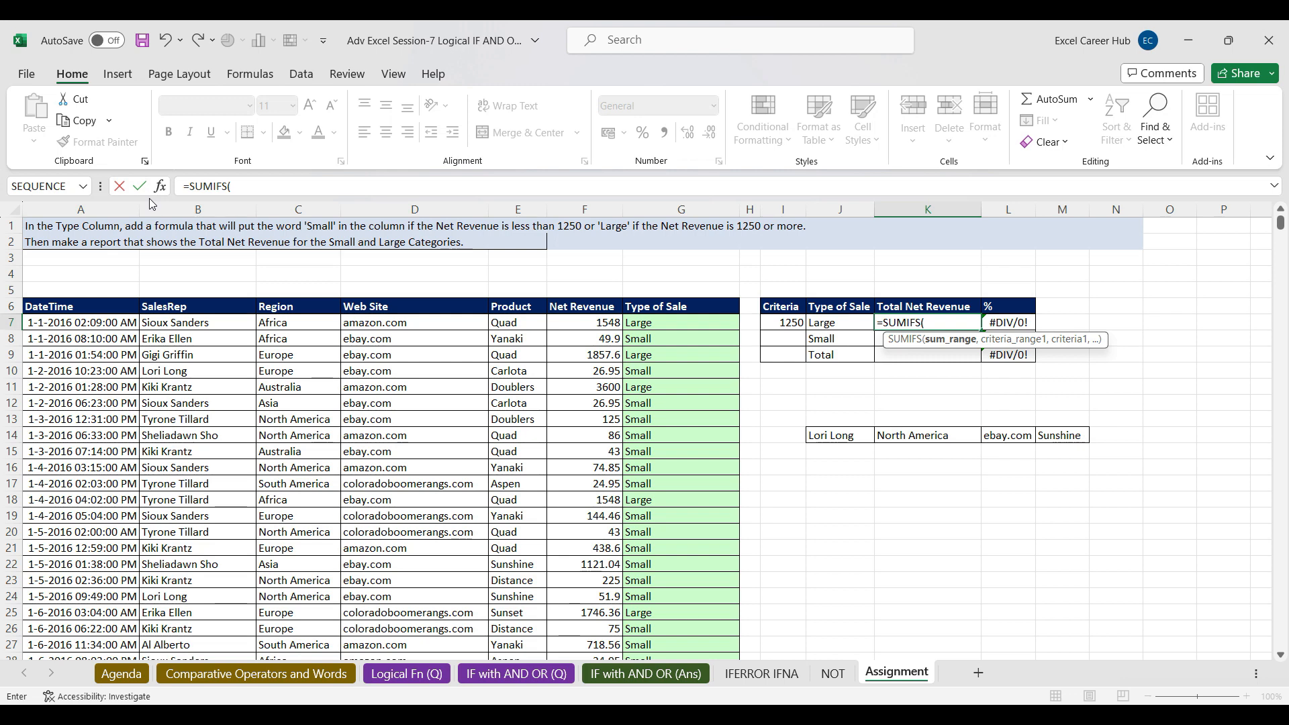
click(169, 187)
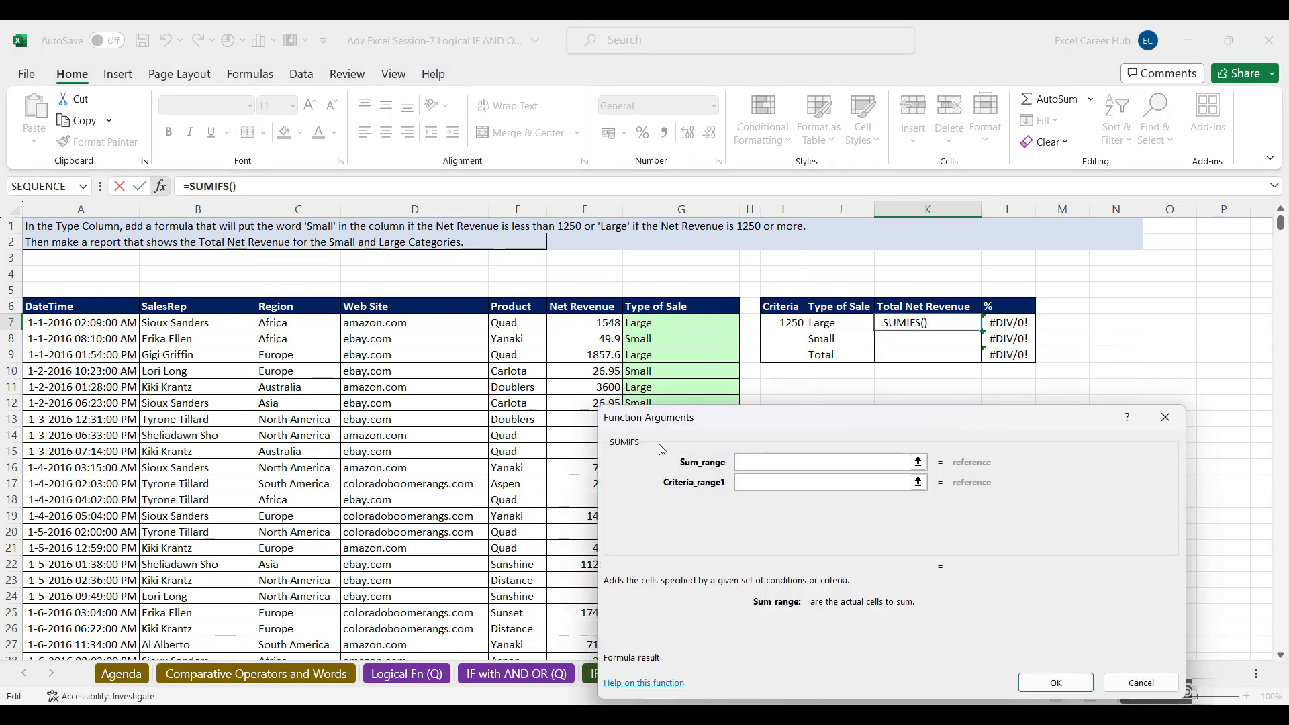
drag(839, 435, 1027, 422)
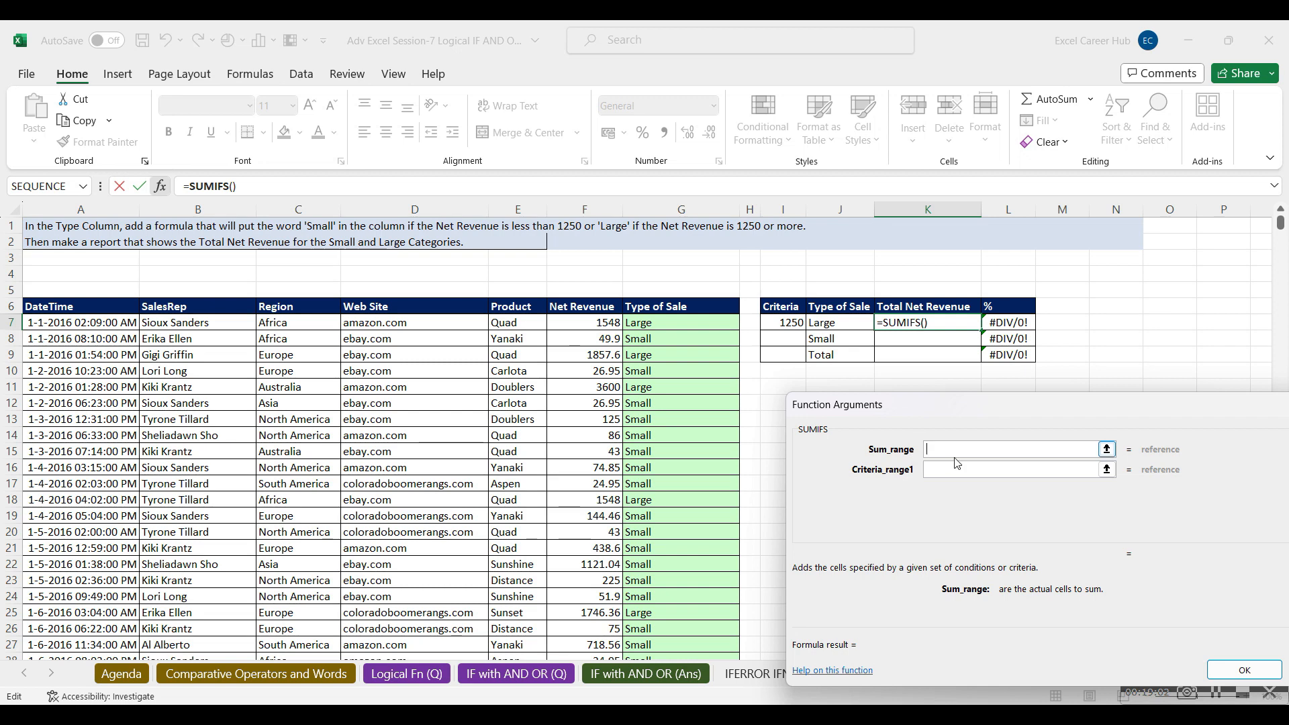
click(578, 321)
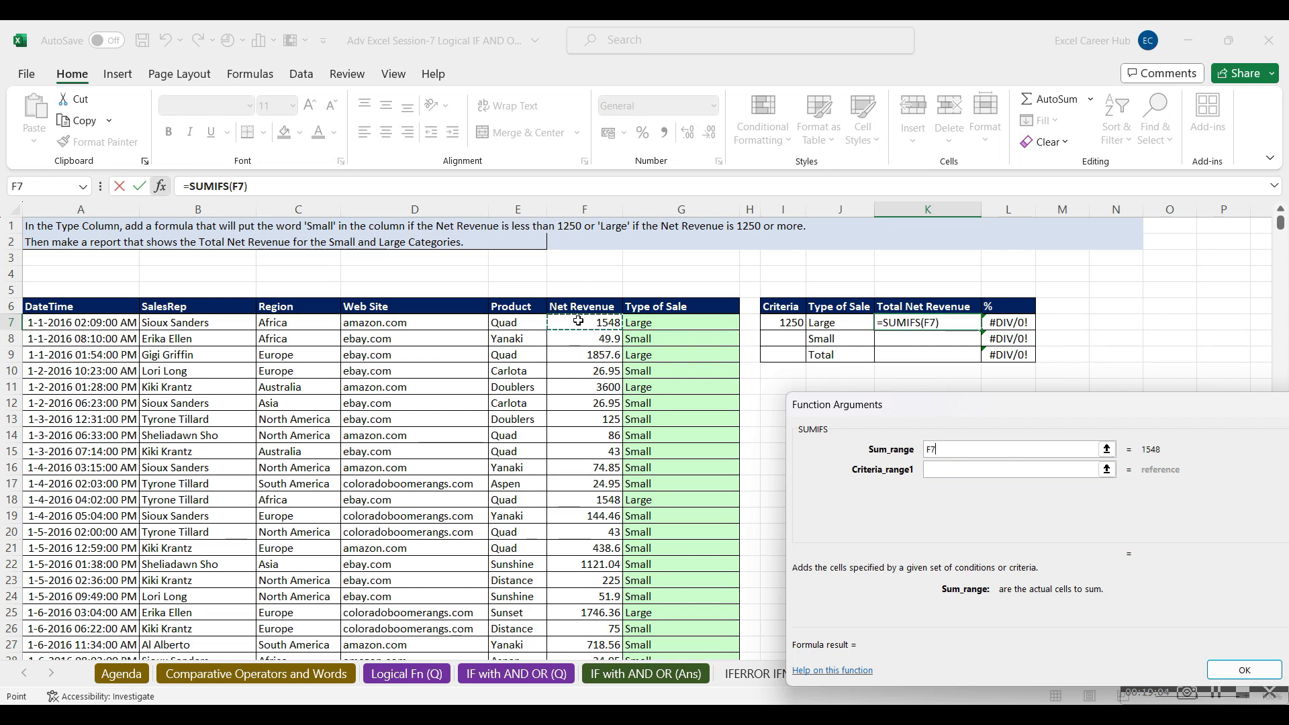
key(ctrl+shift+Down)
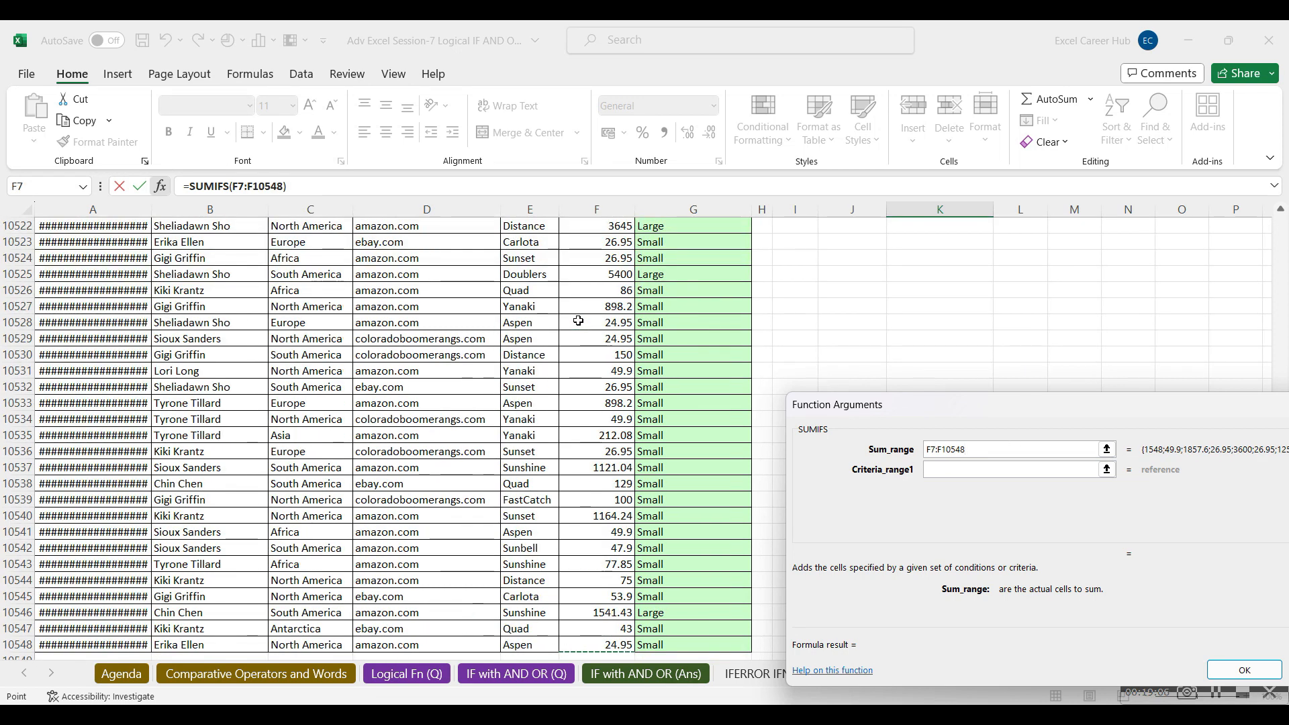
key(ctrl+BackSpace)
key(F4)
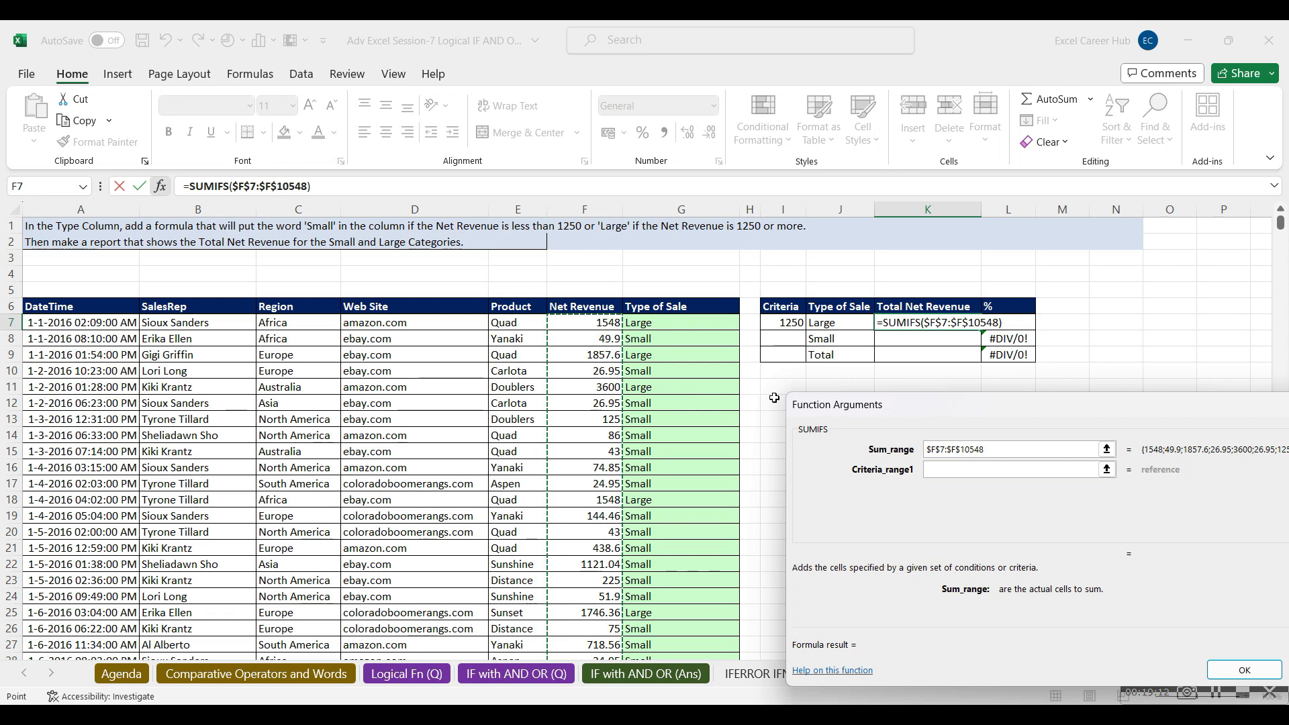
Step: Complete the K7 SUMIFS with the absolute criteria range $G$7:$G$10548 and J7 as the criterion
click(948, 475)
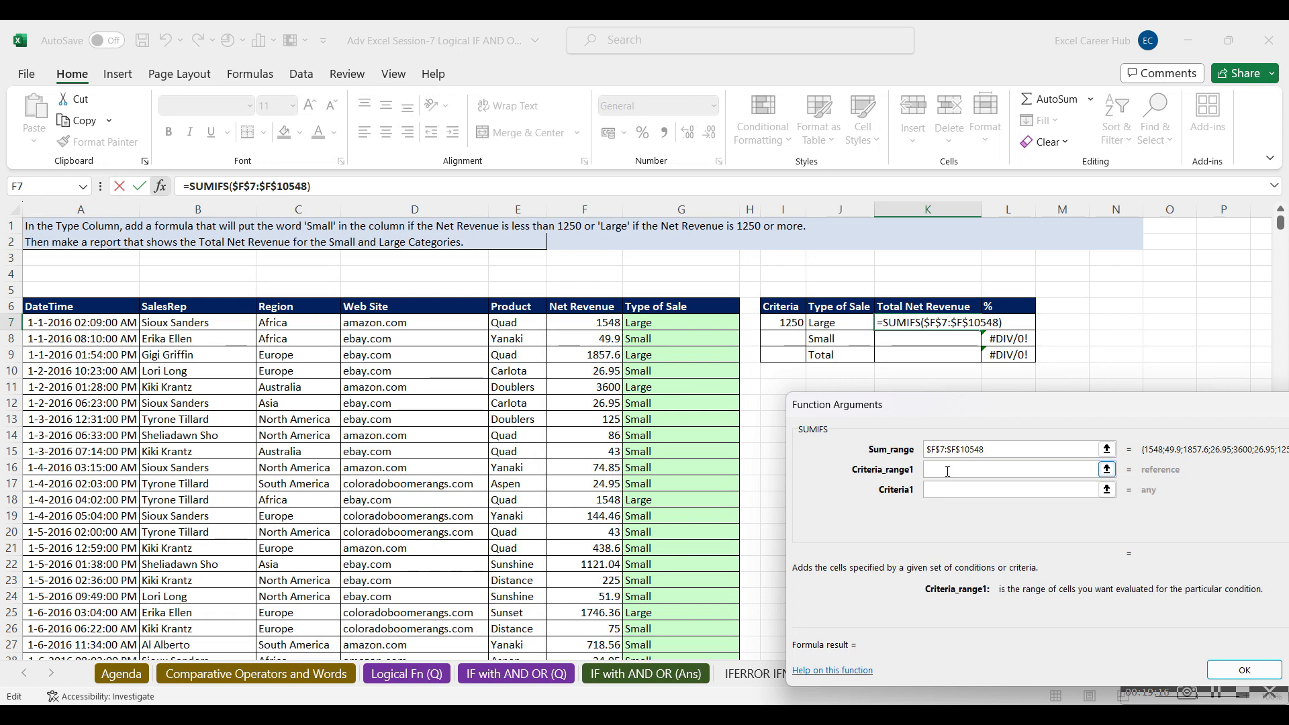
click(639, 322)
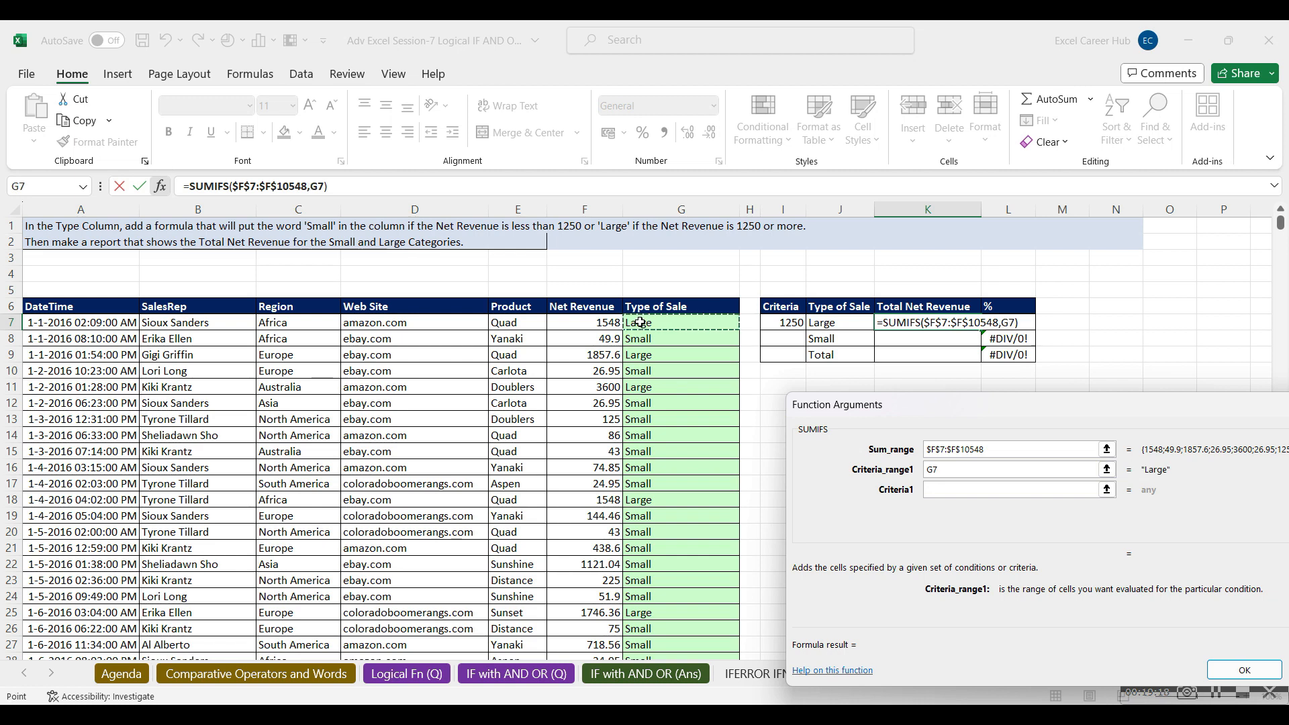
key(ctrl+shift+Down)
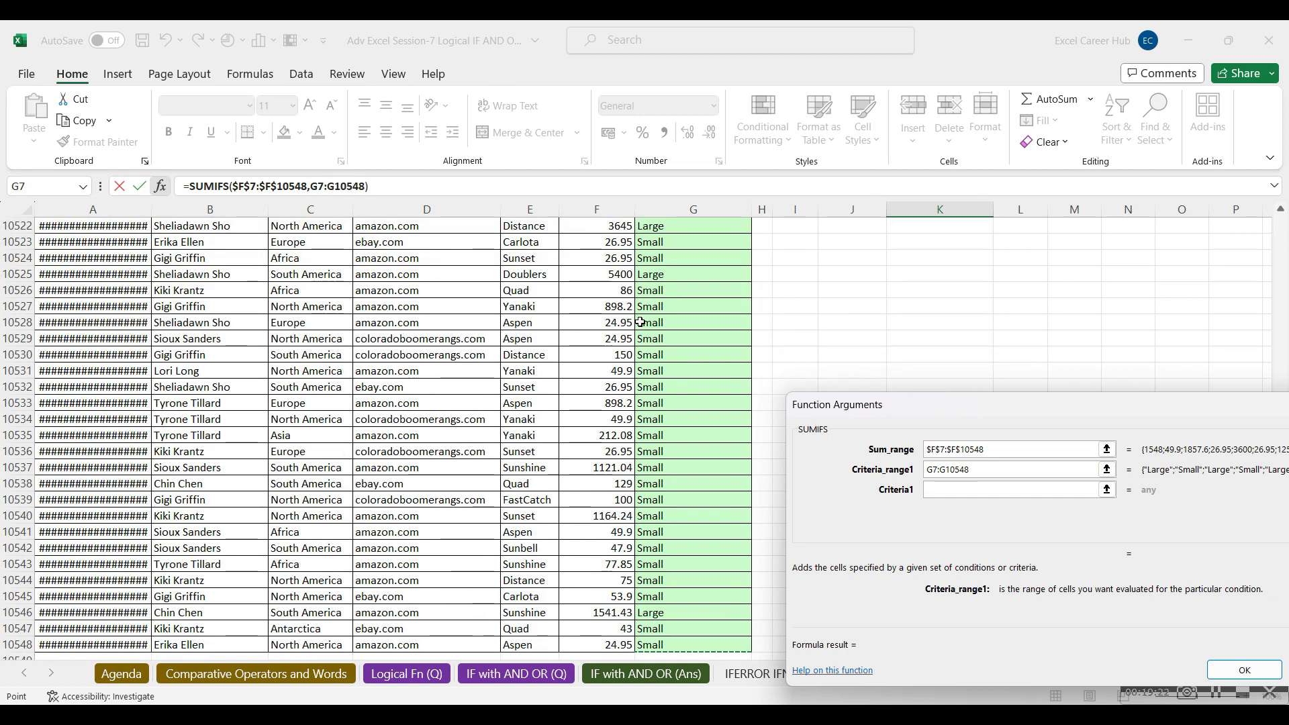
key(F4)
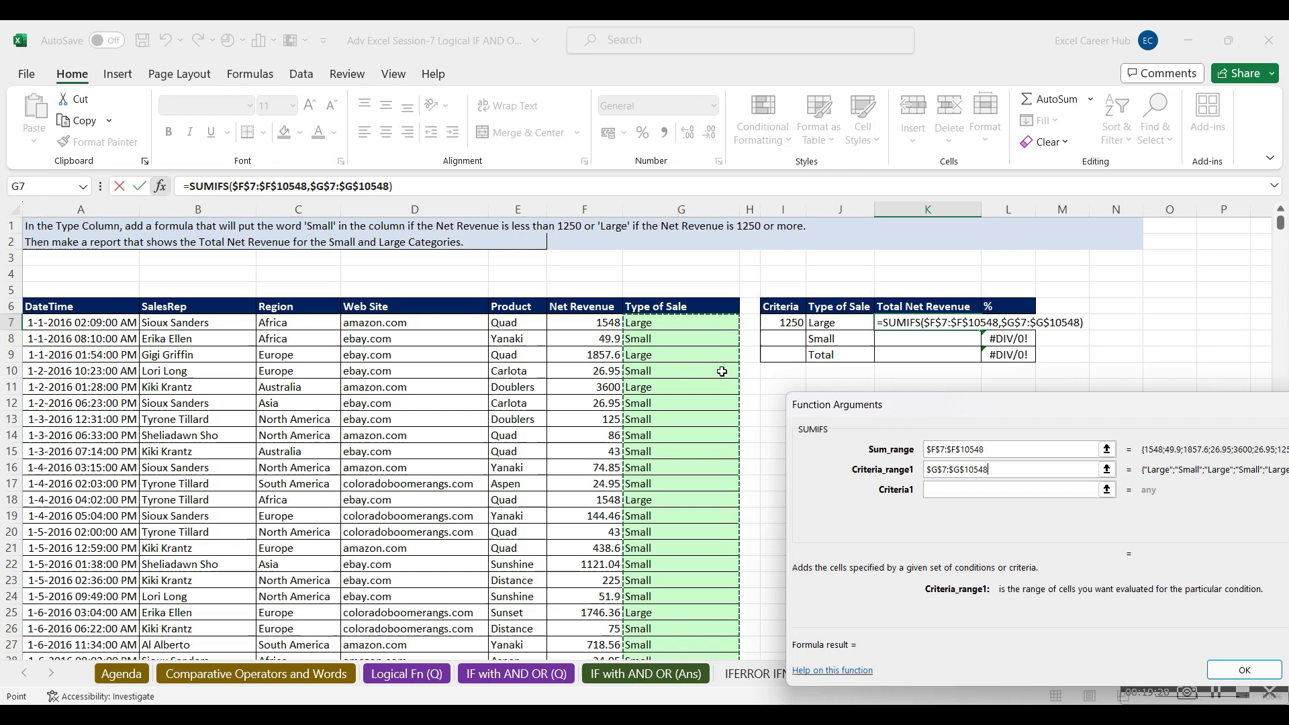
click(950, 489)
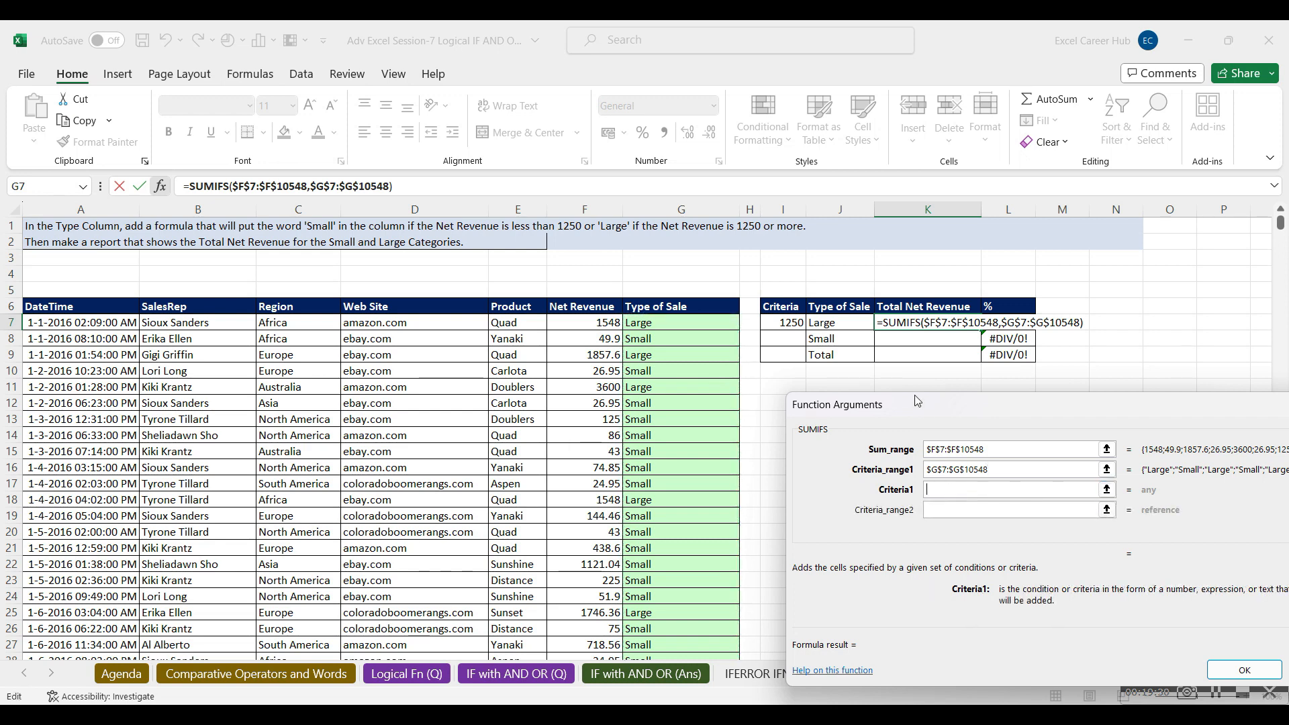
click(836, 324)
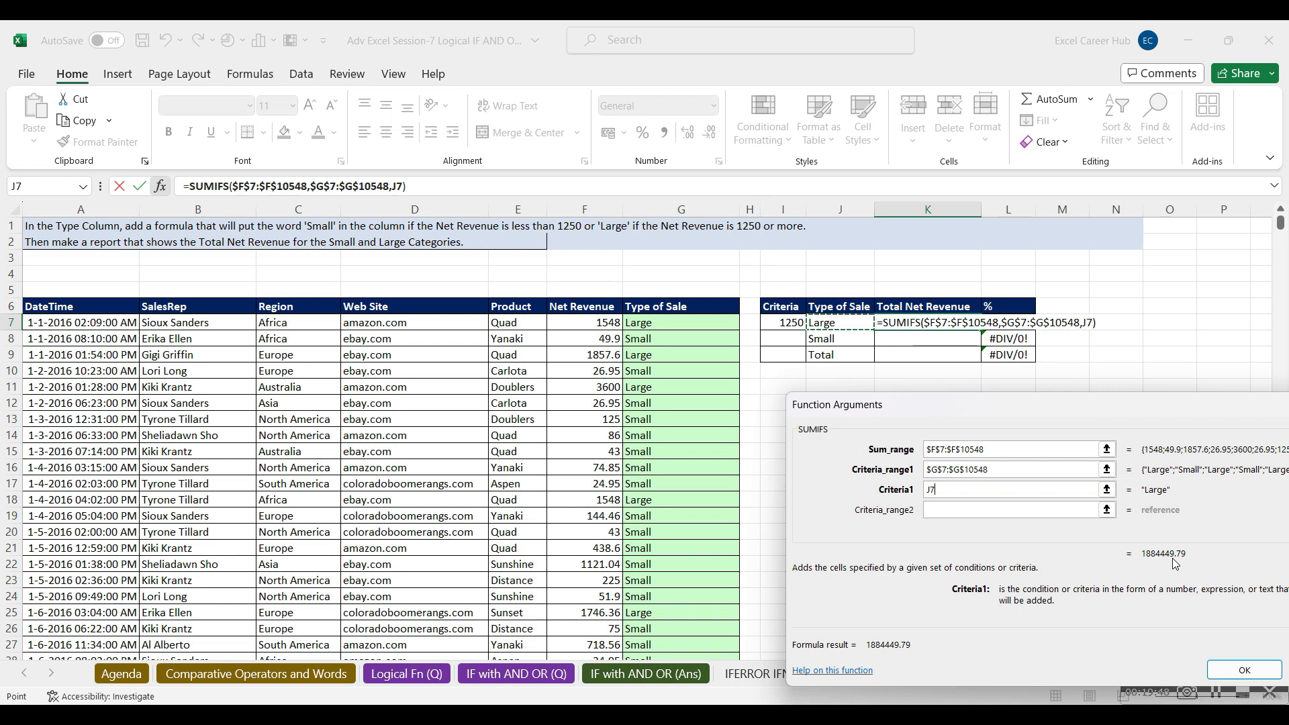
click(1244, 670)
Step: Copy the K7 formula down to K8, check its references, and total the Large and Small revenues in K9 with AutoSum
drag(983, 331, 983, 347)
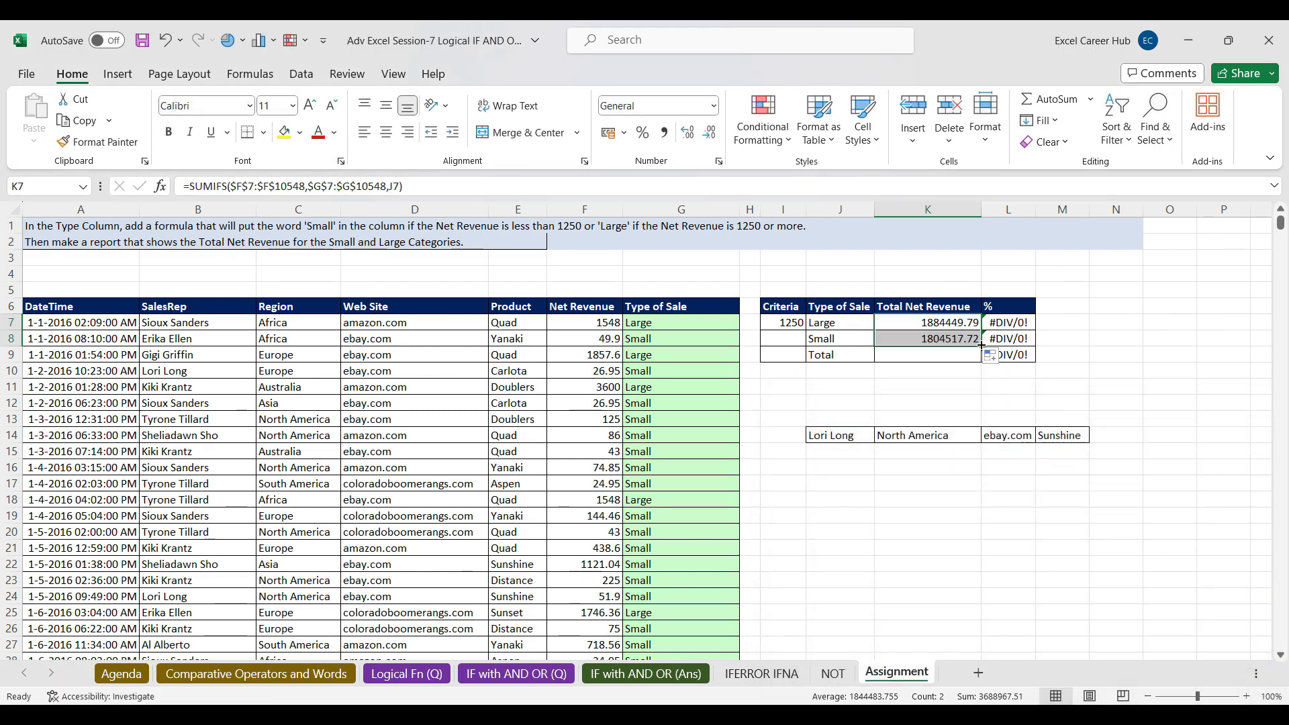
double_click(925, 338)
mouse_move(831, 330)
mouse_down()
mouse_move(736, 391)
mouse_move(853, 343)
mouse_up()
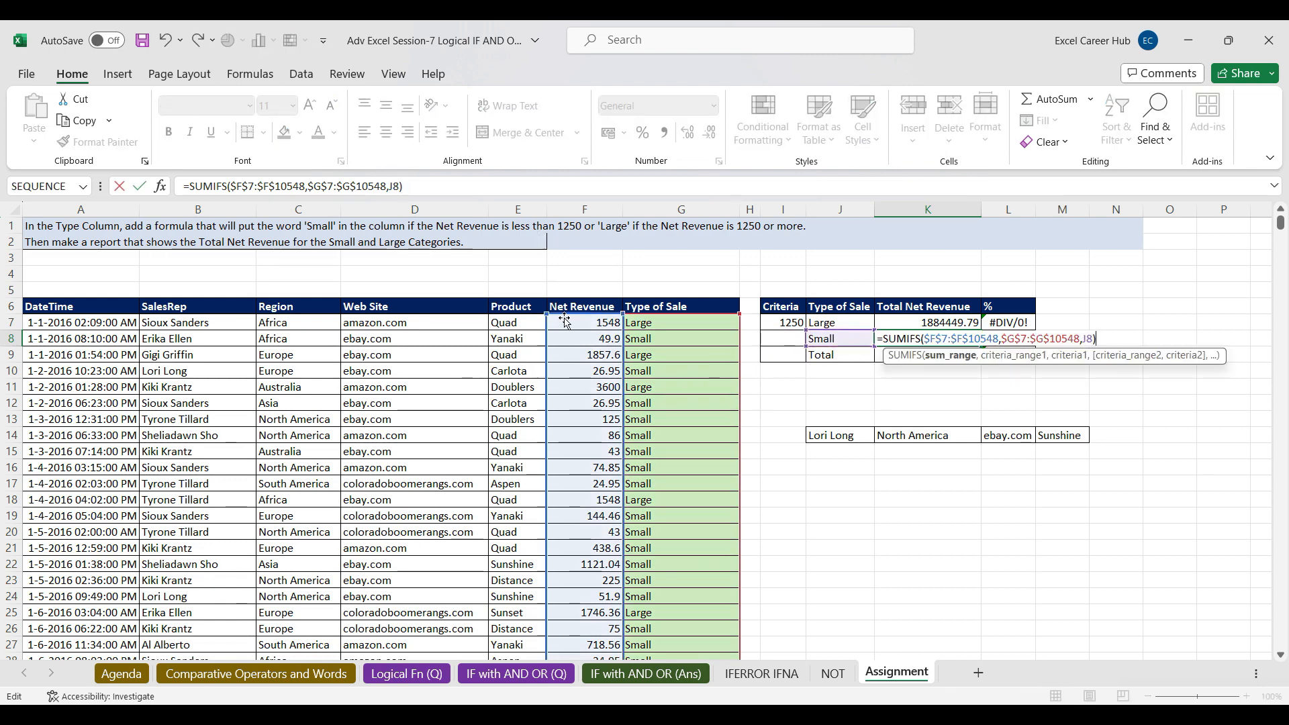
key(Return)
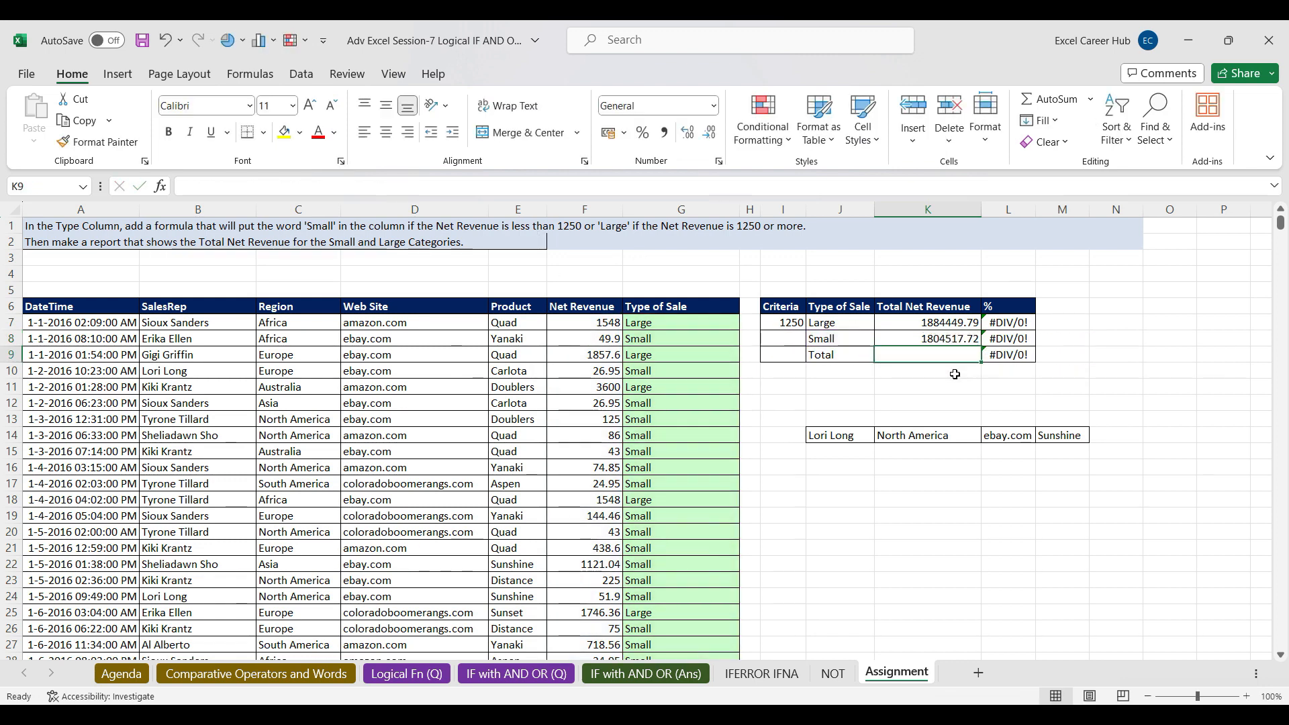
key(alt+equal)
key(Return)
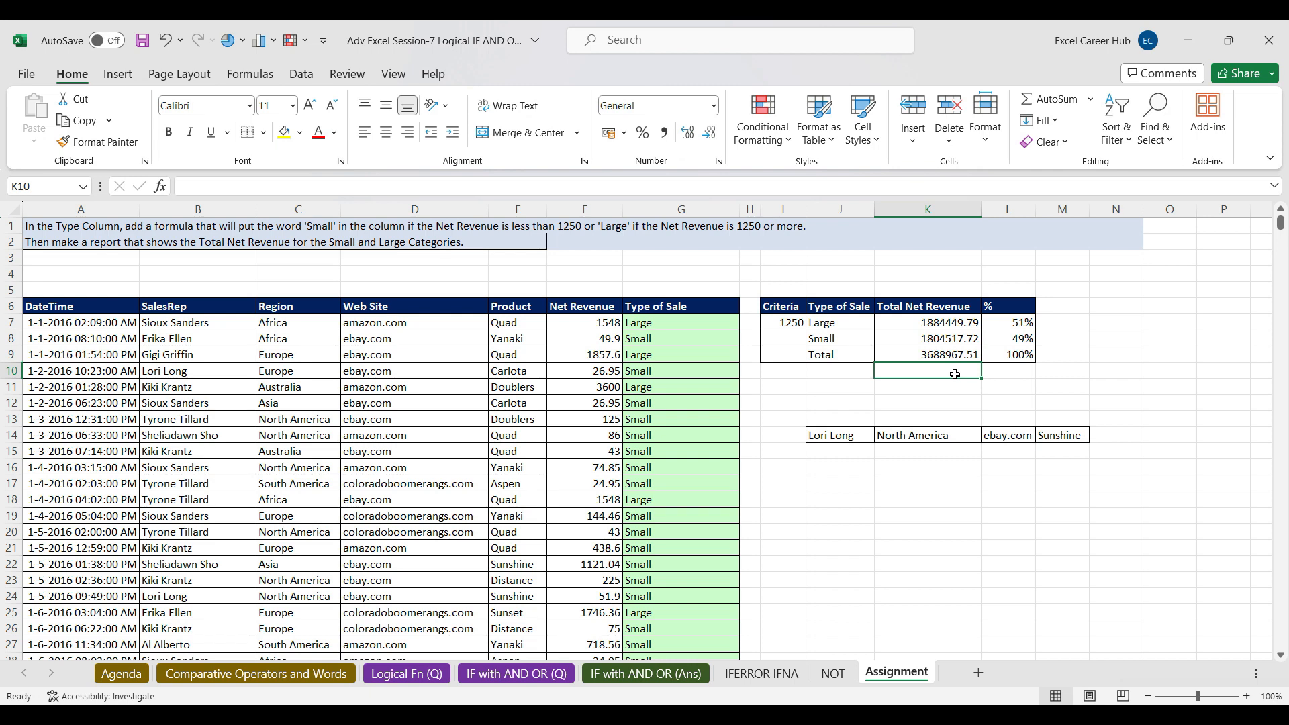
Step: Highlight B24:E24, the record matching the sample criteria in J14:M14, with a yellow fill
click(860, 435)
drag(895, 434, 1061, 435)
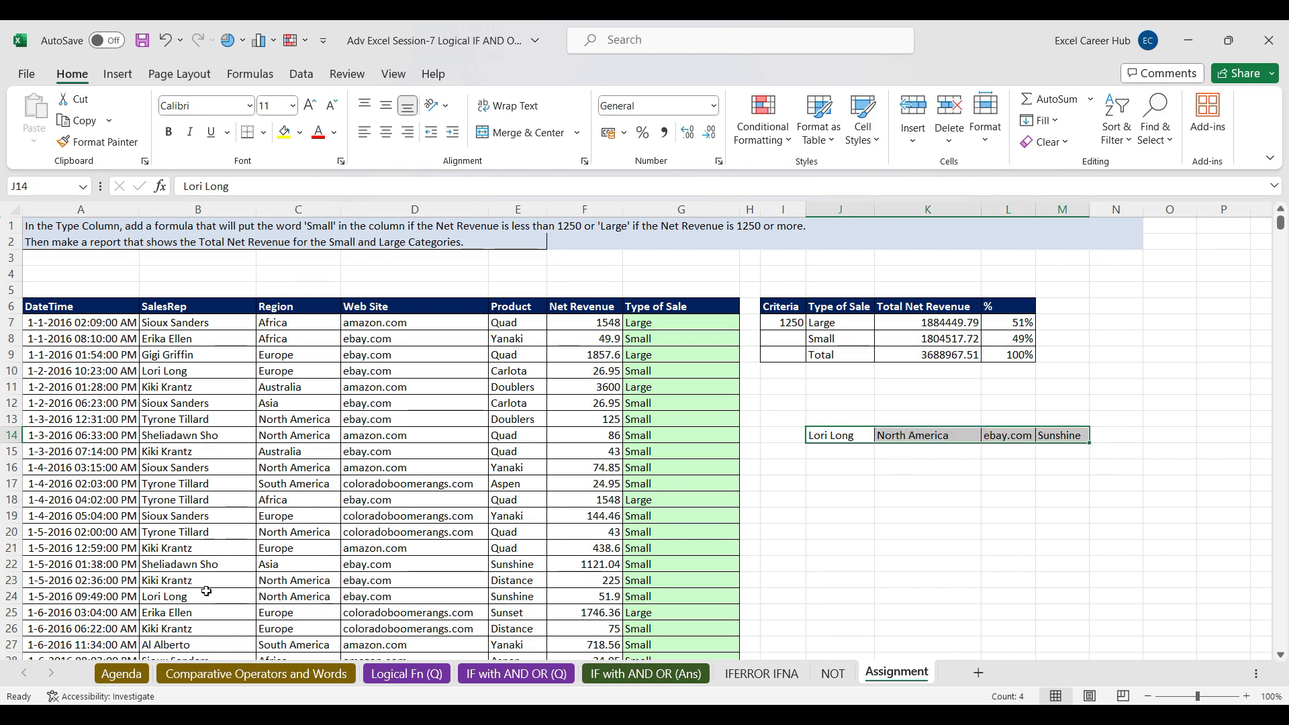
drag(206, 591, 495, 598)
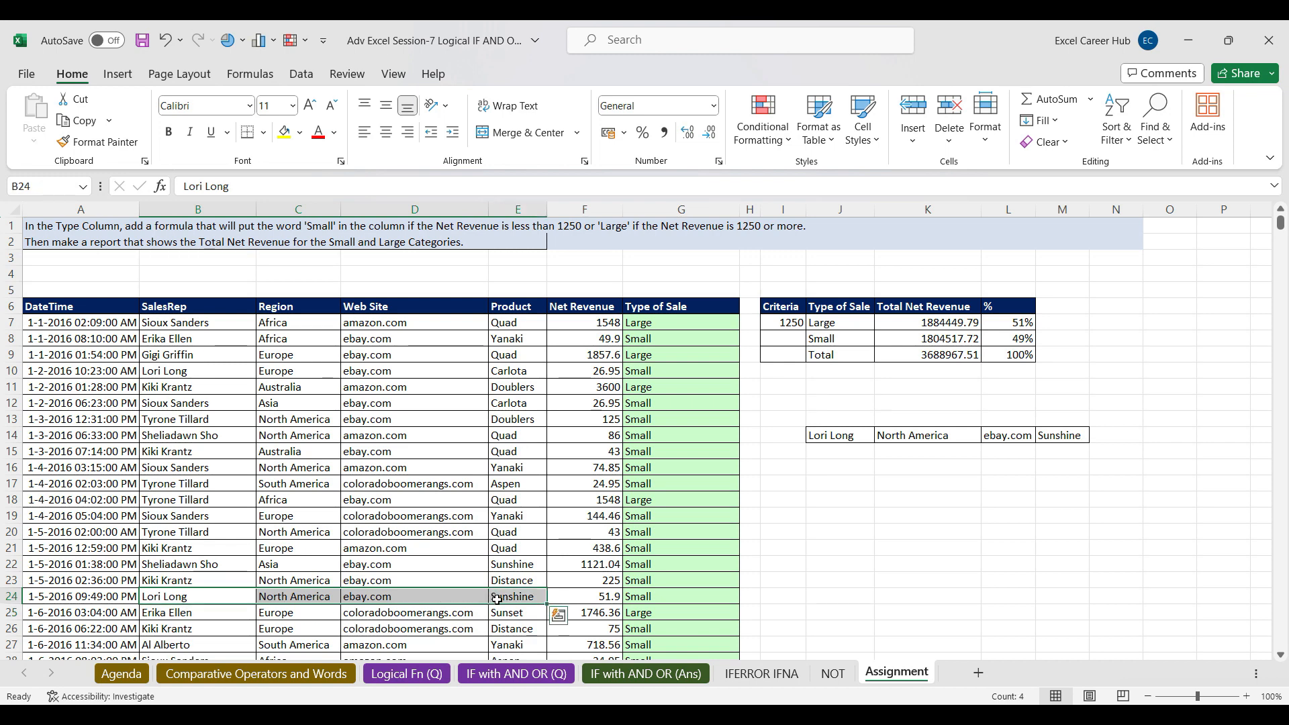
click(287, 134)
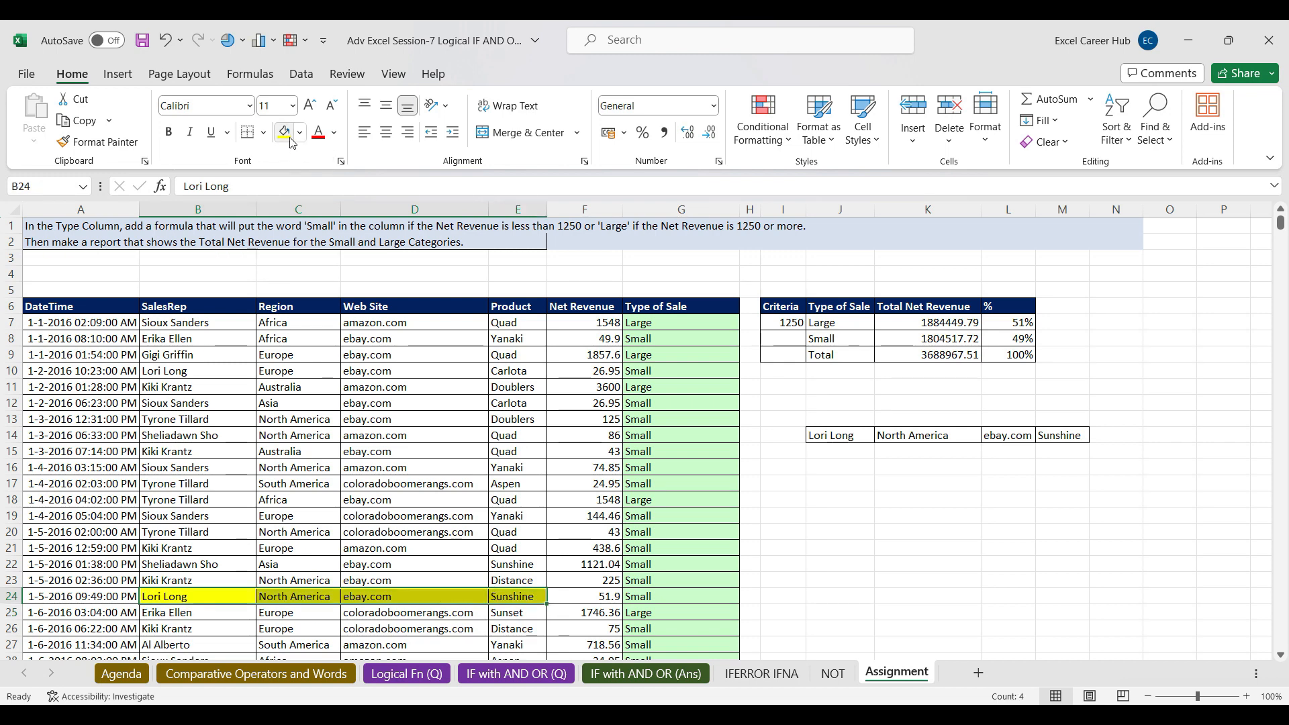
Step: Enter the heading "Net Revenue" in N13 and select N14 beside the sample criteria in J14:M14
click(1134, 420)
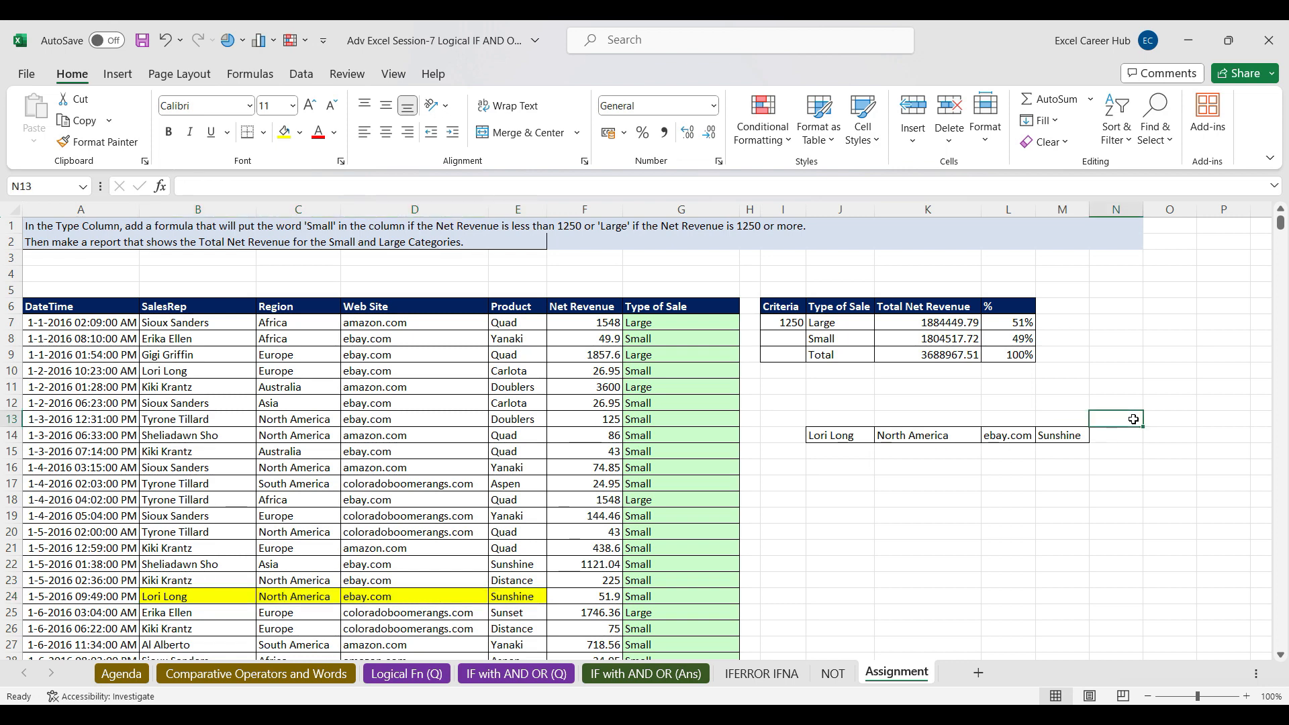
text(Net R)
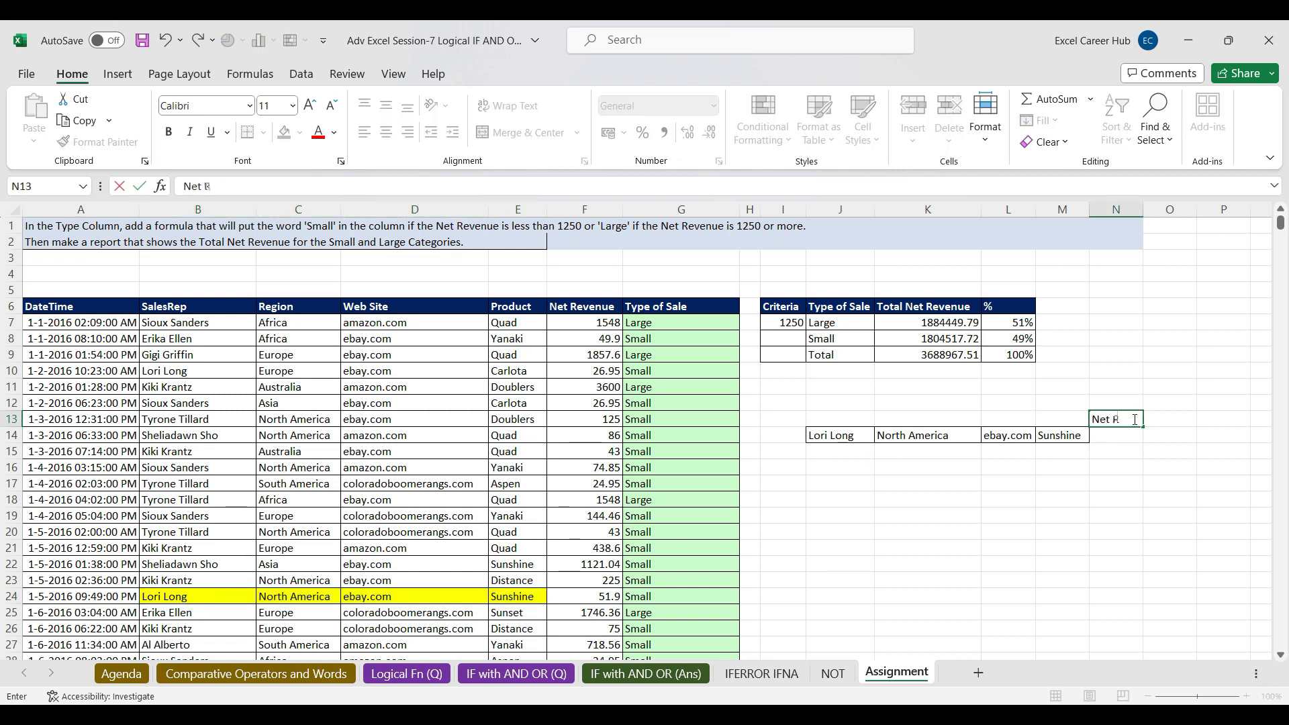
text(evenue)
key(Return)
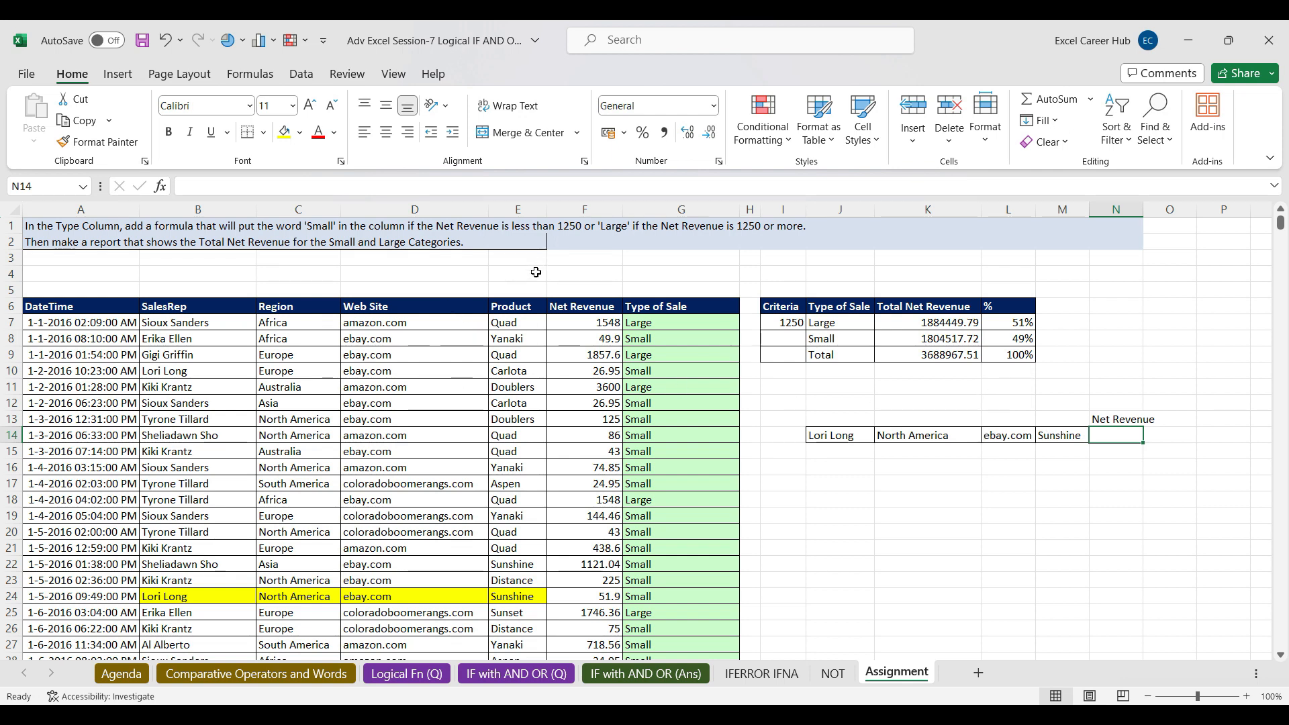
drag(826, 436, 1060, 438)
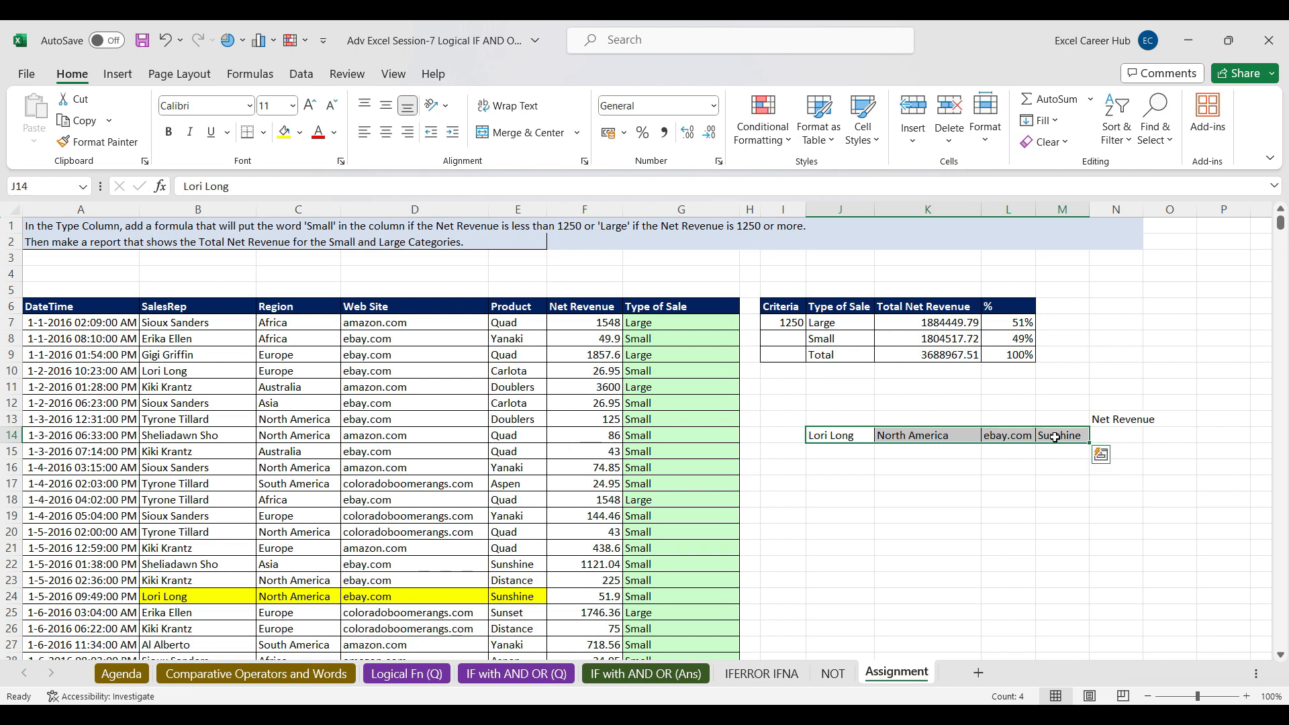
click(1123, 438)
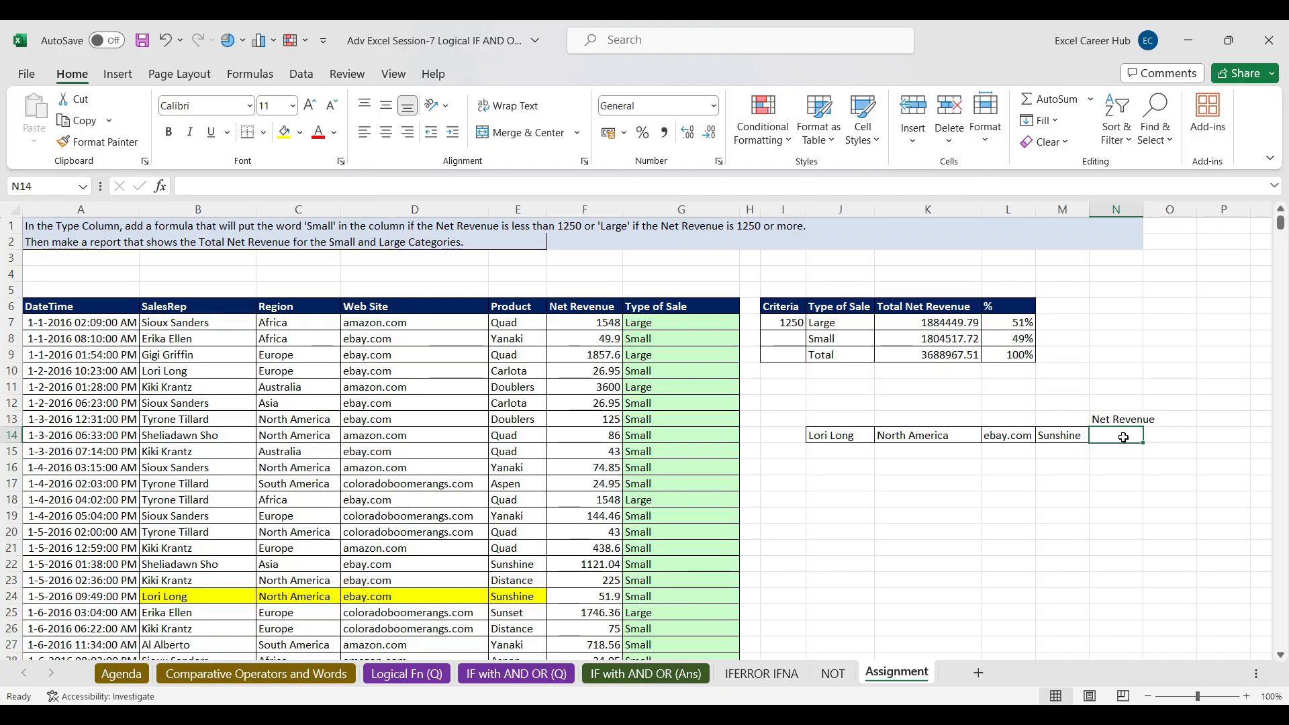
Step: Switch to the Google Meet call to check the in-call messages, and return to the Excel workbook
key(alt+Tab)
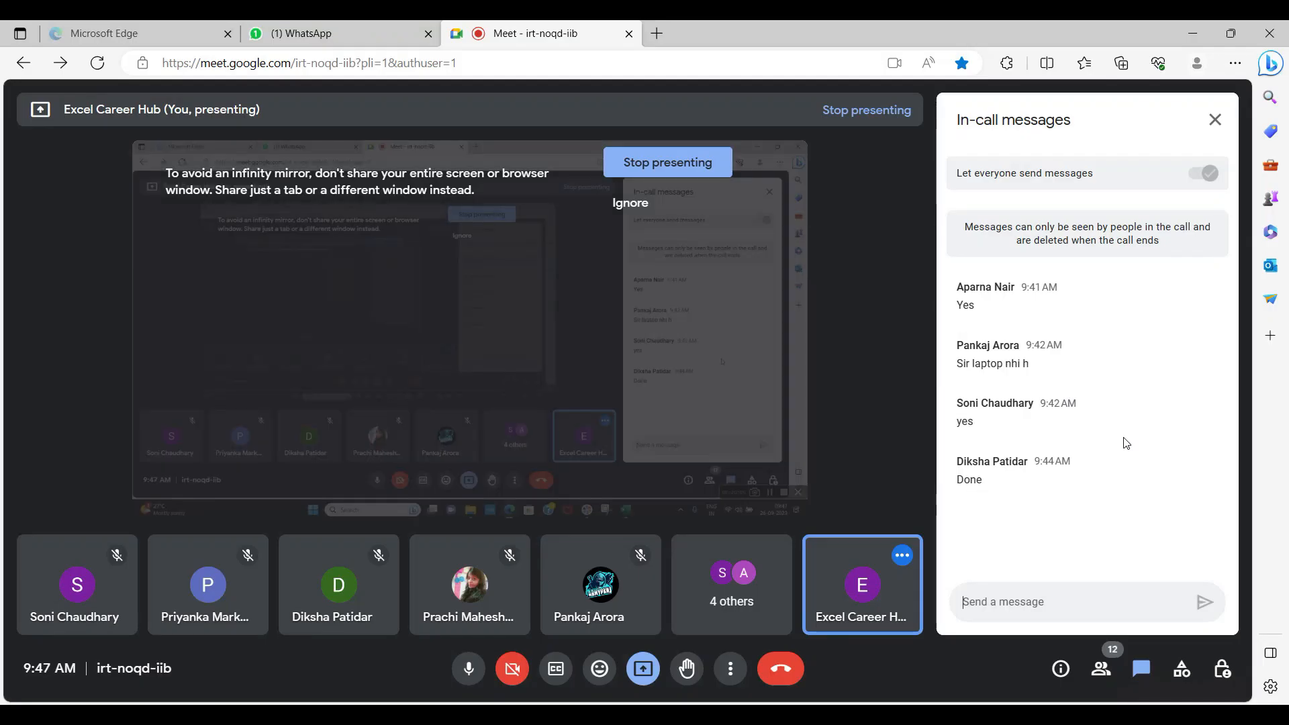
key(alt+Tab)
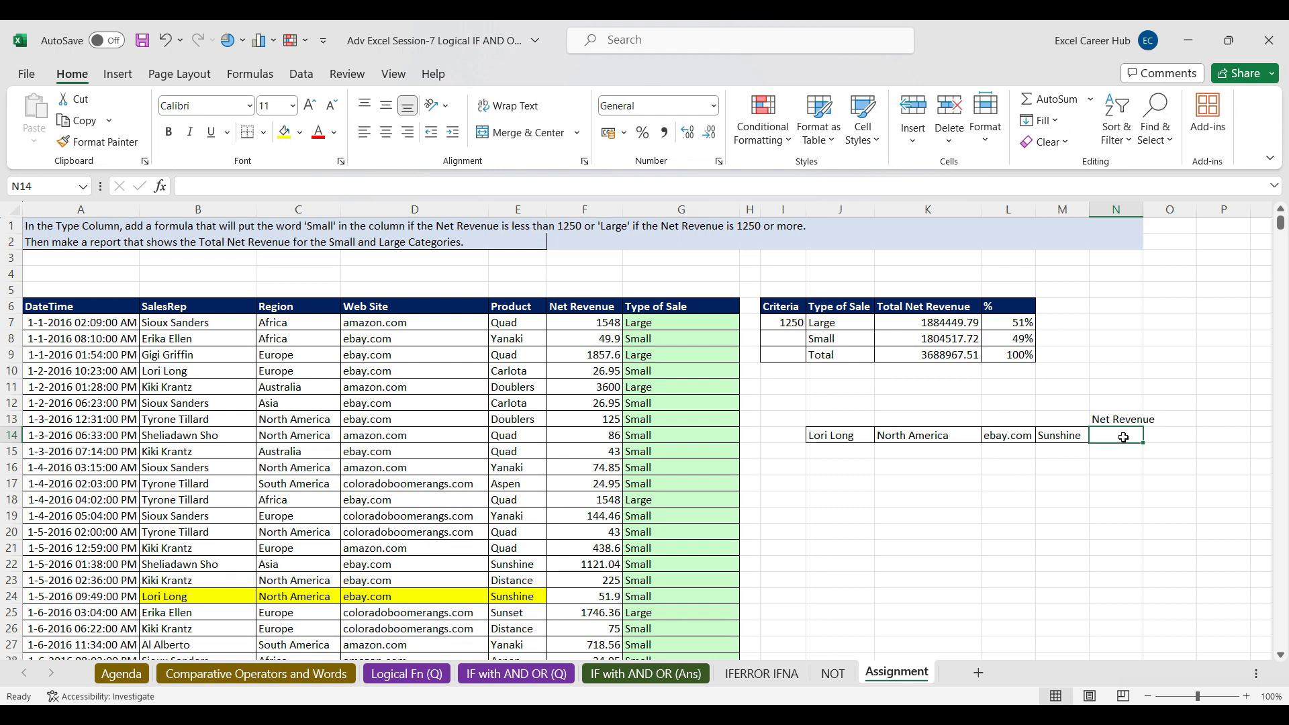
key(alt+Tab)
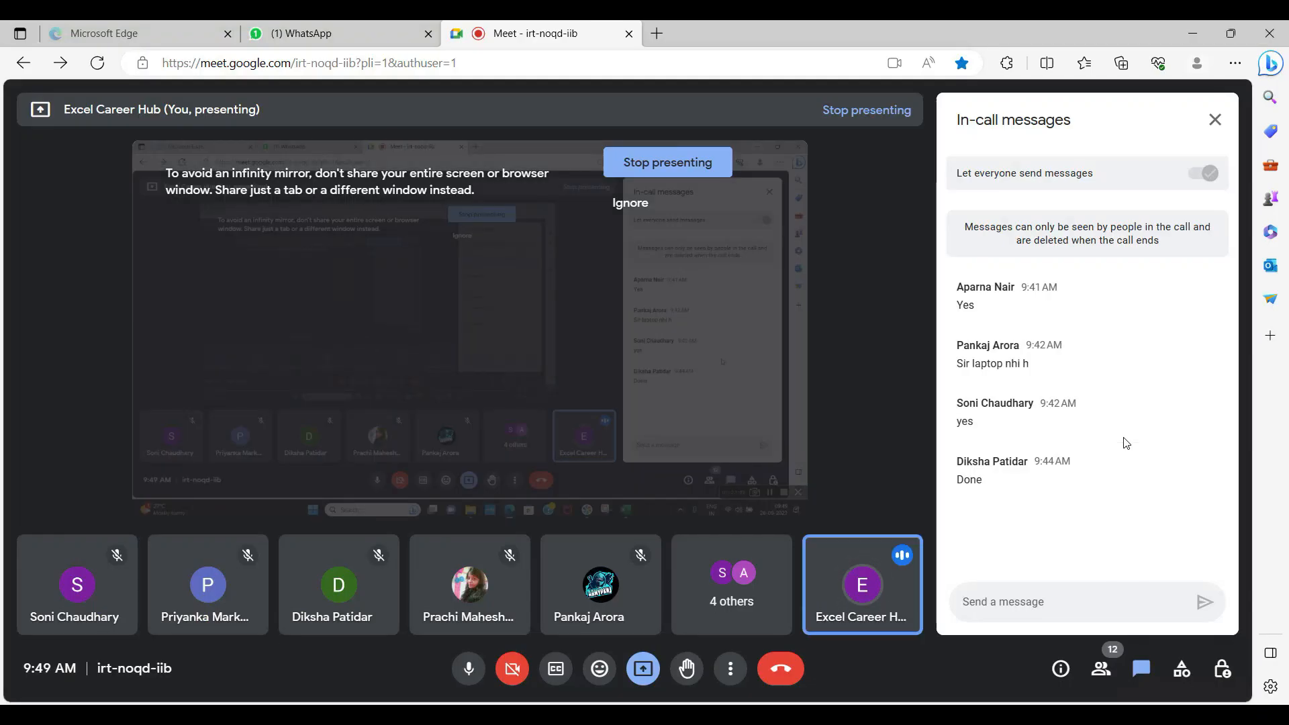
key(alt+Tab)
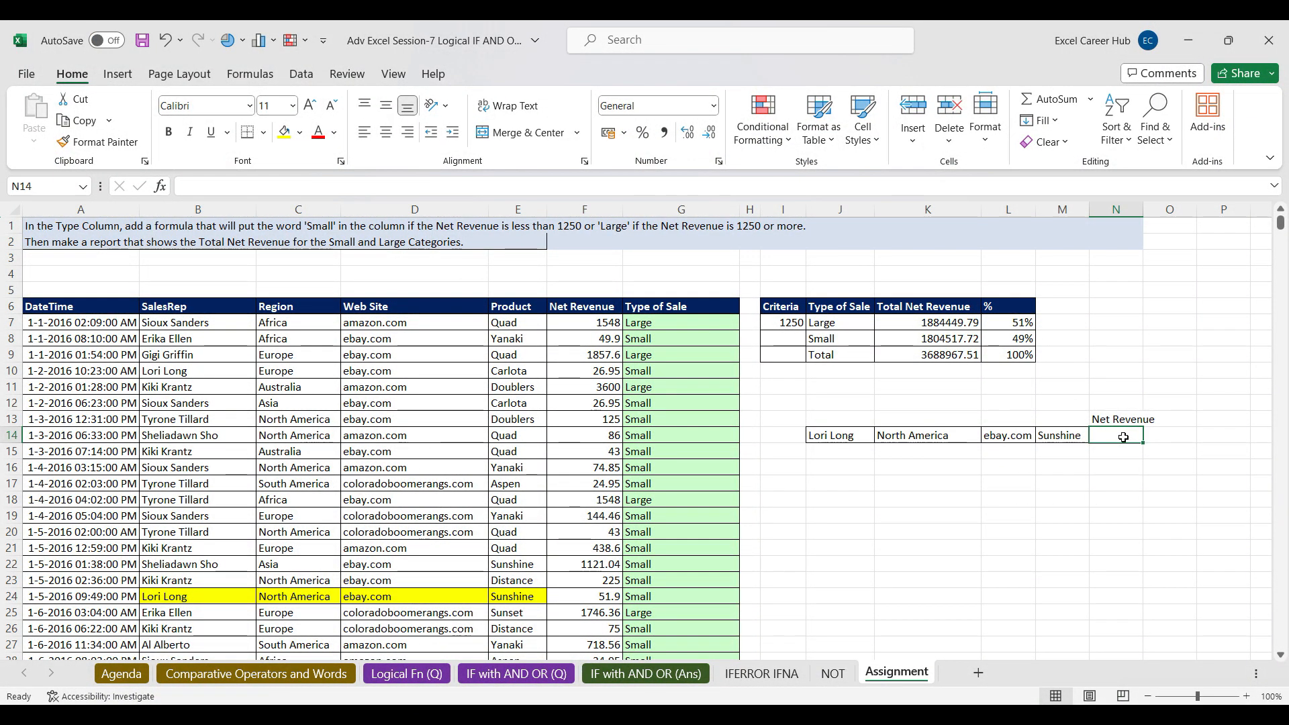
Step: Begin a SUMIFS formula in N14 with $F$7:$F$10548 as the absolute sum range
text(=sumifs)
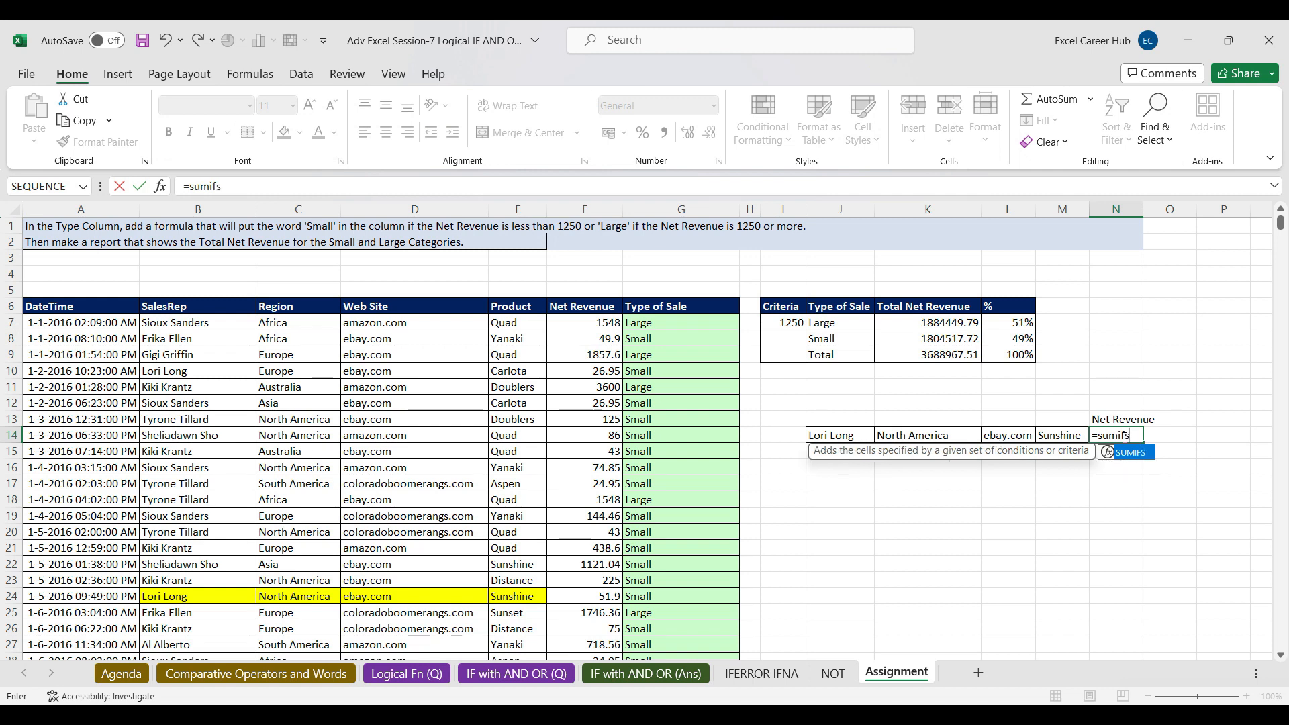
key(Tab)
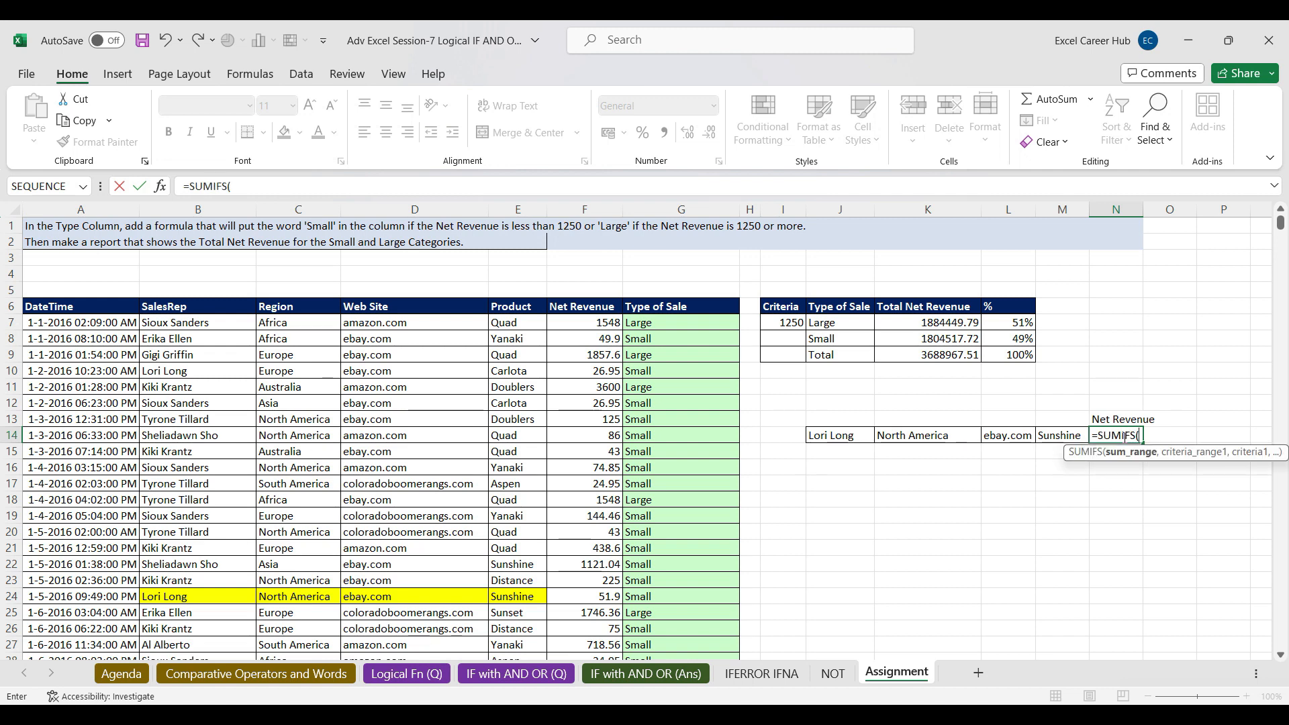
click(590, 323)
key(ctrl+shift+Down)
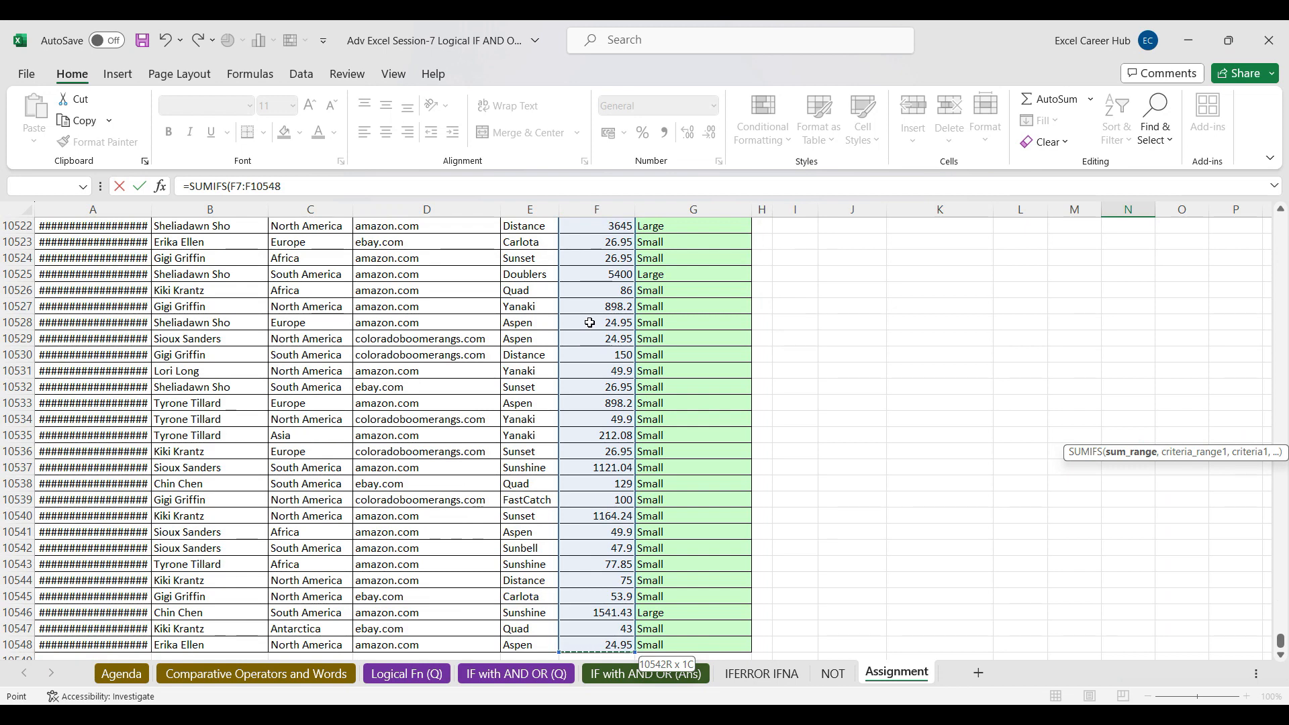
key(F4)
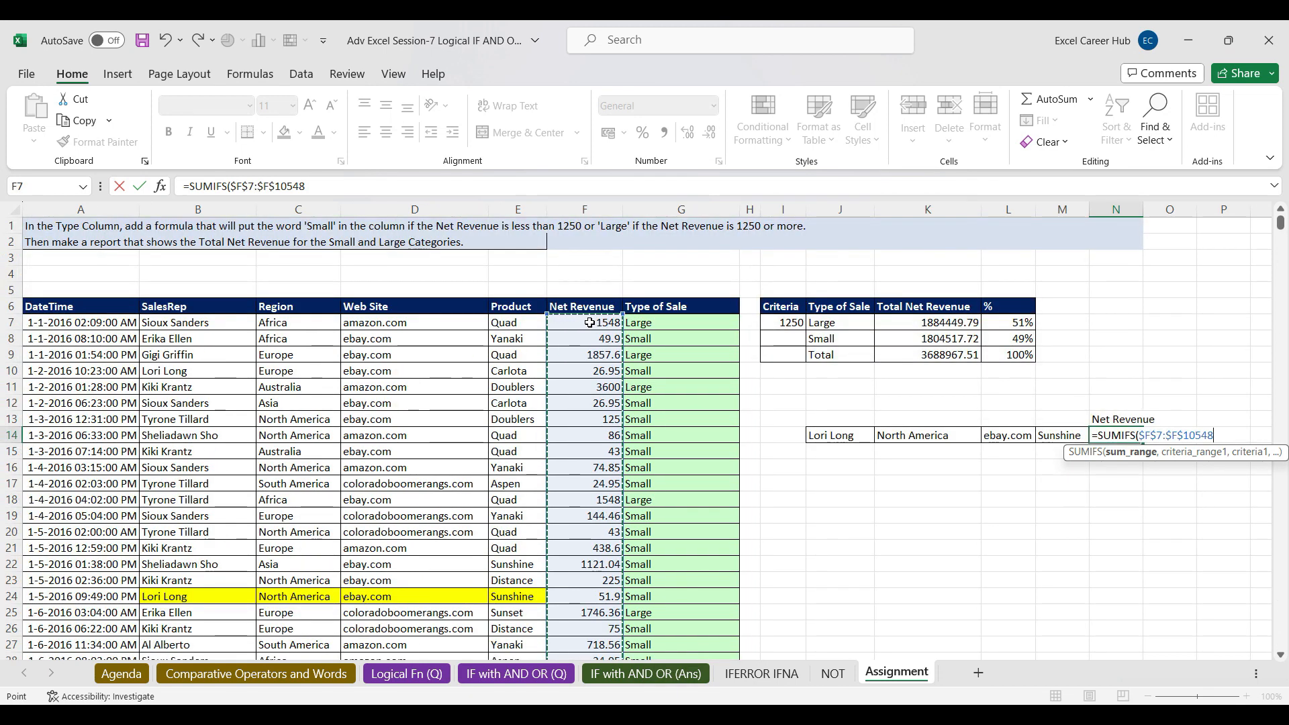
text(,)
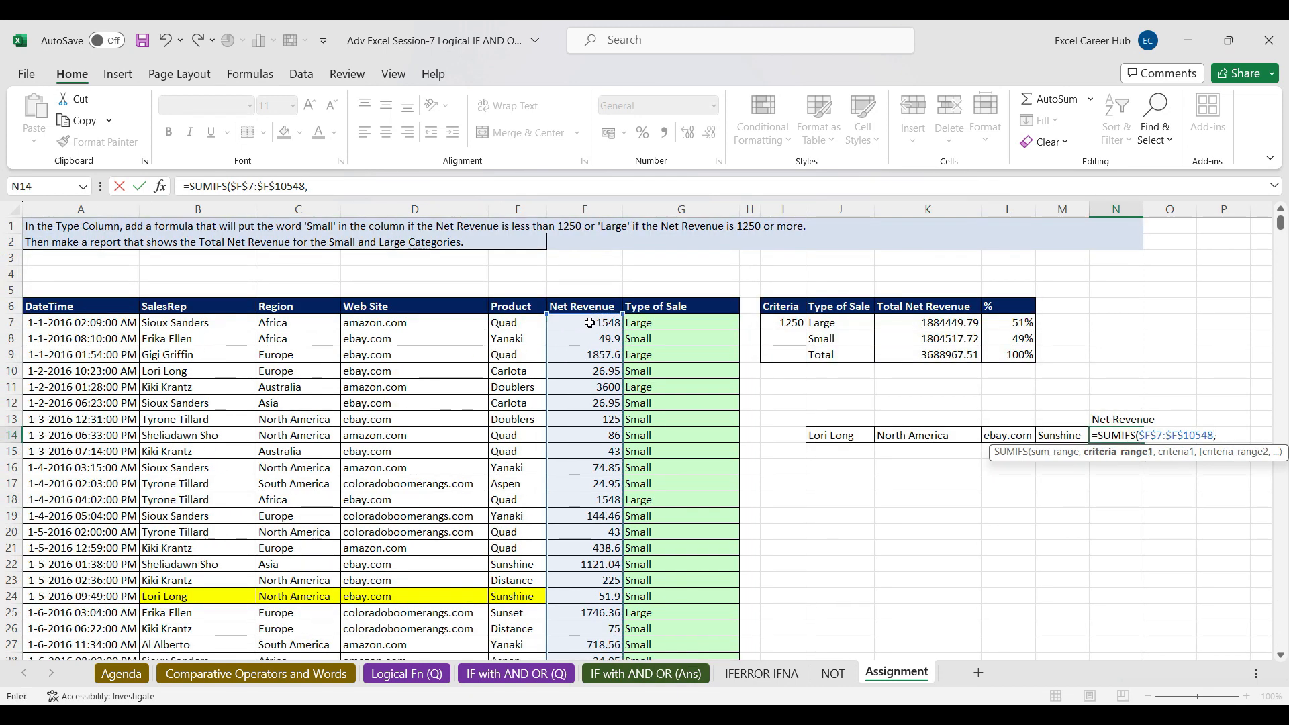
Step: Continue the N14 SUMIFS in the Function Arguments dialog, setting Criteria_range1 to the absolute SalesRep range $B$7:$B$10548
click(160, 186)
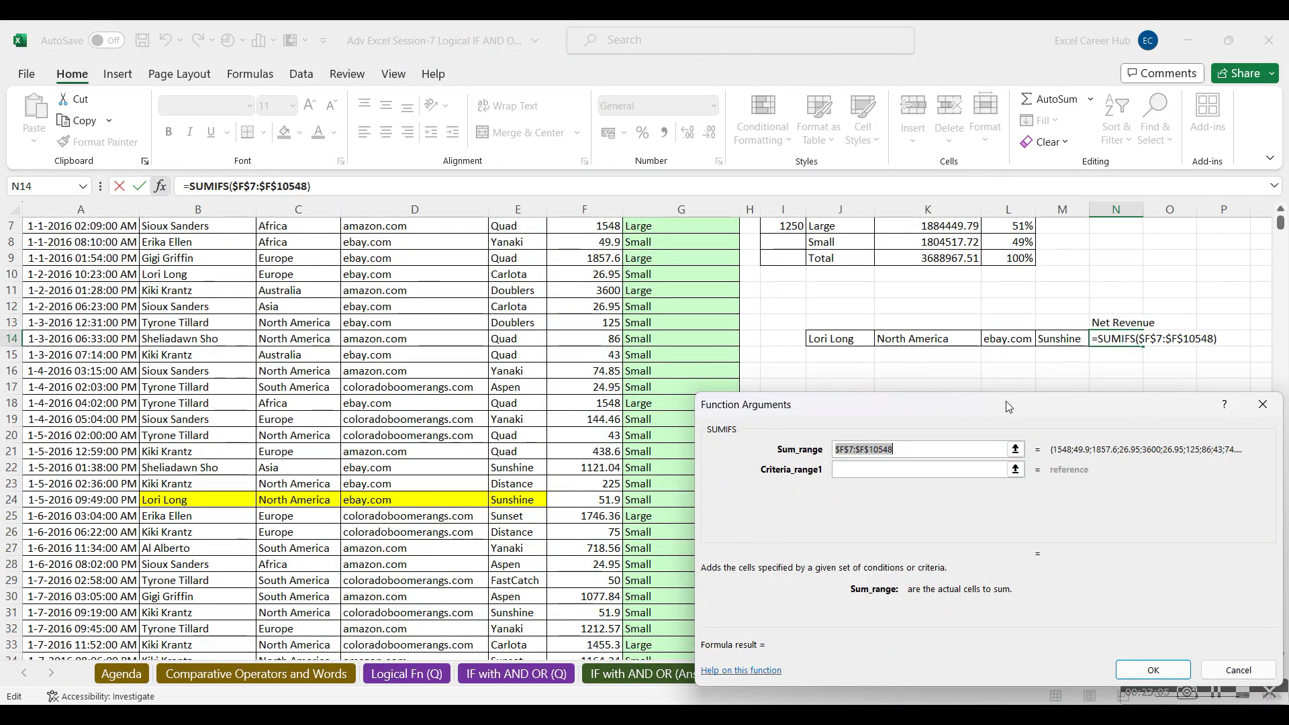
drag(1002, 402, 871, 31)
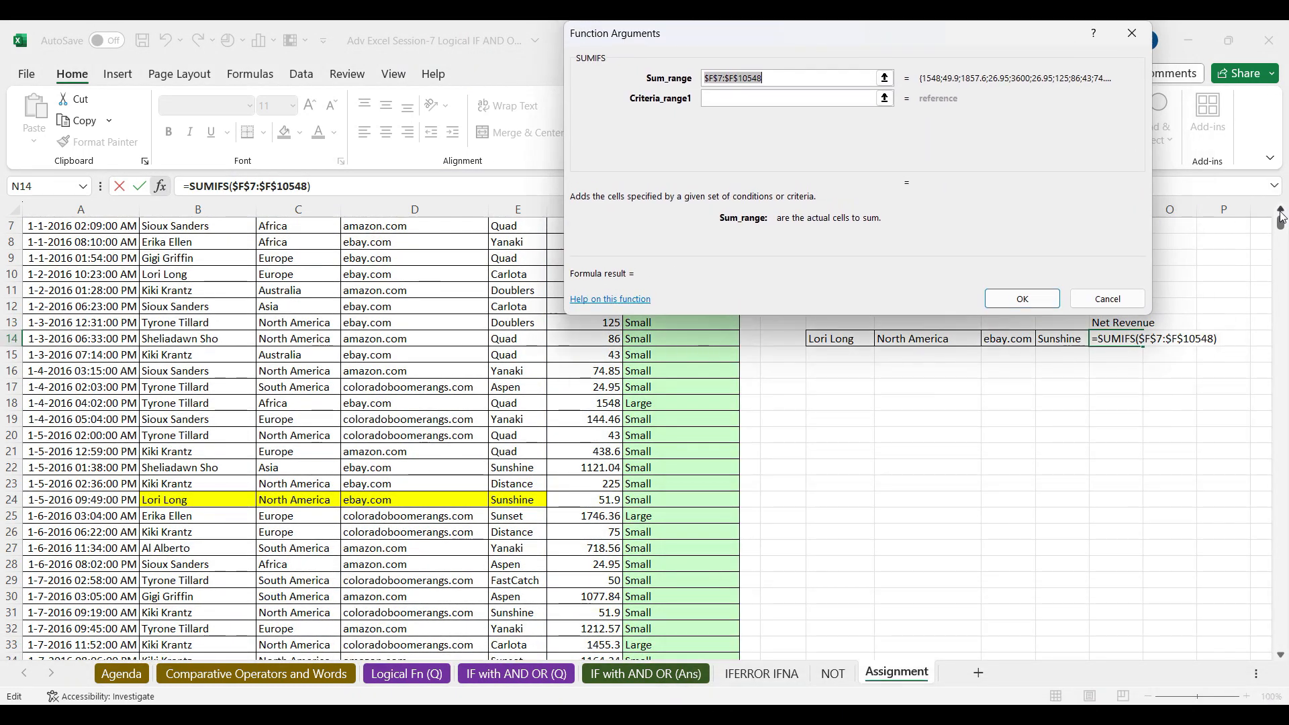
scroll(1282, 215, up, 2)
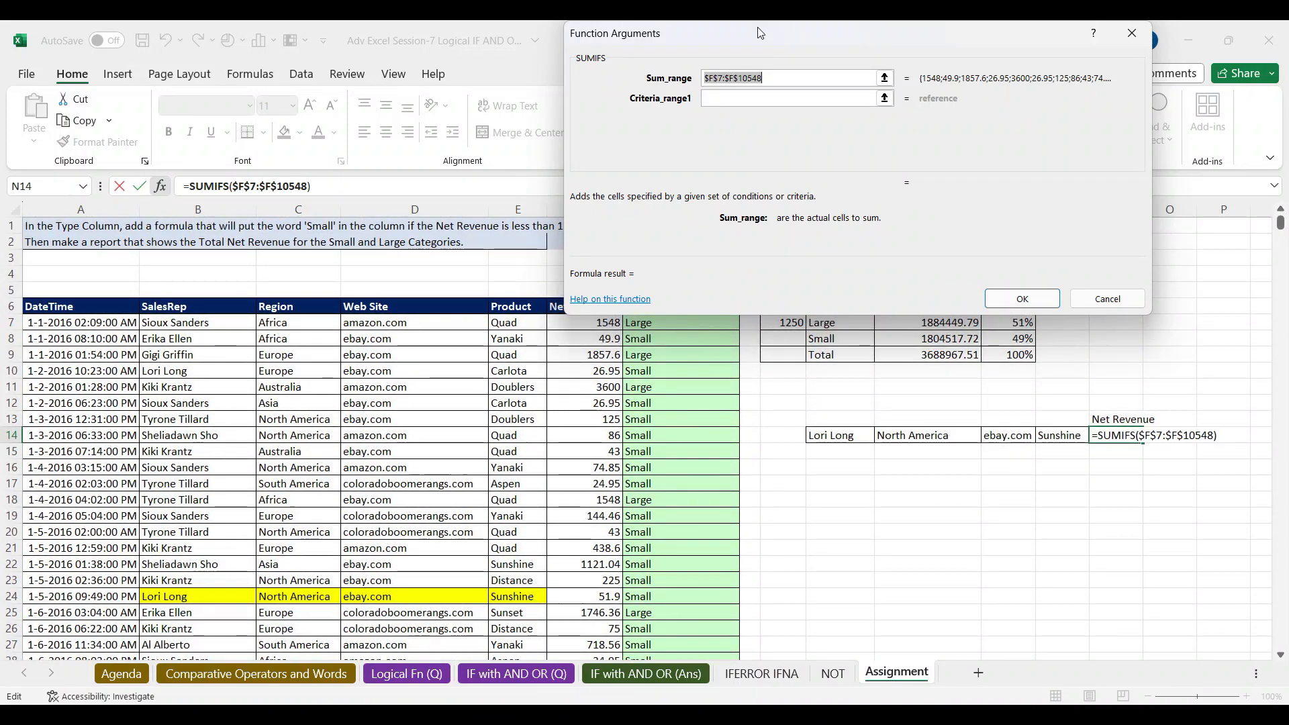
drag(764, 33, 956, 47)
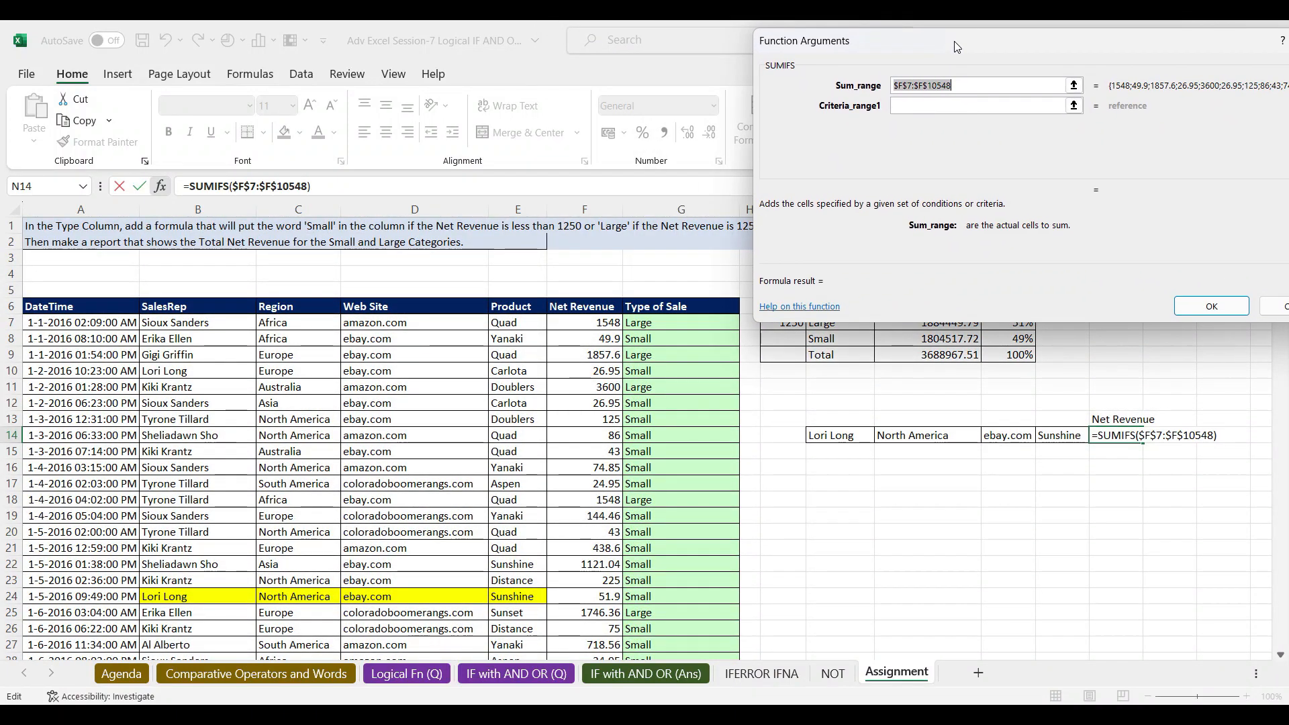
click(914, 107)
click(913, 106)
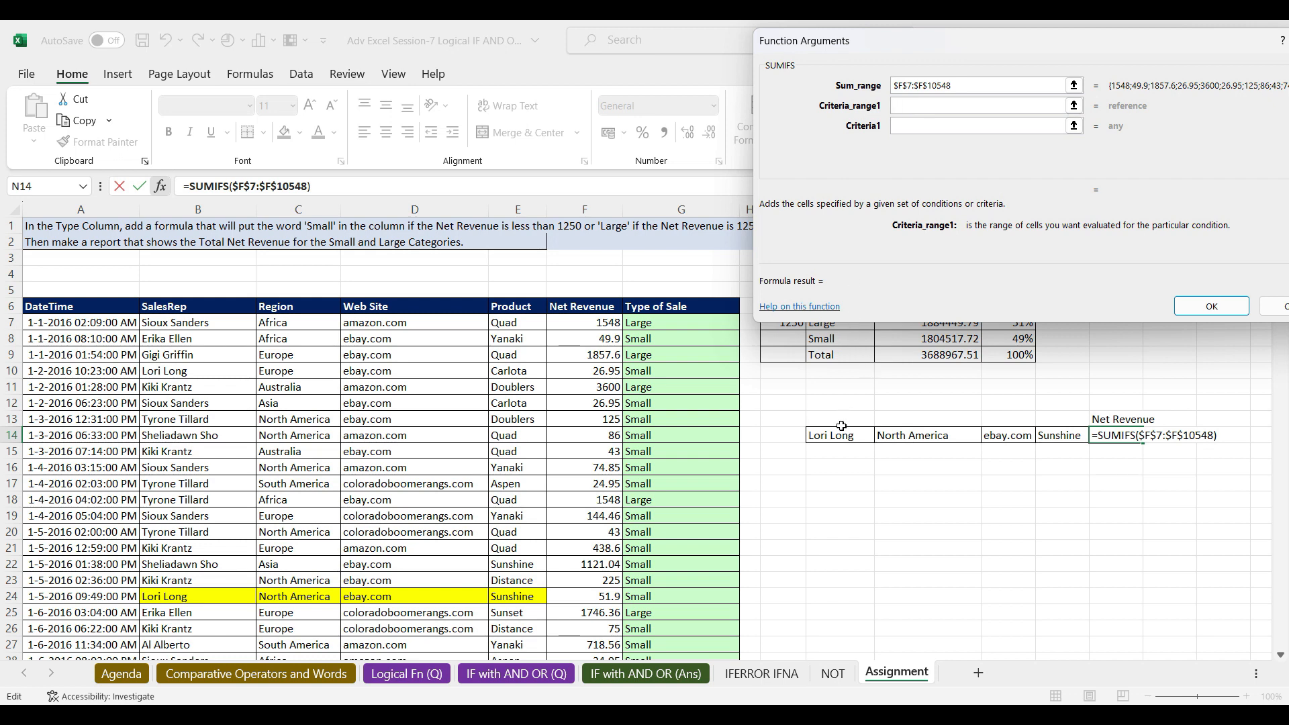
click(168, 321)
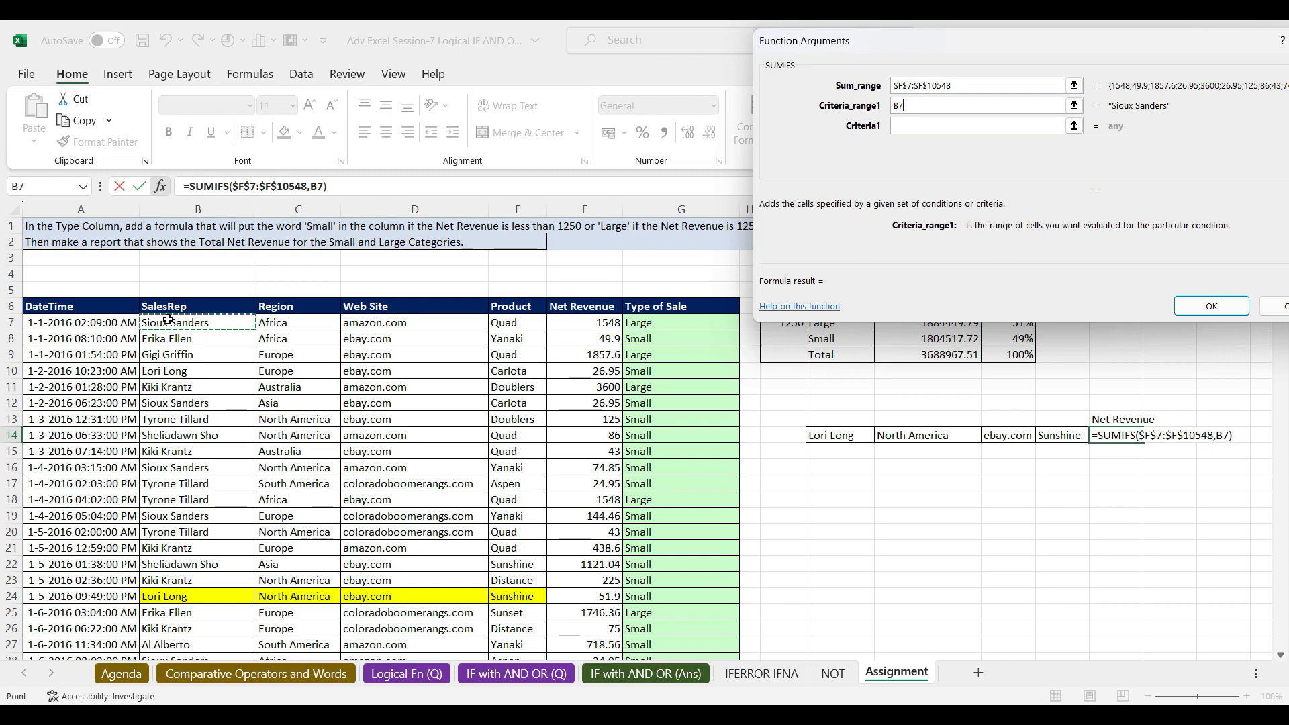
key(ctrl+shift+Down)
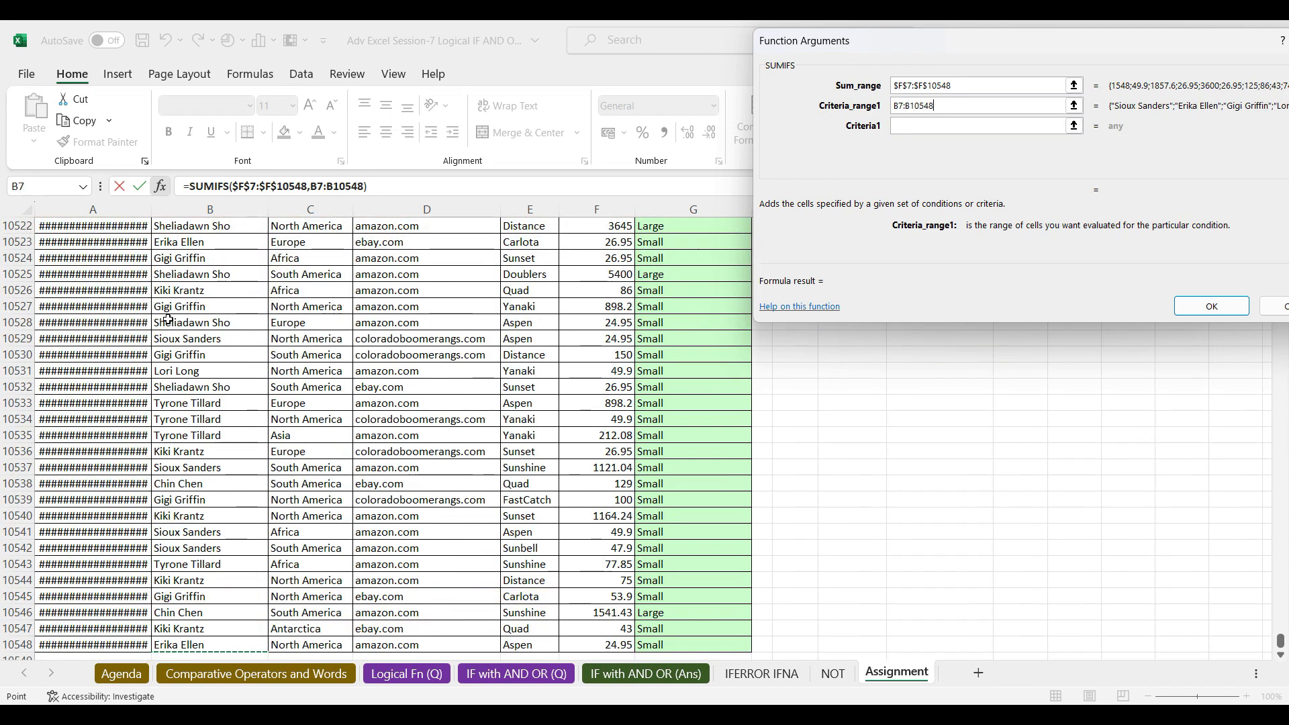
key(F4)
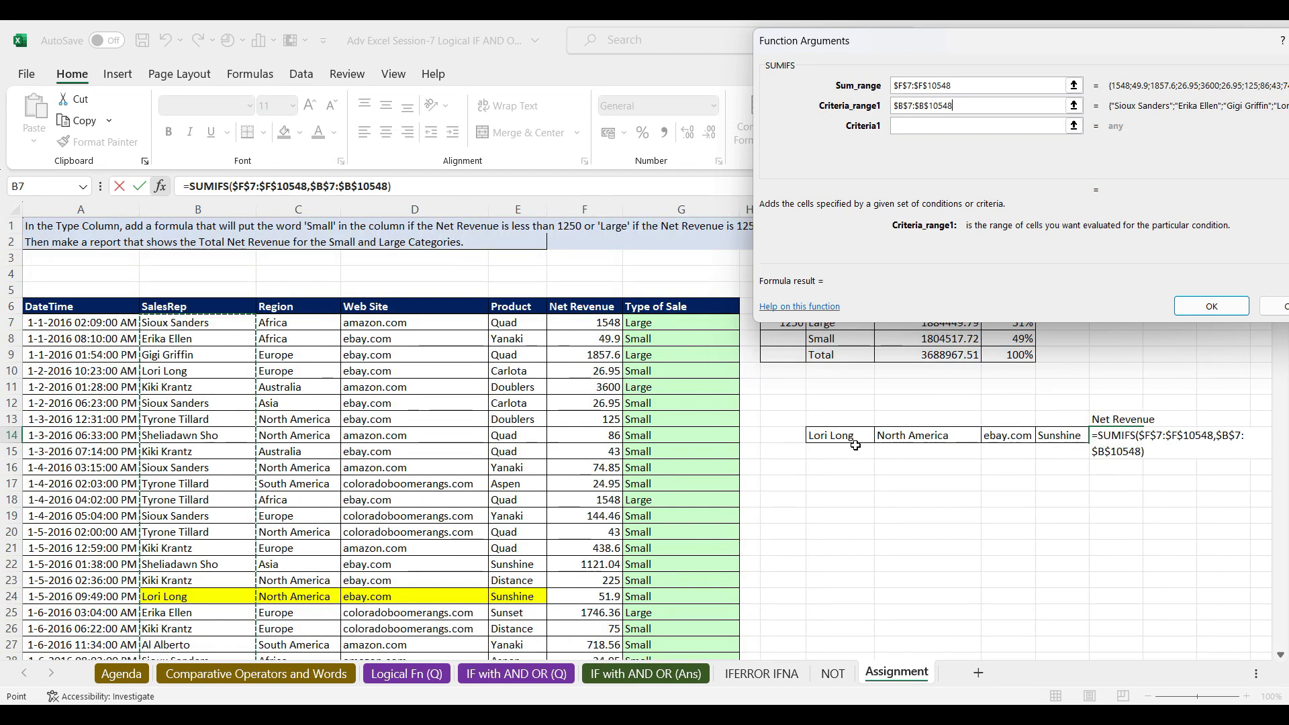
Step: In the SUMIFS arguments, set Criteria1 to J14, Criteria_range2 to the absolute Region range $C$7:$C$10548, and Criteria2 to K14
click(898, 130)
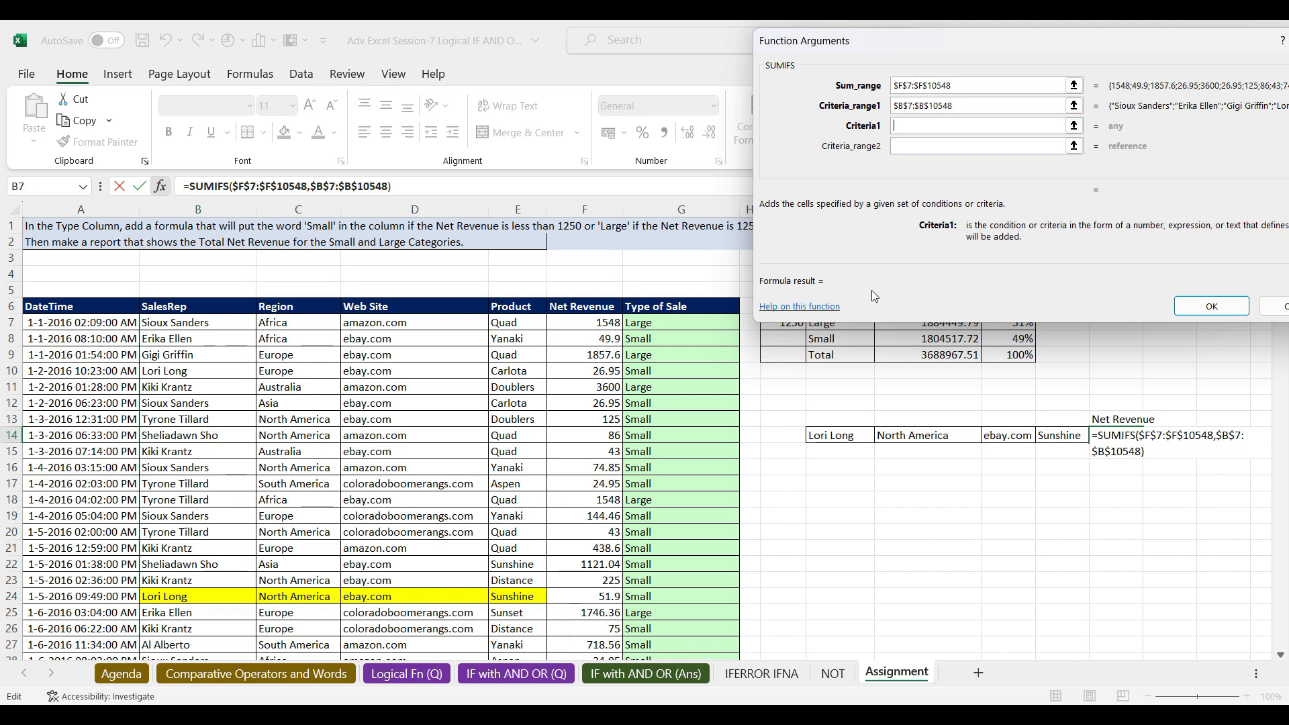
click(839, 435)
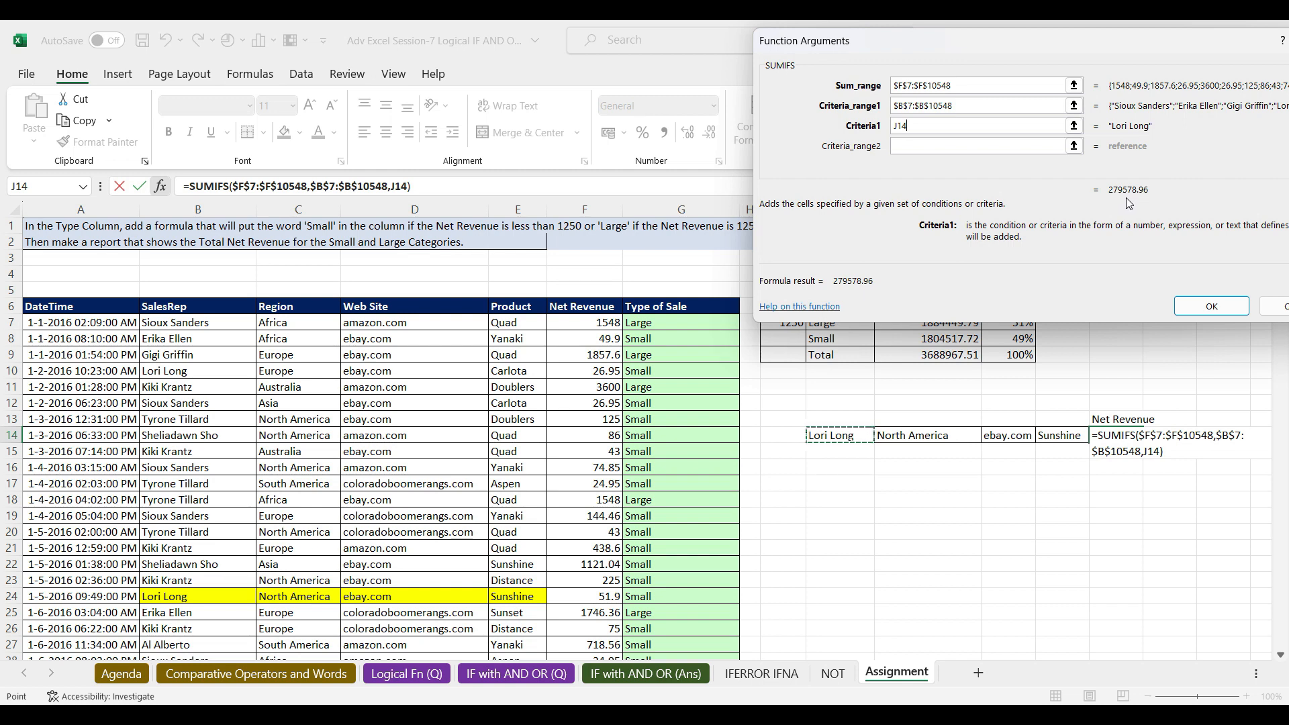
click(906, 149)
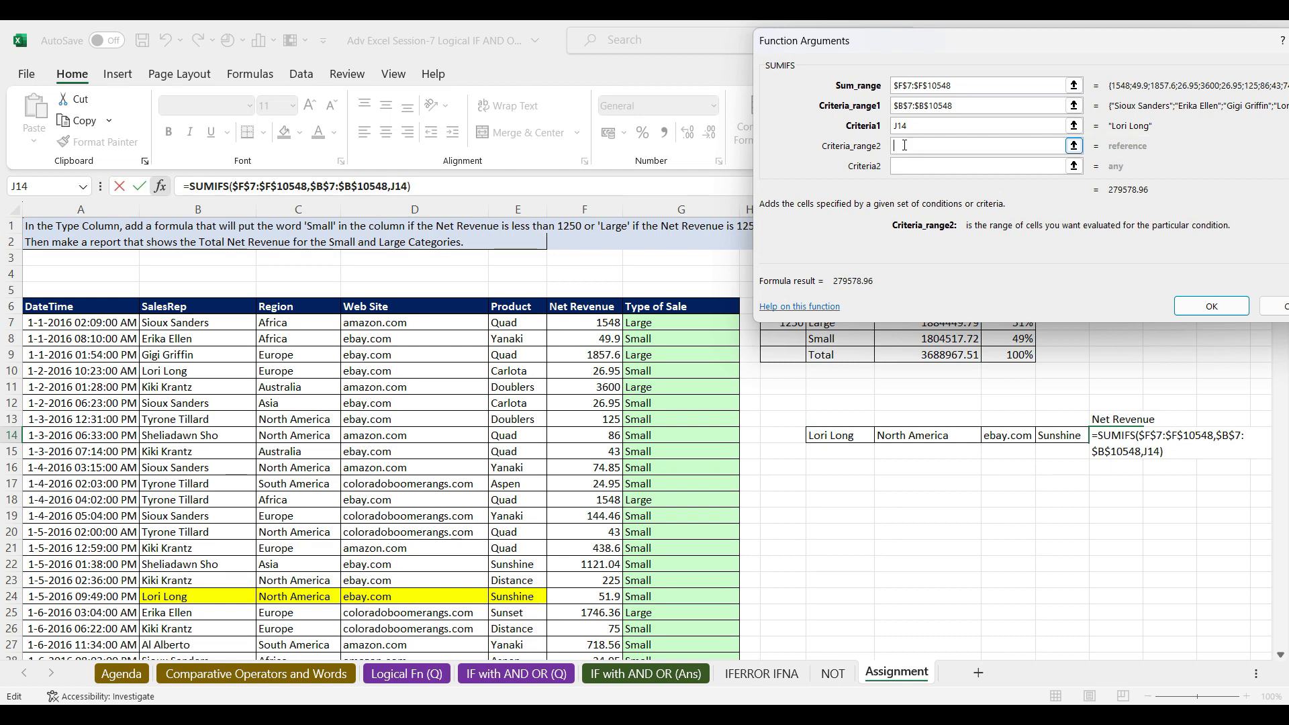
click(281, 324)
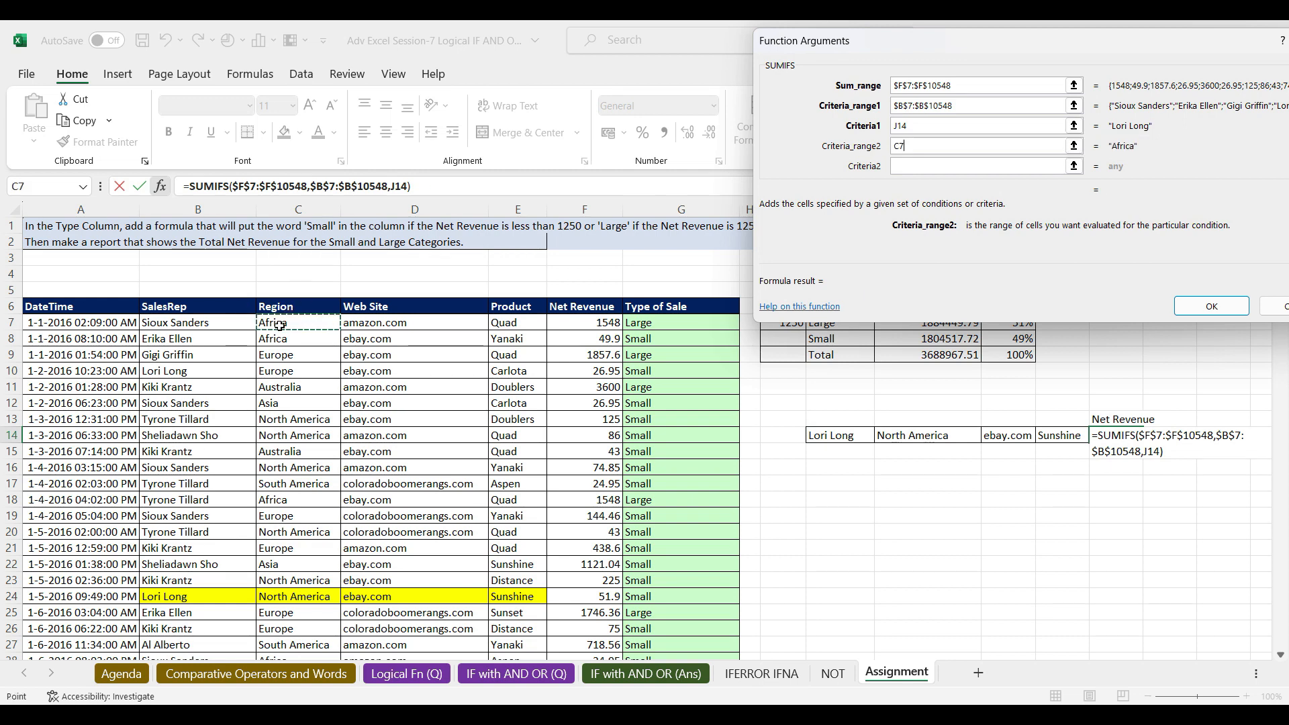
key(ctrl+shift+Down)
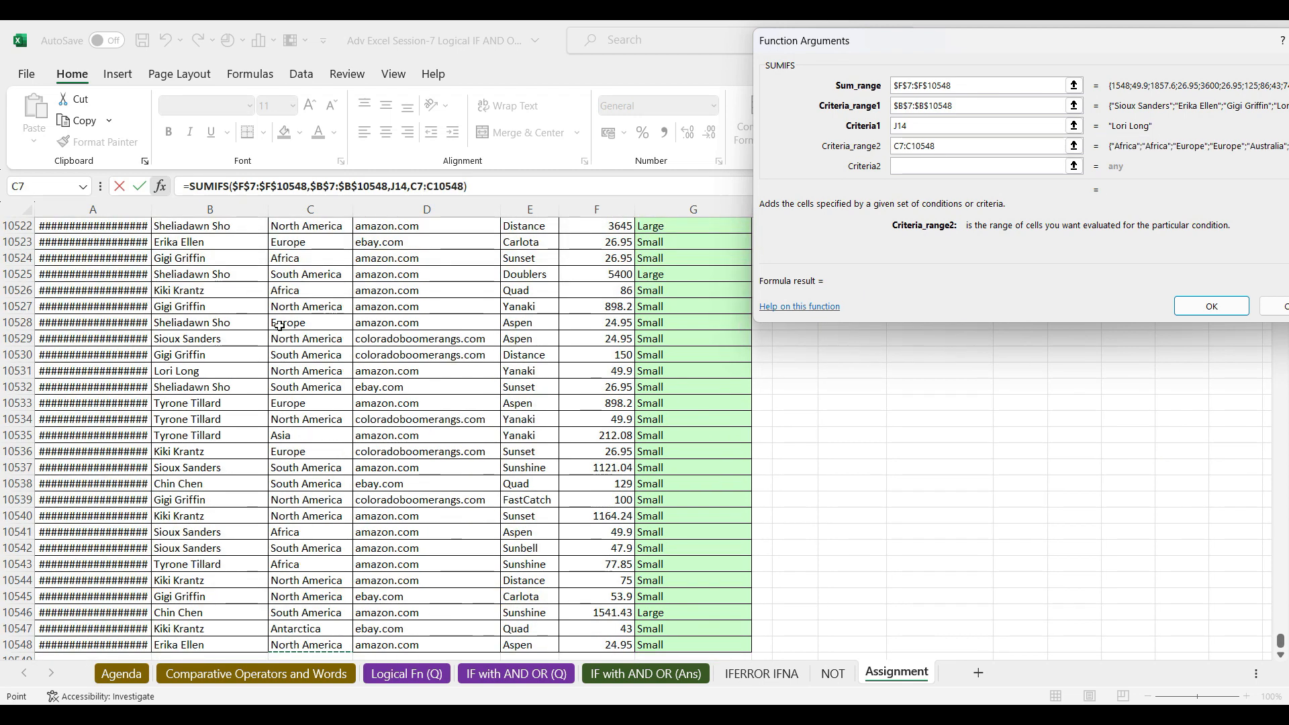
key(F4)
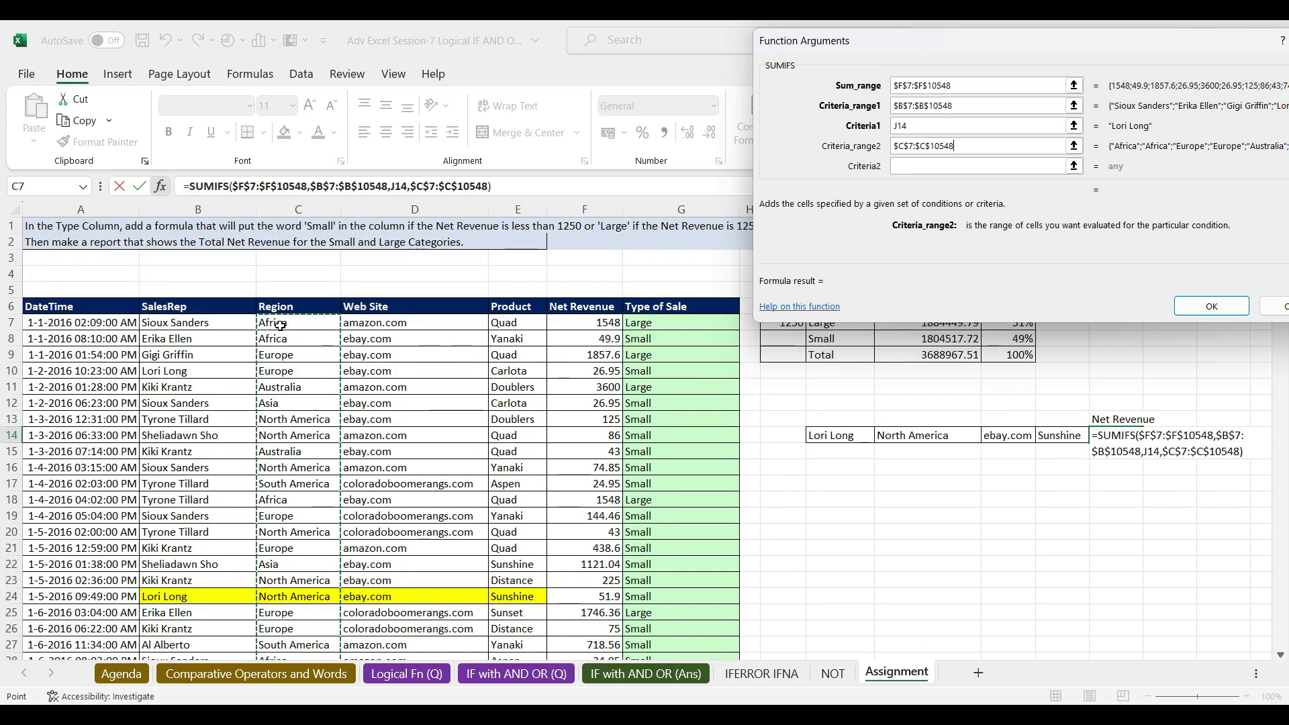
click(900, 166)
click(895, 434)
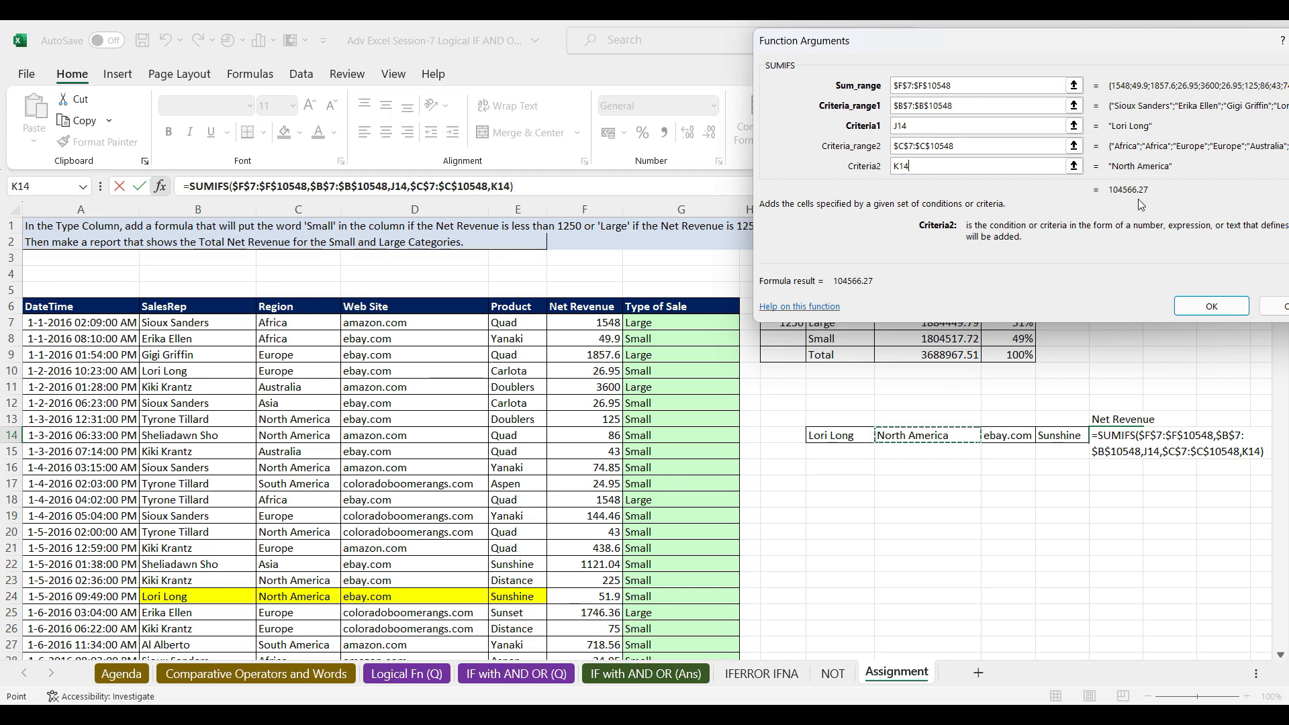
Step: Add the third SUMIFS condition, with the absolute Web Site range $D$7:$D$10548 as Criteria_range3 and L14 as Criteria3
drag(1044, 54, 845, 21)
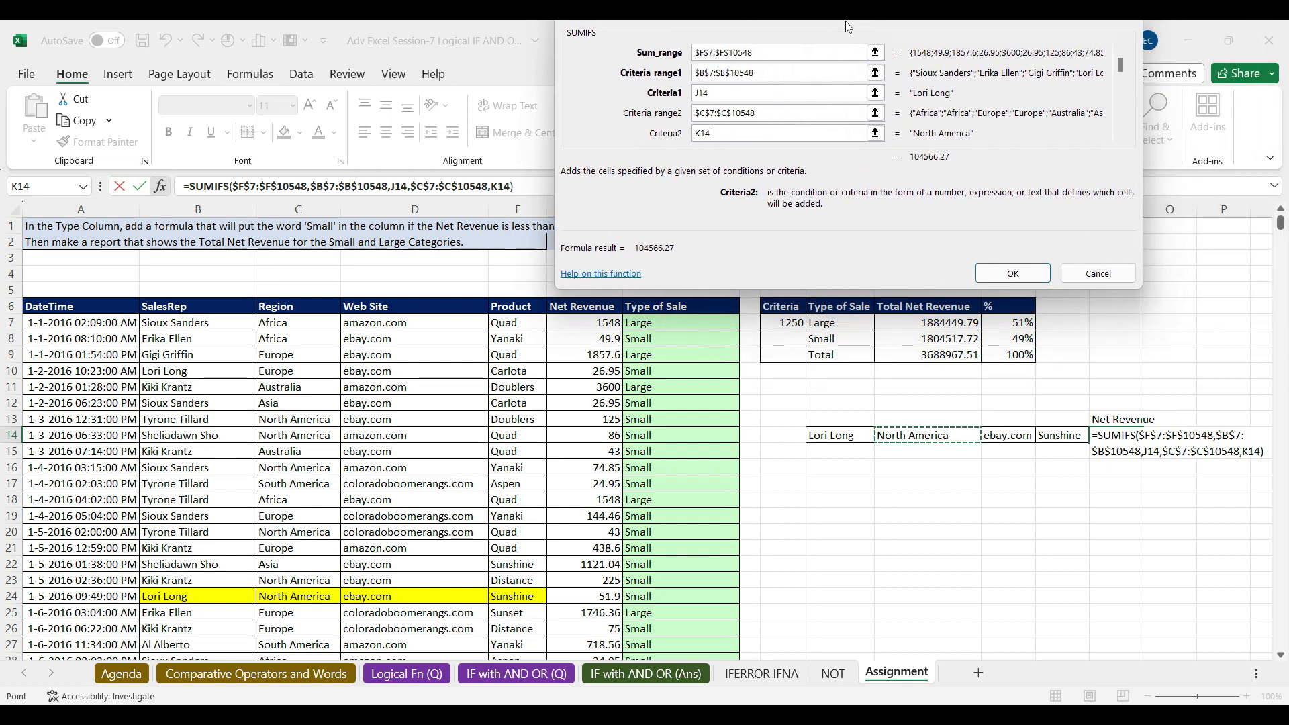
click(1121, 135)
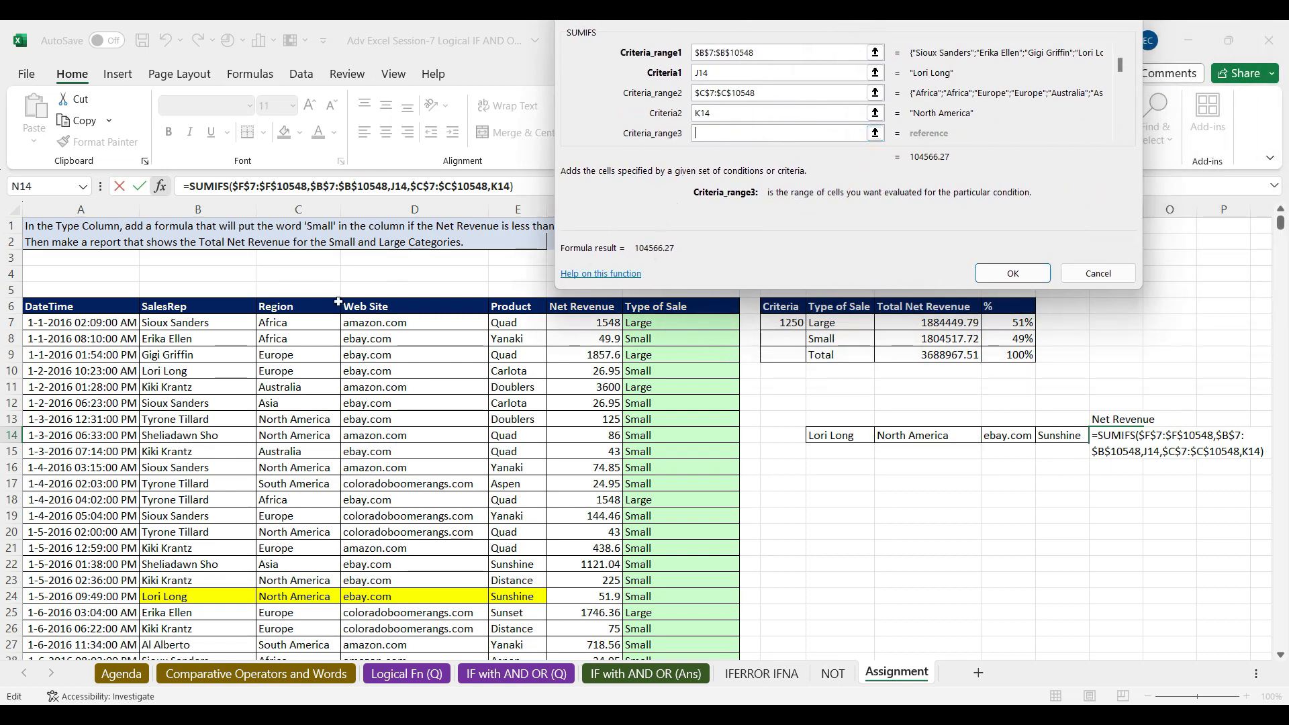
click(397, 322)
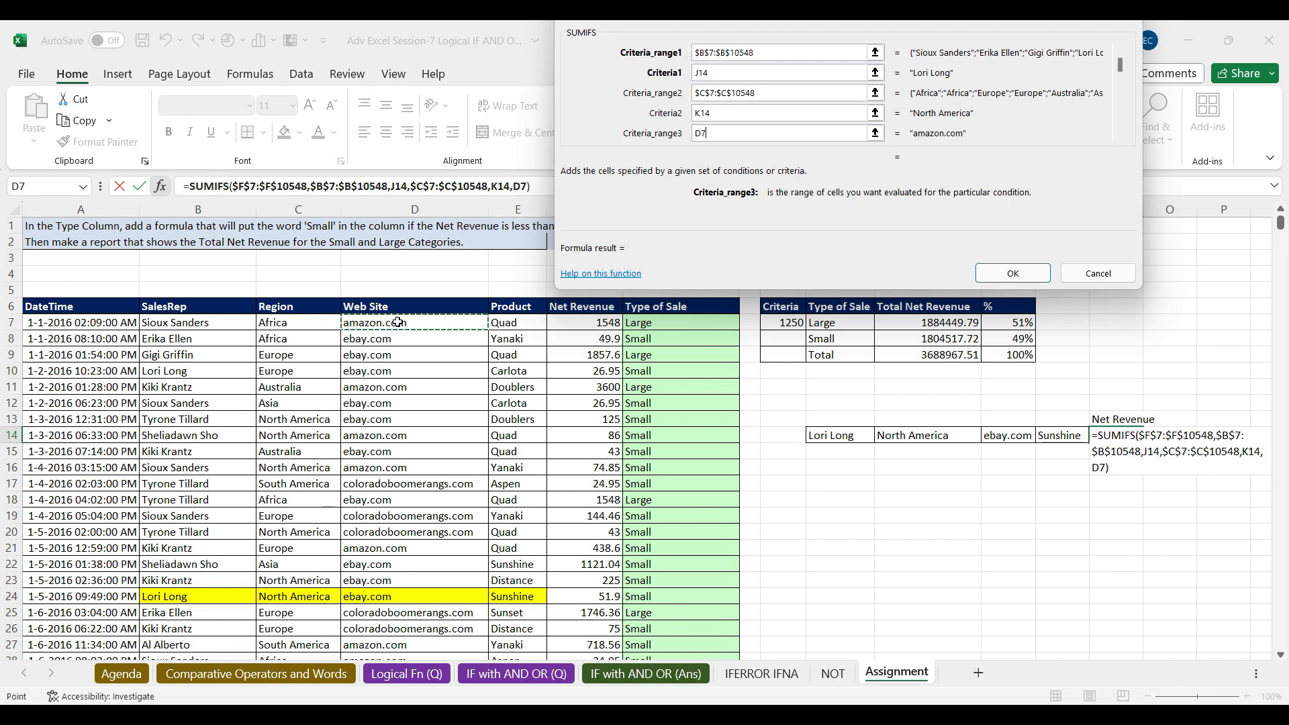
key(ctrl+shift+Down)
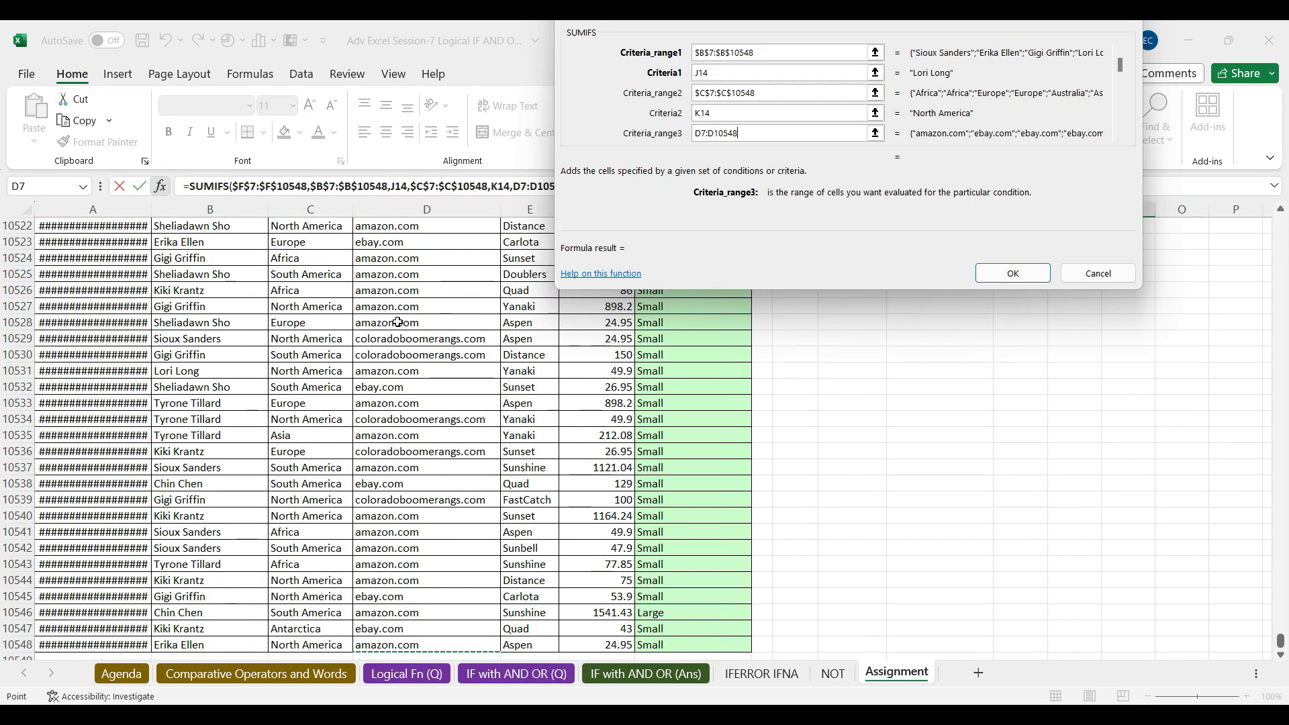
key(F4)
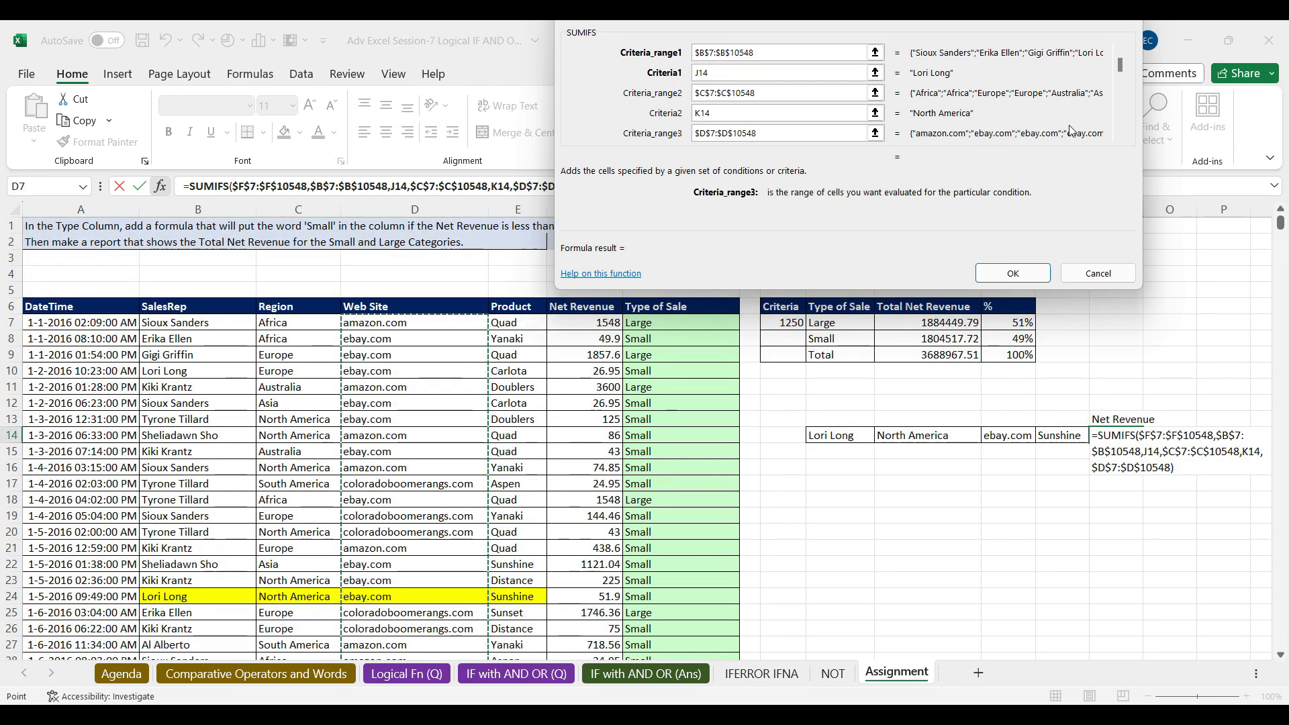
click(1120, 136)
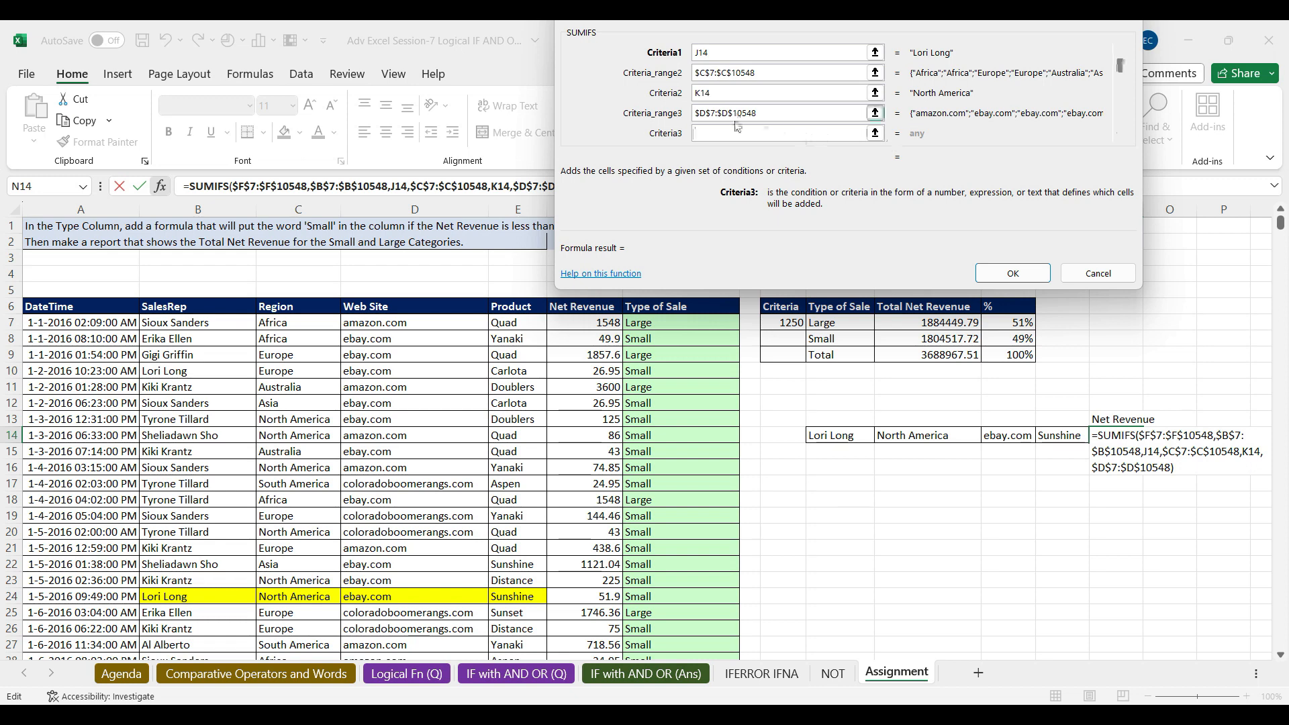
click(1012, 435)
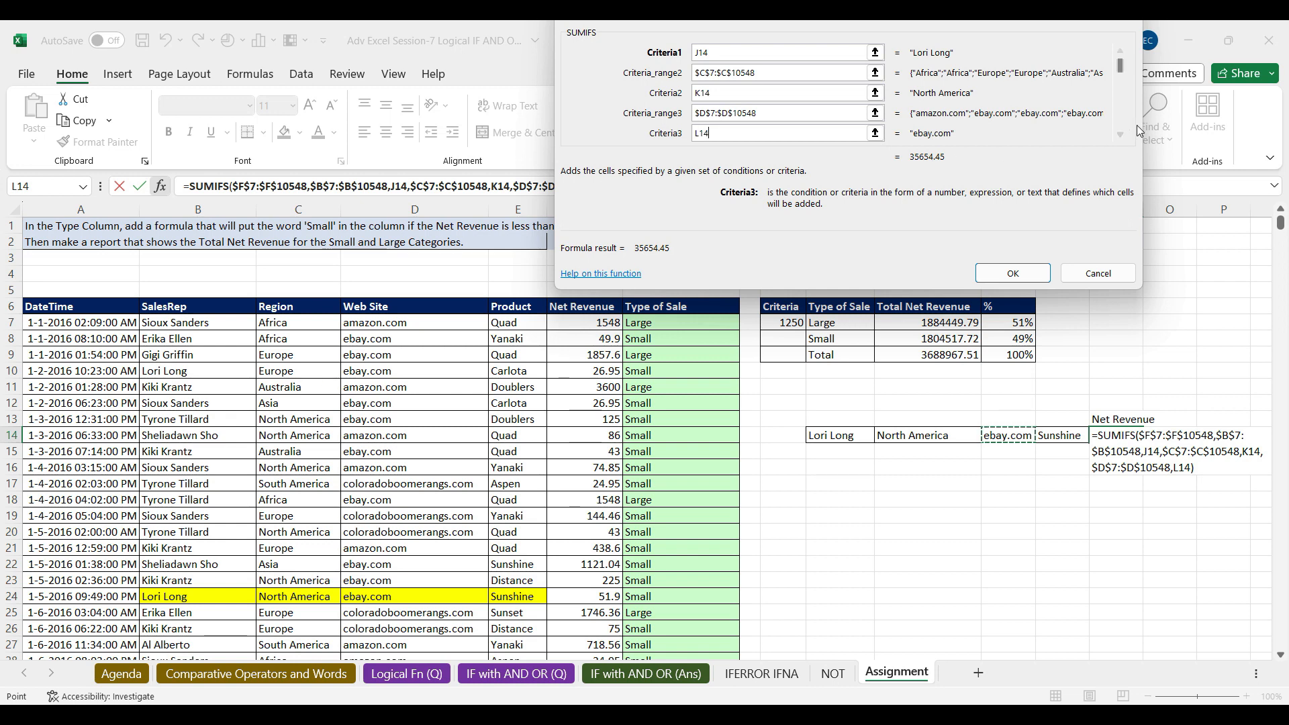
Step: Add the absolute Product range $E$7:$E$10548 as Criteria_range4 with M14 as Criteria4, and complete the SUMIFS formula in N14
click(1121, 135)
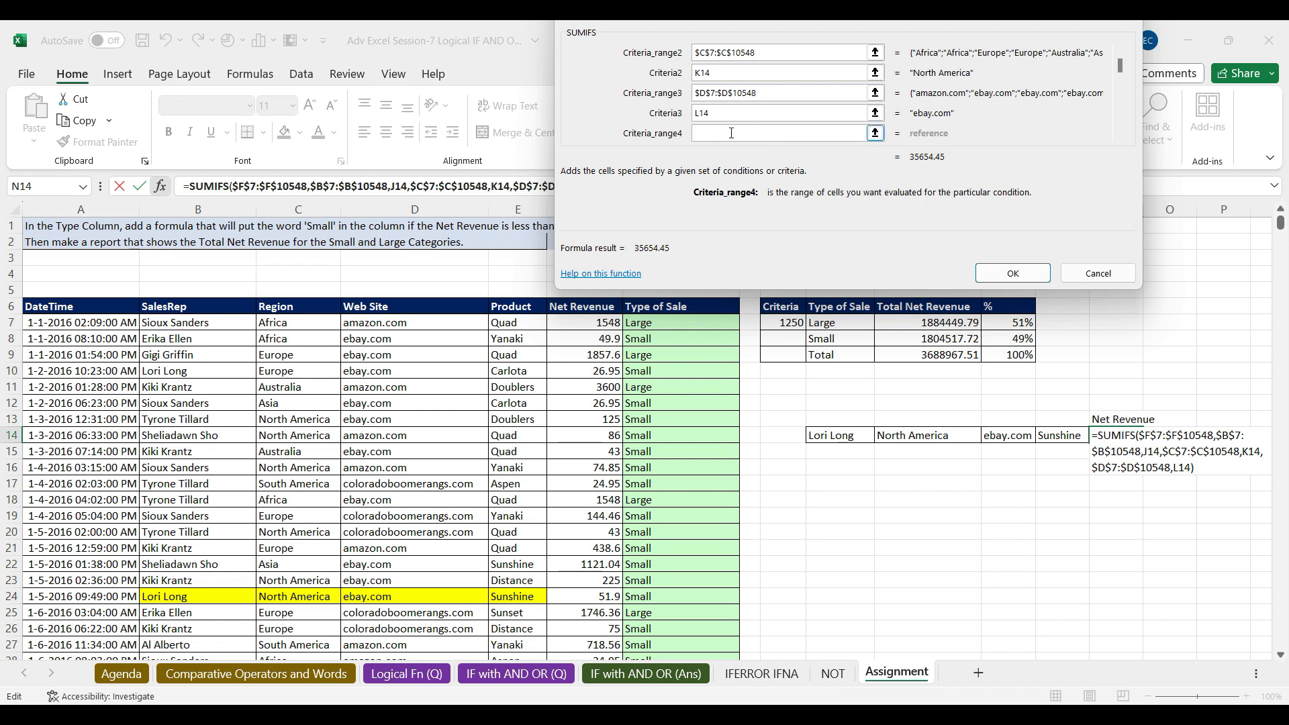
click(509, 325)
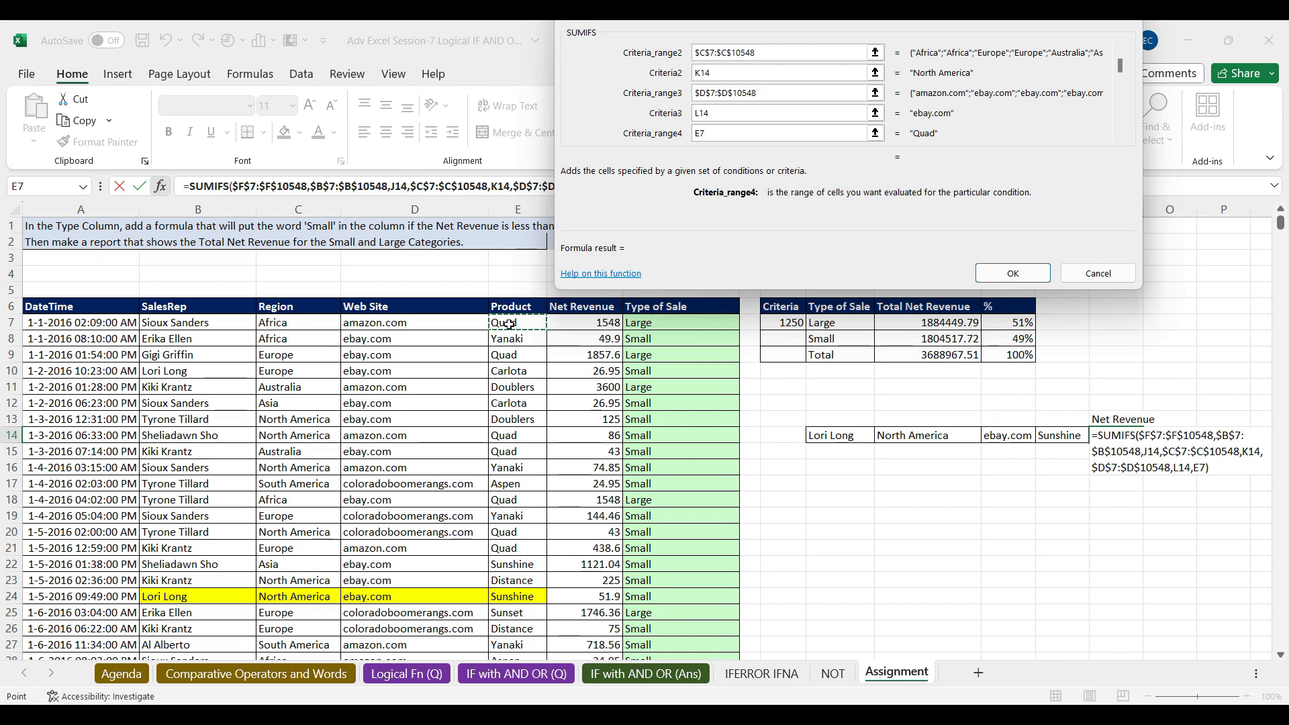
key(ctrl+shift+Down)
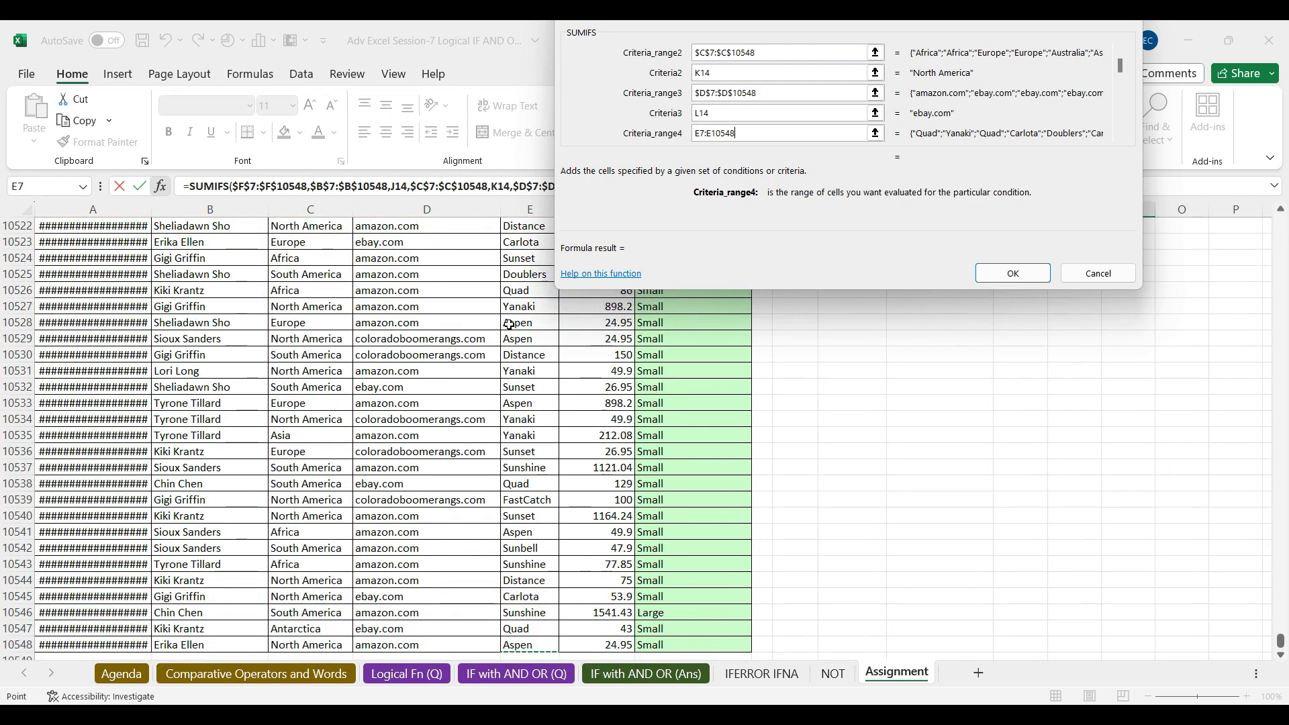
key(F4)
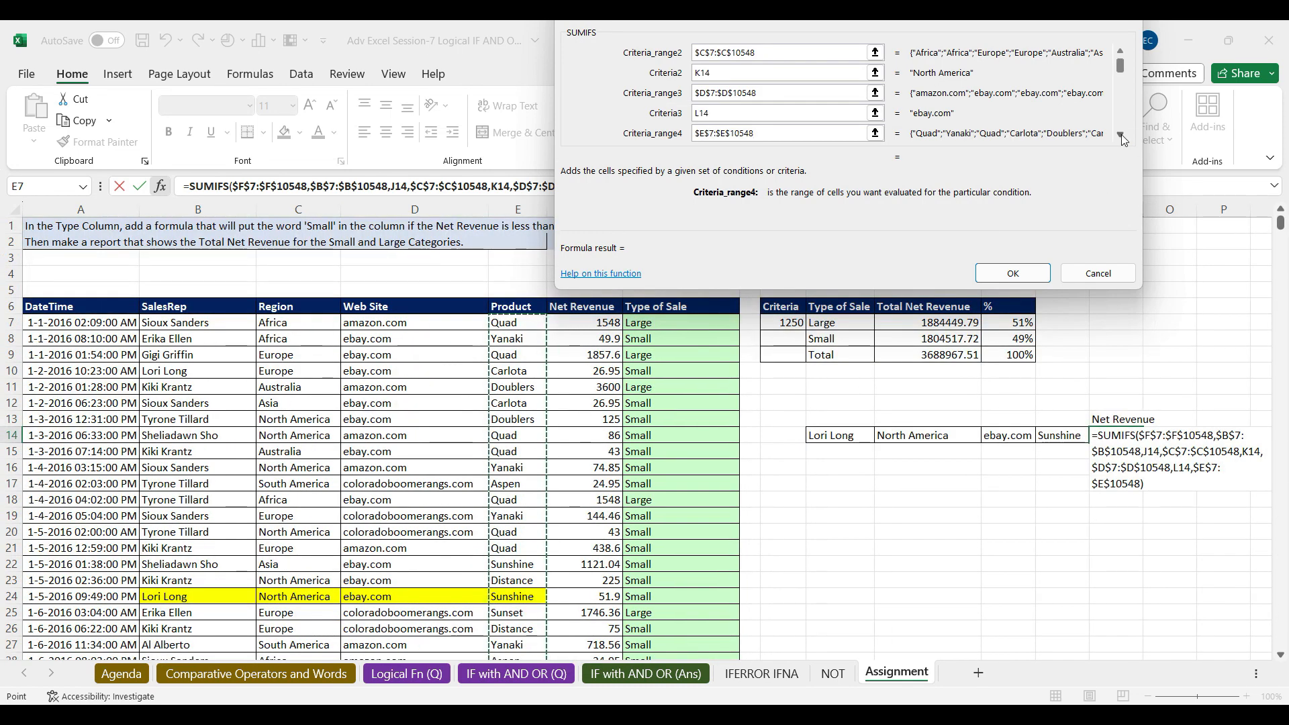
click(1120, 135)
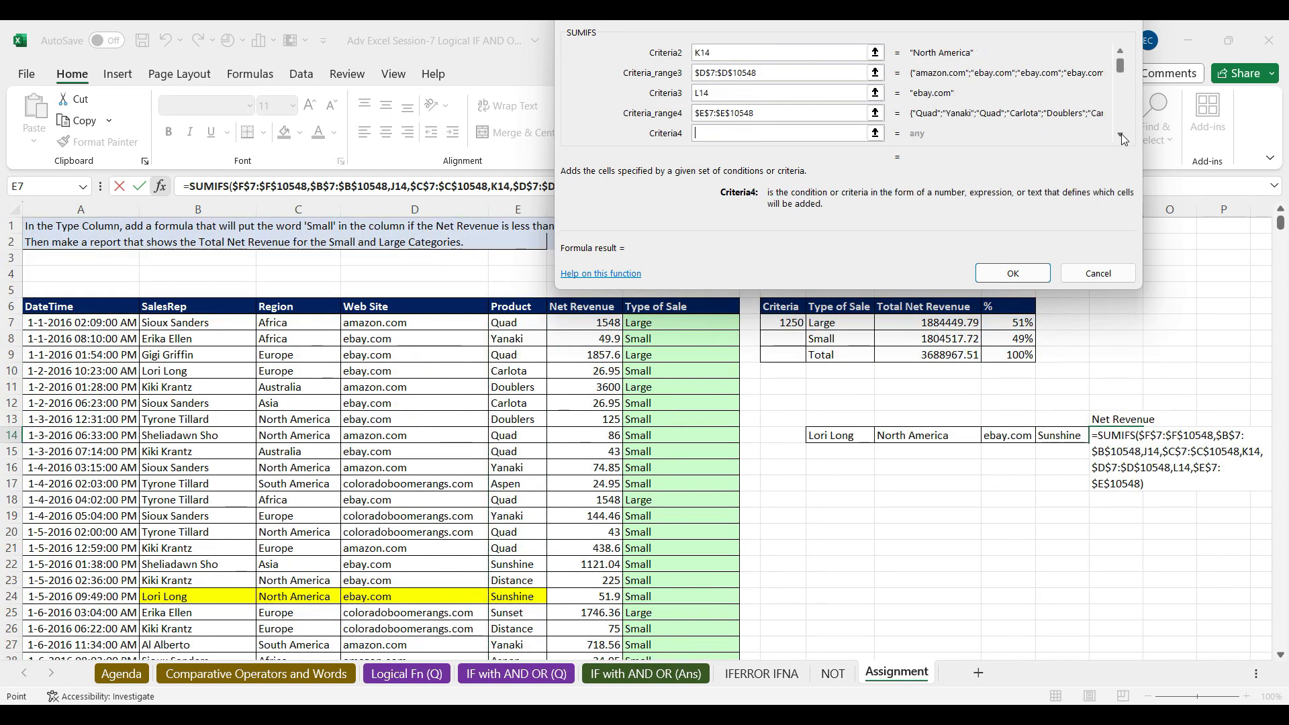
click(1059, 436)
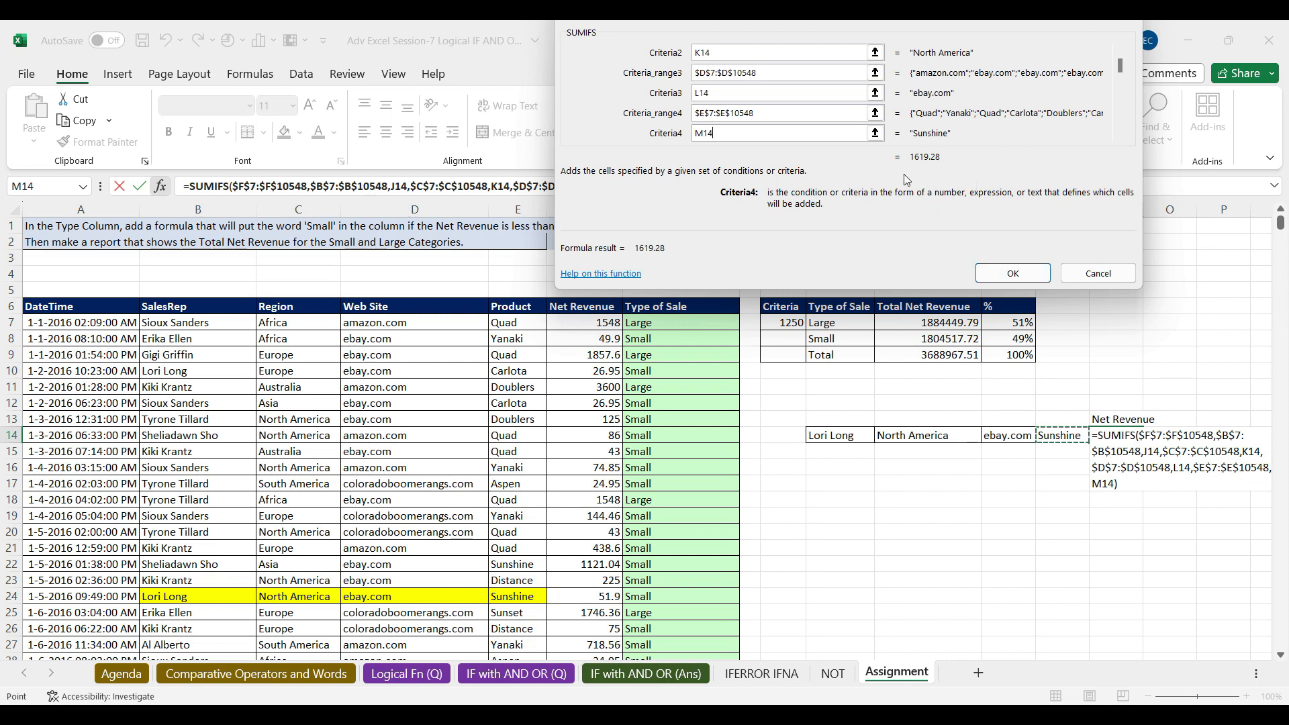
click(1013, 273)
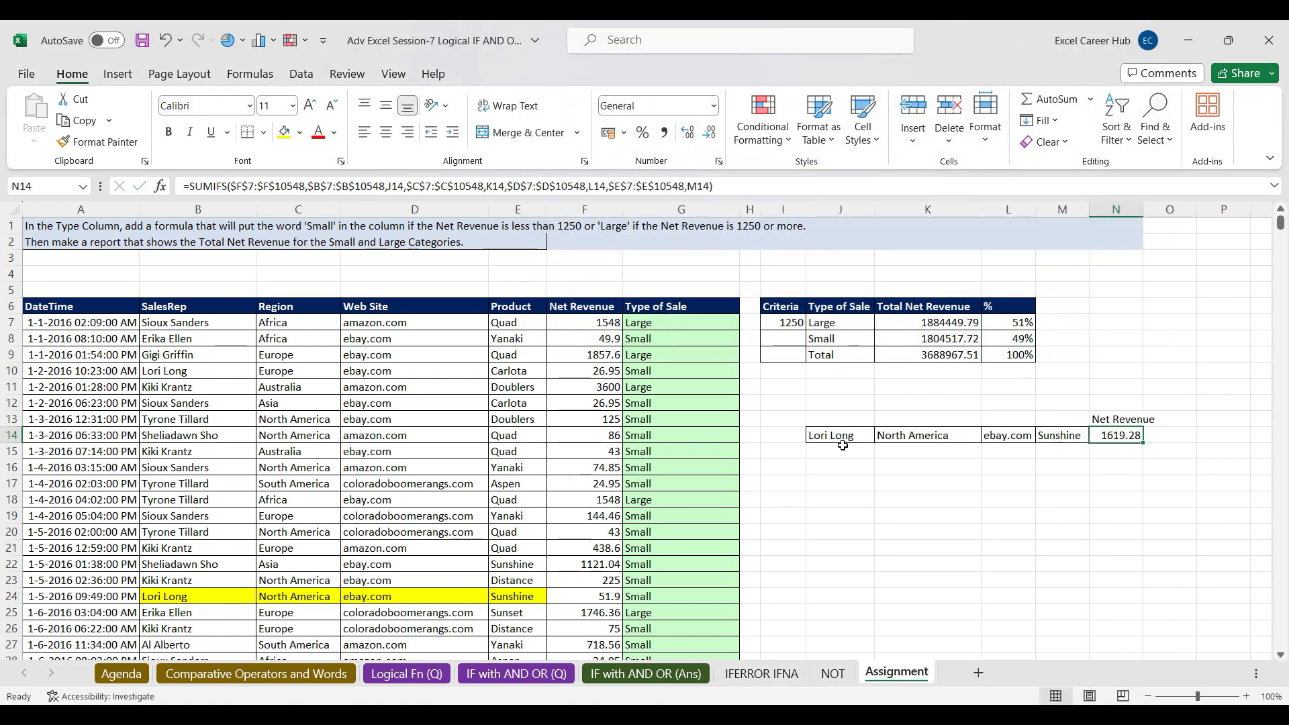
drag(837, 437, 935, 438)
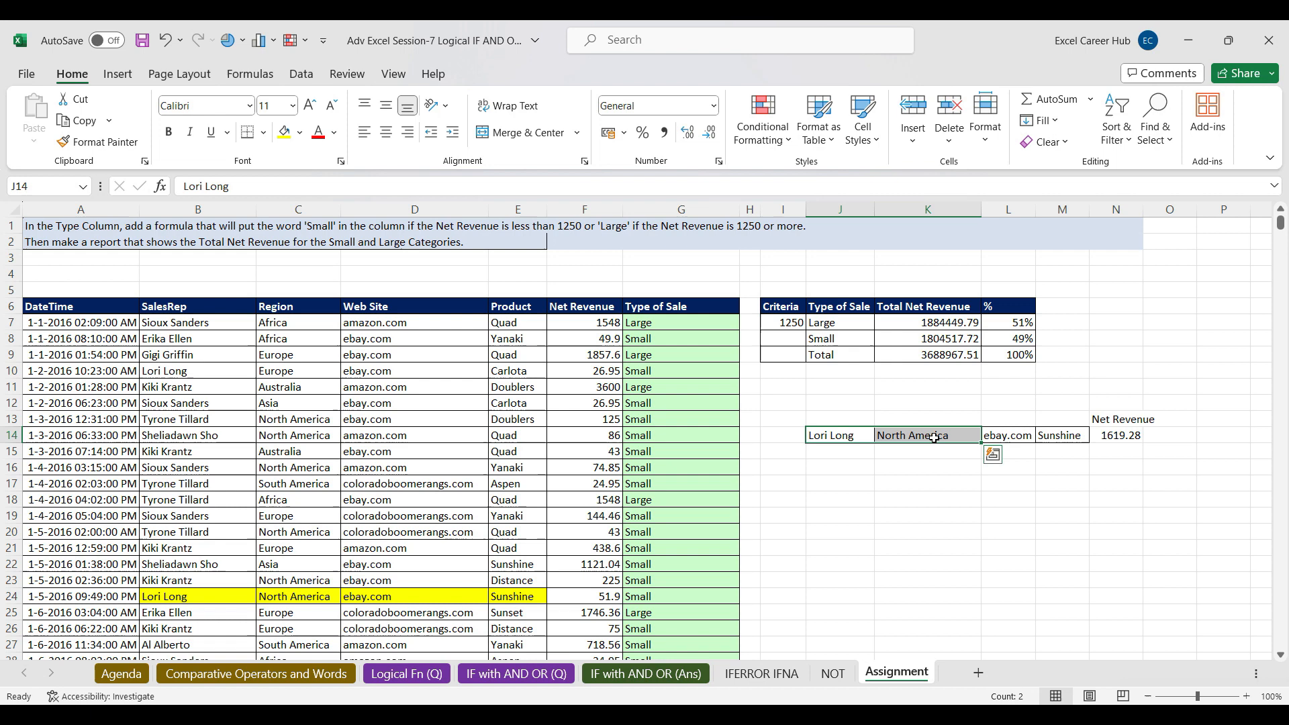
click(1009, 437)
click(1064, 436)
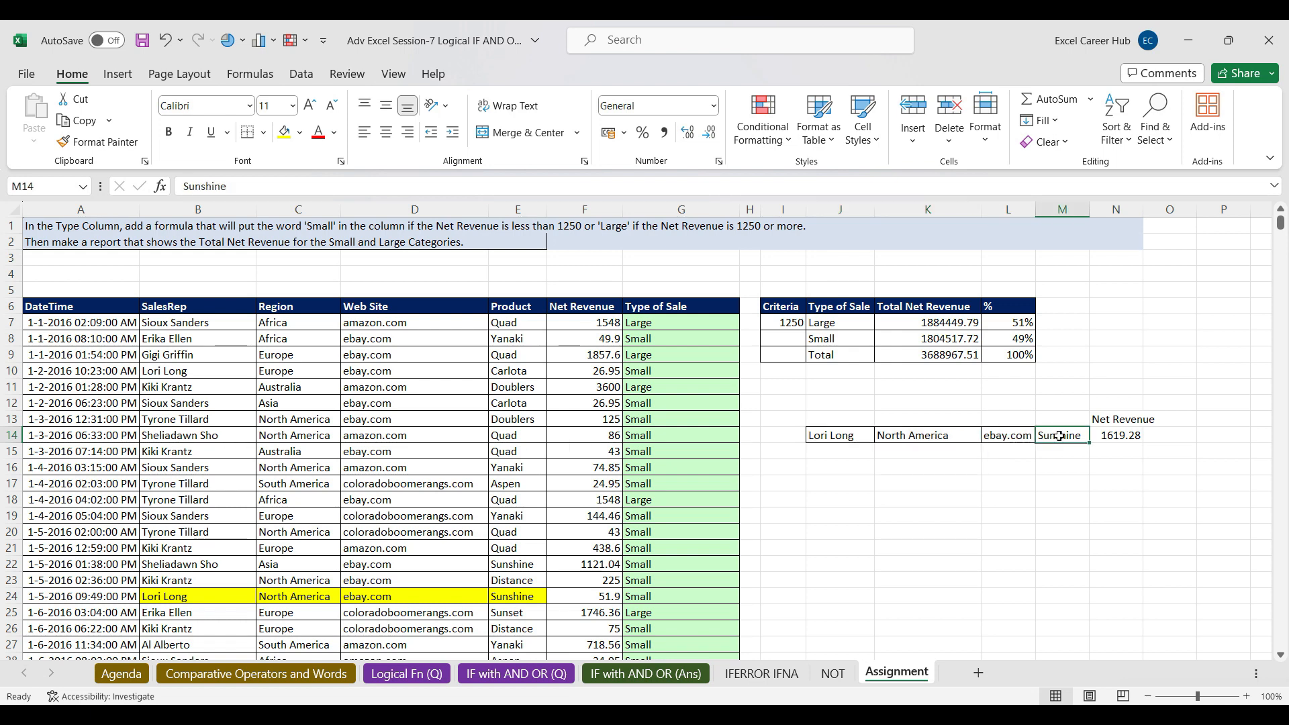
click(1117, 437)
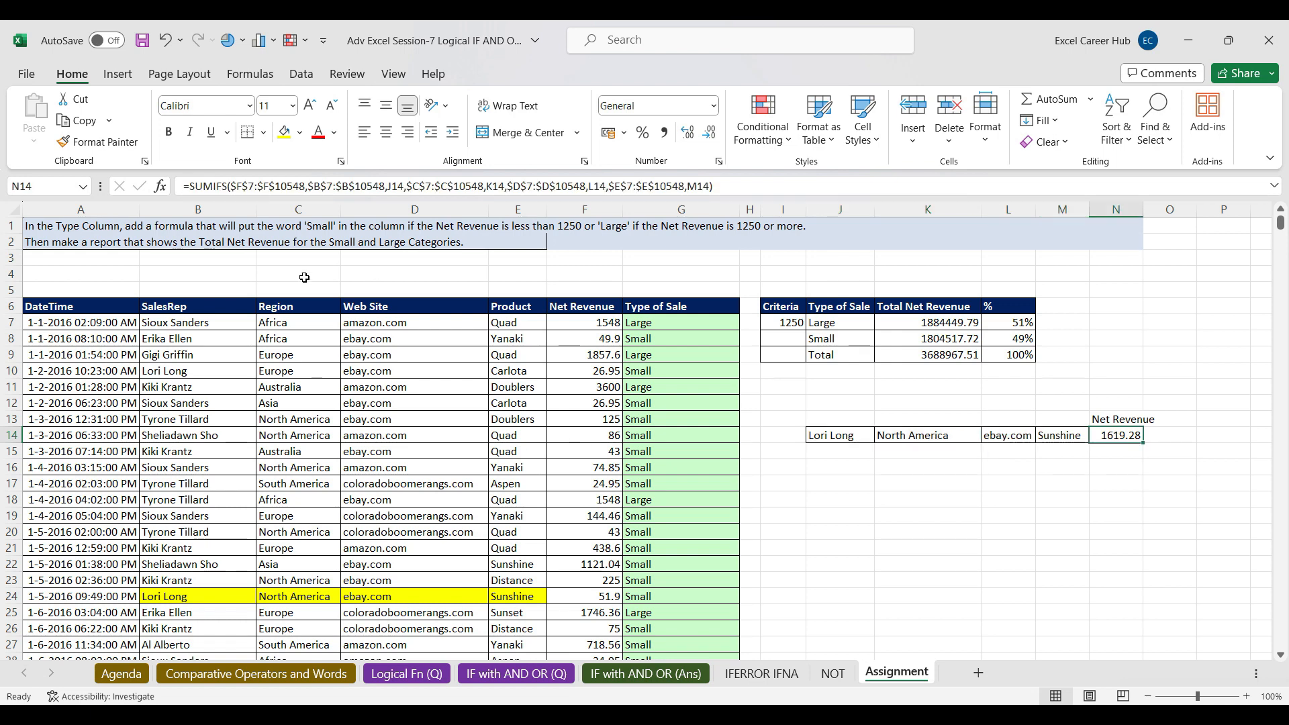
Step: Add filters to the sales table's header row and filter the SalesRep column to the sales rep named in J14
click(72, 307)
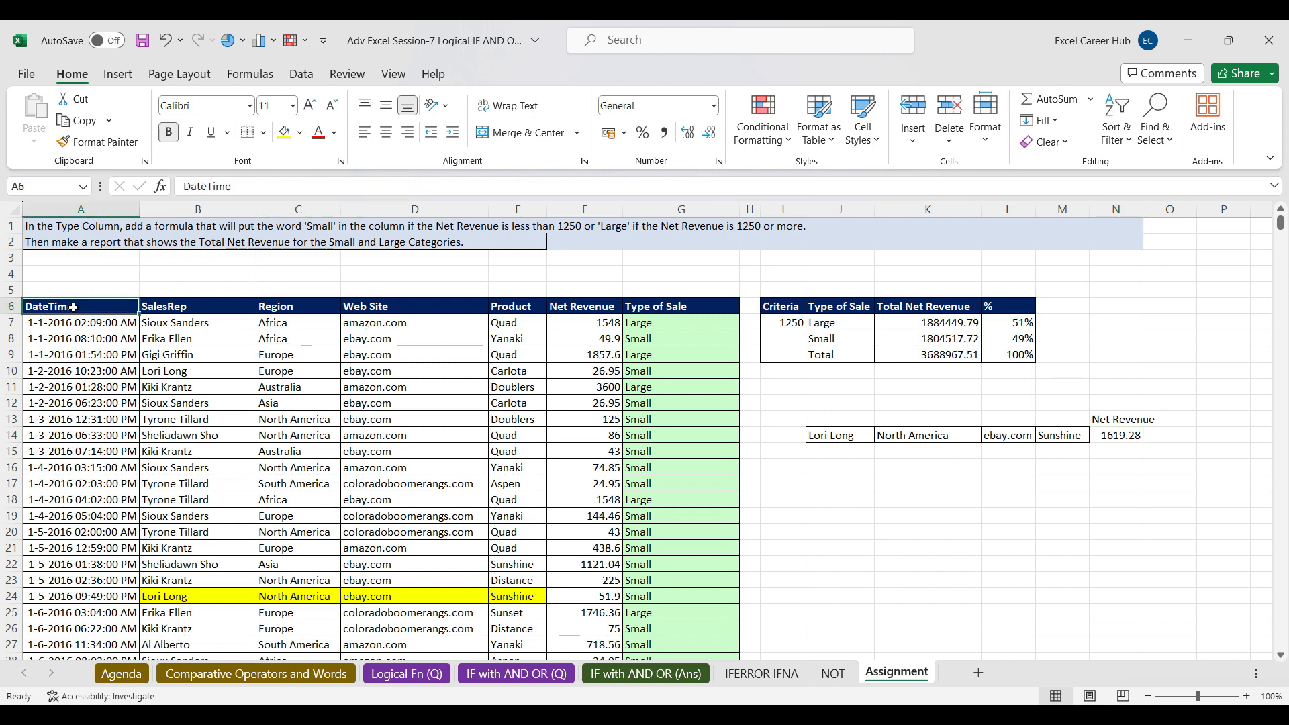
key(ctrl+shift+l)
click(249, 307)
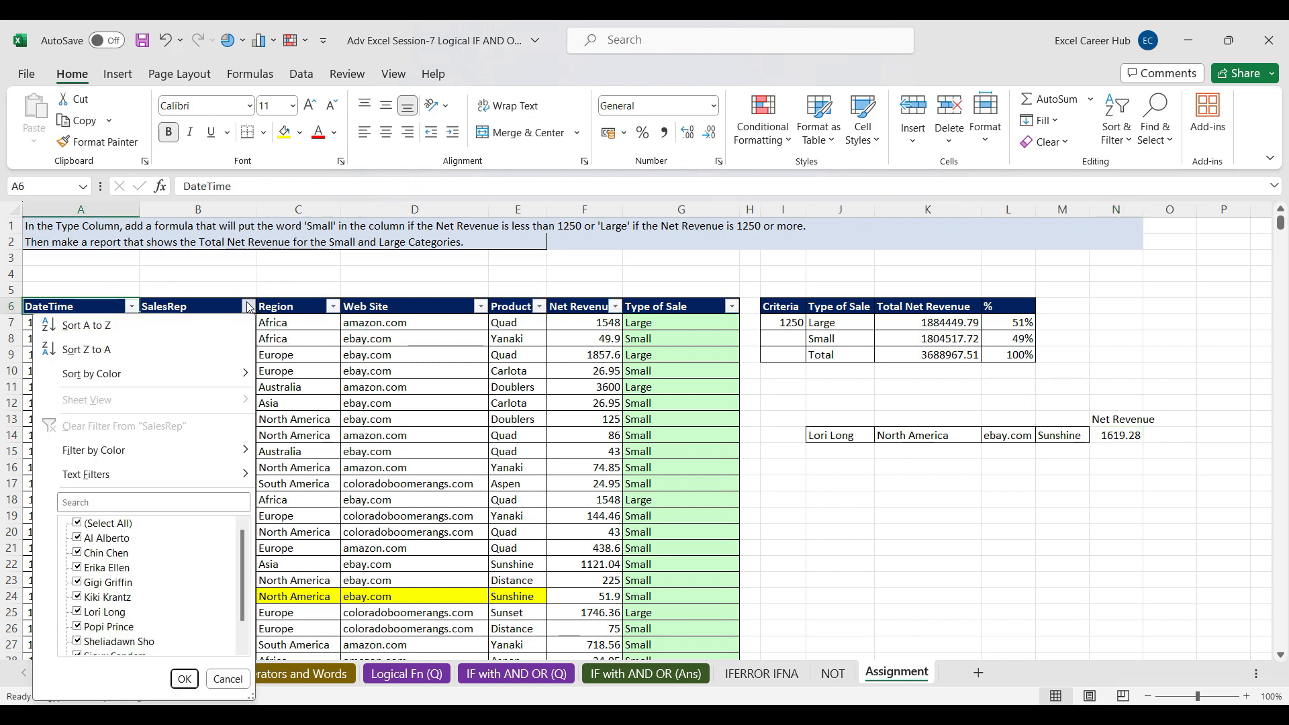
text(lor)
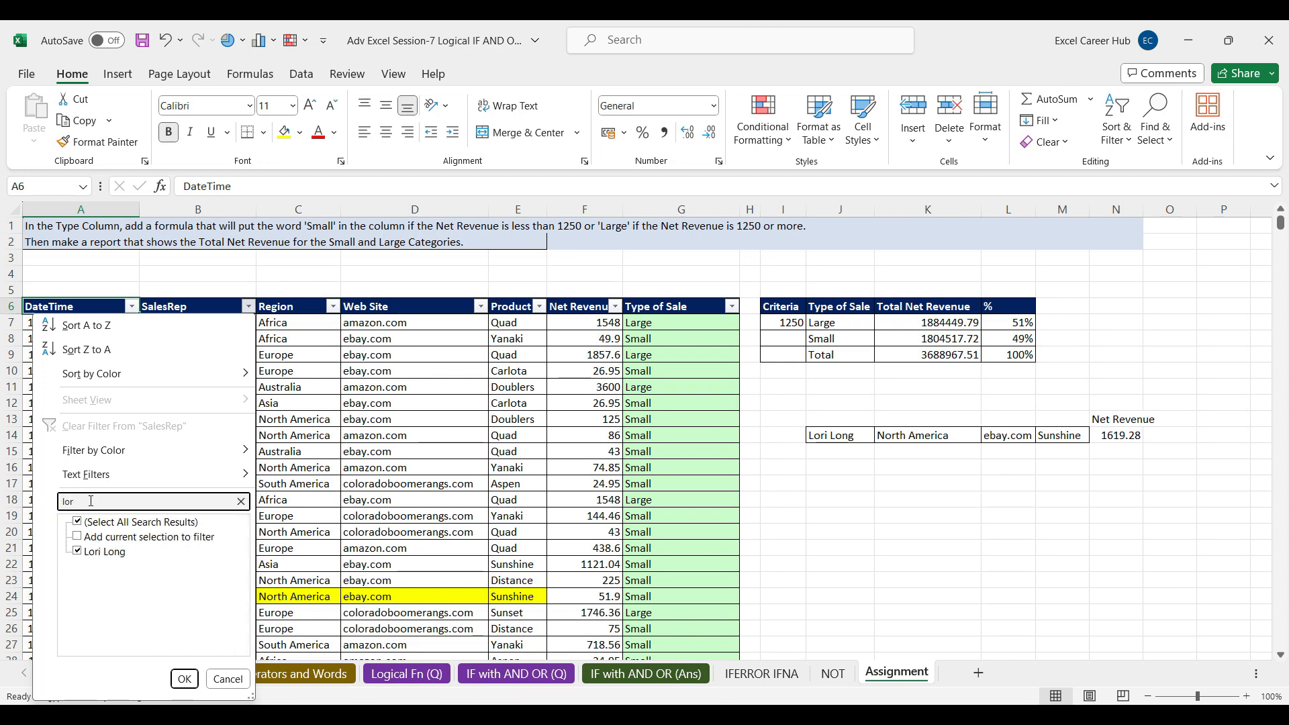
click(184, 678)
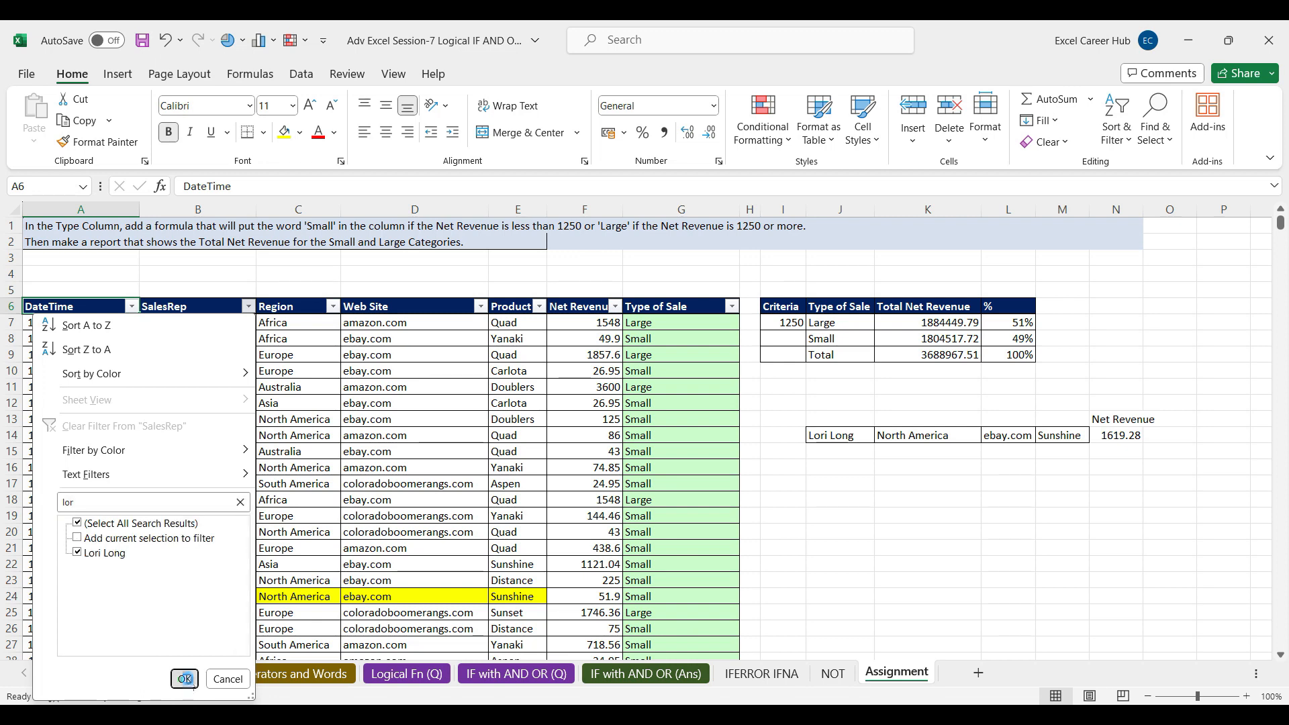
Step: Filter the Region column to North America only and the Web Site column to ebay.com only
click(332, 306)
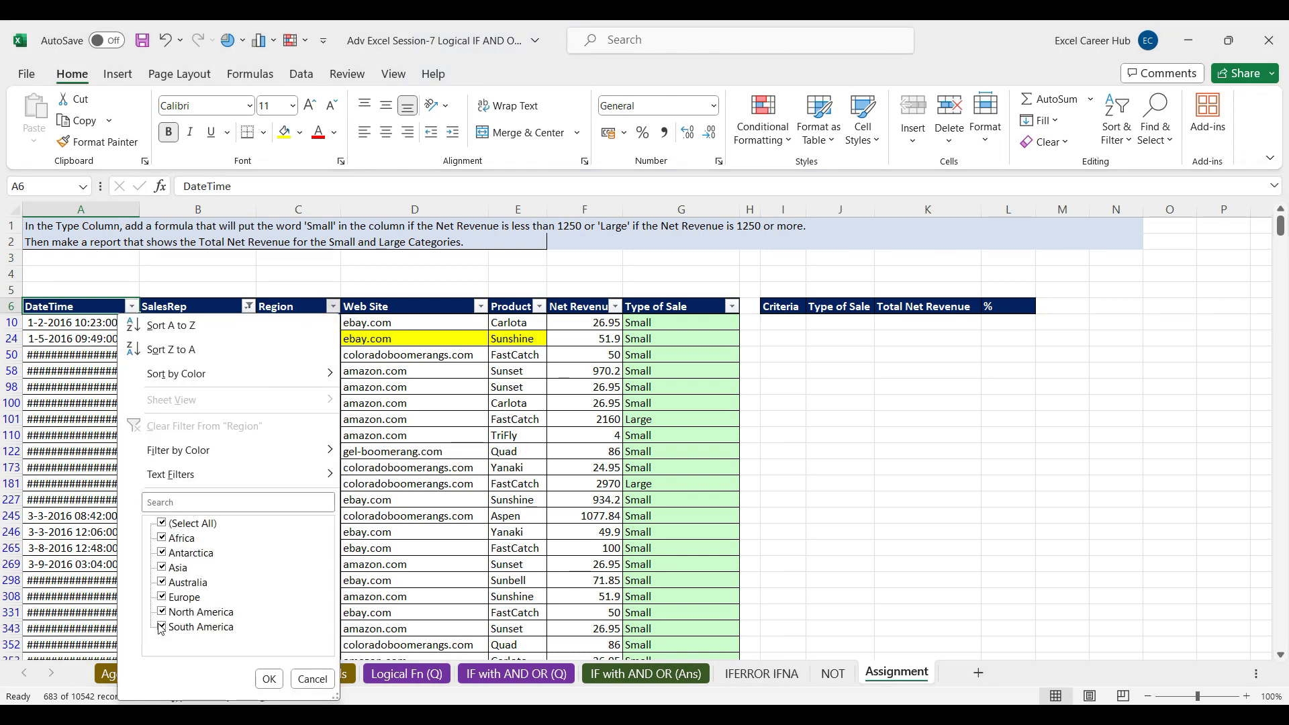
click(165, 523)
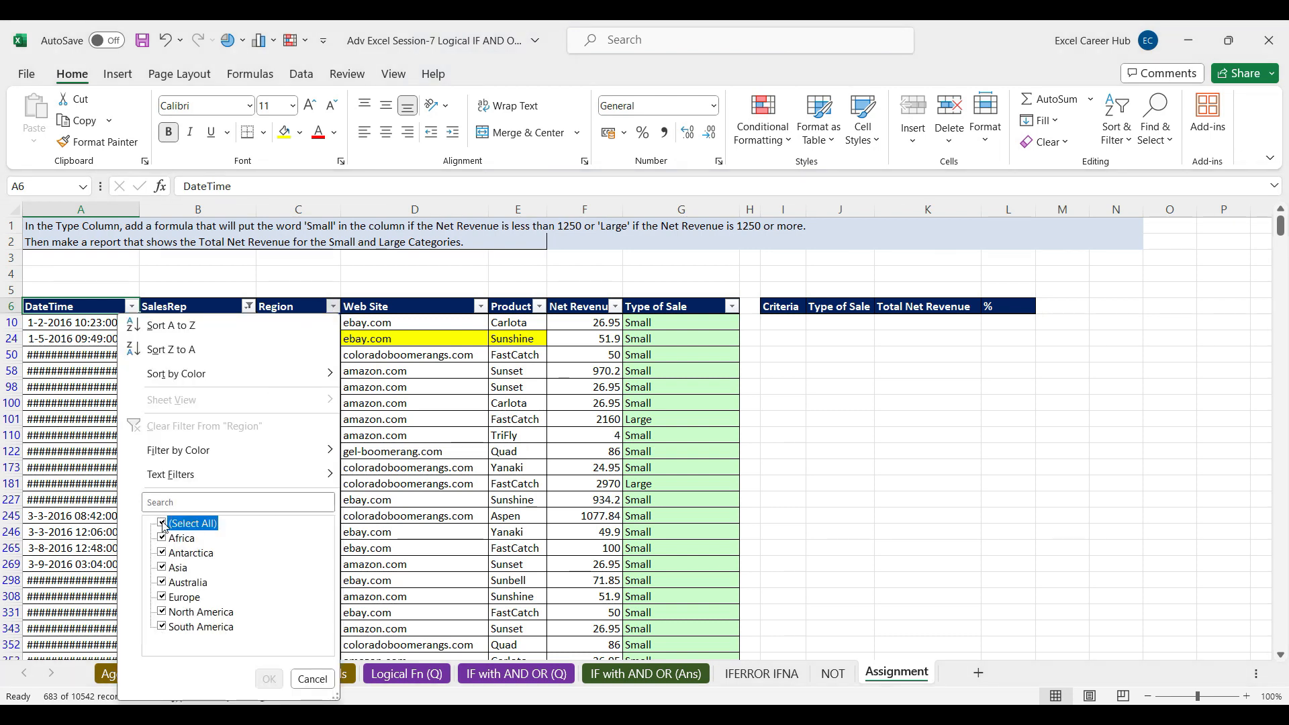
click(163, 613)
click(268, 678)
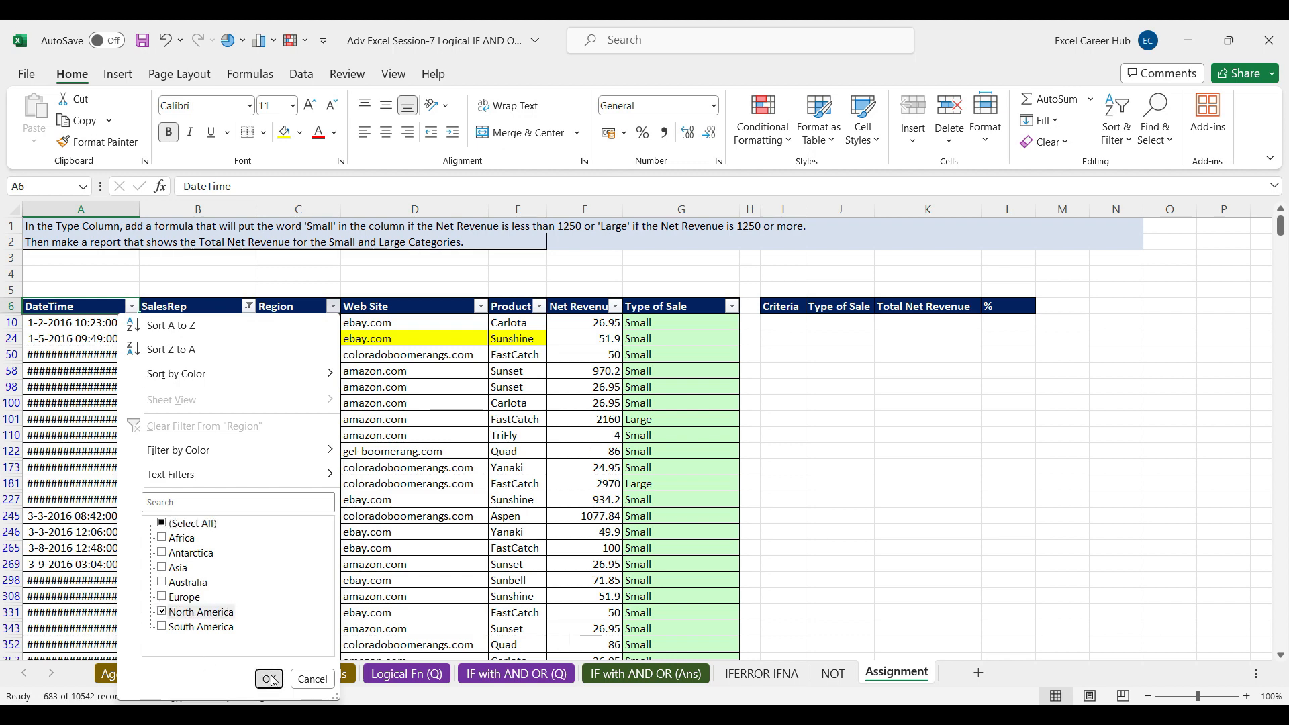
click(480, 306)
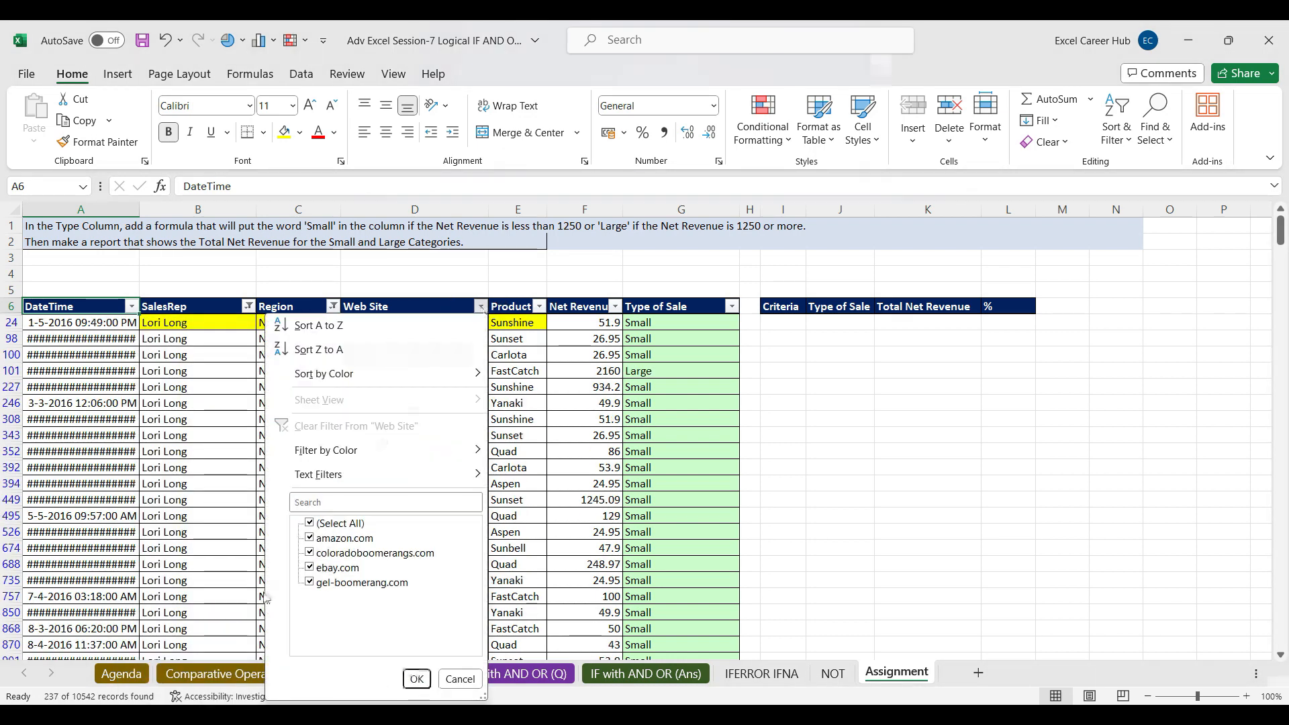
click(309, 523)
click(310, 568)
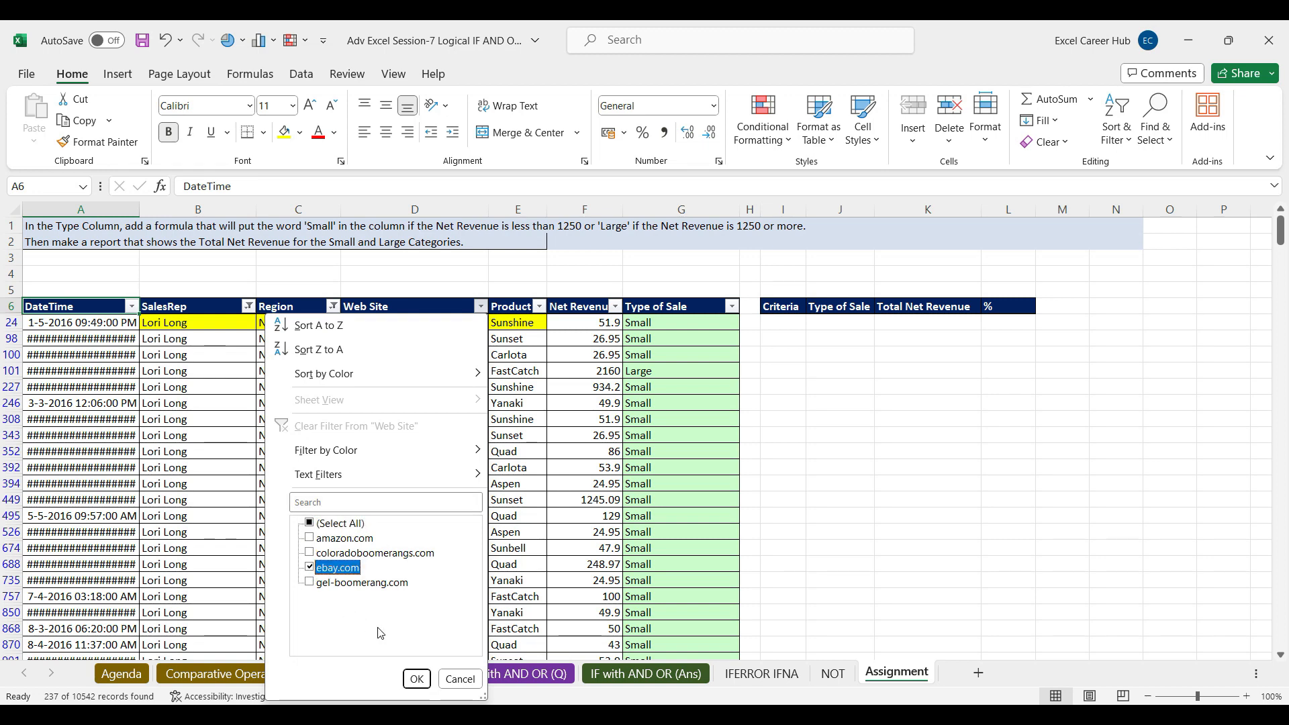
click(416, 679)
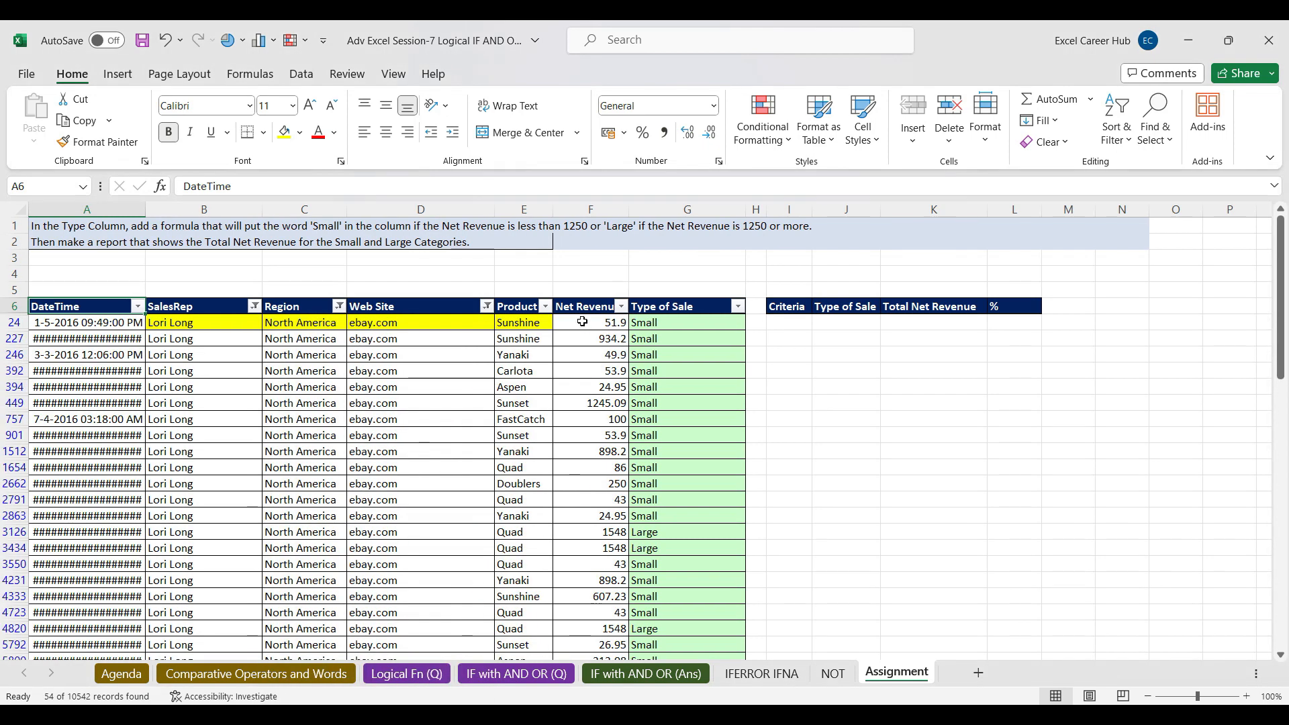
Step: Filter the Product column of the sales table to Sunshine only
click(545, 306)
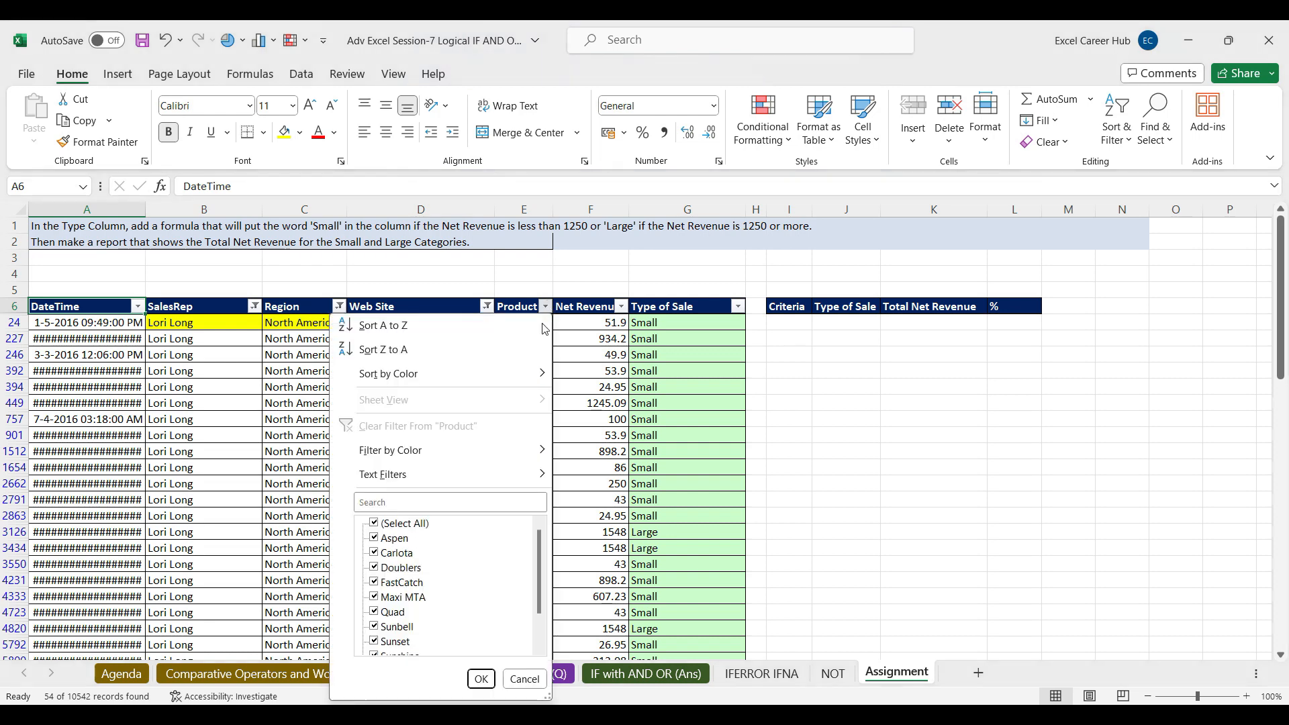
click(375, 524)
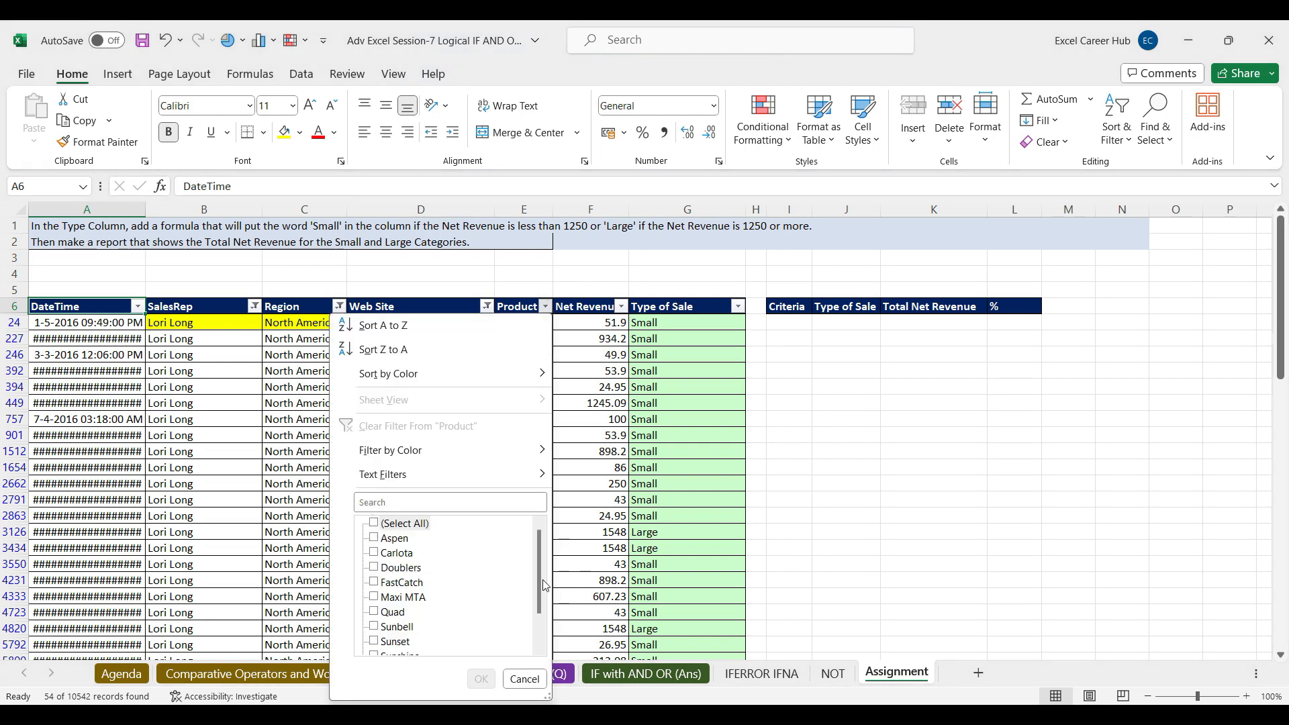
drag(538, 577, 508, 611)
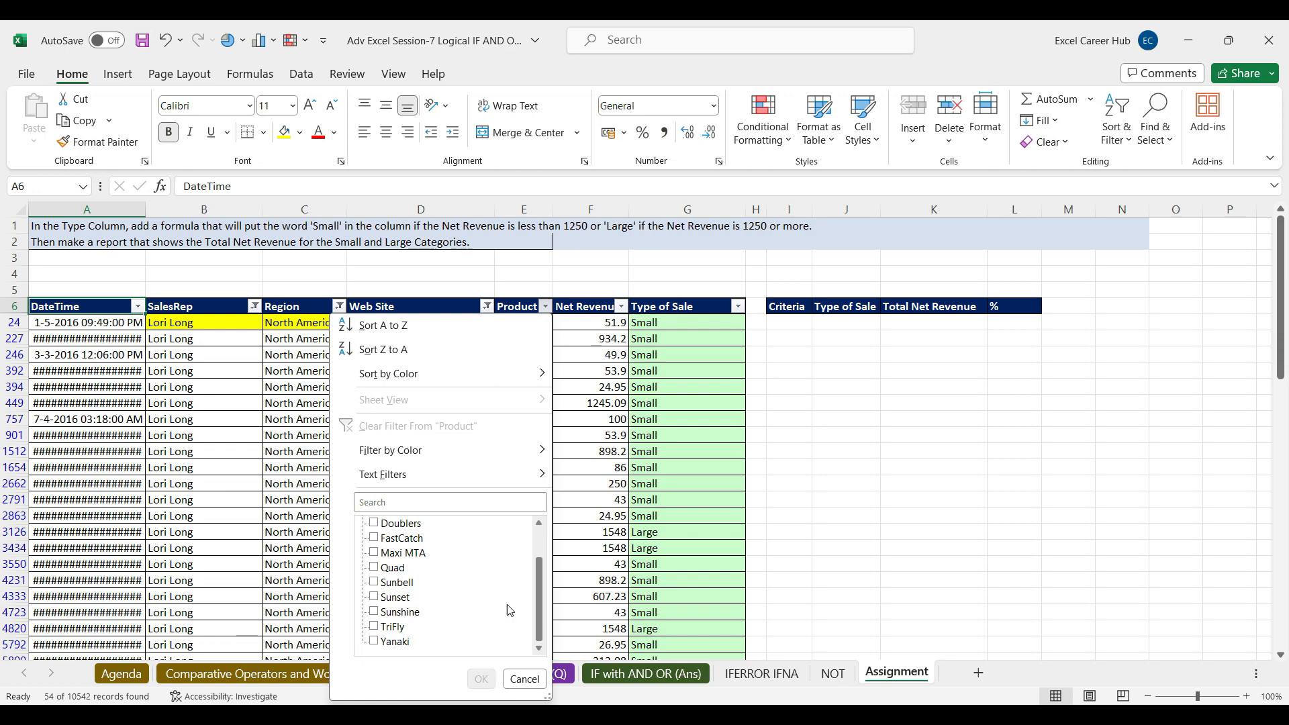
click(374, 612)
click(480, 679)
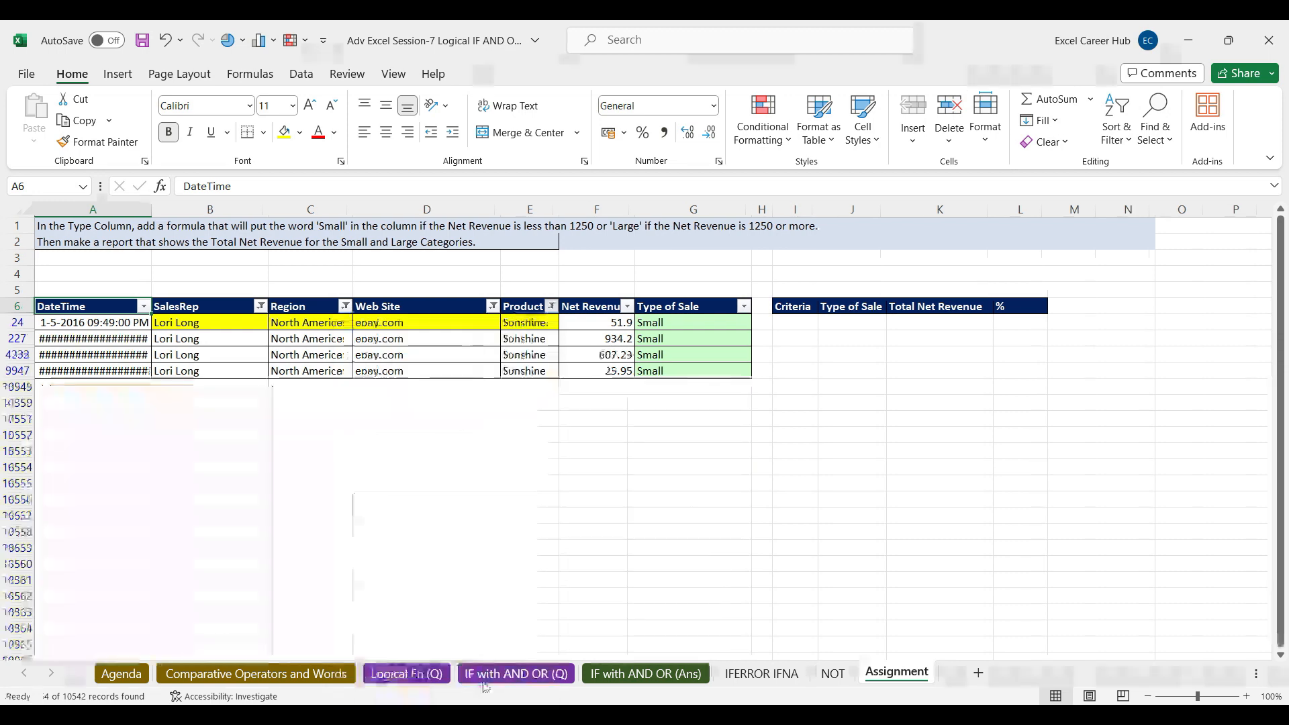
Step: Select the filtered Net Revenue values in column F to check their sum
drag(599, 324, 609, 371)
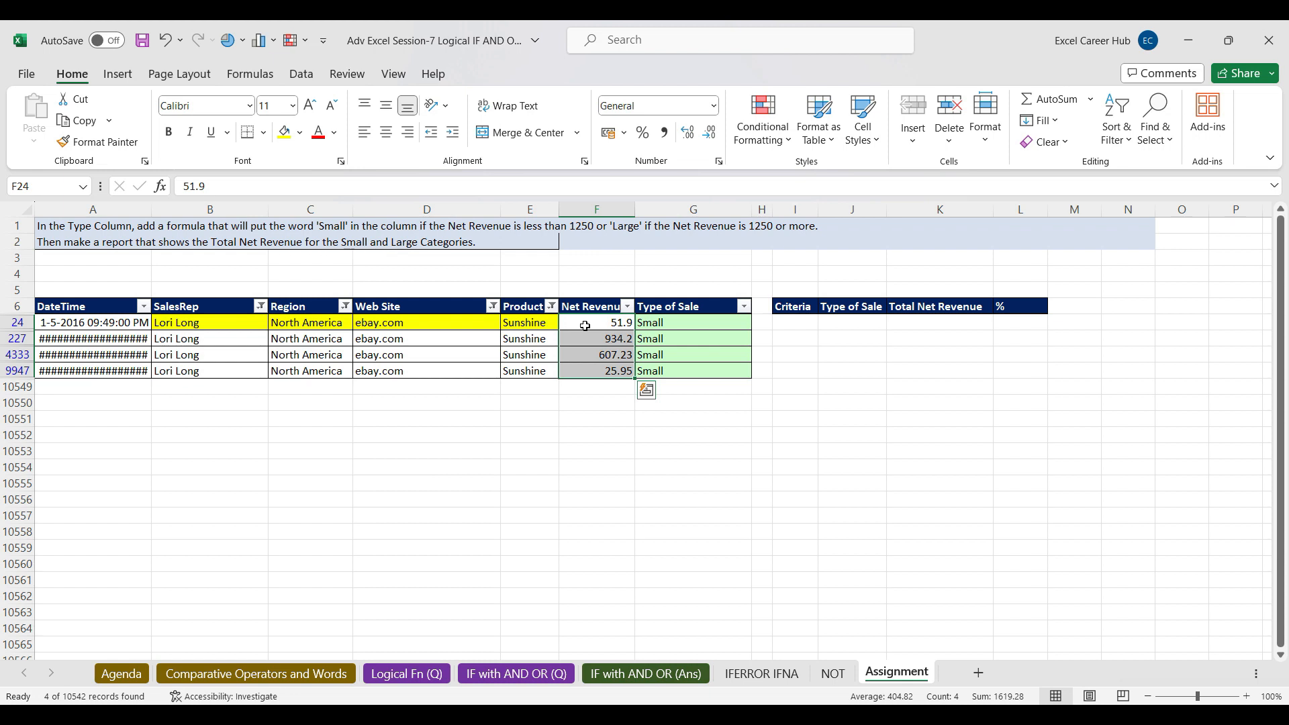
key(ctrl+q)
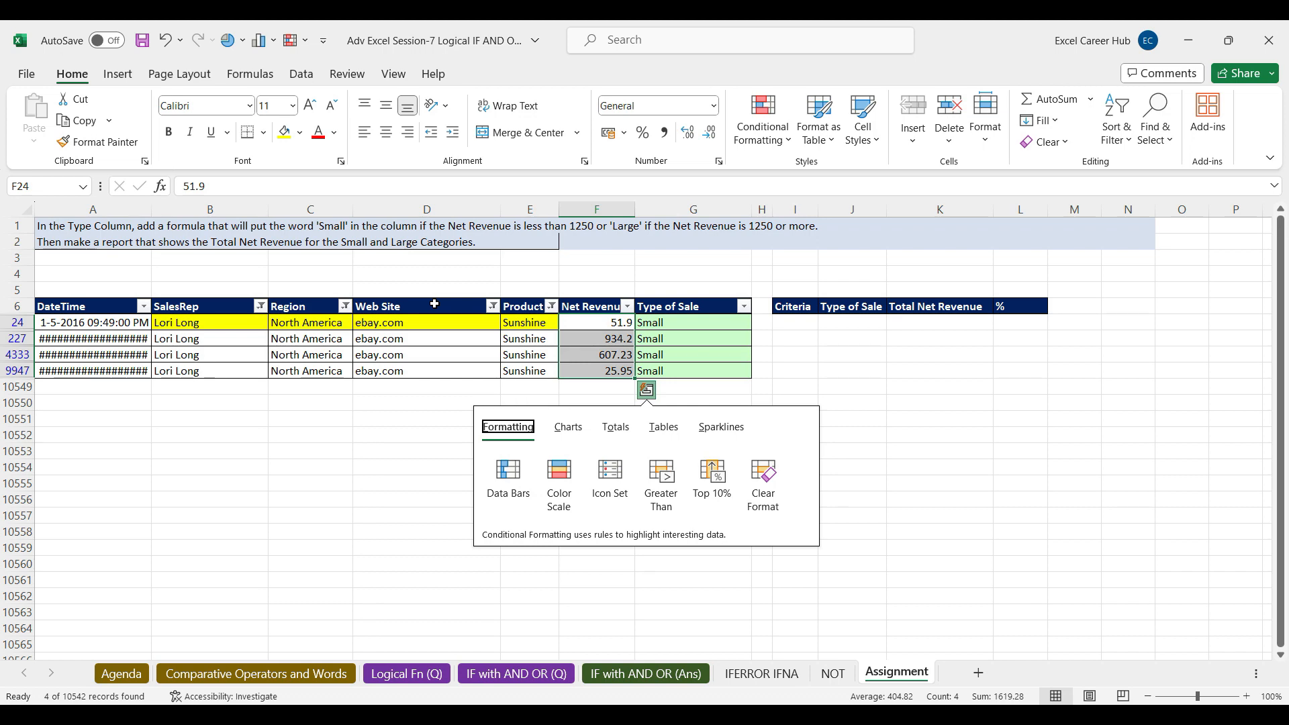
Step: Remove all filters from the sales table and compare the checked sum with the SUMIFS formula in N14
click(434, 304)
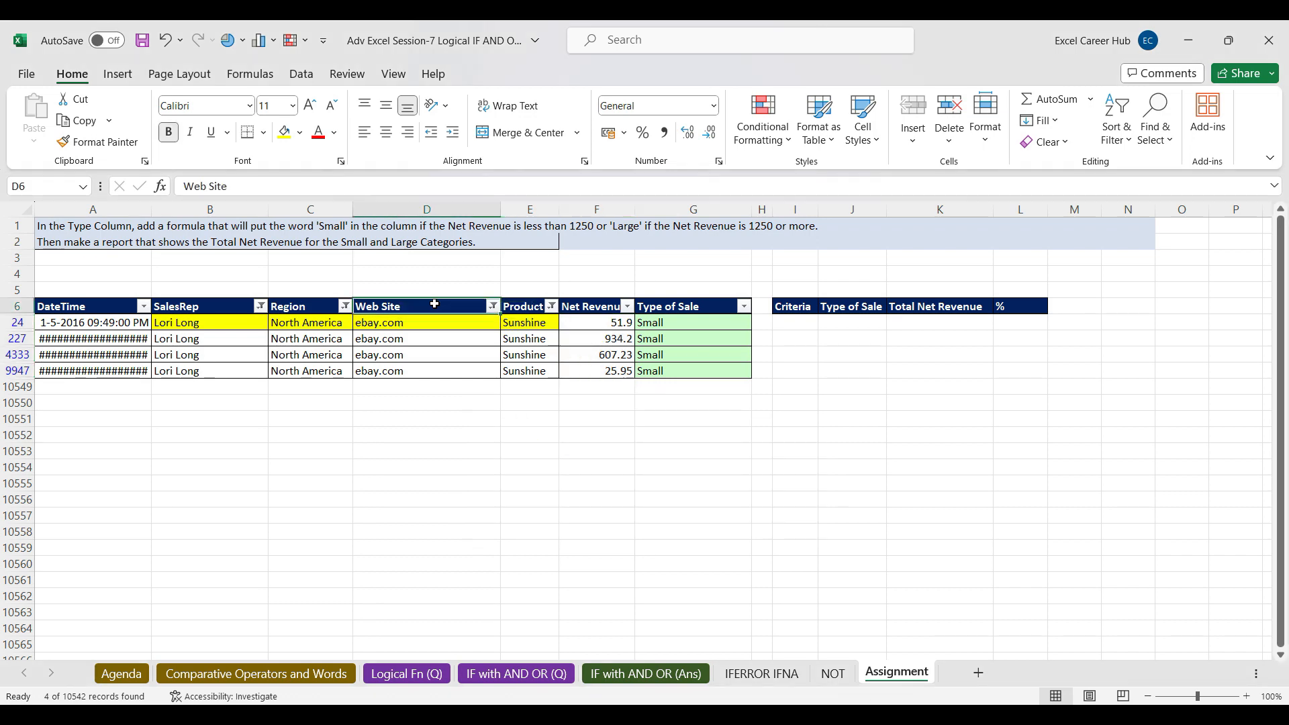
key(ctrl+shift+l)
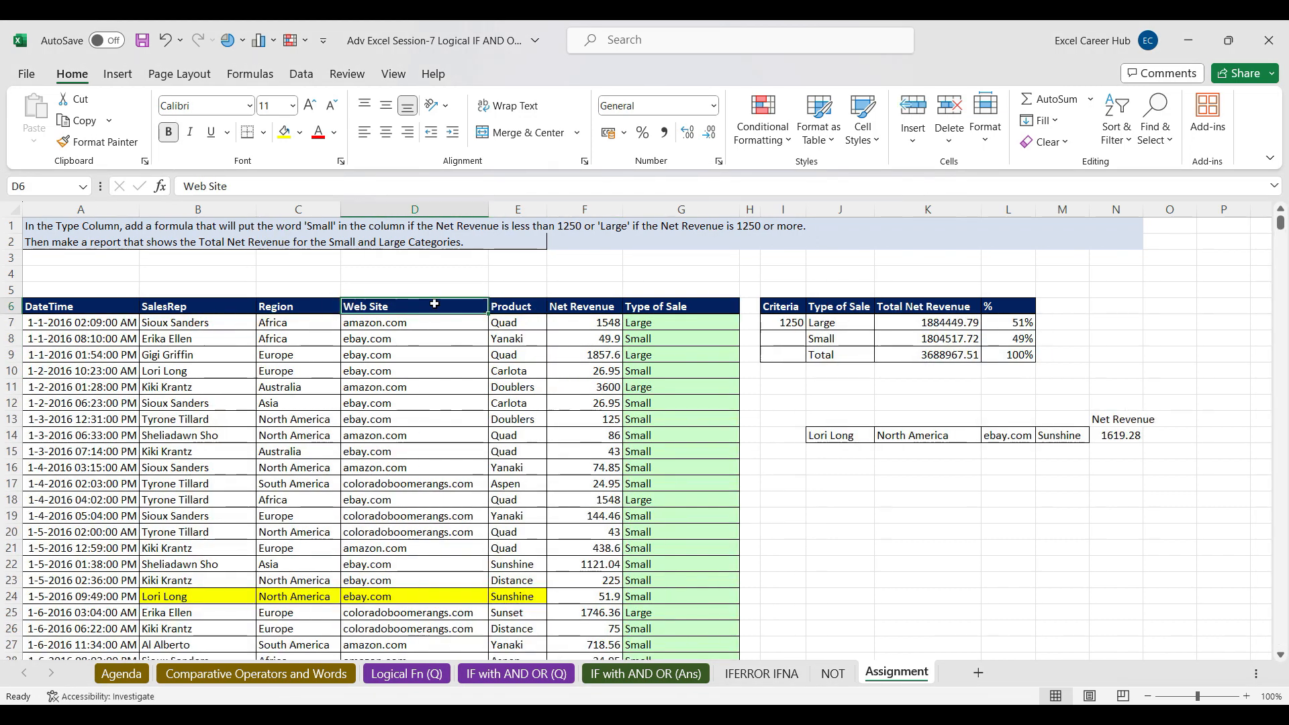
click(1128, 436)
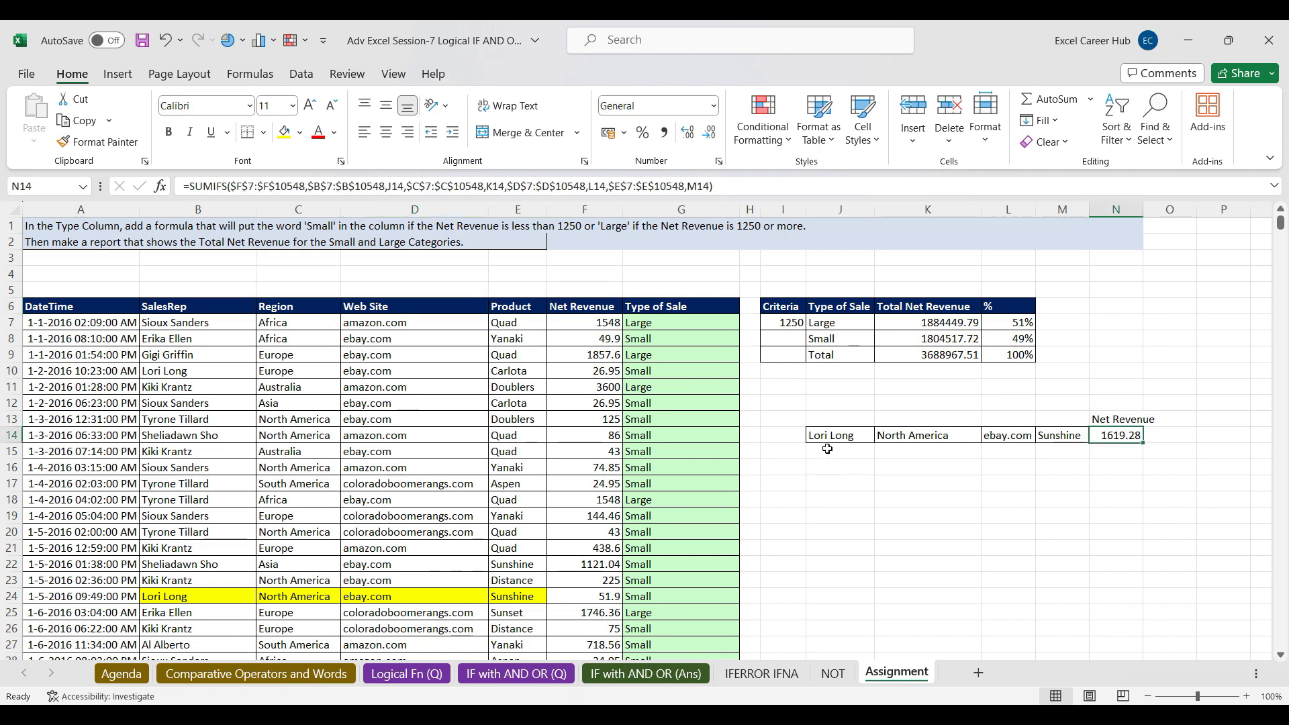
mouse_move(832, 437)
mouse_down()
mouse_move(873, 422)
mouse_move(1068, 435)
mouse_move(1067, 417)
mouse_move(830, 451)
mouse_move(832, 440)
mouse_up()
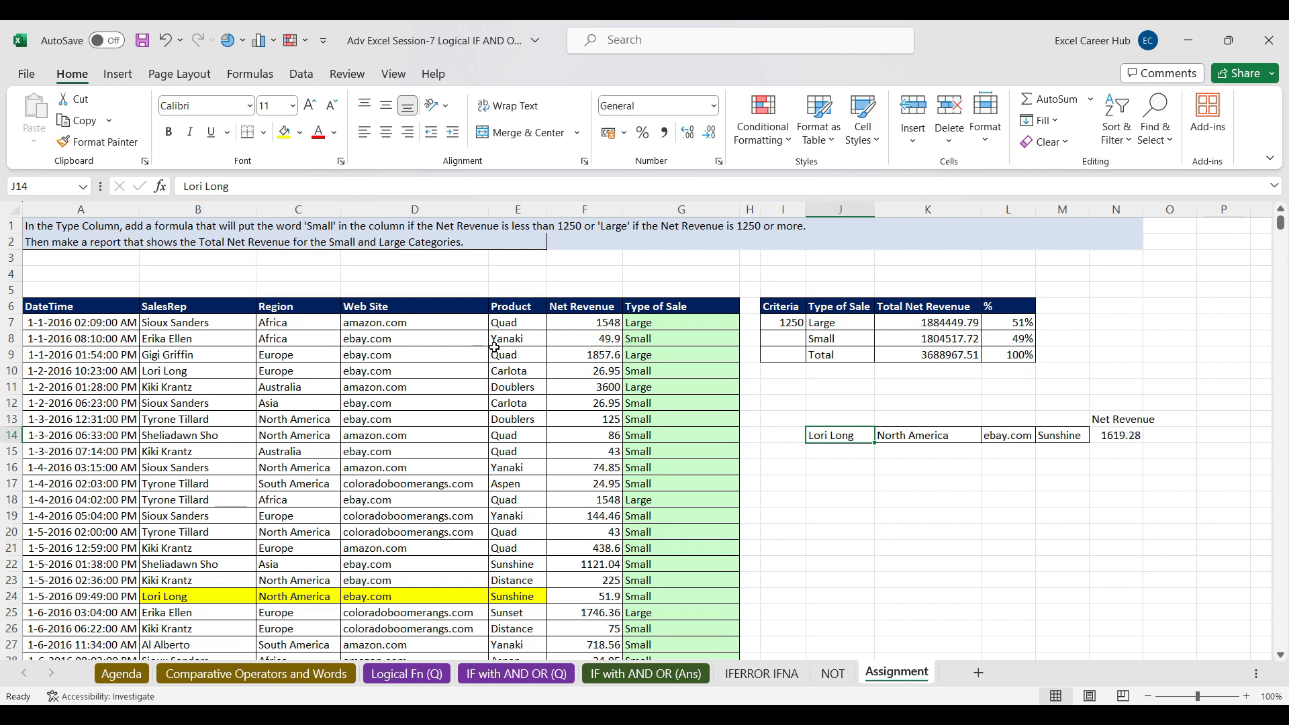
Step: Copy the sales rep and region from B8:C8 into J17:K17 as criteria for a second lookup
click(223, 322)
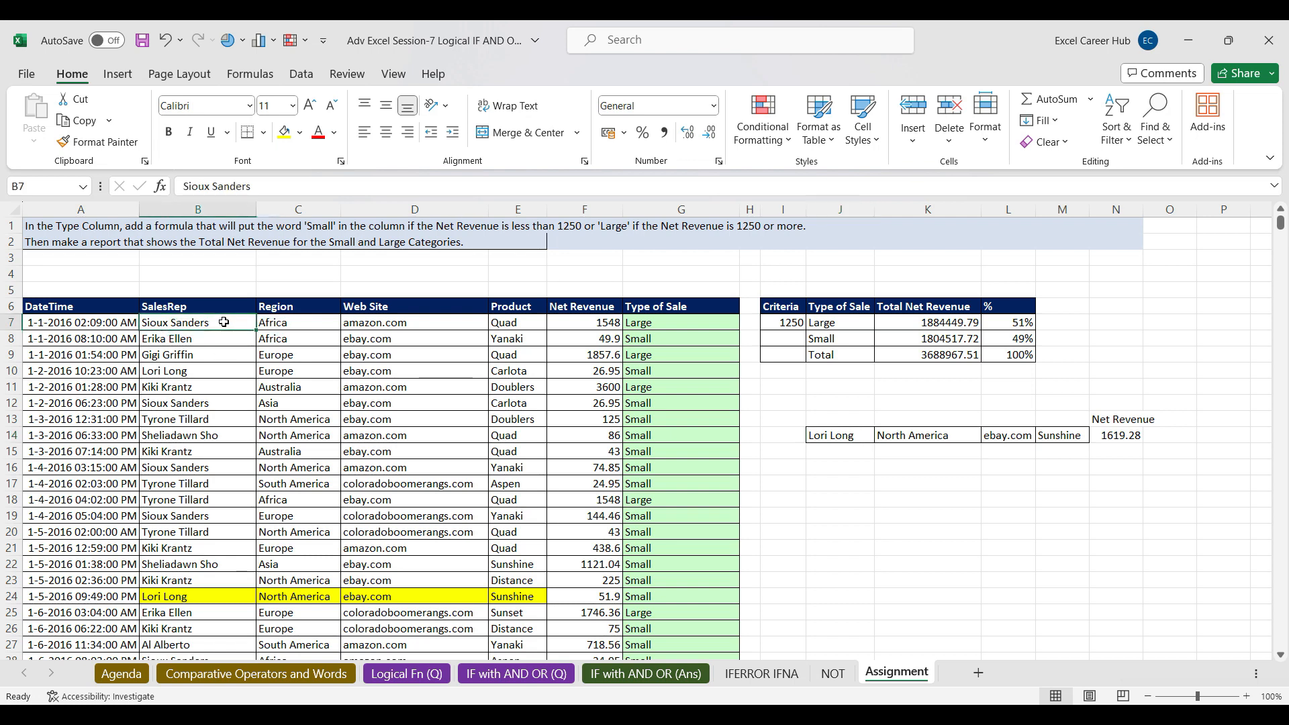
drag(201, 341, 274, 341)
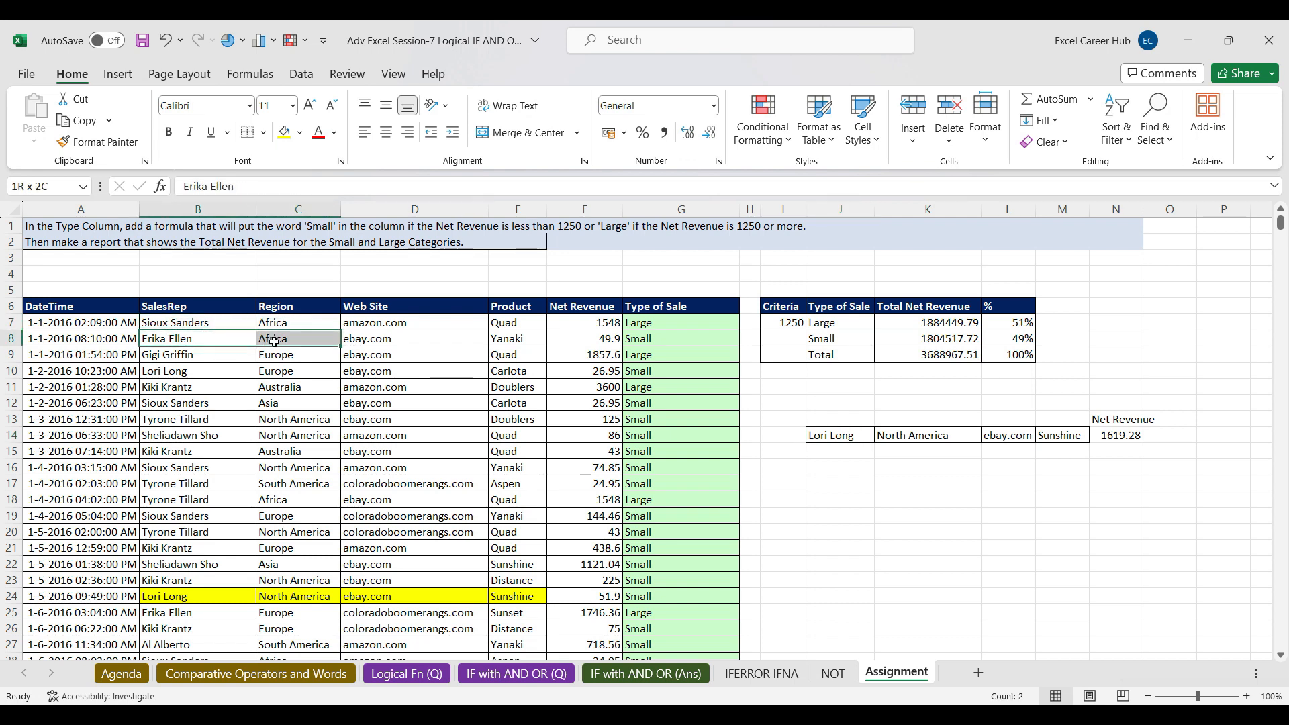
key(ctrl+c)
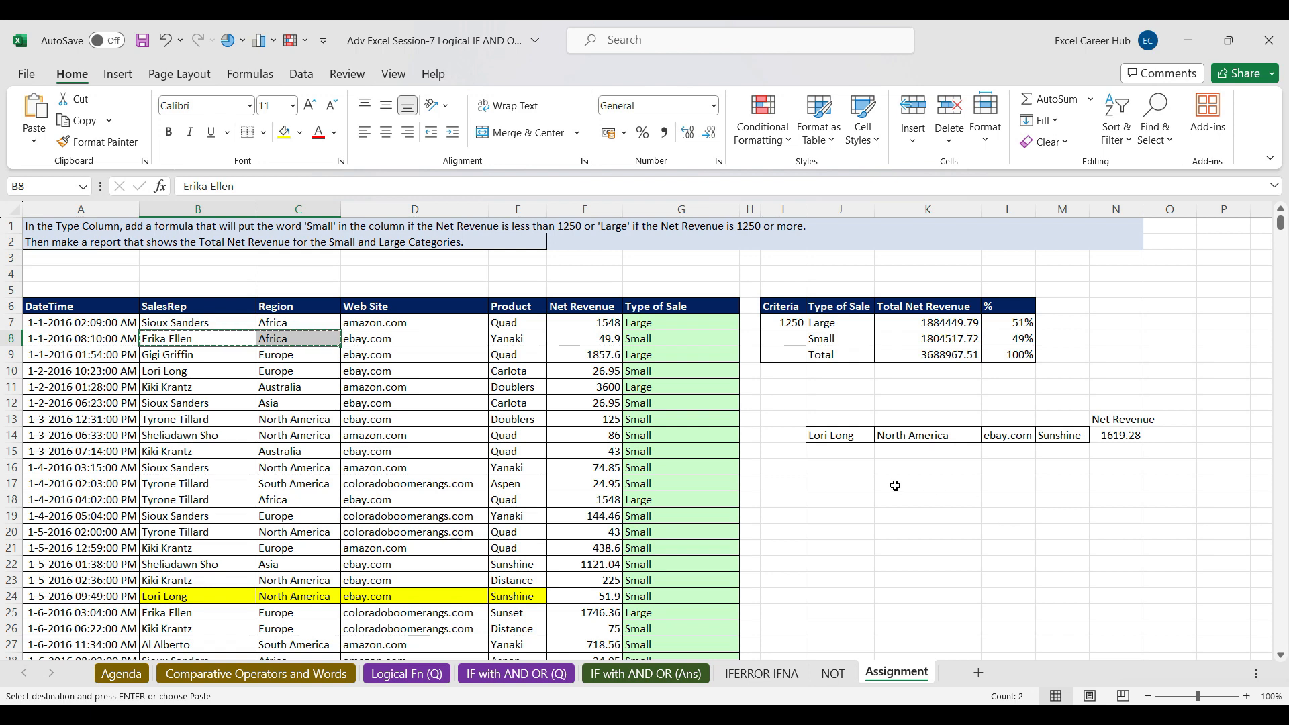
click(855, 483)
key(ctrl+v)
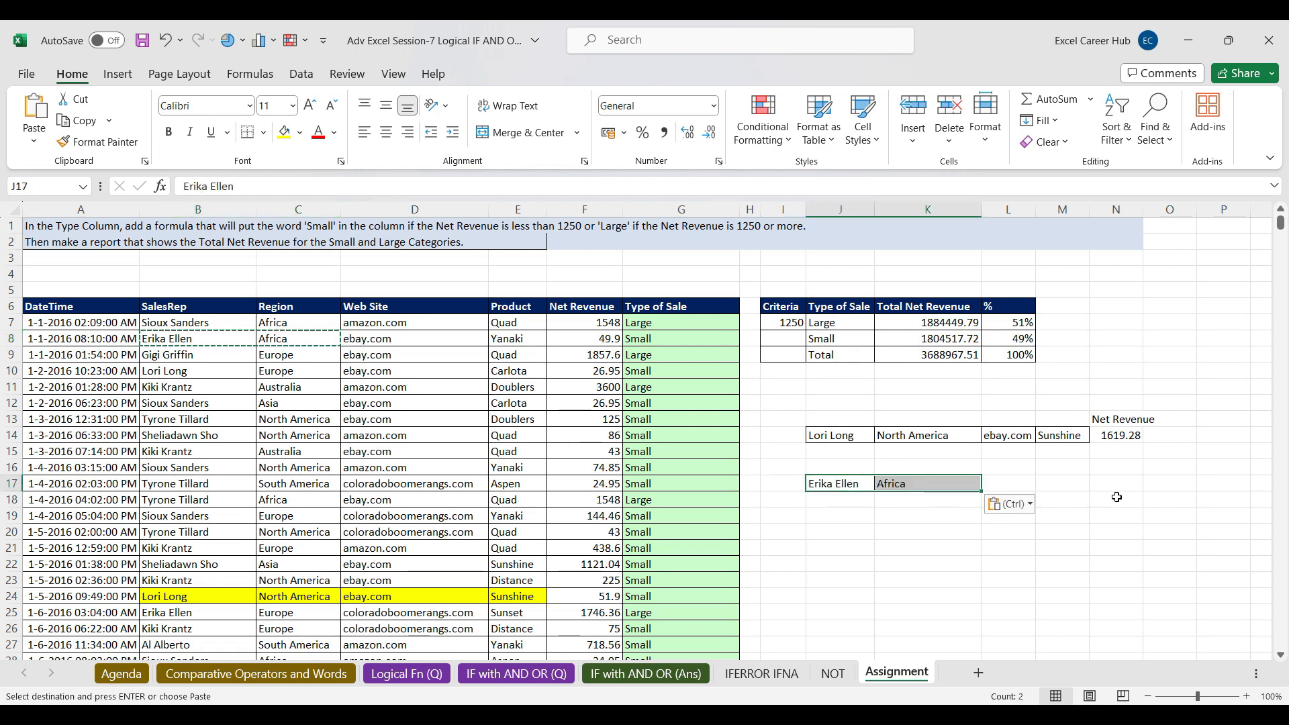
click(1059, 484)
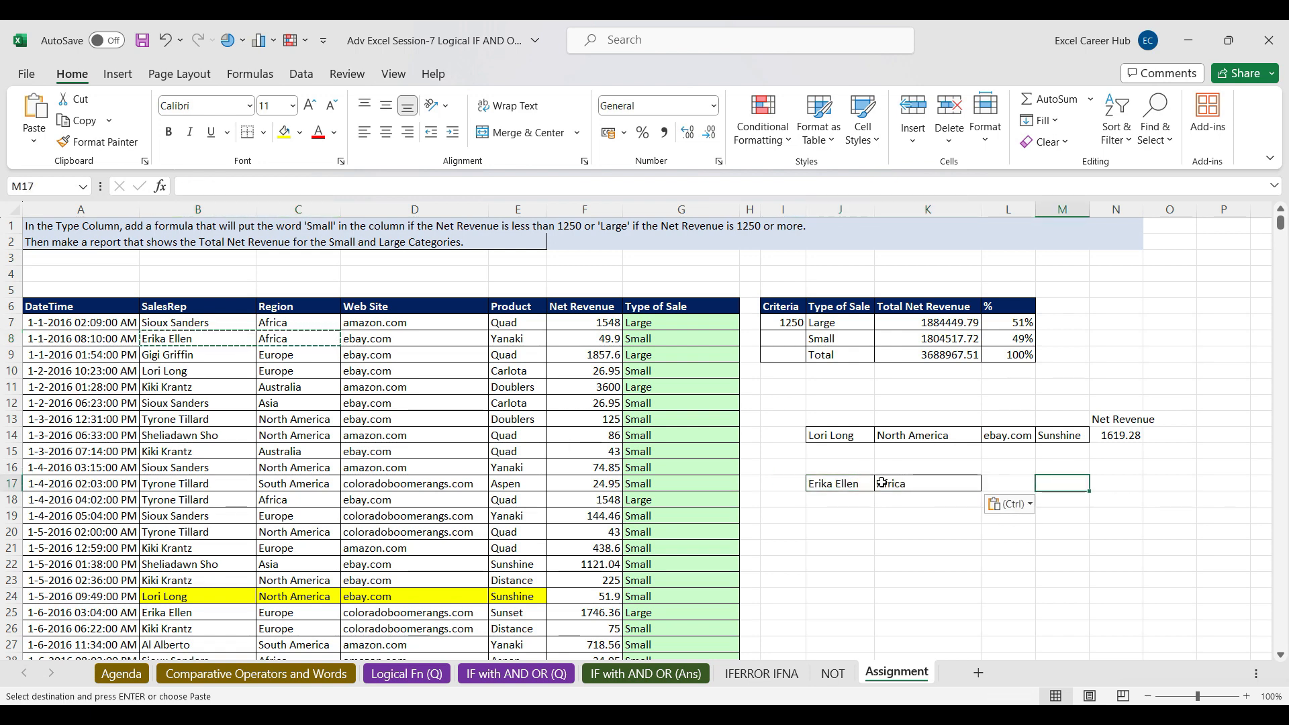
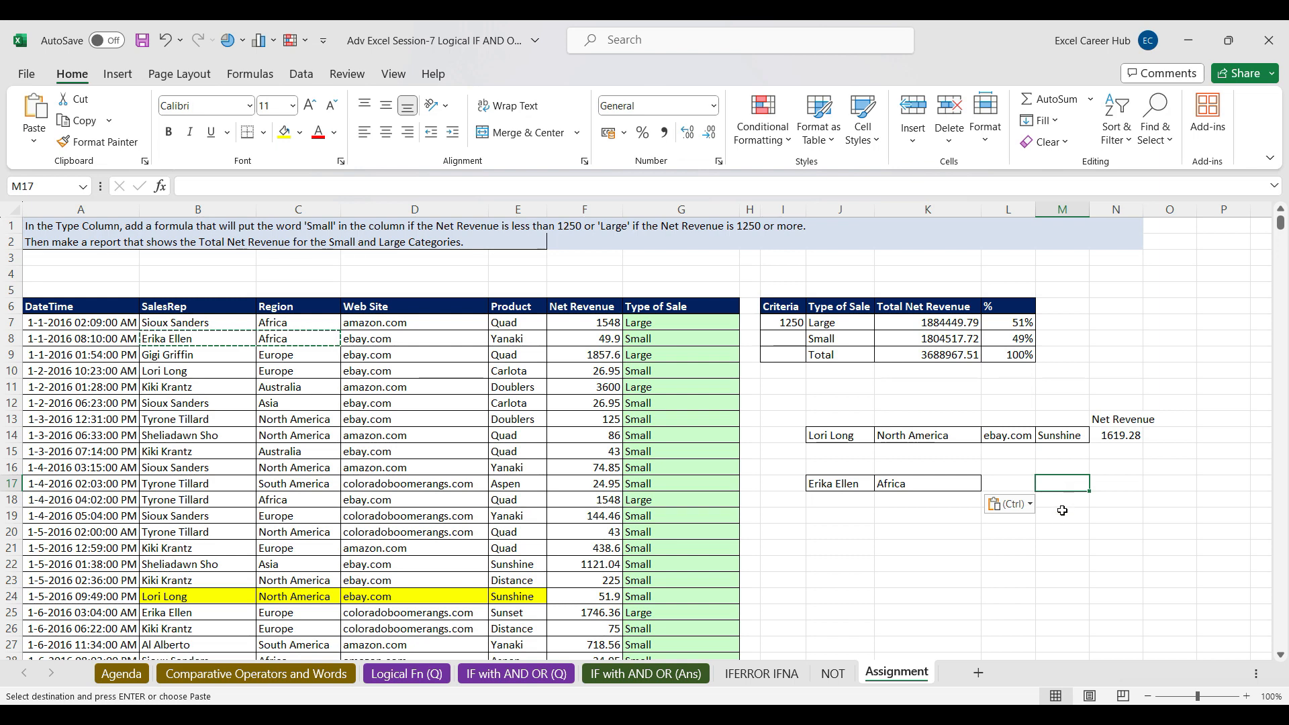
Step: Start a SUMIFS formula in L17 through Function Arguments, with the Net Revenue range F7:F10548 as Sum_range
click(1016, 482)
text(=sumifs)
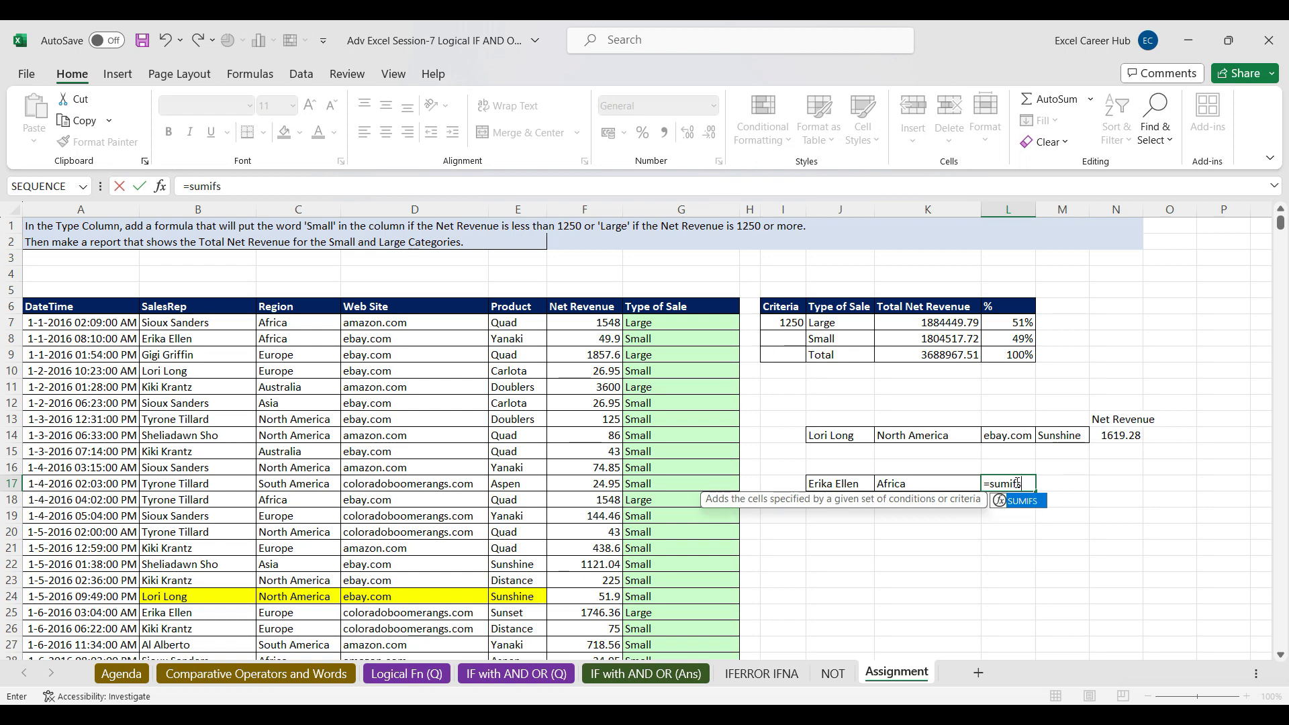
key(Tab)
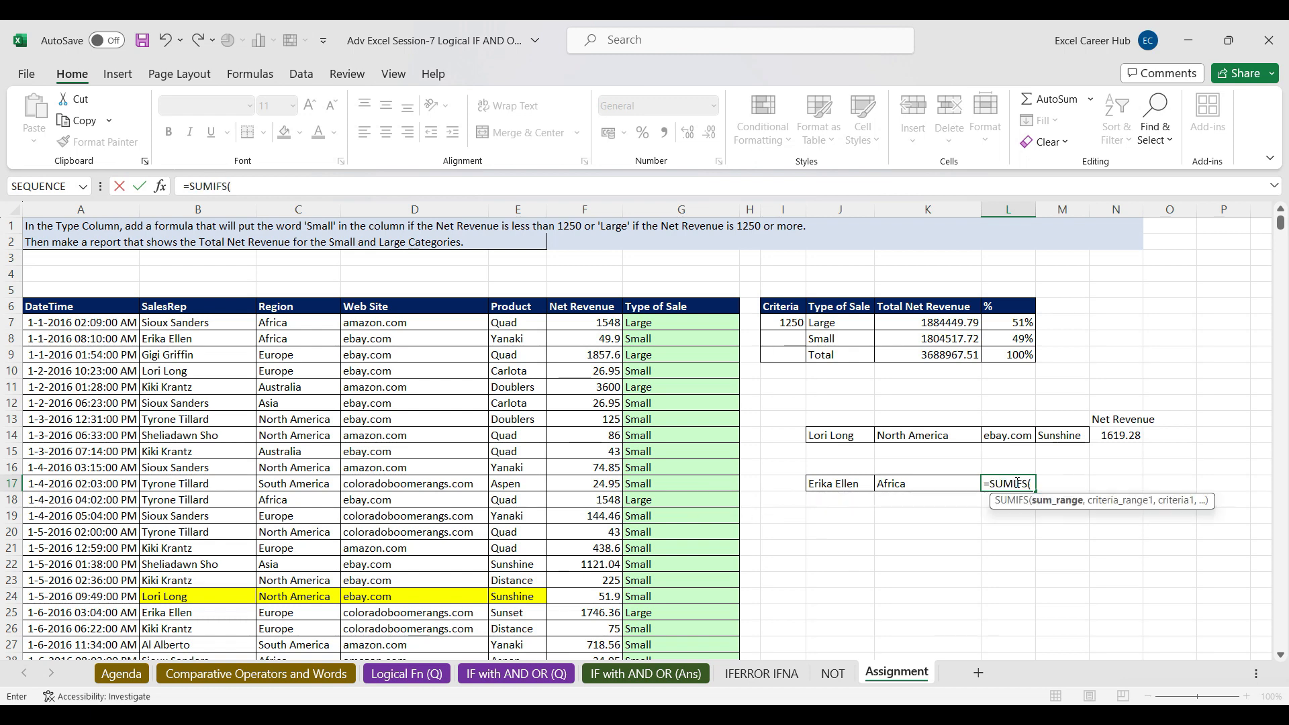
click(158, 187)
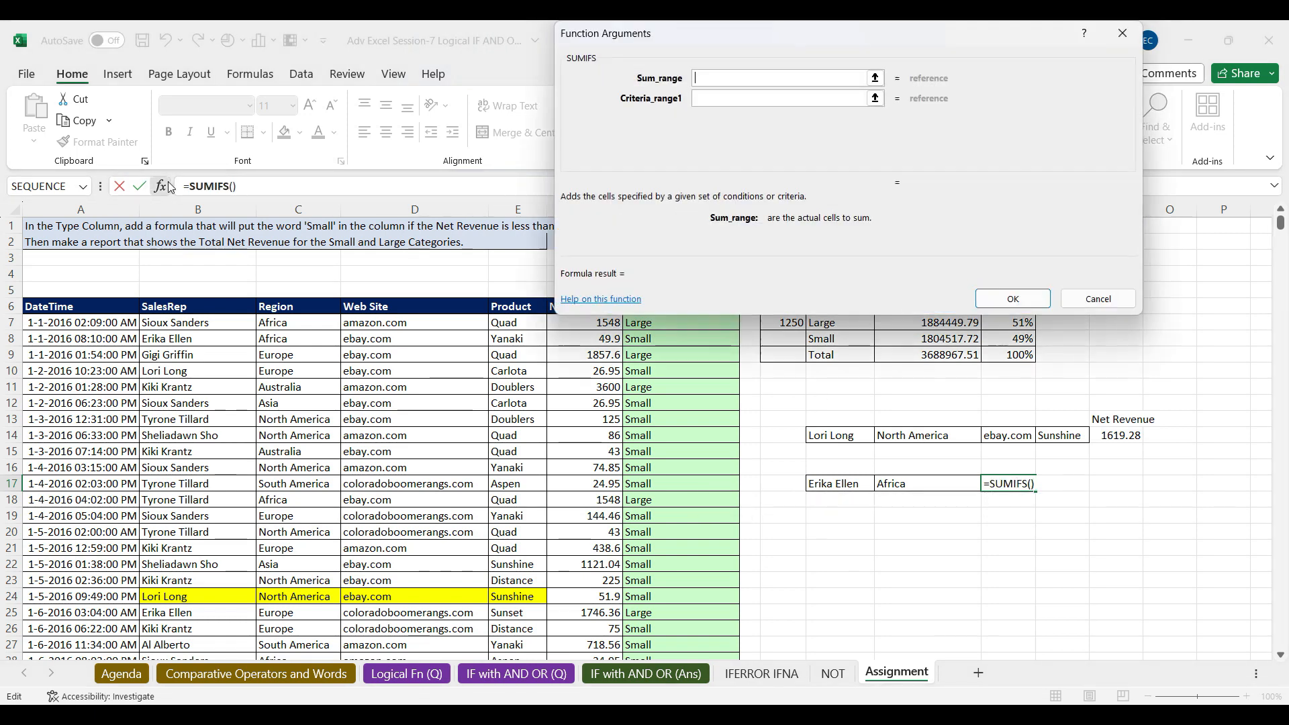
click(612, 325)
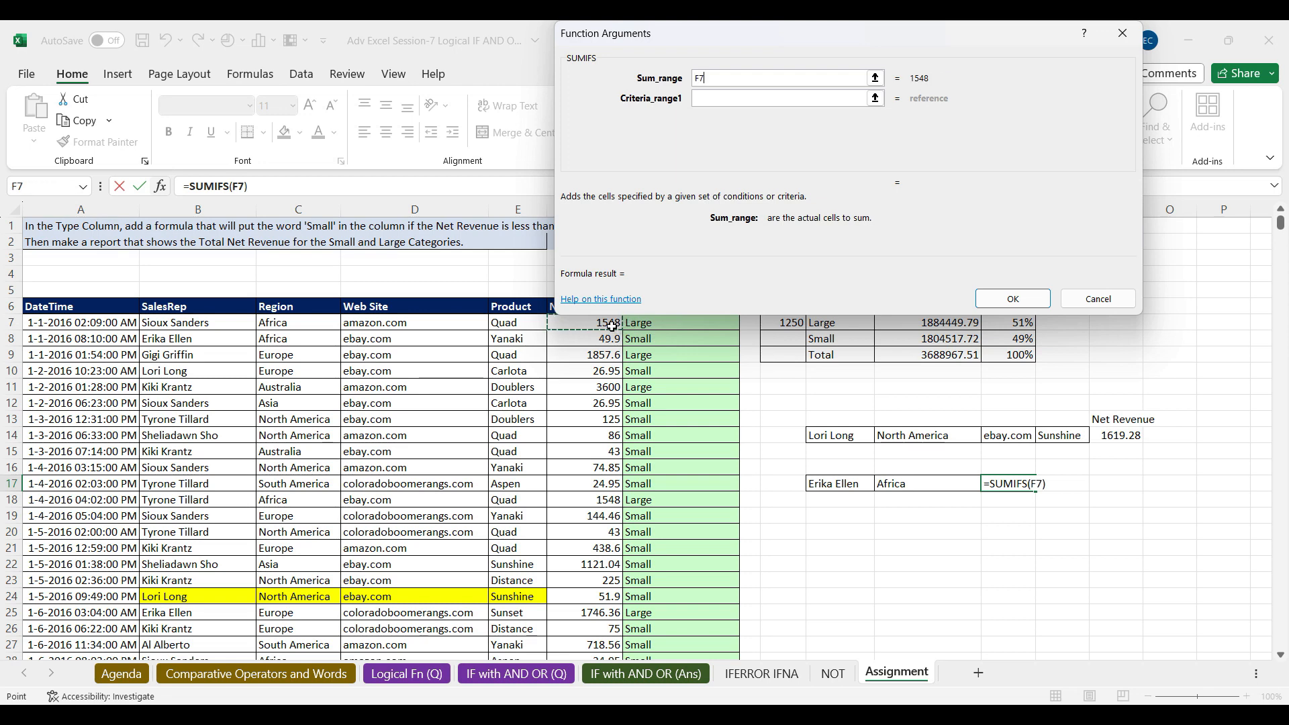
key(ctrl+shift+Down)
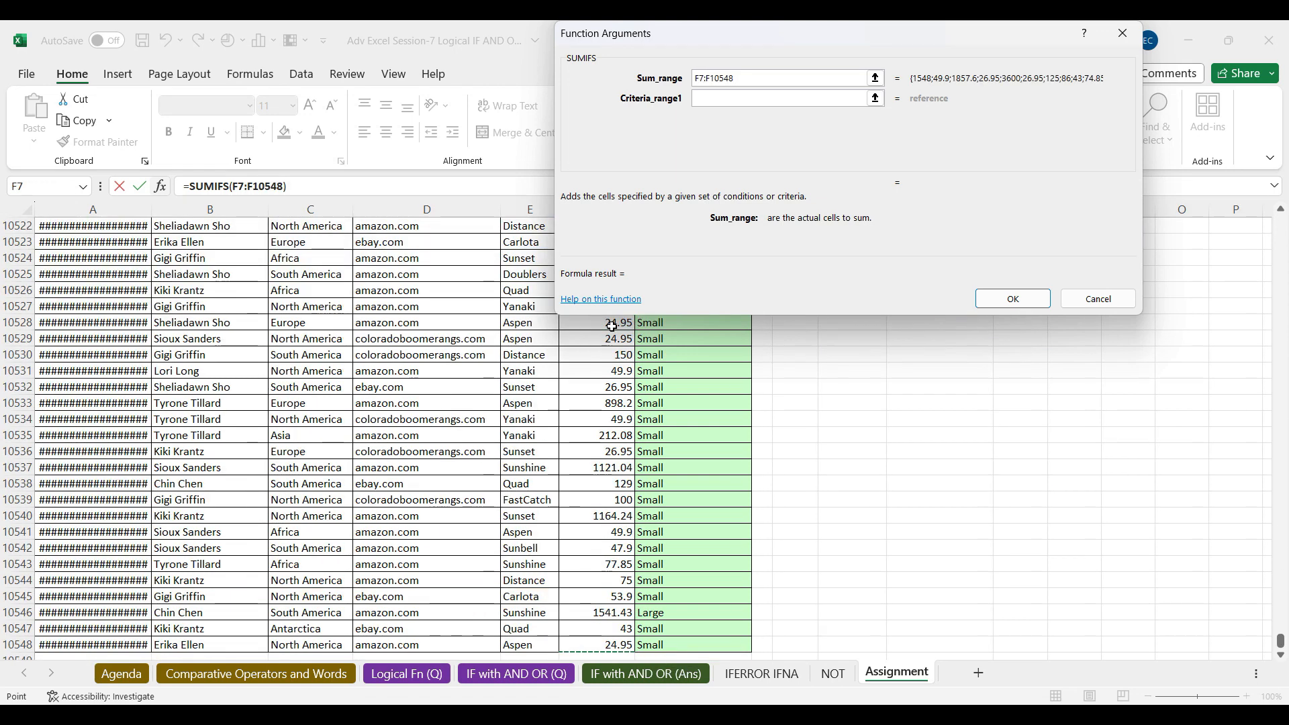
Step: Move the Function Arguments dialog aside and reselect the Net Revenue range F7:F10548 as Sum_range
click(613, 325)
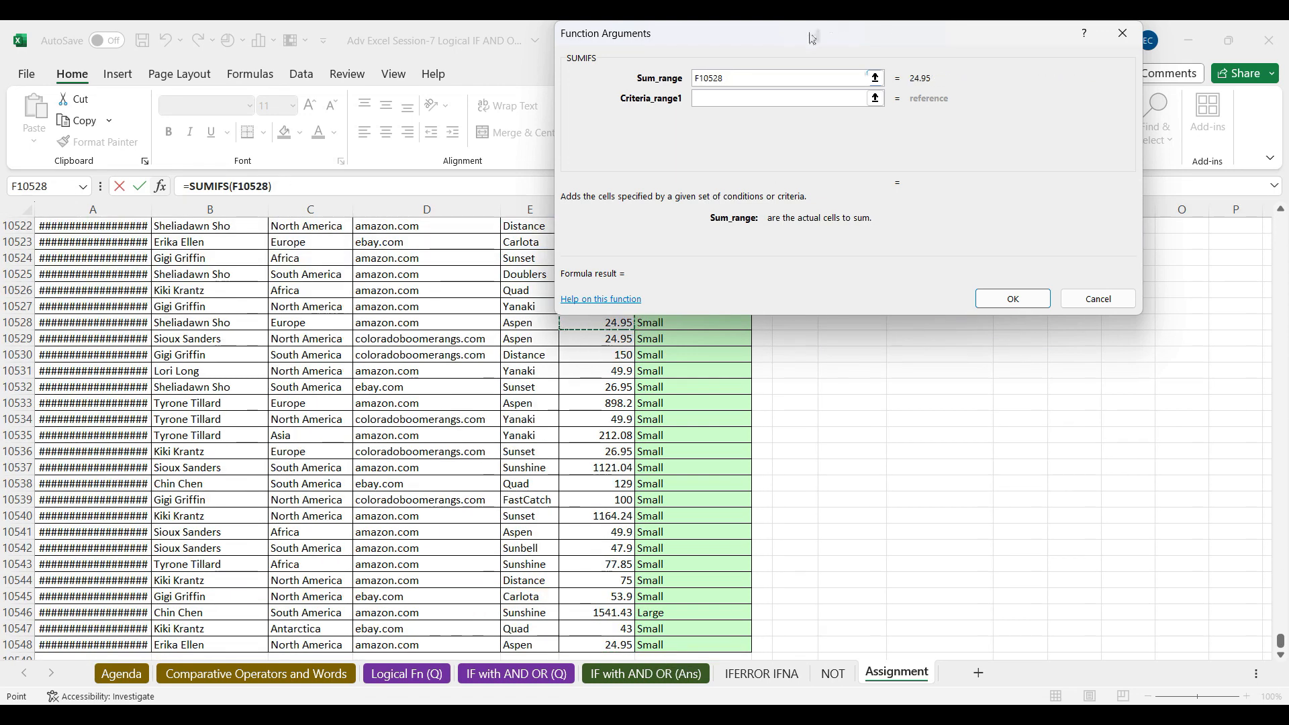
drag(727, 53, 942, 44)
click(600, 229)
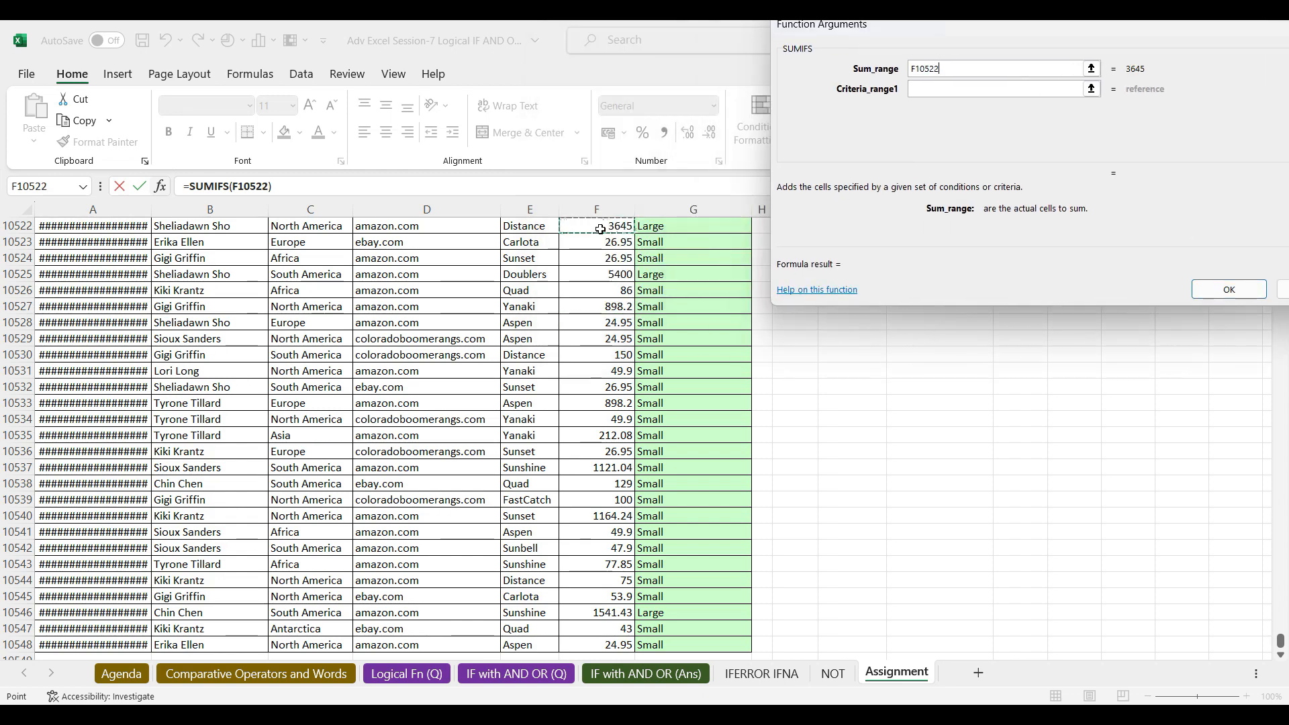
key(Up)
key(Up)
key(Up)
key(Up)
key(Up)
key(Up)
key(Up)
key(Up)
key(Up)
key(Up)
key(Up)
key(Up)
key(Up)
key(Up)
key(ctrl+Up)
key(Down)
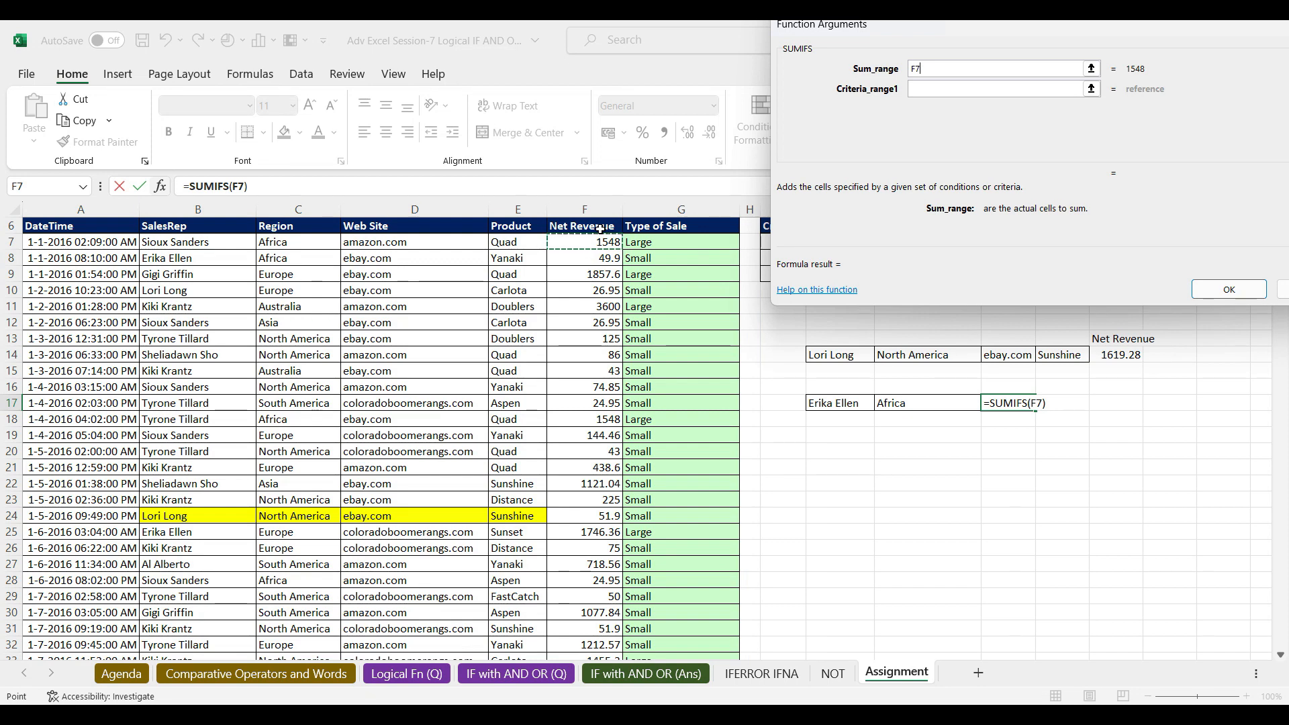
key(ctrl+shift+Down)
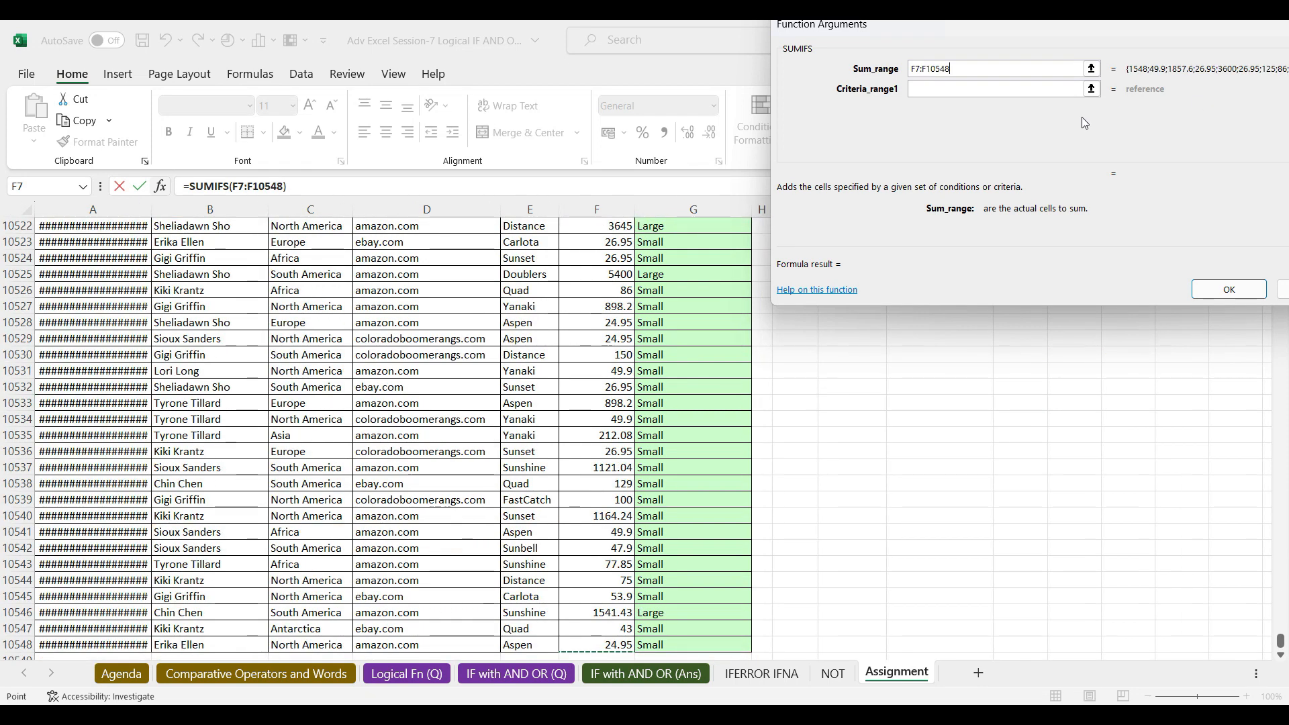
Step: Add the first SUMIFS condition, with the SalesRep range B7:B10548 as Criteria_range1 and J17 as Criteria1
click(959, 90)
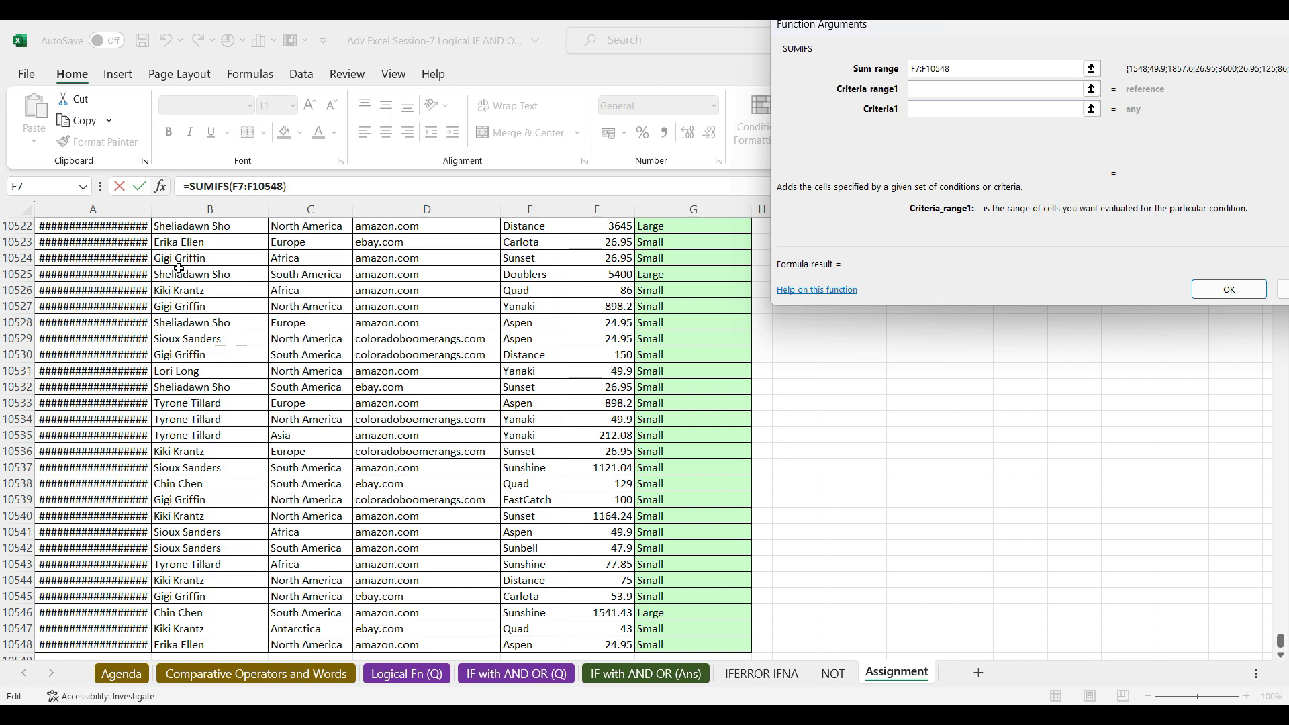
click(180, 269)
key(ctrl+Up)
key(Down)
key(ctrl+shift+Down)
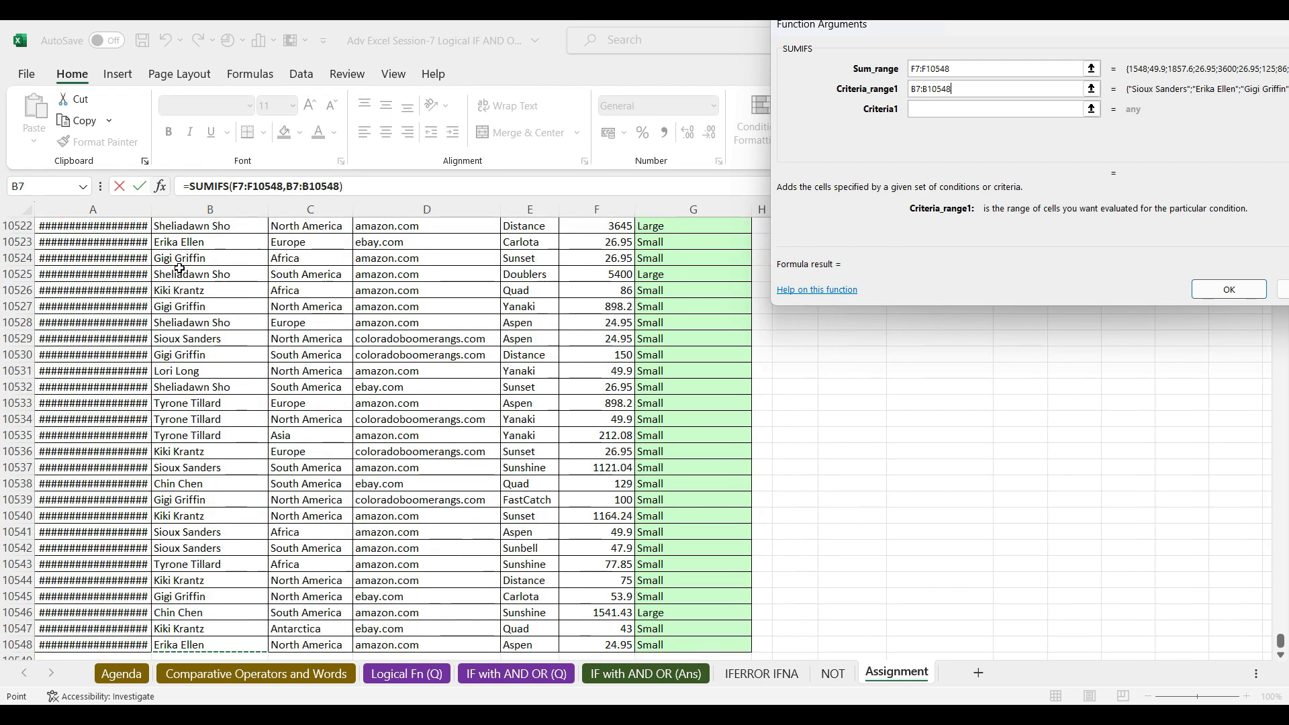
click(926, 113)
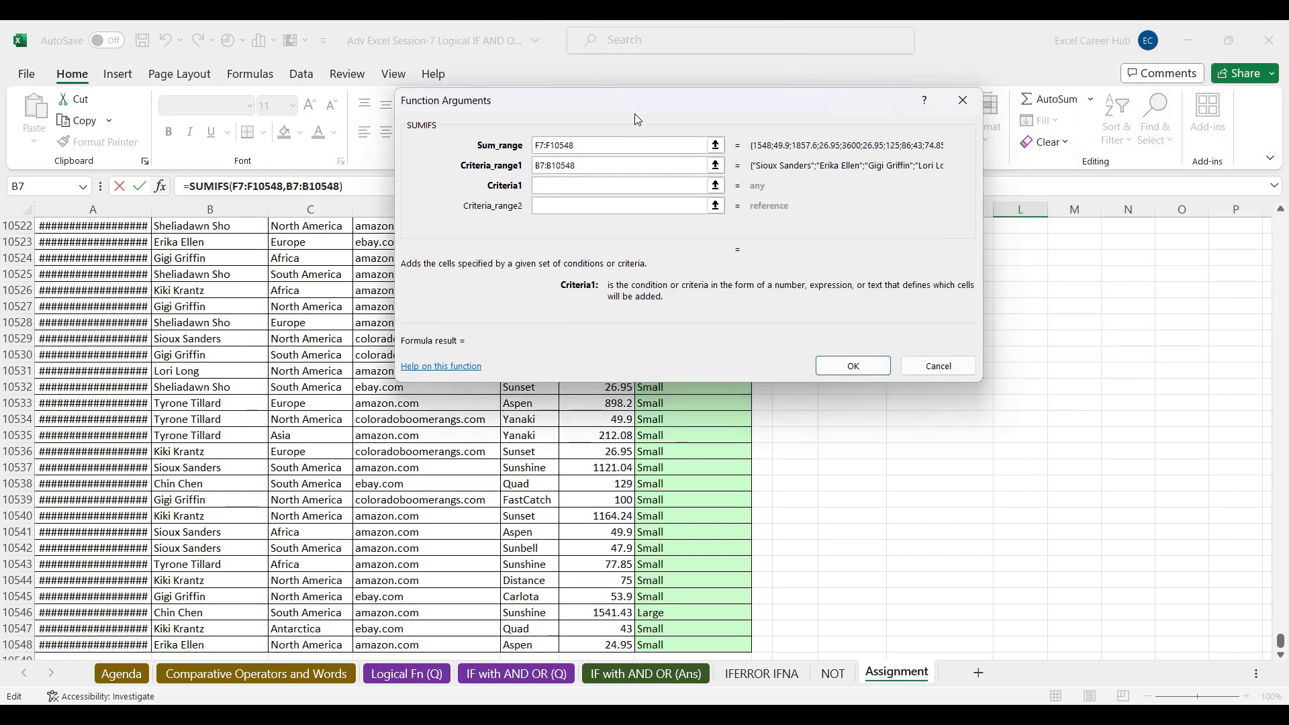
key(ctrl+BackSpace)
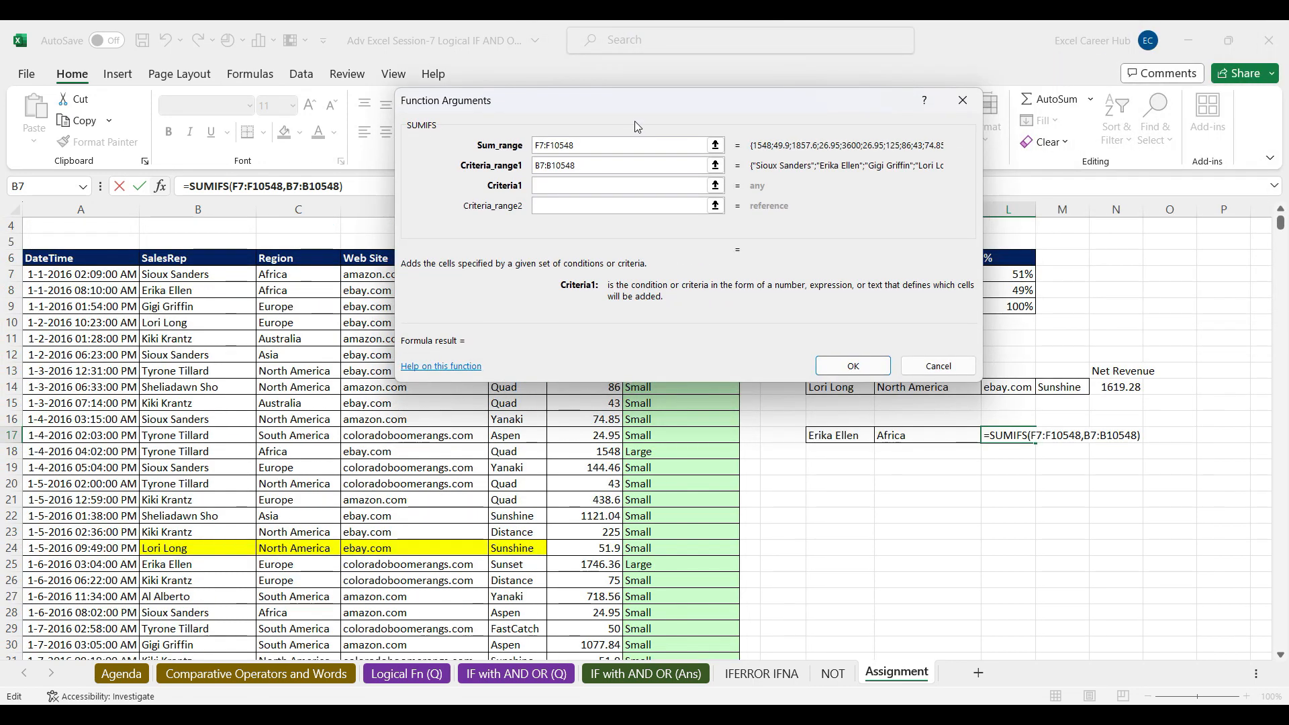
click(831, 436)
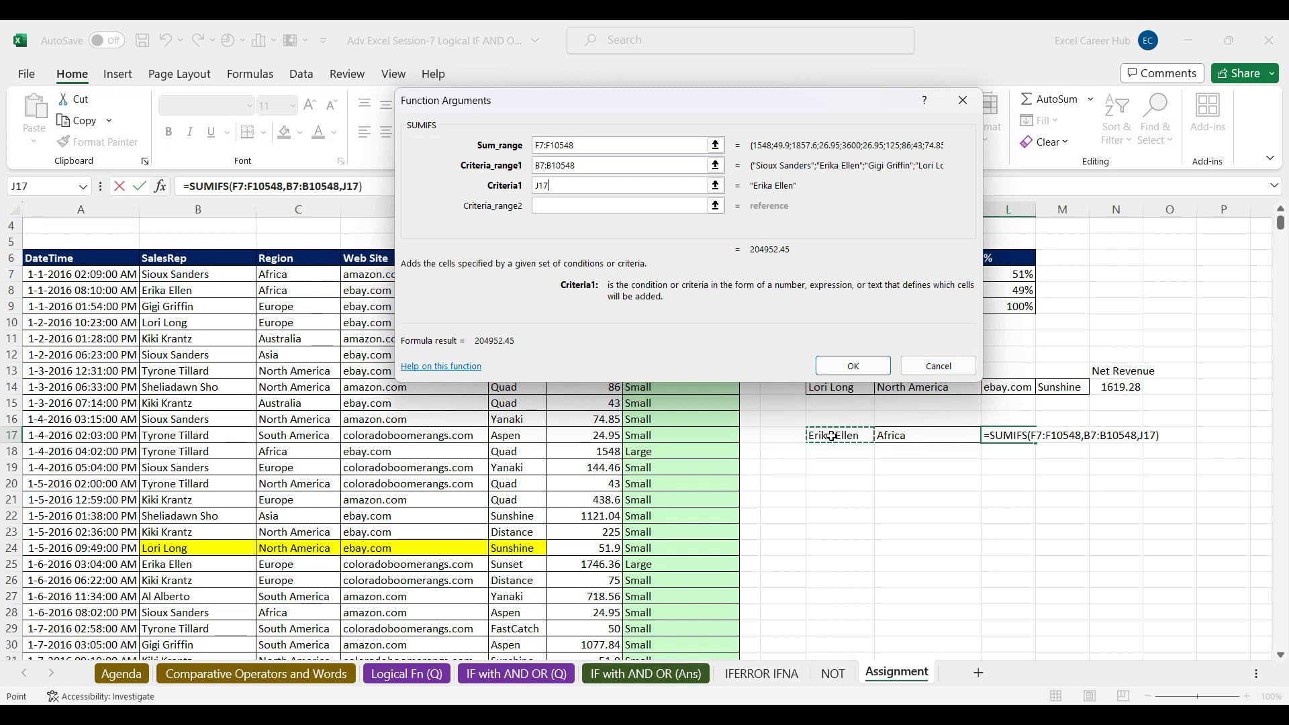
Step: Add the Region range C7:C10548 as Criteria_range2 with K17 as Criteria2, and complete the SUMIFS formula in L17
click(545, 212)
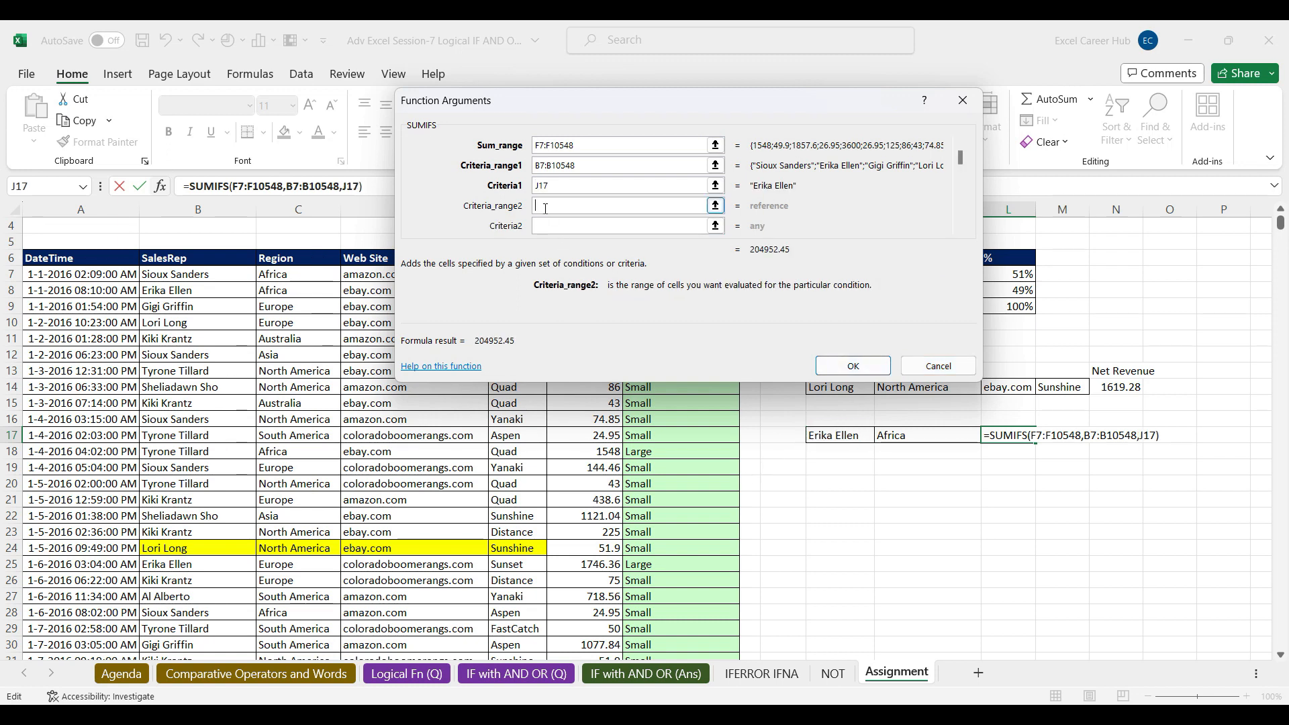
click(288, 276)
key(ctrl+shift+Down)
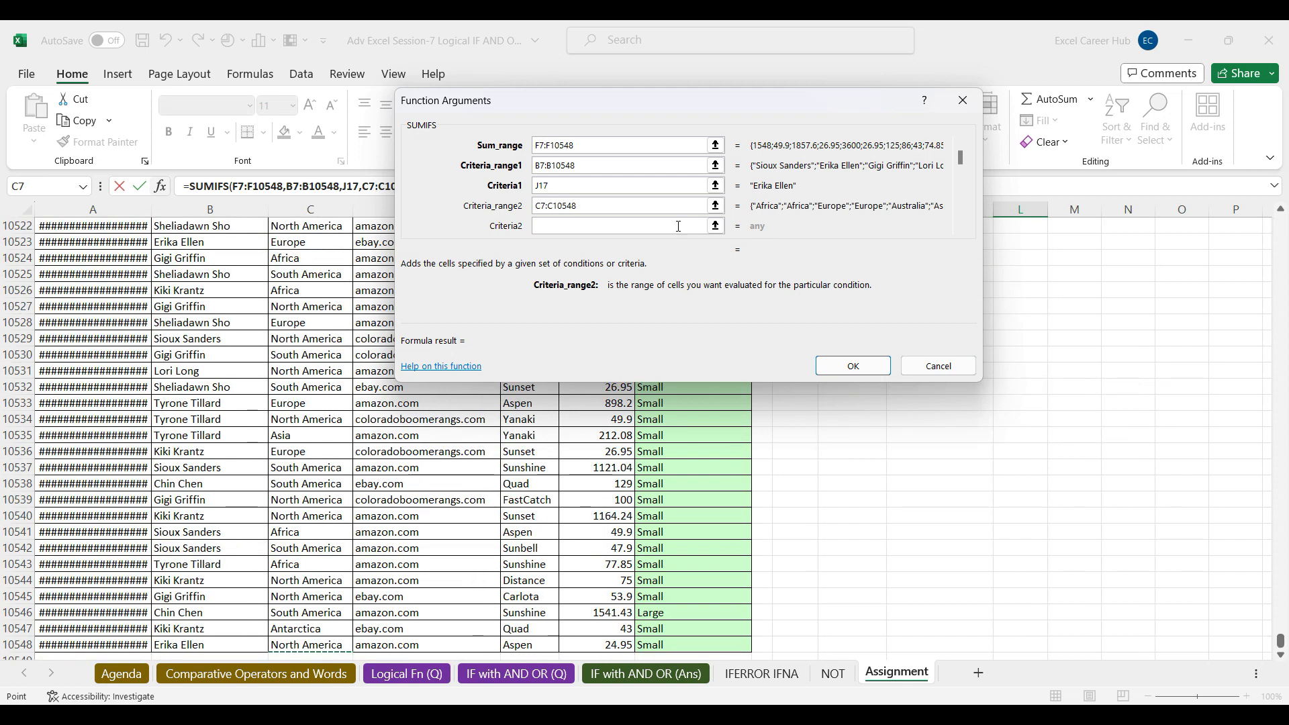
click(552, 228)
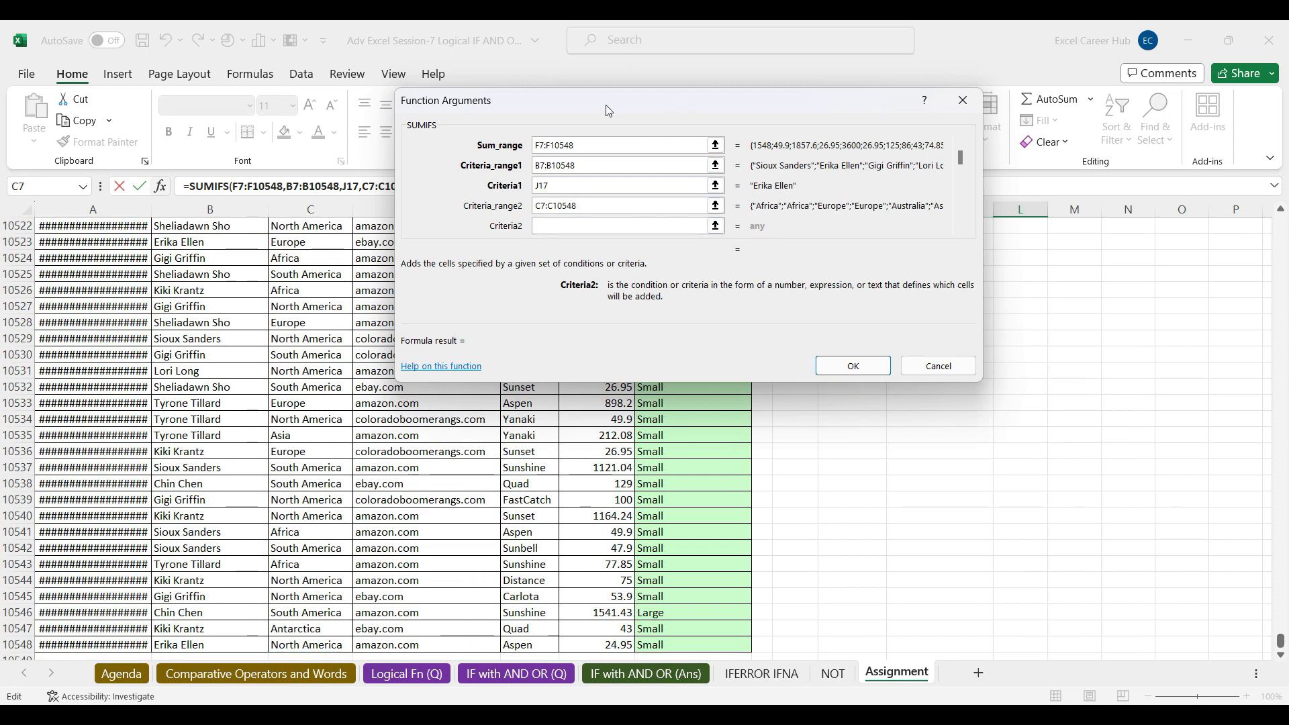
drag(605, 106, 337, 66)
key(ctrl+BackSpace)
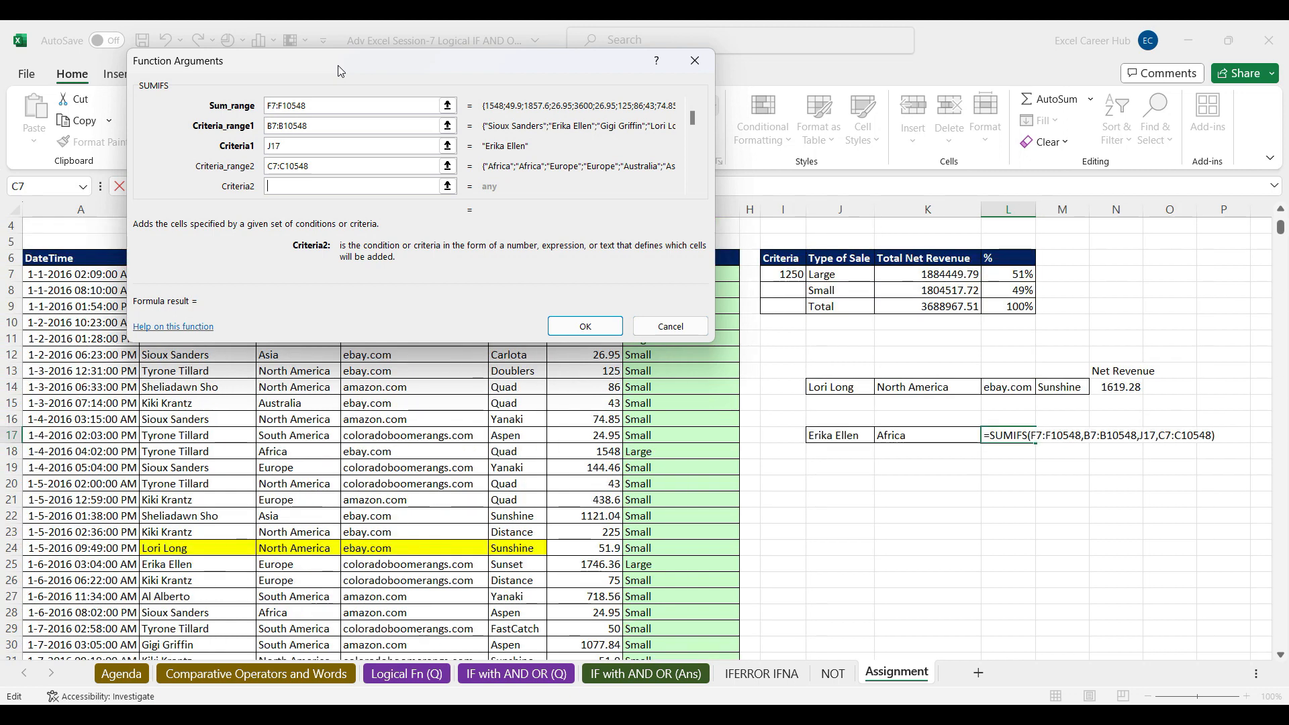
click(898, 435)
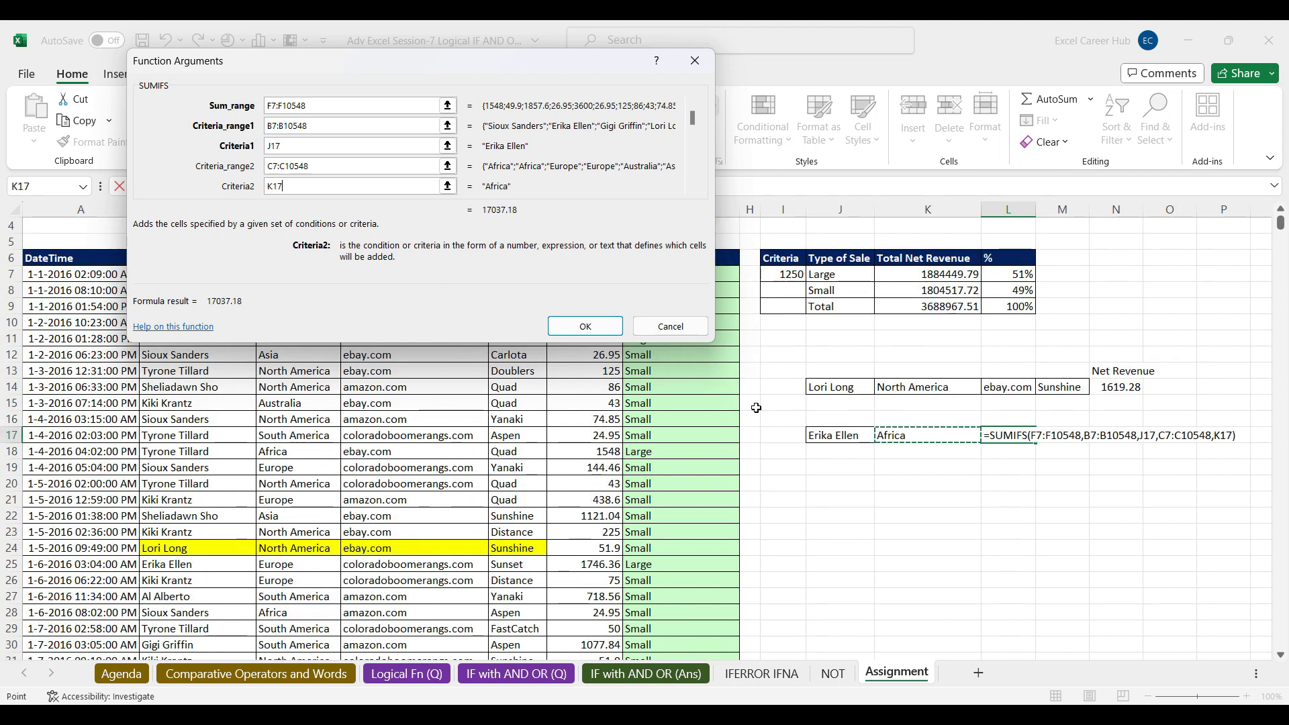
click(585, 326)
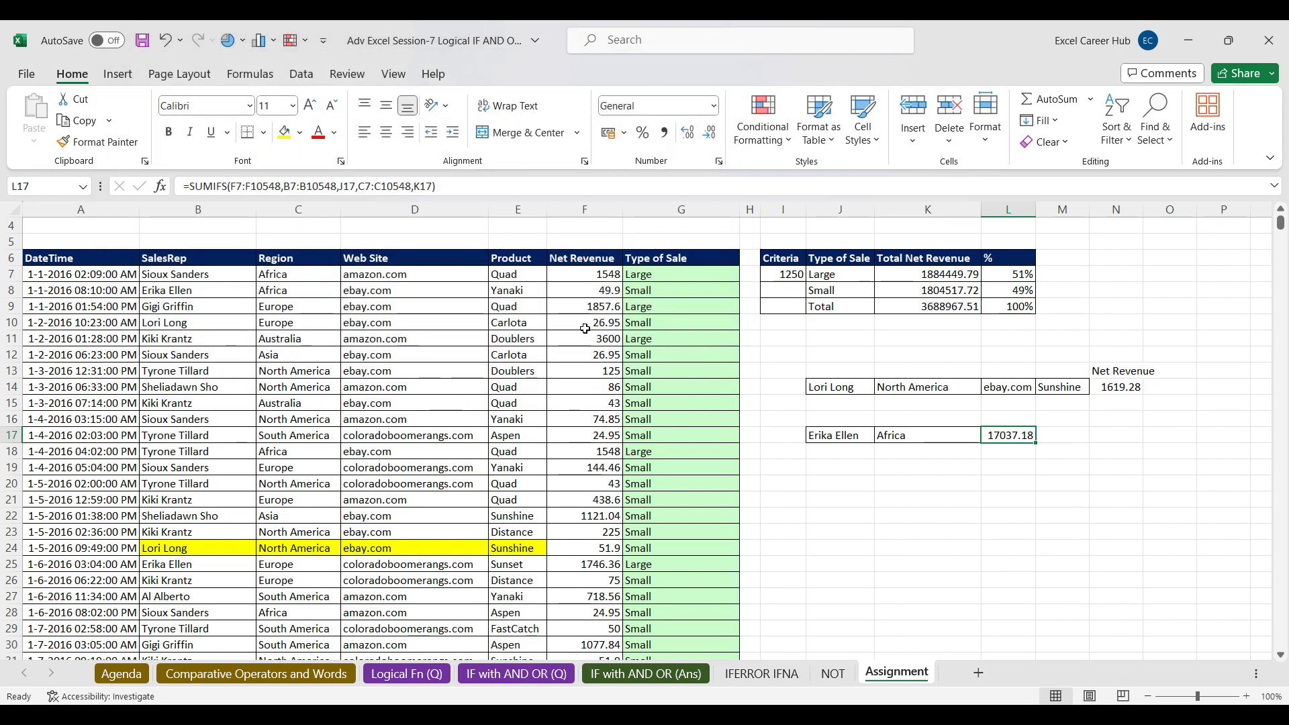
Step: Check the in-call messages of the online meeting and return to the Adv Excel Session-7 workbook
click(1008, 482)
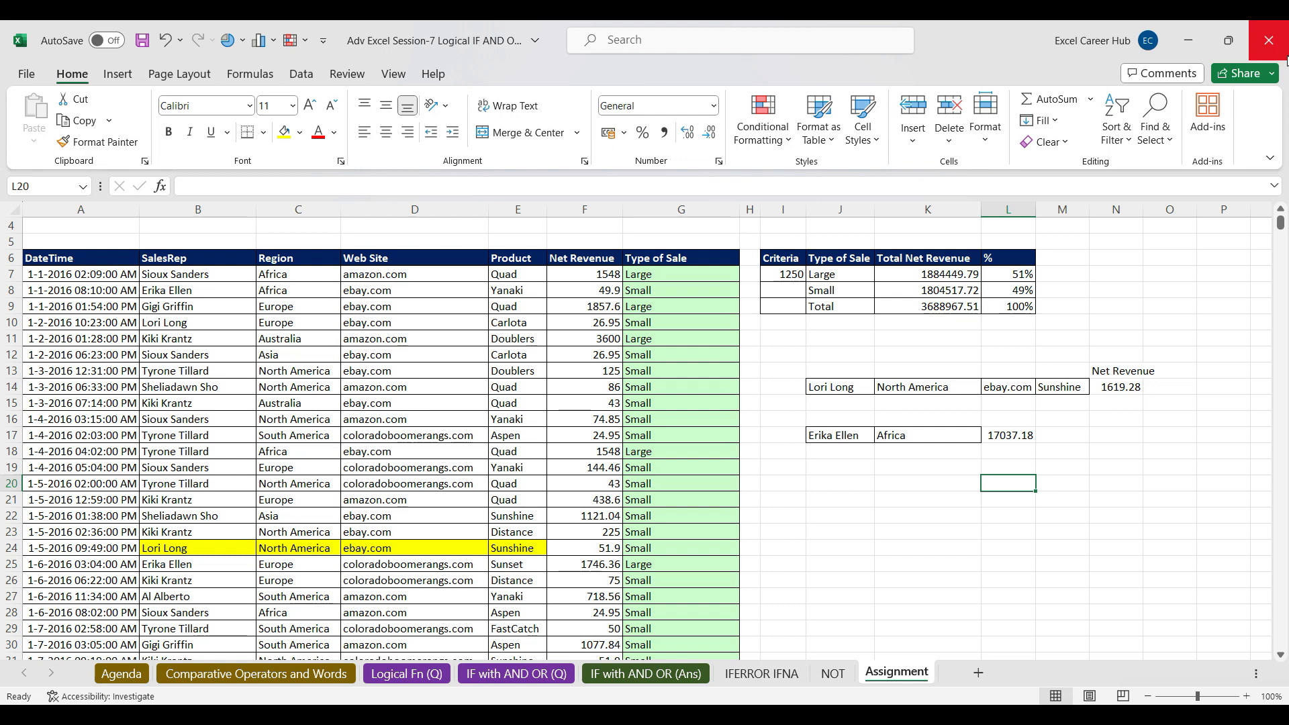
click(1196, 35)
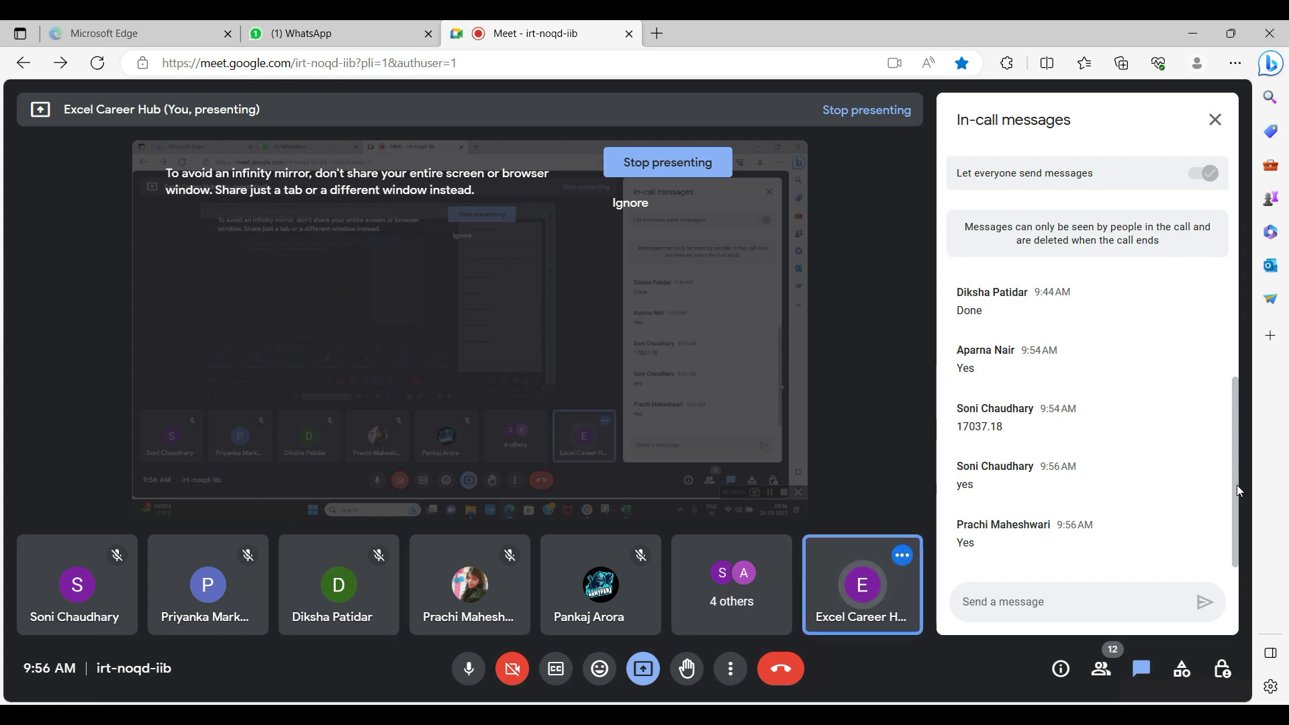
click(1193, 33)
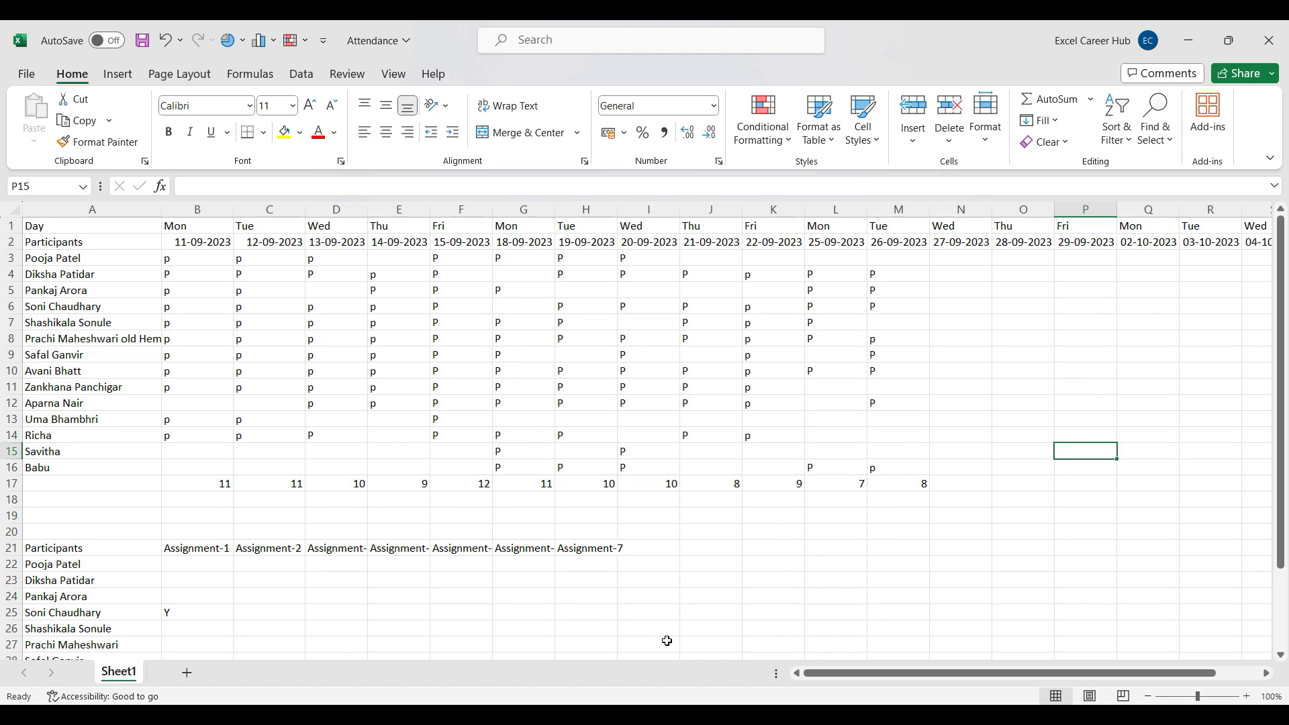
mouse_move(940, 714)
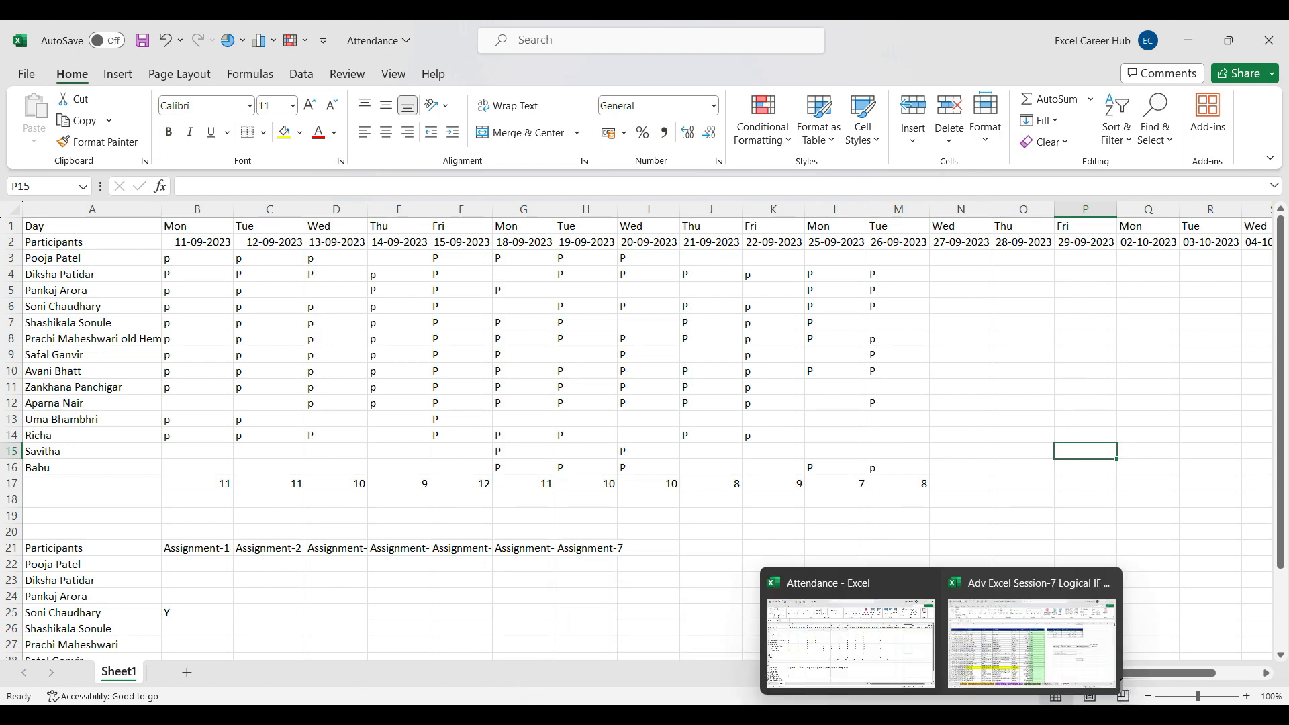
click(1034, 662)
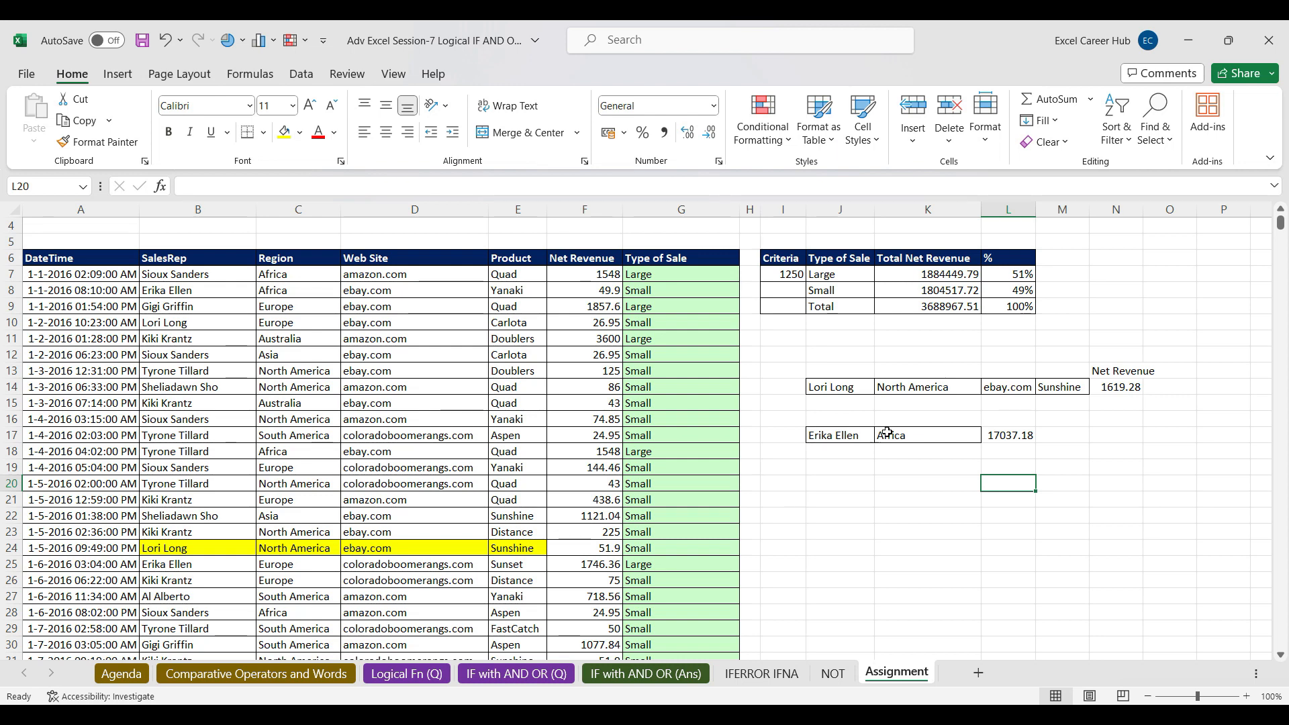
Step: Clear the existing net revenue formula from cell L17 on the Assignment sheet
click(1004, 436)
key(Delete)
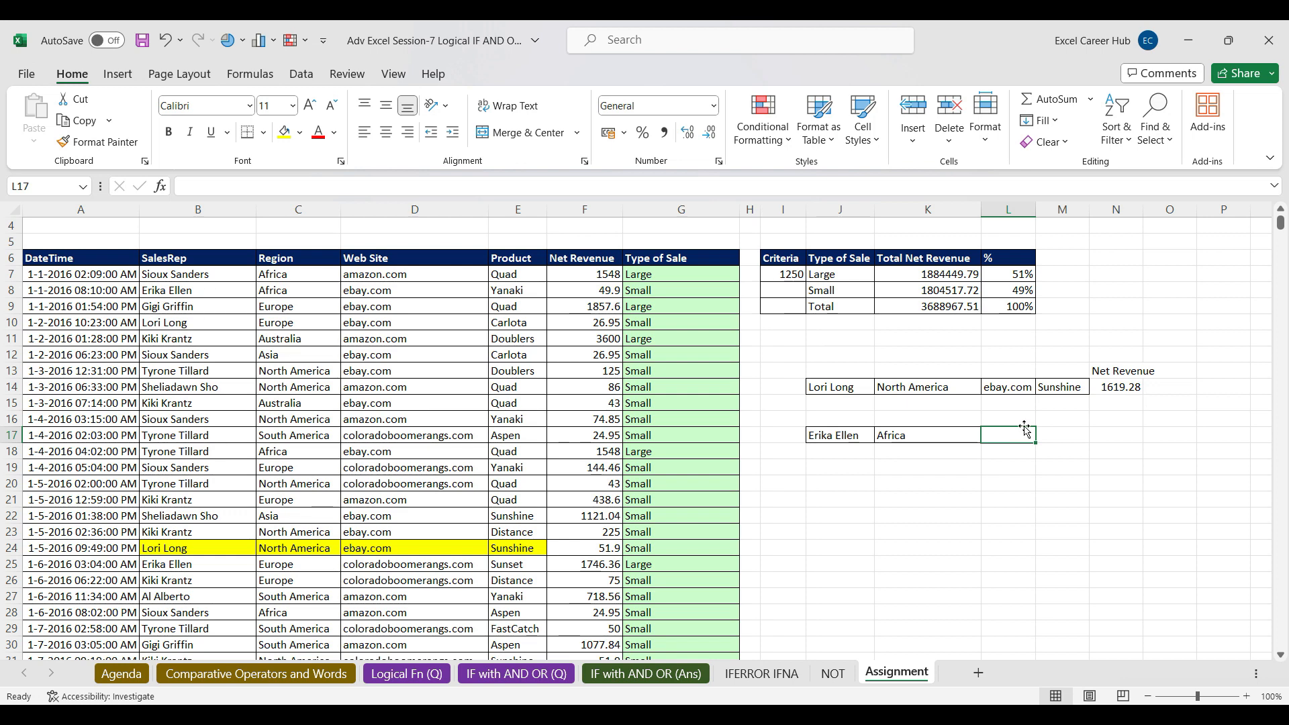
Step: Examine the Net Revenue, SalesRep and Region columns against the sales rep and region criteria in J17 and K17
click(596, 255)
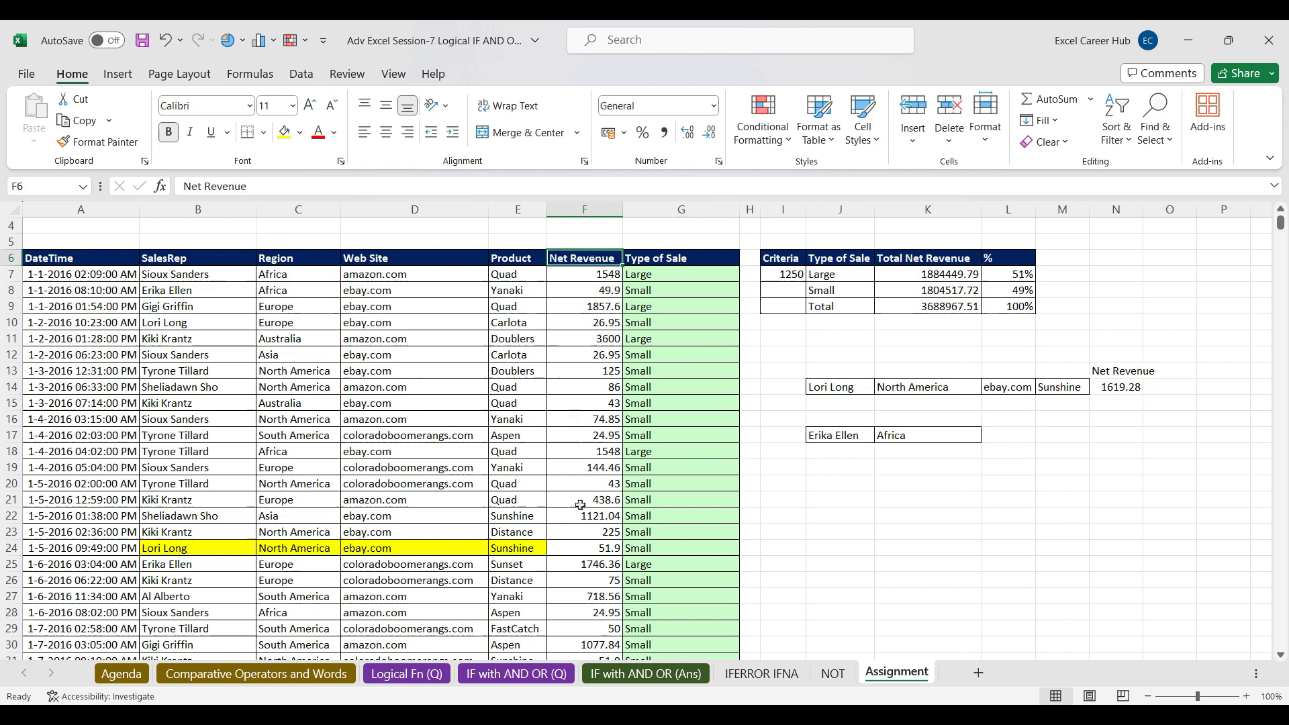
drag(597, 272, 584, 469)
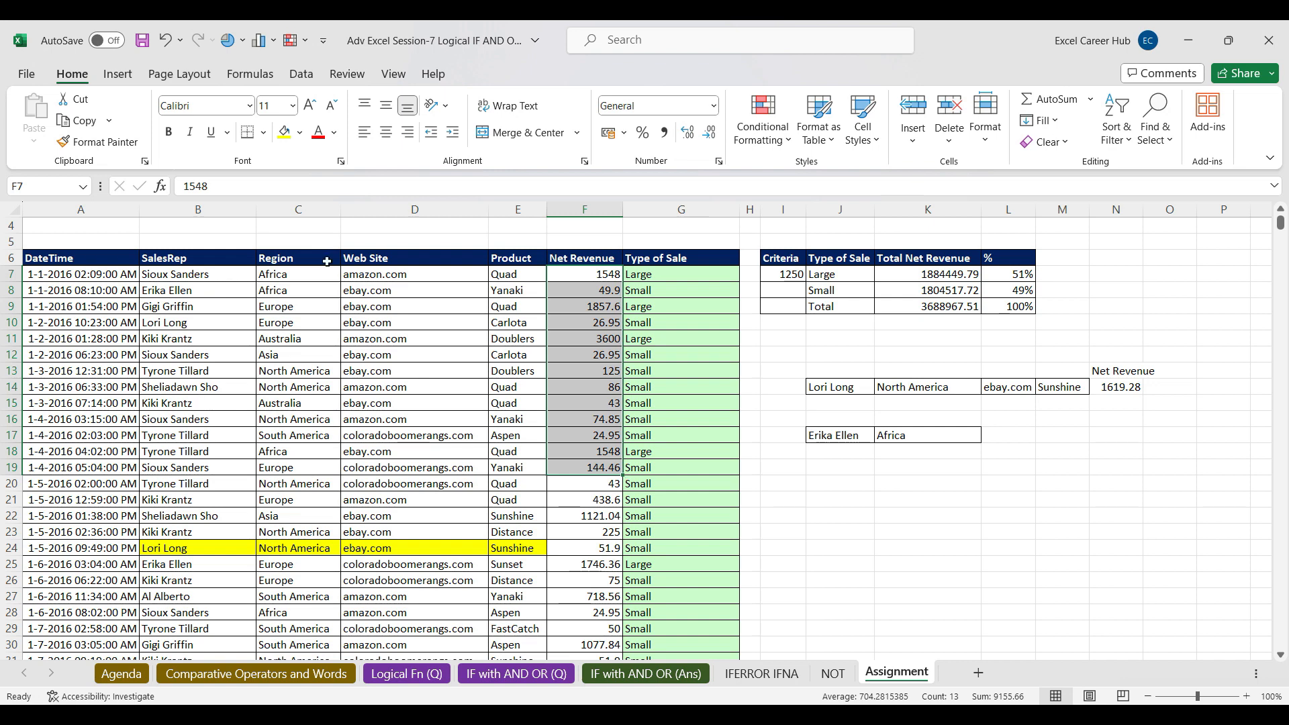
click(823, 435)
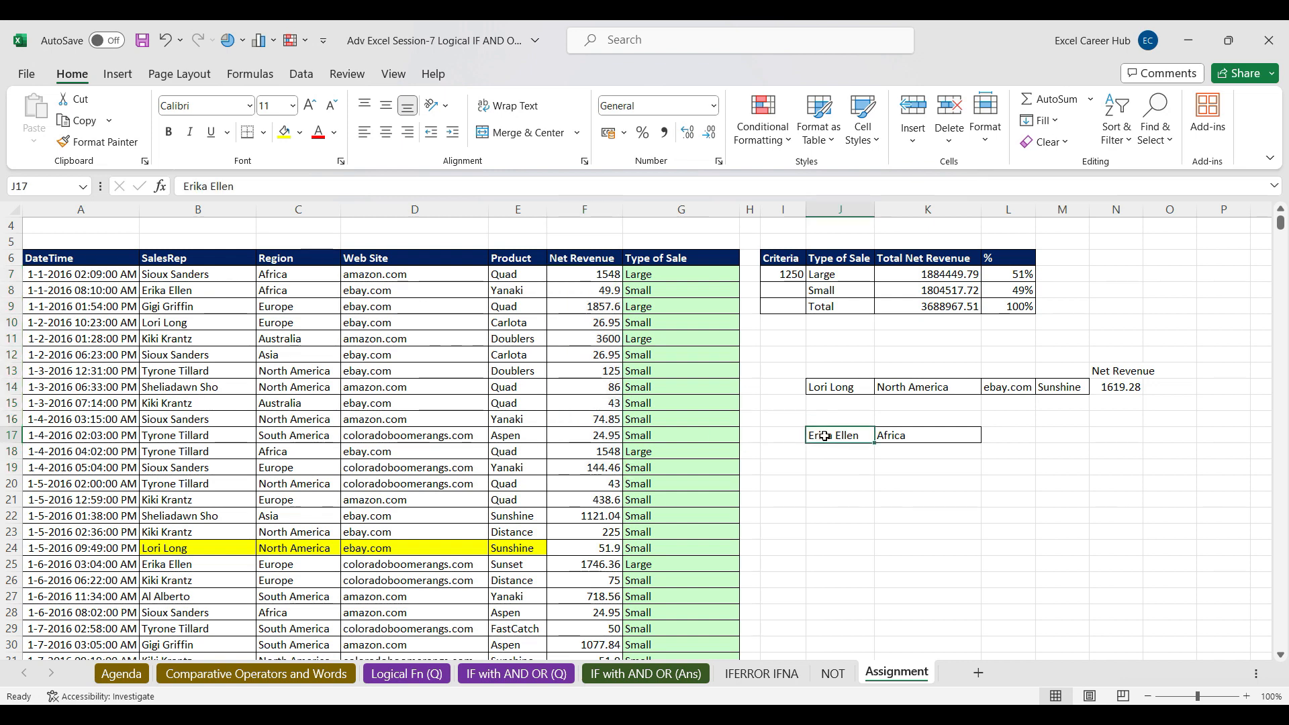
click(170, 257)
drag(193, 275, 166, 622)
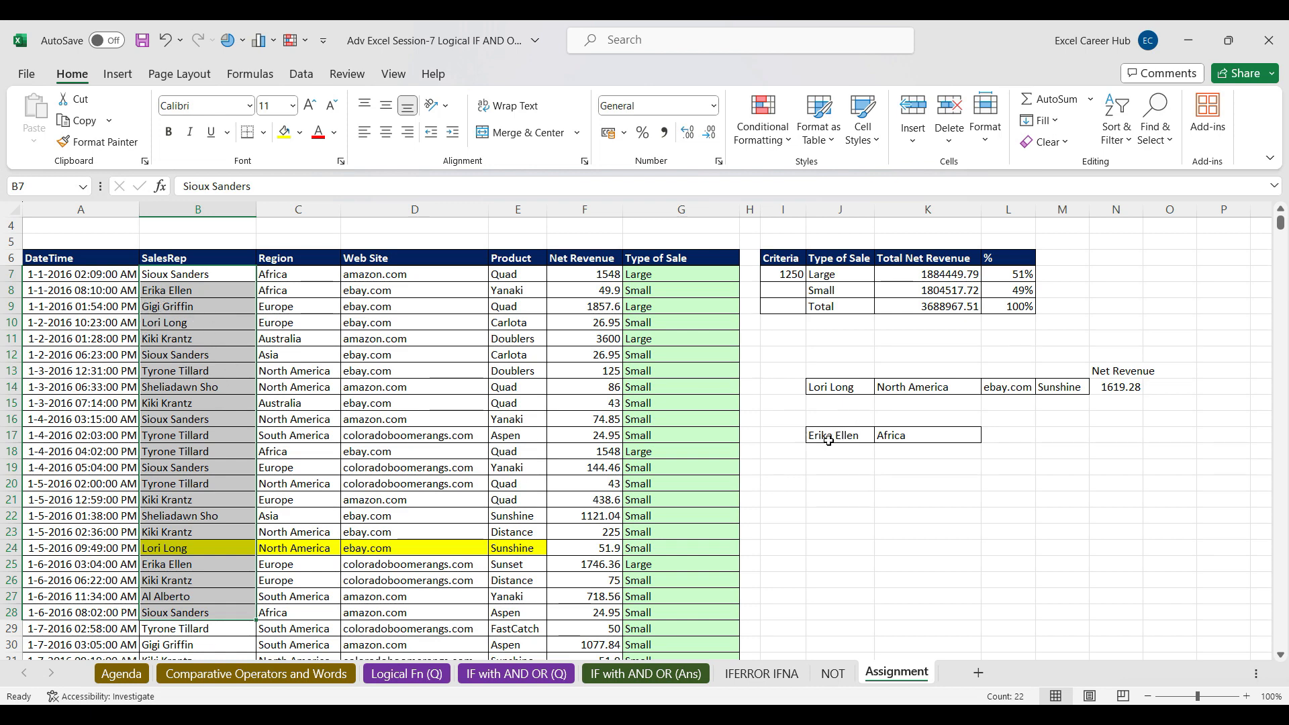
drag(189, 274, 175, 593)
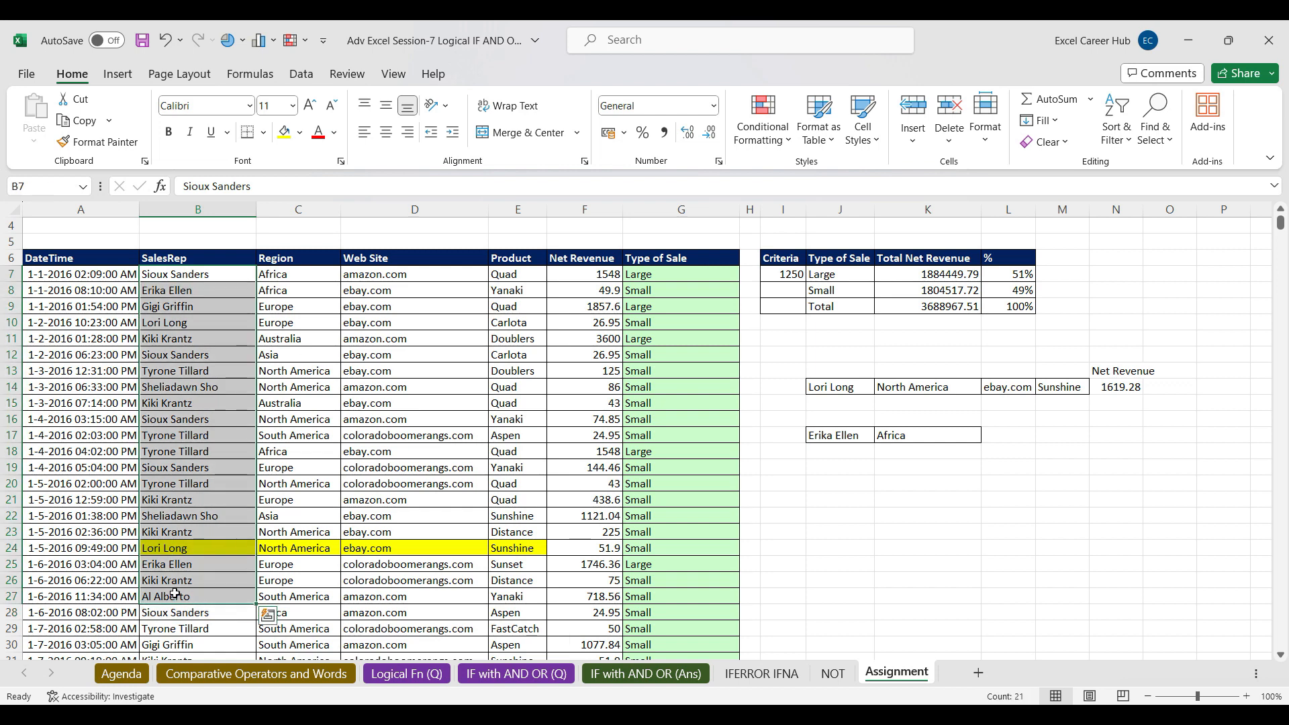
click(840, 432)
drag(295, 274, 272, 595)
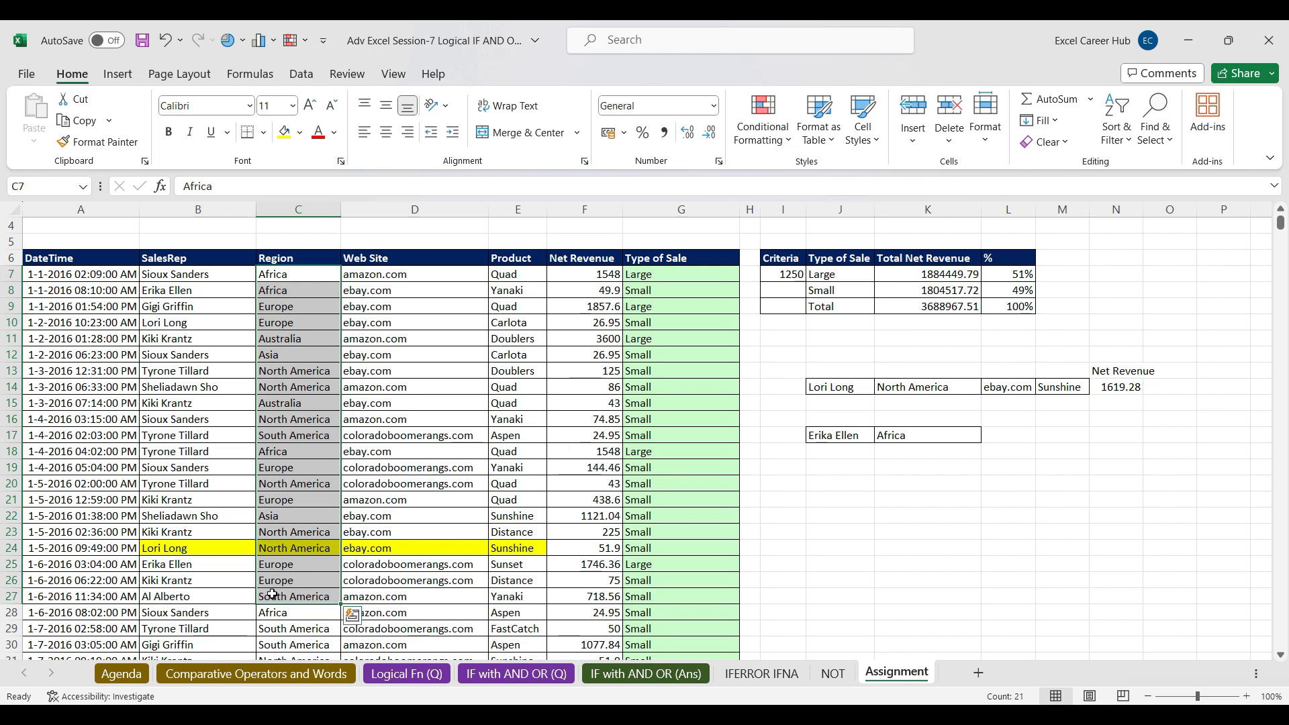
click(912, 429)
drag(284, 274, 278, 625)
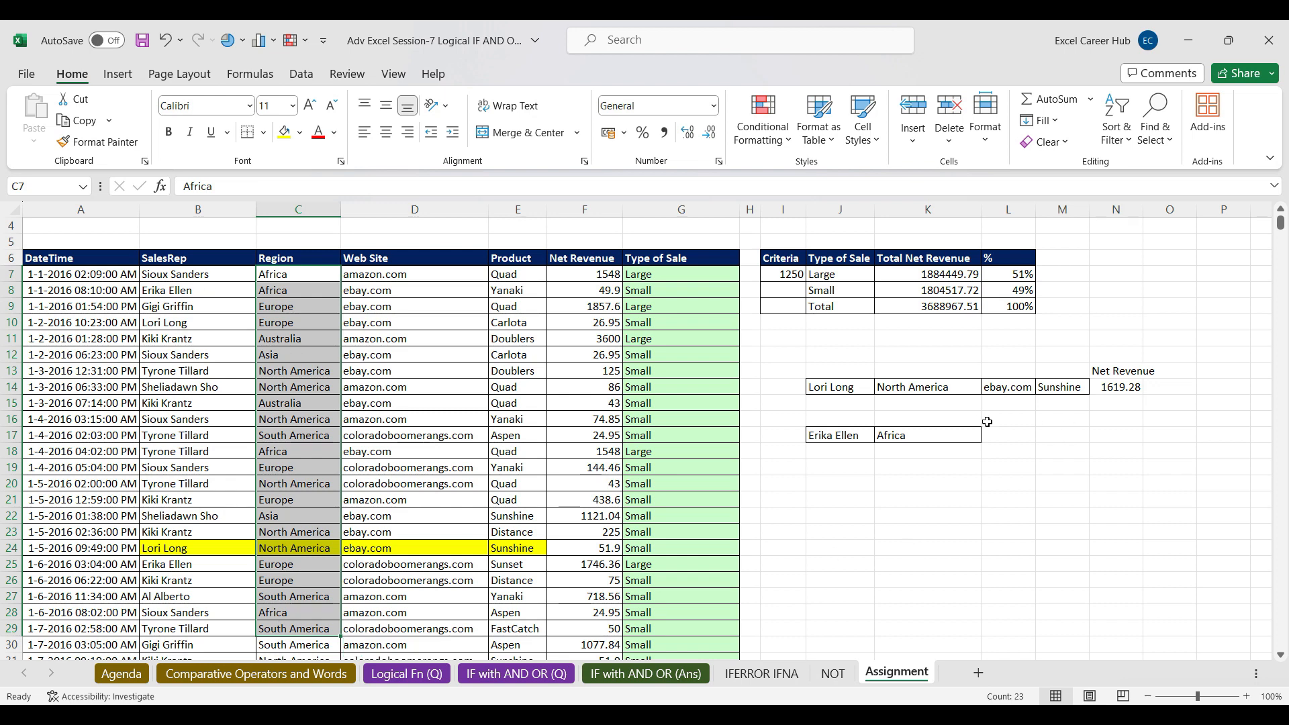
Step: Start a SUMIFS formula in cell L17 and open its function arguments clear of the data columns
click(1014, 436)
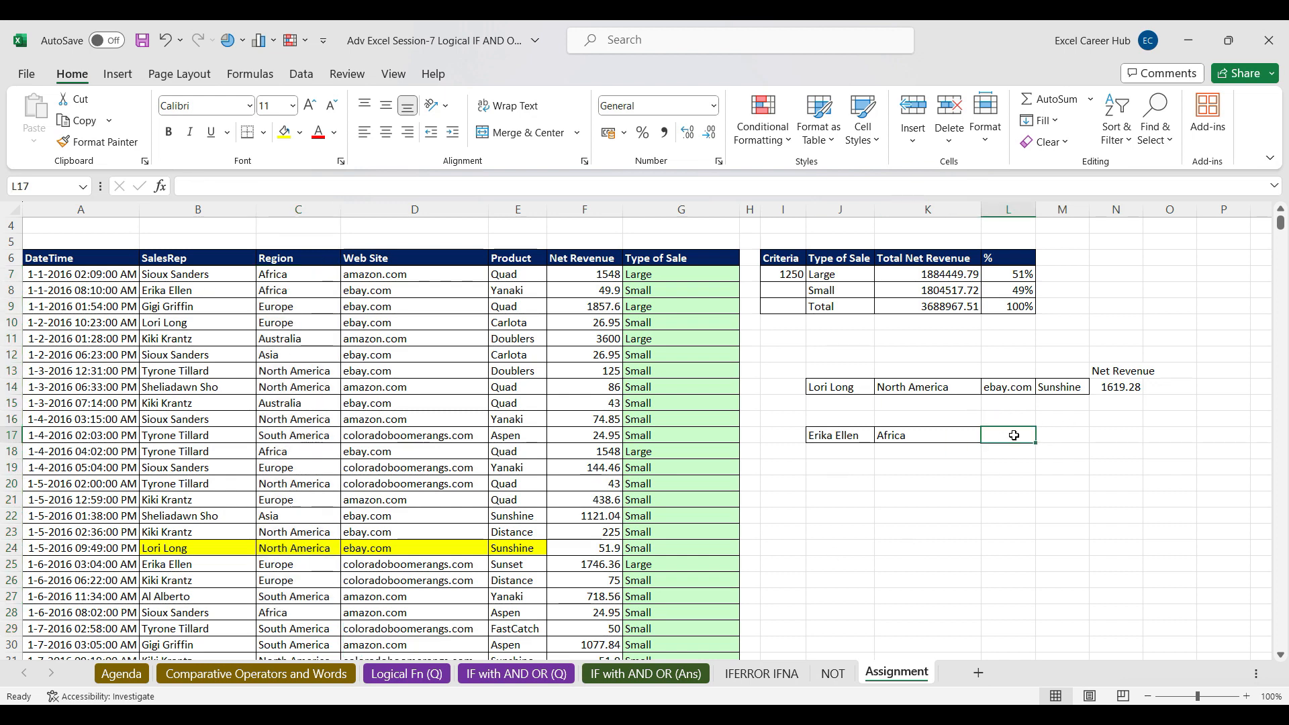
text(=sui)
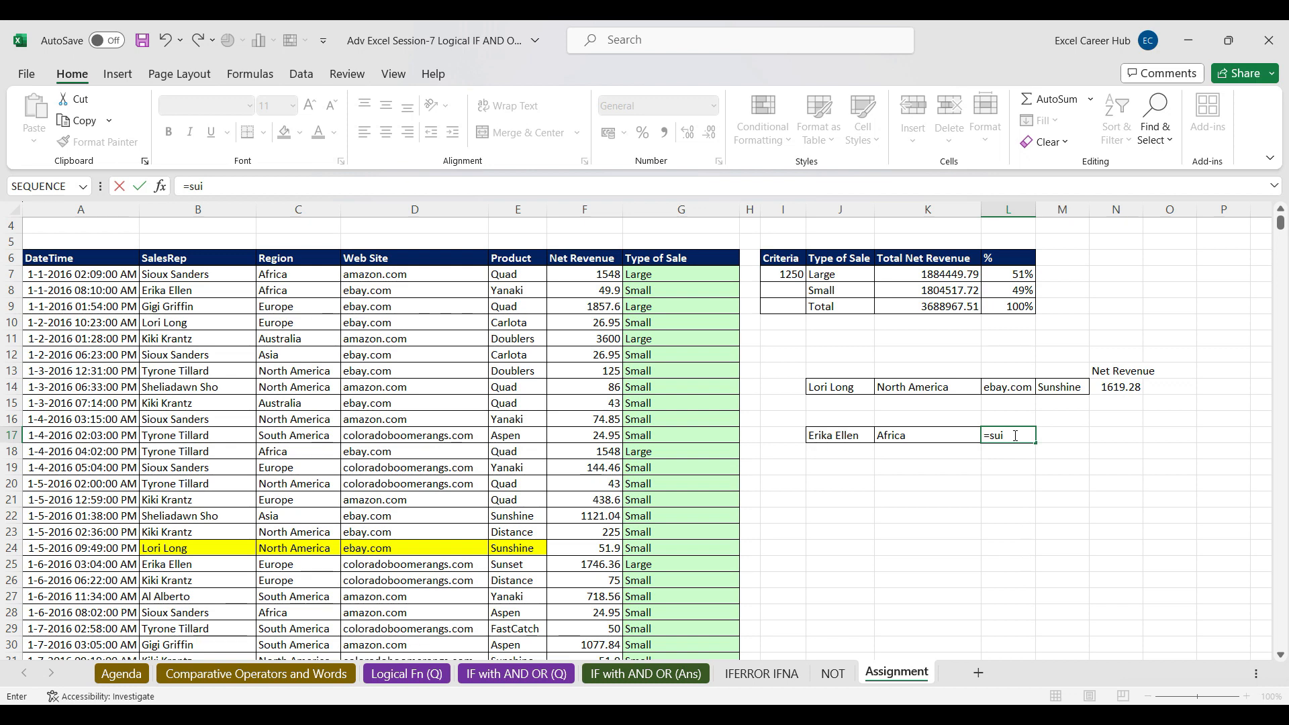
key(BackSpace)
text(mifs)
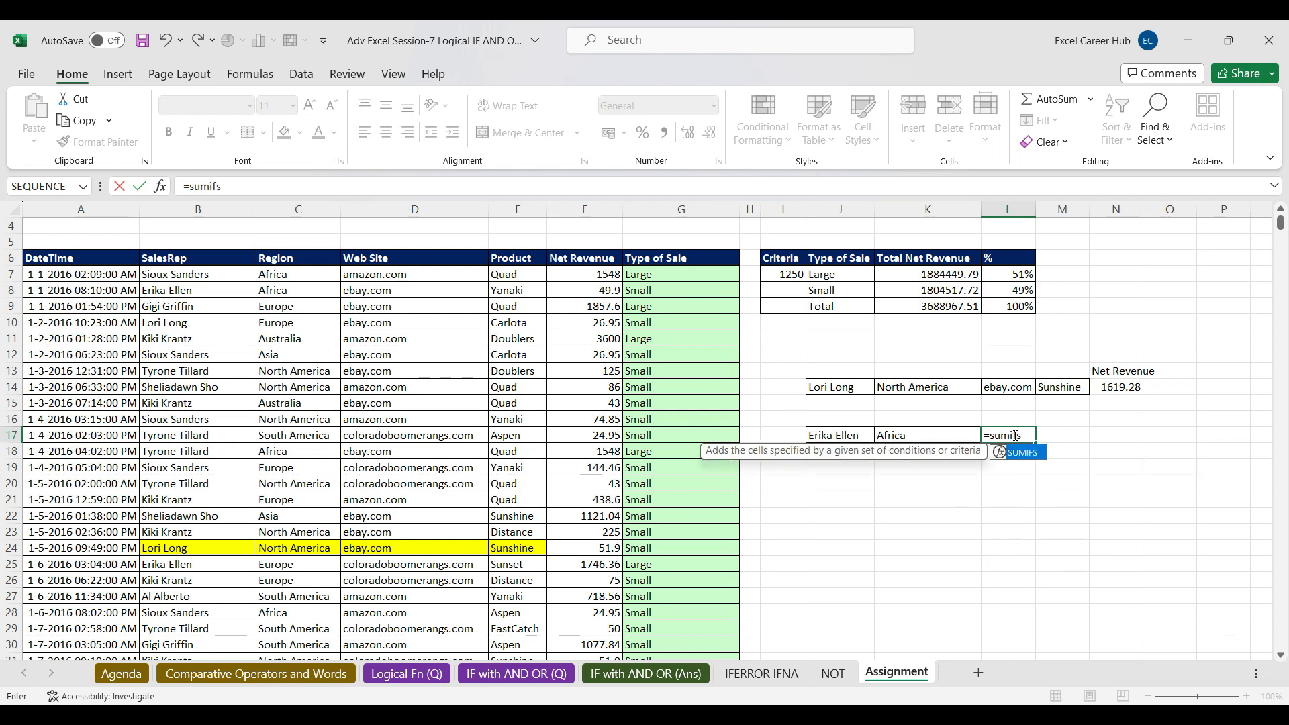
key(Tab)
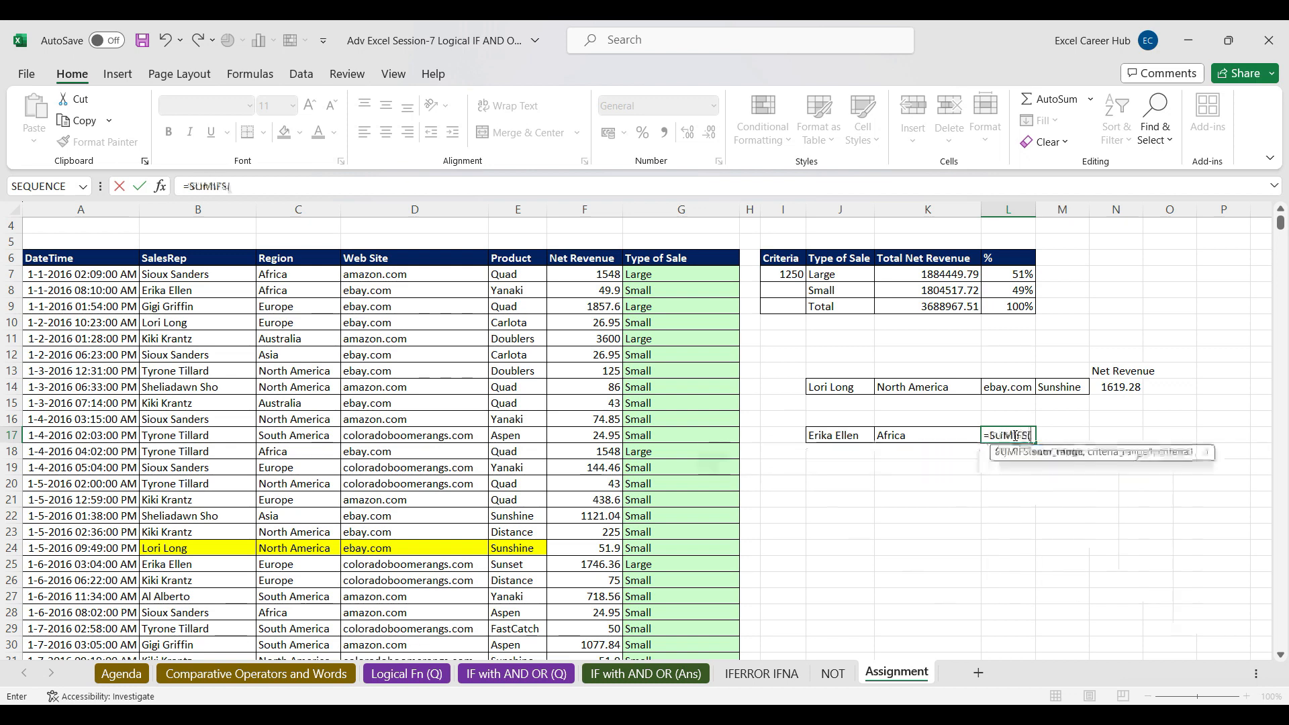
click(163, 186)
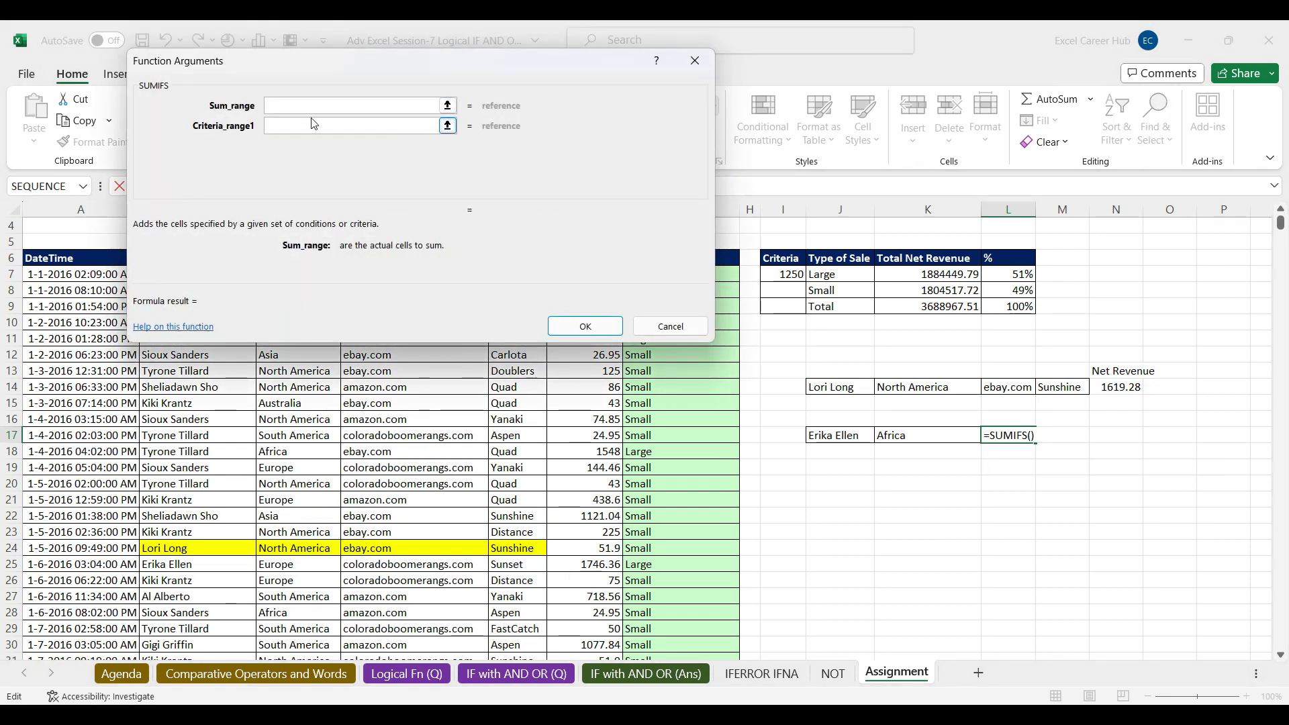
drag(341, 67, 884, 88)
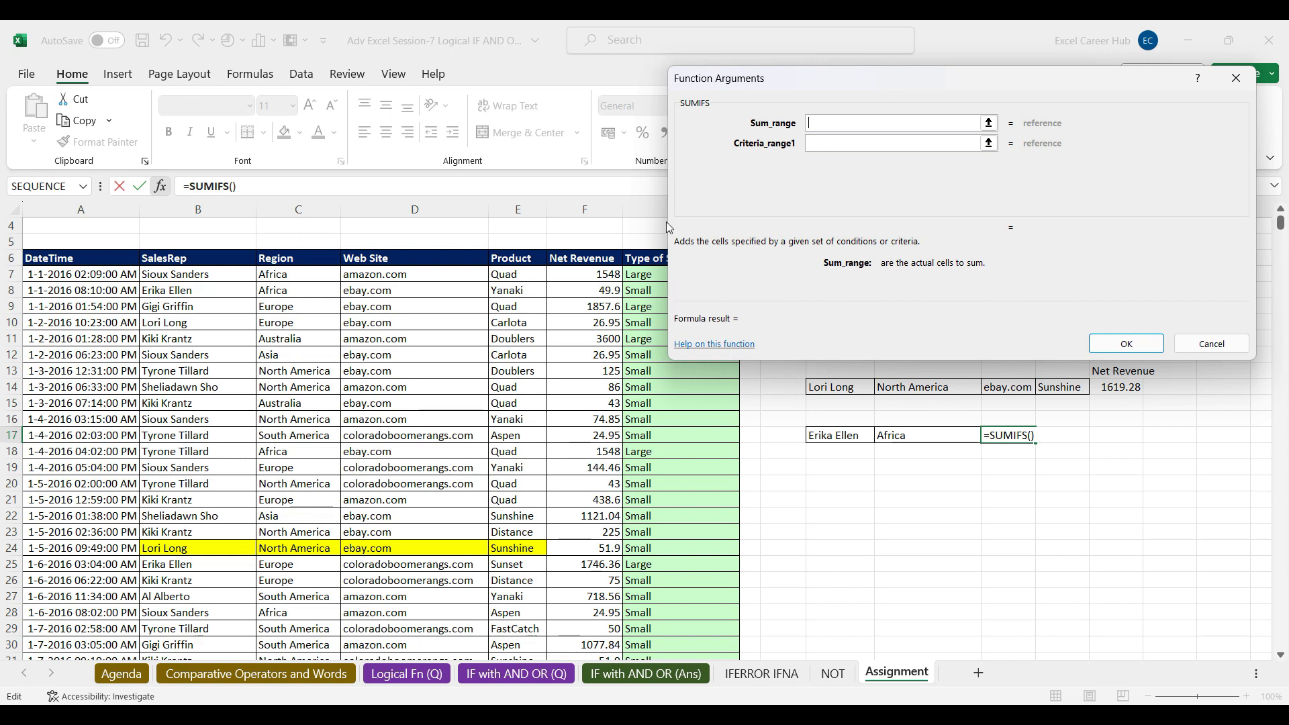
Step: Set the SUMIFS sum range to the Net Revenue data in F7:F10548
click(583, 274)
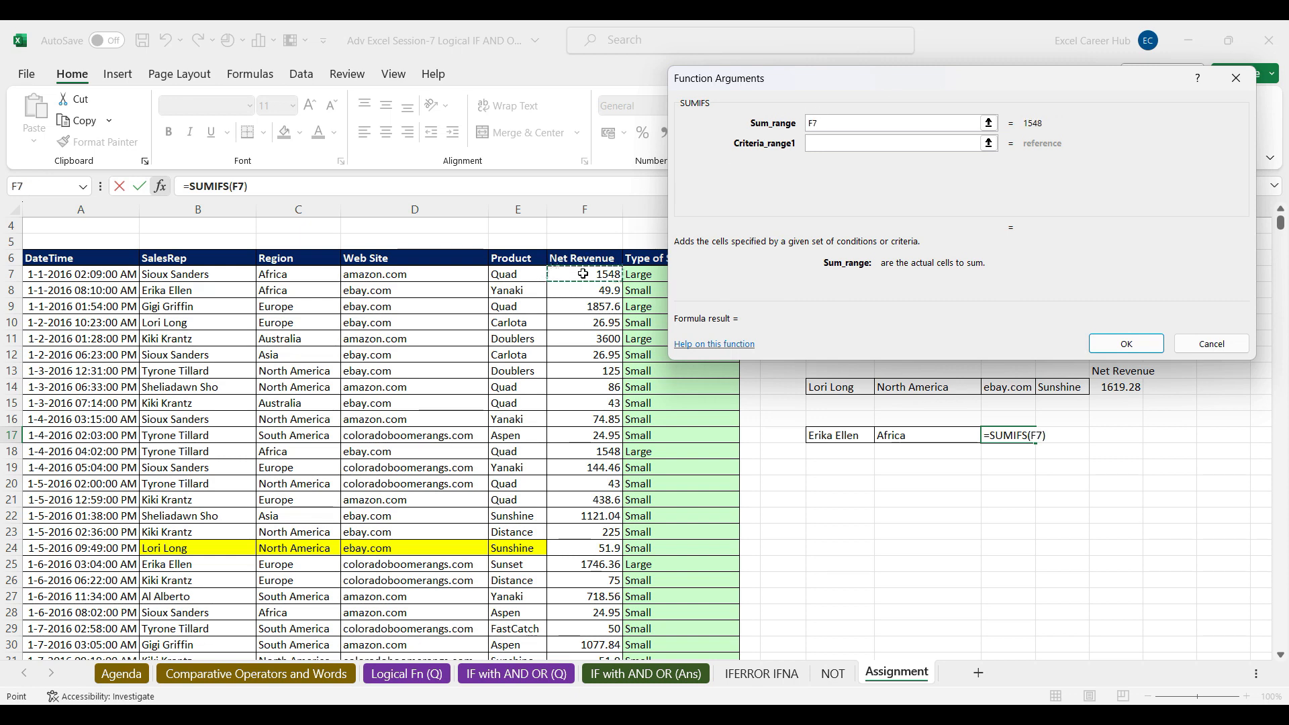
key(ctrl+shift+Down)
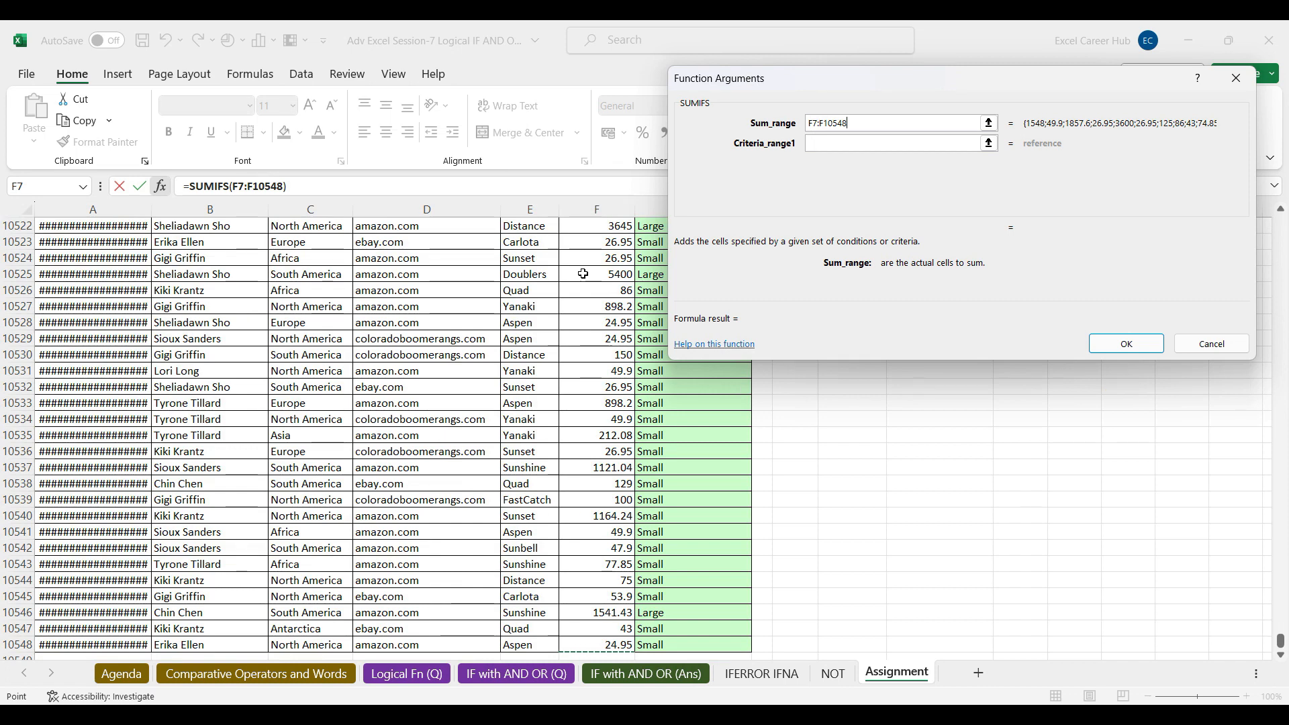
key(ctrl+BackSpace)
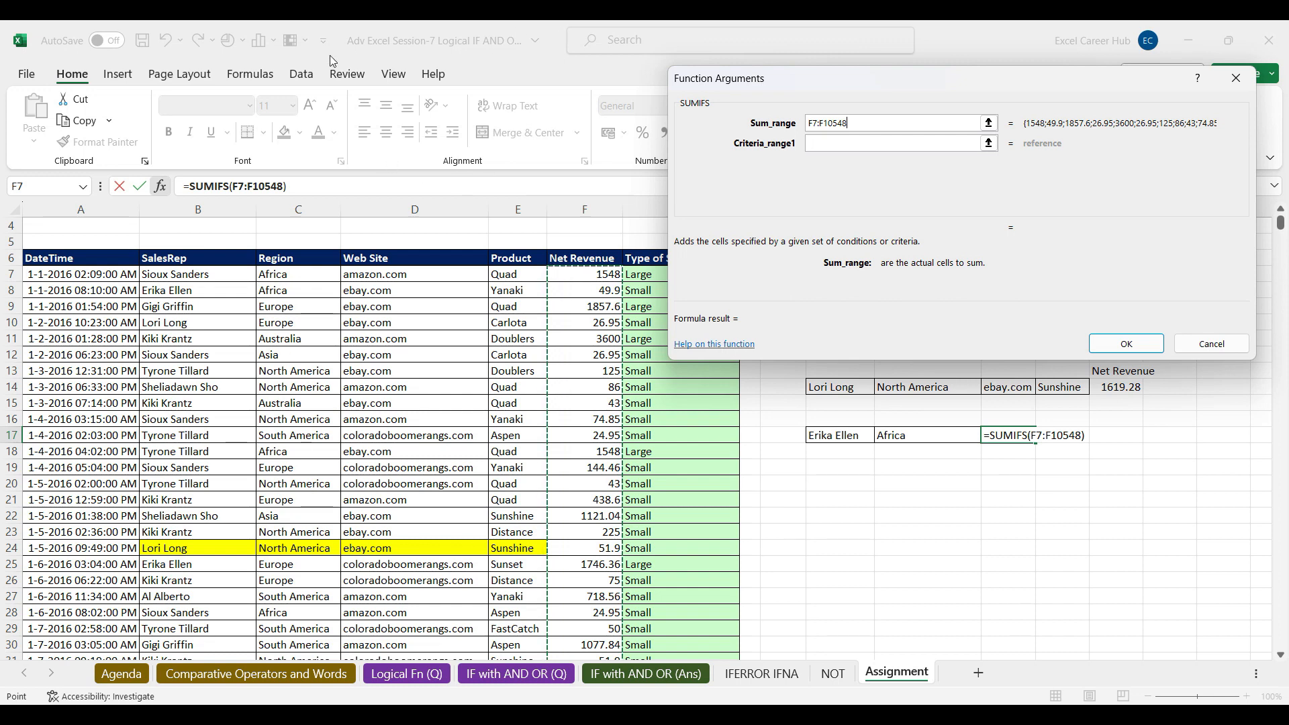
Step: Set the first criteria range to the SalesRep data in B7:B10548, with cell J17 as its criterion
click(821, 144)
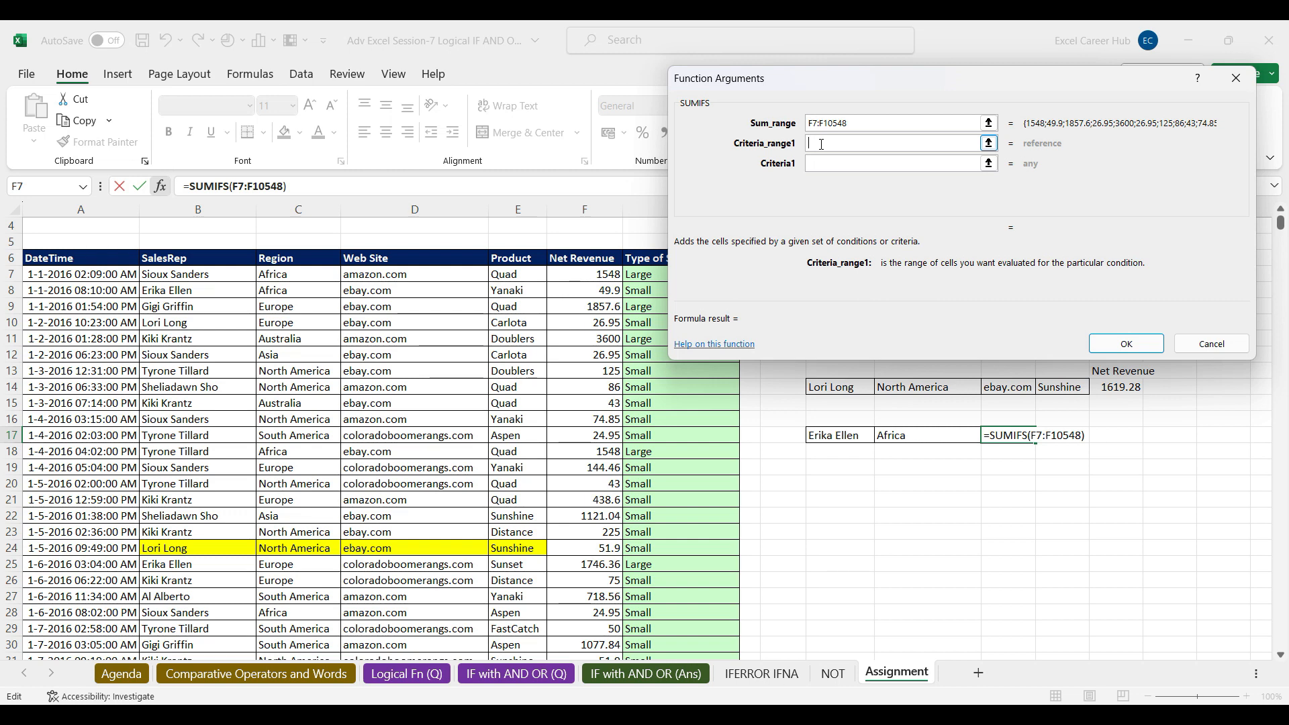
click(201, 267)
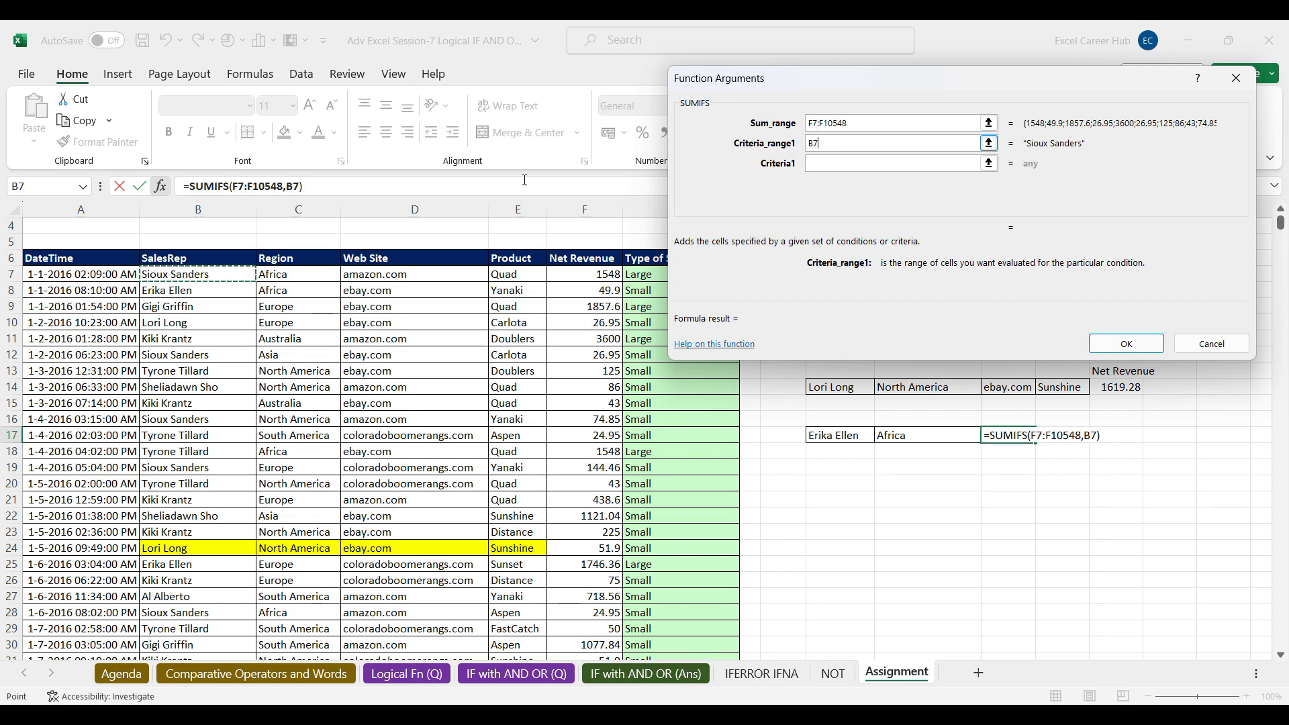
key(ctrl+shift+Down)
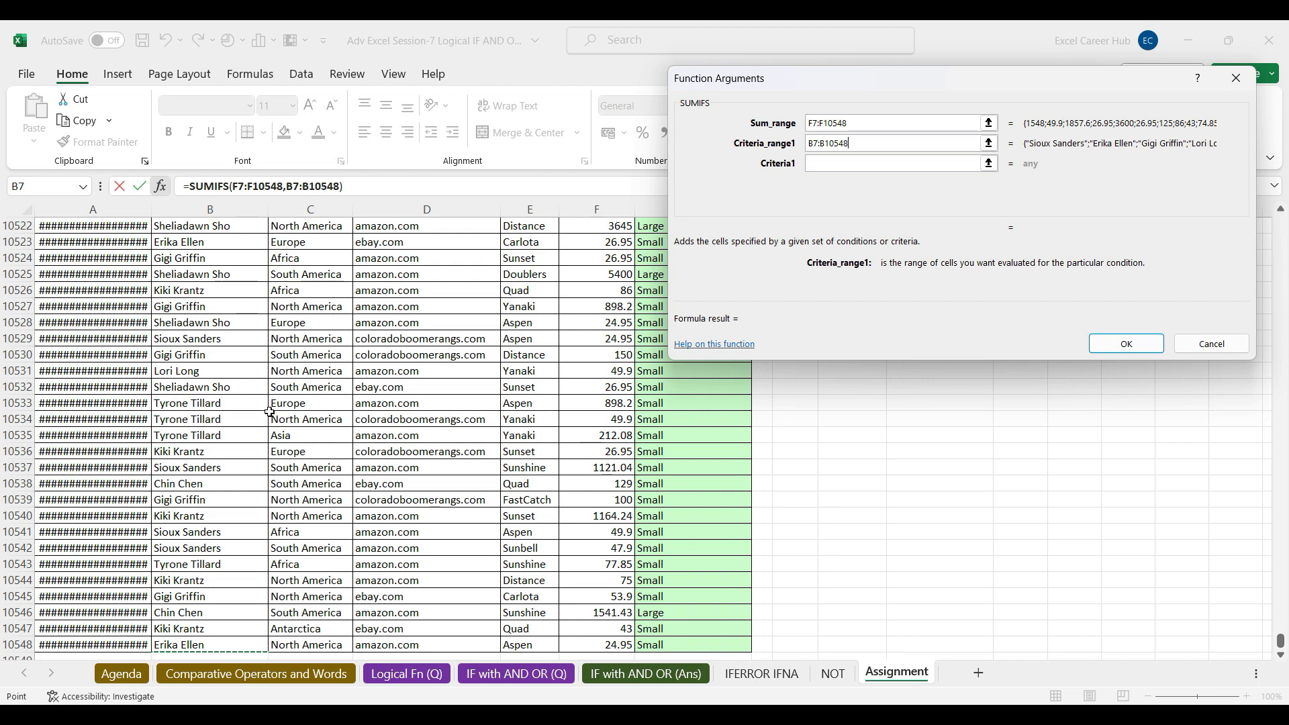
click(826, 163)
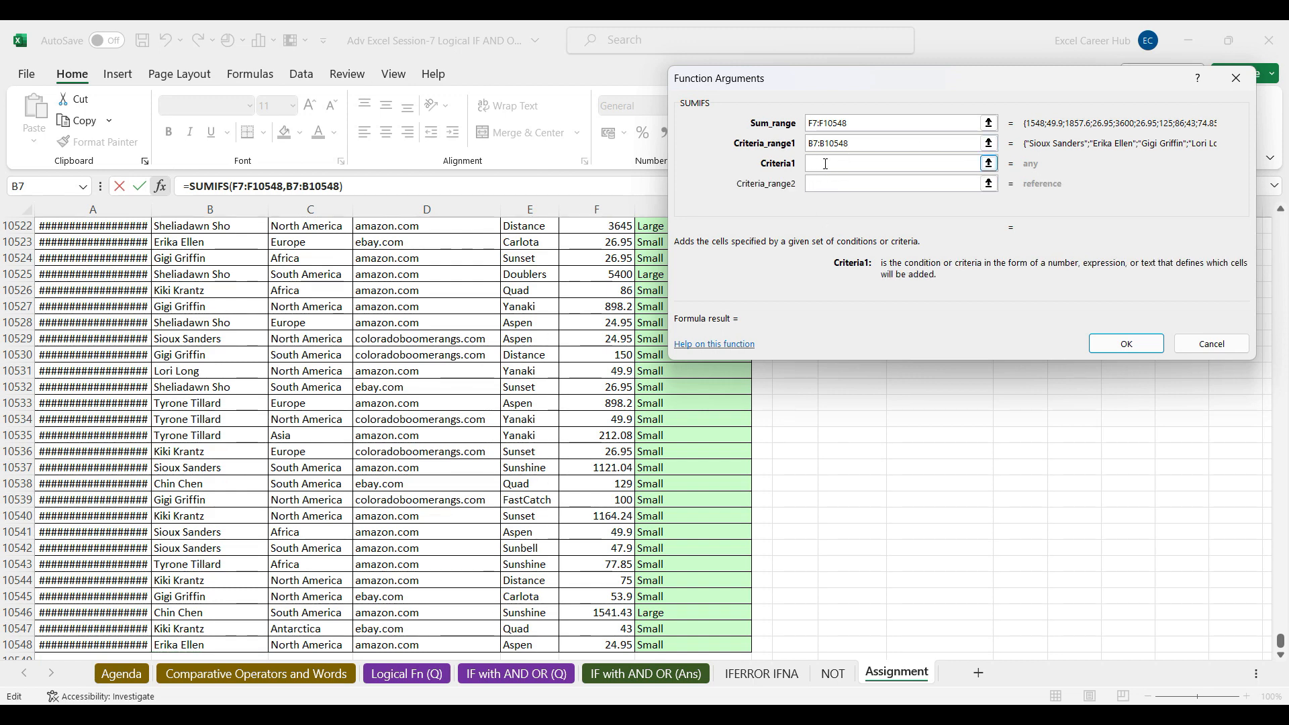
key(ctrl+BackSpace)
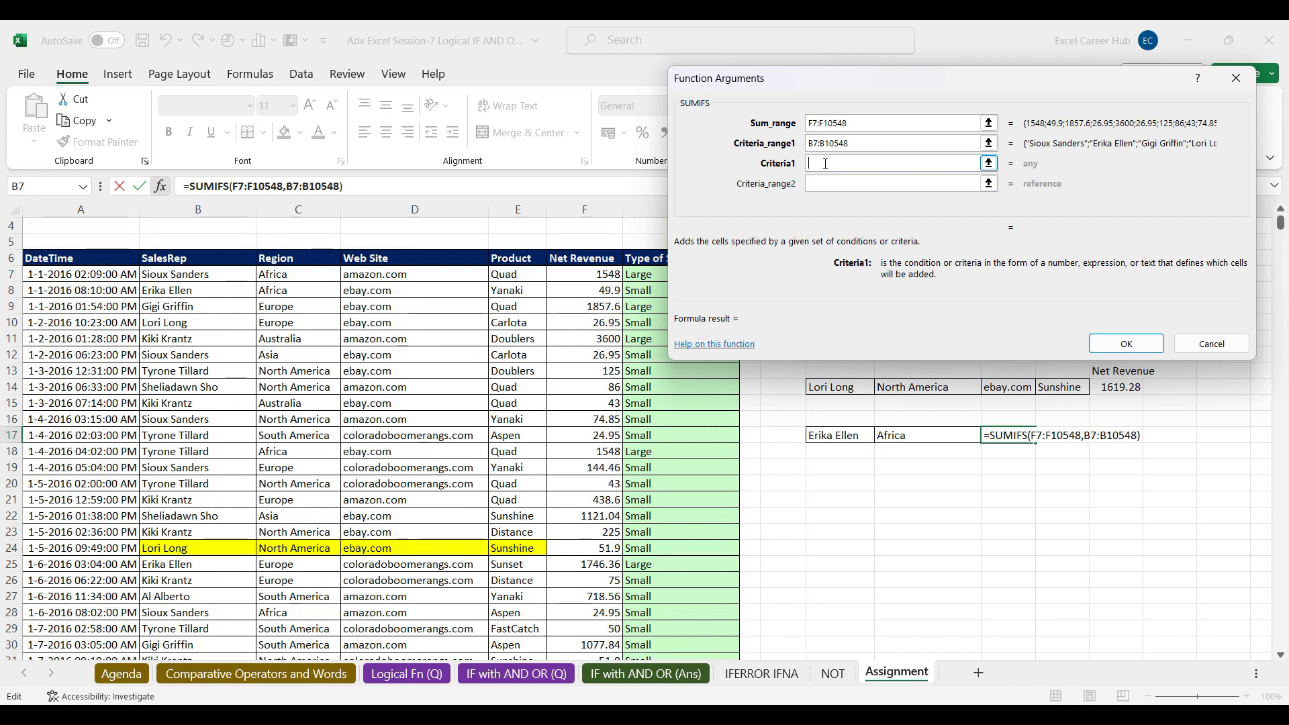
click(843, 437)
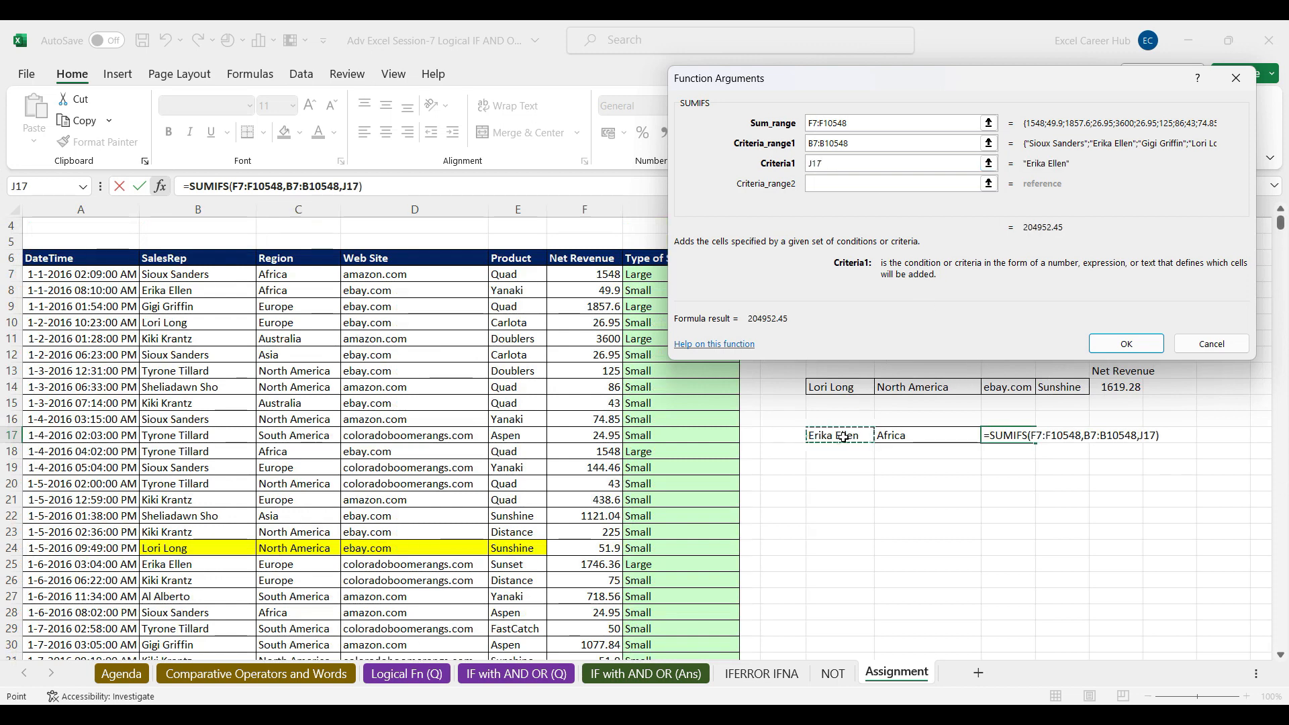
Step: Set the second criteria range to the Region data in C7:C10548, with cell K17 as its criterion
click(850, 185)
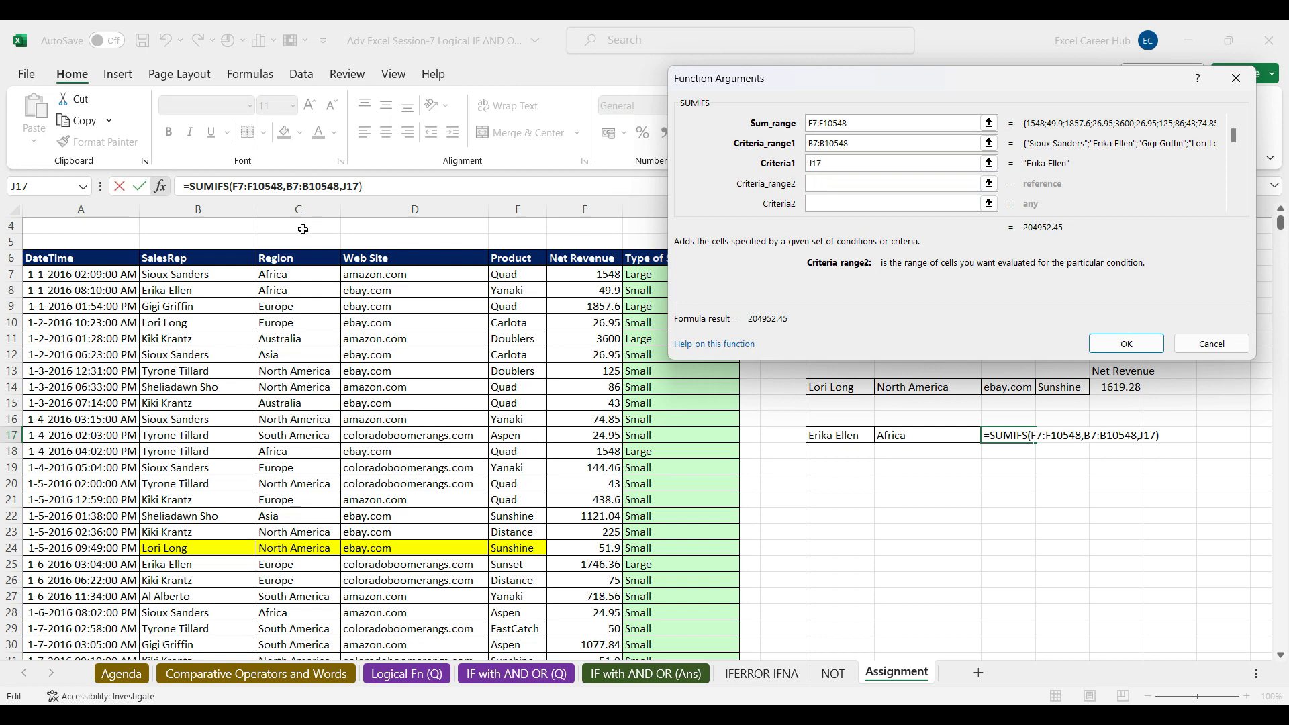
click(283, 276)
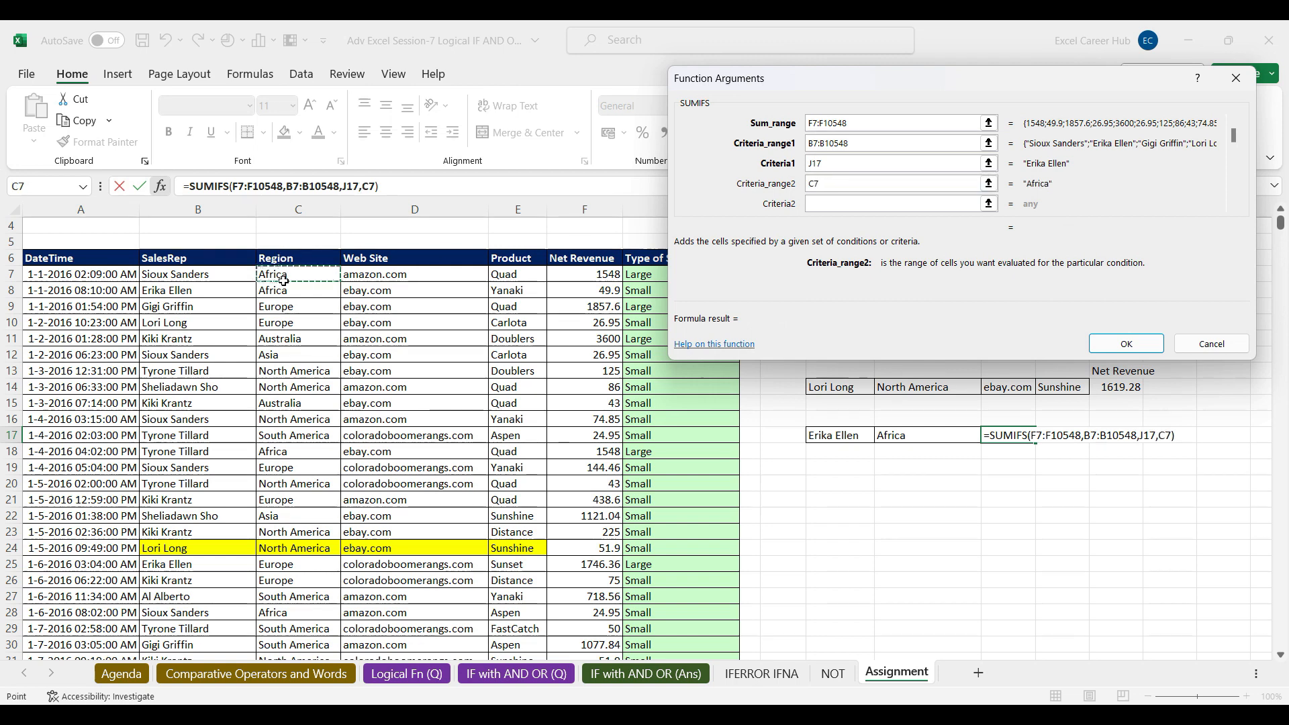
key(ctrl+shift+Down)
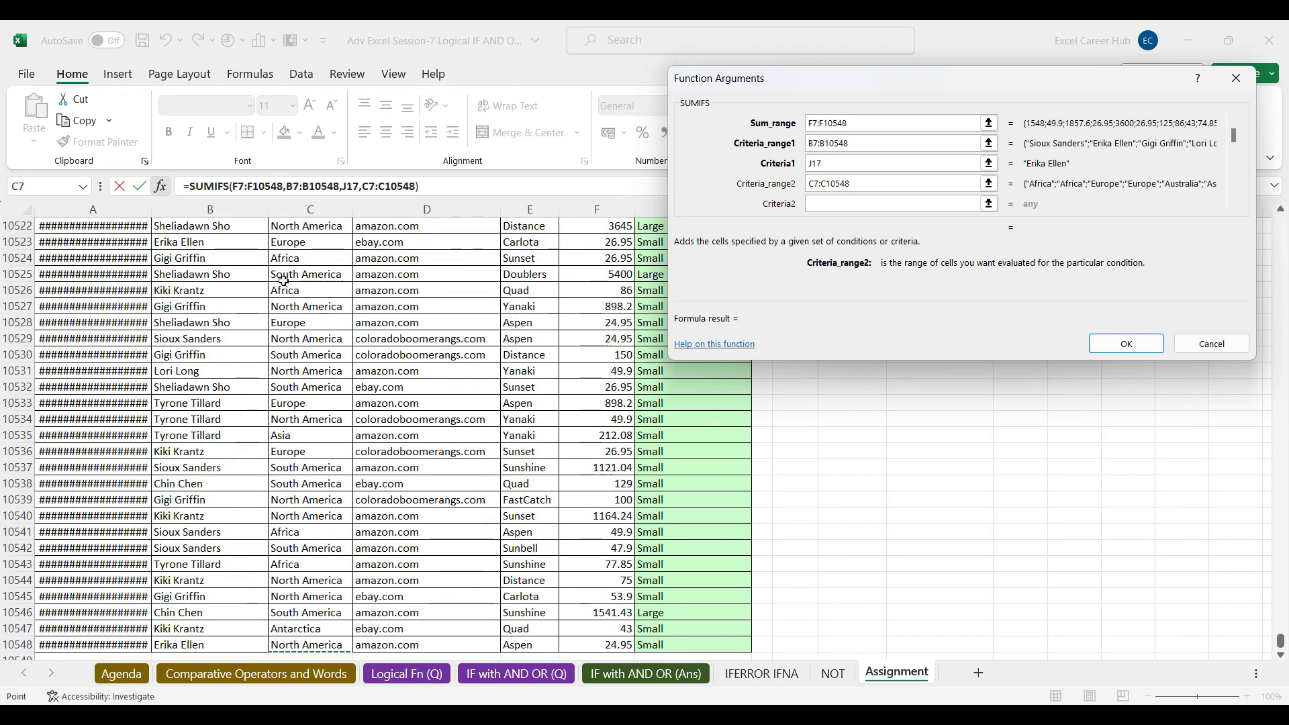
key(ctrl+BackSpace)
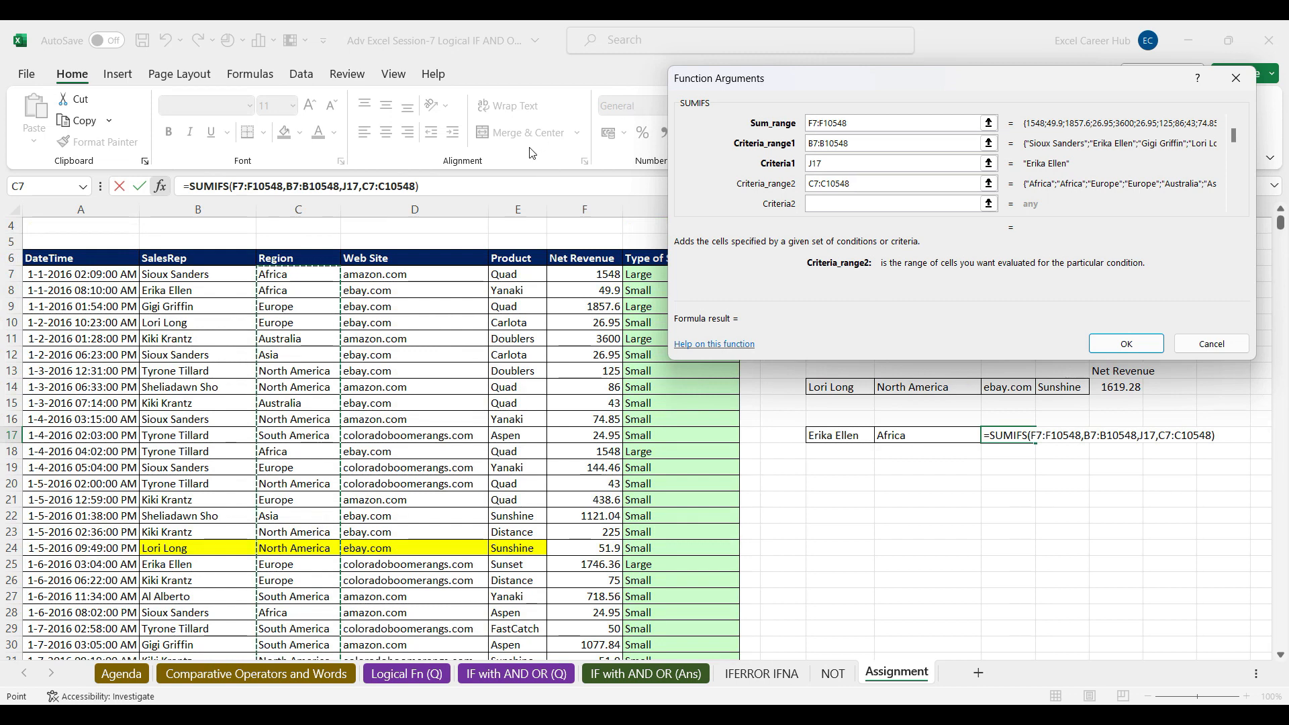
click(821, 205)
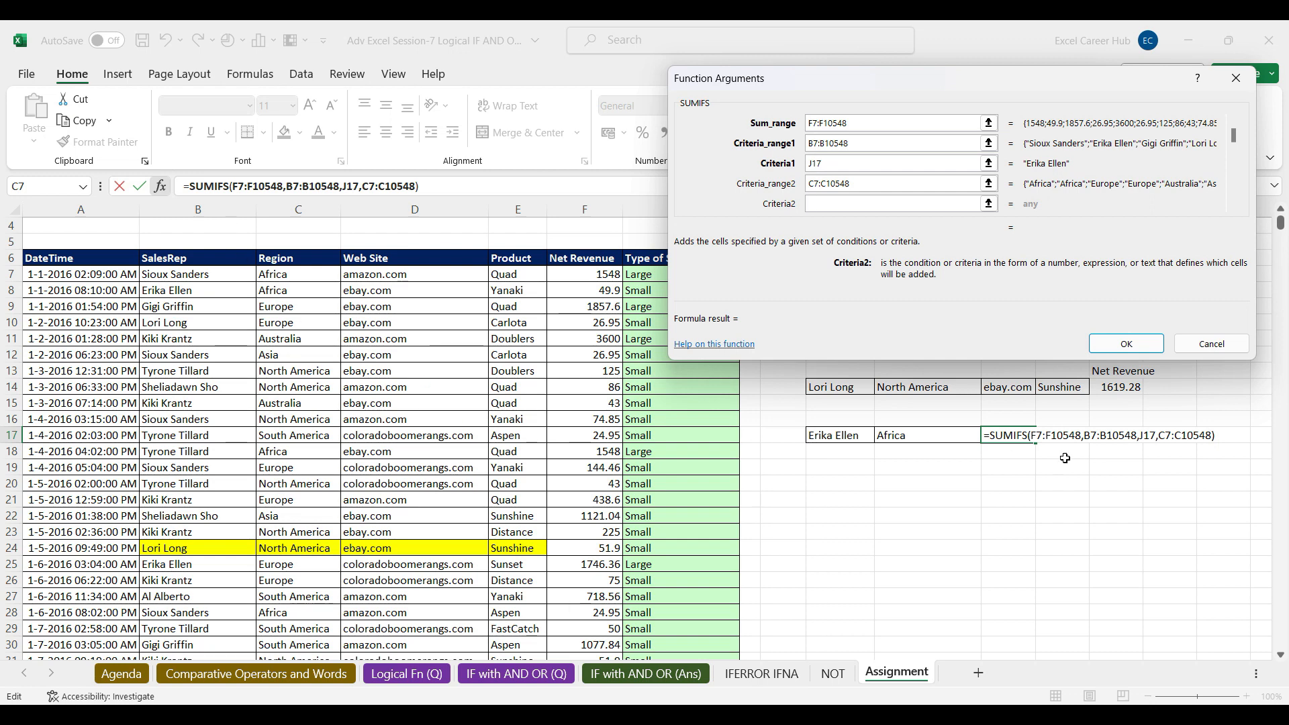
click(919, 441)
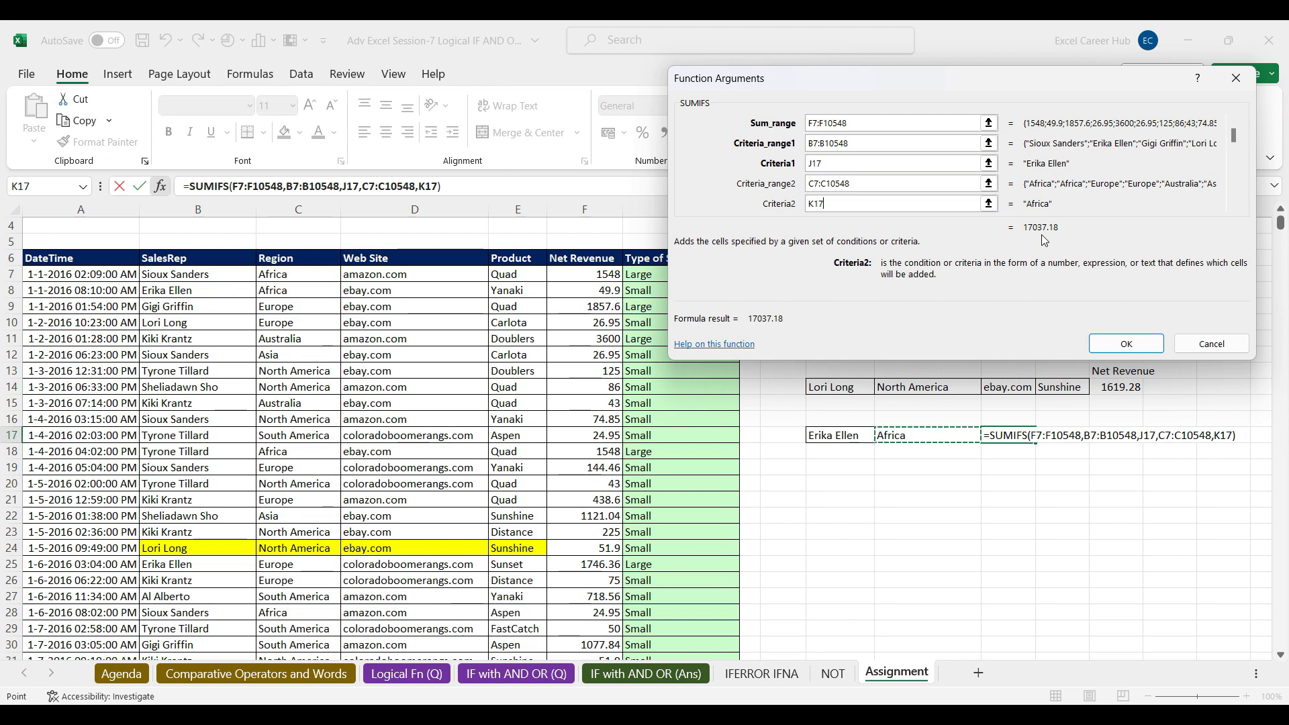
click(862, 188)
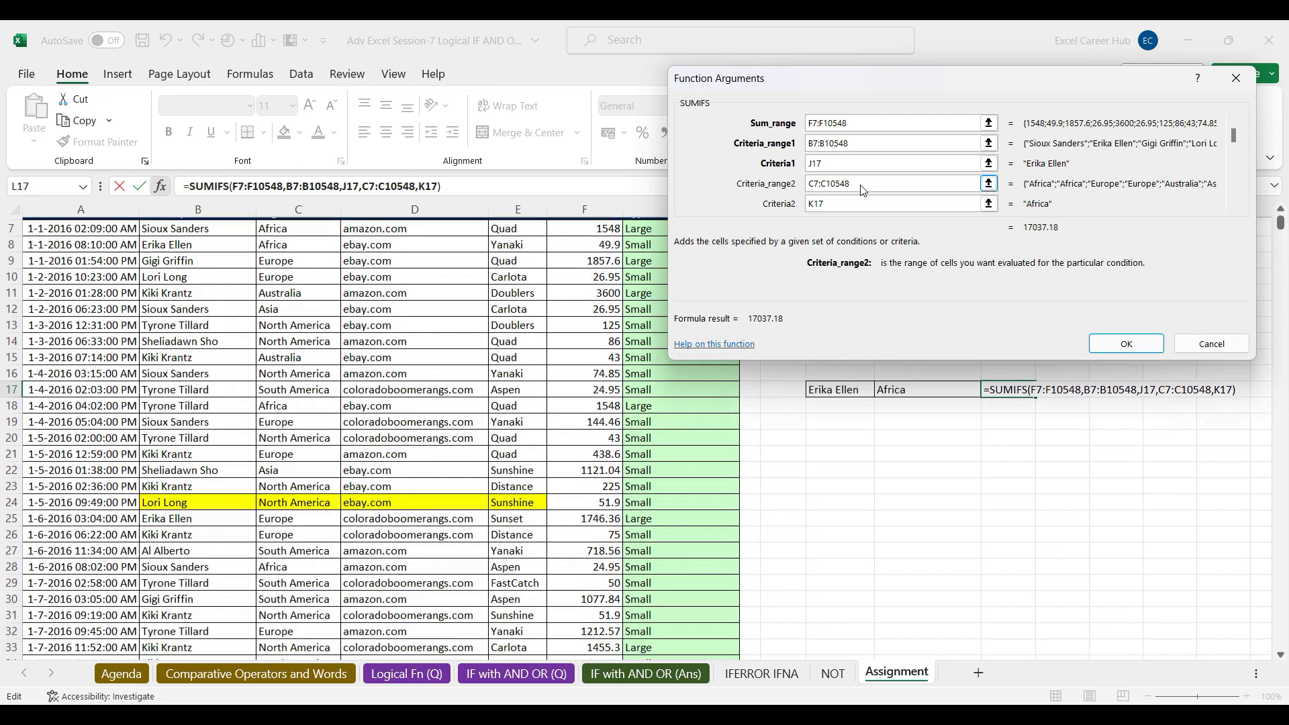
Step: Make the SUMIFS sum range and both criteria ranges absolute: $F$7:$F$10548, $B$7:$B$10548 and $C$7:$C$10548
drag(851, 184, 794, 186)
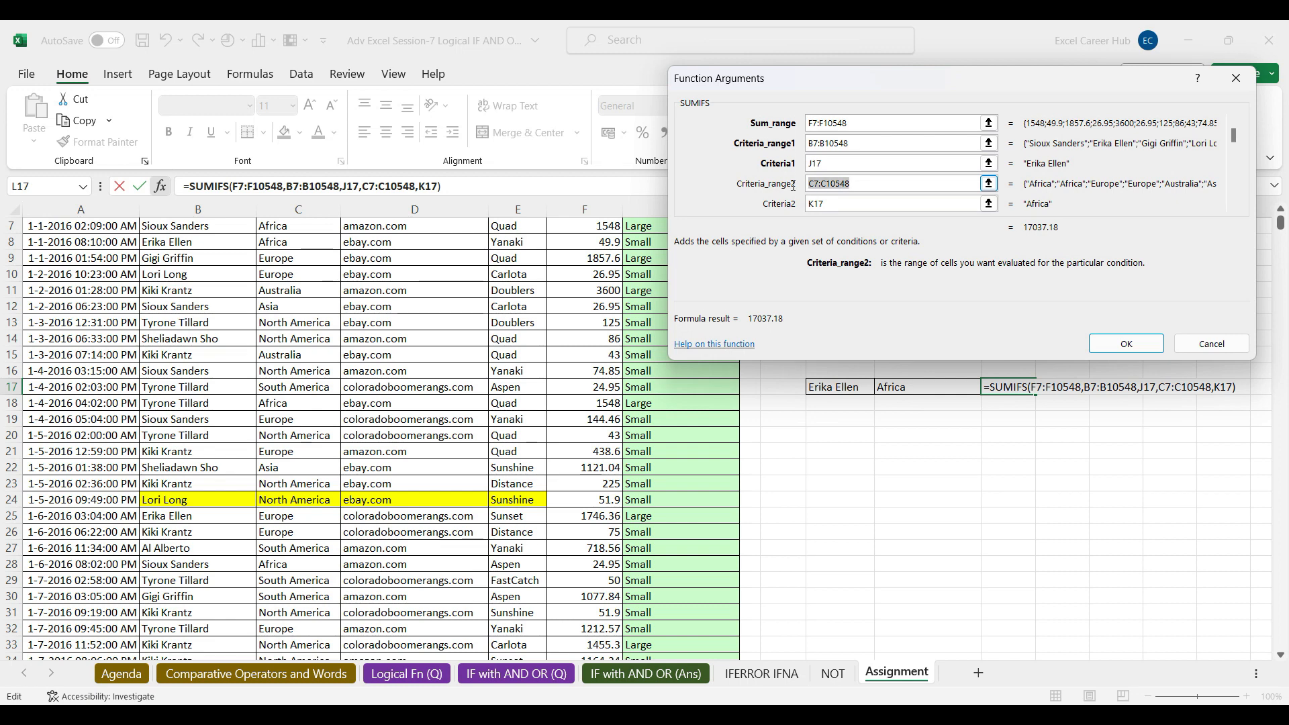
key(F4)
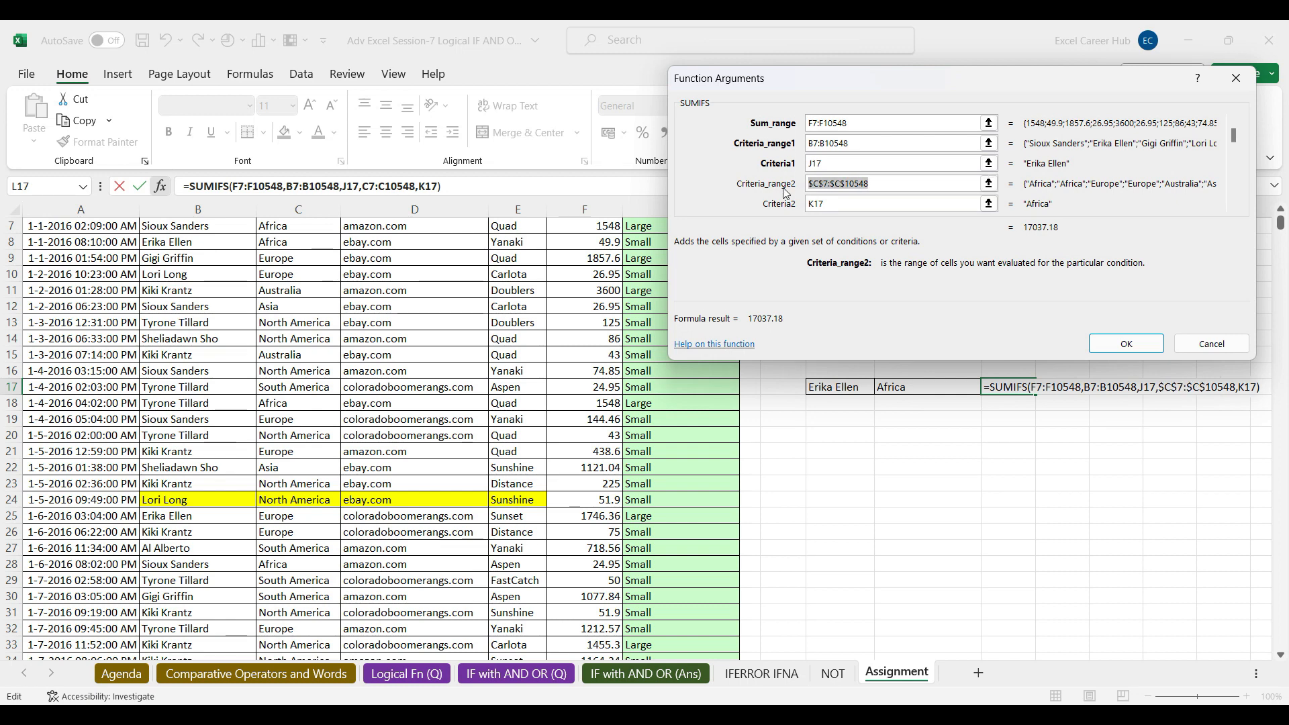
click(866, 143)
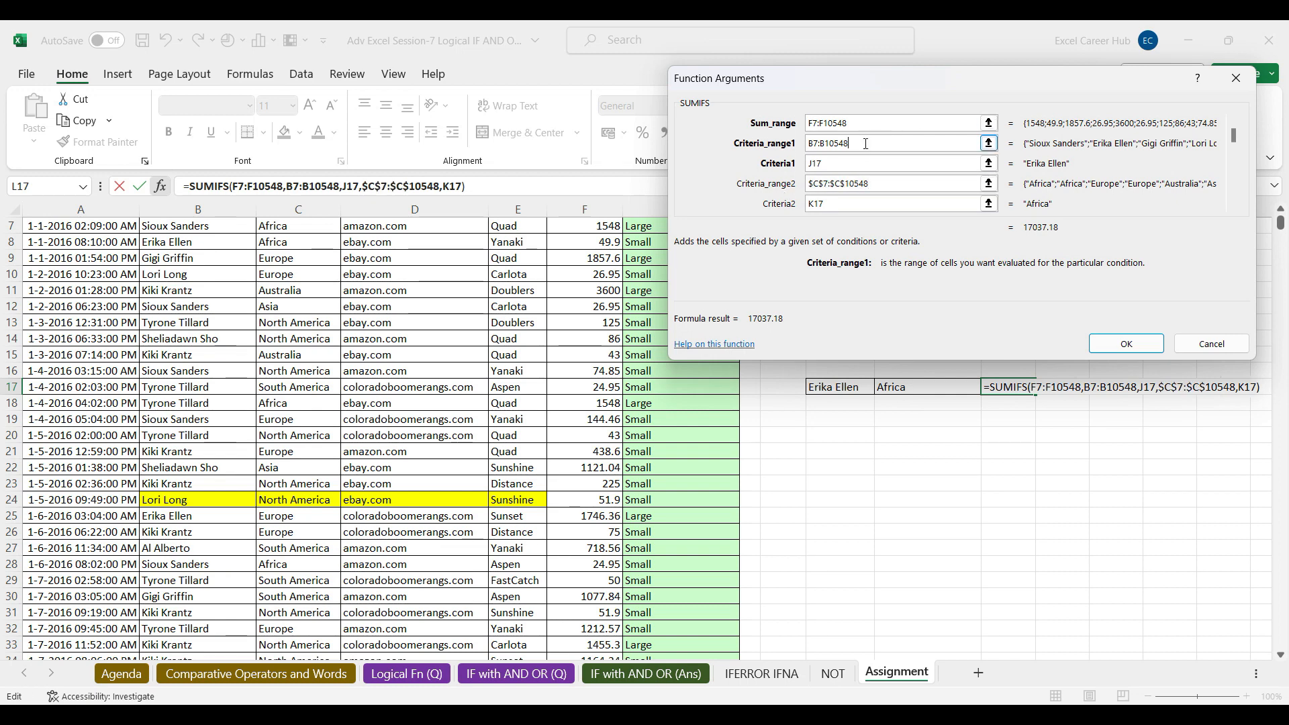
drag(866, 144, 805, 151)
key(F4)
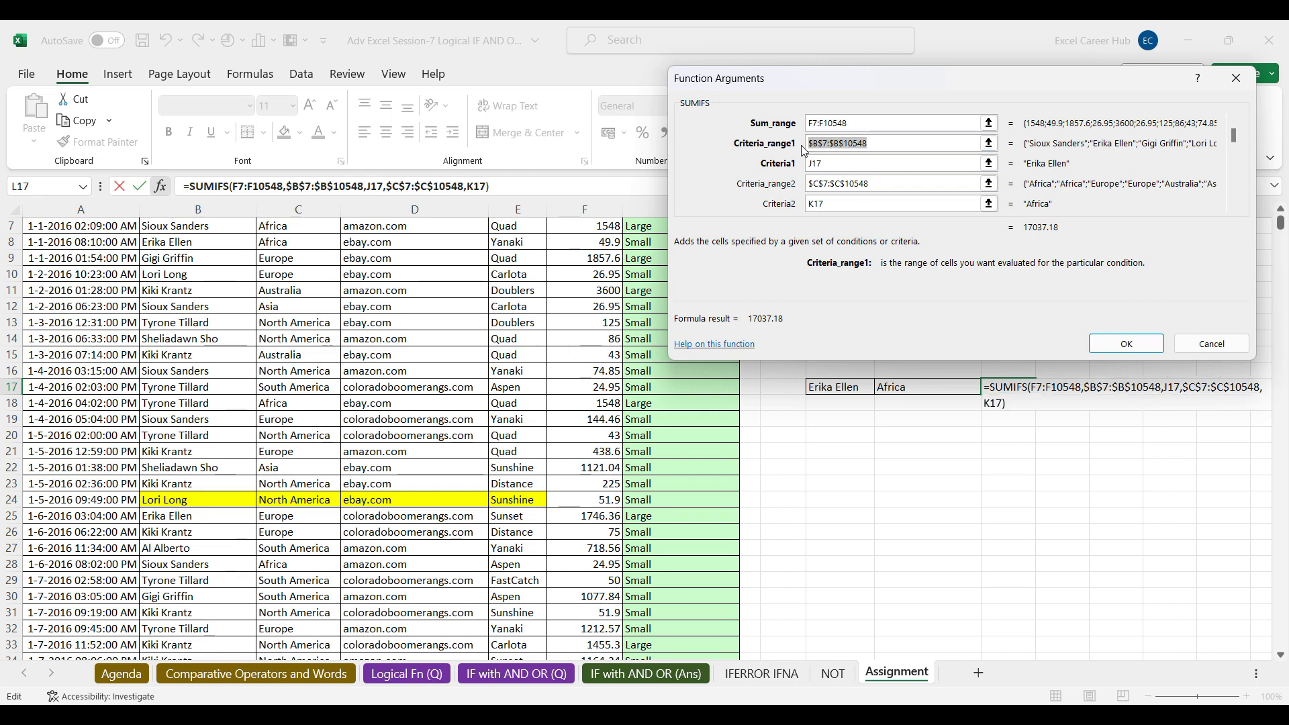
click(873, 124)
drag(872, 123, 789, 126)
key(F4)
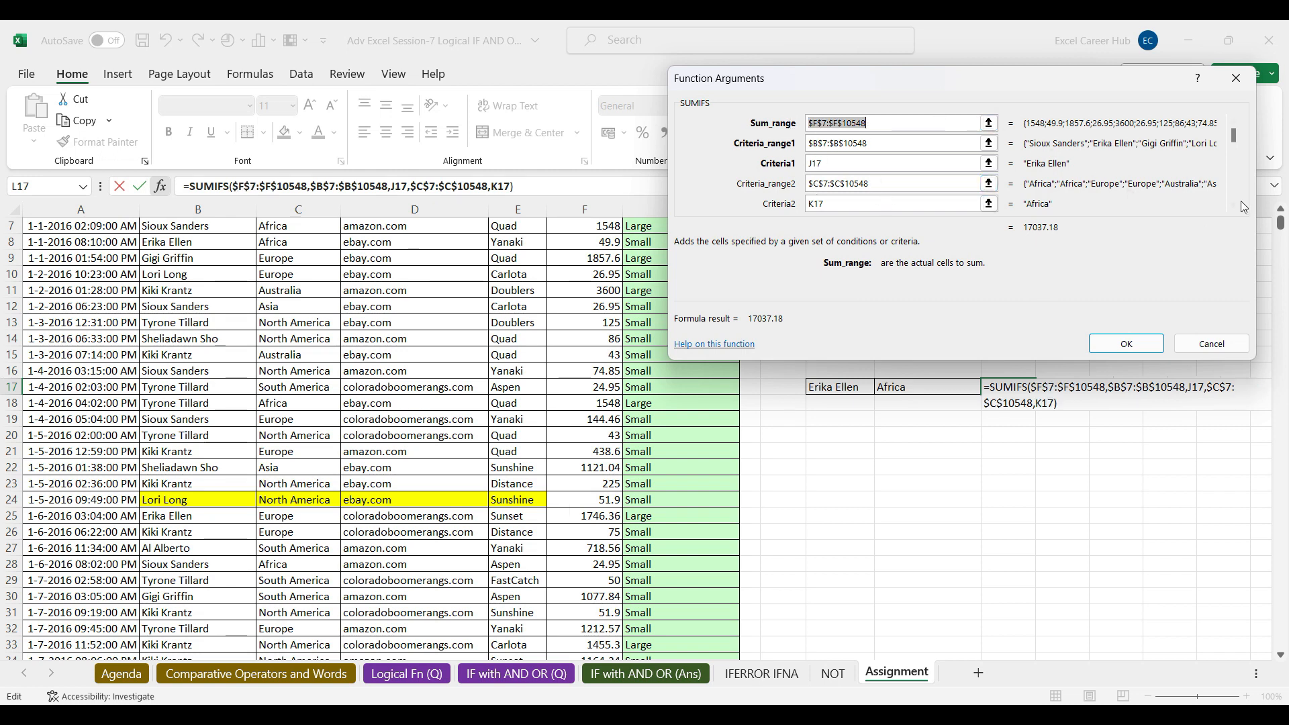
Step: Make both SUMIFS criteria absolute as $J$17 and $K$17, and enter the formula in L17
drag(842, 170, 805, 170)
key(F4)
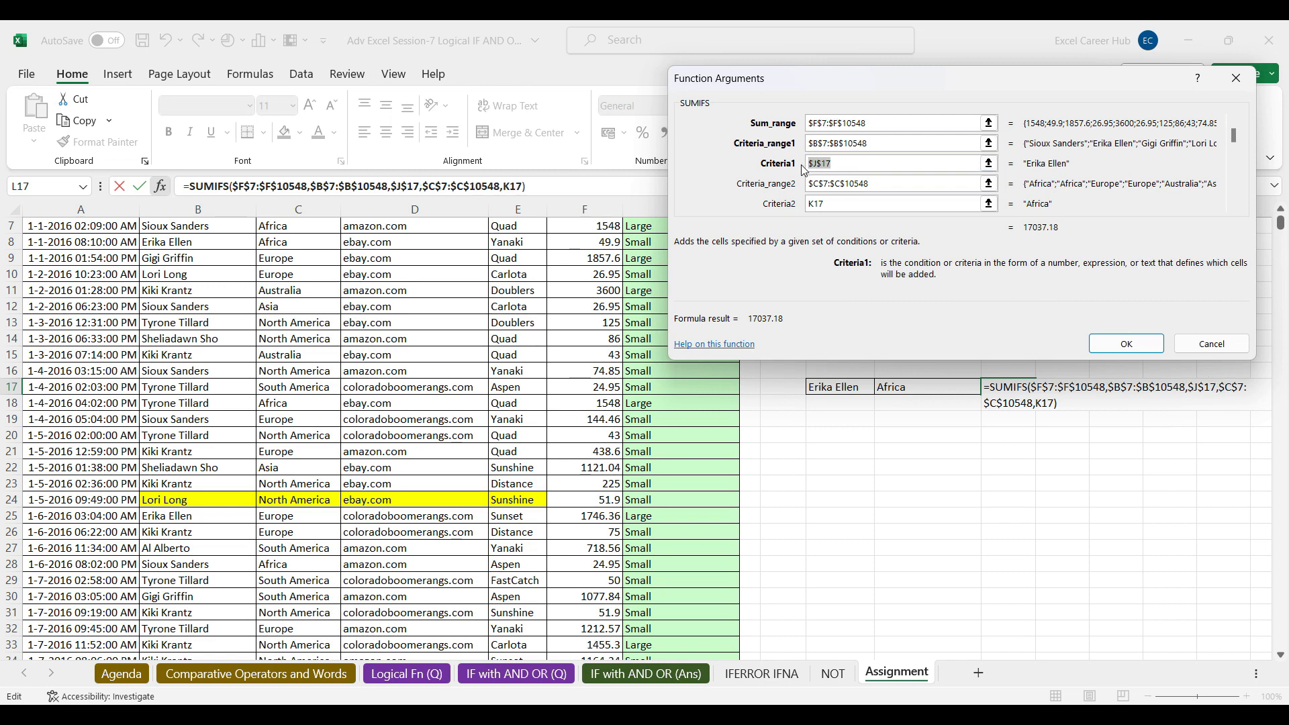
drag(831, 201, 798, 208)
key(F4)
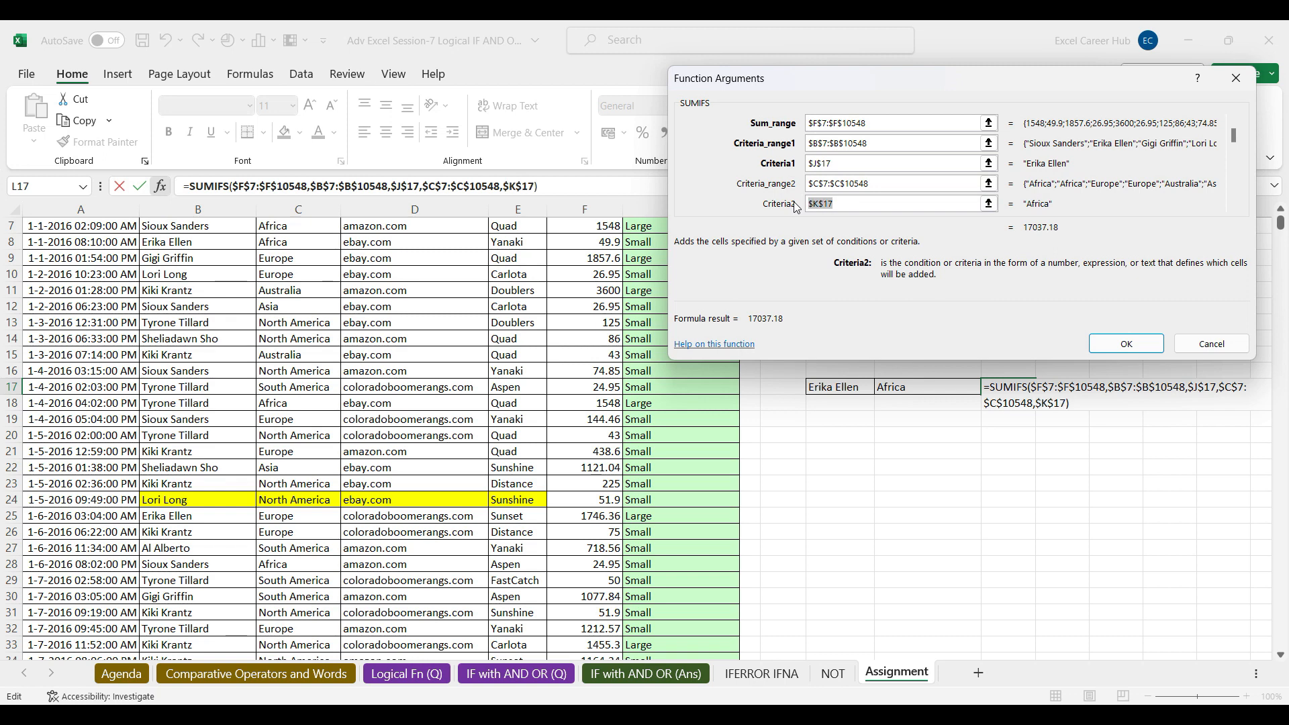
click(1125, 347)
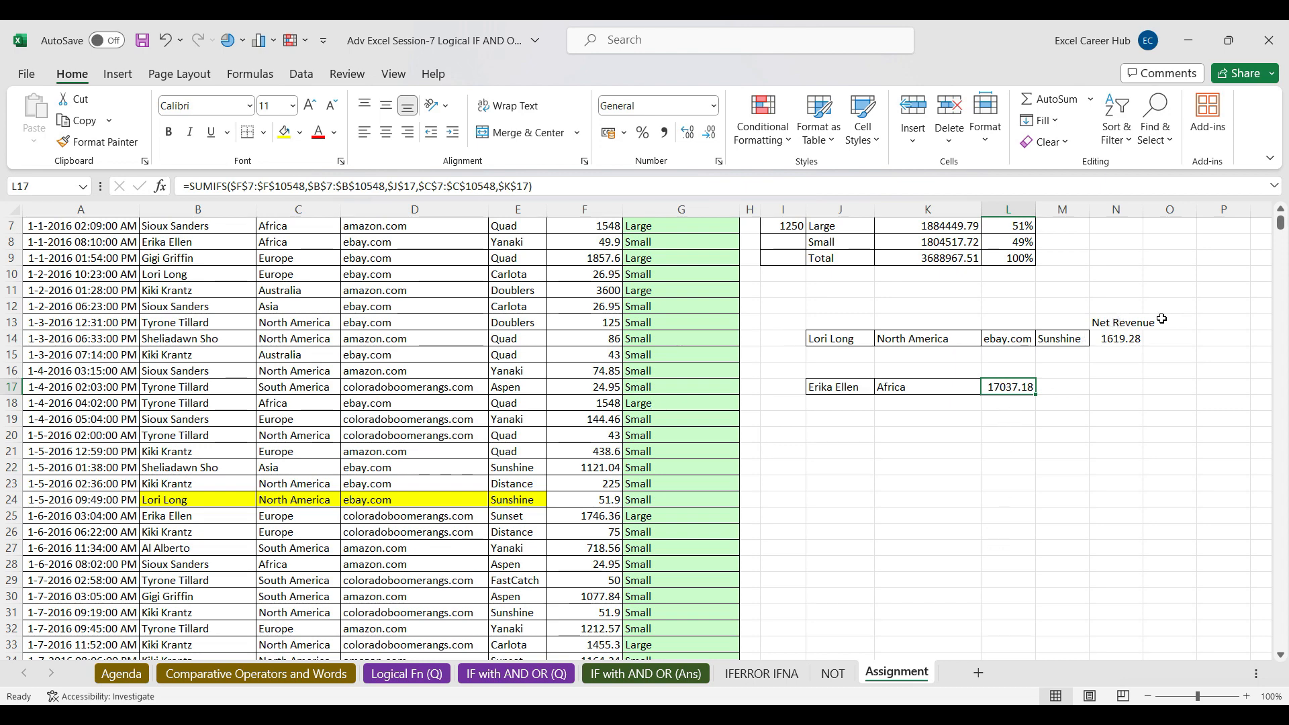
scroll(1281, 211, up, 2)
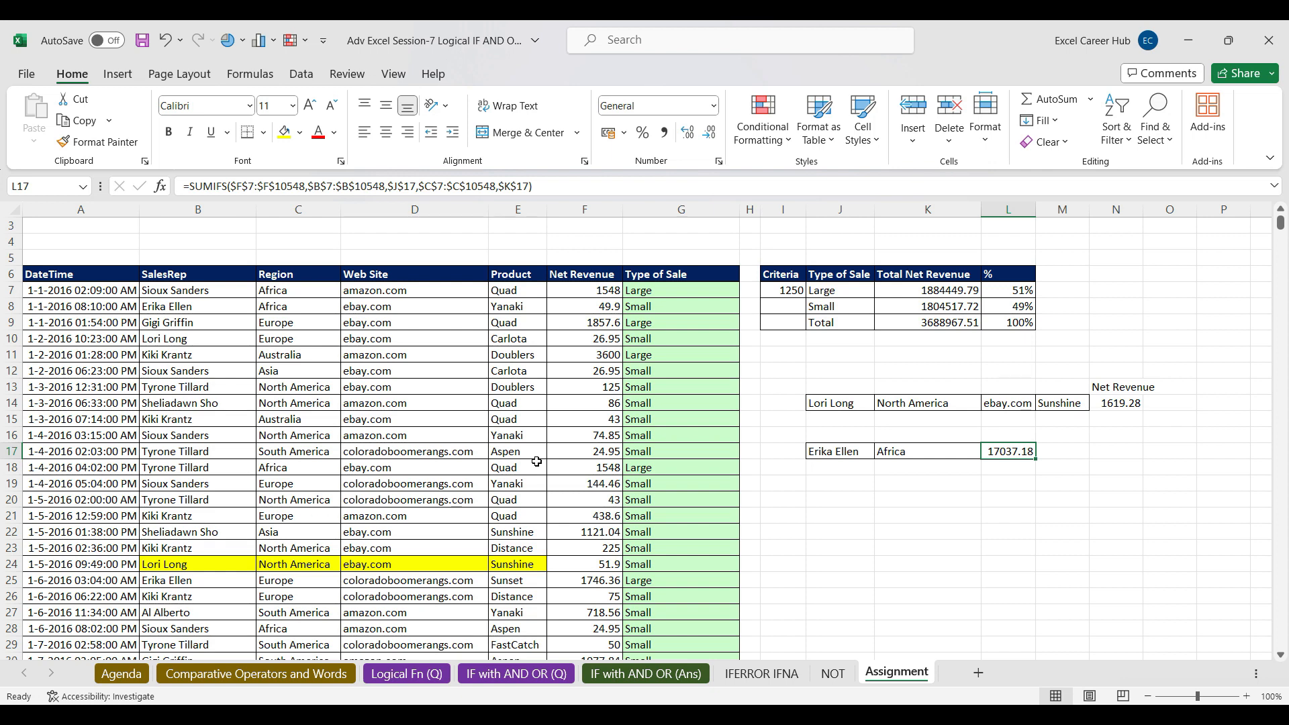
drag(195, 290, 415, 336)
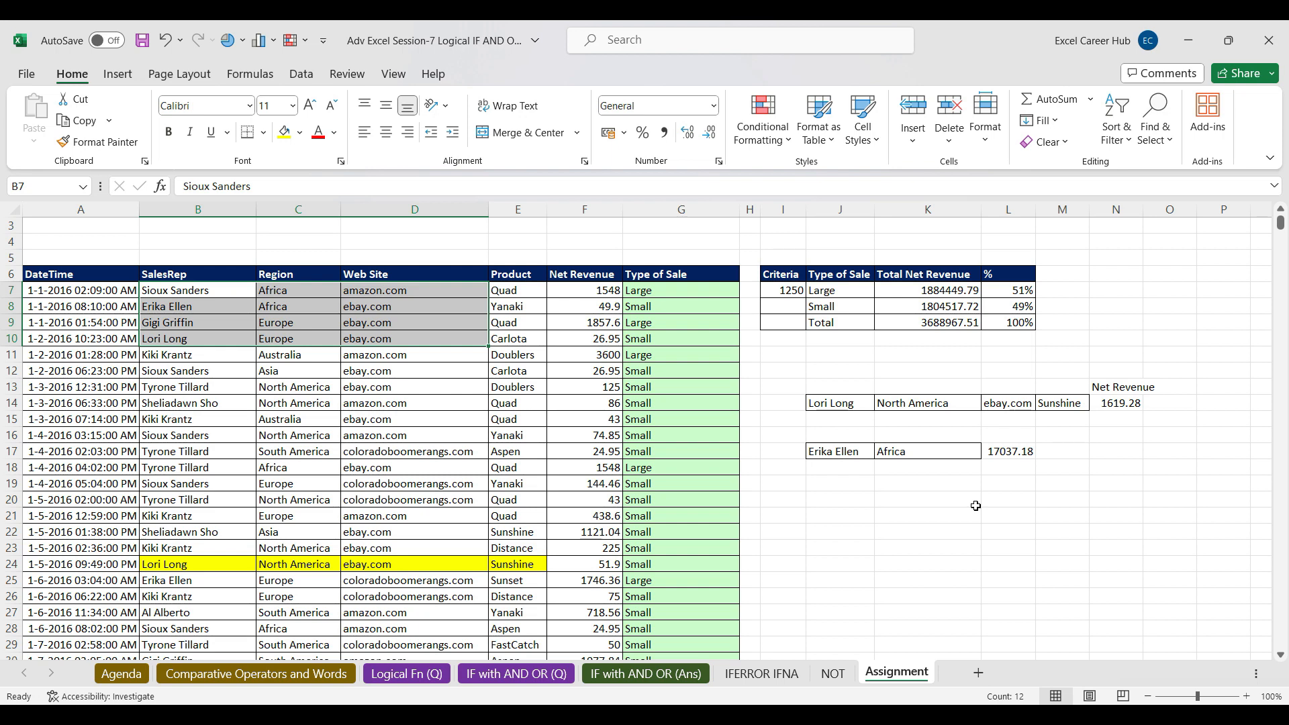
click(976, 506)
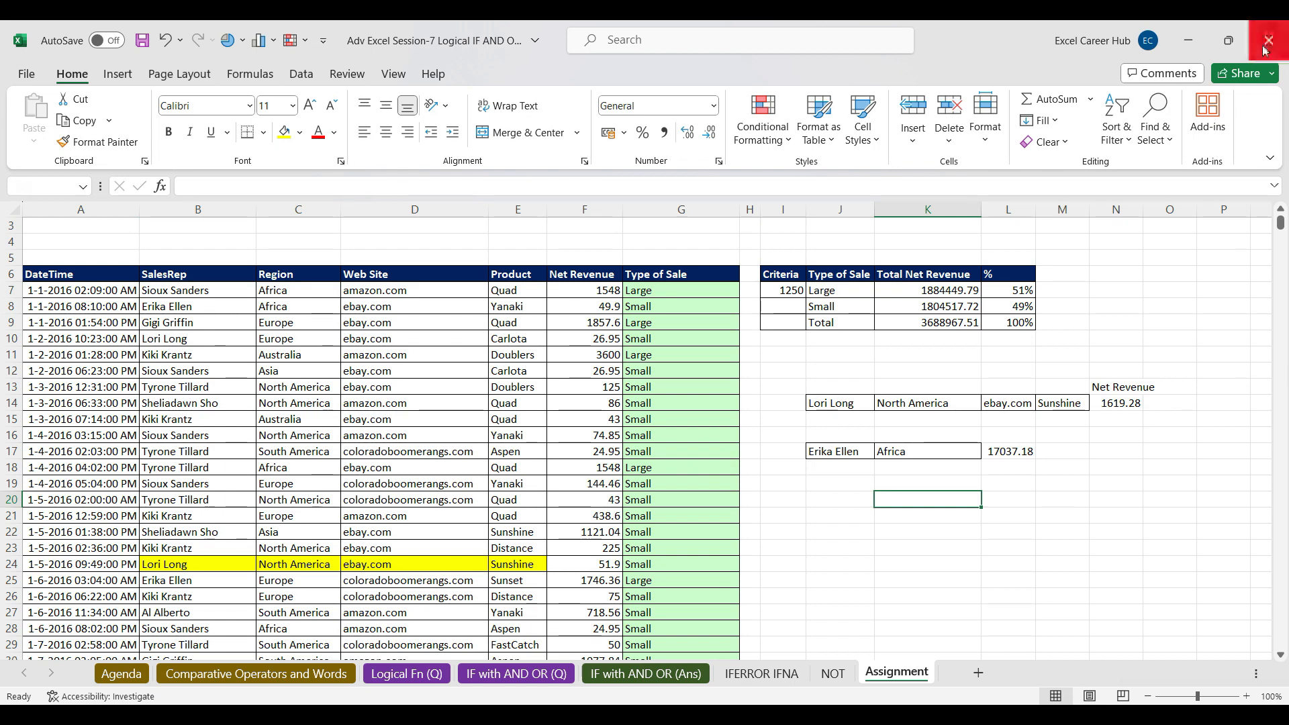
Step: Close the Session-7 workbook without saving and open Adv Excel Session-8_Nested IF and IFS from the Students Excel Wk-2 folder
click(1269, 40)
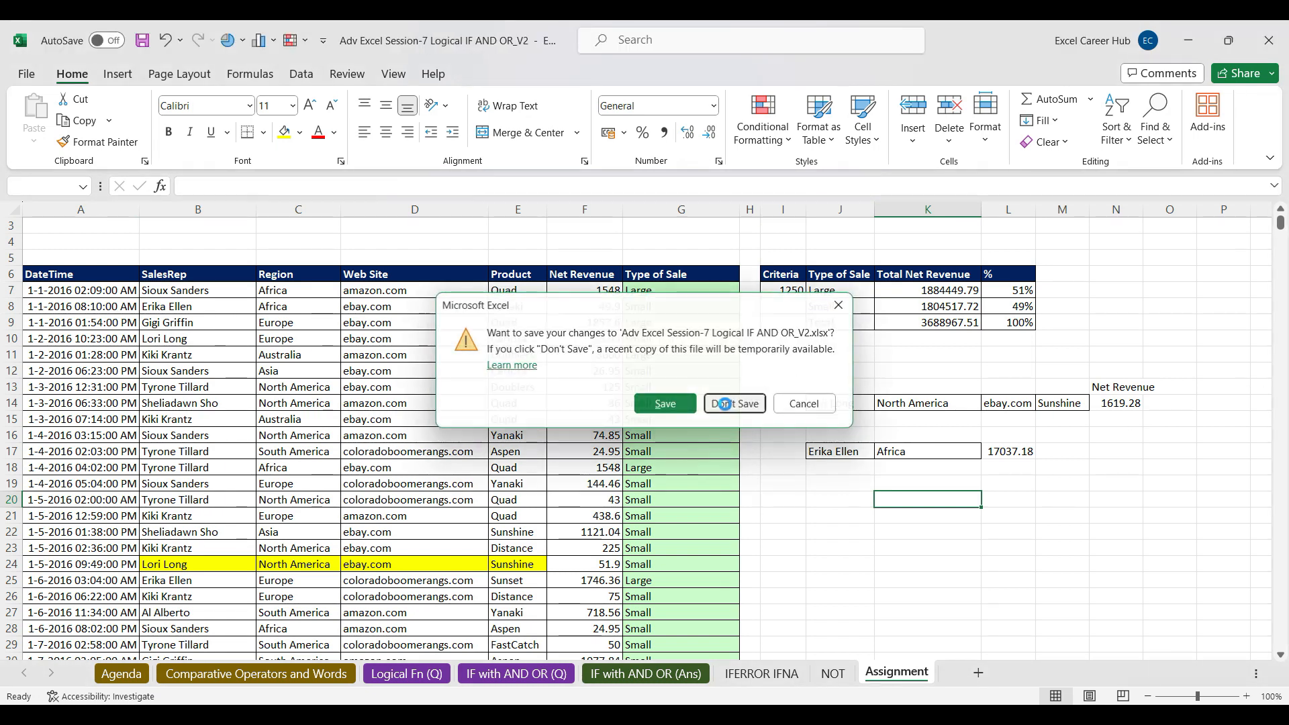
click(735, 404)
mouse_move(646, 715)
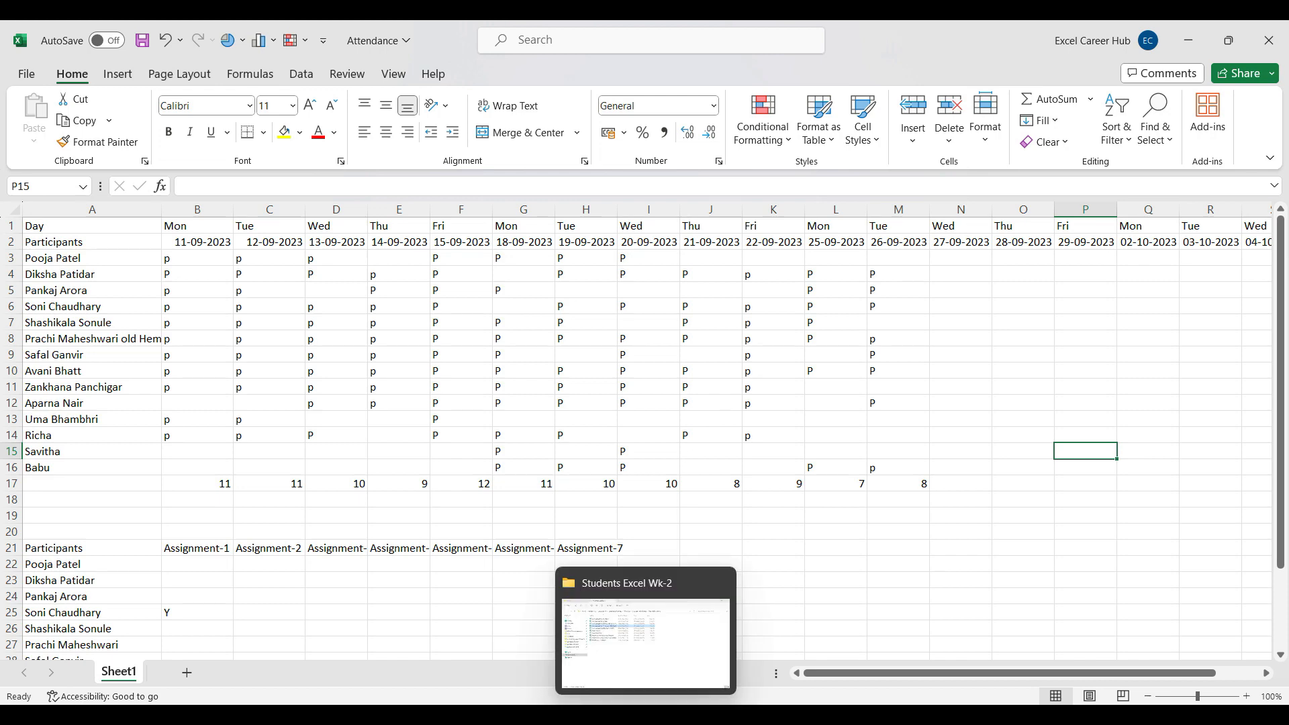
click(679, 655)
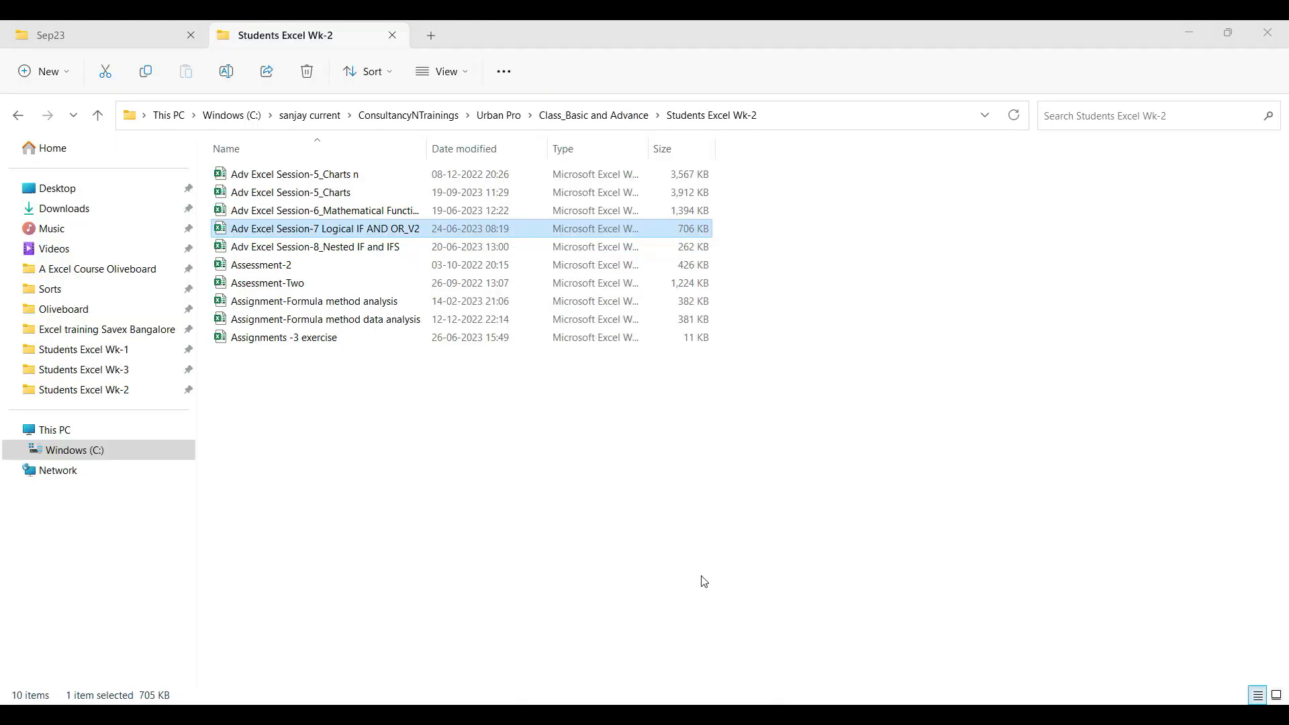
double_click(339, 249)
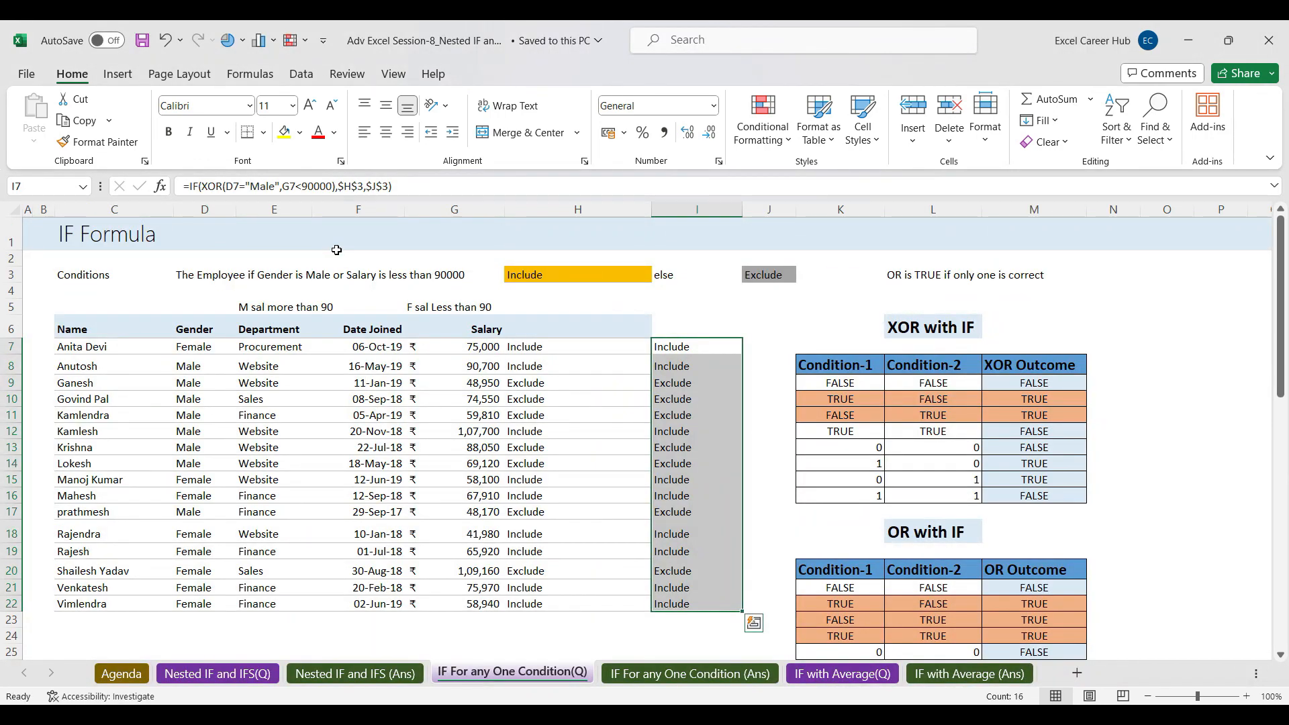
Step: On the Nested IF and IFS(Q) sheet, enter the notes IF in cell O4 and And/OR in cell O5
click(220, 674)
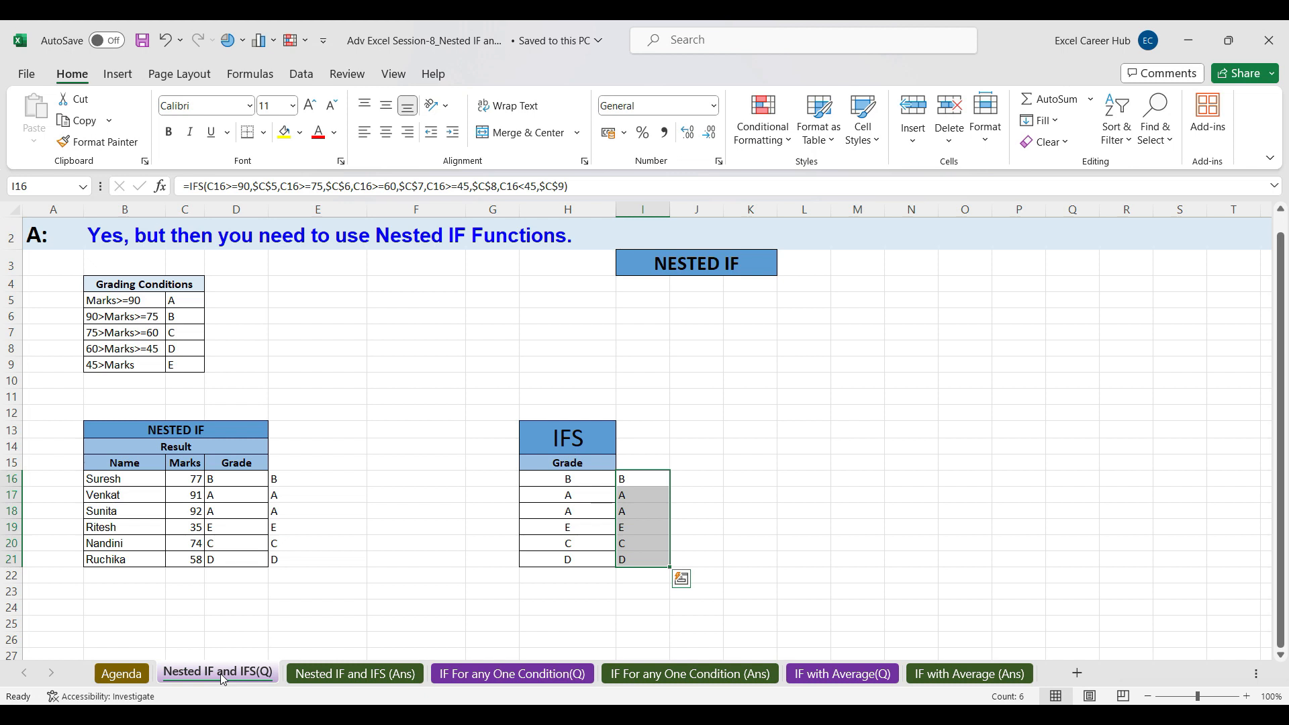
click(220, 674)
click(949, 287)
text(IF)
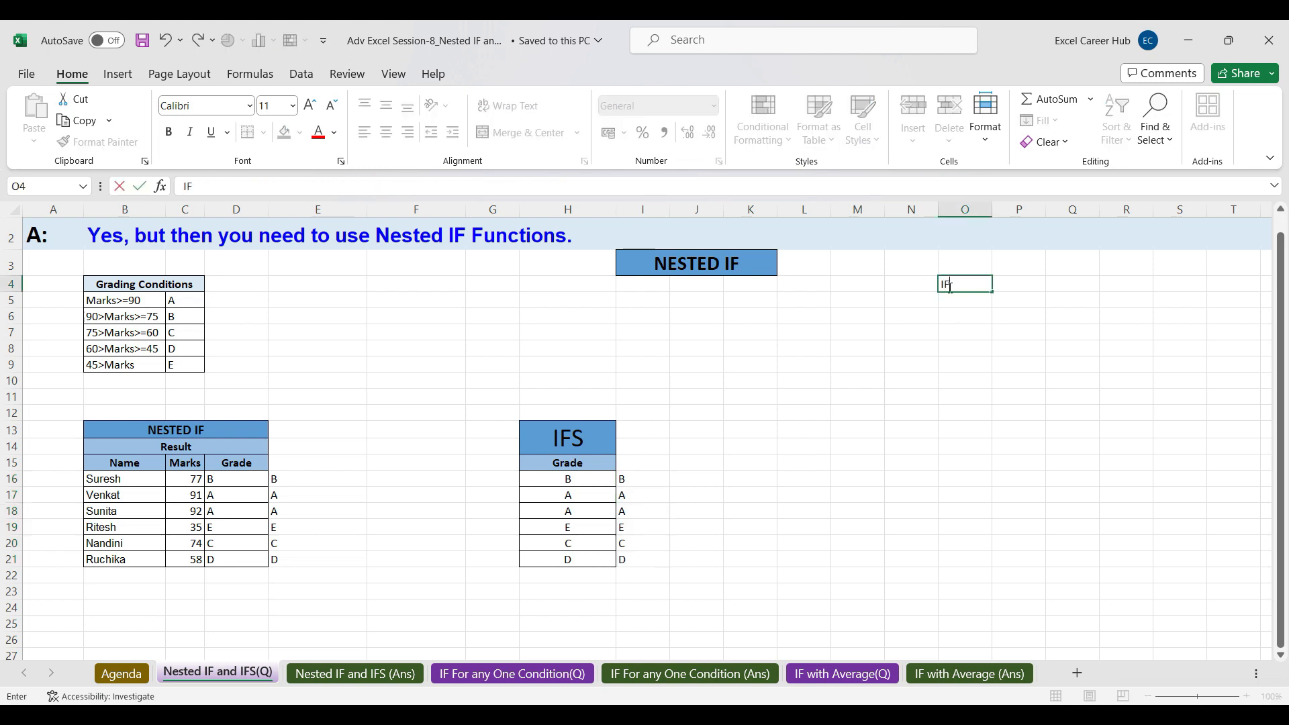
key(Return)
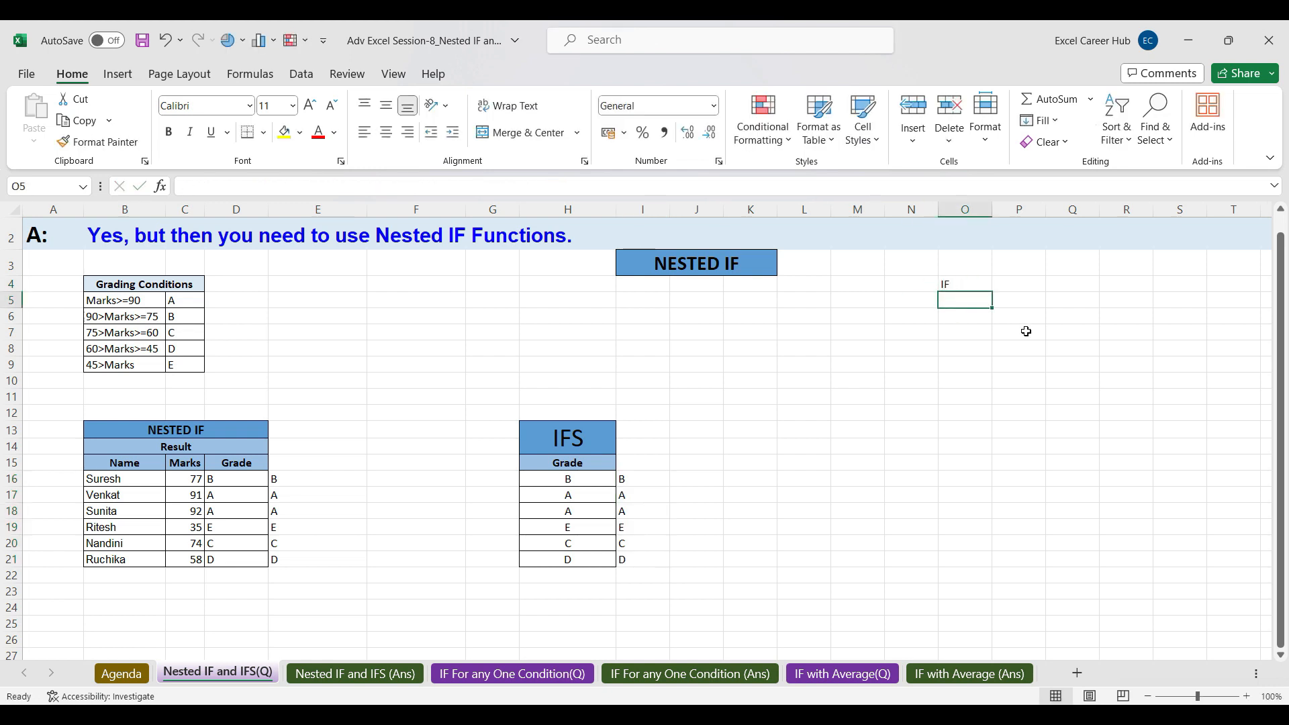
text(And)
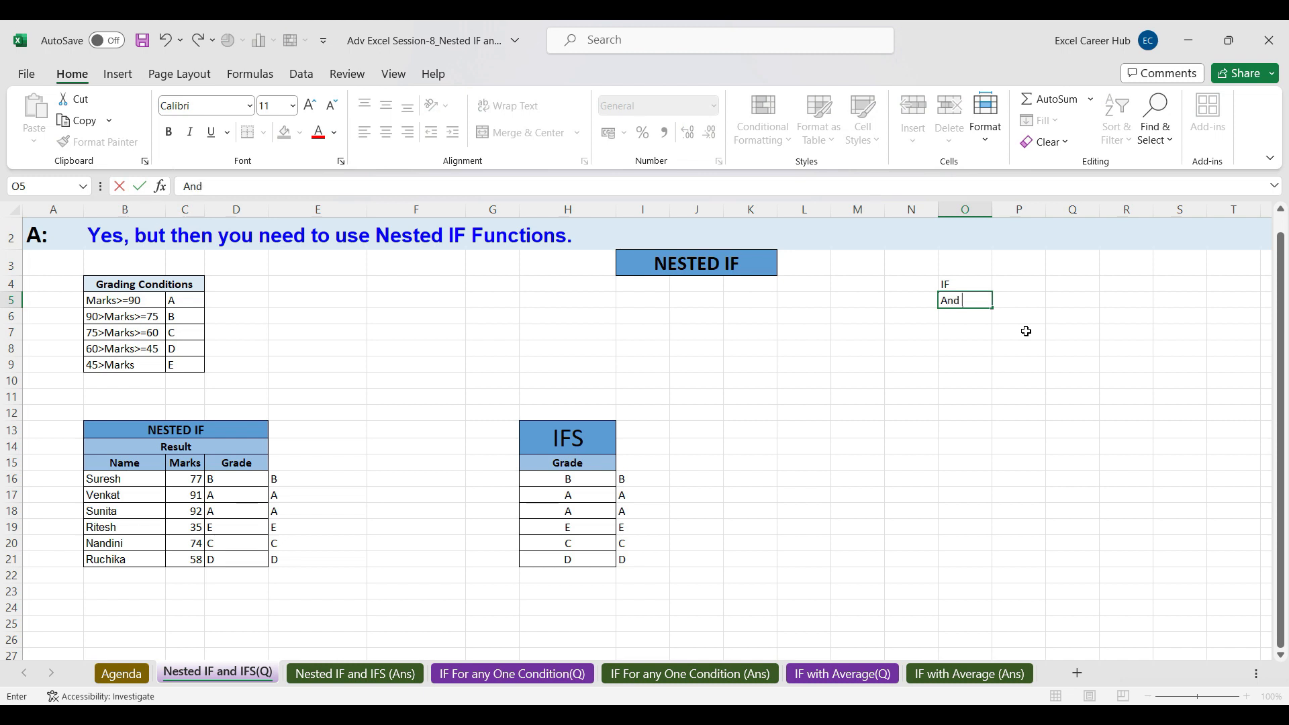
text(/OR)
click(1115, 369)
click(958, 268)
drag(960, 286, 961, 311)
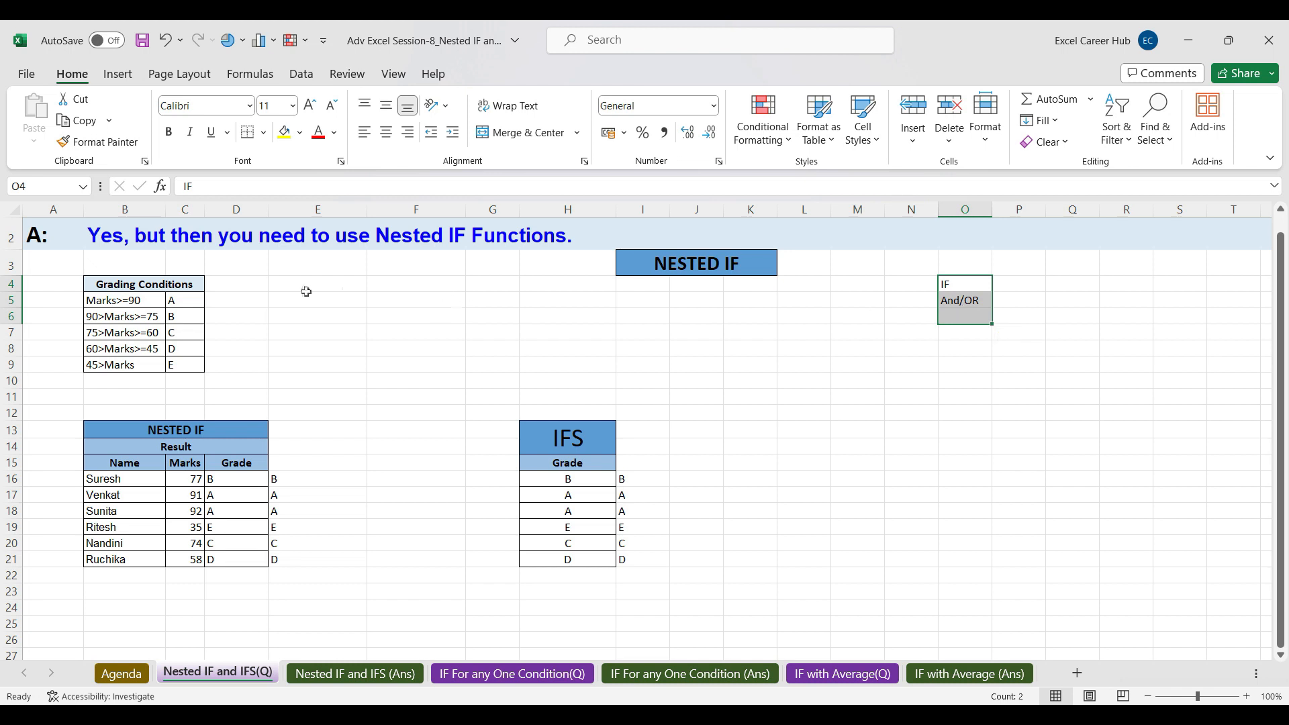
drag(136, 296, 179, 376)
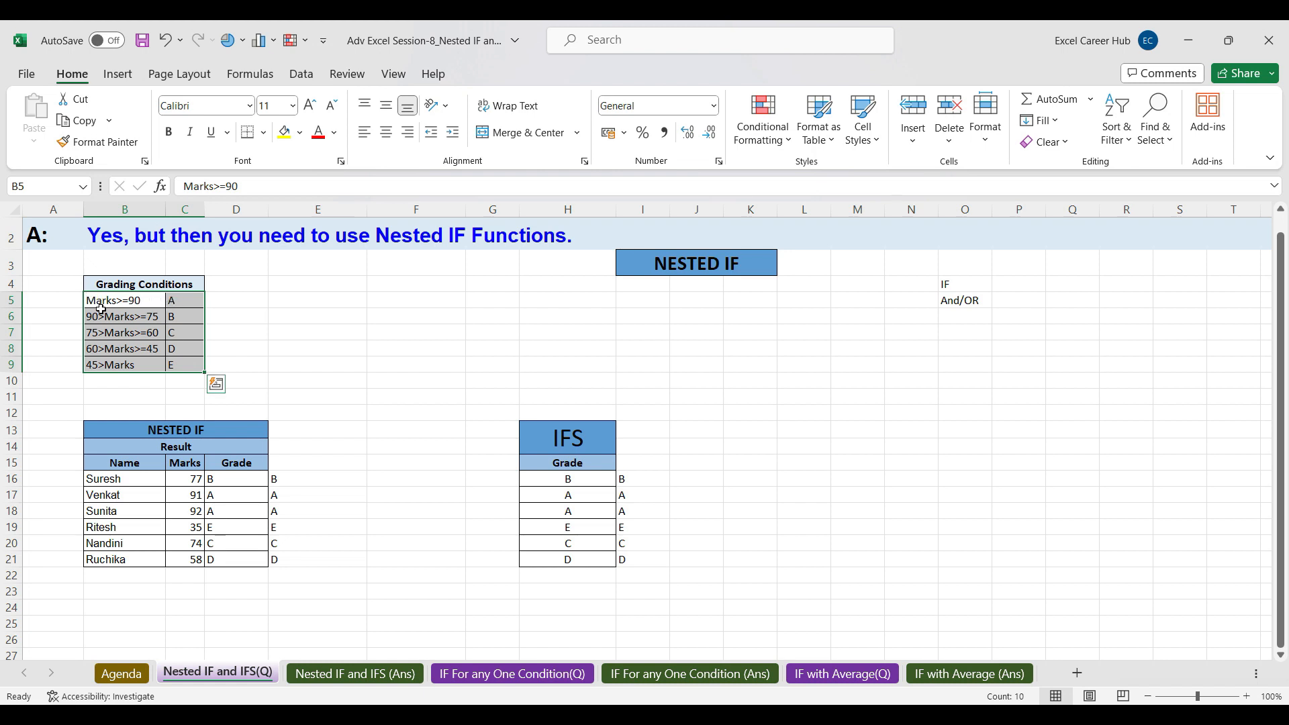
click(186, 316)
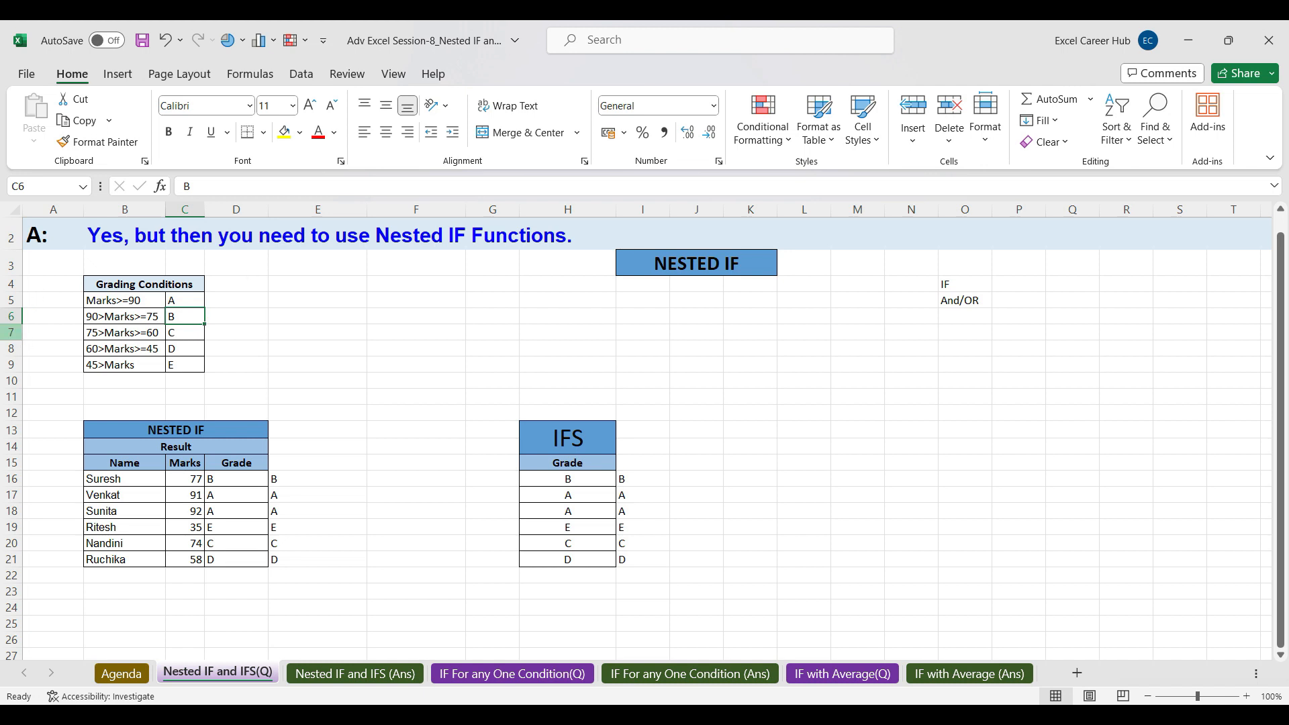
Step: Clear the existing grades in E16:E21 beside the Nested IF result table and select cell E16
drag(310, 482, 315, 561)
key(Delete)
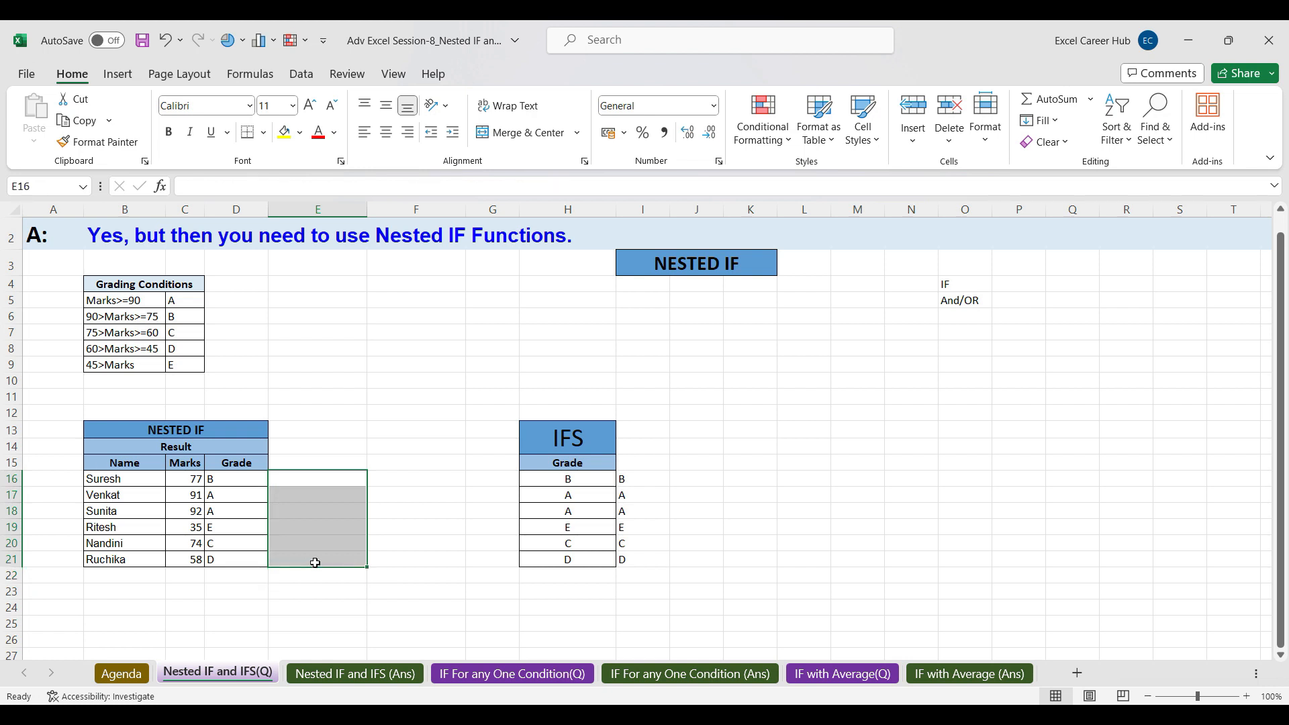
click(326, 486)
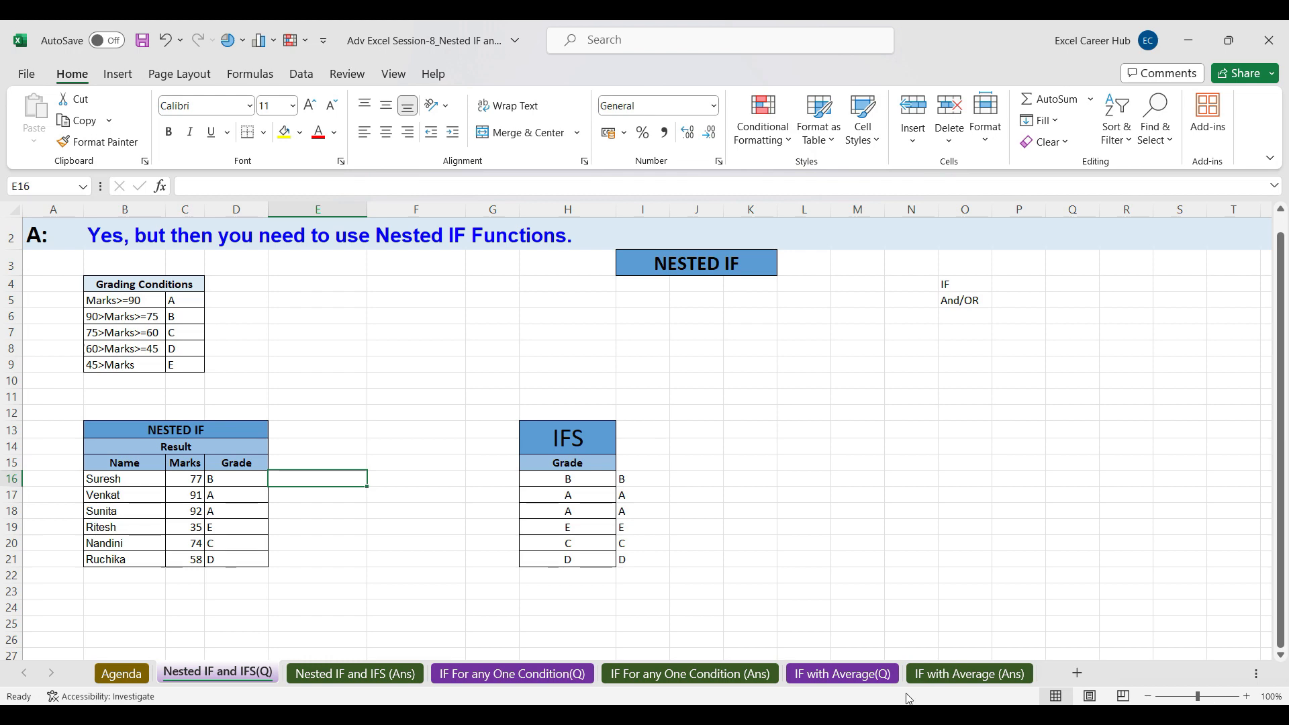
Step: Switch to the Google Meet window to check the in-call messages, and return to the workbook
mouse_move(720, 716)
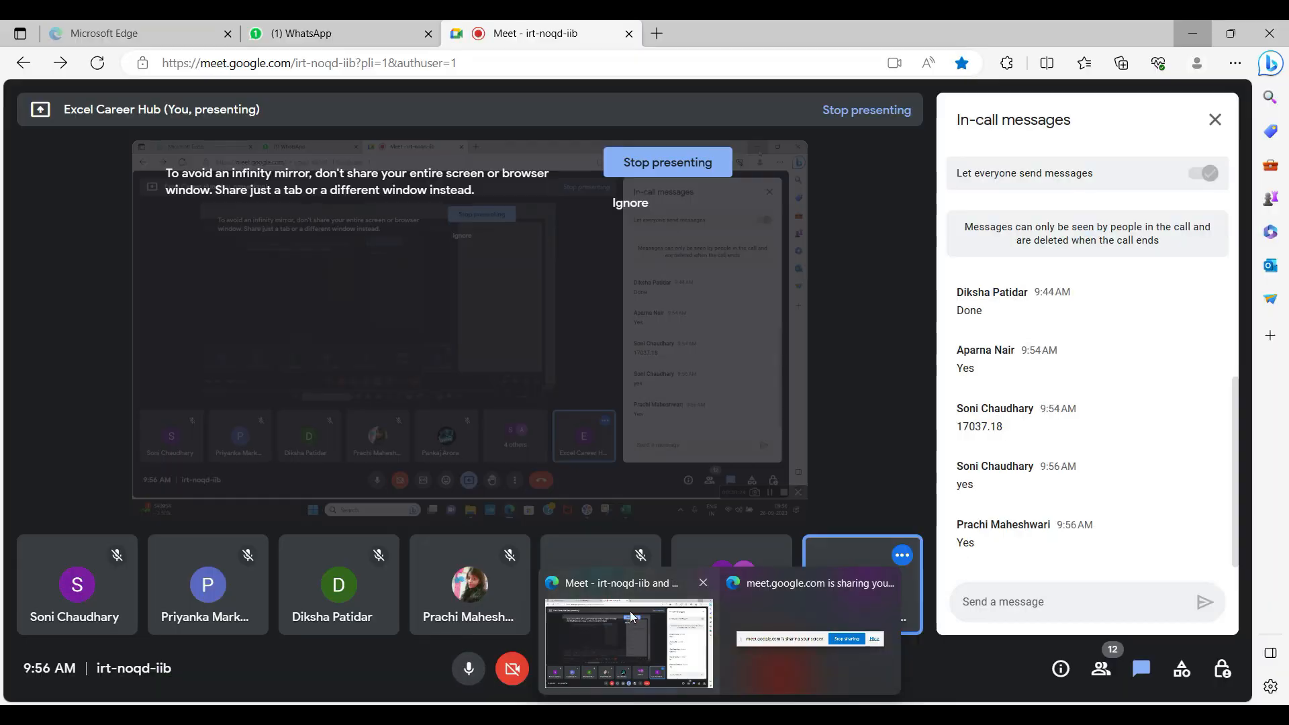
click(630, 611)
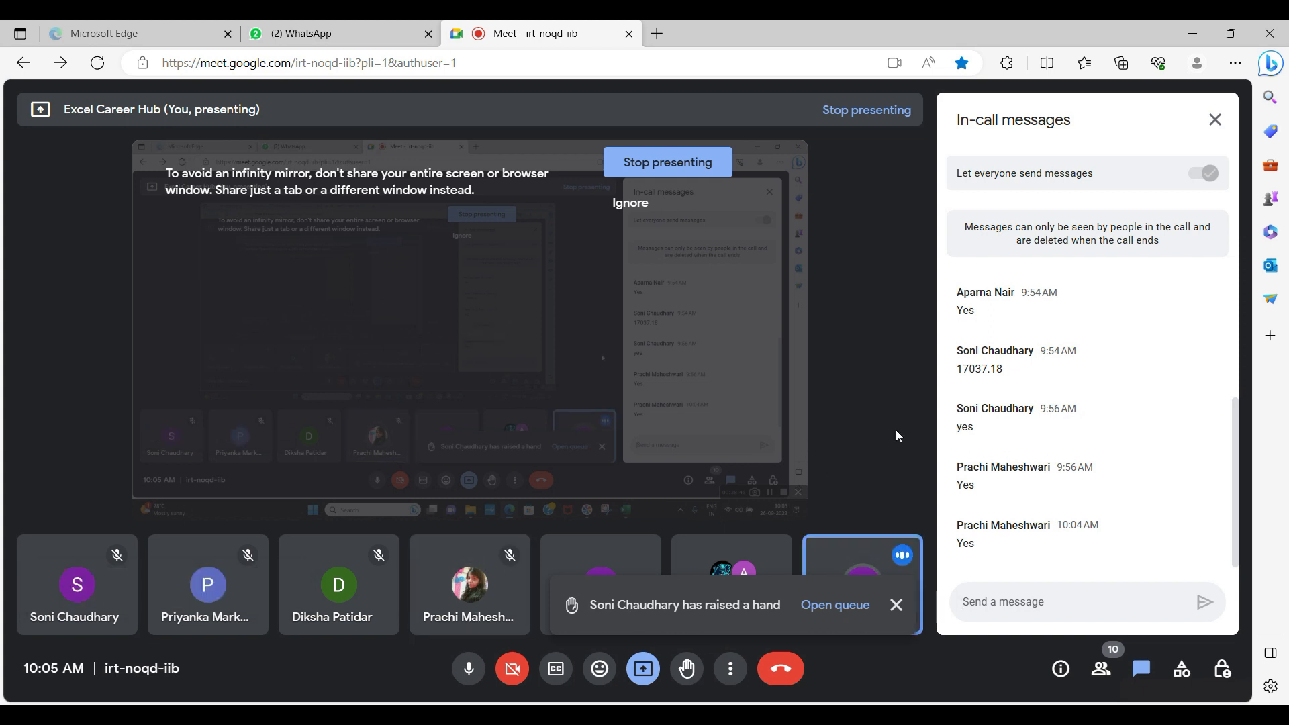
click(1196, 34)
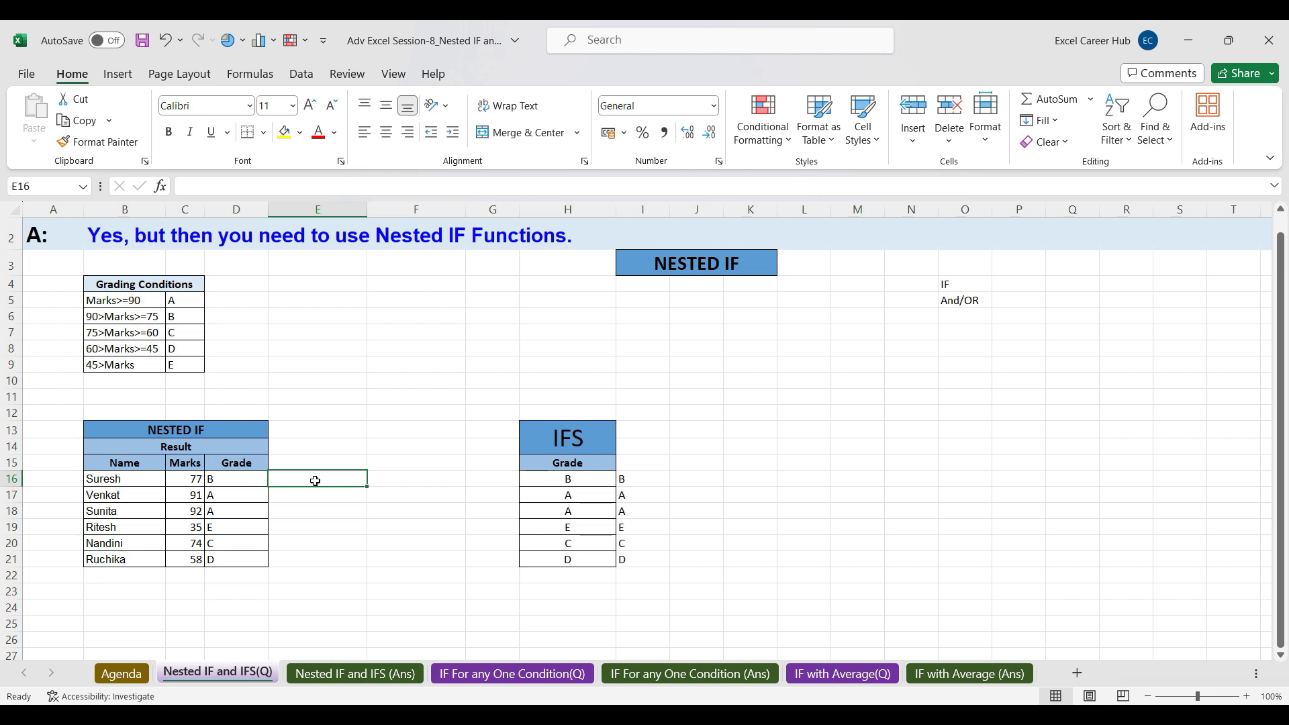
Step: Start an IF formula in E16 that tests C16>=90 and returns the grade in $C$5 when true
text(=IF()
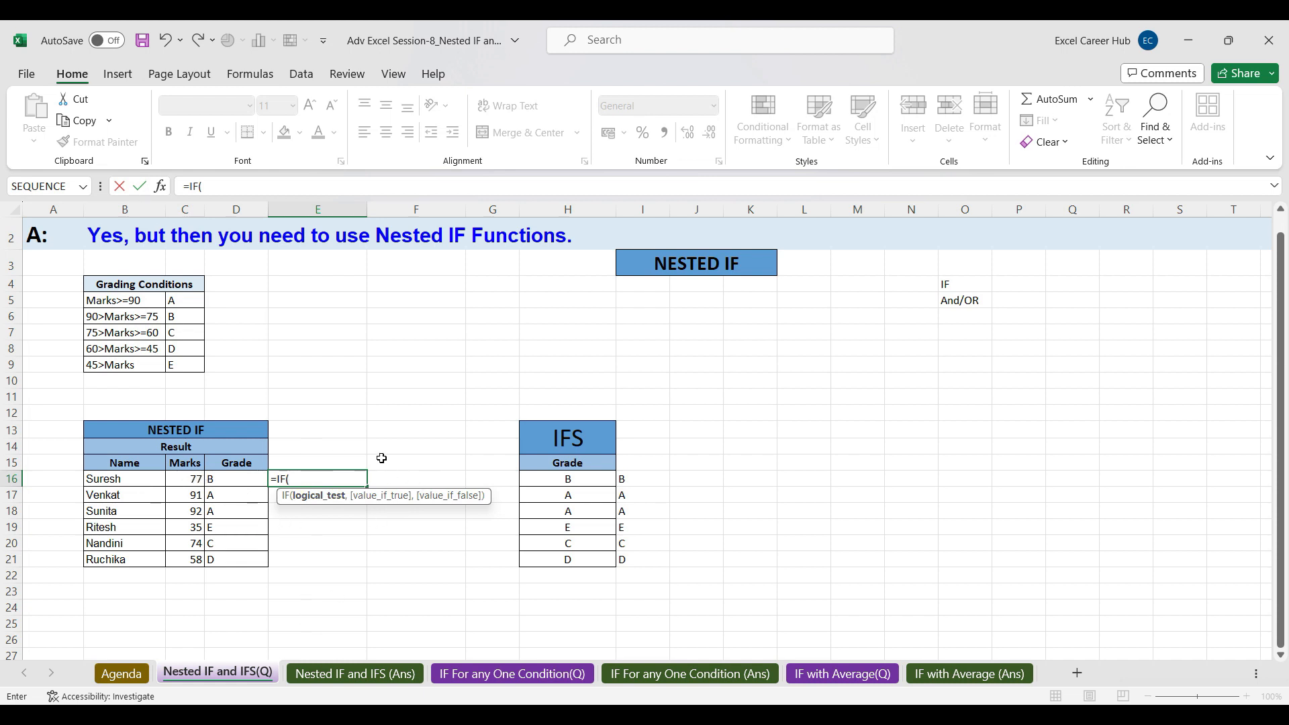
click(191, 478)
text(>90)
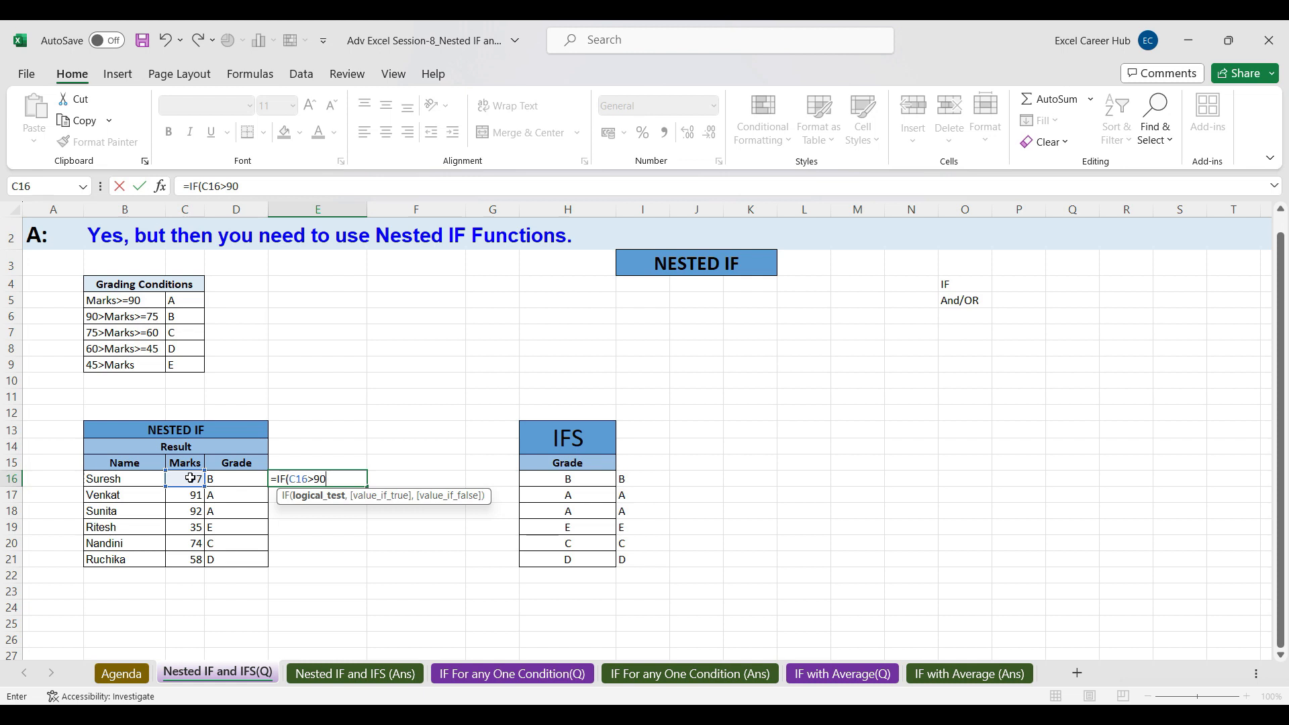
key(BackSpace)
key(BackSpace)
text(+90)
key(BackSpace)
key(BackSpace)
key(BackSpace)
text(=90,)
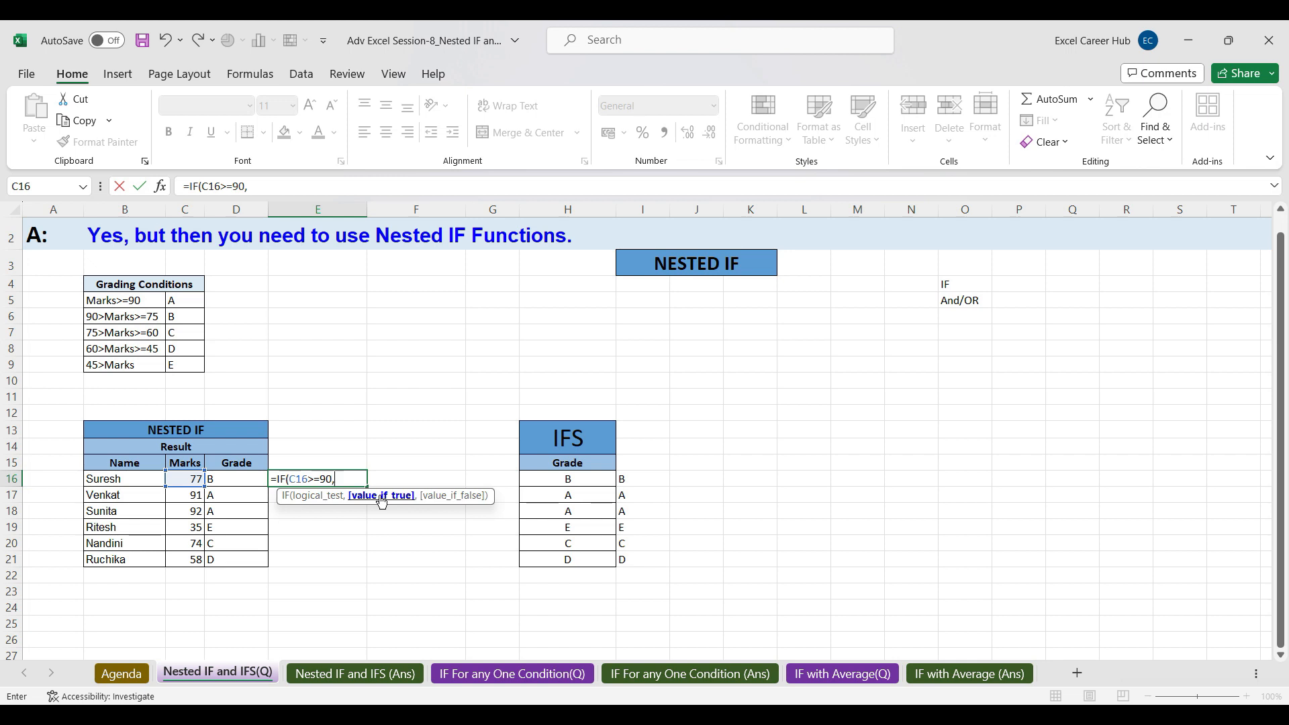
click(182, 300)
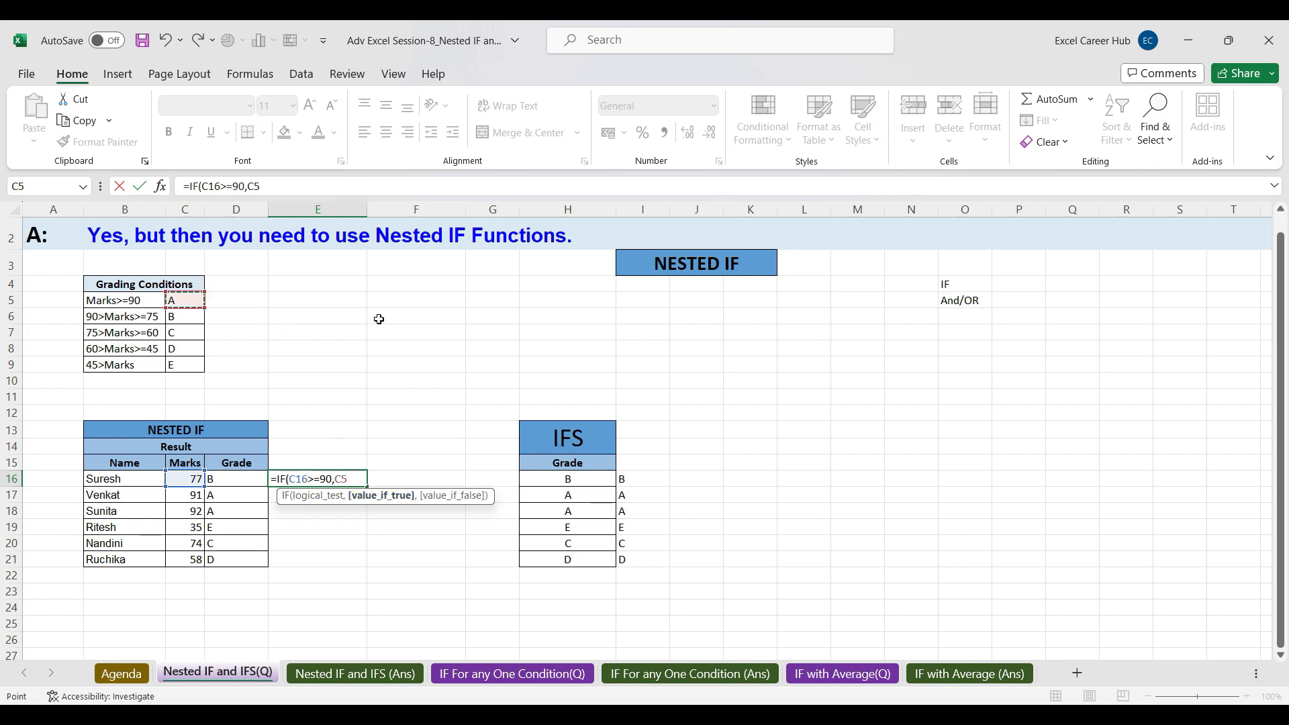
key(F4)
text(,)
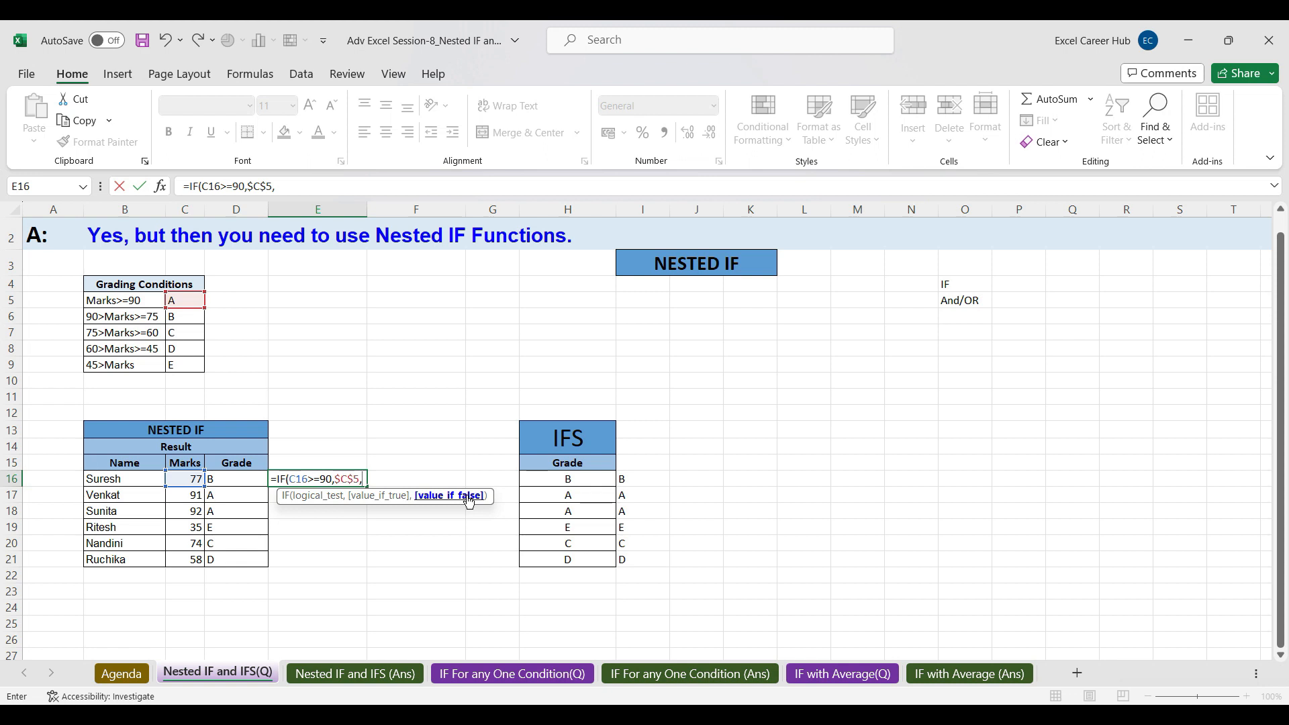
Step: Nest a second IF in the E16 formula that tests C16>=75 and returns the grade in $C$6 when true
text(if()
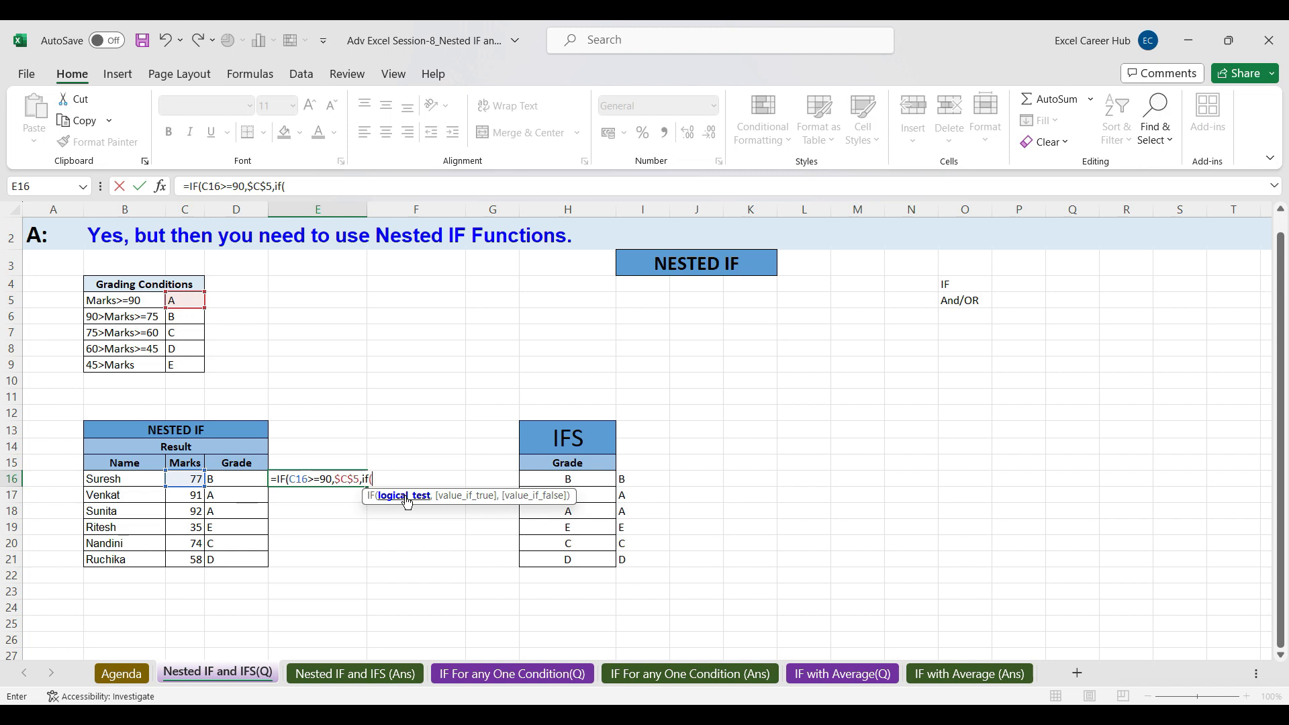
click(190, 479)
text(>=)
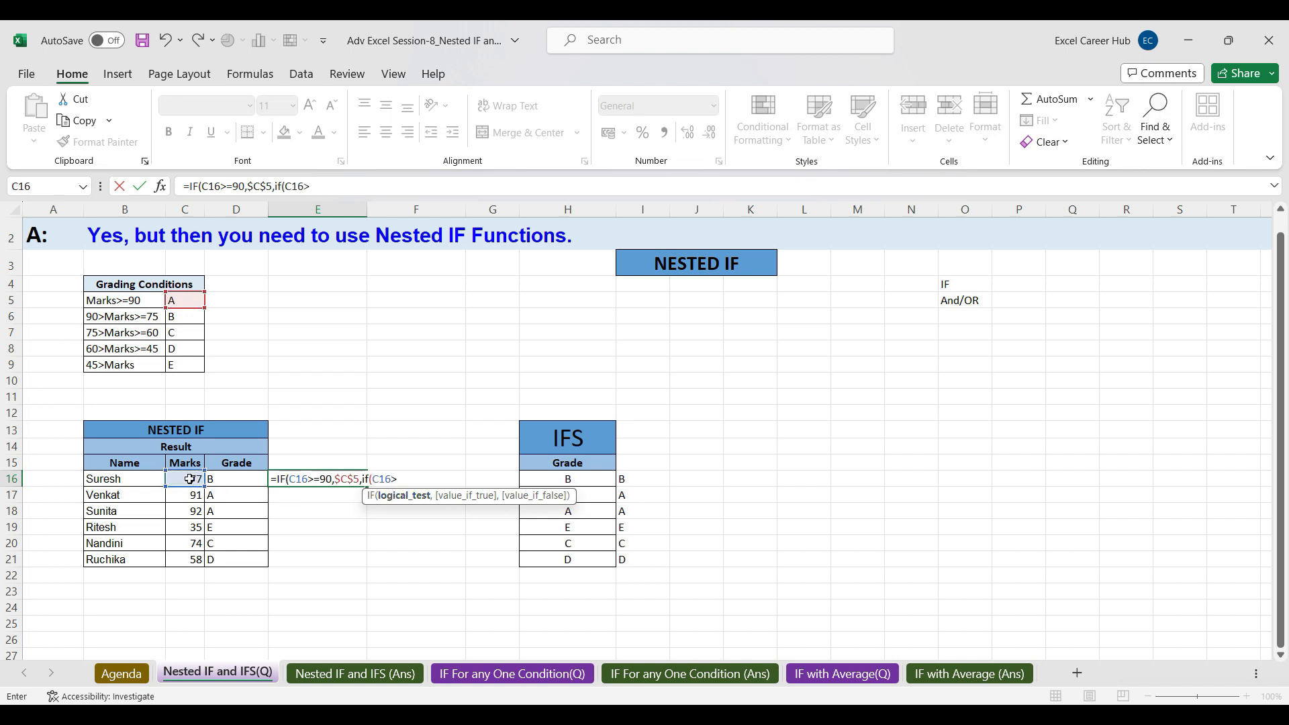
text(75,)
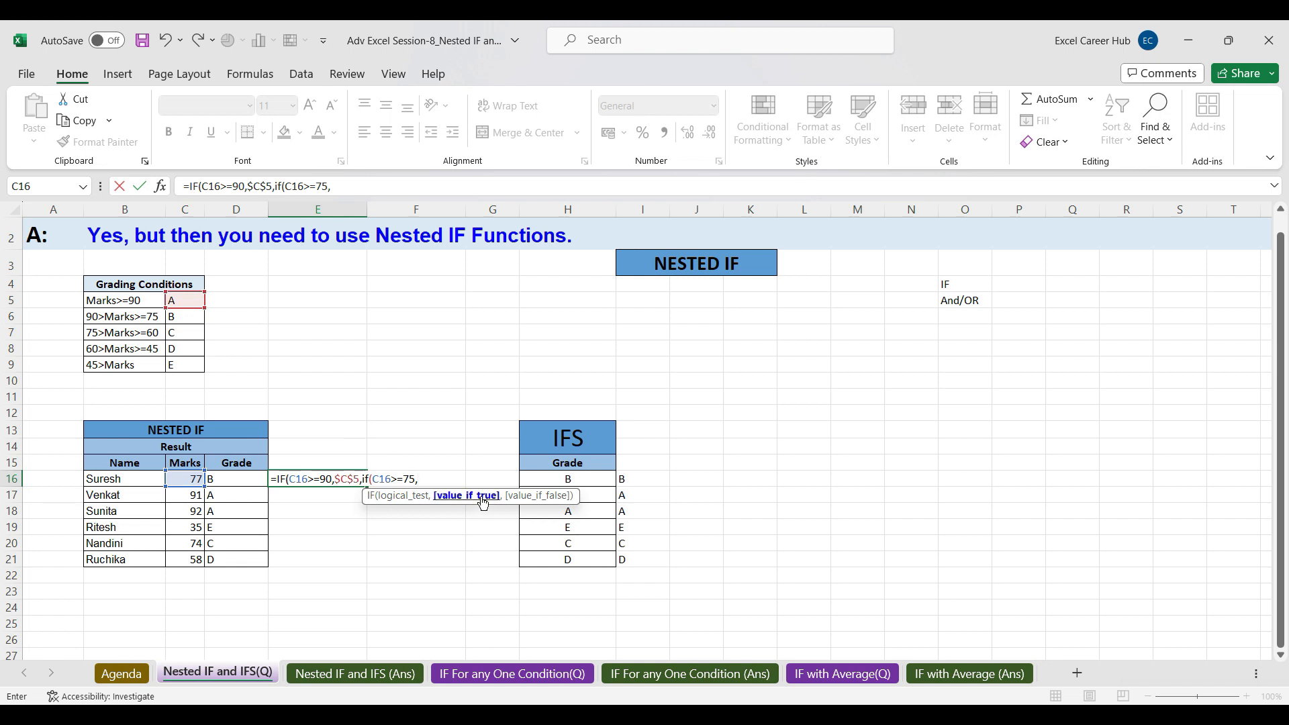
click(184, 323)
key(F4)
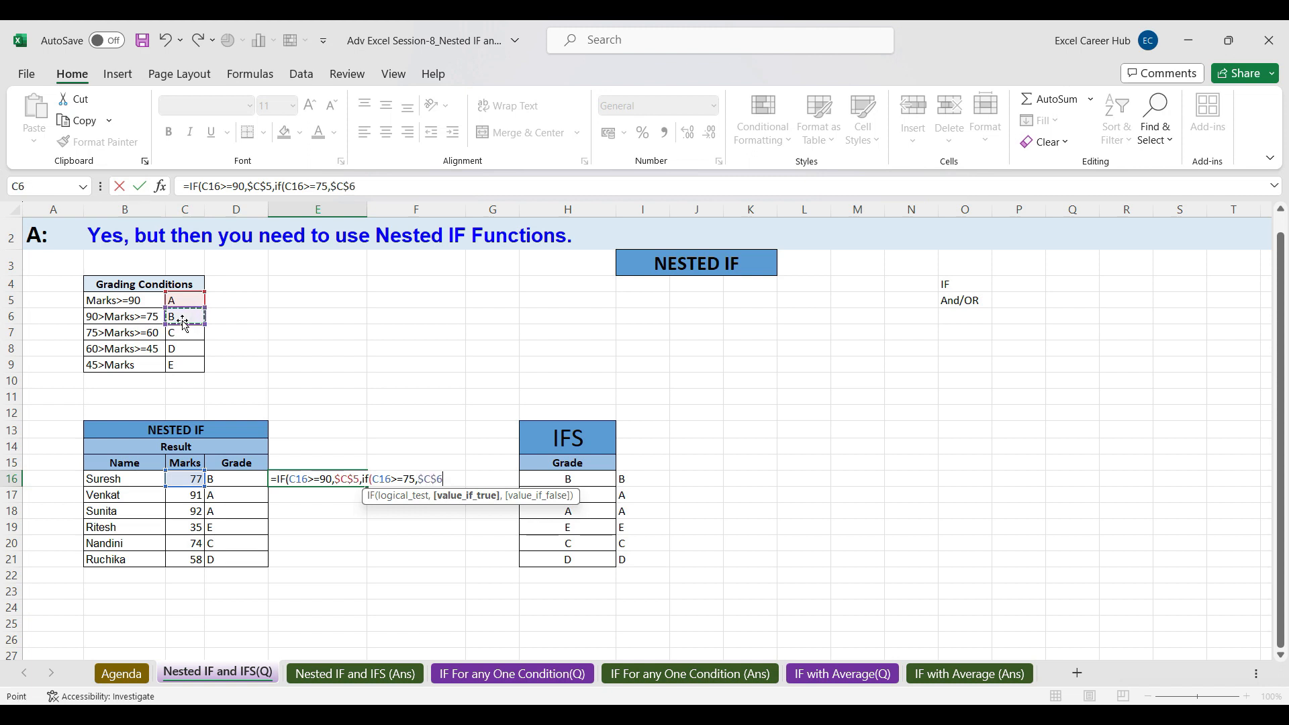
text(,)
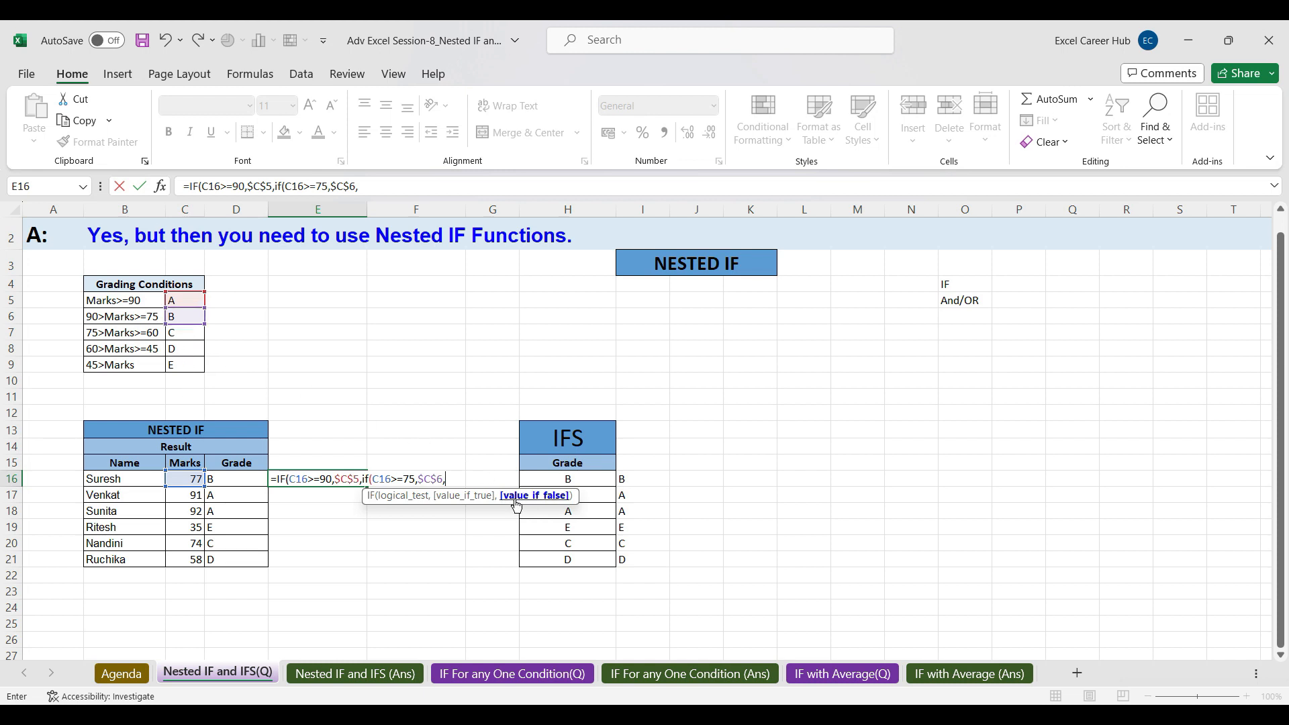
Step: Nest a third IF in the E16 formula that tests C16>=60 and returns the grade in $C$7 when true
text(if)
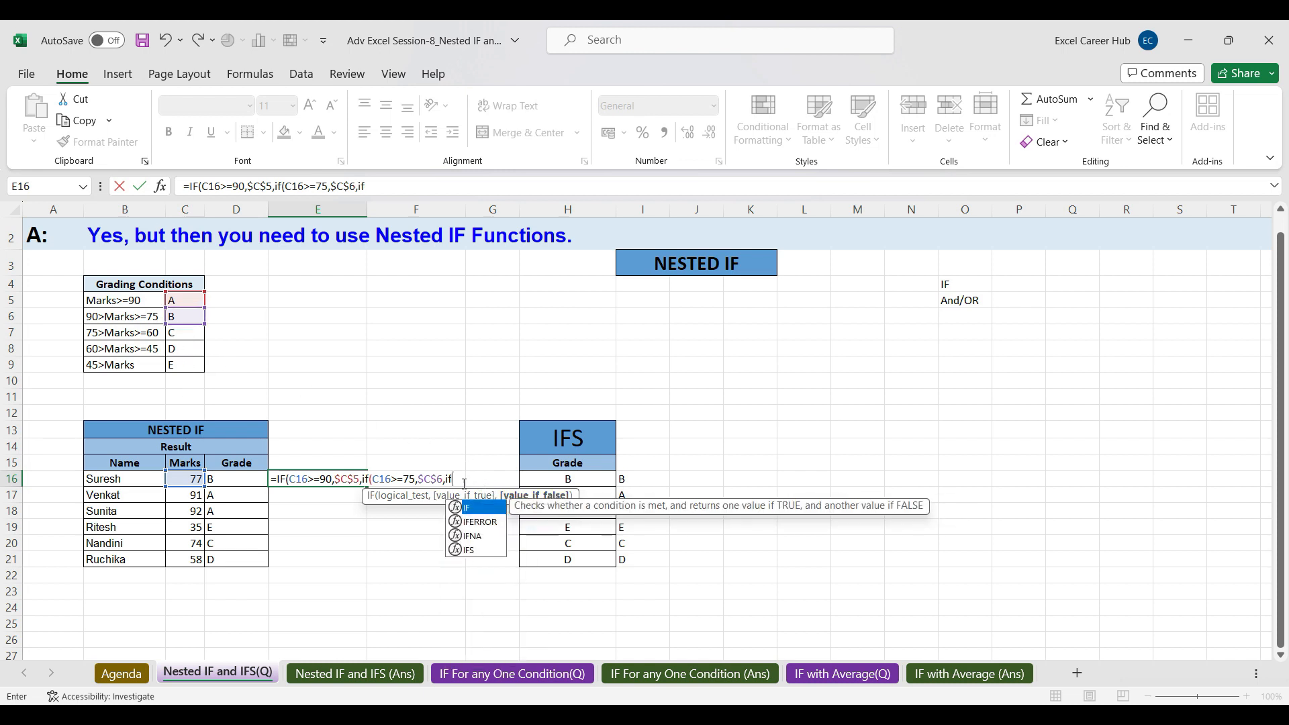
text(()
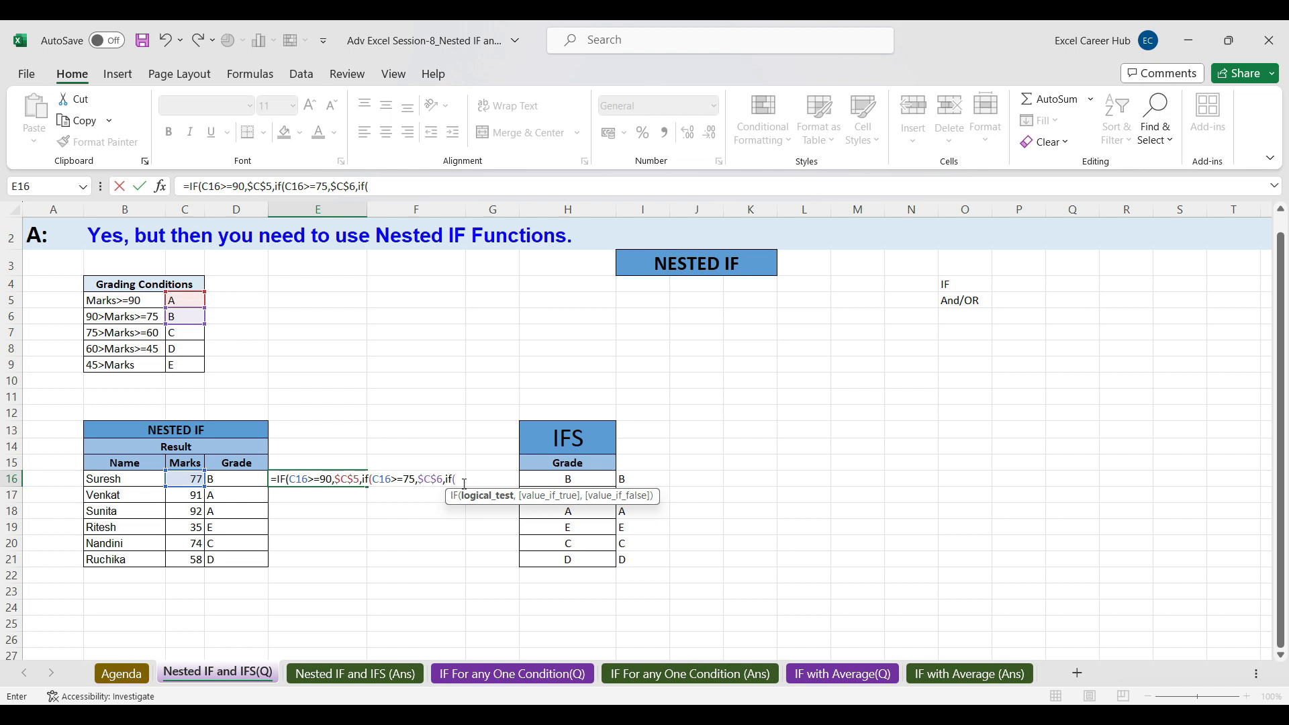
click(191, 476)
text(>=60)
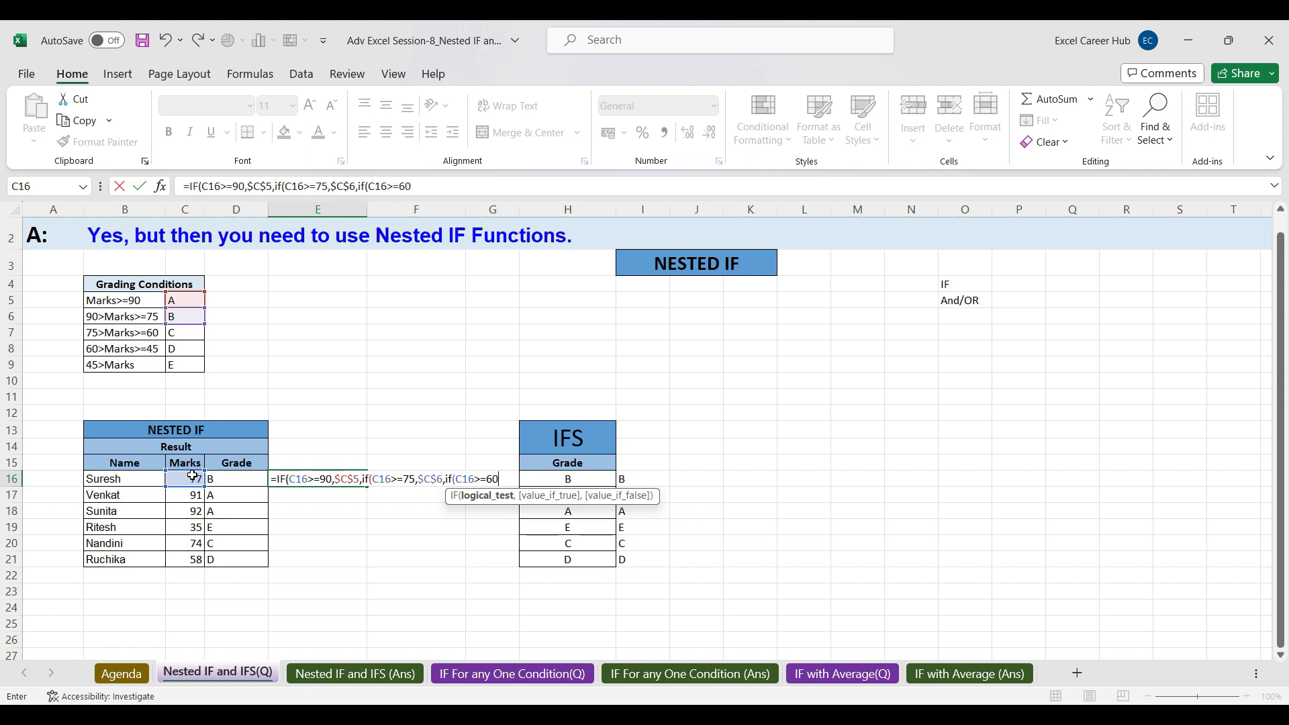
text(,)
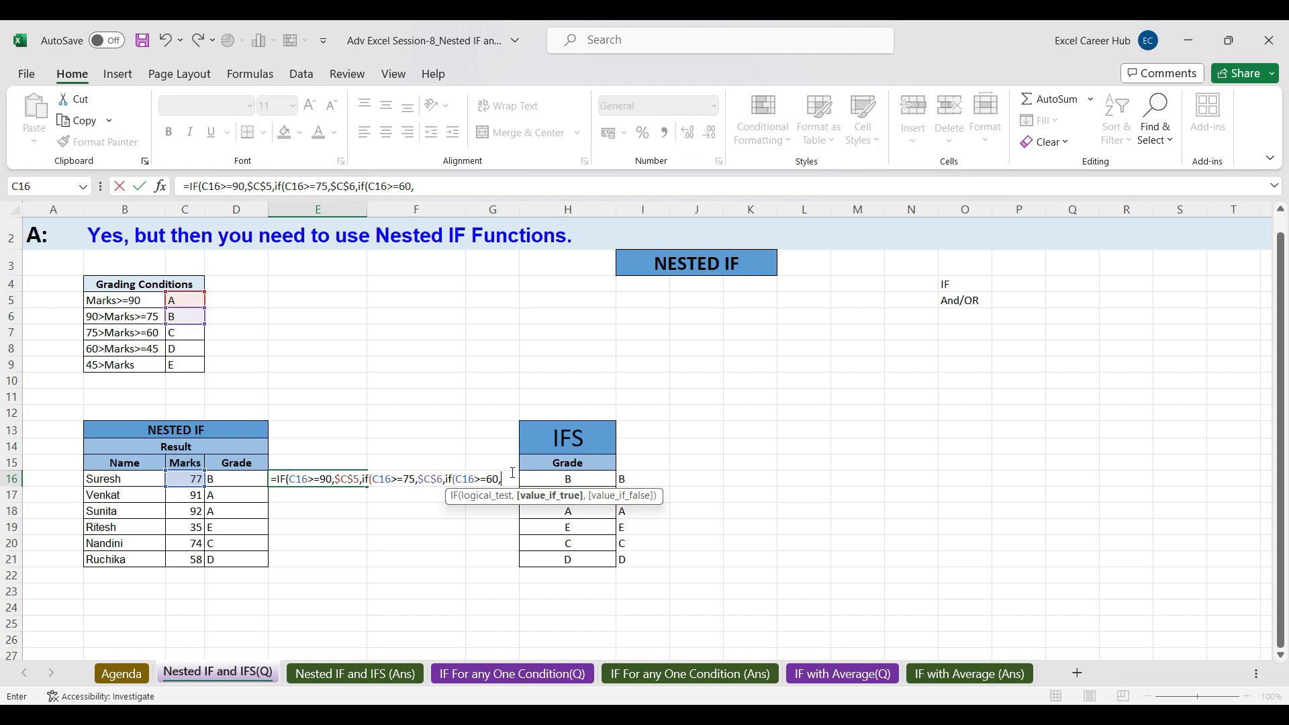
click(179, 334)
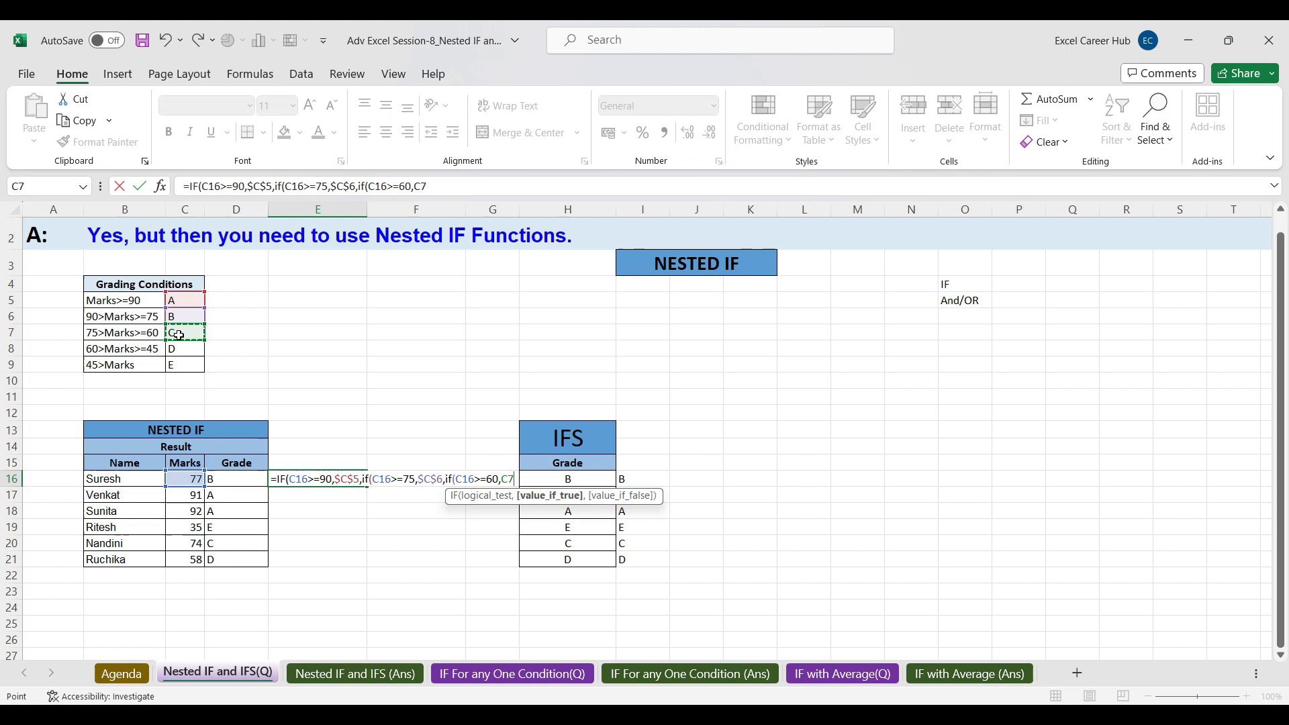
key(F4)
click(470, 186)
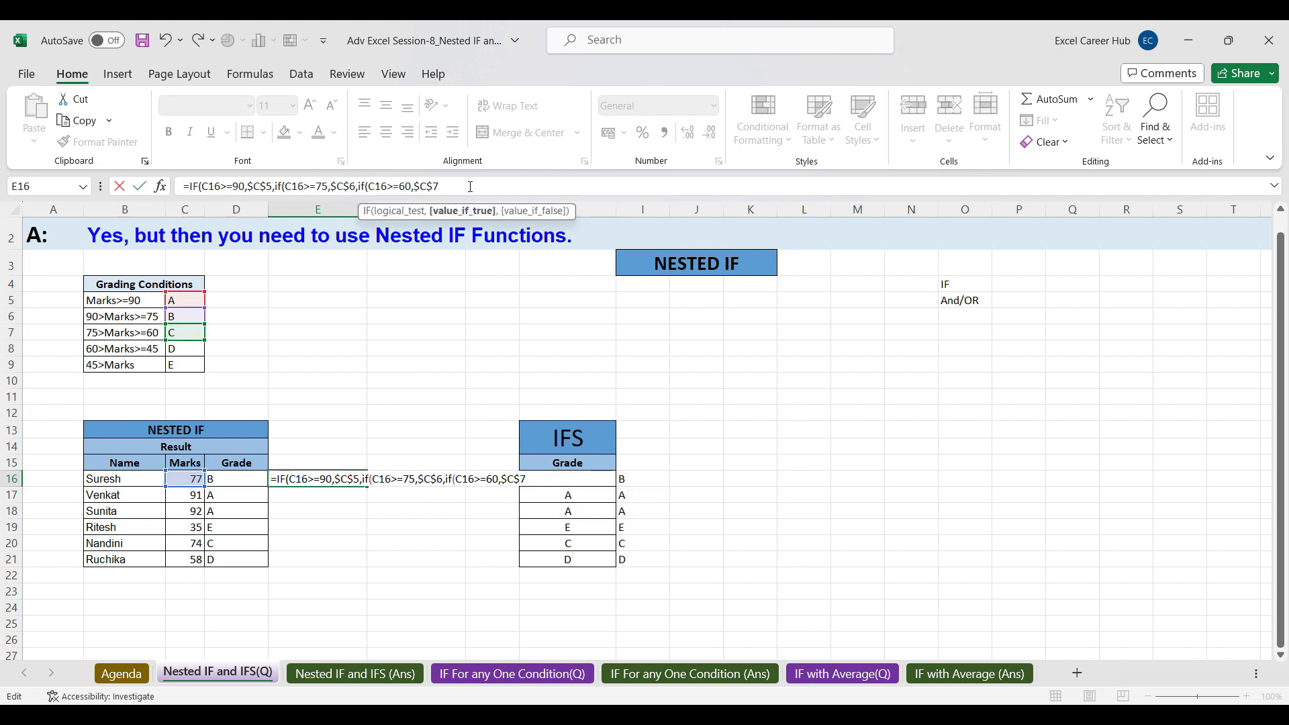
text(,)
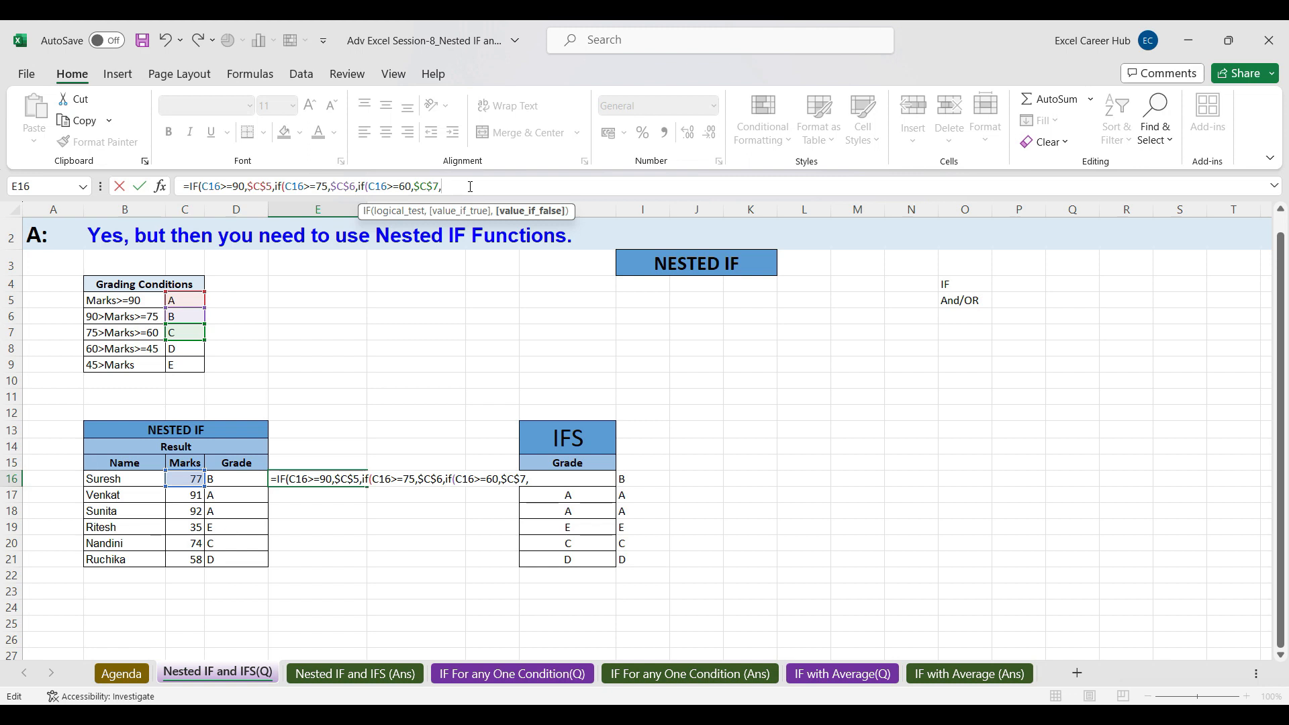
Step: Nest a fourth IF in the E16 formula that tests C16>=45 and returns the grade in $C$8 when true
text(if()
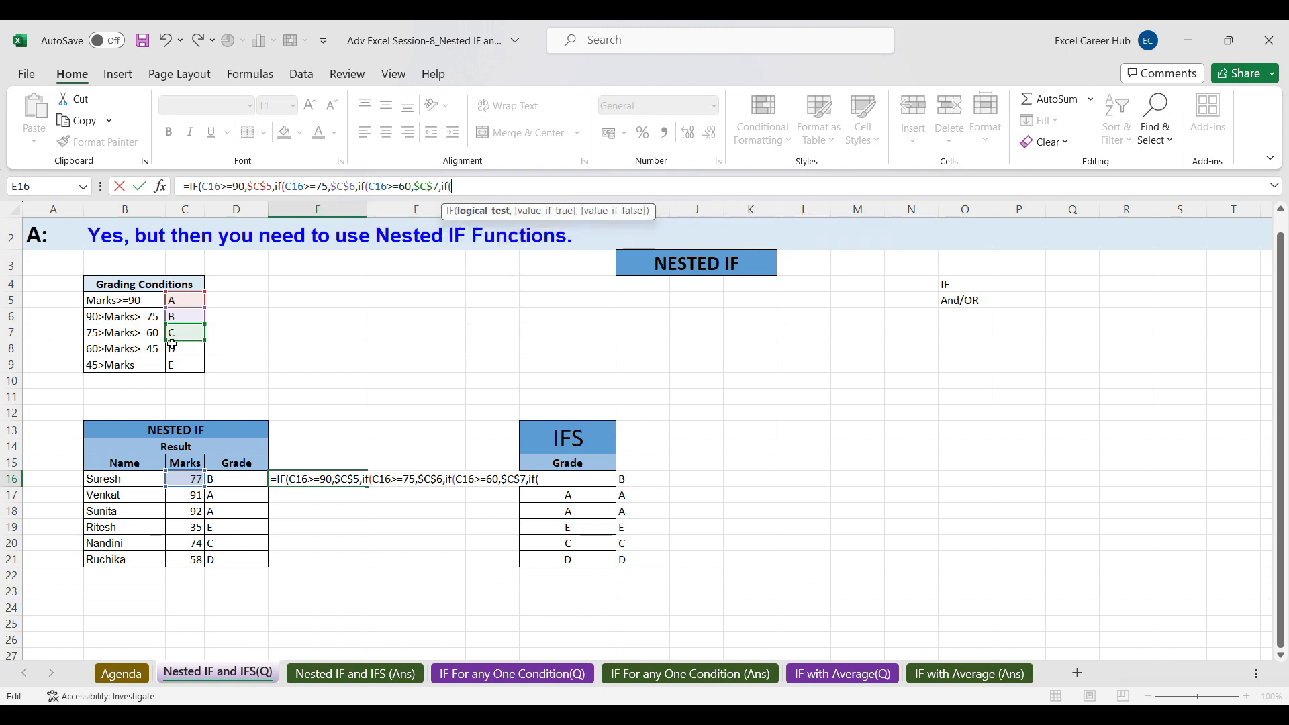
click(184, 477)
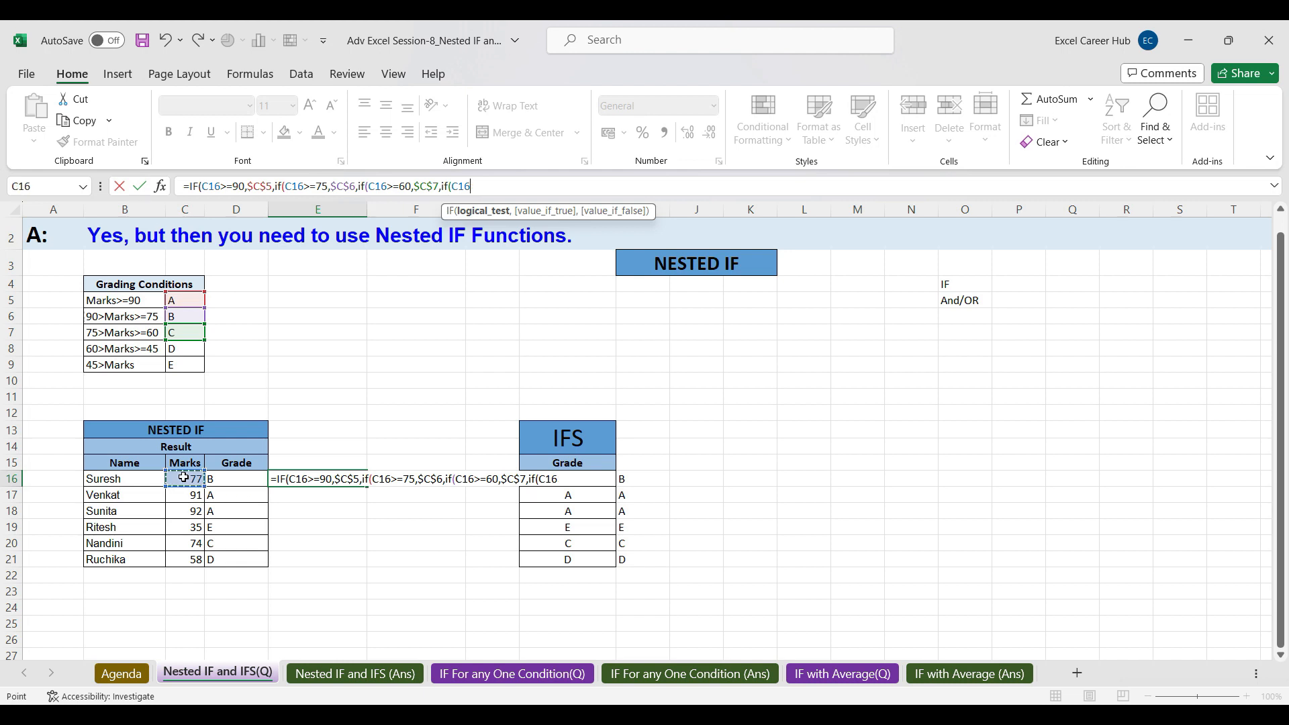
text(>=45,)
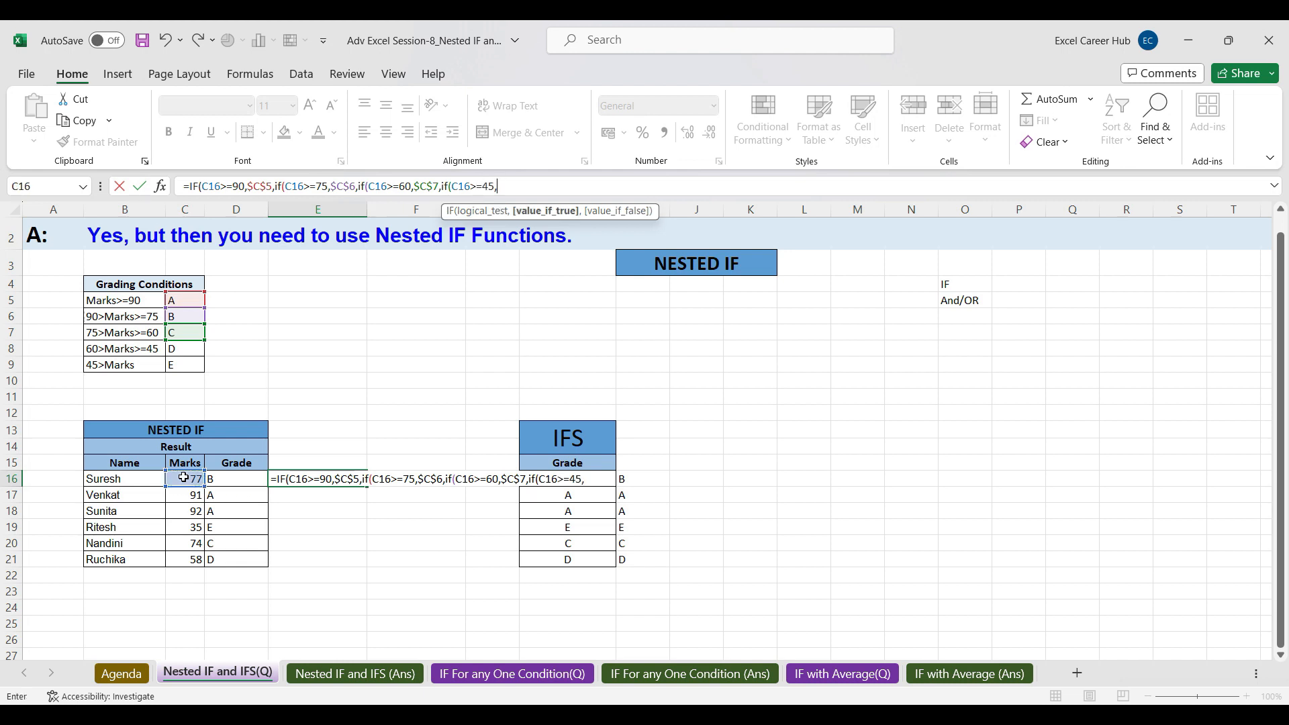
click(182, 354)
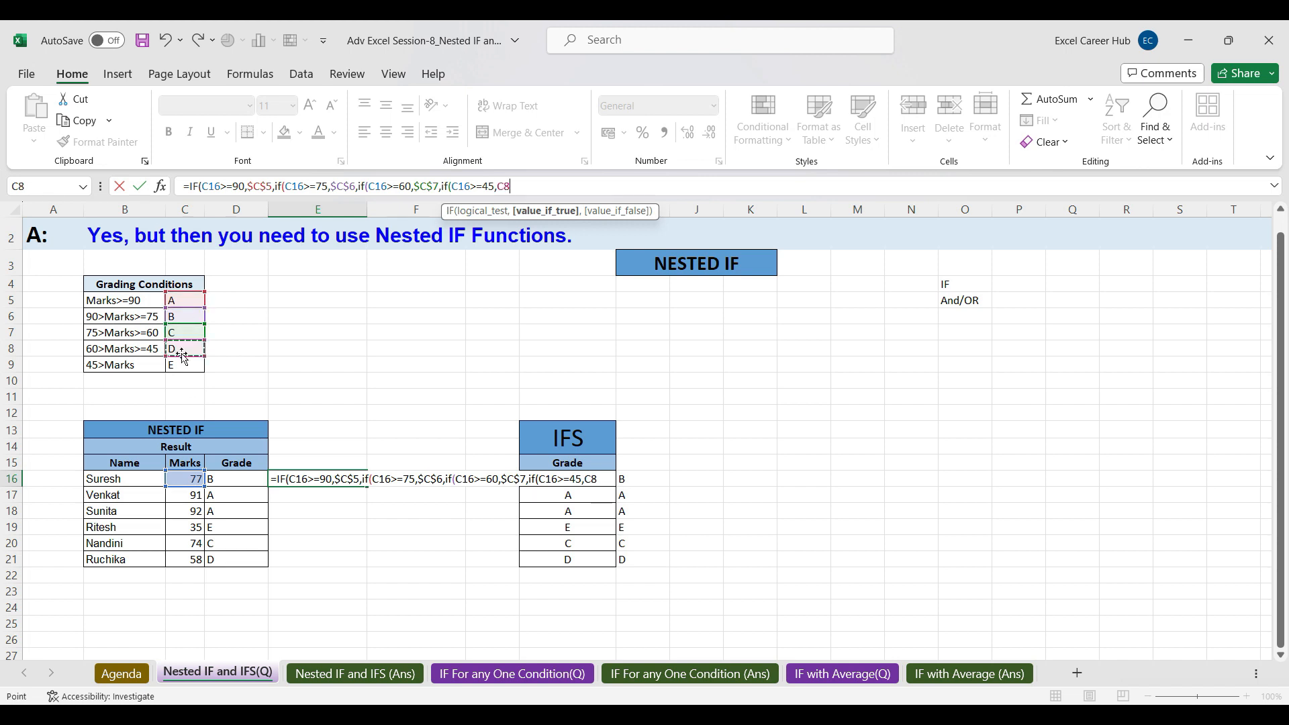
key(F4)
text(,)
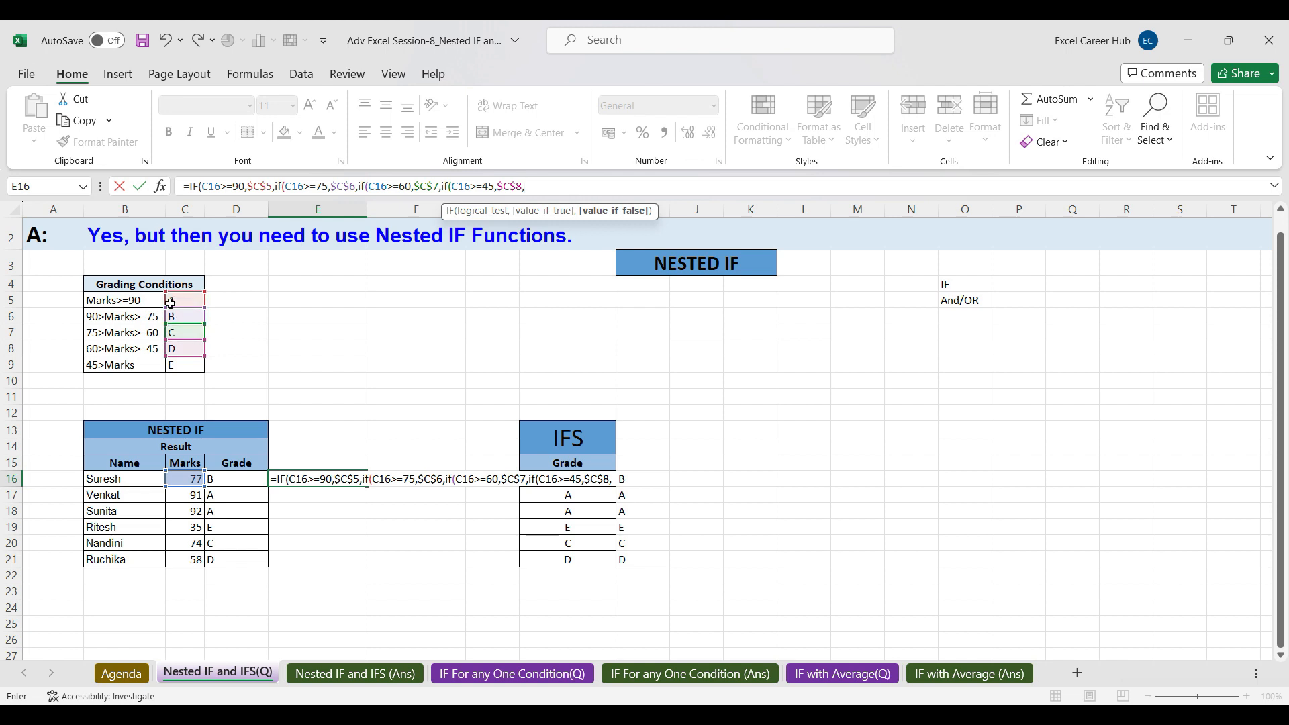
Step: Complete the E16 formula with $C$9 as the final value if false and fill it down through E21
click(181, 365)
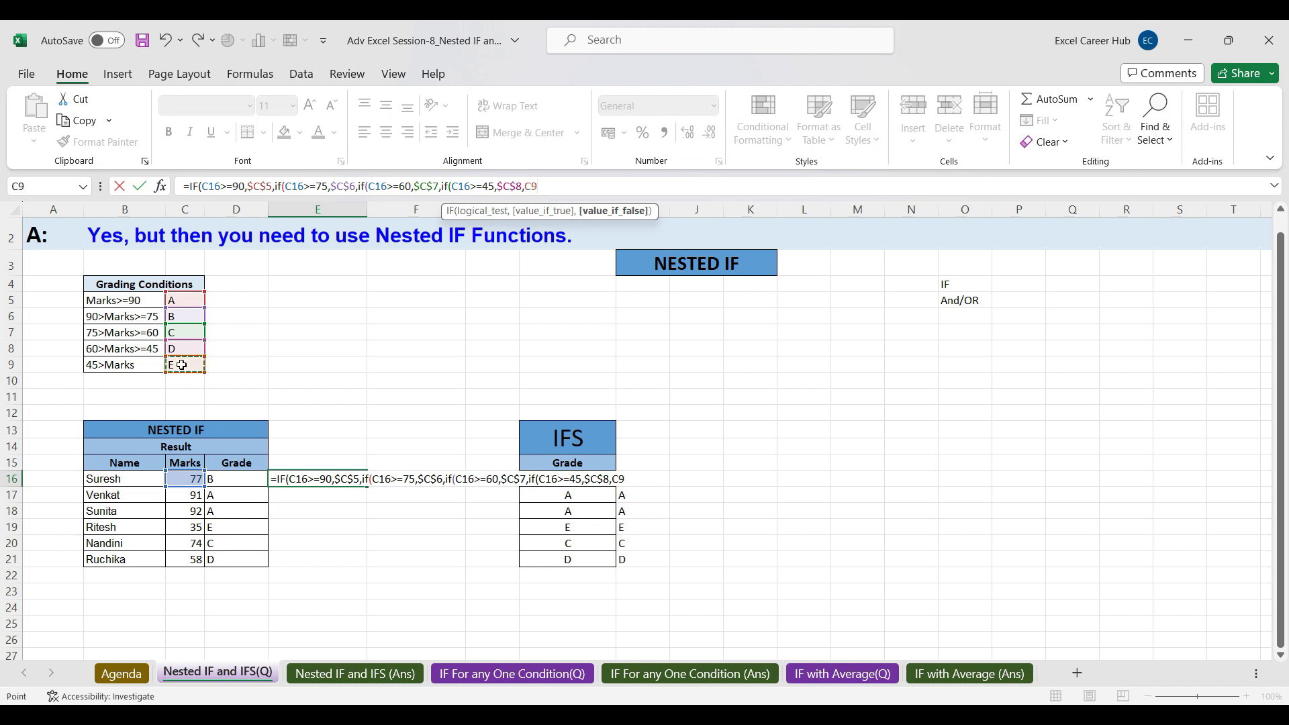
key(F4)
text()))))
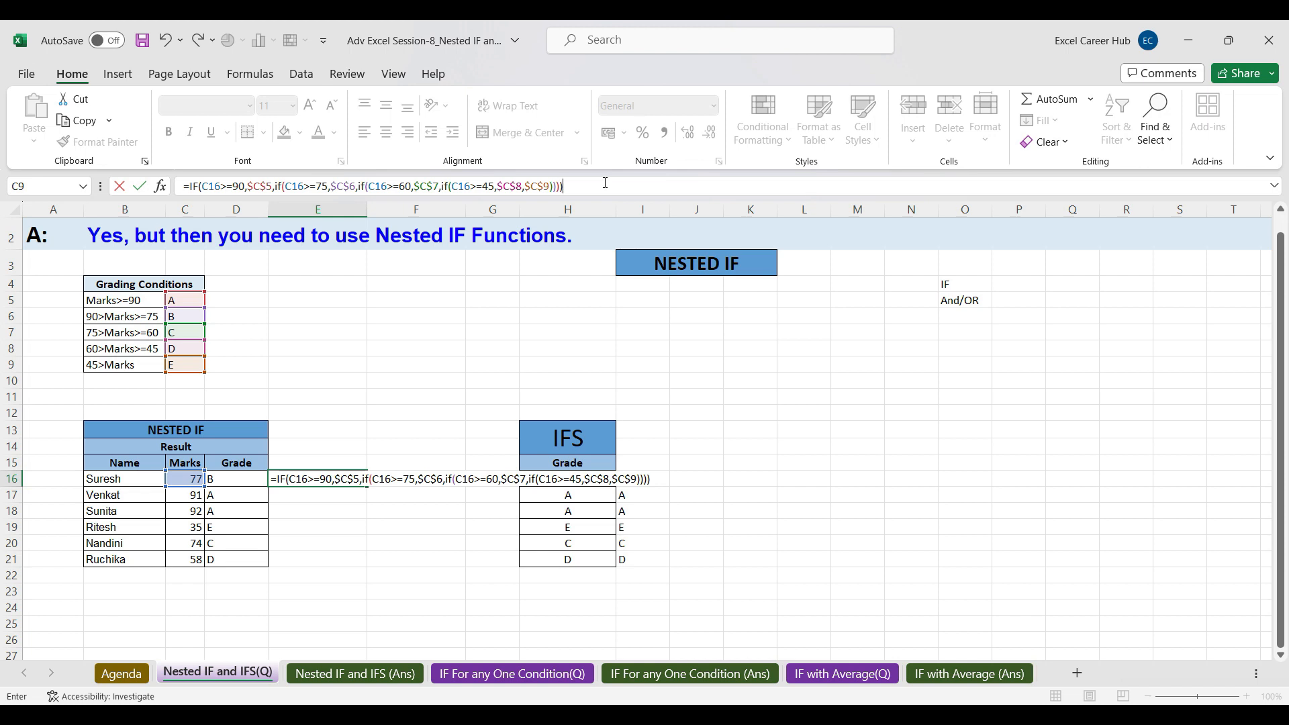
key(Return)
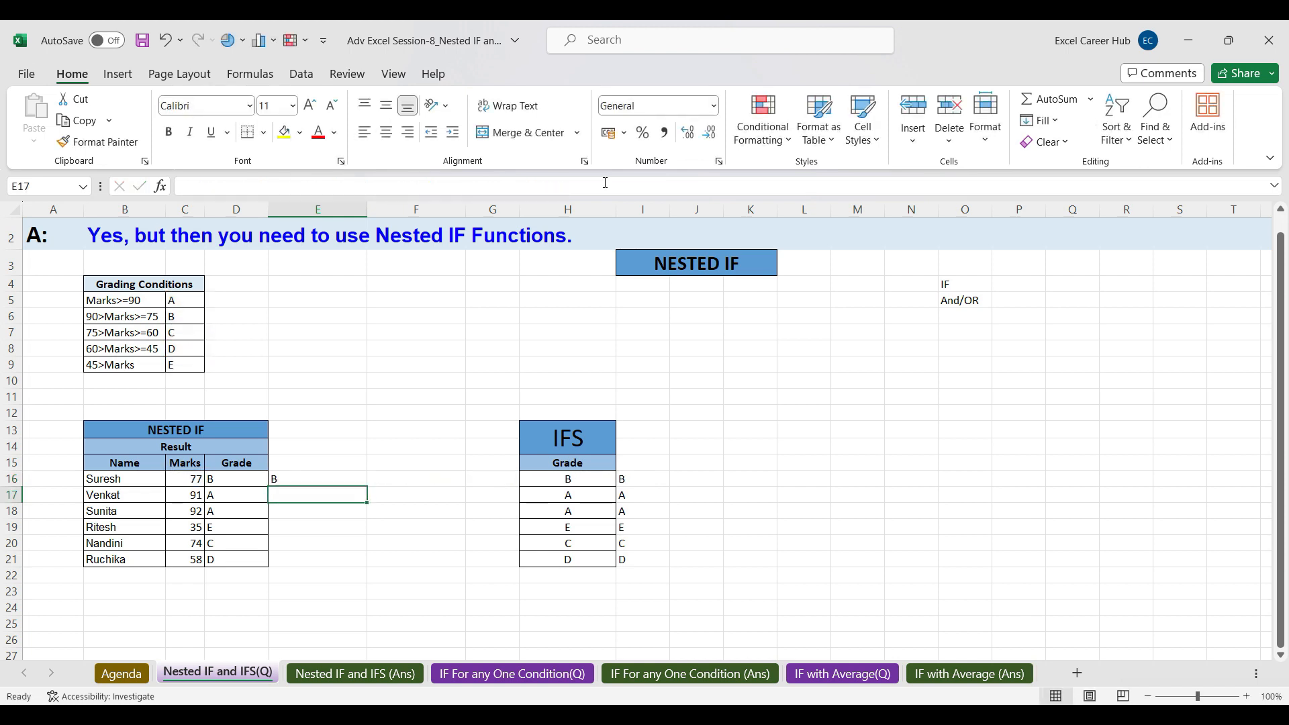
click(329, 480)
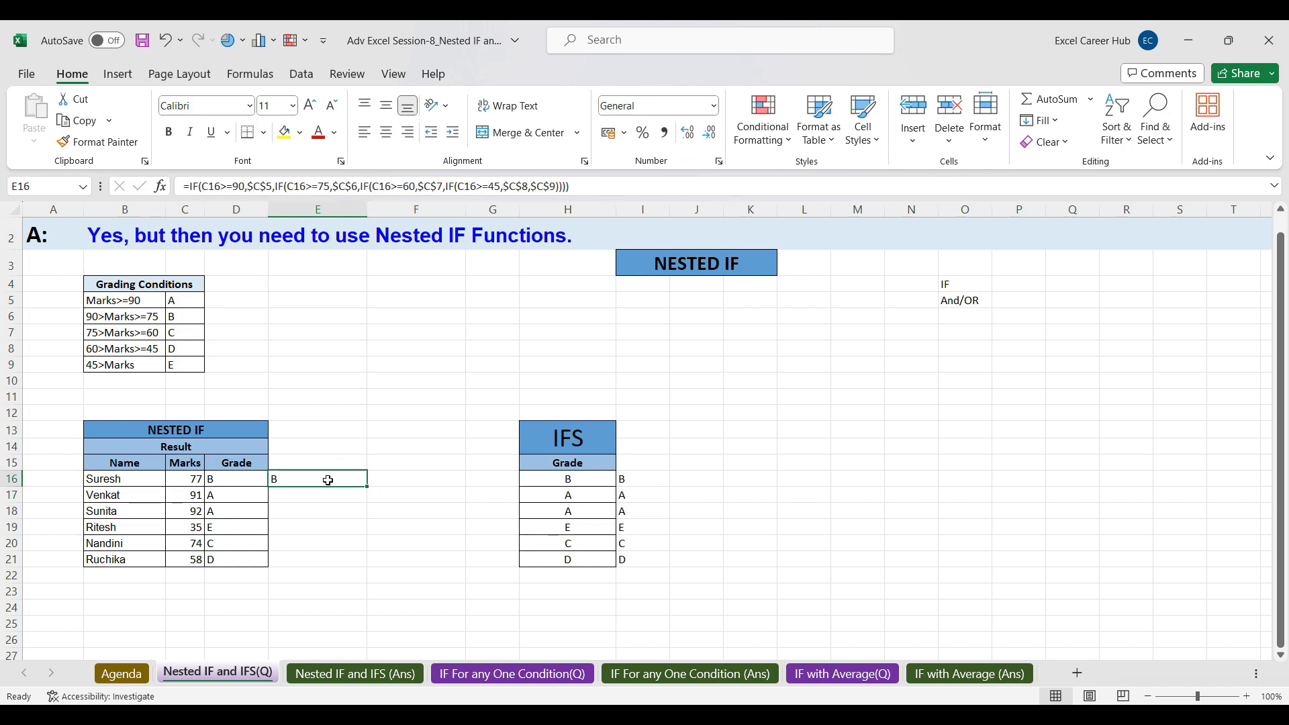
double_click(368, 484)
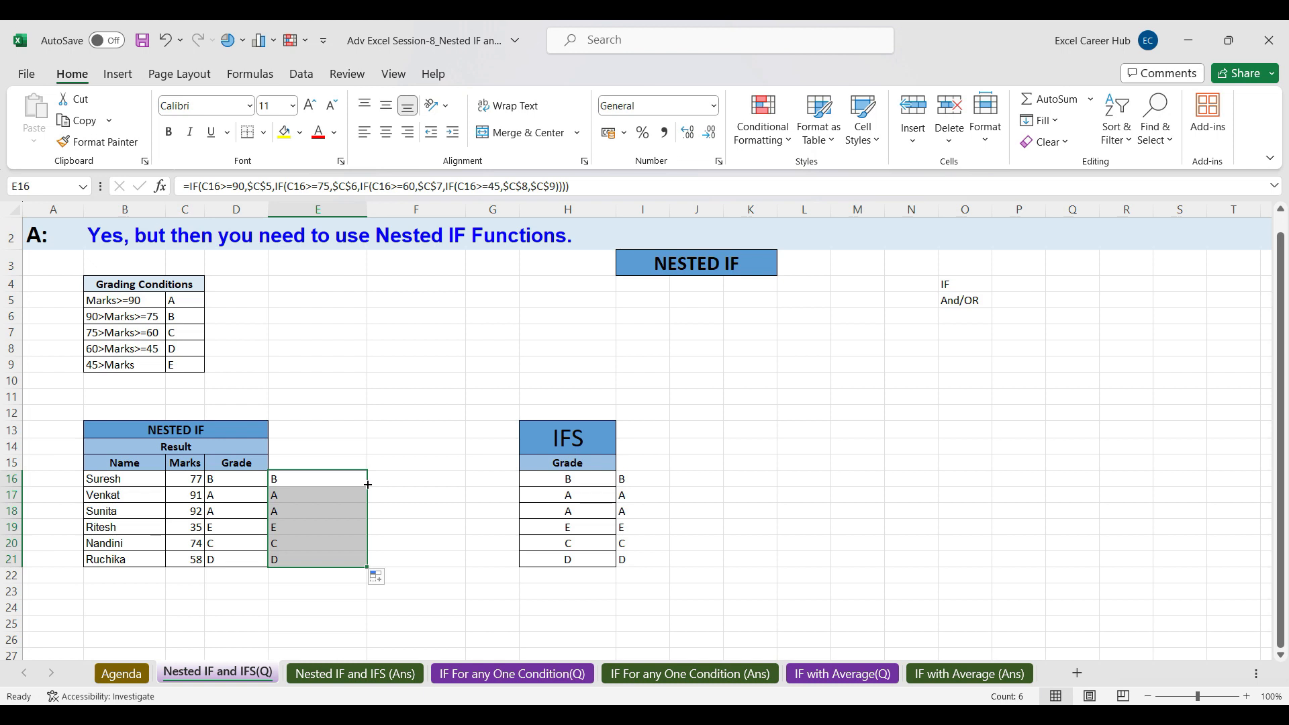
Step: Test the nested IF grades by changing the marks in C16 to 41 and 65, and set them back to 77
click(182, 482)
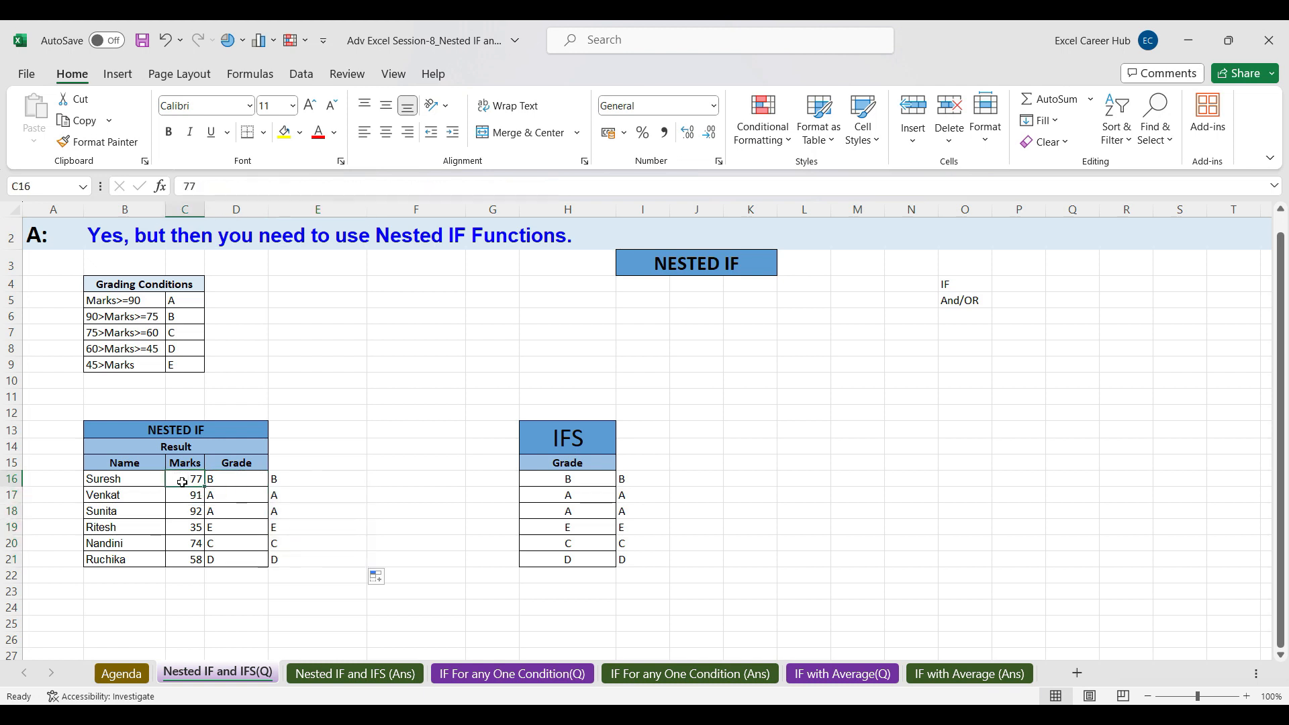
text(41)
key(Return)
click(182, 483)
text(65)
key(Return)
click(182, 482)
text(77)
key(Return)
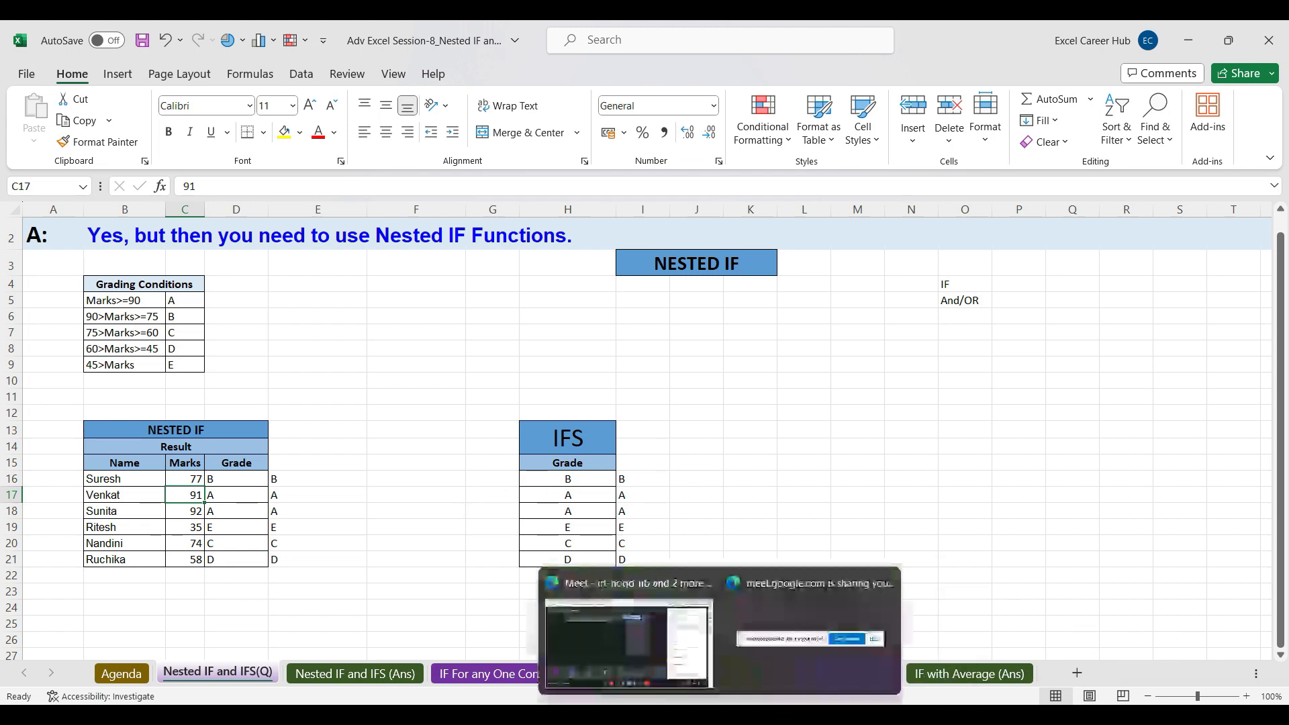
Step: Check the in-call messages in the Google Meet window and return to the Excel workbook
click(674, 633)
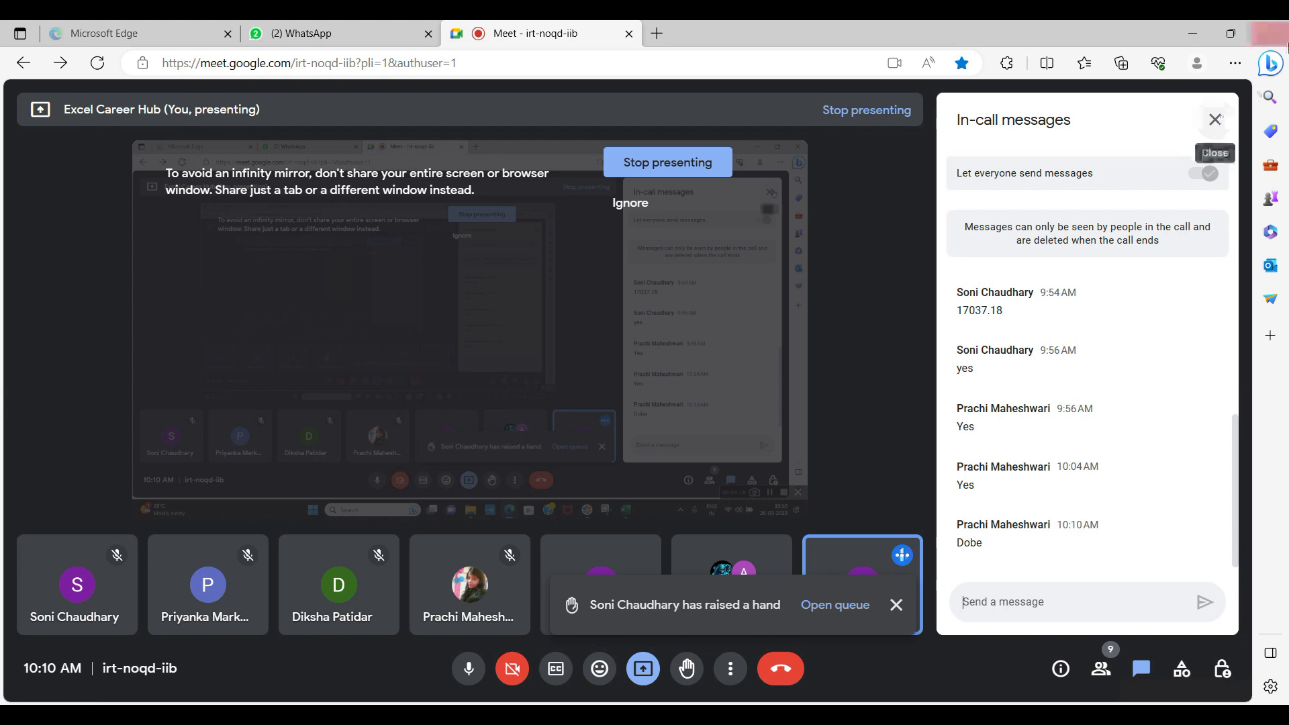
click(1196, 34)
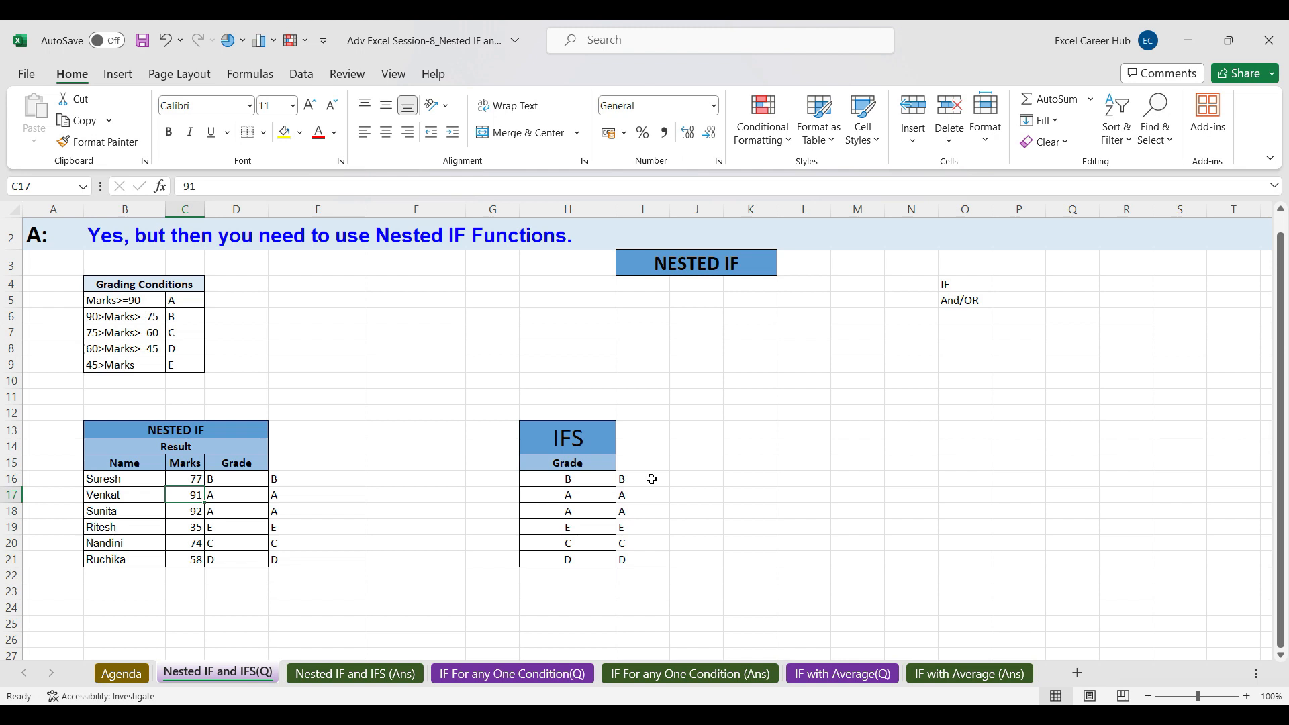
Step: Clear the existing grades in I16:I21 beside the IFS table and select cell I16
drag(651, 478, 630, 559)
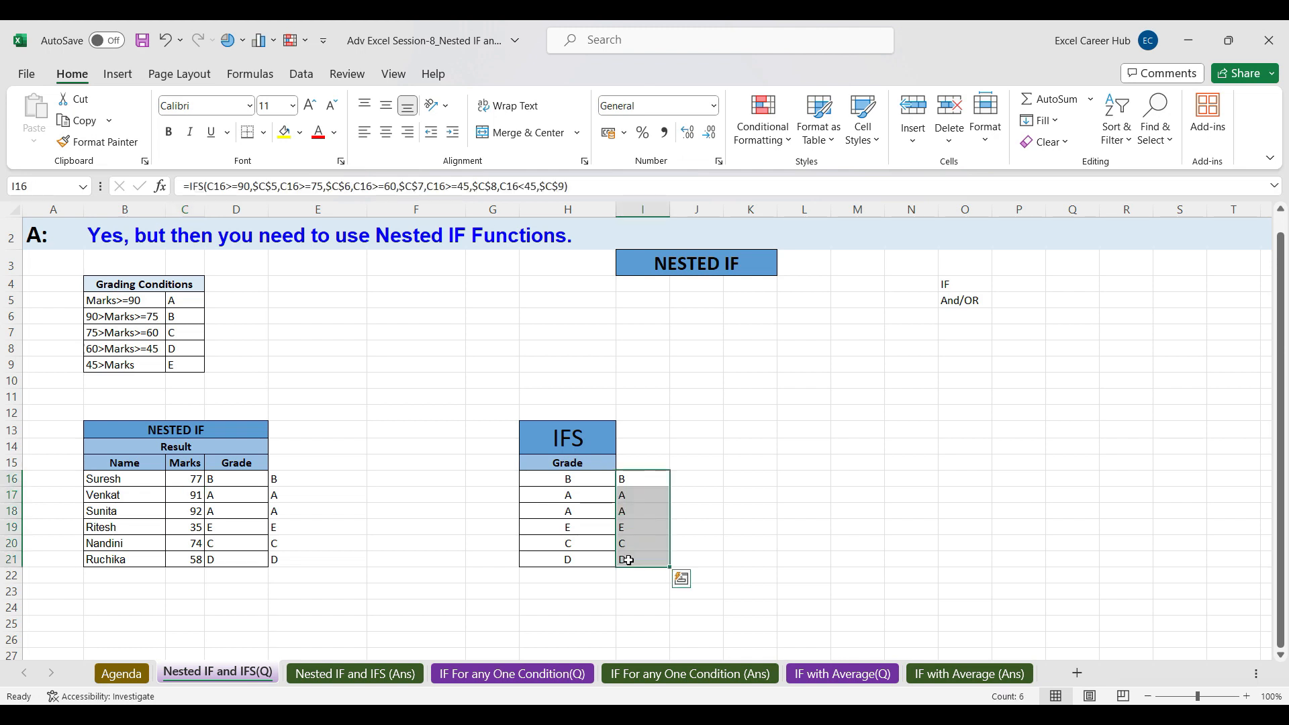
key(Delete)
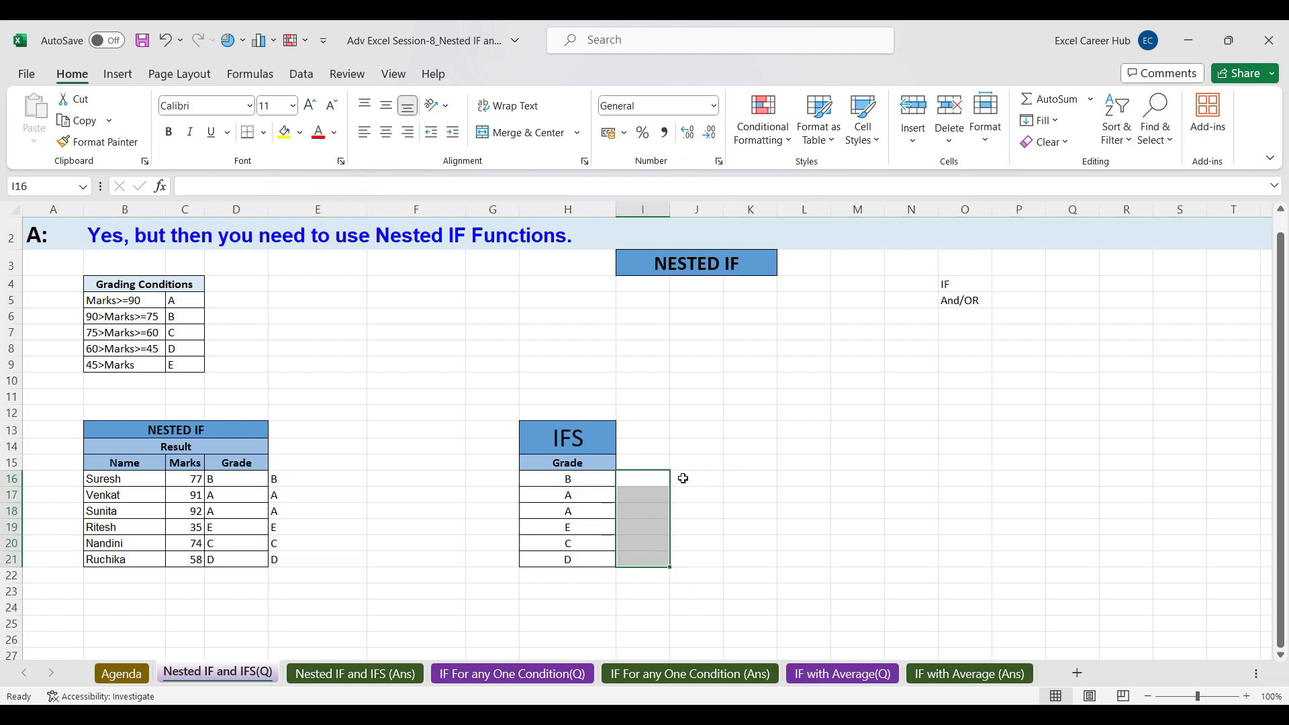
click(649, 476)
Step: Start an IFS formula in I16 through its function arguments, with C16>=90 as the first test and $C$5 as its value
text(=ifs)
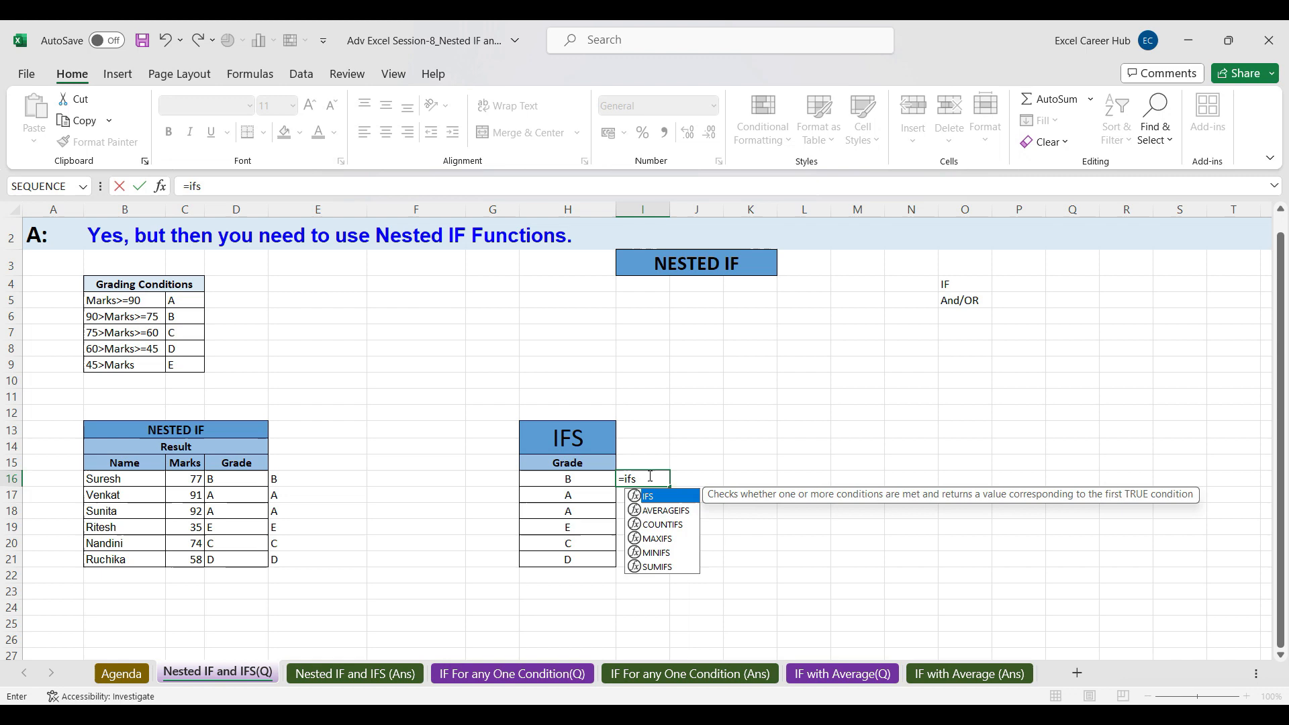
key(Tab)
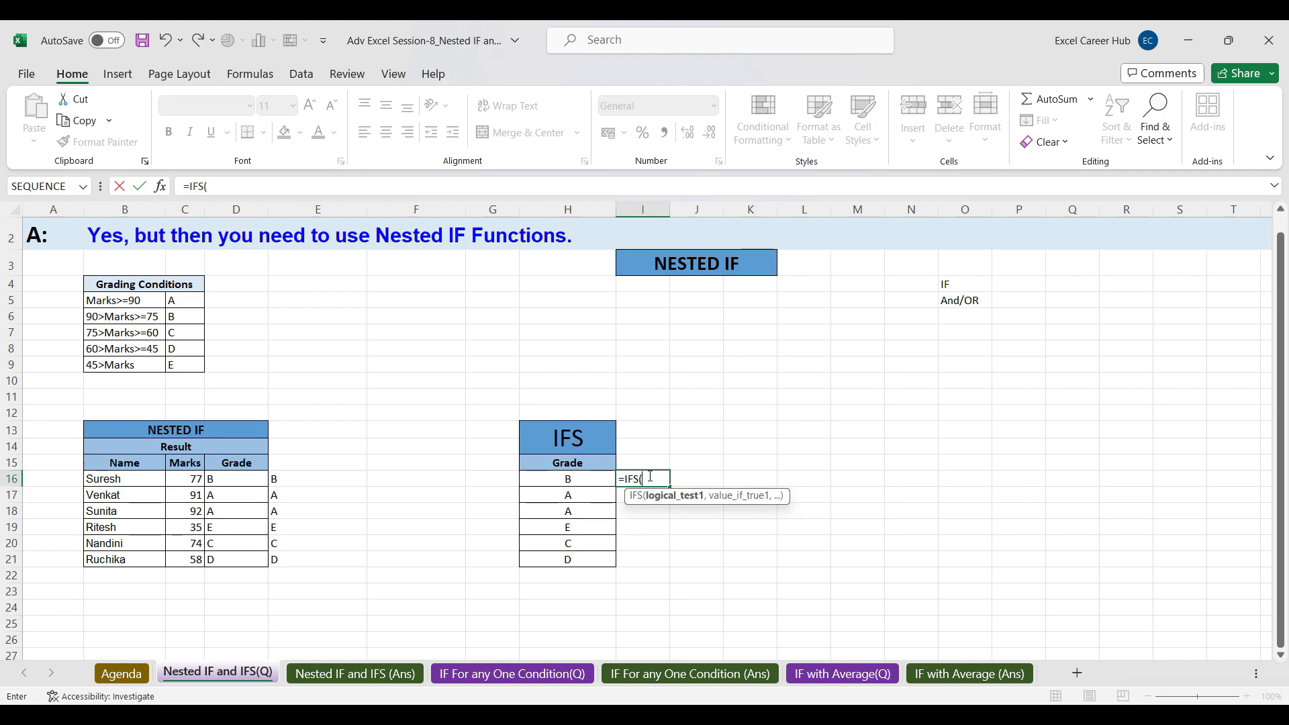
click(161, 187)
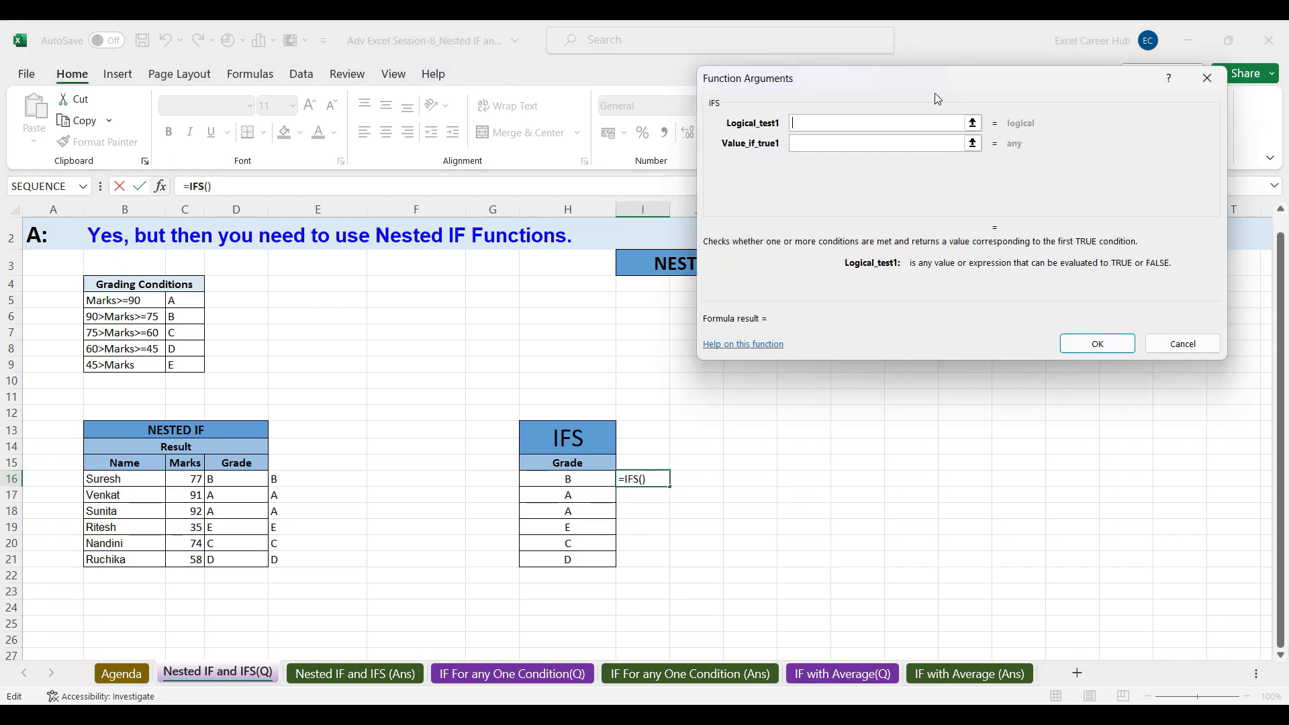
drag(938, 99, 973, 140)
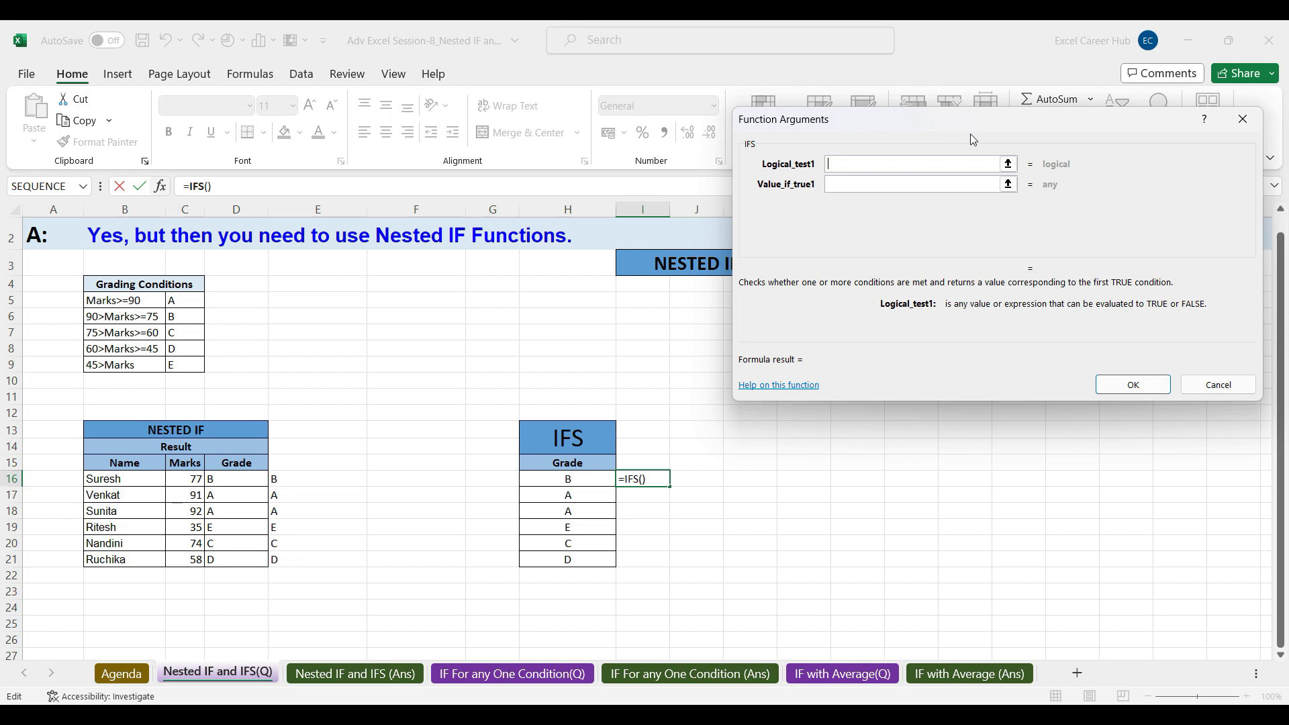
click(184, 478)
text(>=90)
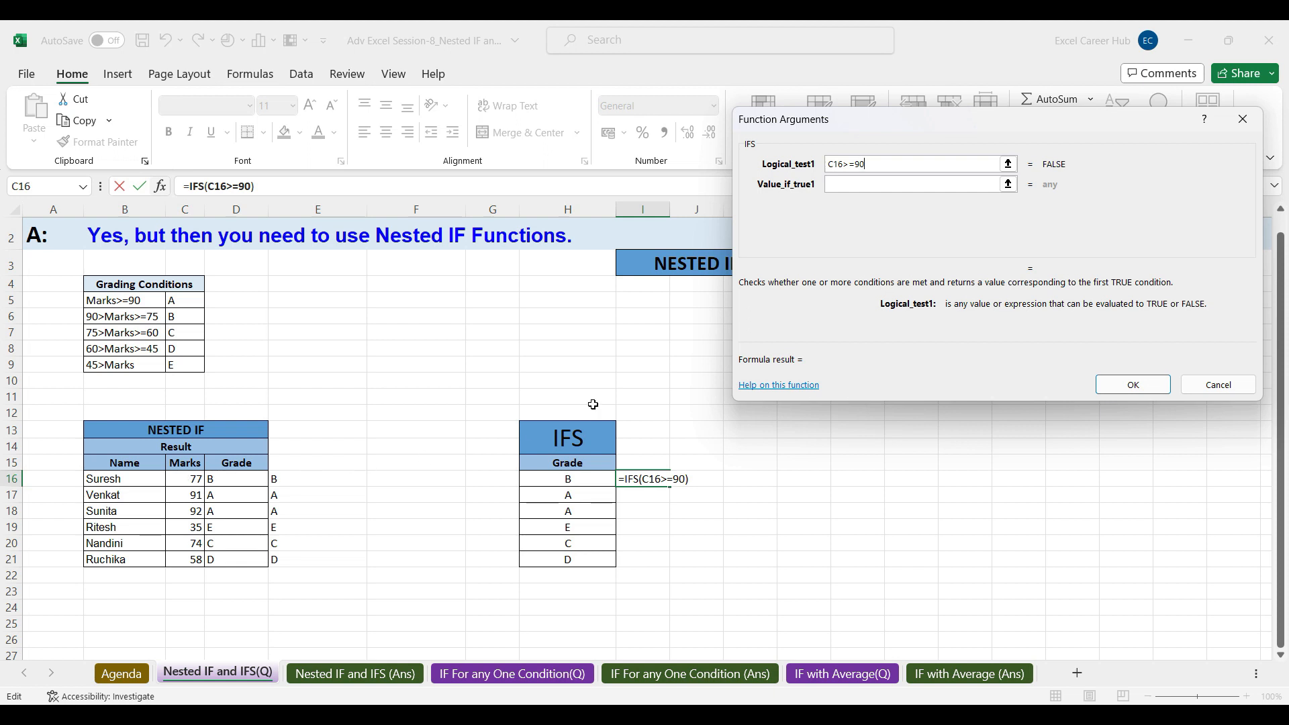
click(845, 186)
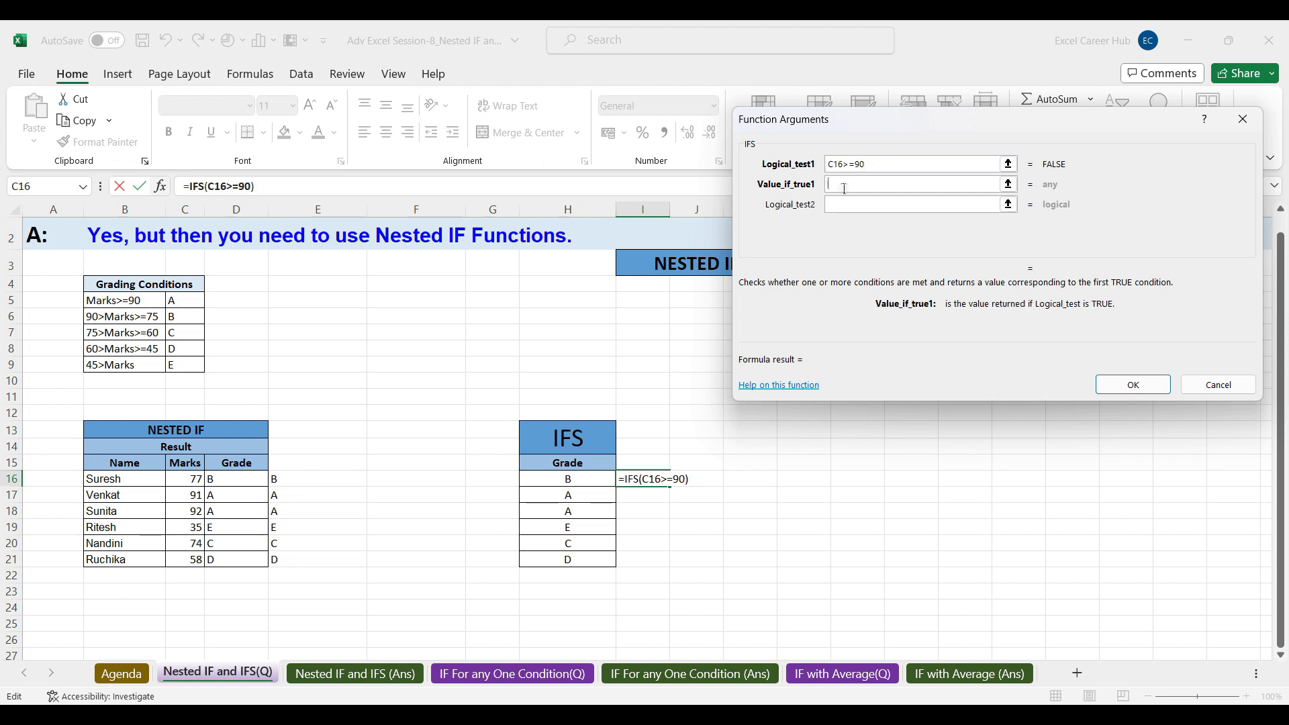
click(192, 302)
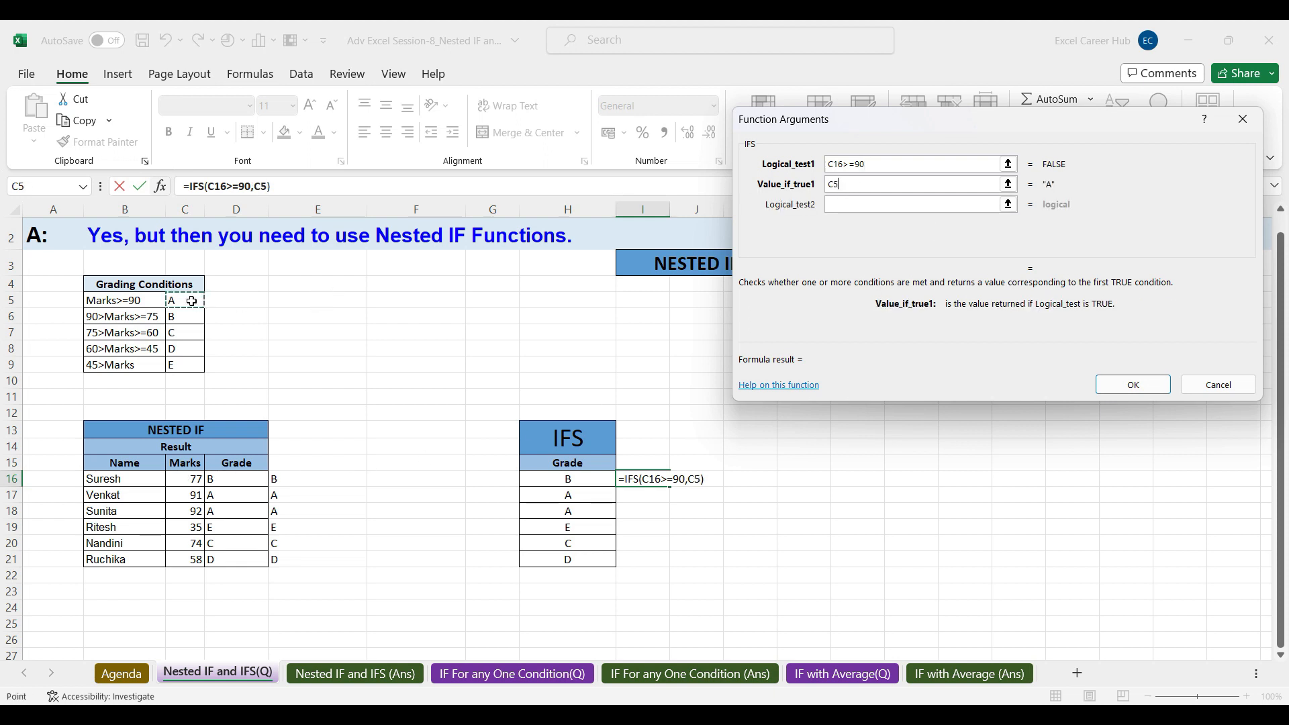
key(F4)
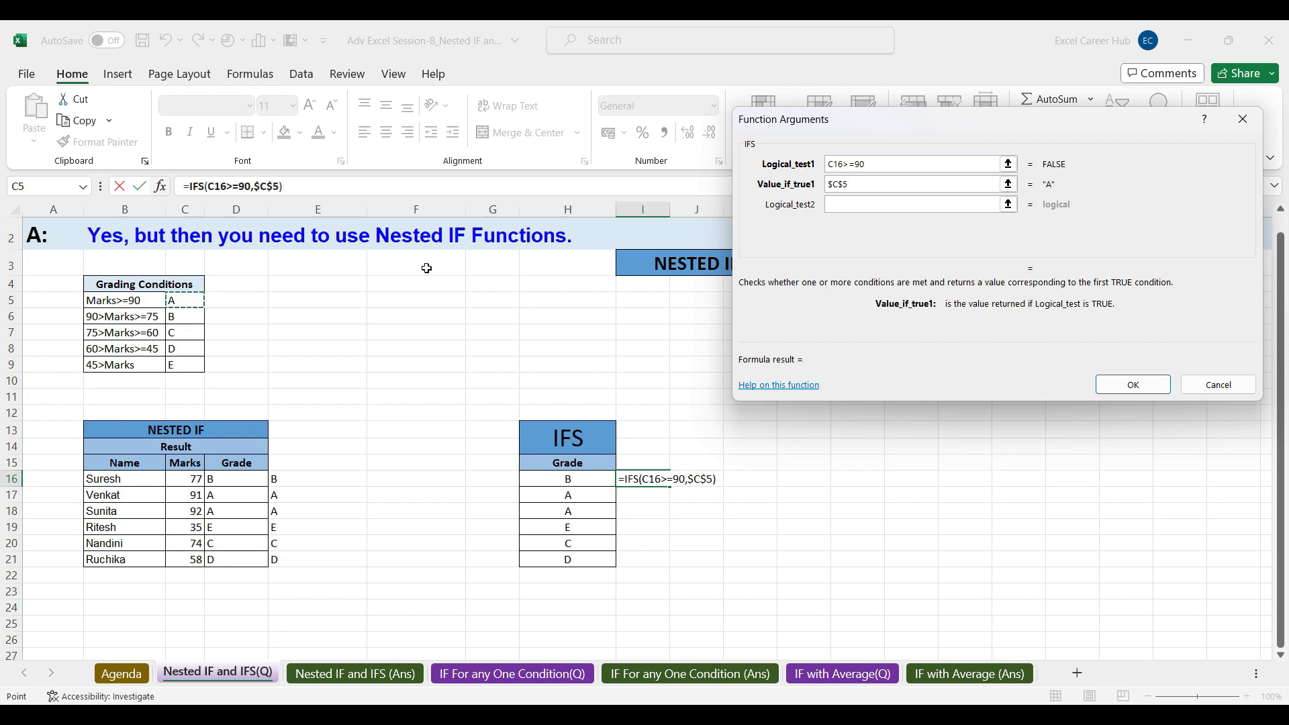
Step: Add C16>=75 as the second logical test of the IFS formula, with $C$6 as its value if true
click(849, 206)
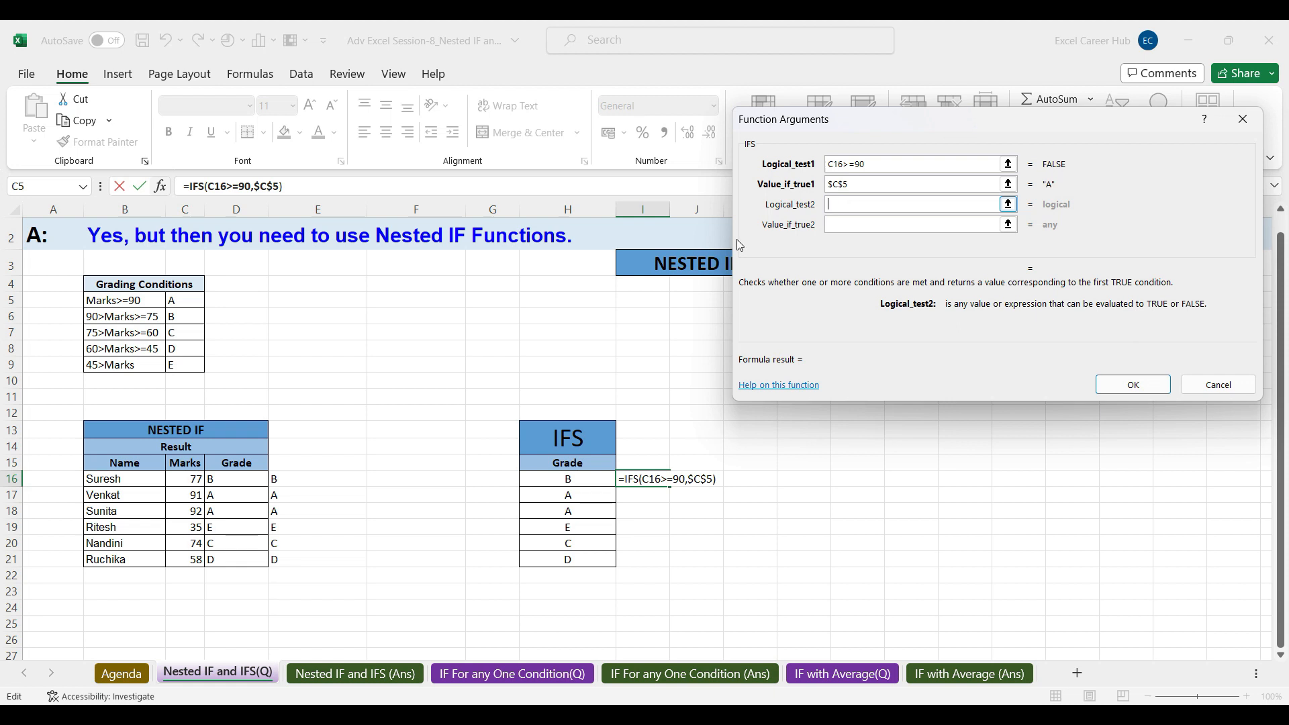
click(193, 478)
text(>=75)
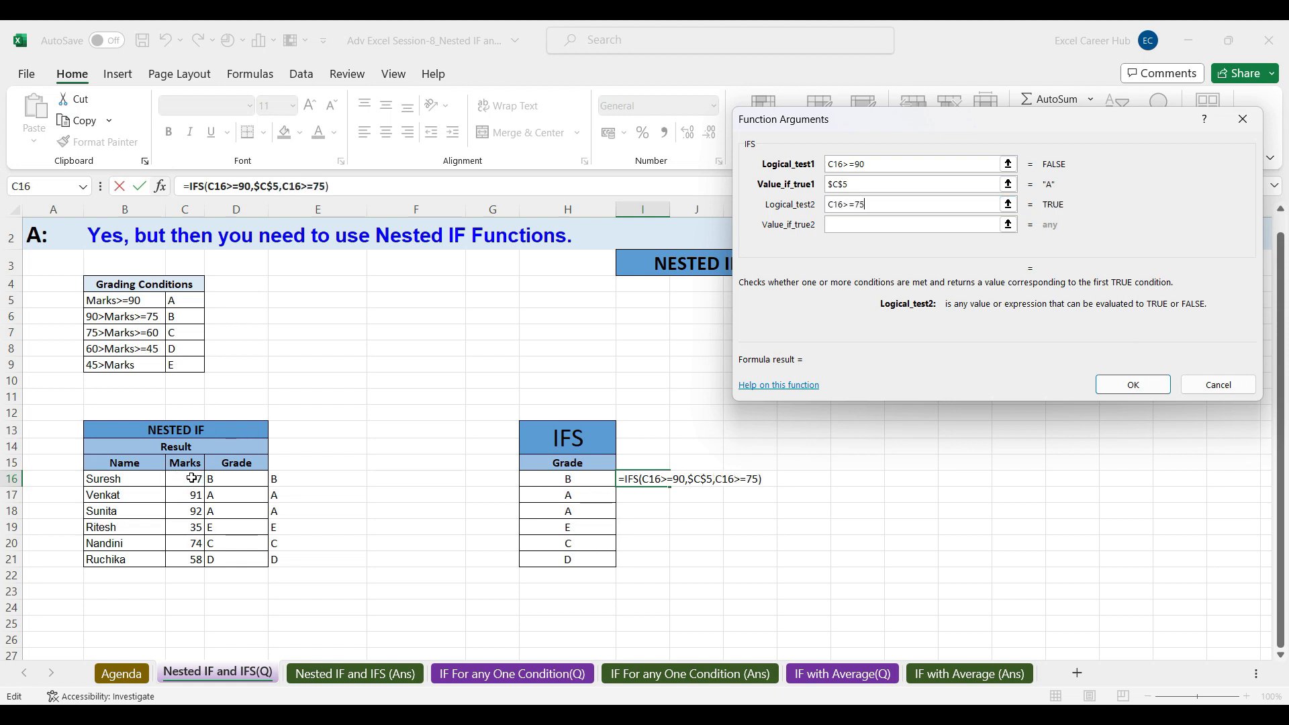
click(842, 227)
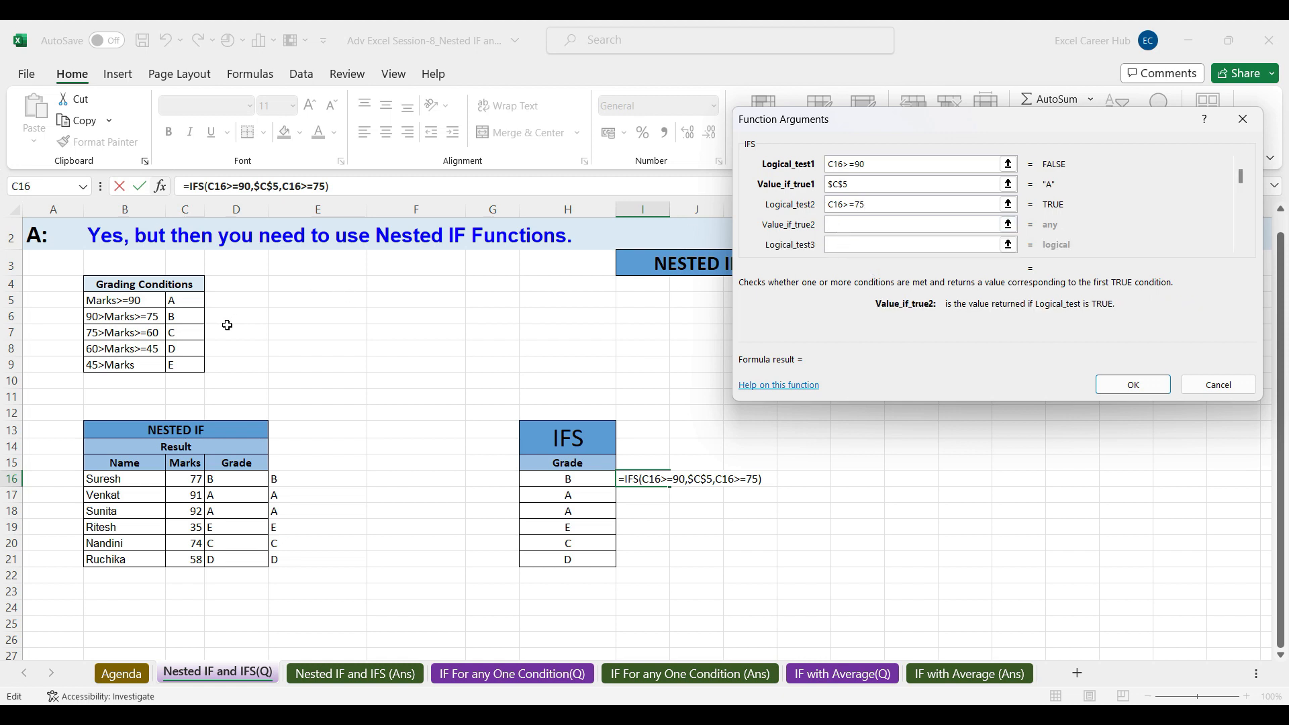
click(188, 316)
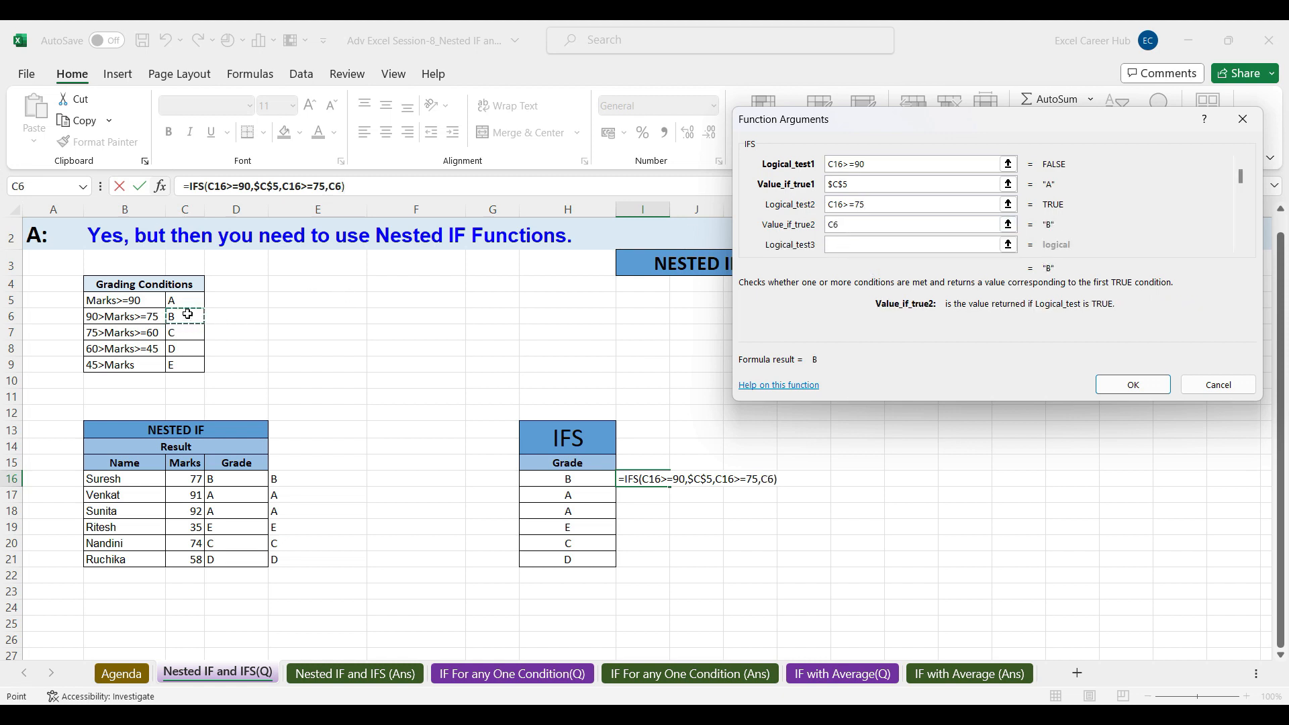
key(F4)
Step: Add C16>=60 as the third logical test of the IFS formula, with $C$7 as its value if true
click(871, 245)
click(187, 478)
text(>=)
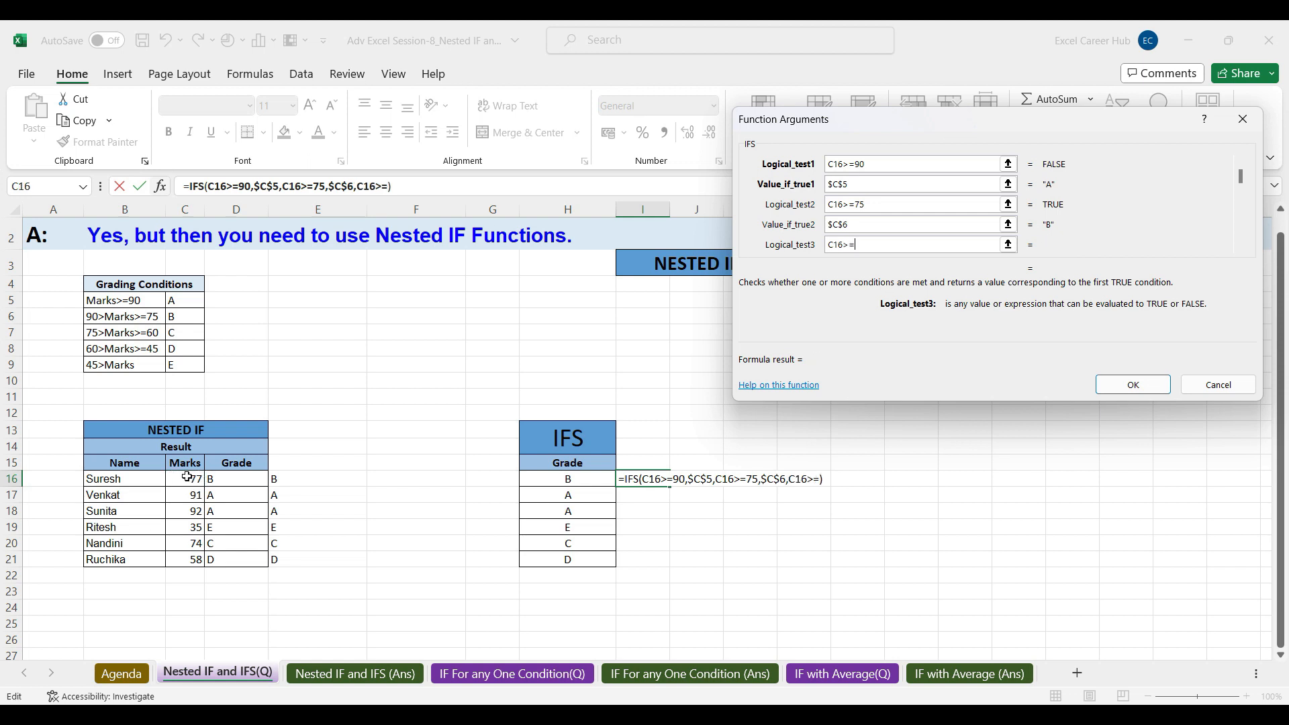
text(60)
click(1242, 247)
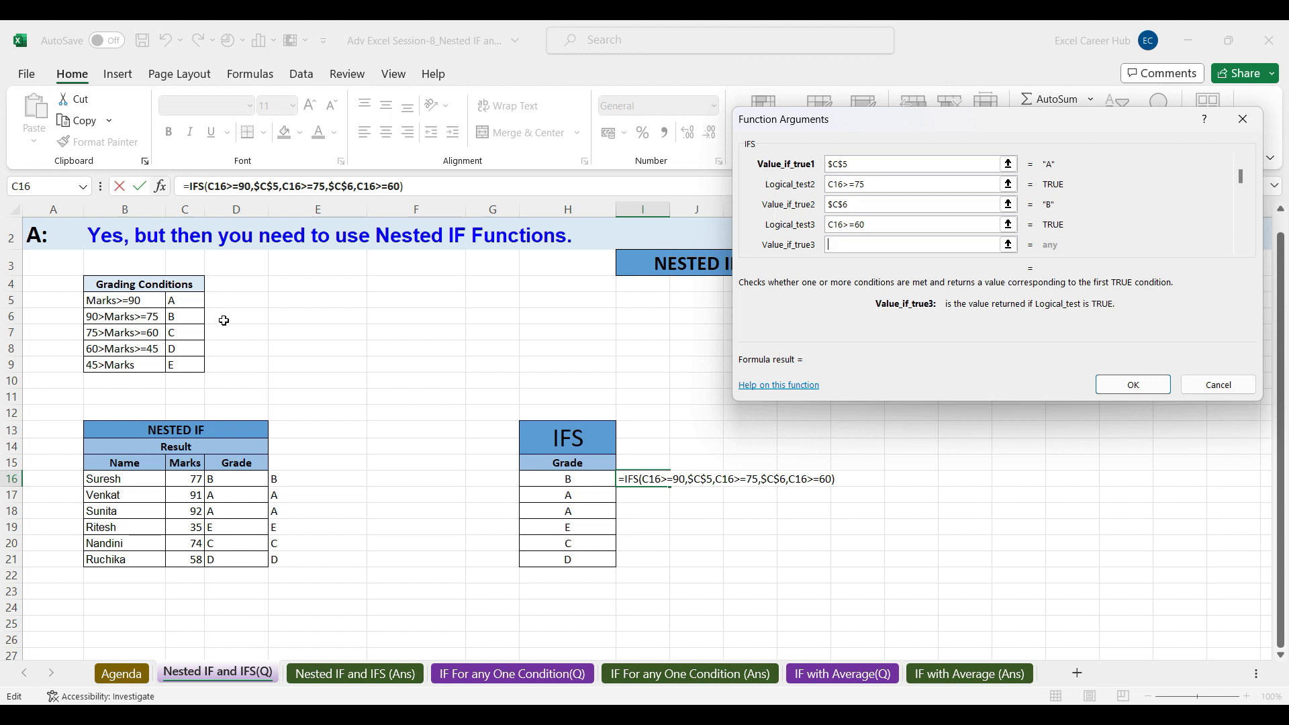
click(173, 332)
key(F4)
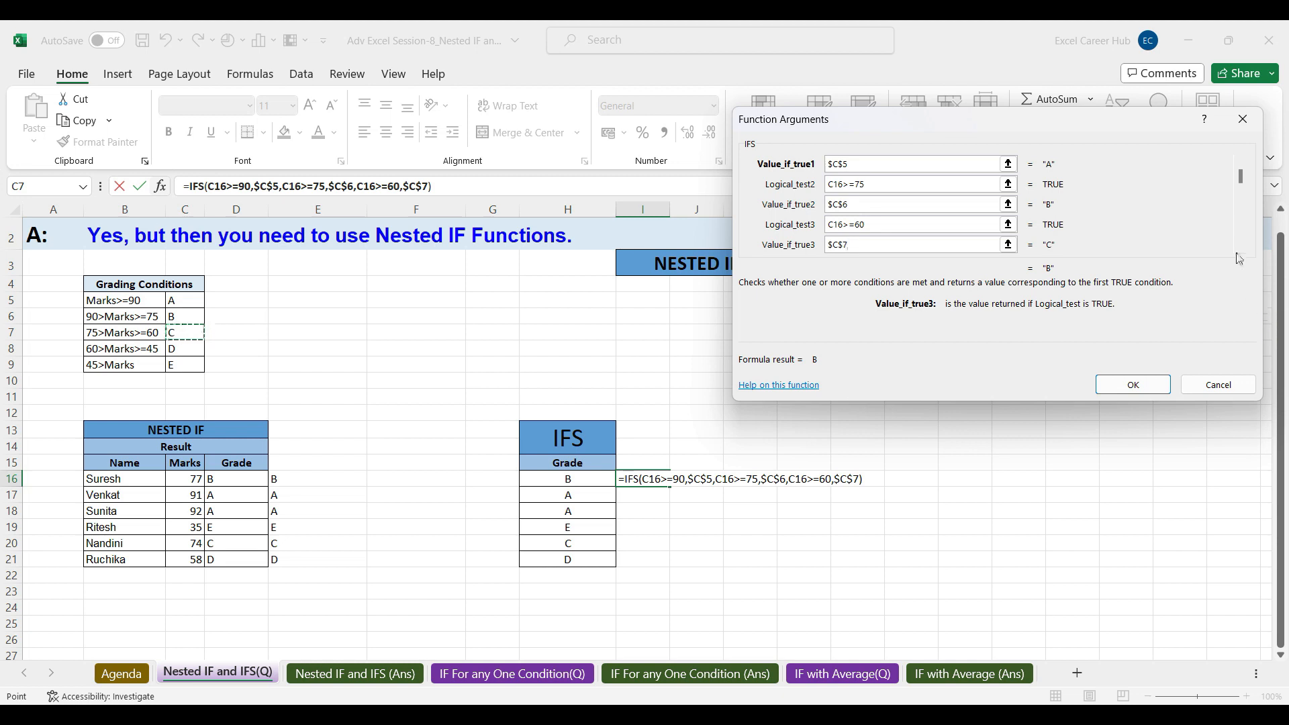
Step: Add C16>=45 as the fourth logical test of the IFS formula, with $C$8 as its value if true
click(1242, 248)
click(1241, 248)
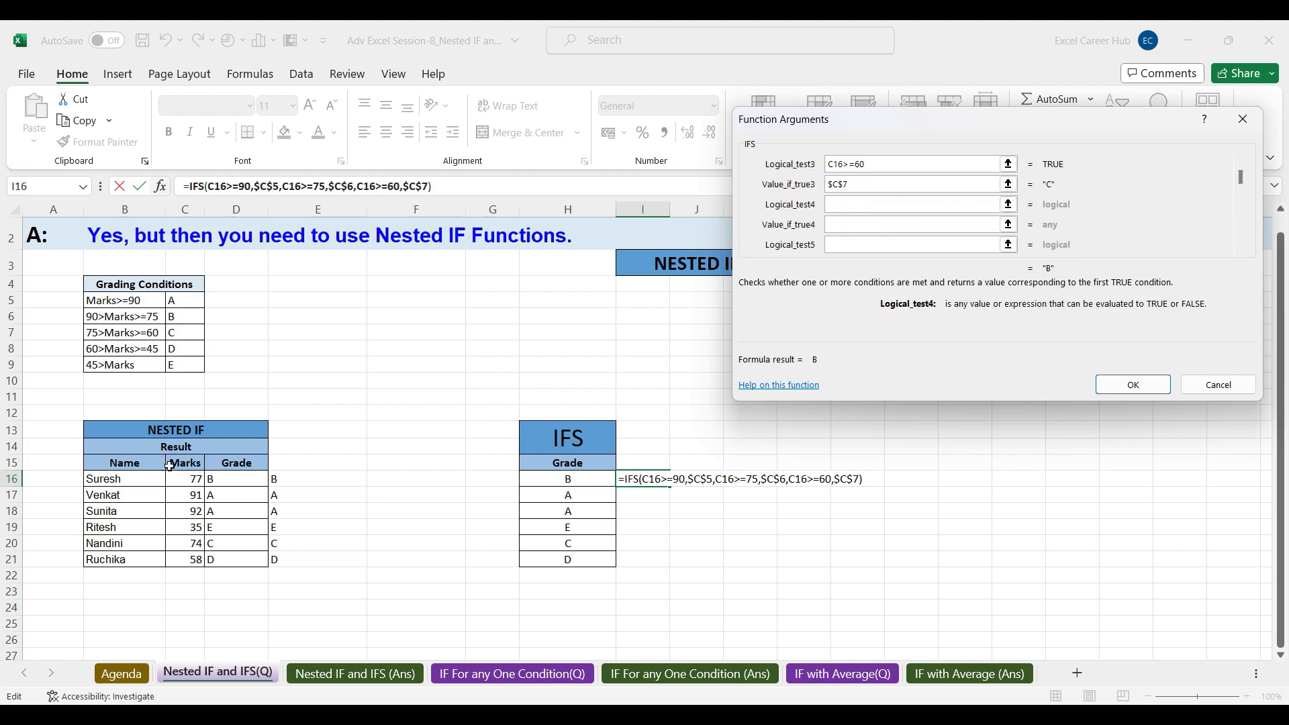
click(189, 478)
text(>=)
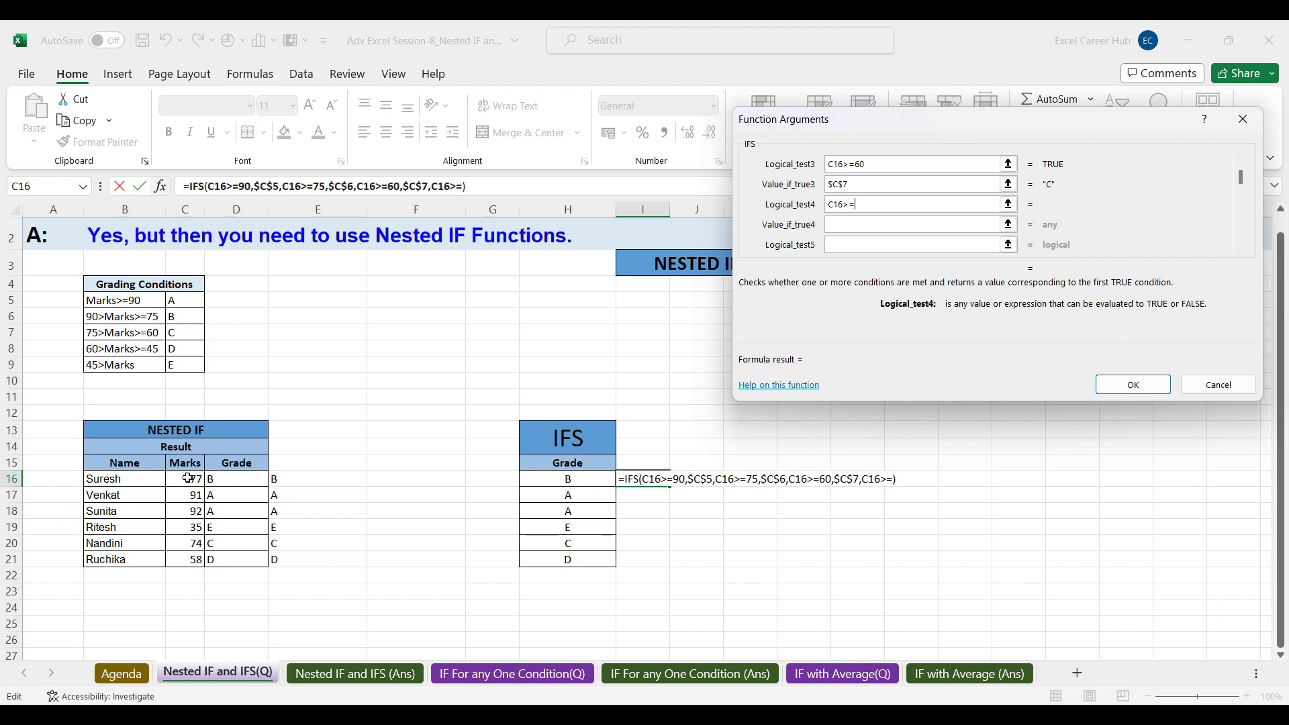
text(45)
click(854, 227)
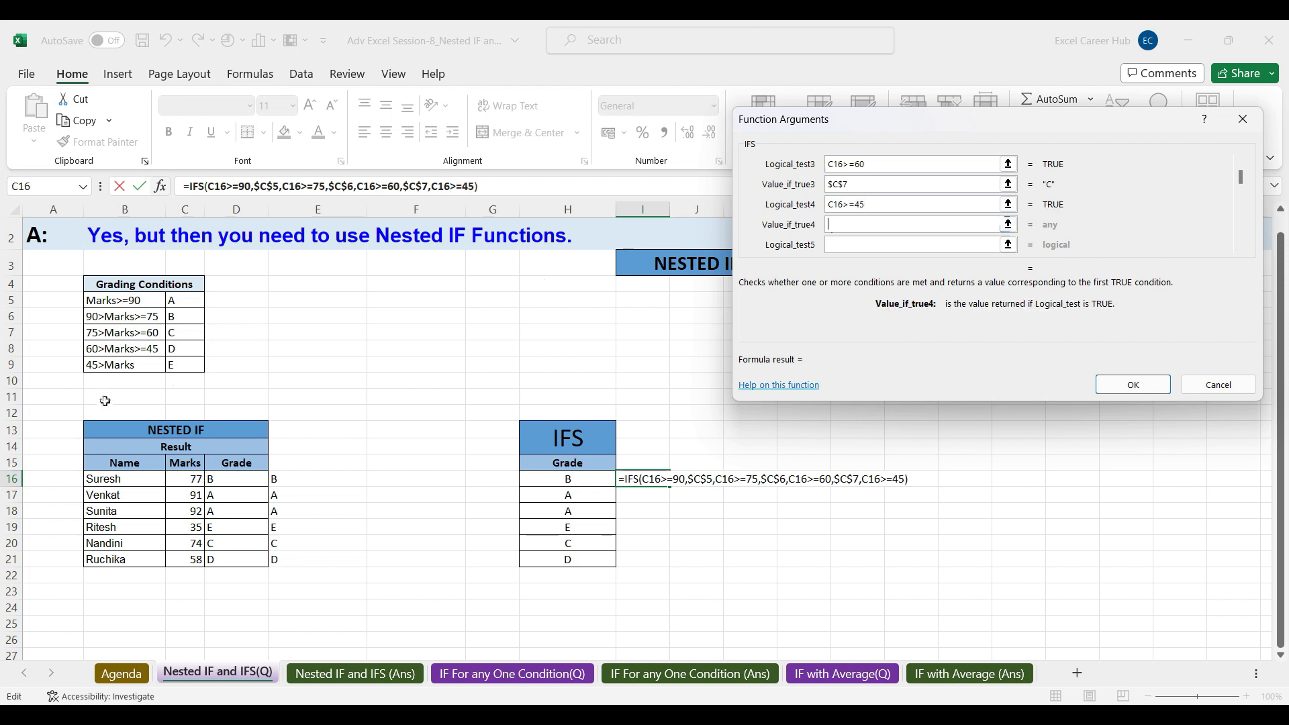
click(178, 349)
key(F4)
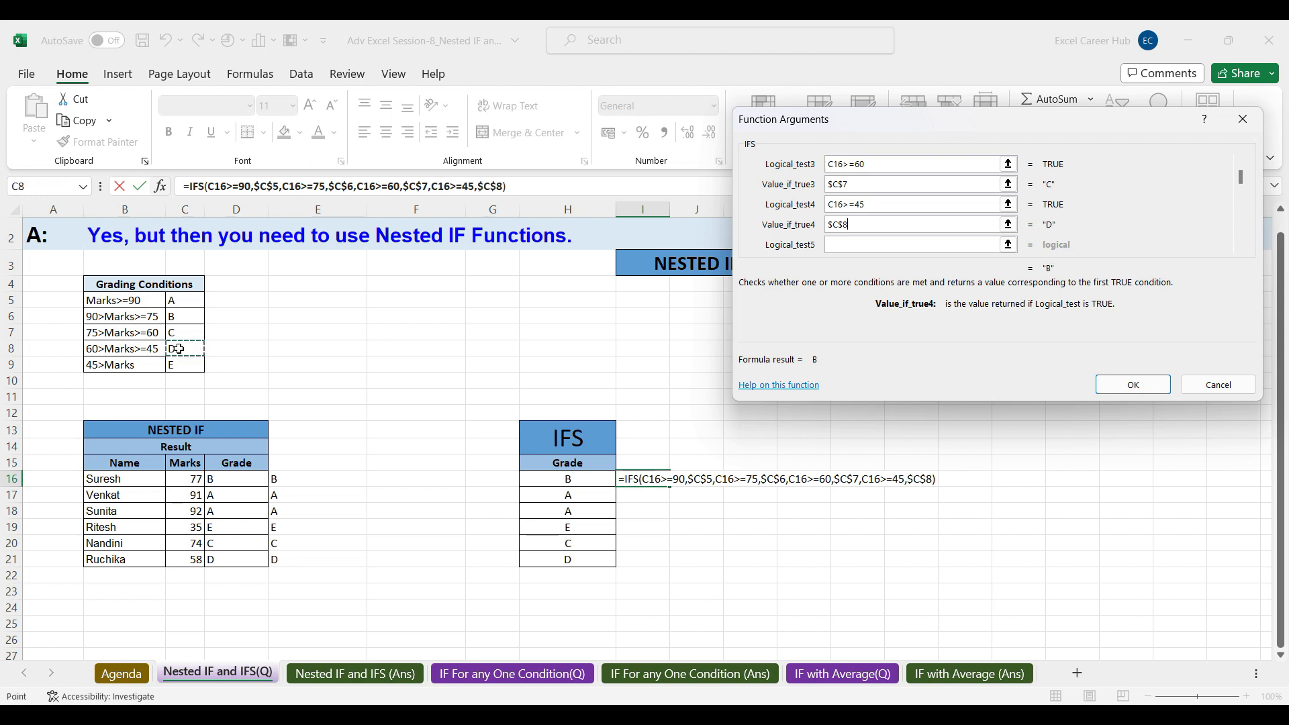
Step: Complete the IFS formula with C16<45 as the fifth test and $C$9 as its value, and fill it down through I21
click(903, 244)
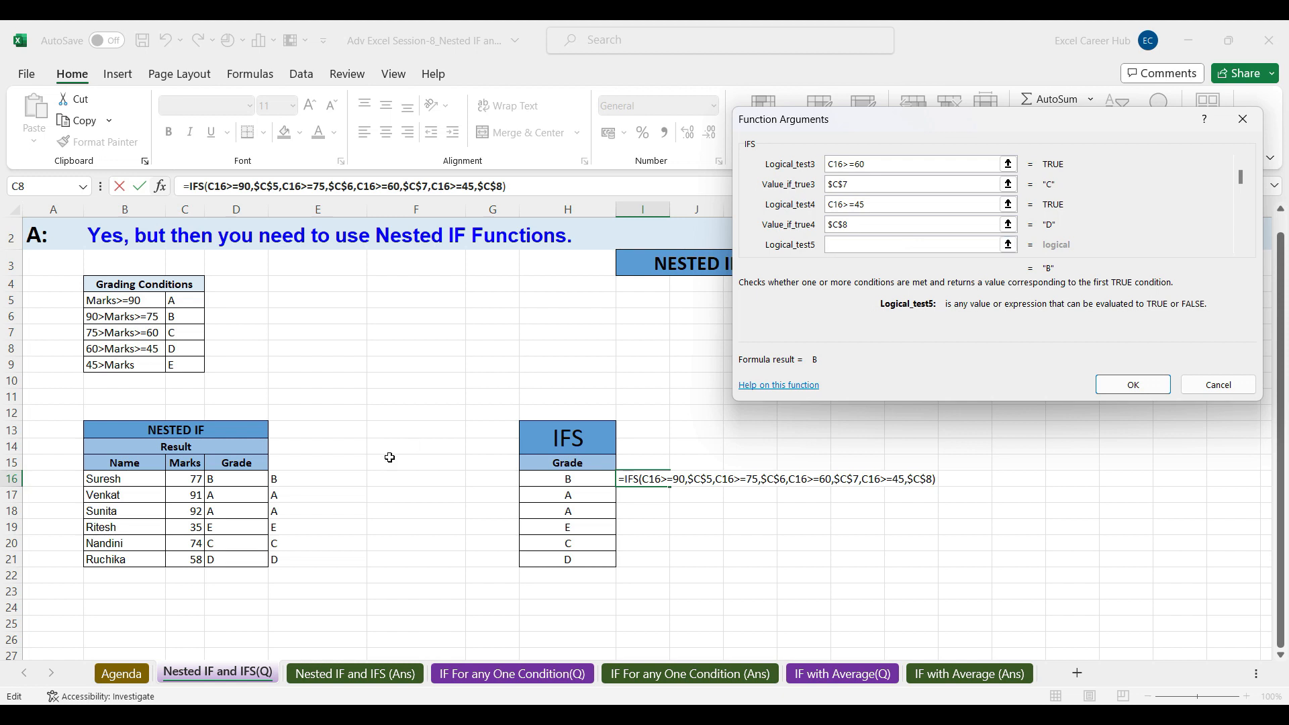
click(190, 477)
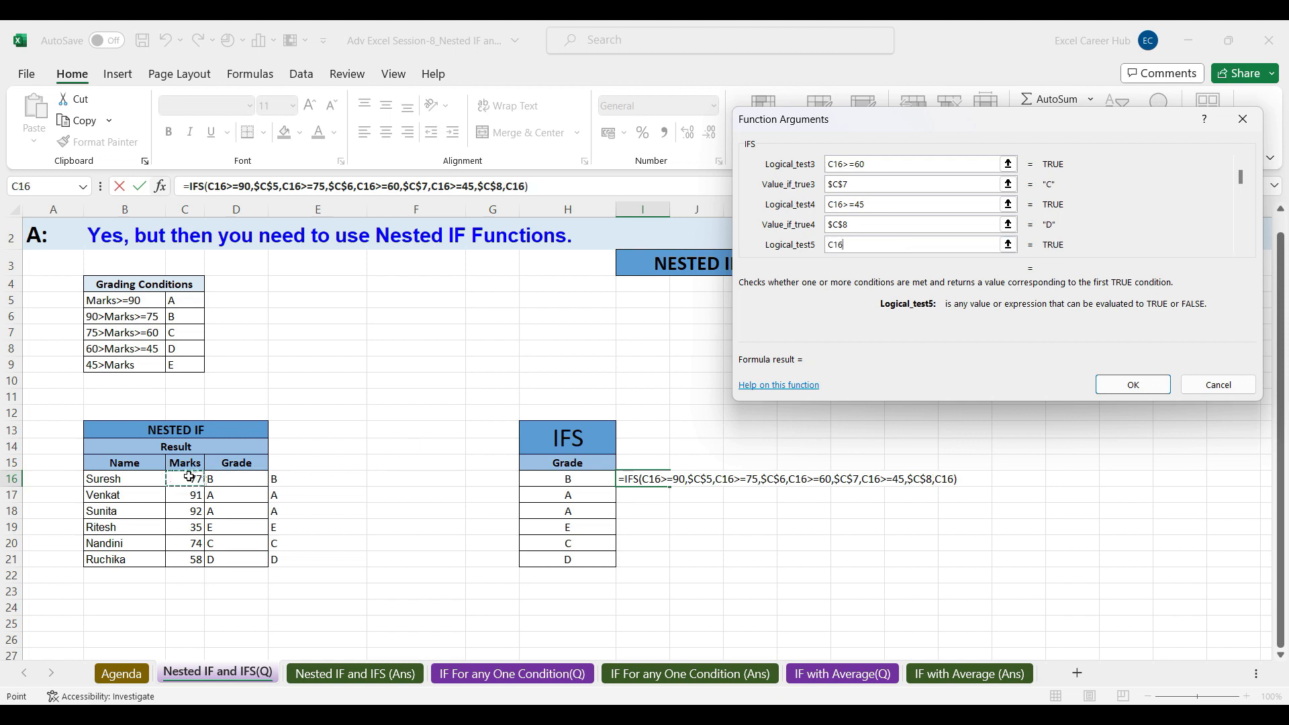
text(<45)
click(1240, 246)
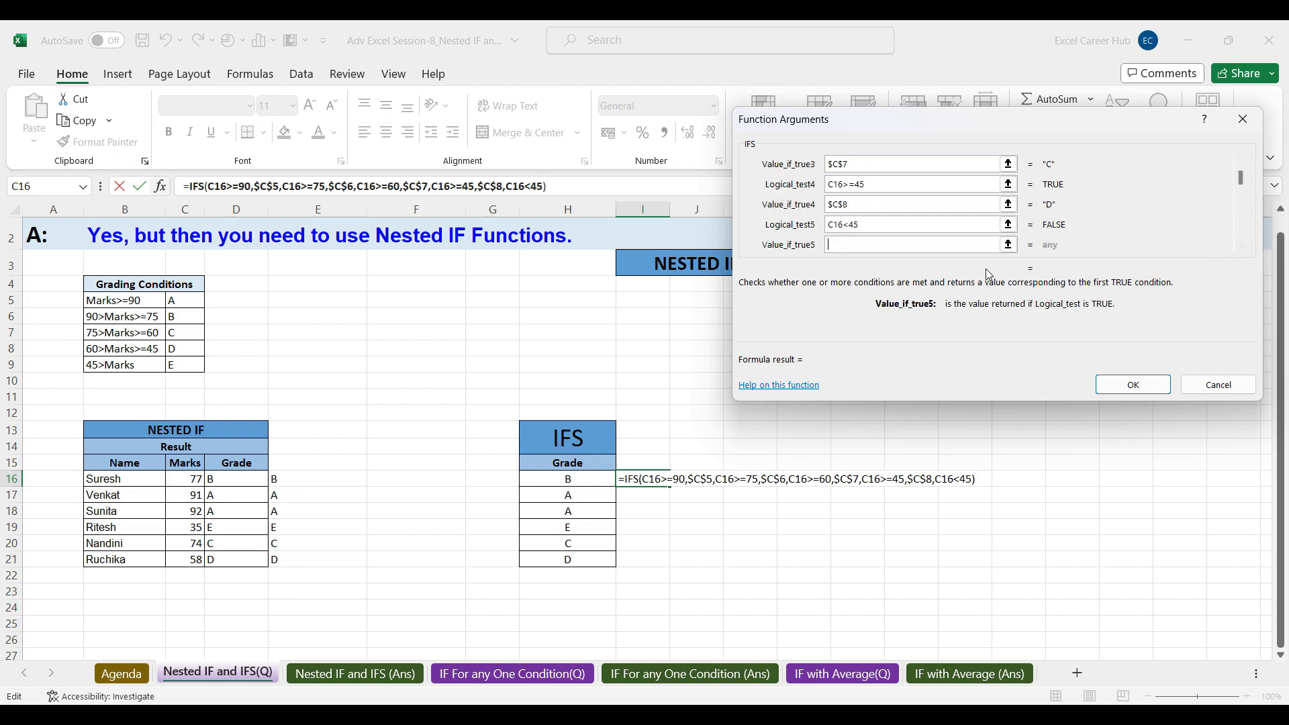
click(185, 366)
key(F4)
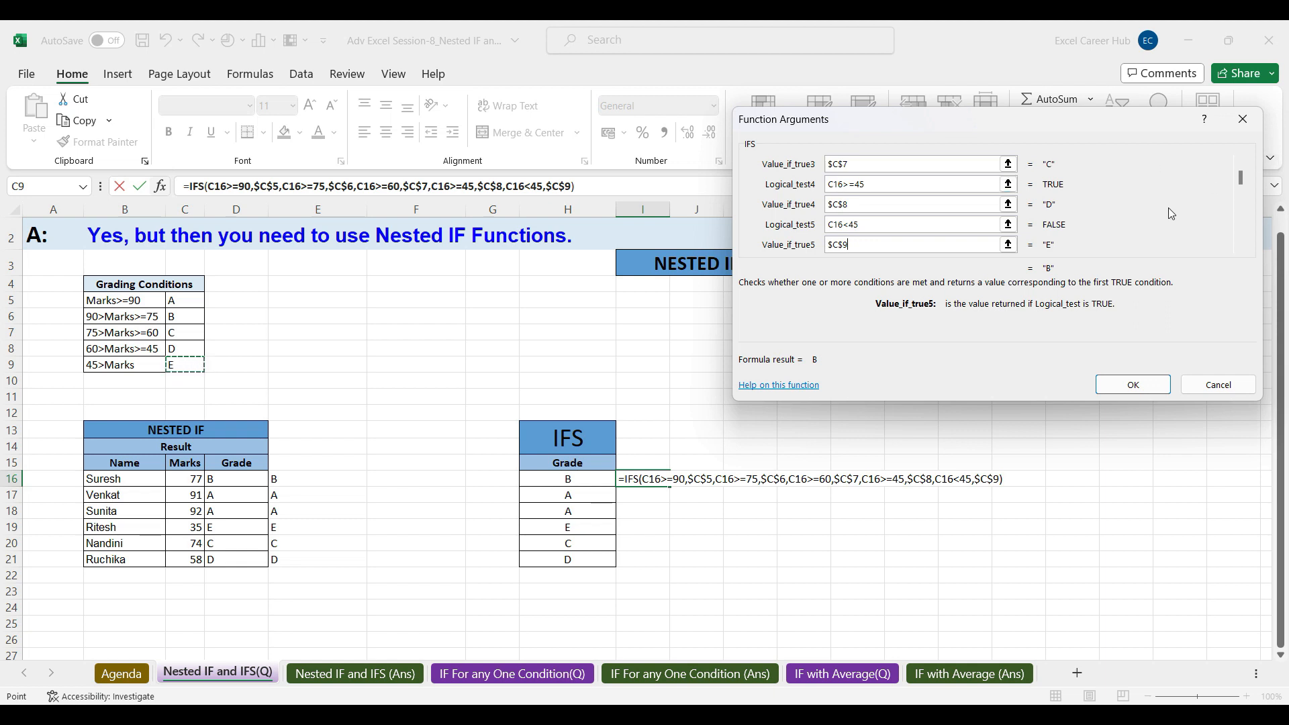
click(1134, 384)
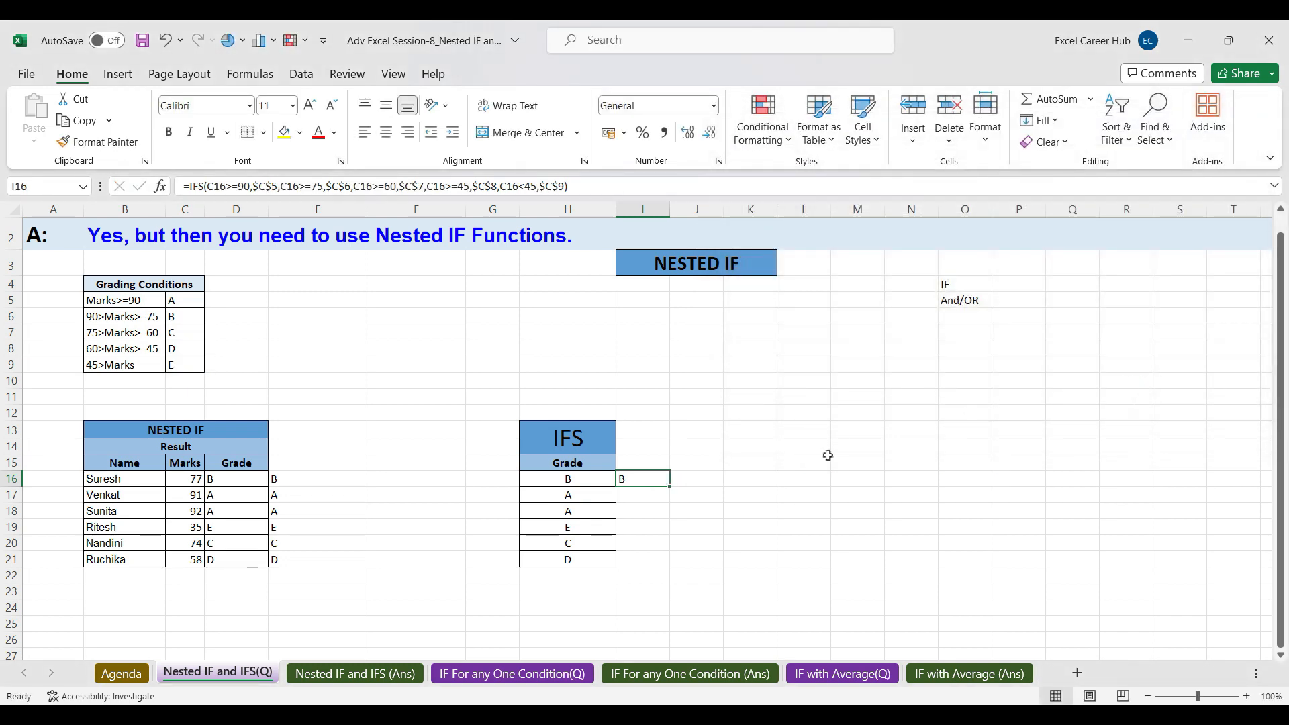
double_click(670, 485)
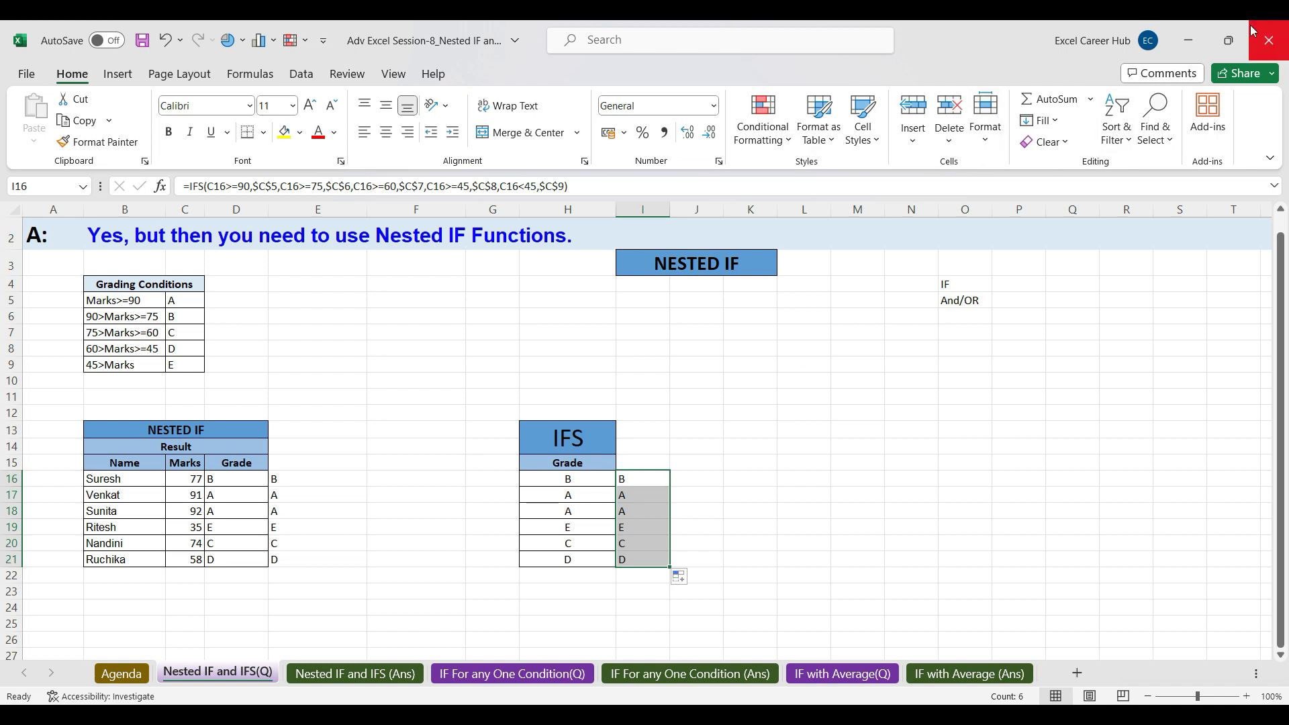
Step: Minimize the open workbooks and file window, dismiss the desktop advertisement, and switch to the Master Emp Productivity workbook
click(1185, 42)
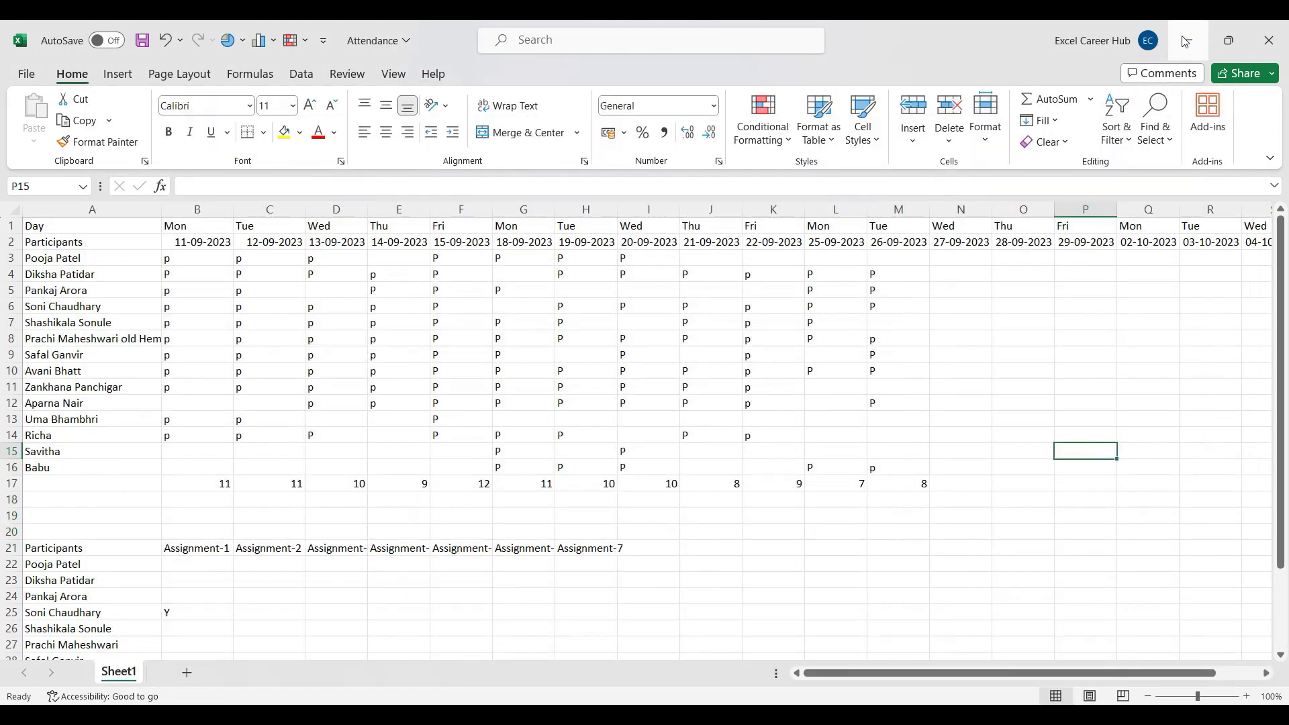
click(1185, 41)
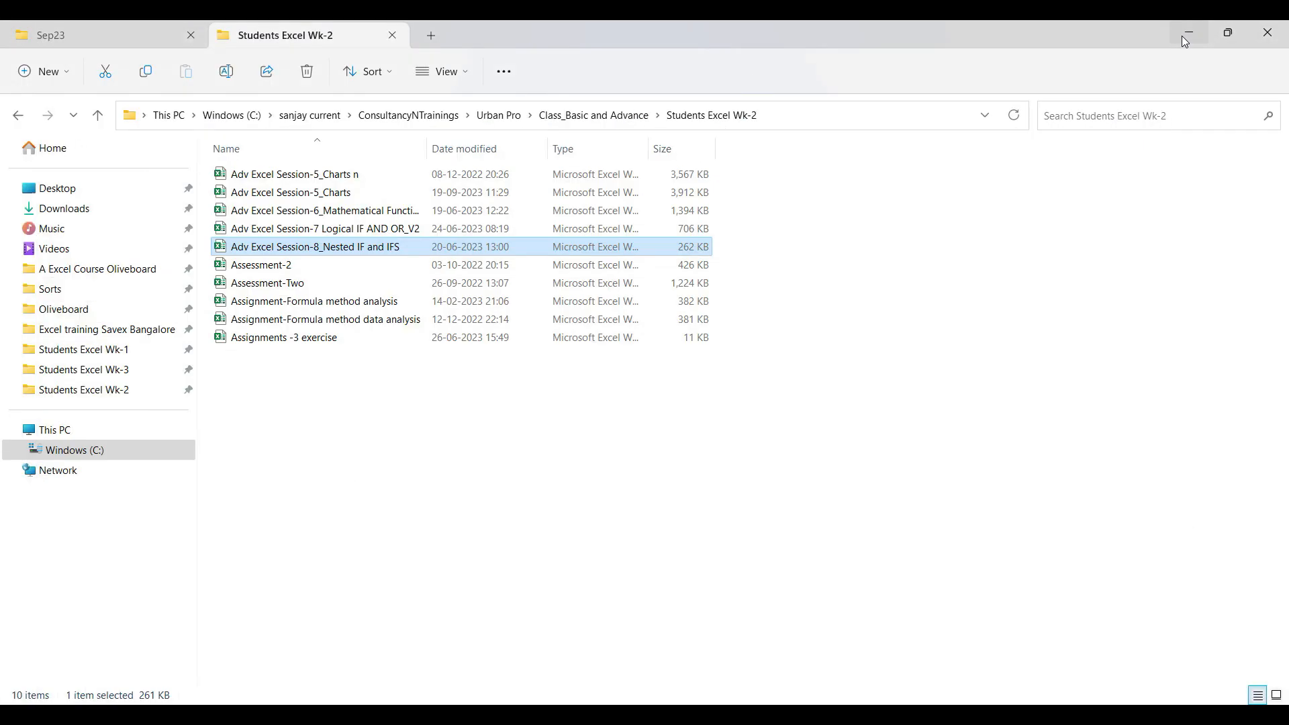
click(1185, 42)
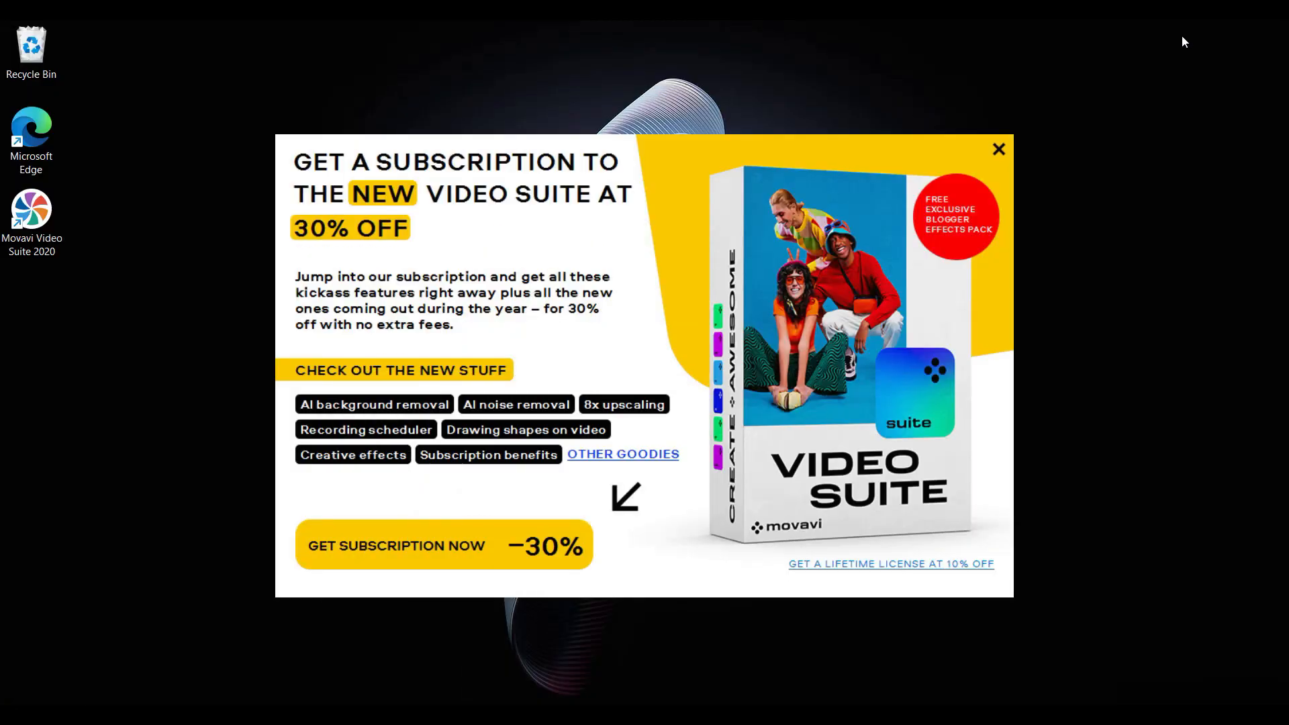
click(999, 151)
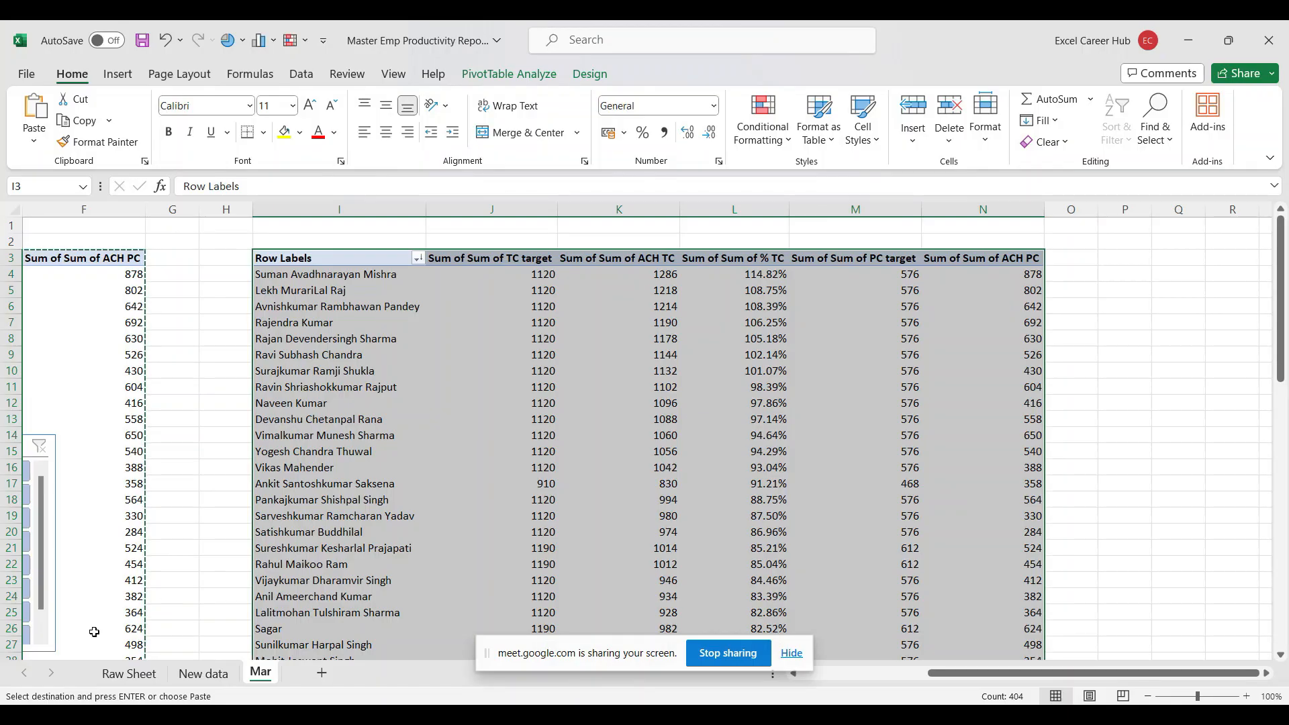
Step: View the Raw Sheet data, and display the full field list of the pivot table starting at I3 on the Mar sheet
click(131, 684)
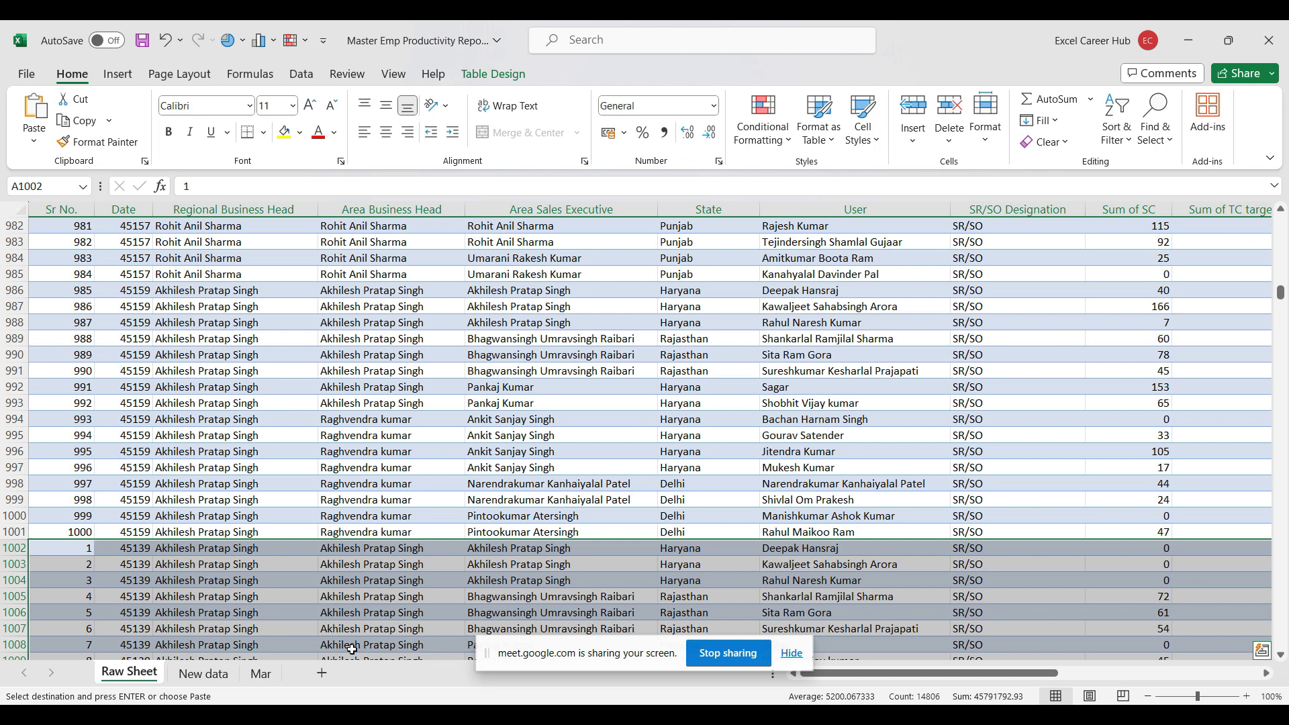
click(251, 673)
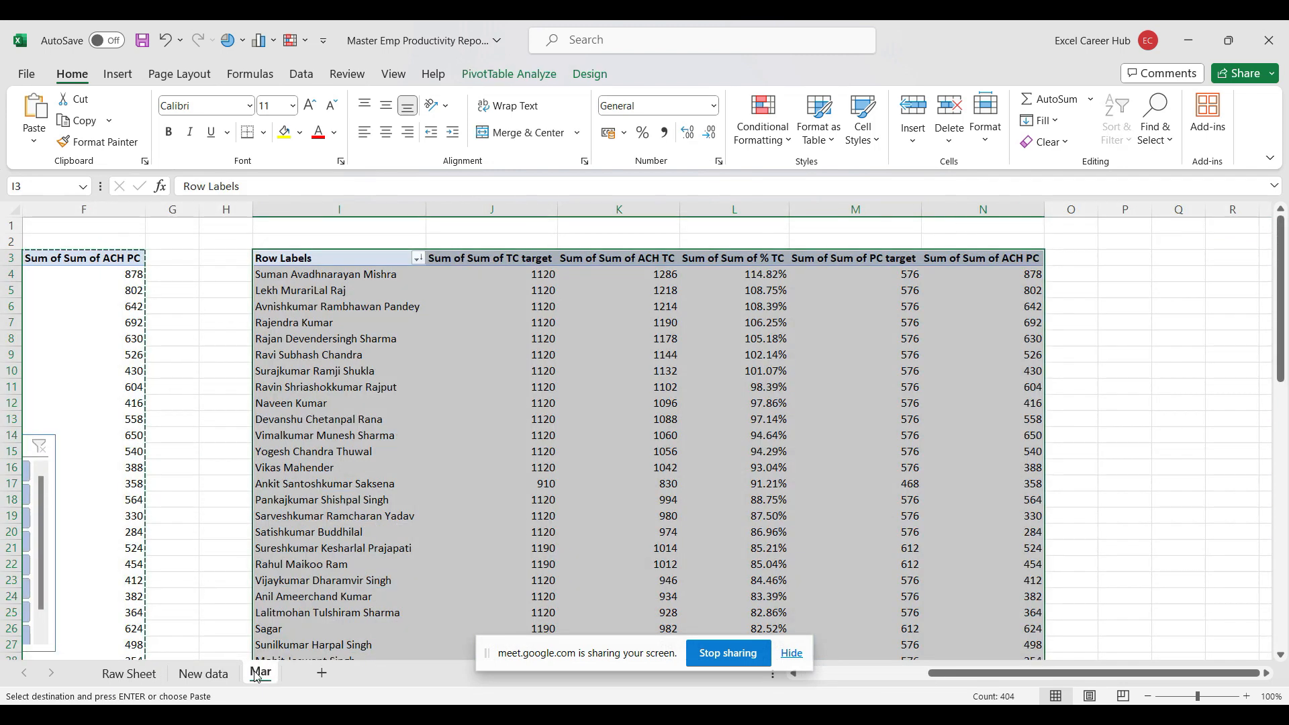
click(474, 277)
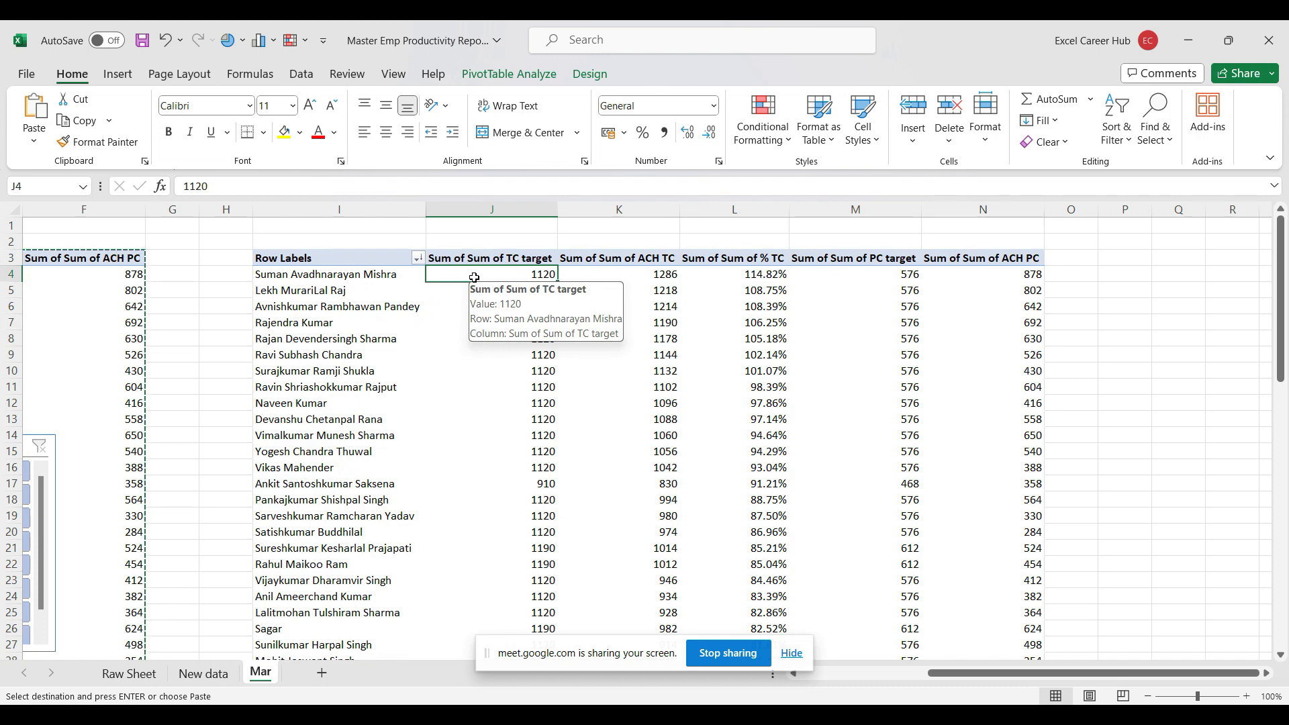
click(514, 74)
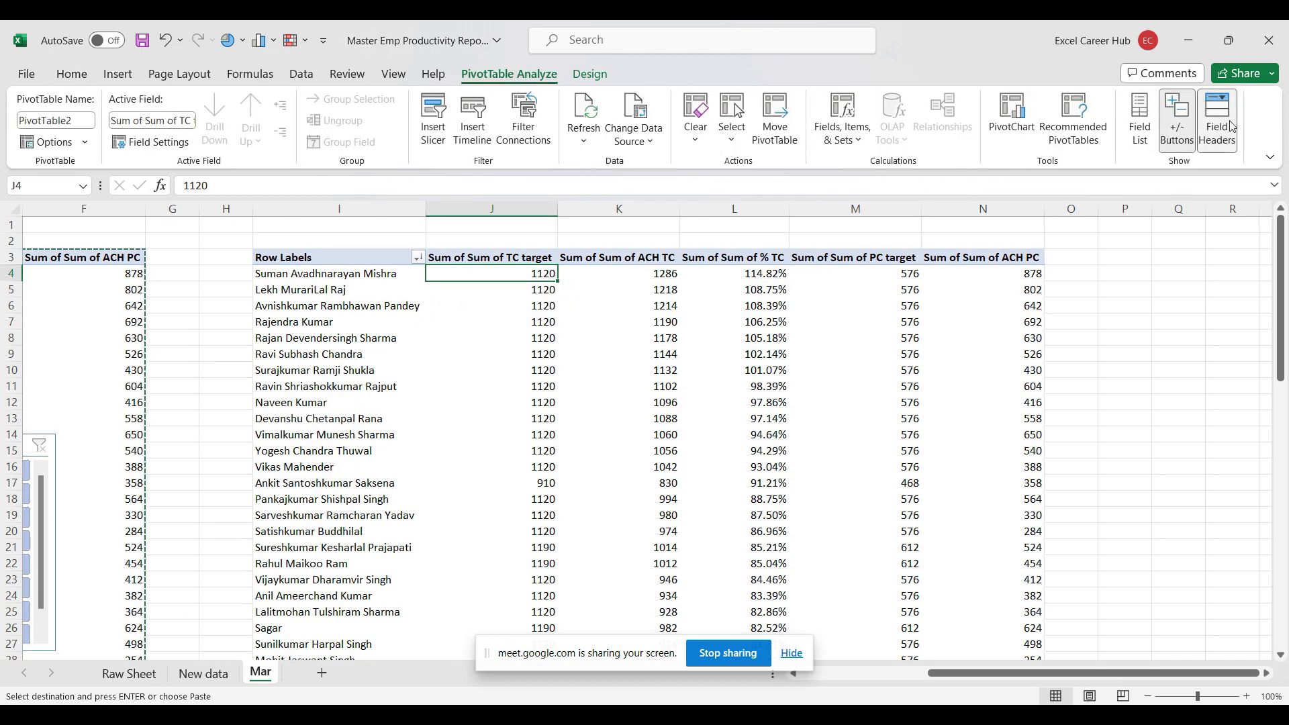
click(1140, 121)
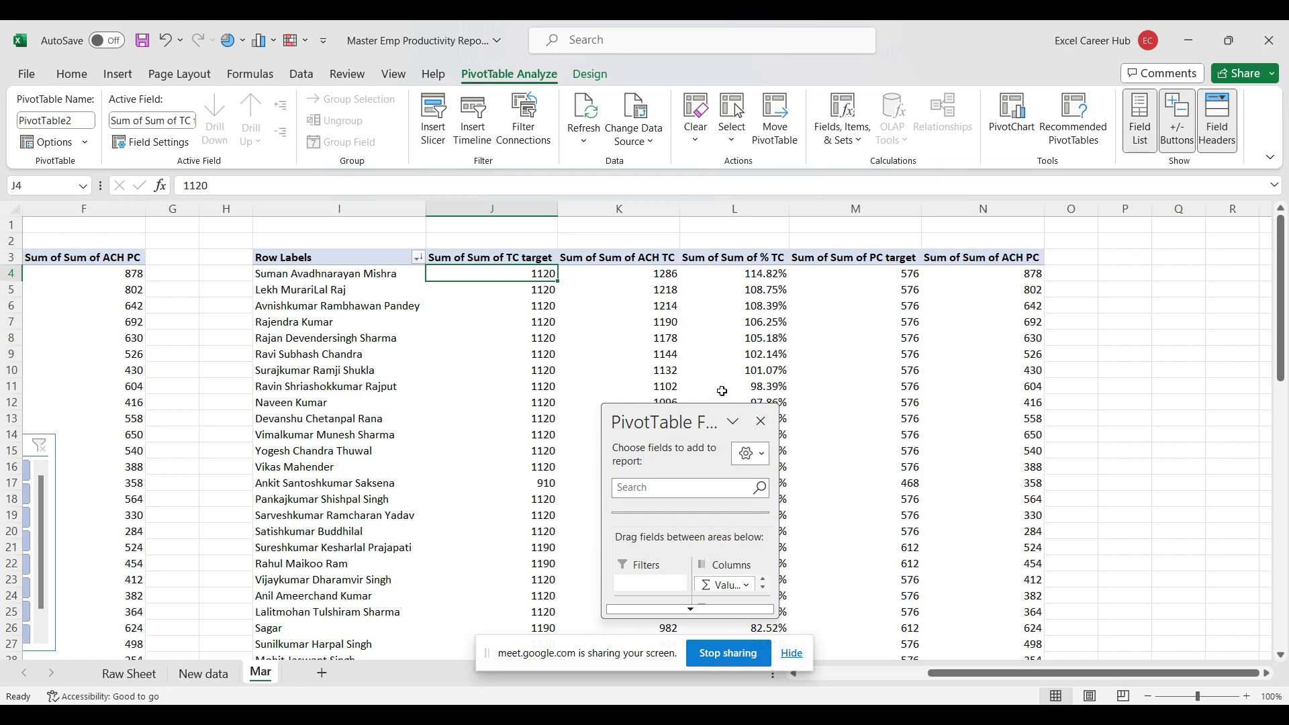
drag(691, 407, 699, 48)
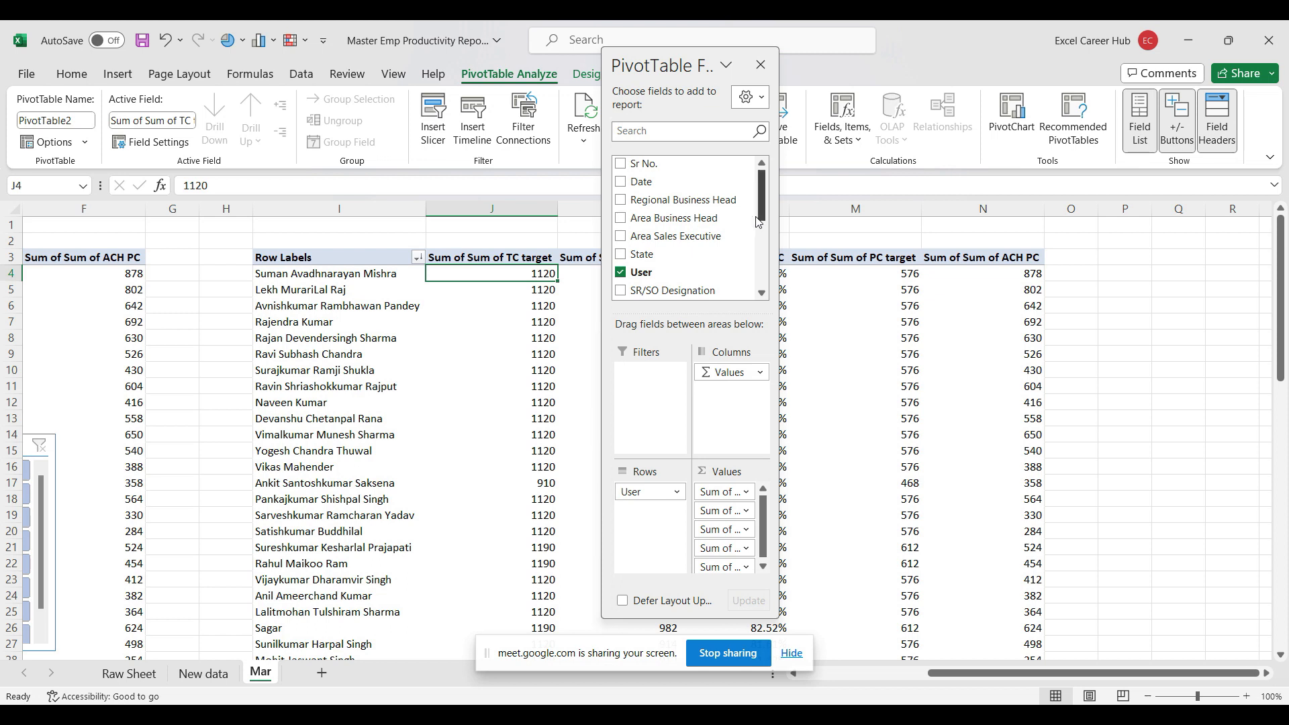
Step: Remove the Sum of % TC field from the pivot table starting at I3 on the Mar sheet
drag(763, 220, 773, 304)
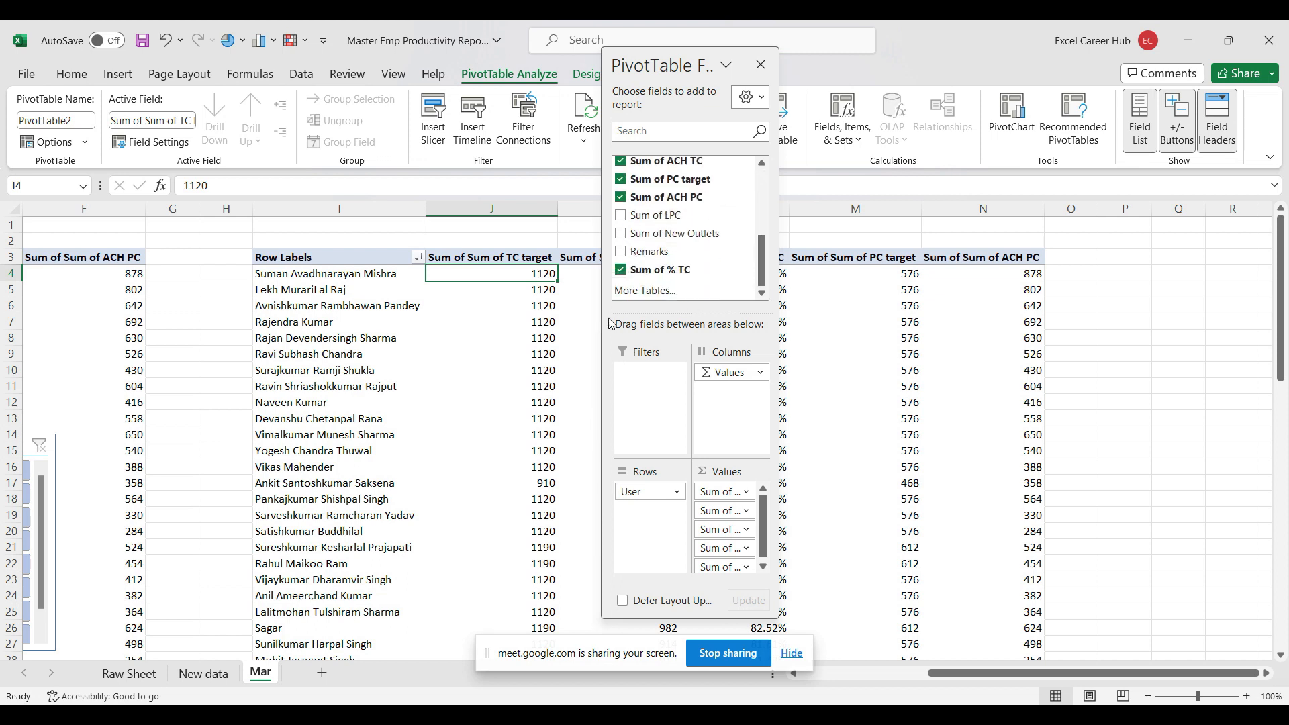
click(621, 271)
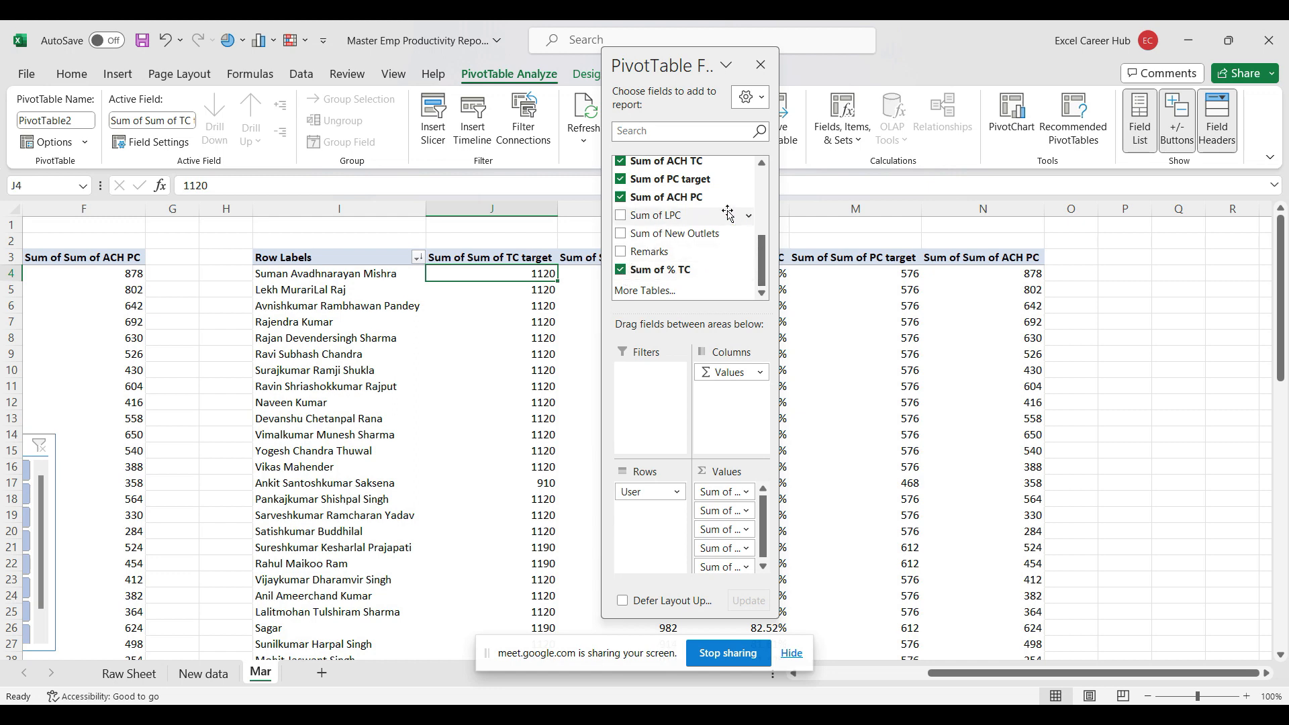
click(620, 270)
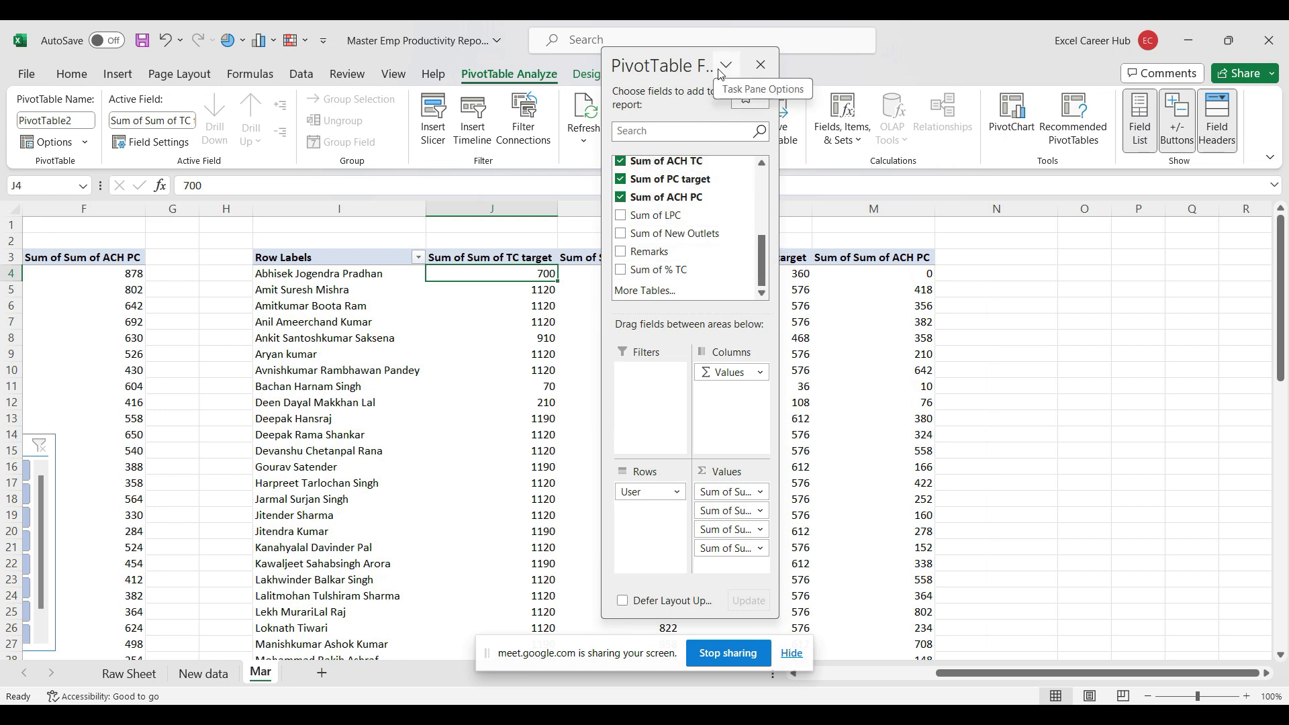
Step: Move the field list clear of the pivot table, add the Date field to its columns, and close the field list
drag(674, 64, 1038, 81)
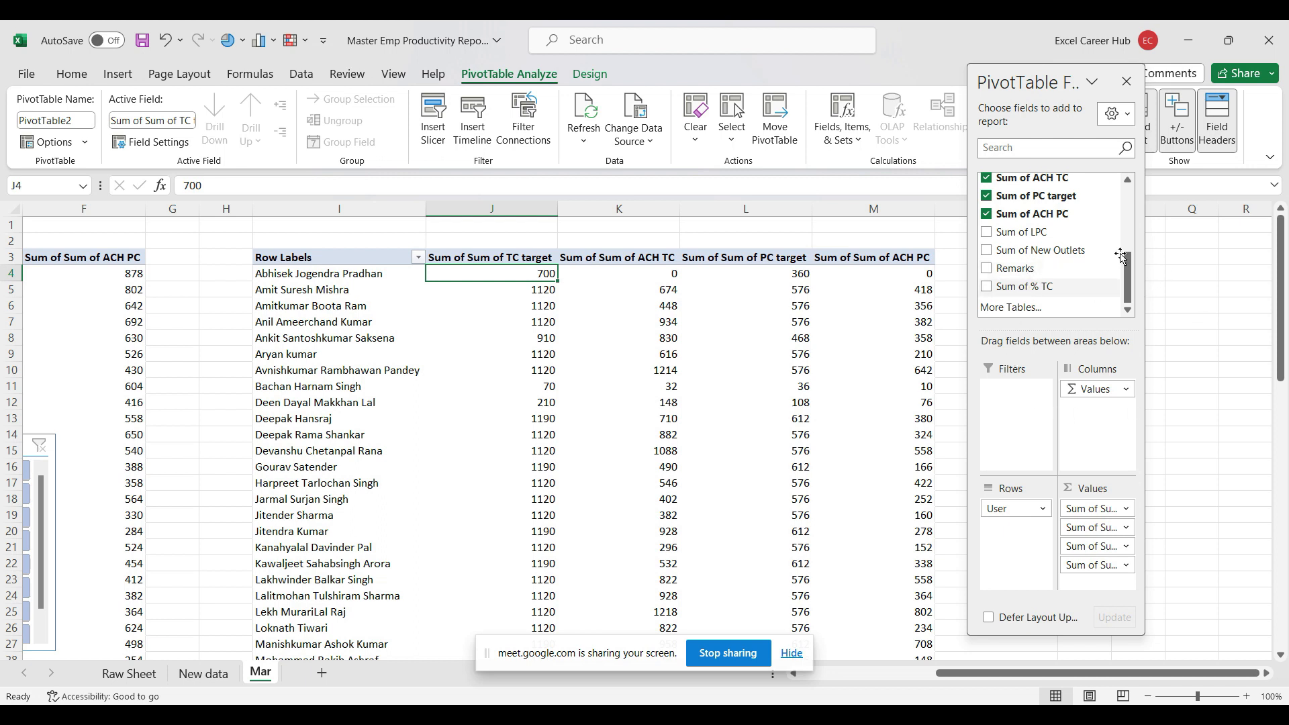
drag(1130, 286, 1141, 168)
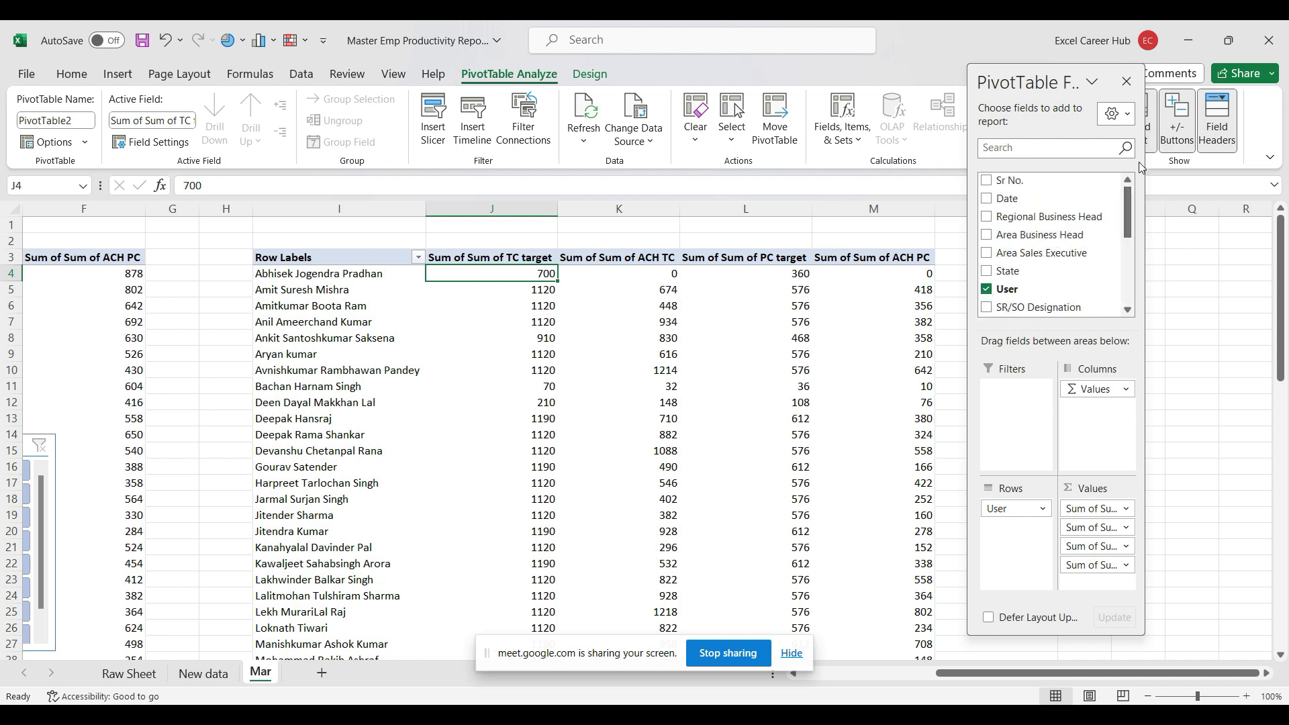
drag(999, 200, 1105, 407)
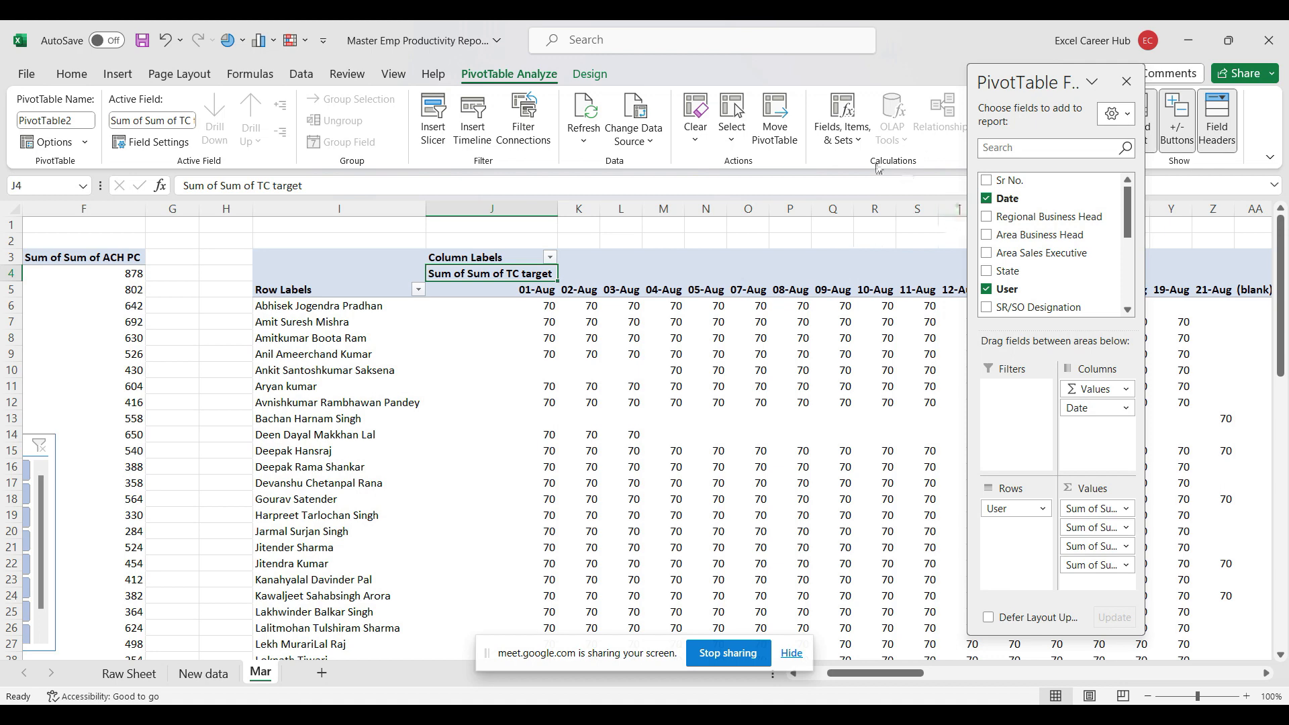
click(1126, 84)
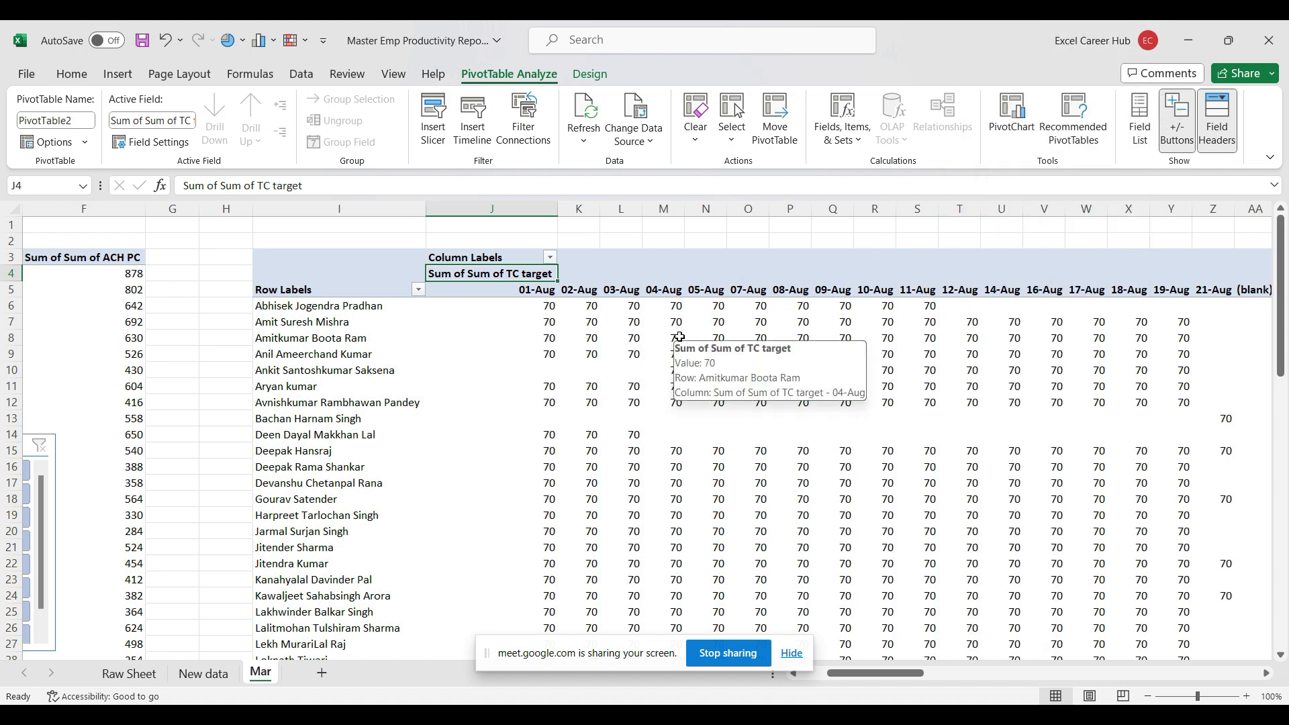
mouse_move(856, 680)
mouse_down()
mouse_move(1013, 670)
mouse_move(754, 691)
mouse_move(873, 681)
mouse_move(857, 682)
mouse_up()
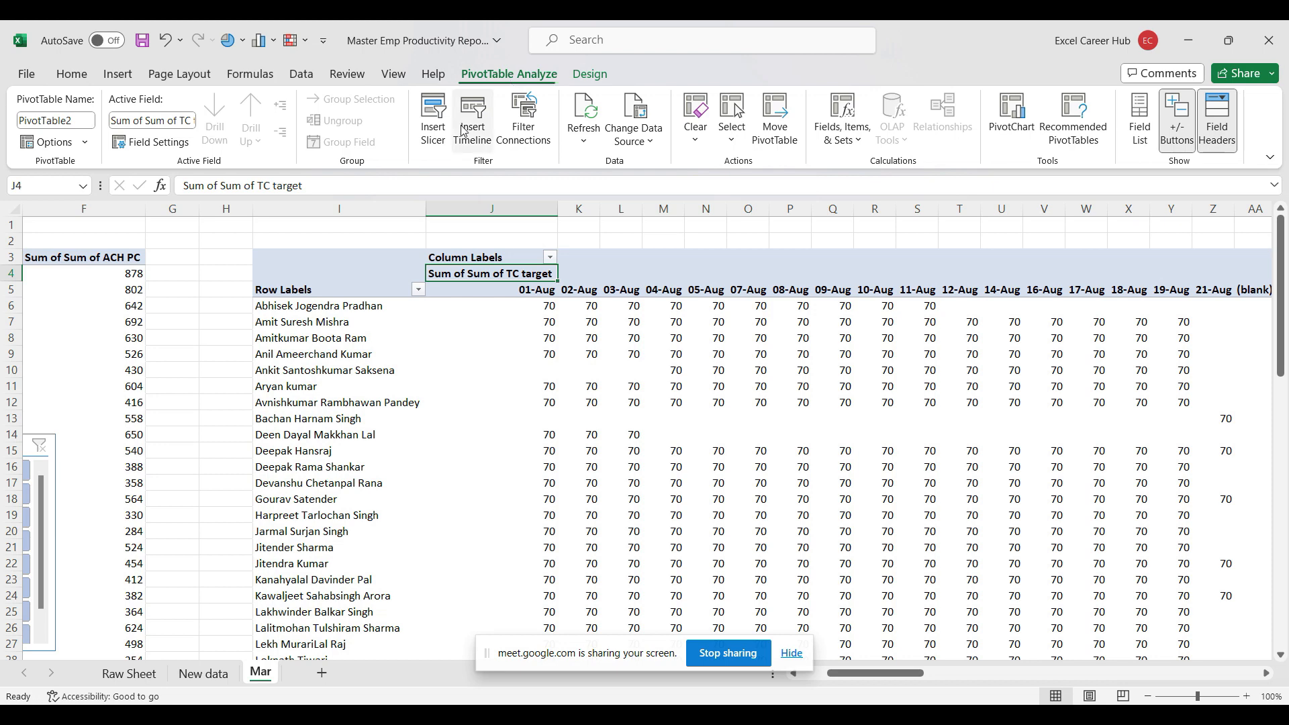
Step: Insert a User slicer for the pivot table and filter it to the first listed user
click(433, 124)
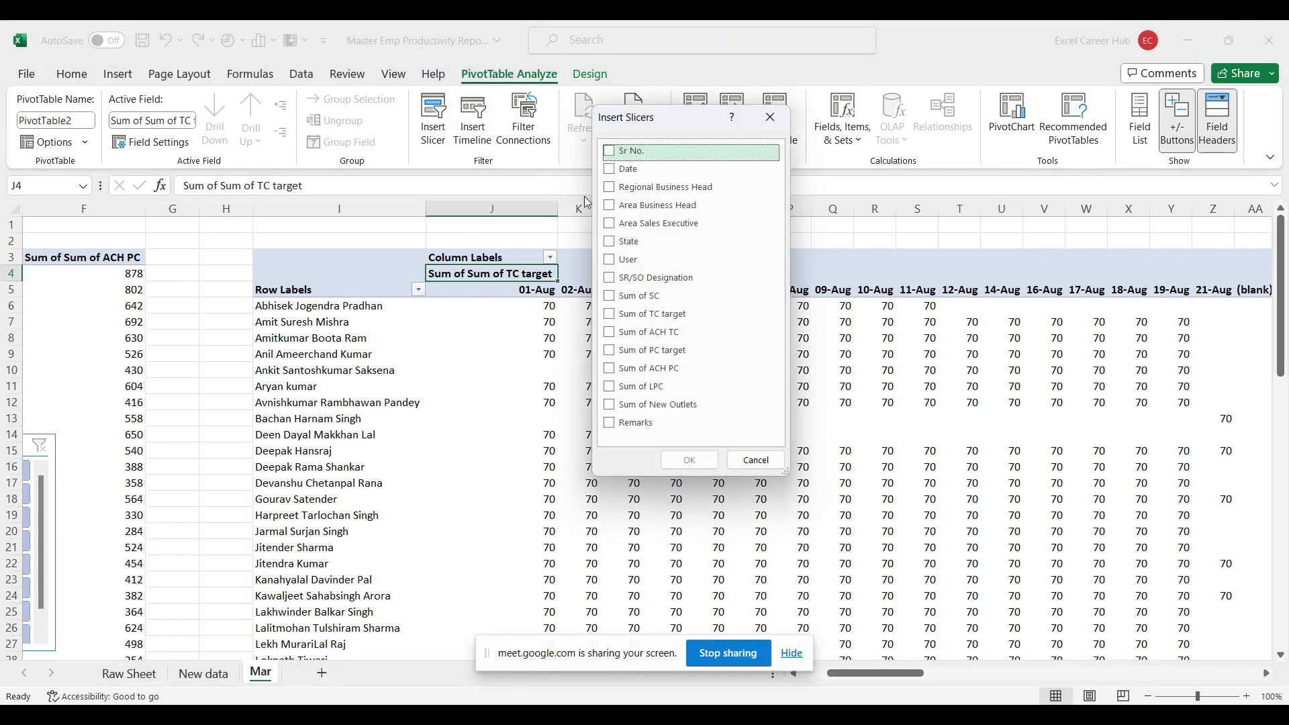
click(611, 260)
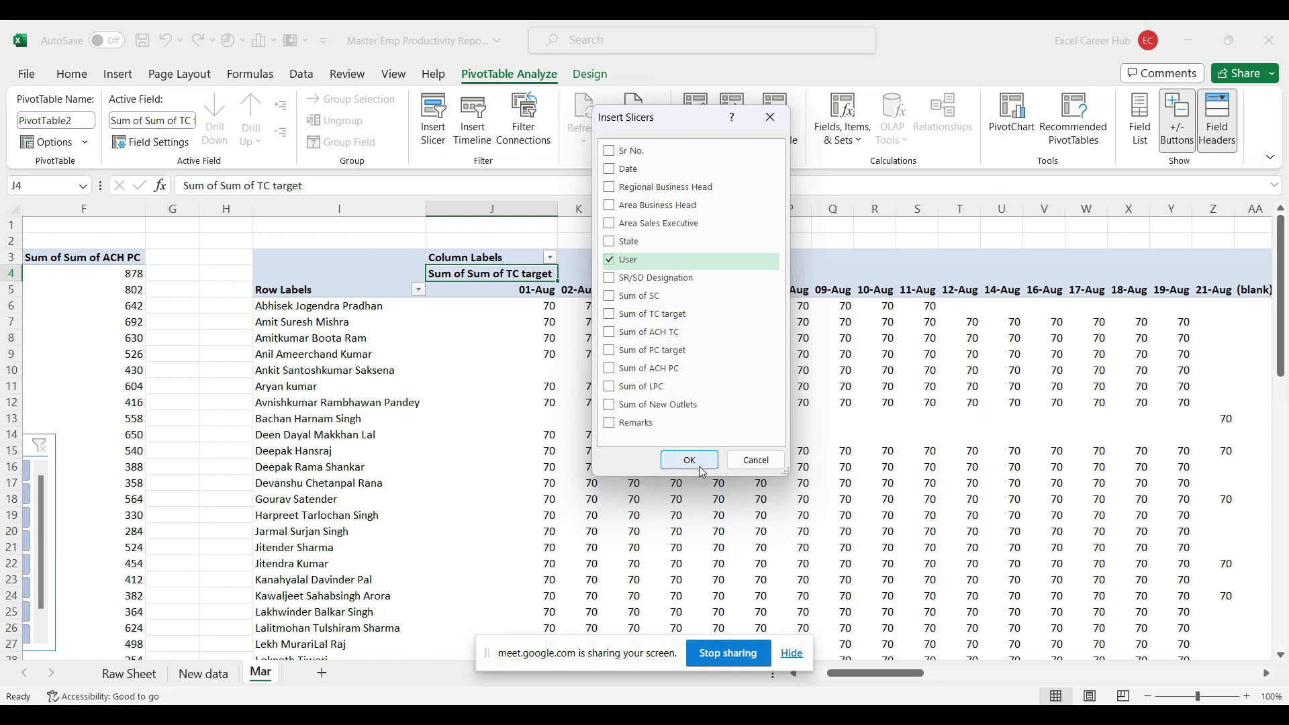
click(699, 468)
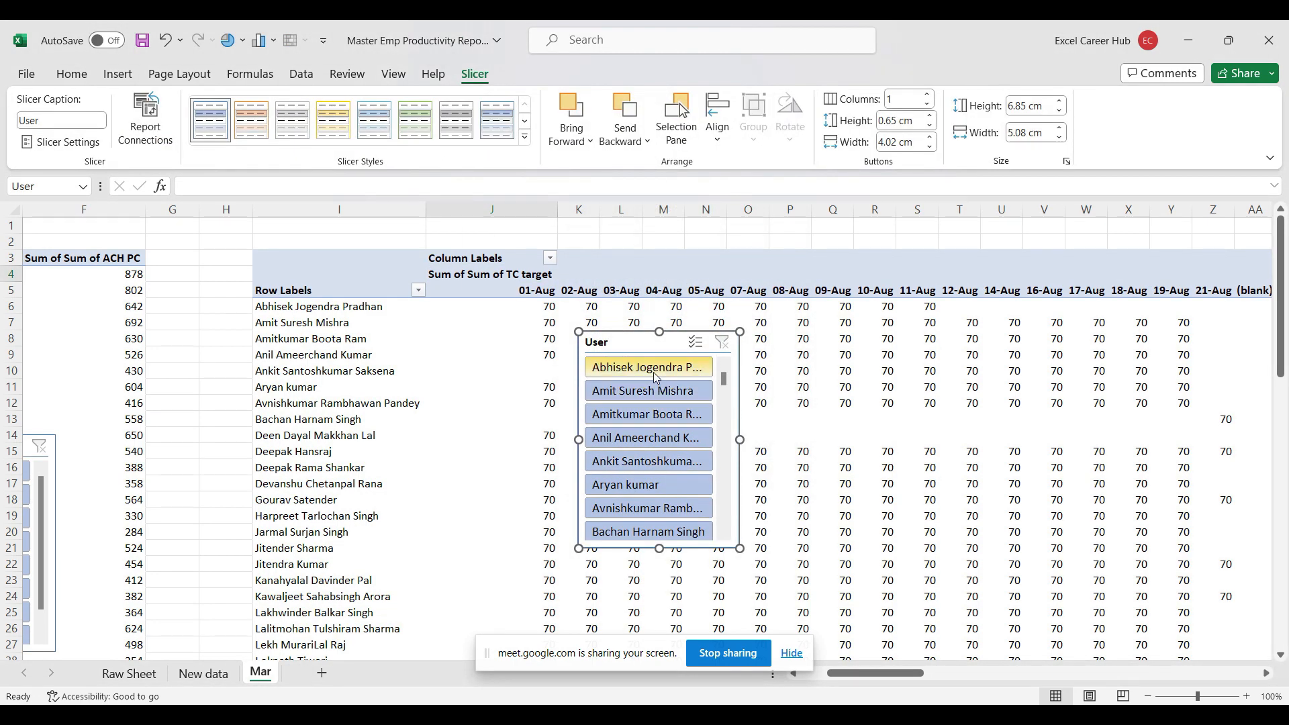
click(654, 372)
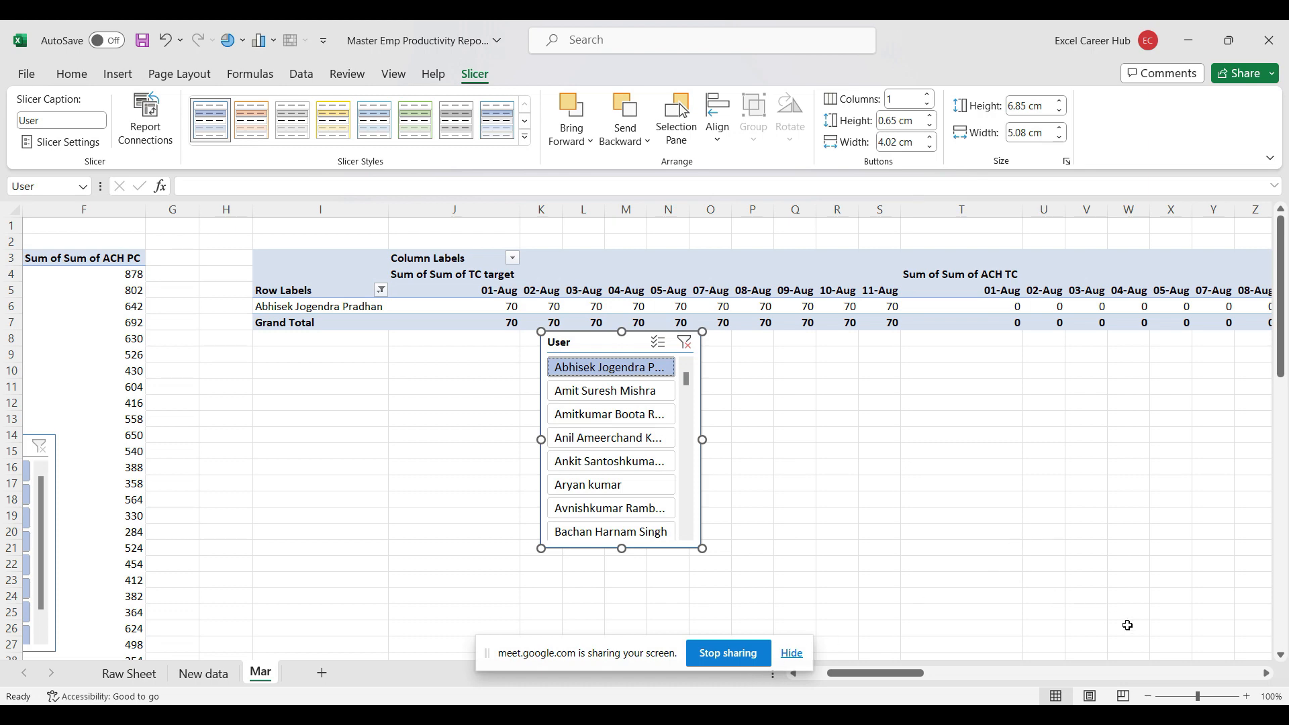
drag(876, 674, 1002, 678)
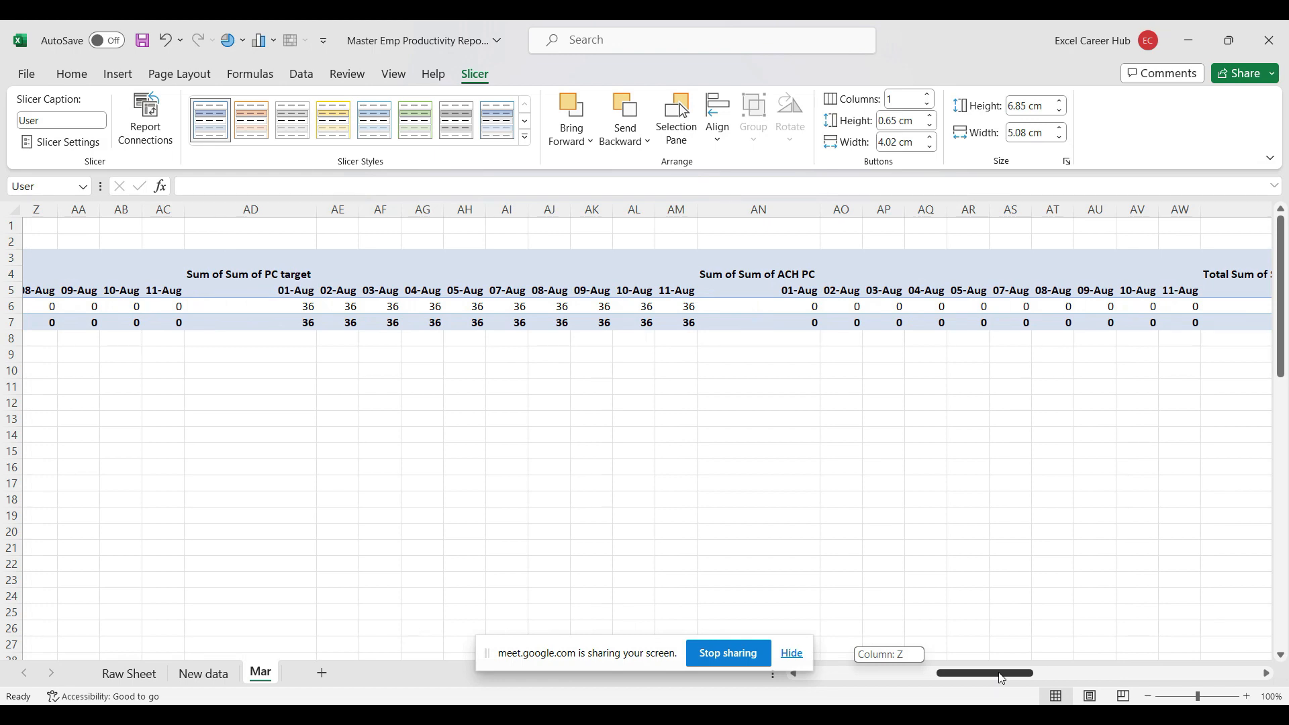
drag(1002, 679, 887, 677)
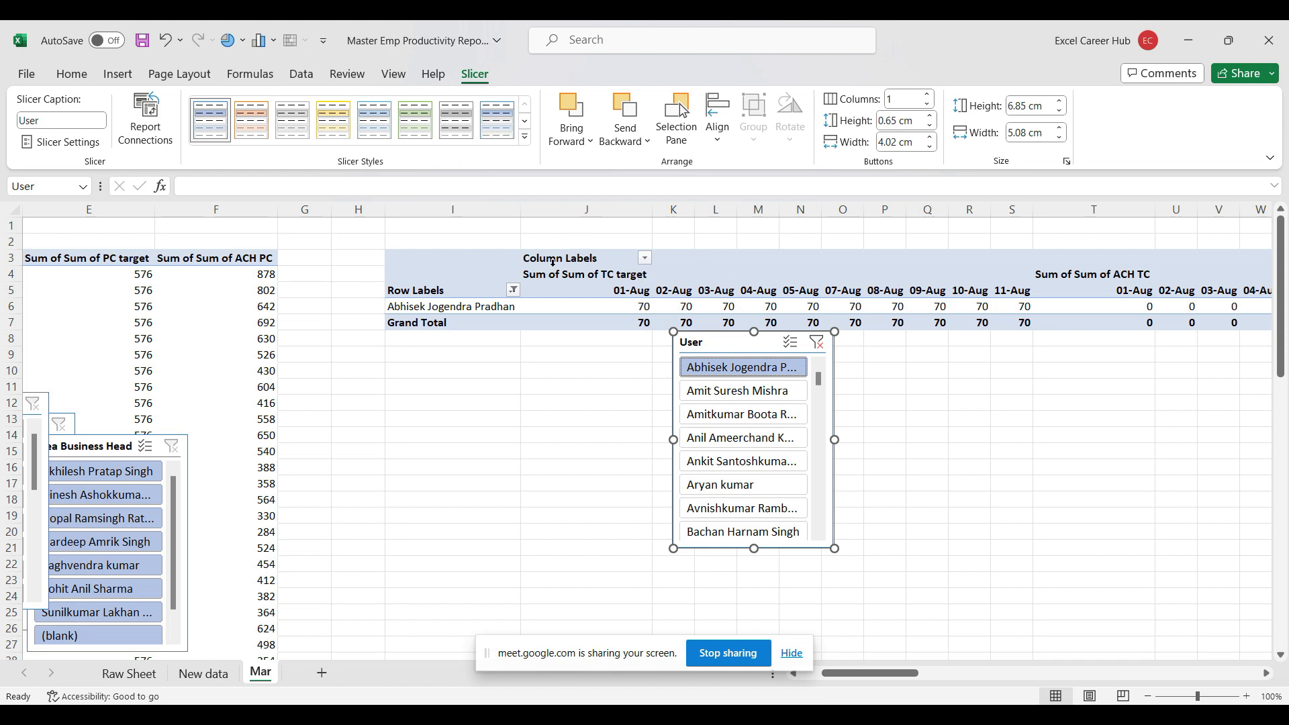
Step: Reopen and widen the pivot table's field list, and remove Sum of TC target and Sum of ACH TC from its values
click(677, 266)
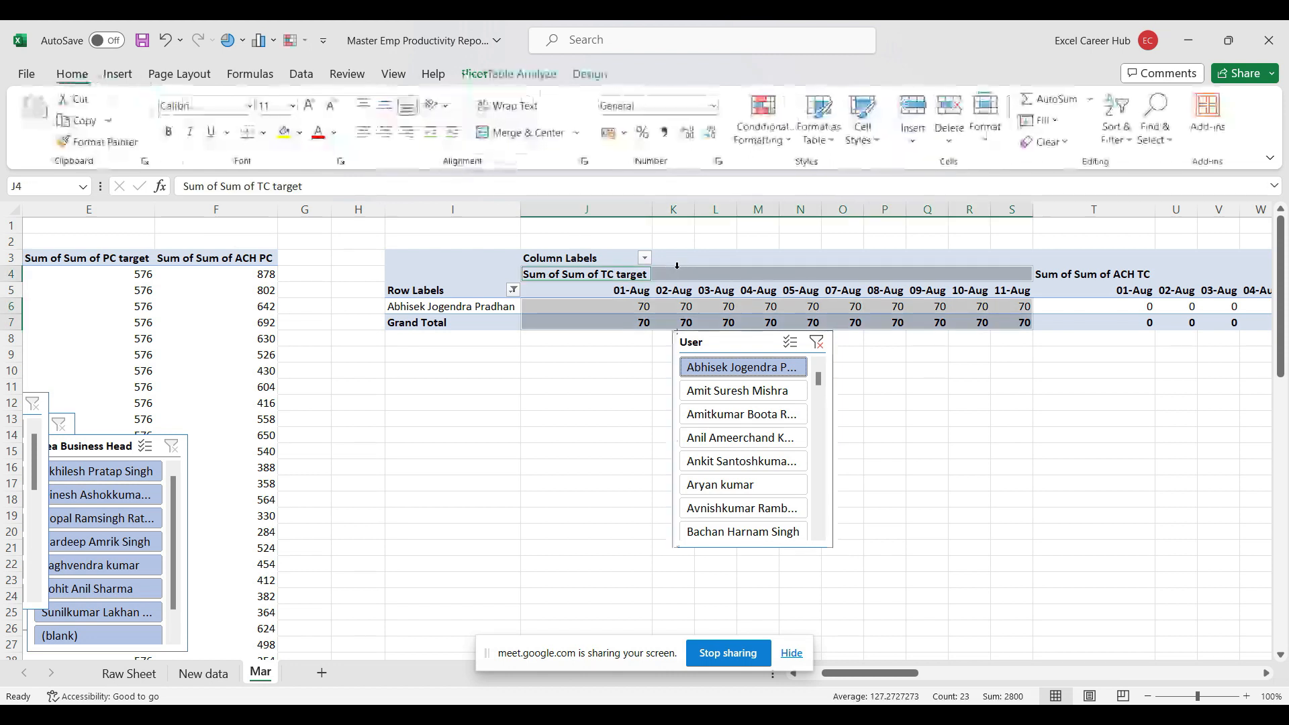
click(707, 253)
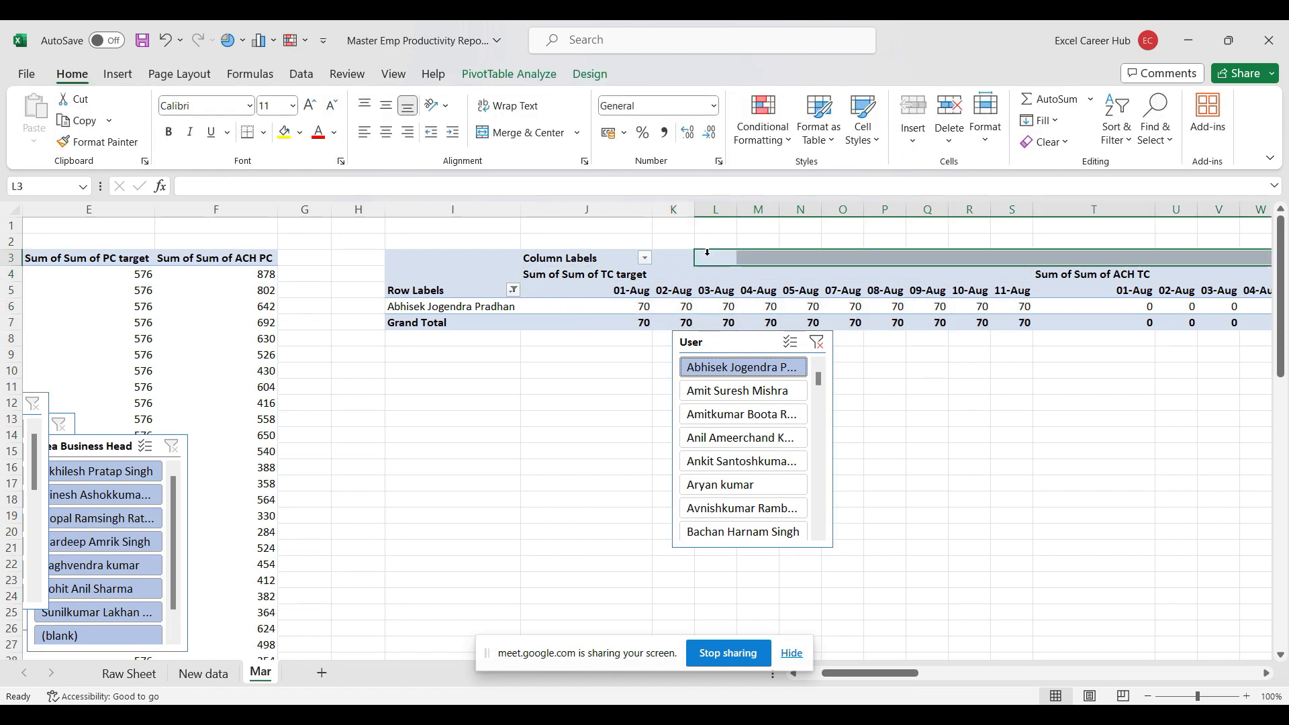
click(492, 257)
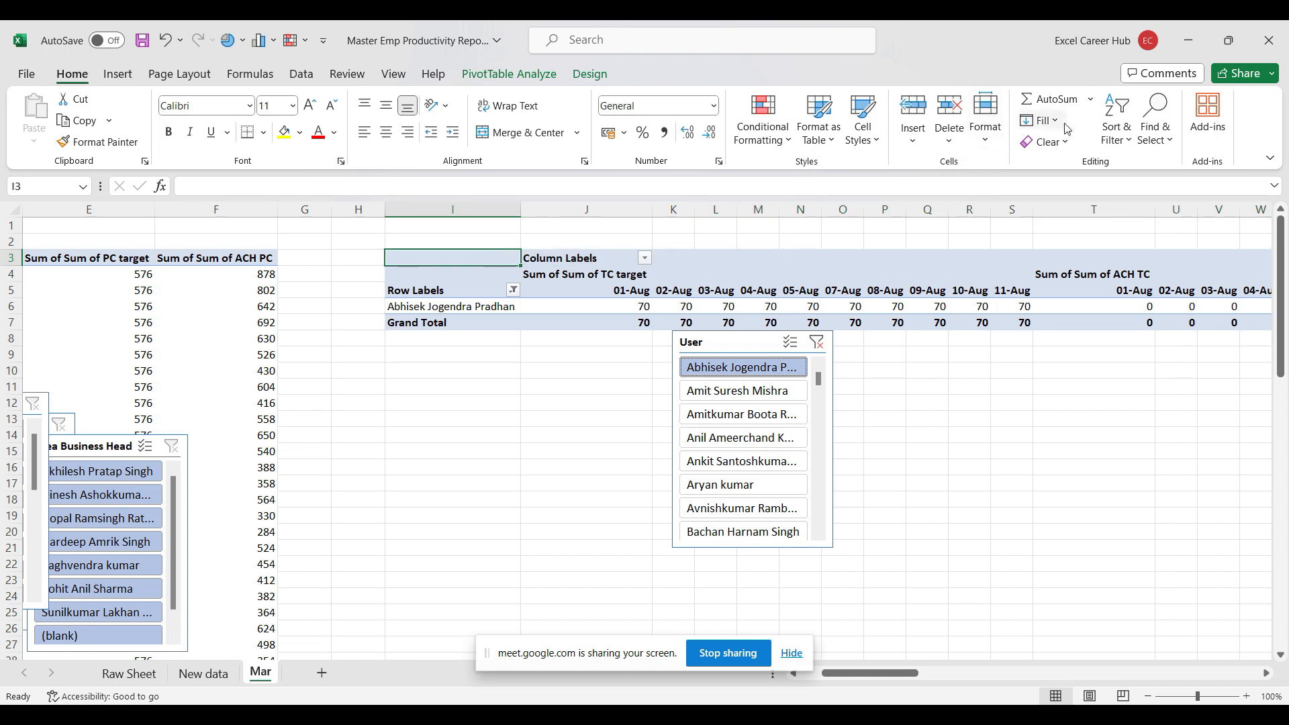
click(508, 75)
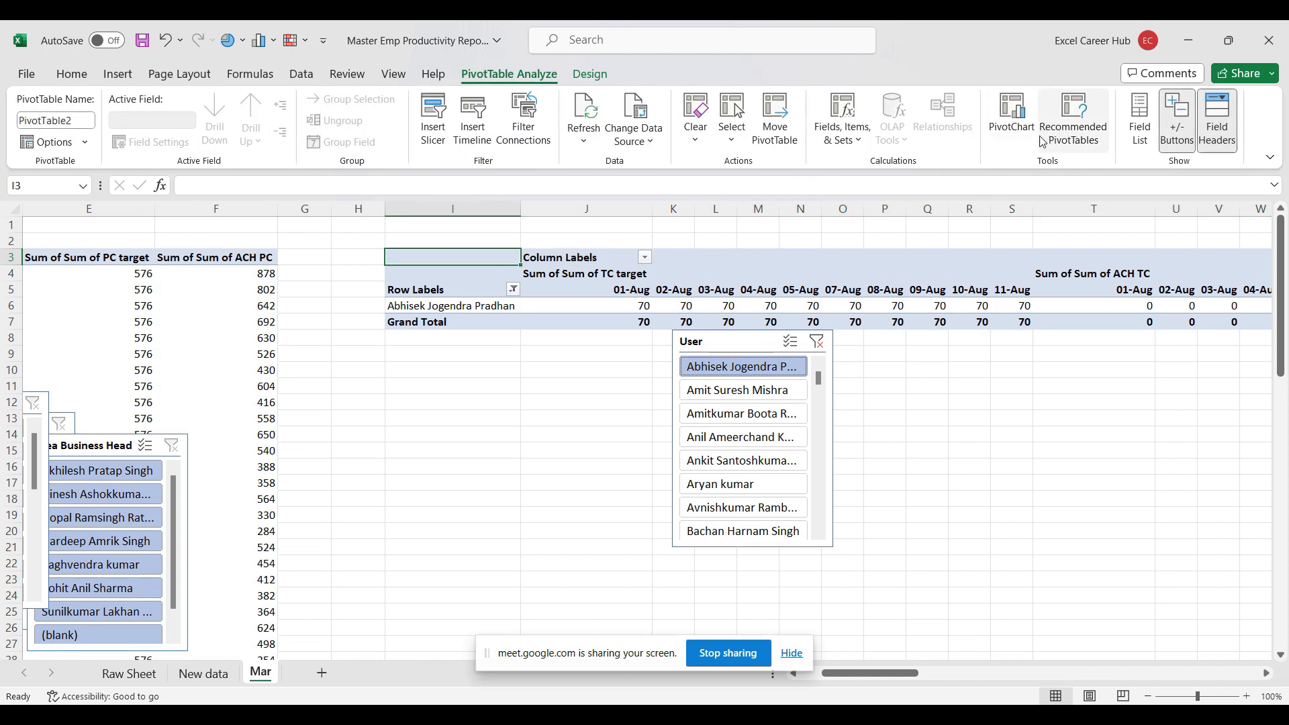
click(1140, 128)
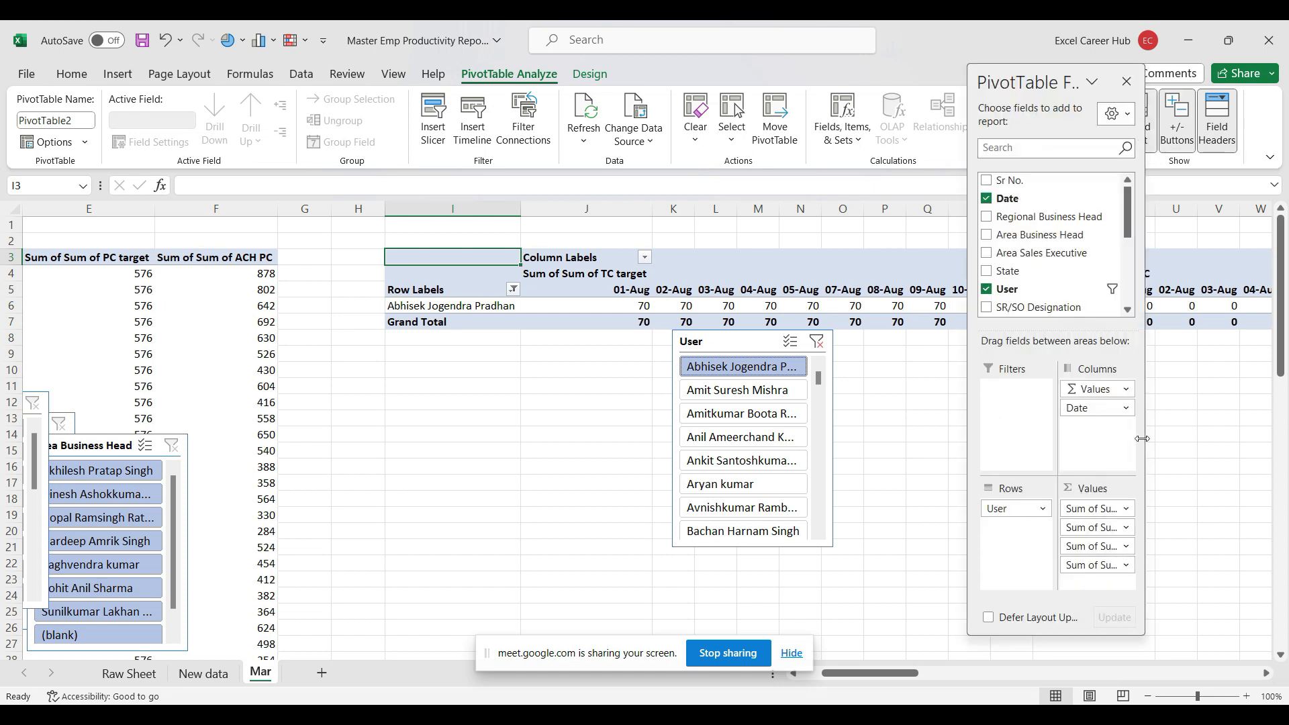
drag(1141, 439, 1279, 440)
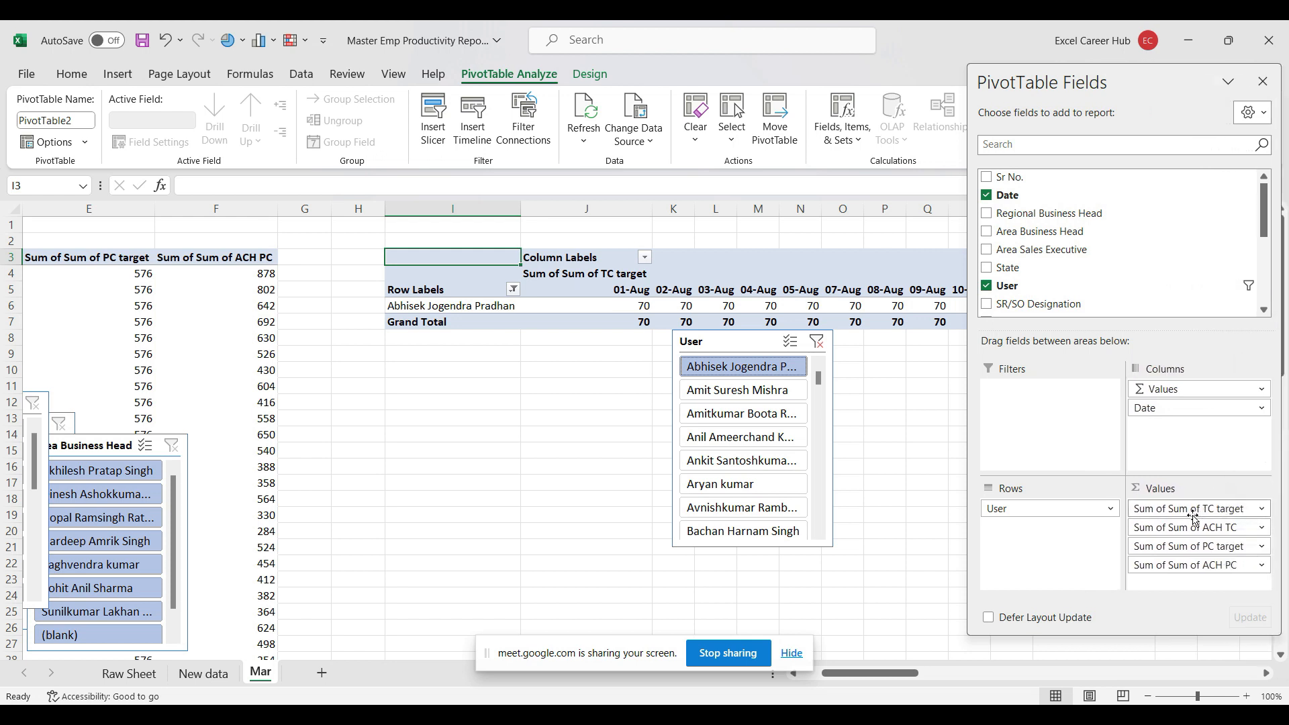
drag(1195, 515, 1144, 205)
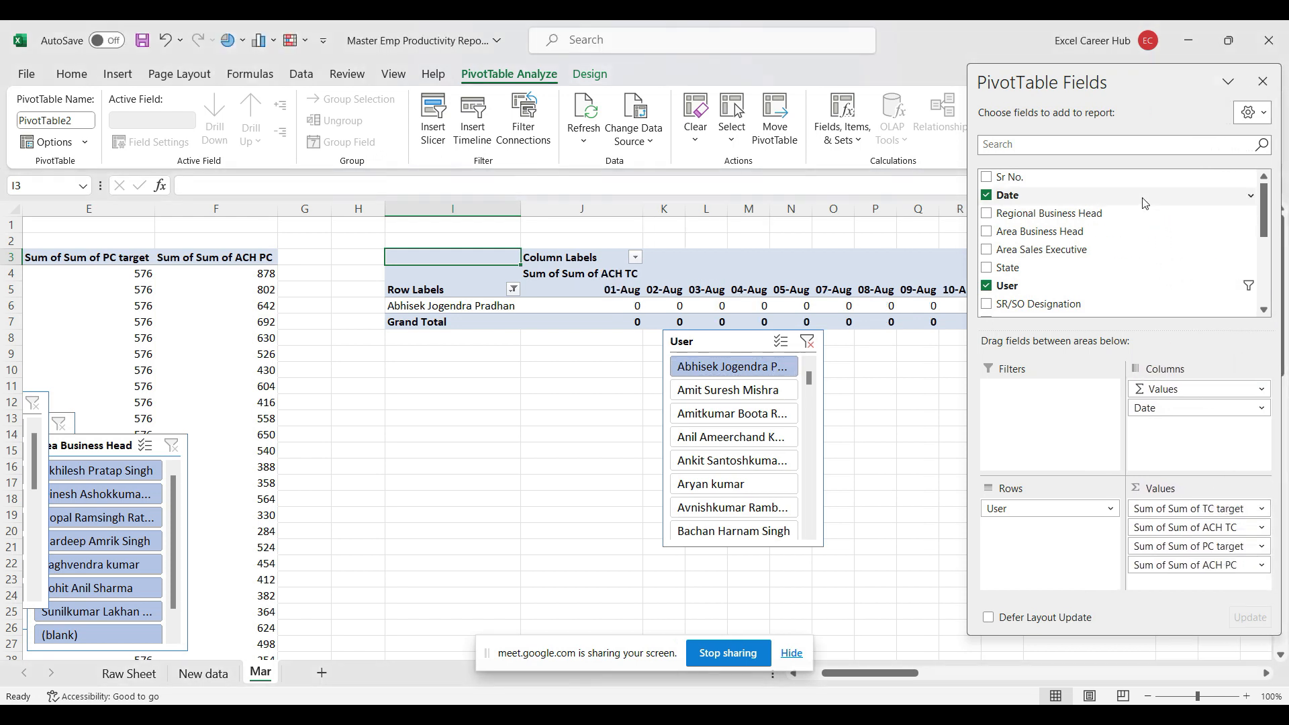
drag(1202, 516, 1152, 203)
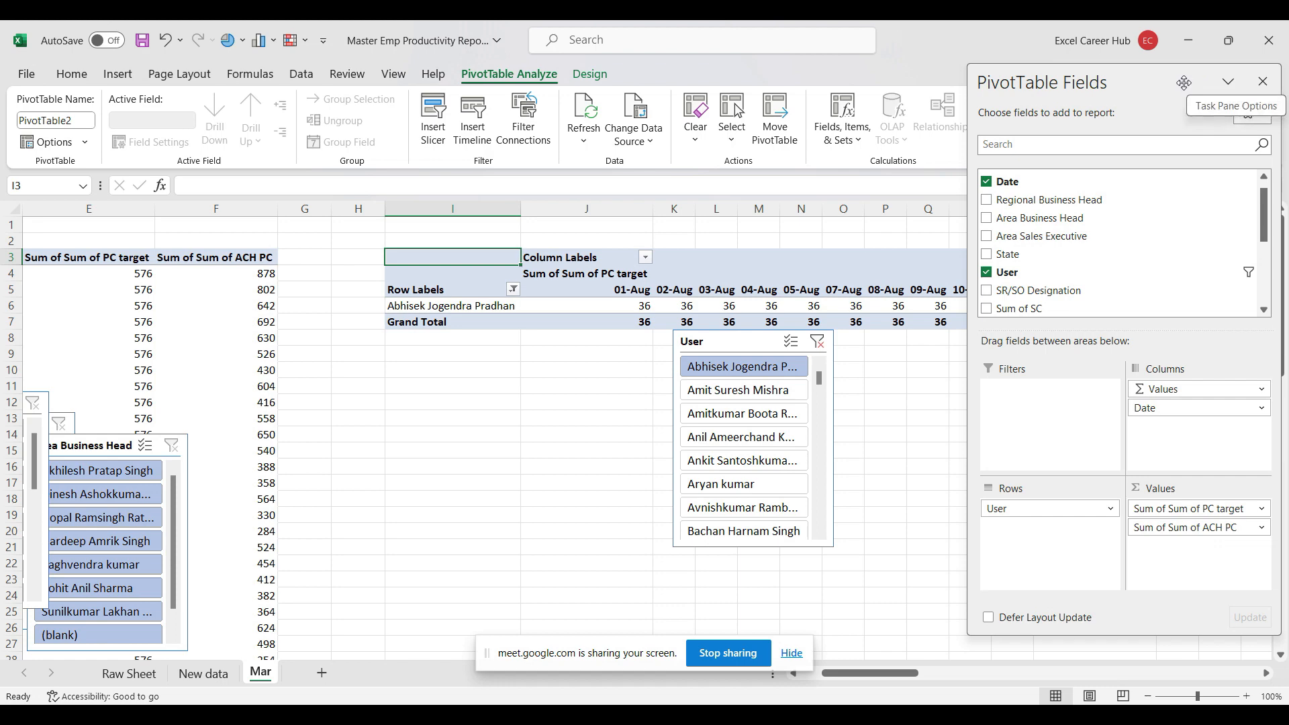
Step: Filter the pivot table by the second, third and fourth users in turn with the User slicer, and clear the filter
drag(1151, 84, 431, 111)
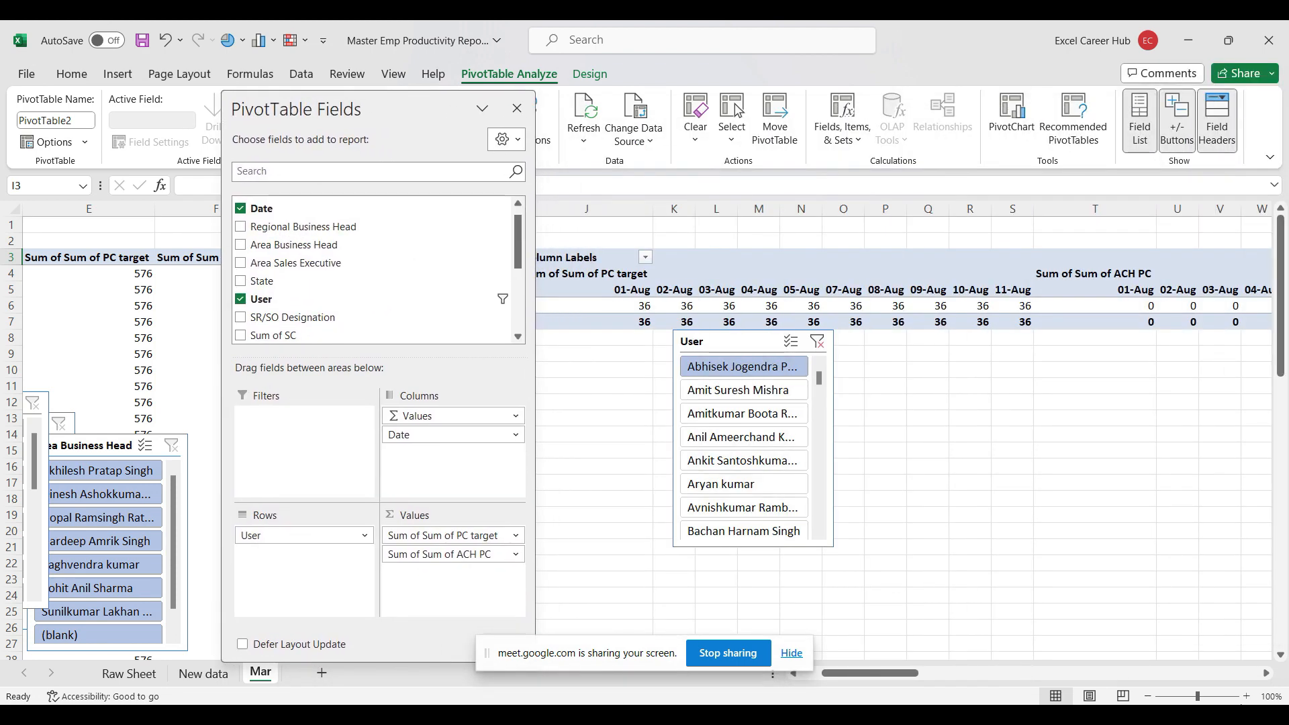
mouse_move(904, 678)
mouse_down()
mouse_move(930, 674)
mouse_move(880, 674)
mouse_move(937, 673)
mouse_move(870, 670)
mouse_move(880, 670)
mouse_up()
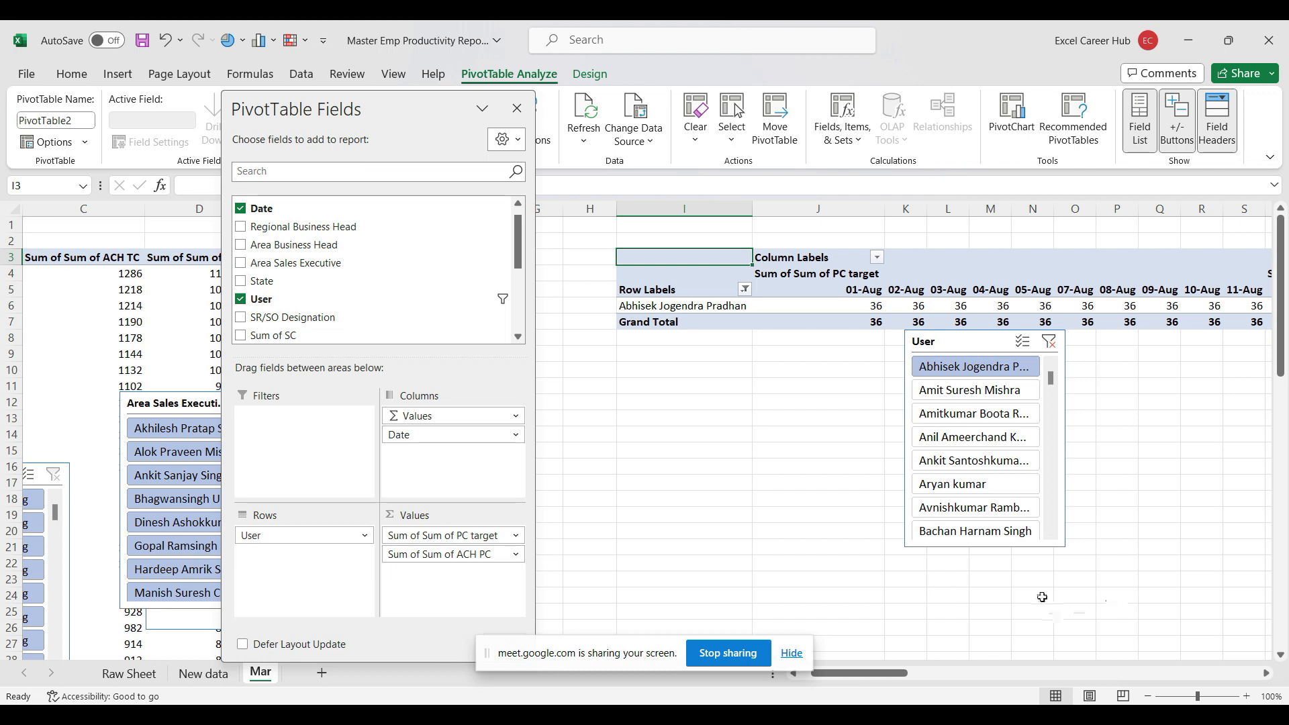
mouse_move(888, 676)
mouse_down()
mouse_move(939, 675)
mouse_move(887, 683)
mouse_up()
click(689, 249)
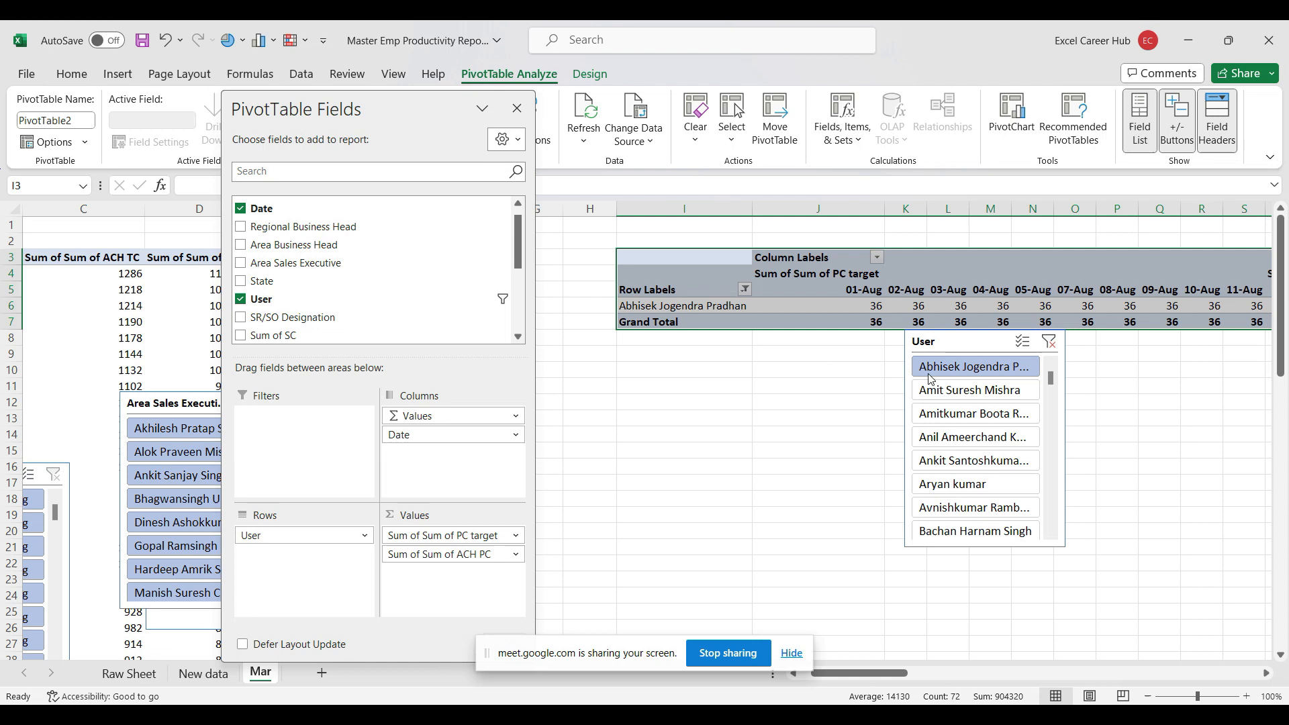
click(981, 391)
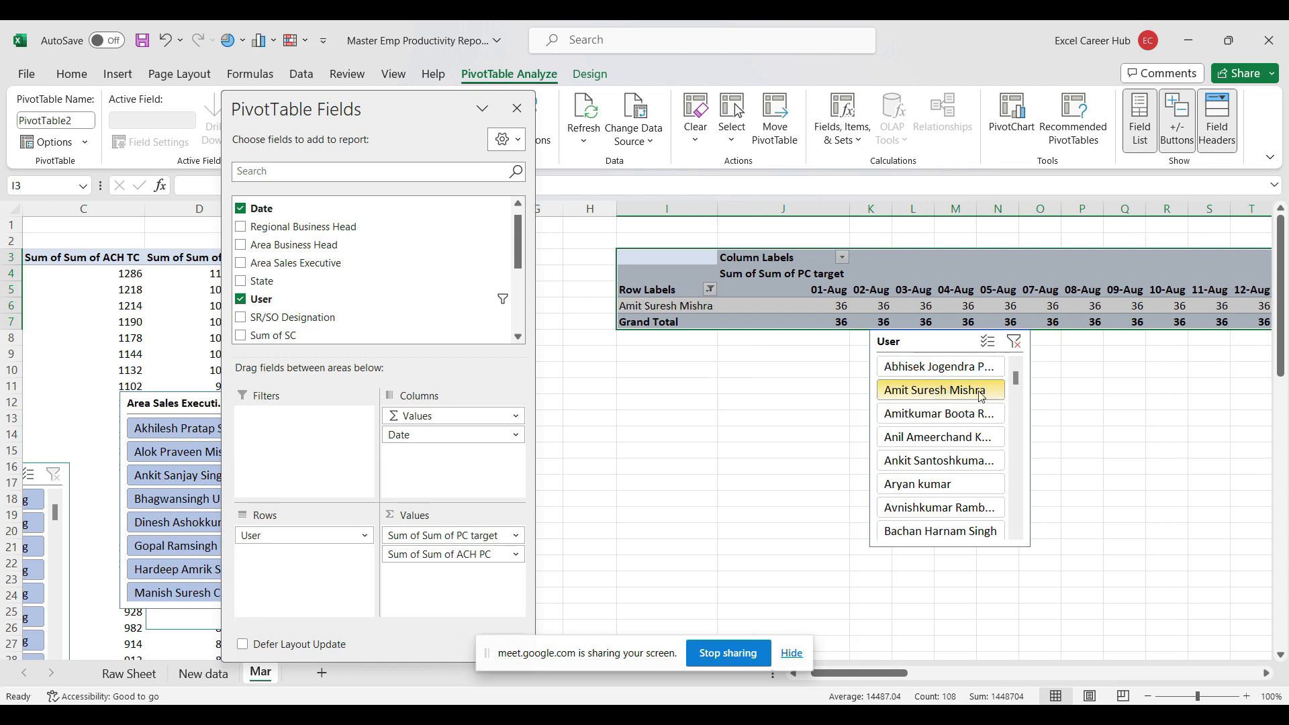
click(935, 420)
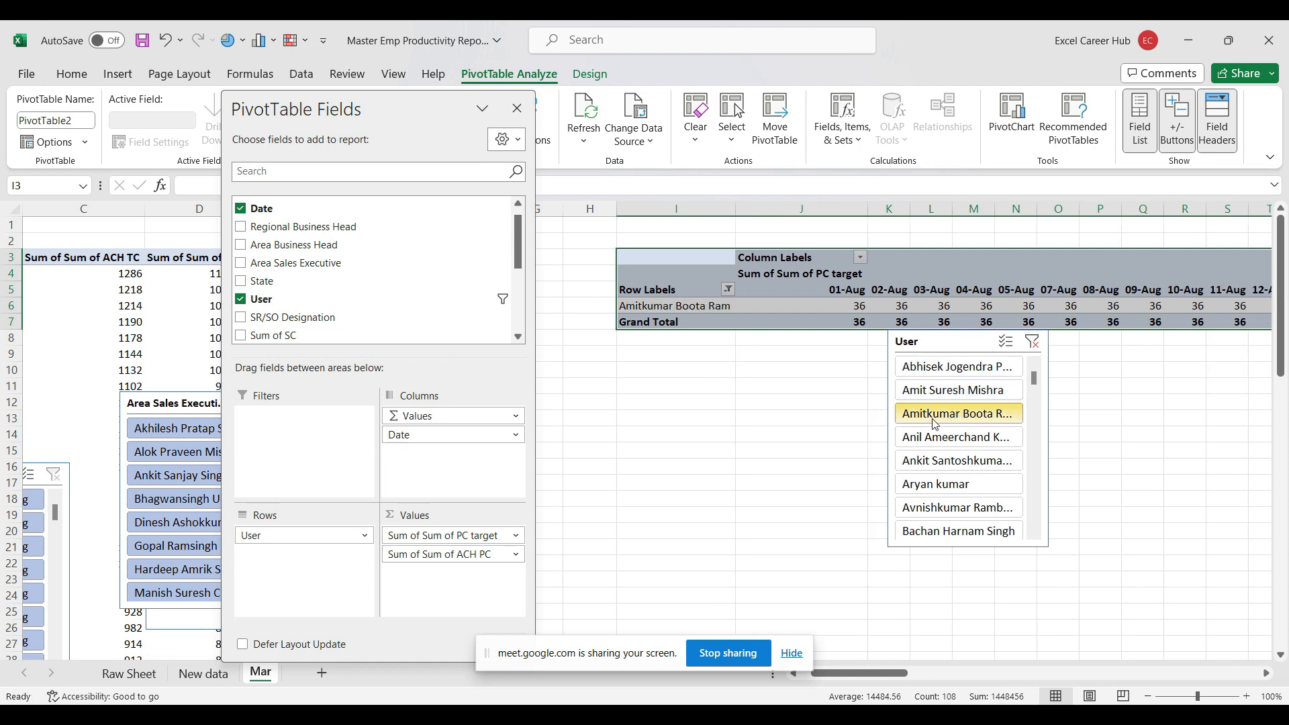
click(977, 440)
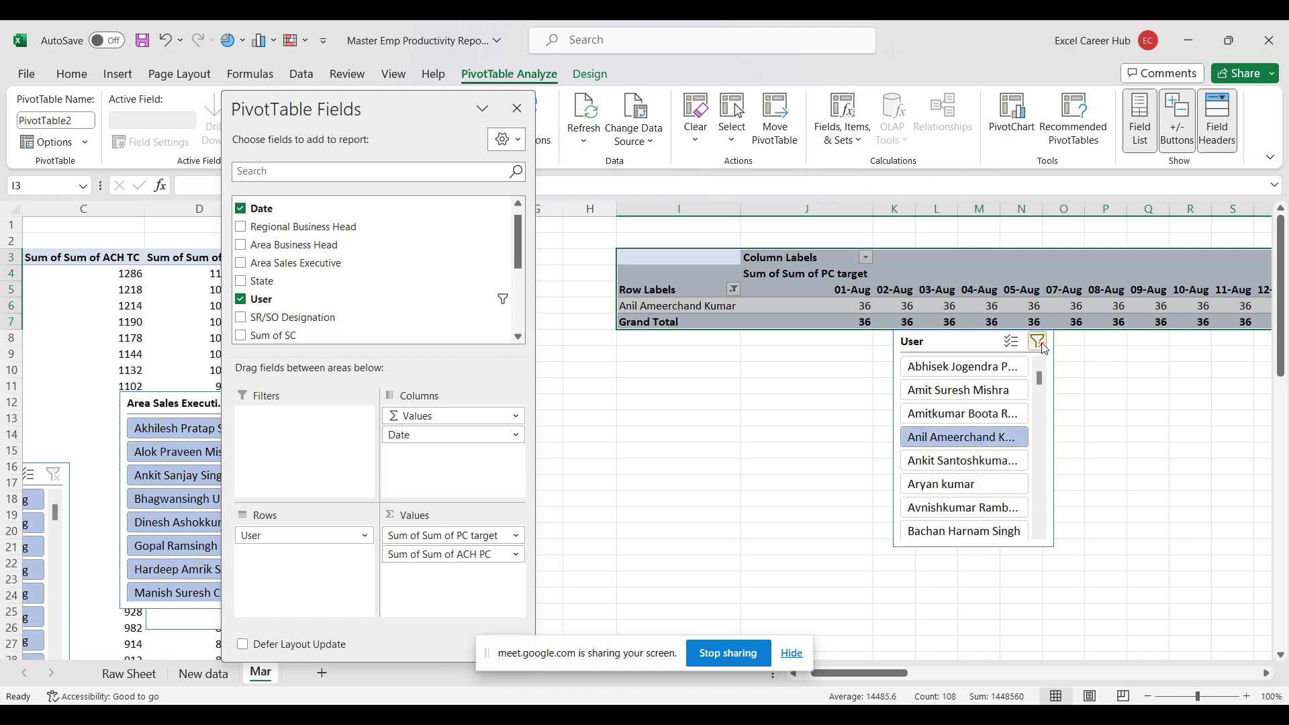
click(1041, 343)
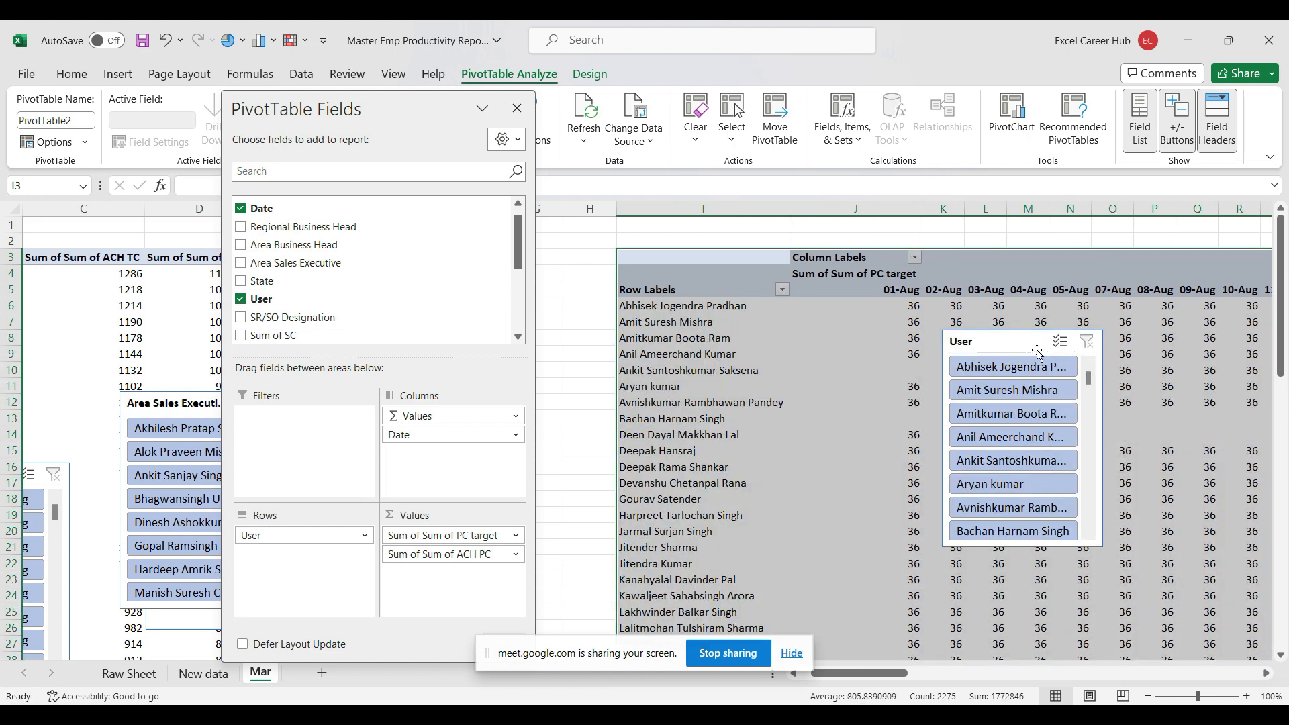
Step: Move the User slicer to the start of the pivot table, over columns H and I
drag(1036, 350, 647, 248)
drag(904, 674, 914, 677)
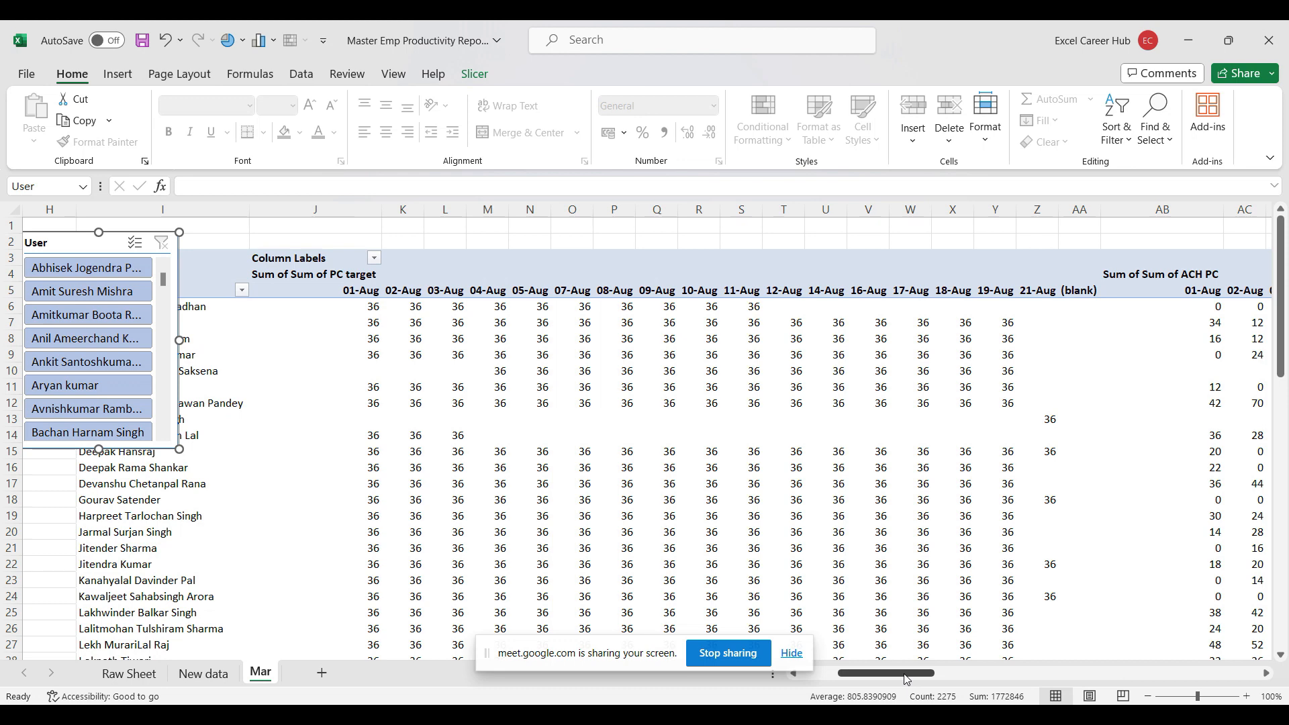
drag(907, 680, 847, 669)
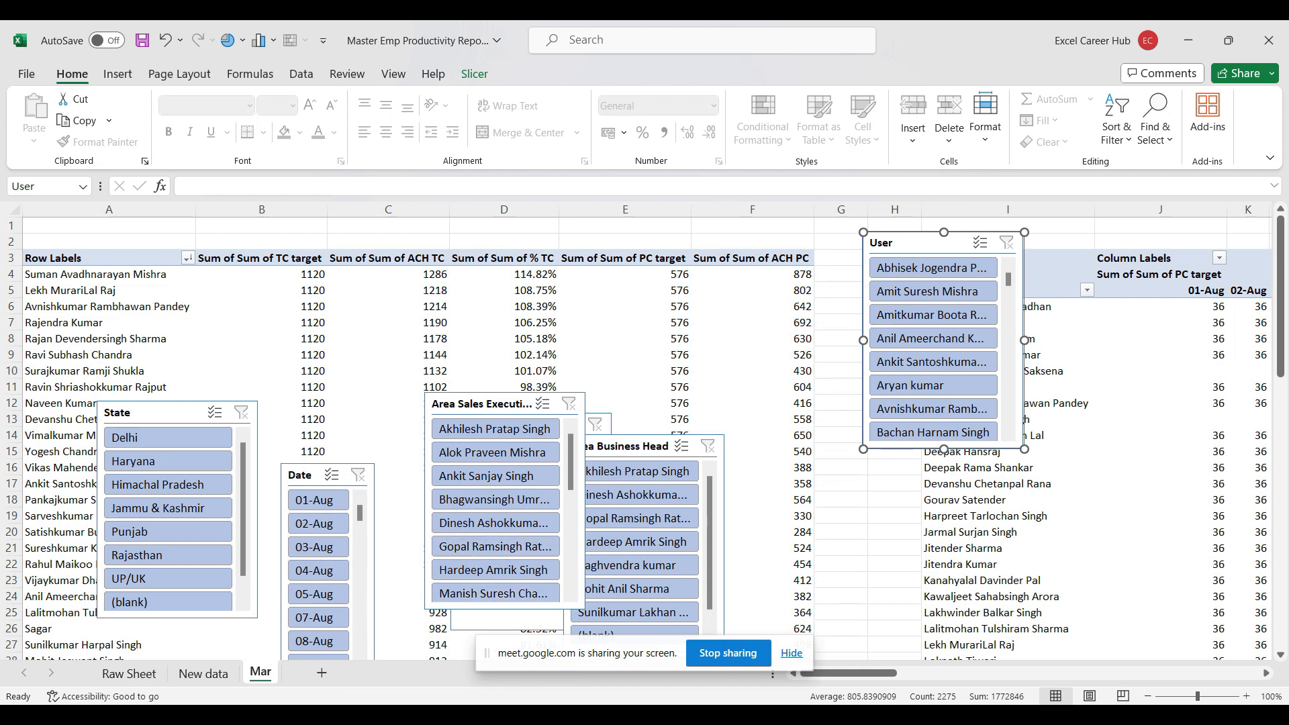
Step: Switch to the other Master Emp Productivity workbook, show its Report sheet, and select the first Sum of % ACH. PC value in G5
mouse_move(866, 642)
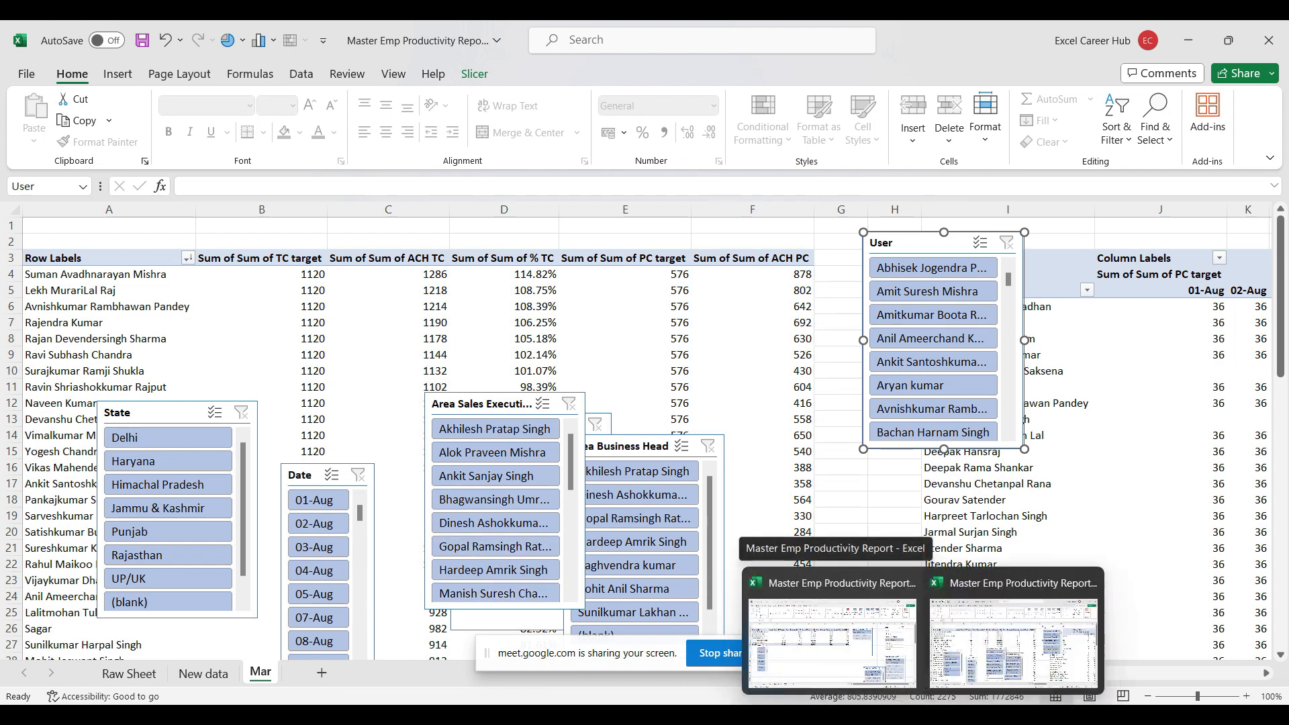
click(870, 665)
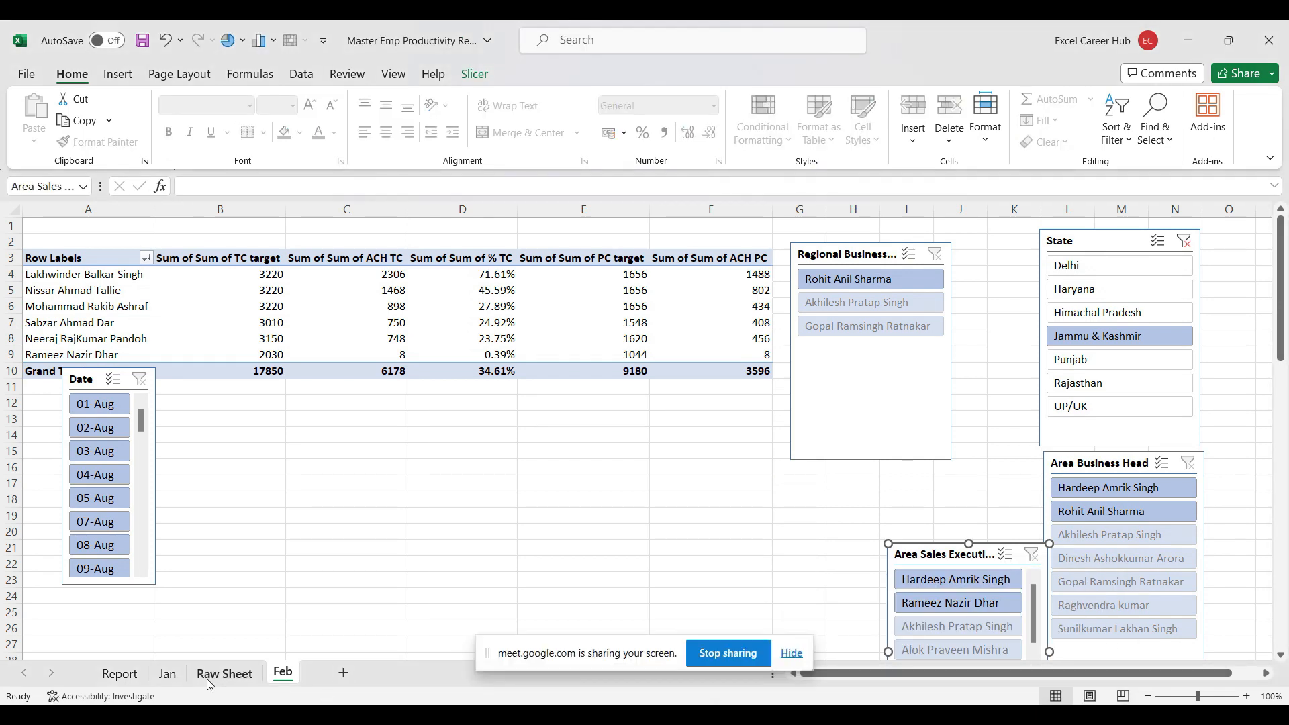
click(138, 675)
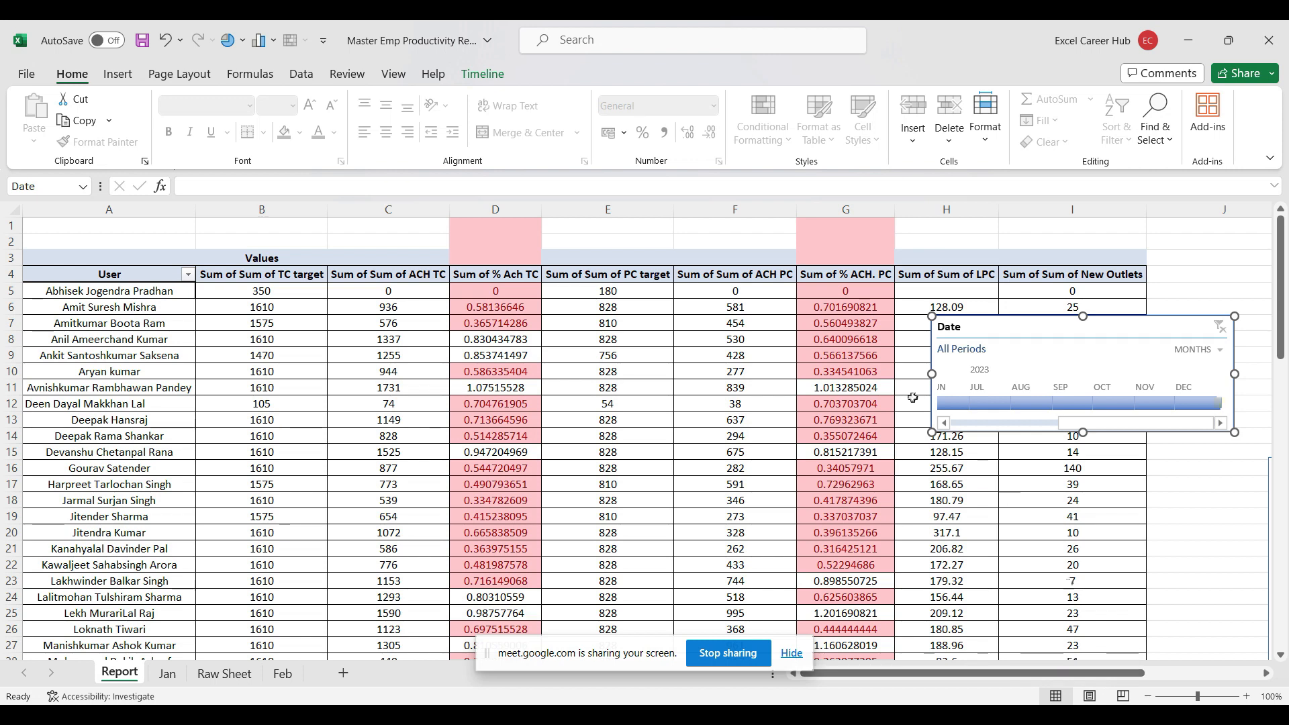
click(834, 290)
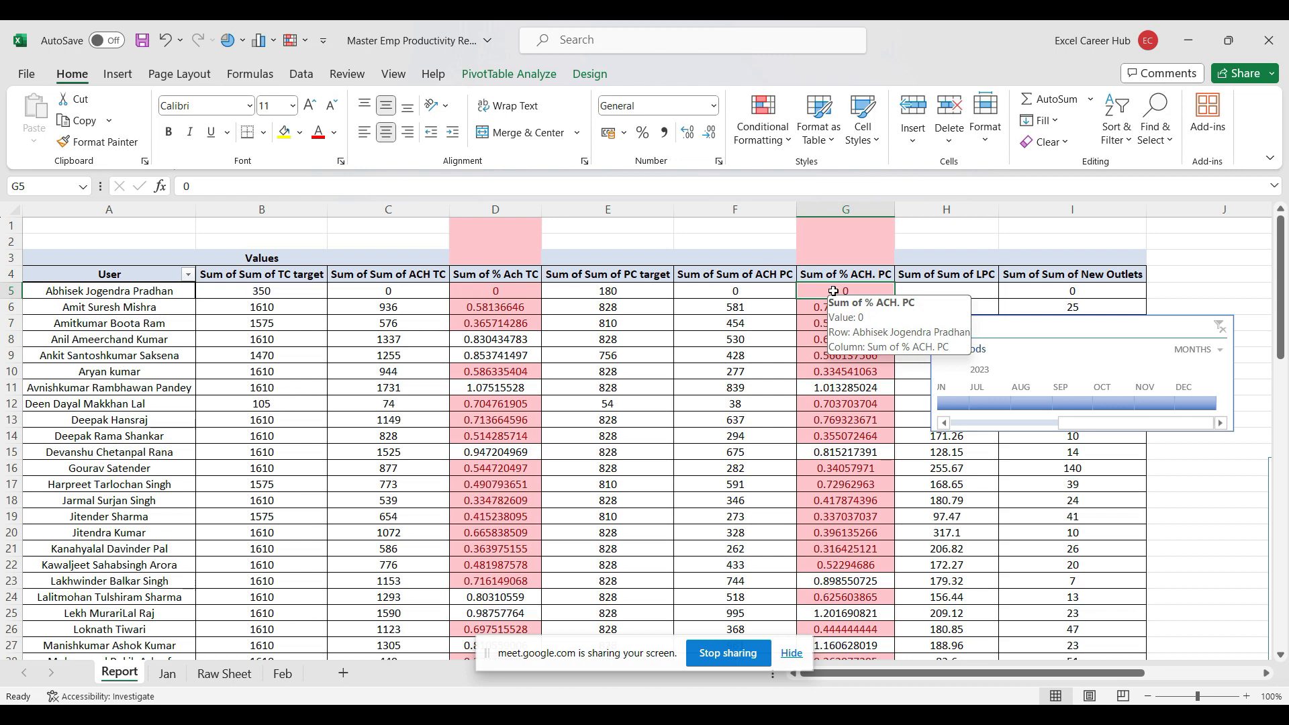
Step: Format the first Sum of % ACH. PC value in G5 as Percentage with two decimal places
right_click(834, 293)
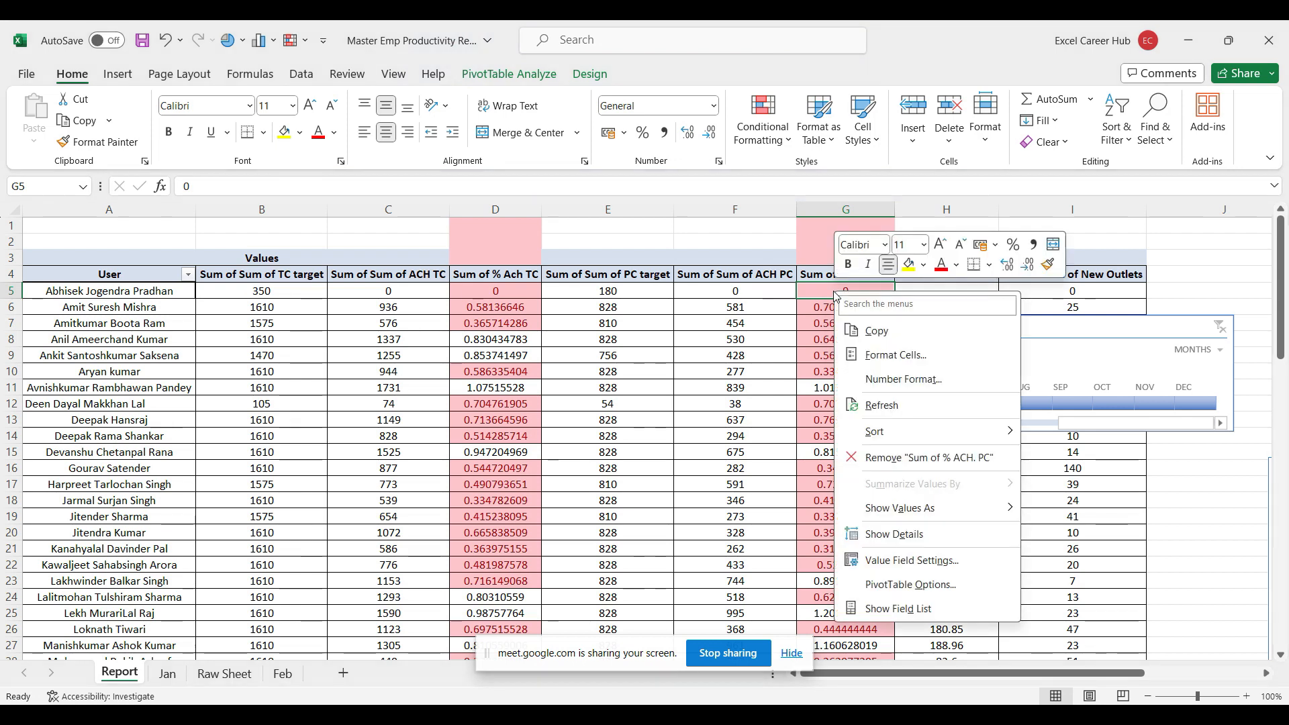
click(928, 353)
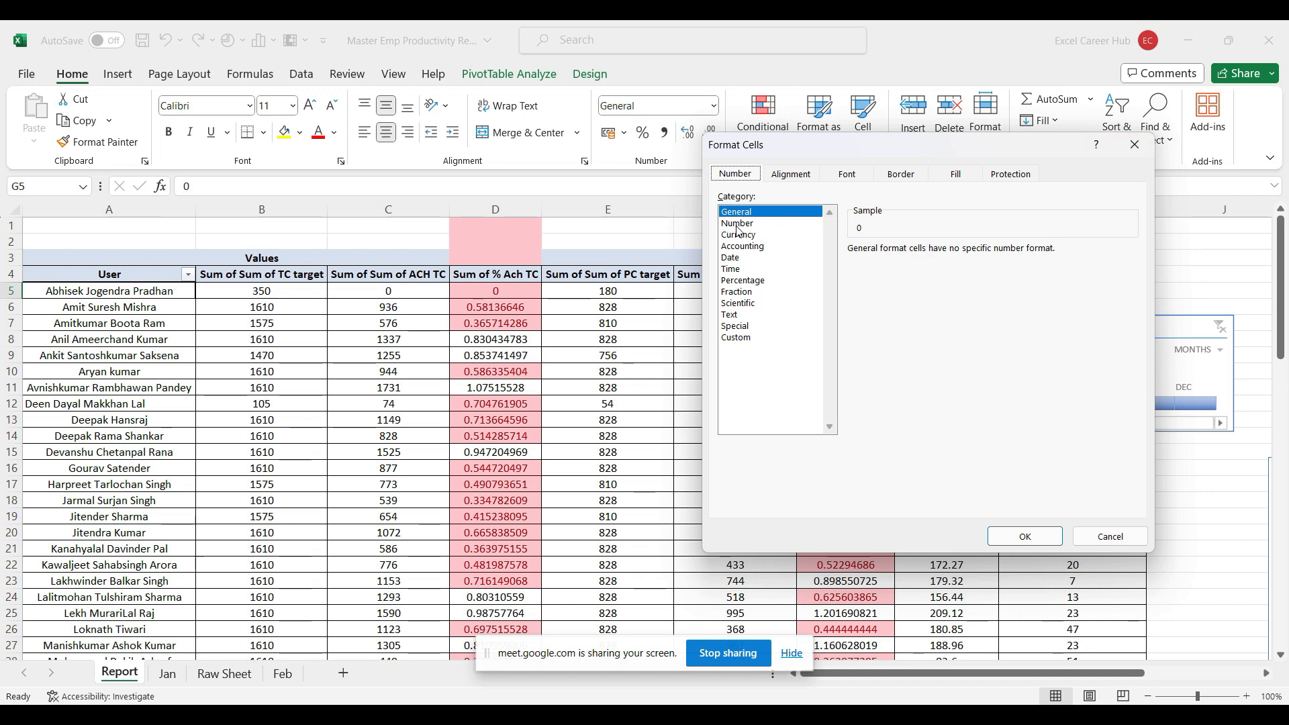
click(739, 282)
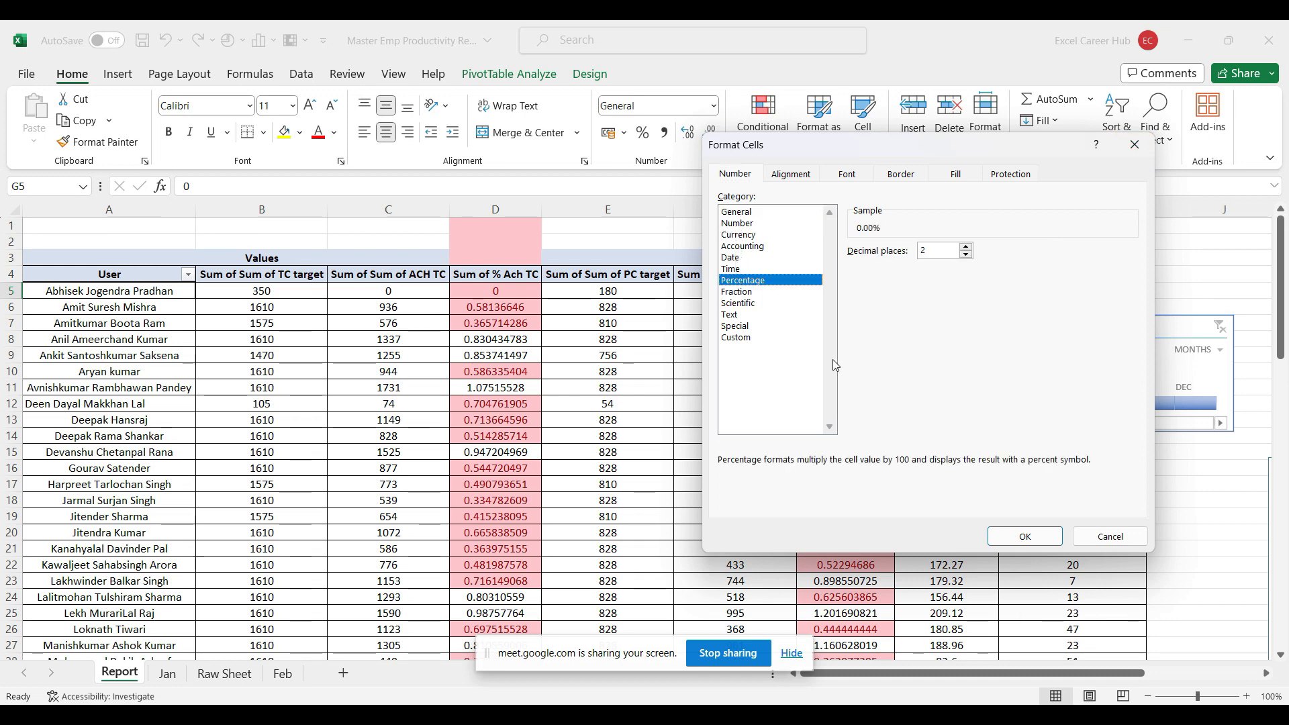
click(1011, 537)
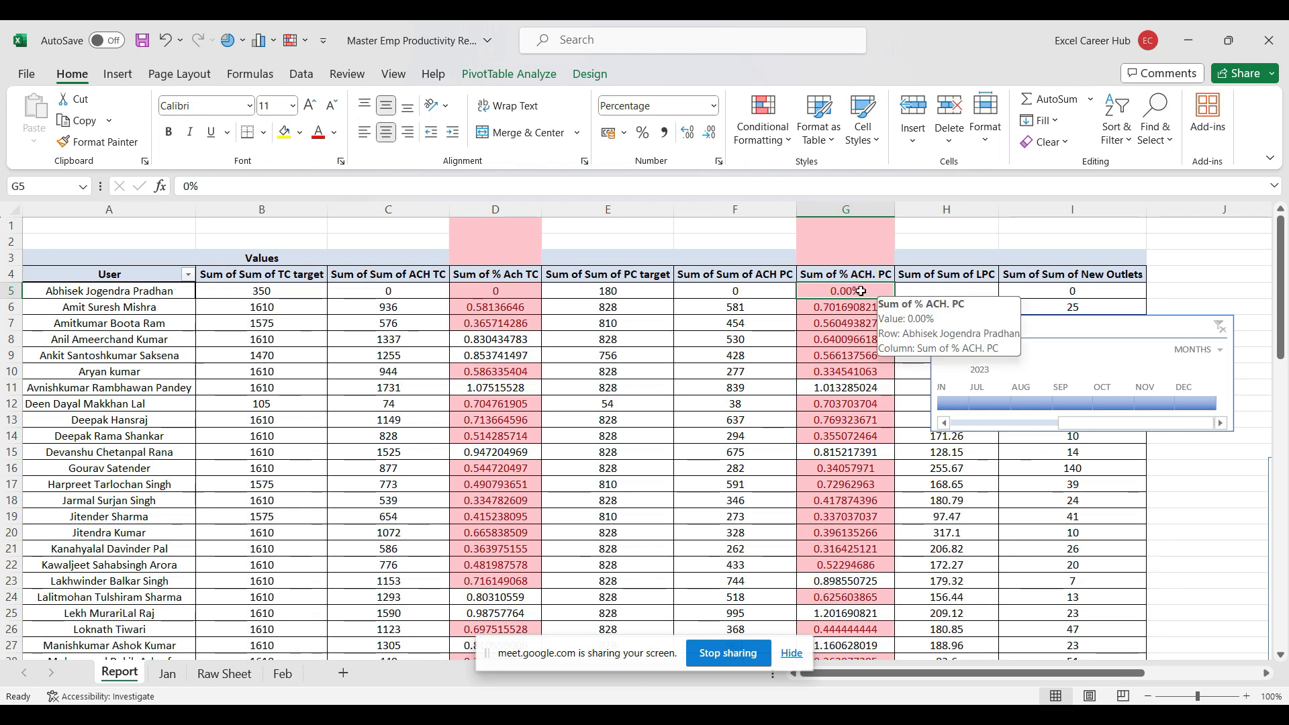
Step: Format all Sum of % Ach TC values from D5 down through the Grand Total as percentages without decimals
click(474, 293)
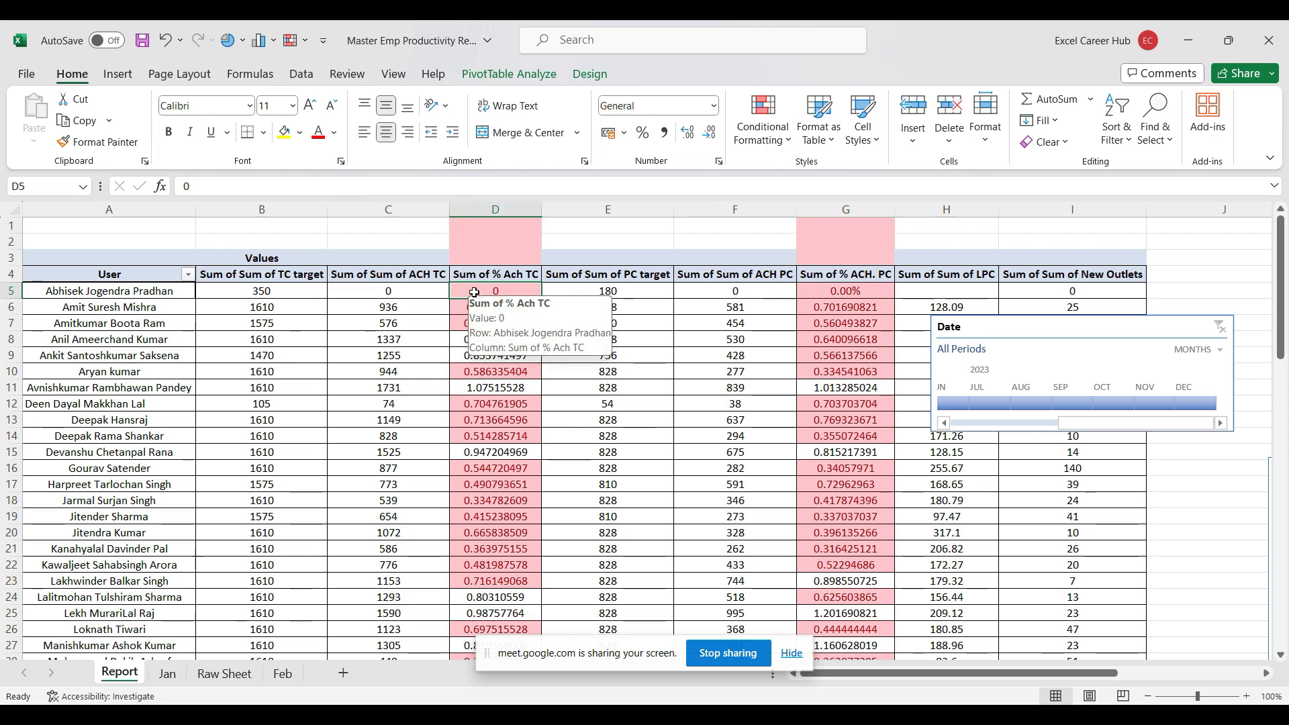
key(ctrl+shift+Down)
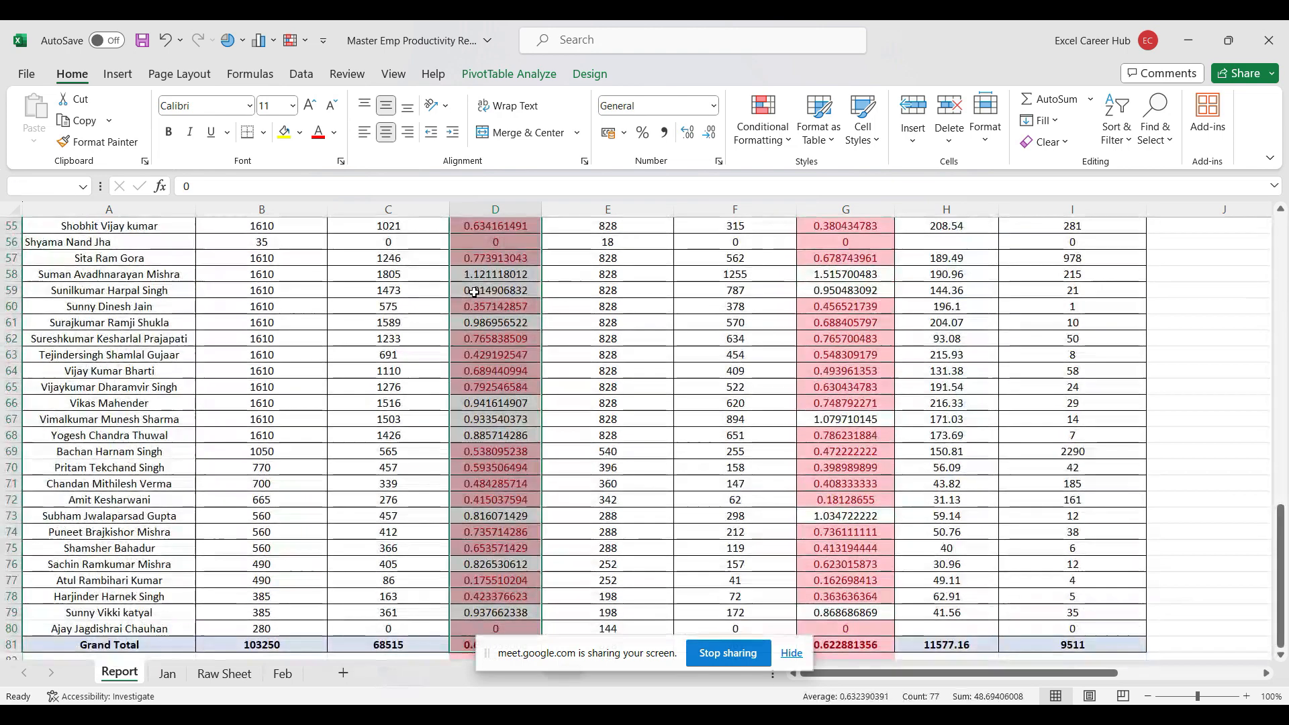
click(642, 132)
scroll(682, 273, up, 18)
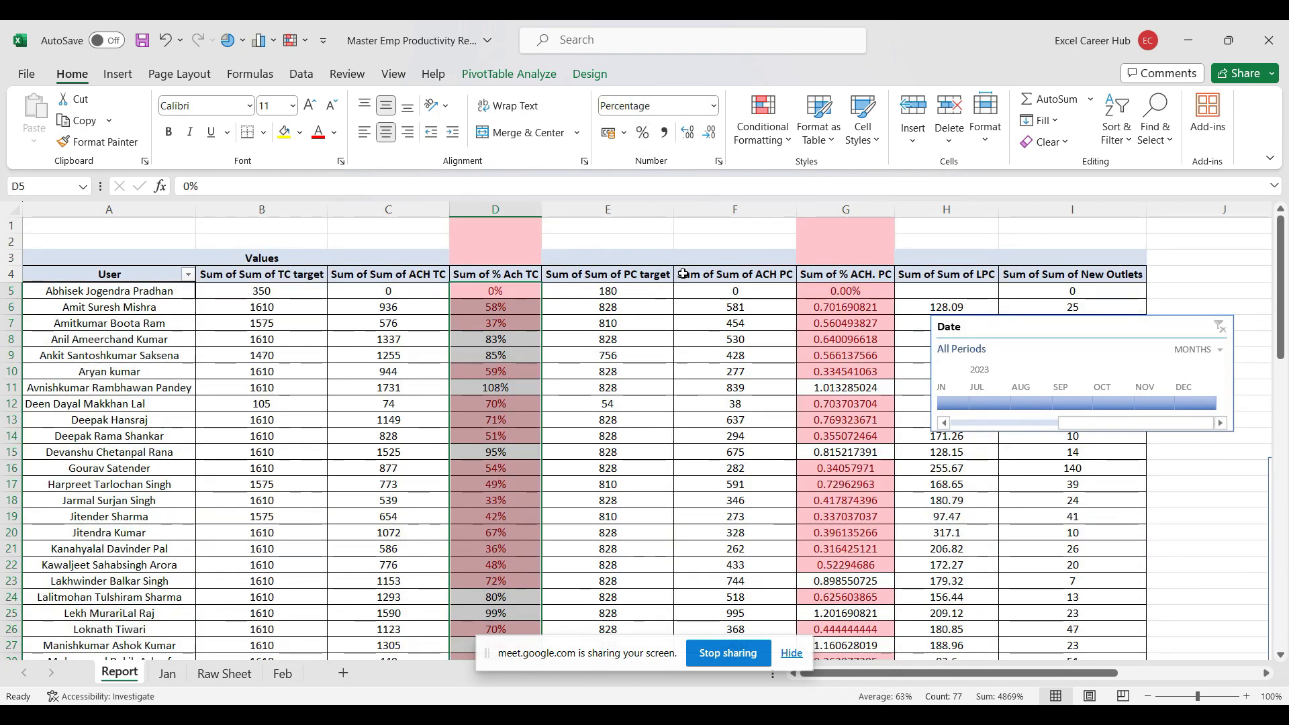
Step: Format all Sum of % ACH. PC values from G5 down through the Grand Total as percentages without decimals
click(829, 292)
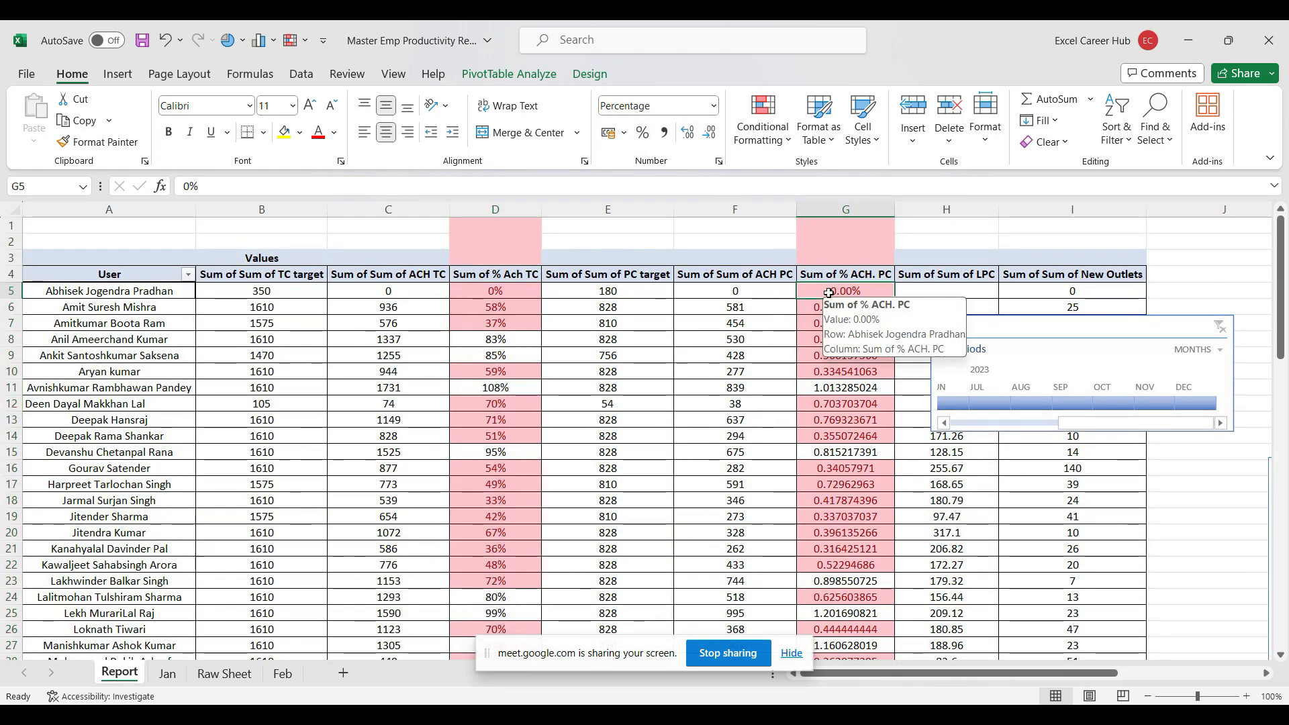
key(ctrl+shift+Down)
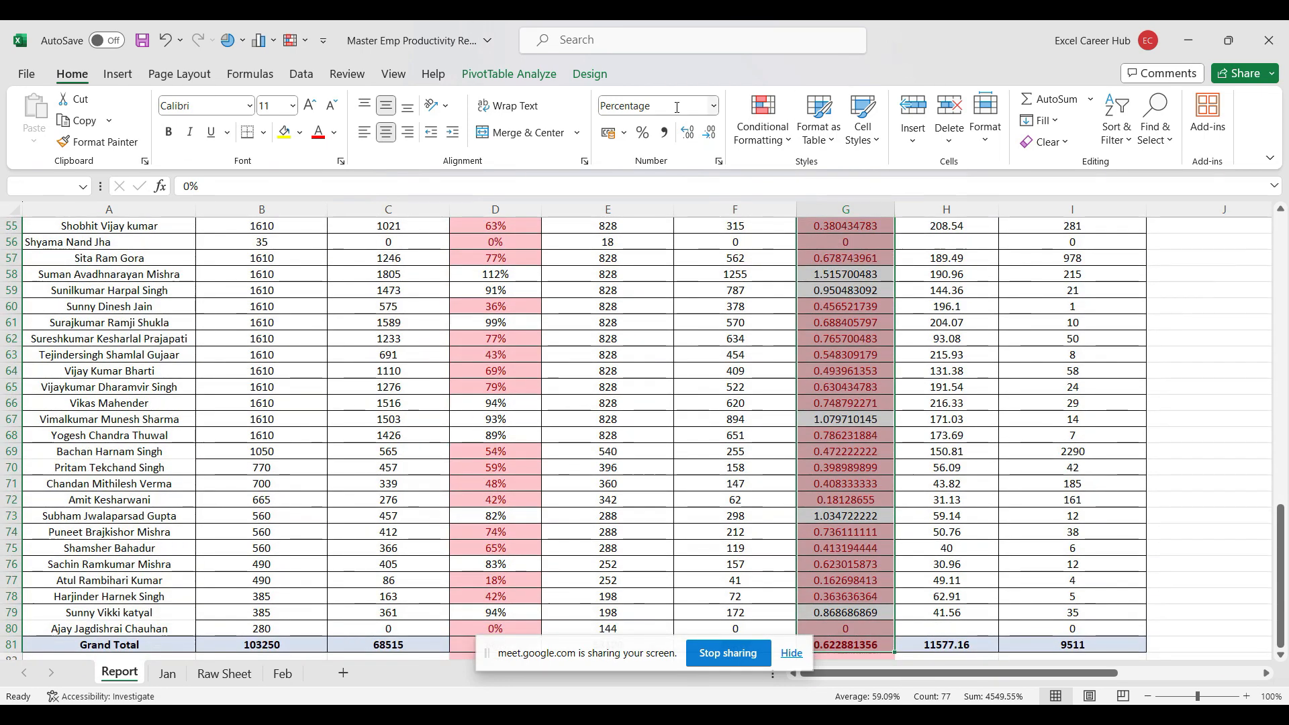
click(644, 133)
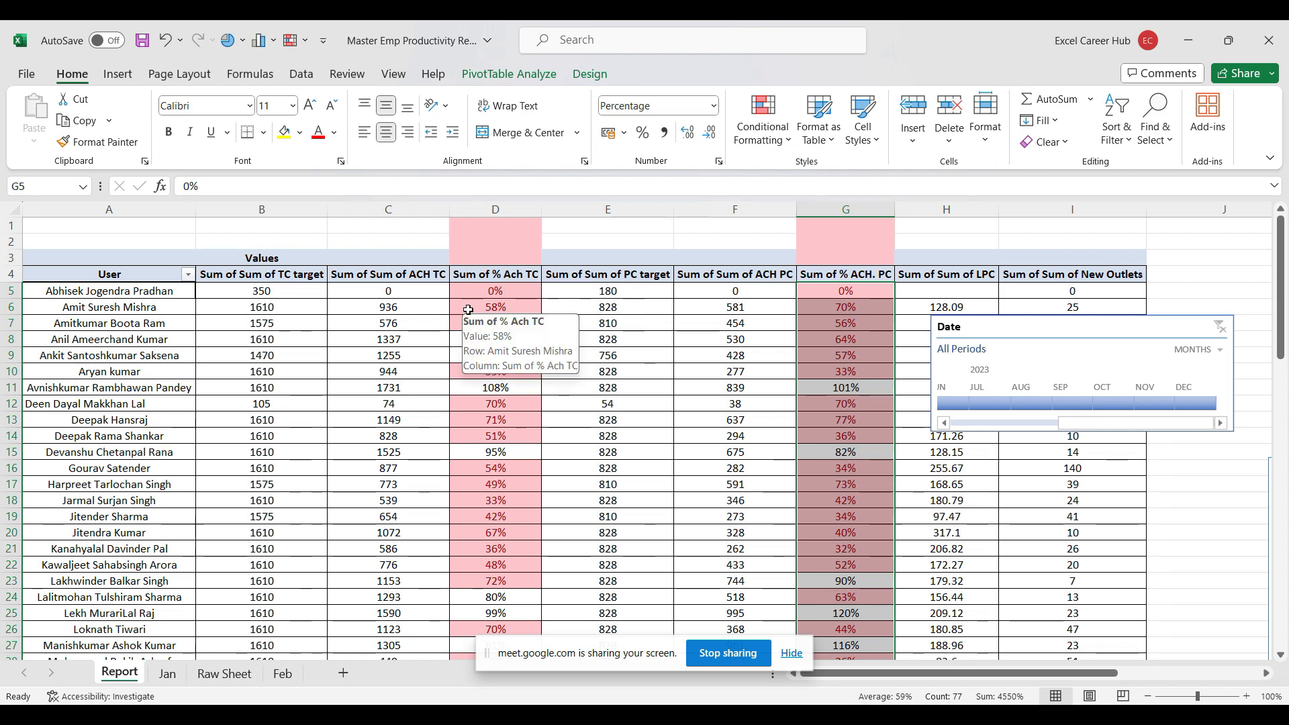
Step: Minimize both Master Emp Productivity workbooks and the folder window, and close the Video Suite subscription offer on the desktop
click(1191, 39)
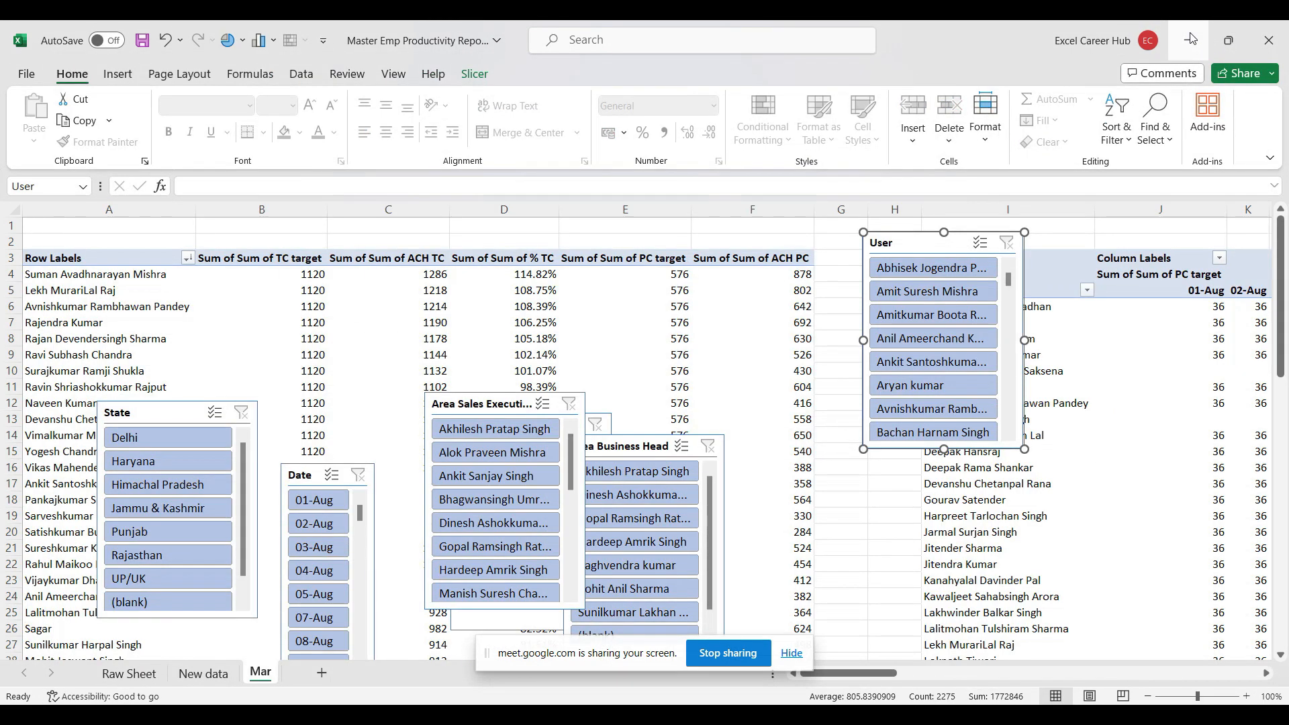
click(1191, 39)
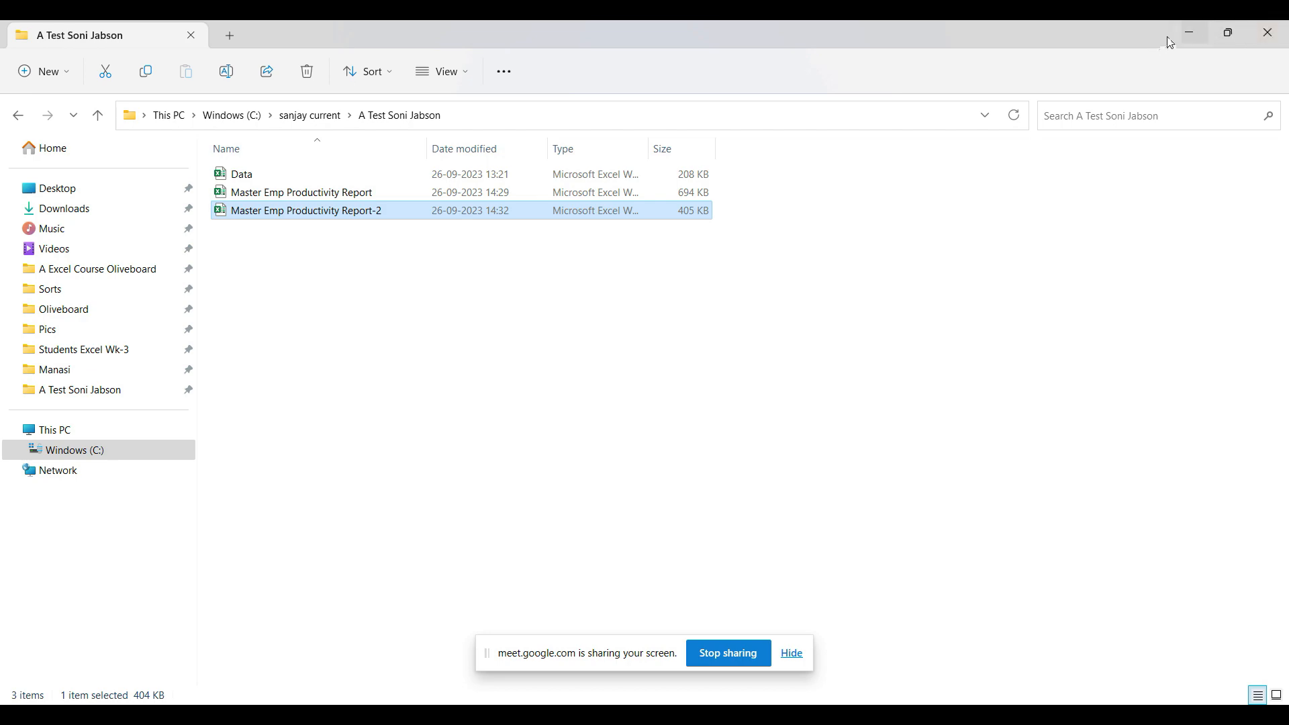
click(1189, 30)
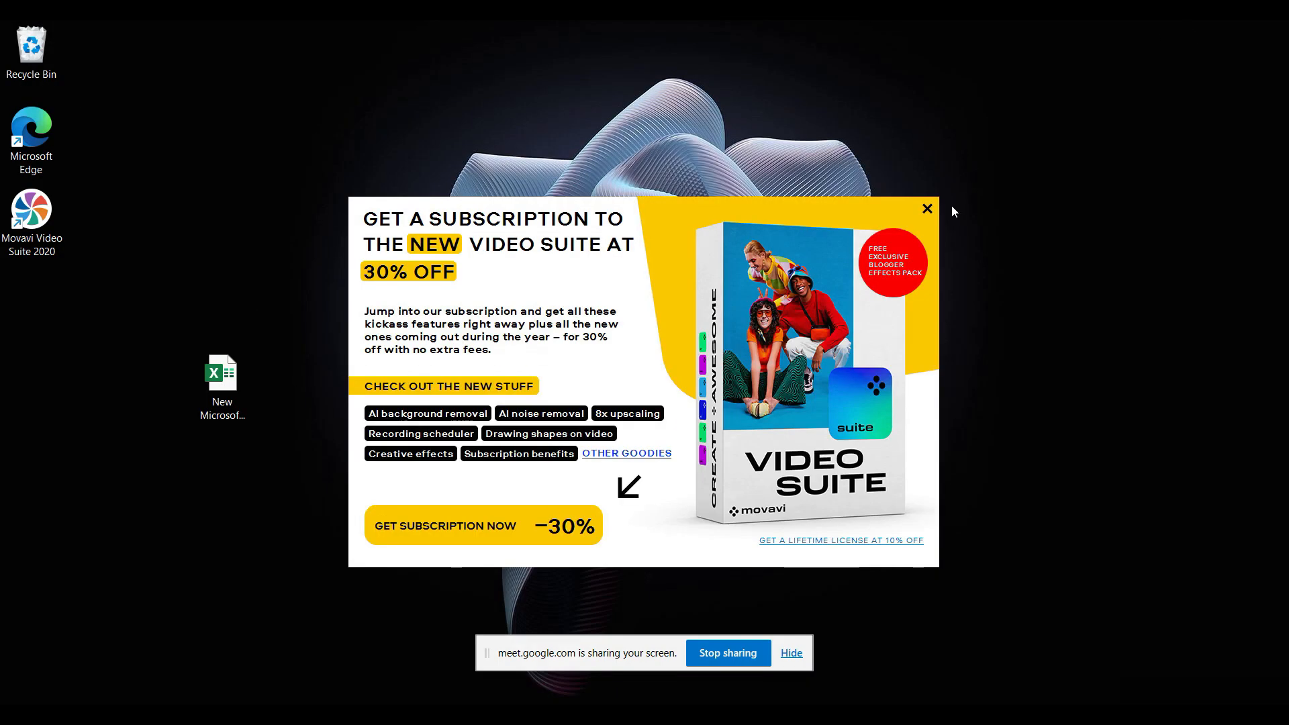
click(927, 212)
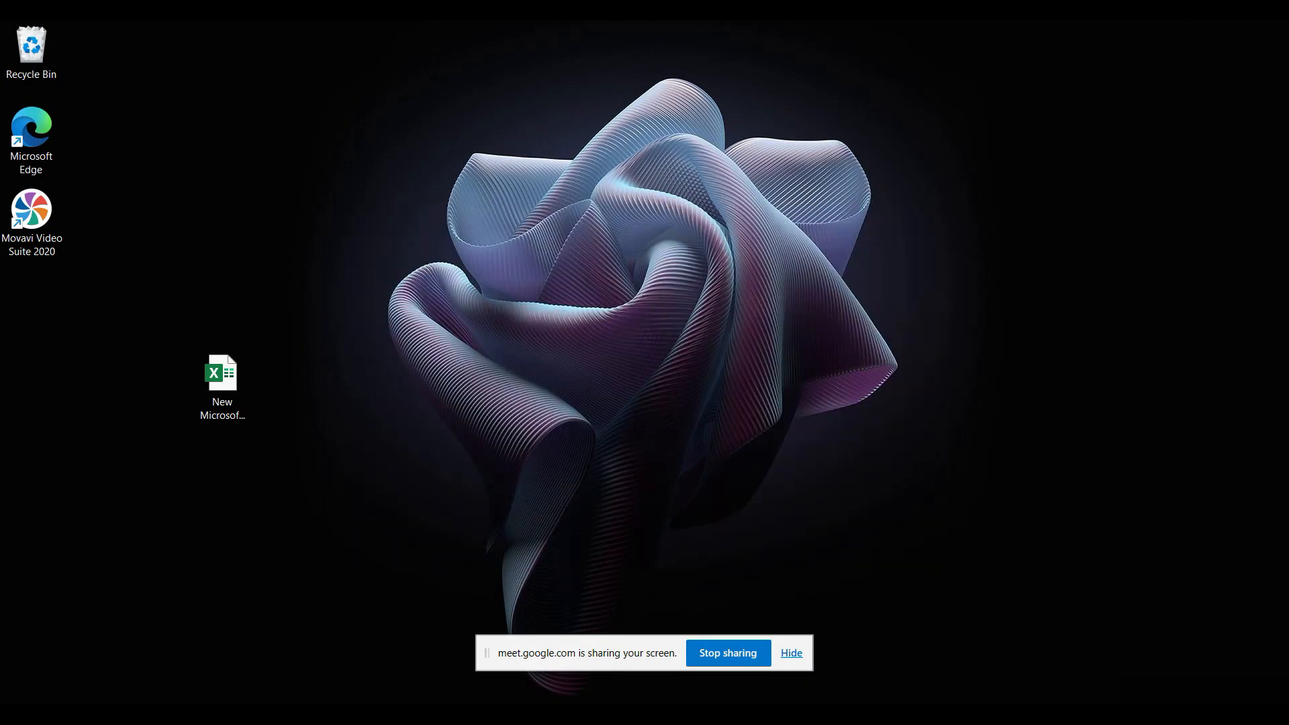
Step: Switch to the Google Meet call in the browser
mouse_move(940, 712)
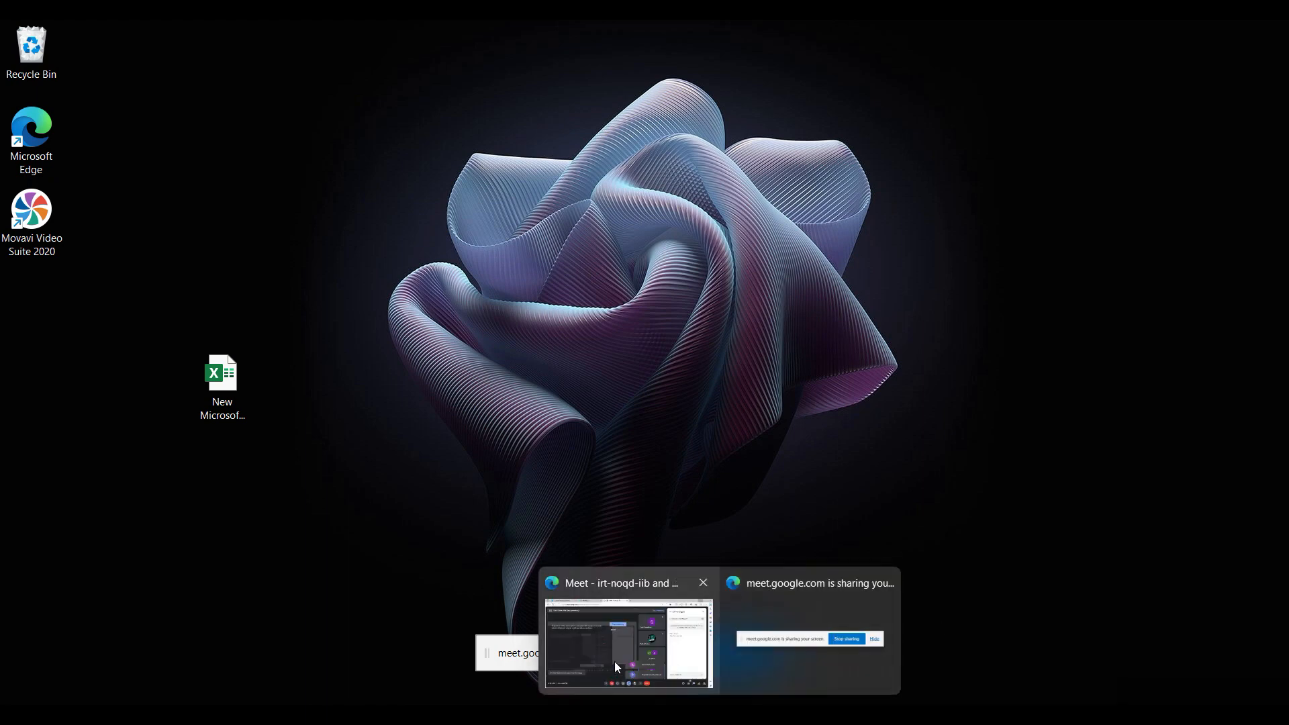
click(691, 664)
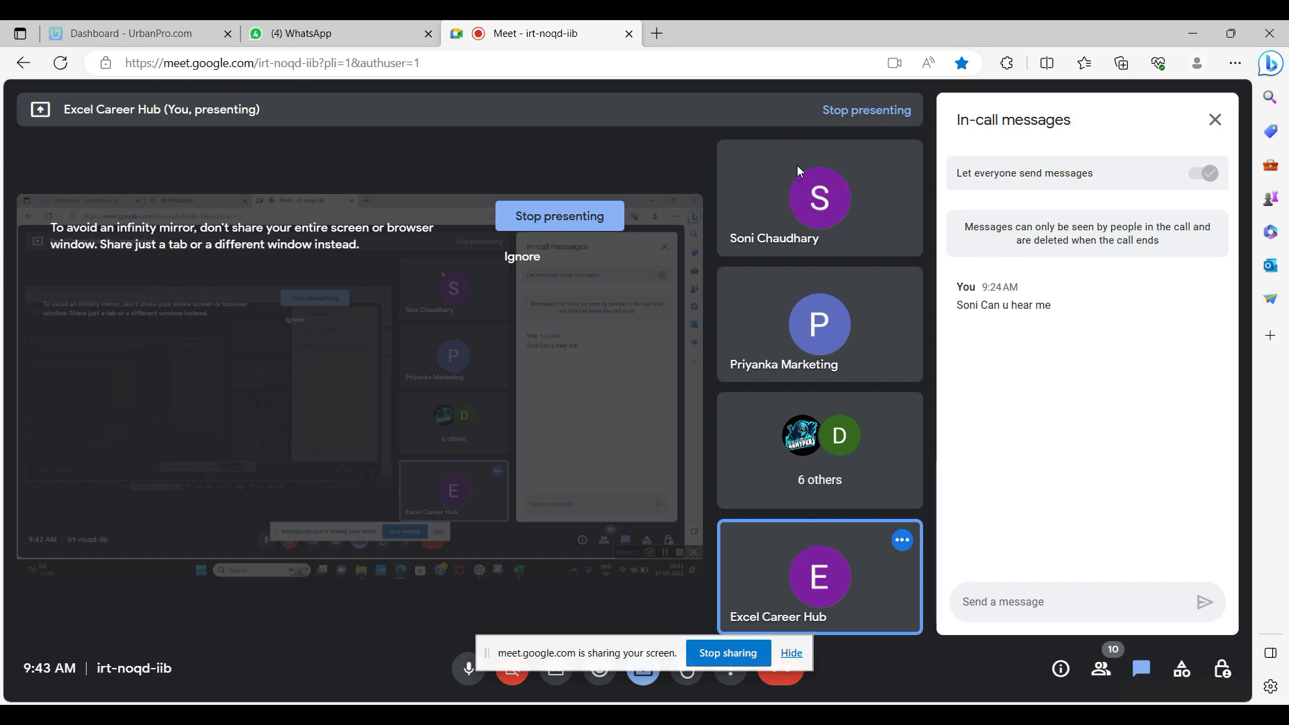
mouse_move(757, 359)
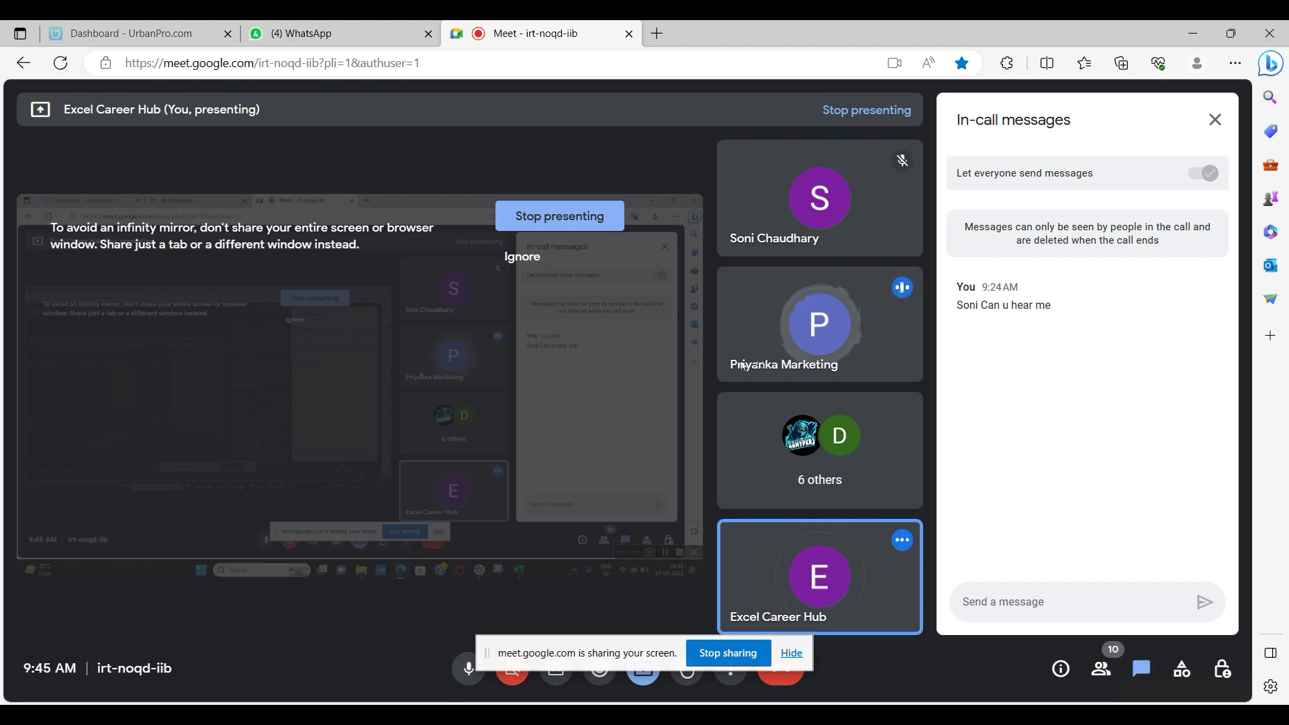
Step: Switch to File Explorer and open the Adv Excel Session-8_Nested IF and IFS workbook from the Students Excel Wk-2 folder
mouse_move(876, 714)
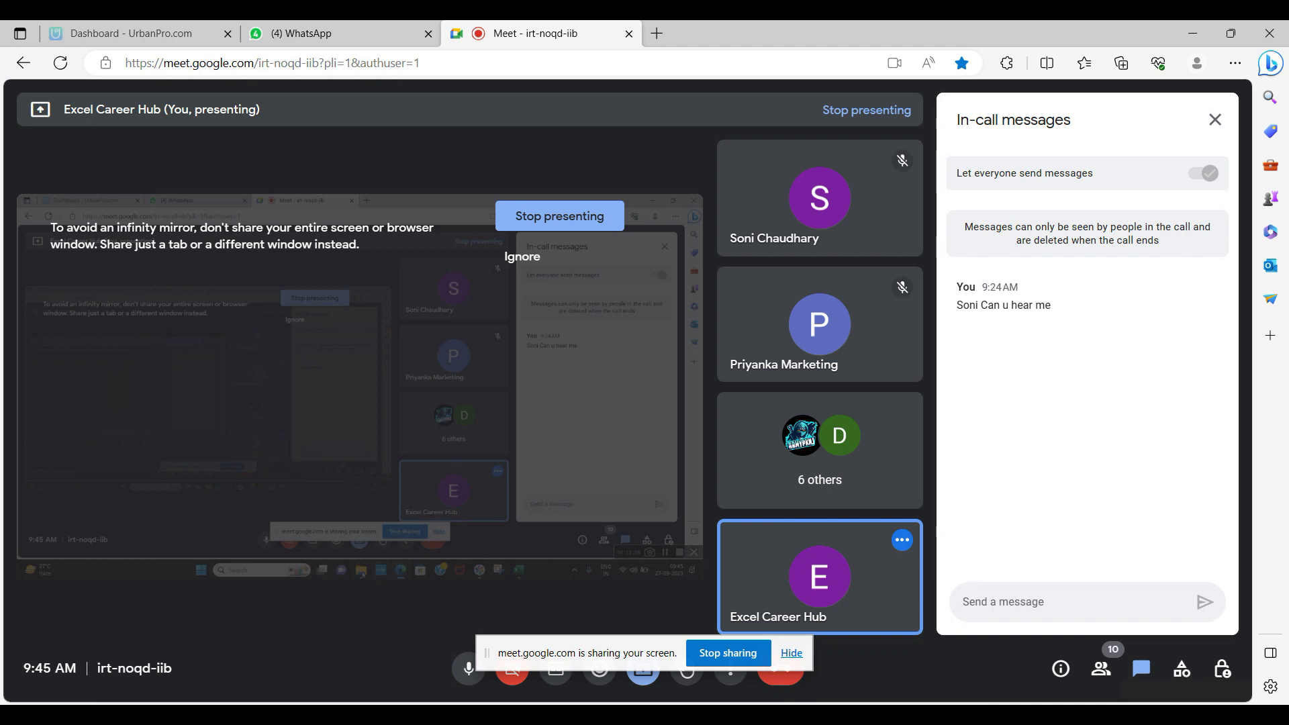
click(647, 717)
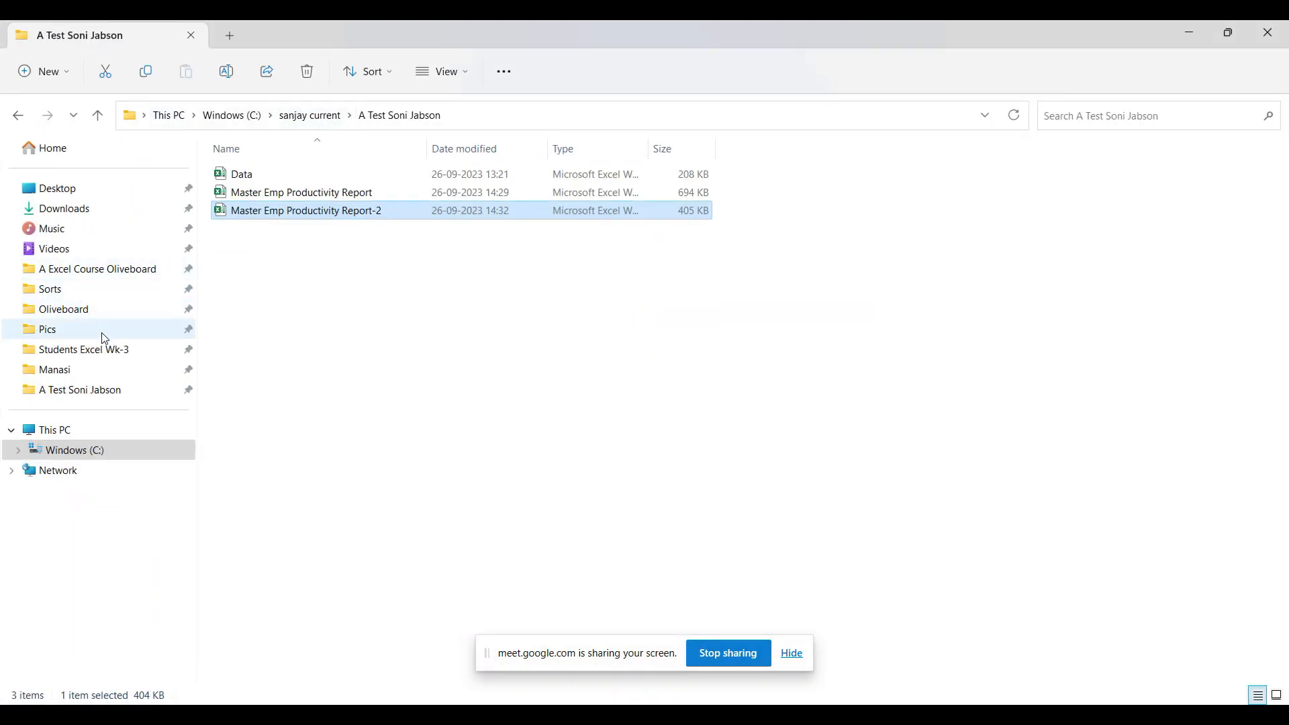
click(104, 350)
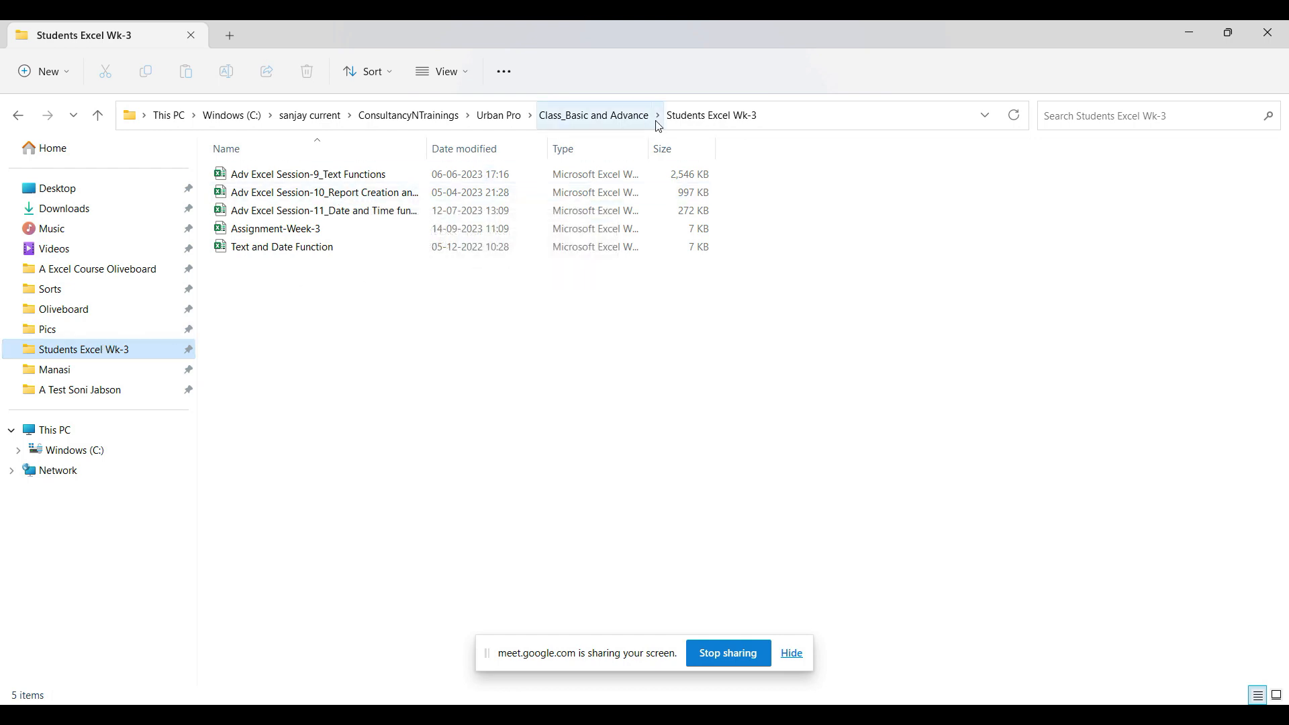
click(629, 121)
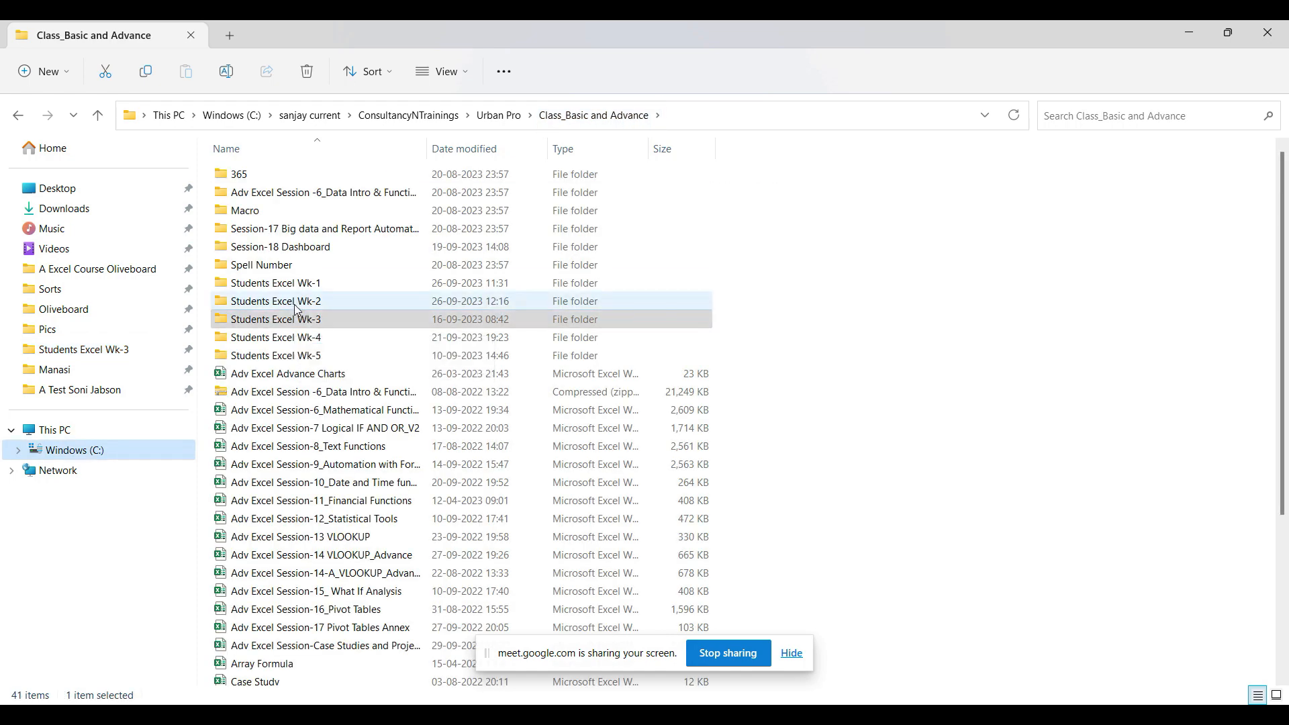
double_click(296, 306)
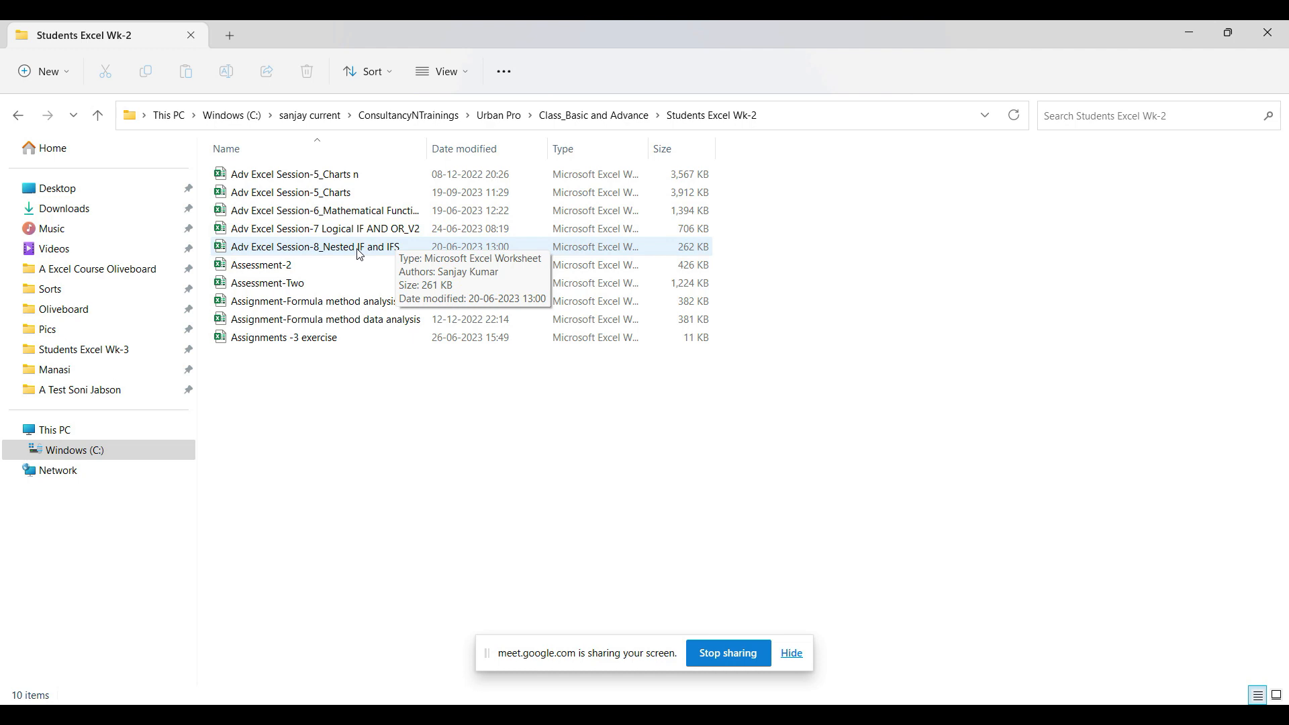
click(360, 249)
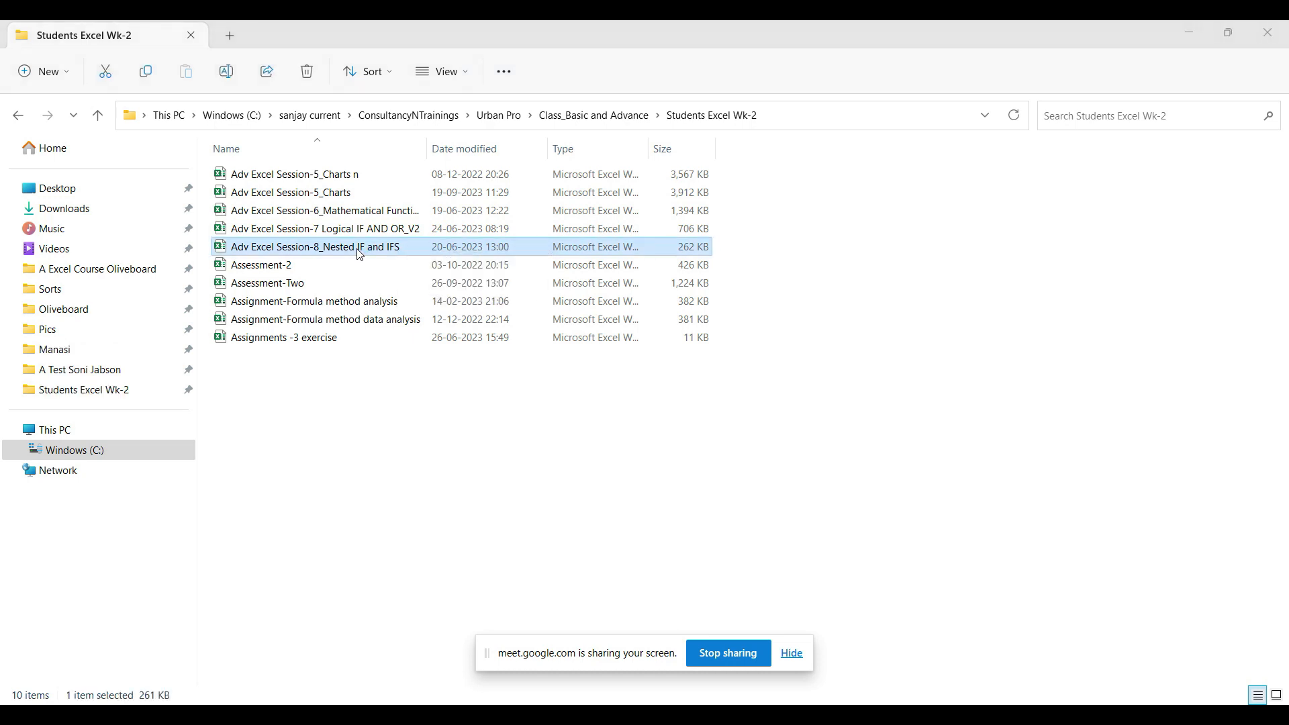
double_click(360, 254)
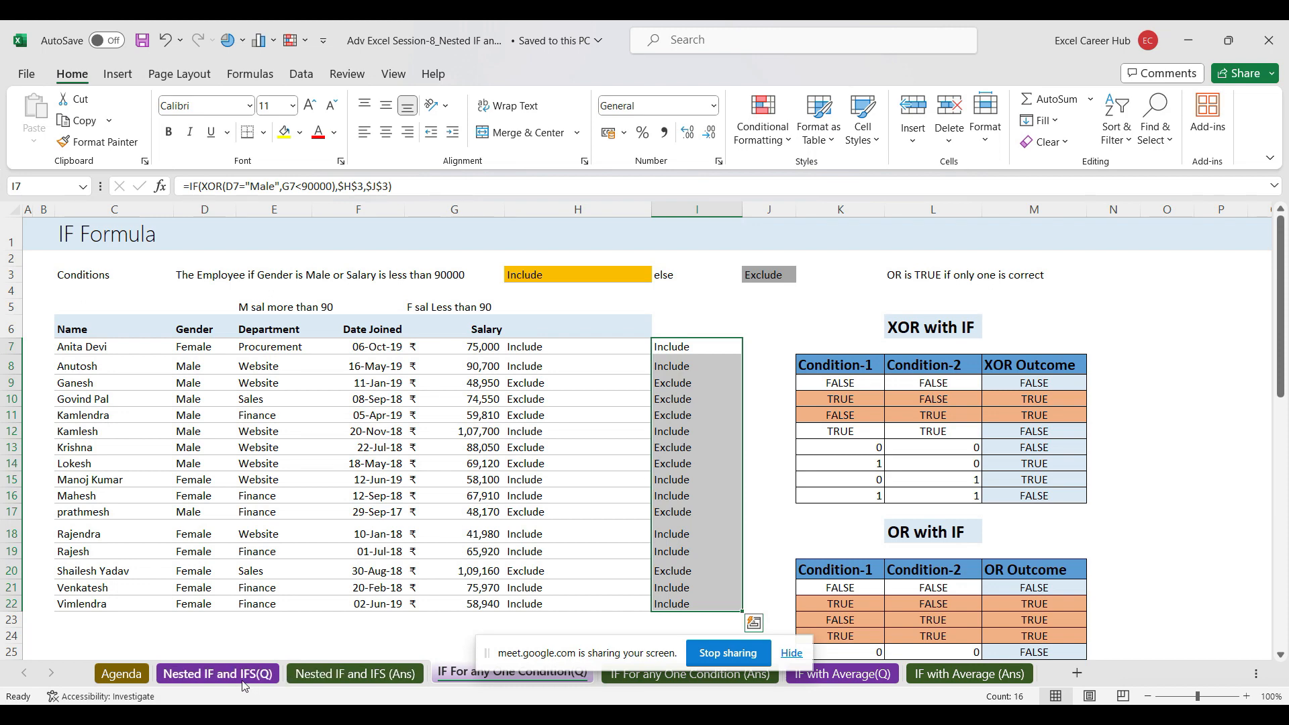
Step: Show the Nested IF and IFS(Q) sheet and hide the screen-sharing notice
click(228, 675)
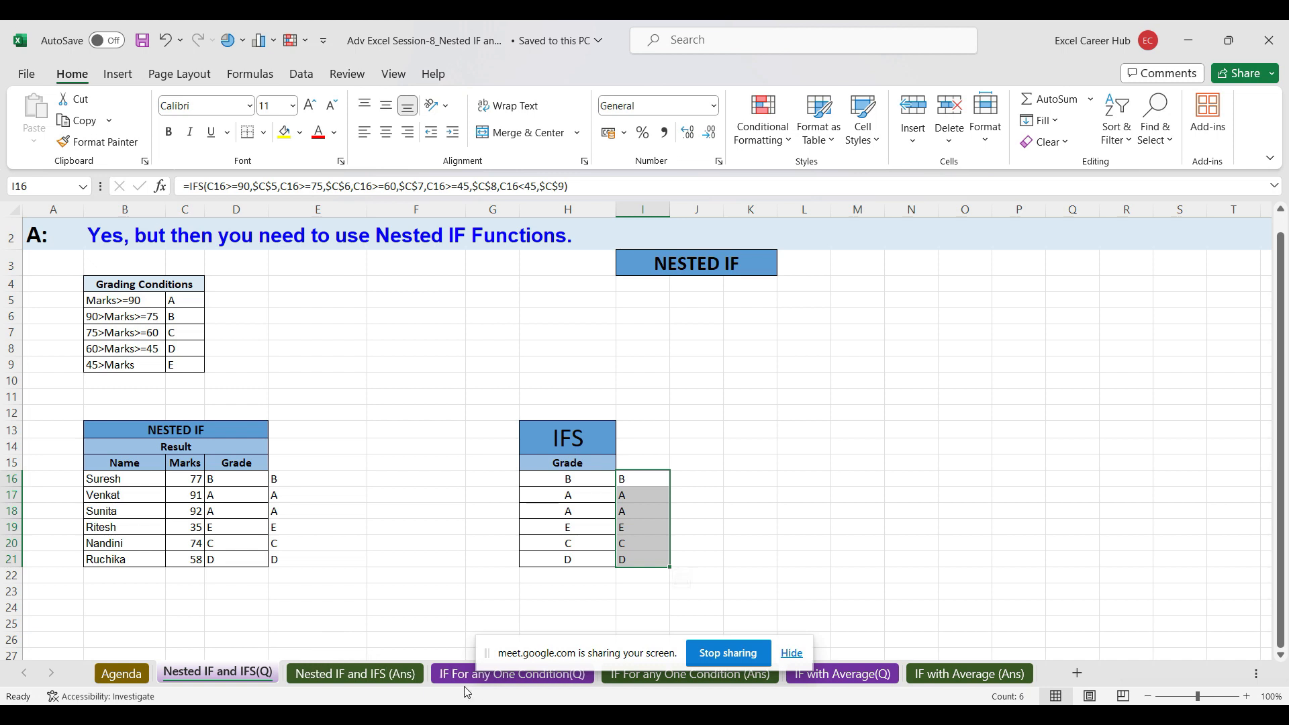
key(alt+Tab)
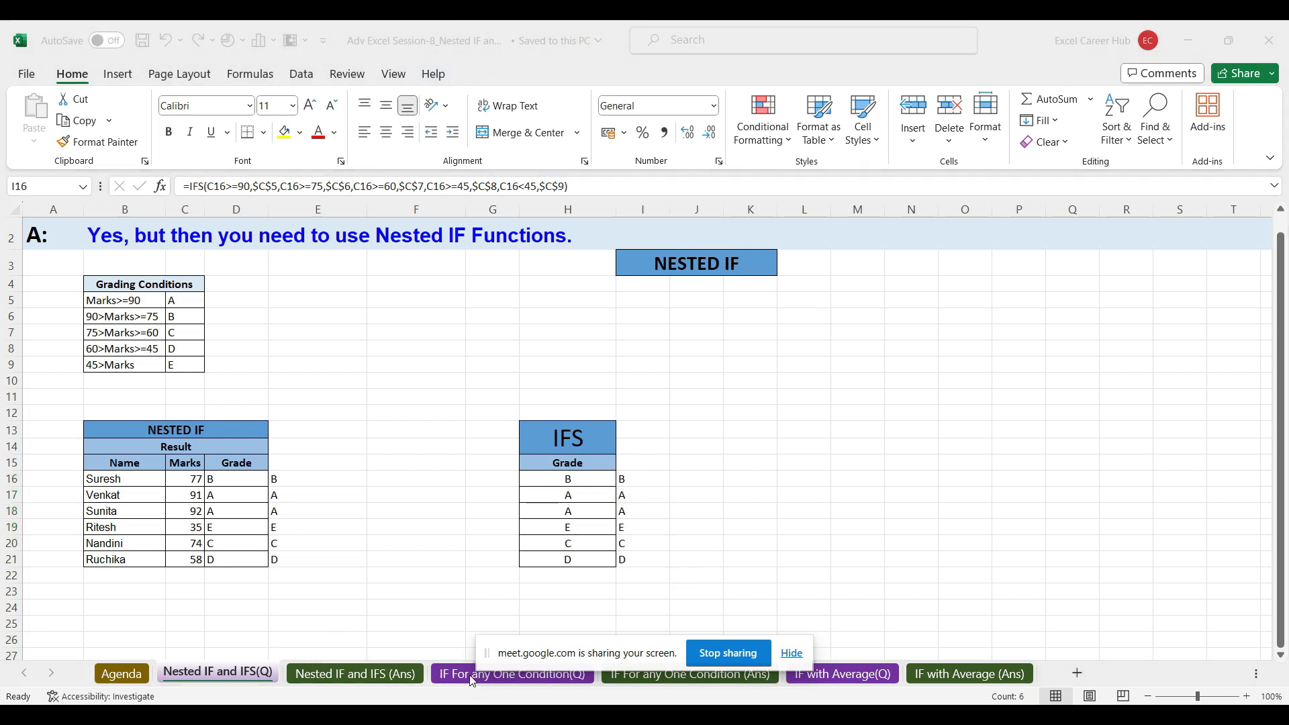
click(661, 583)
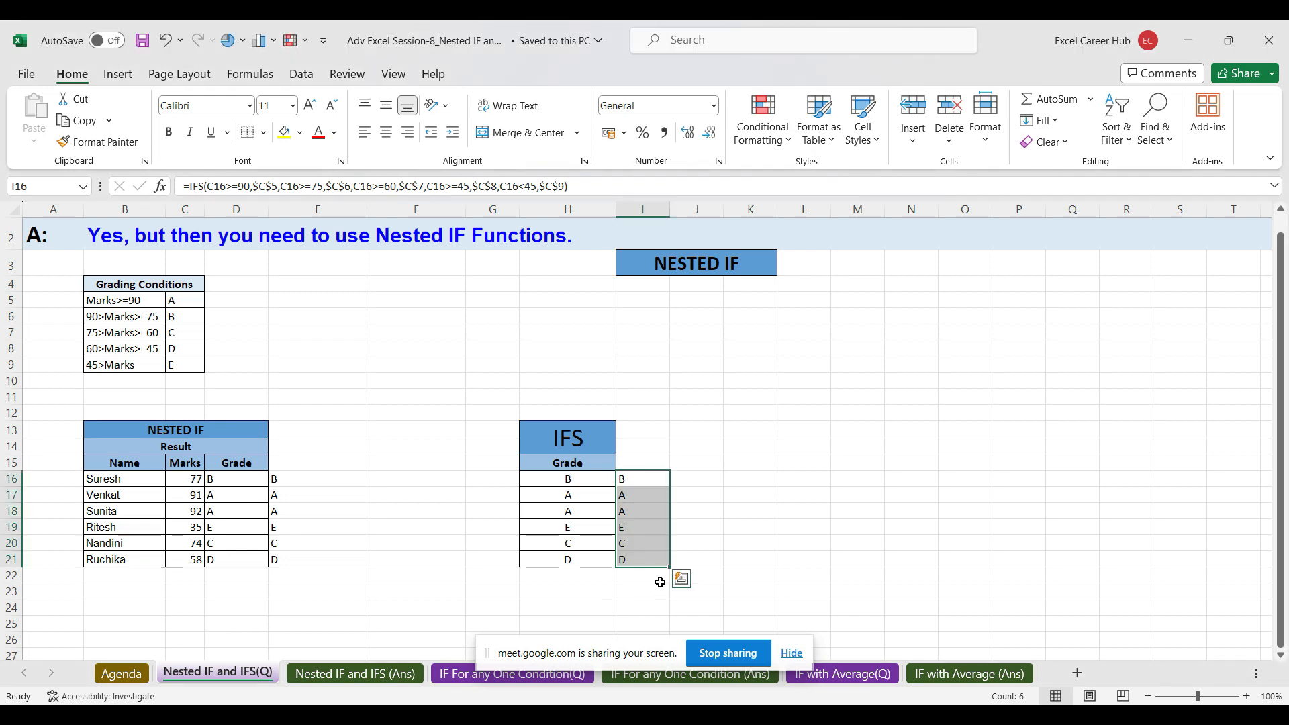
click(790, 651)
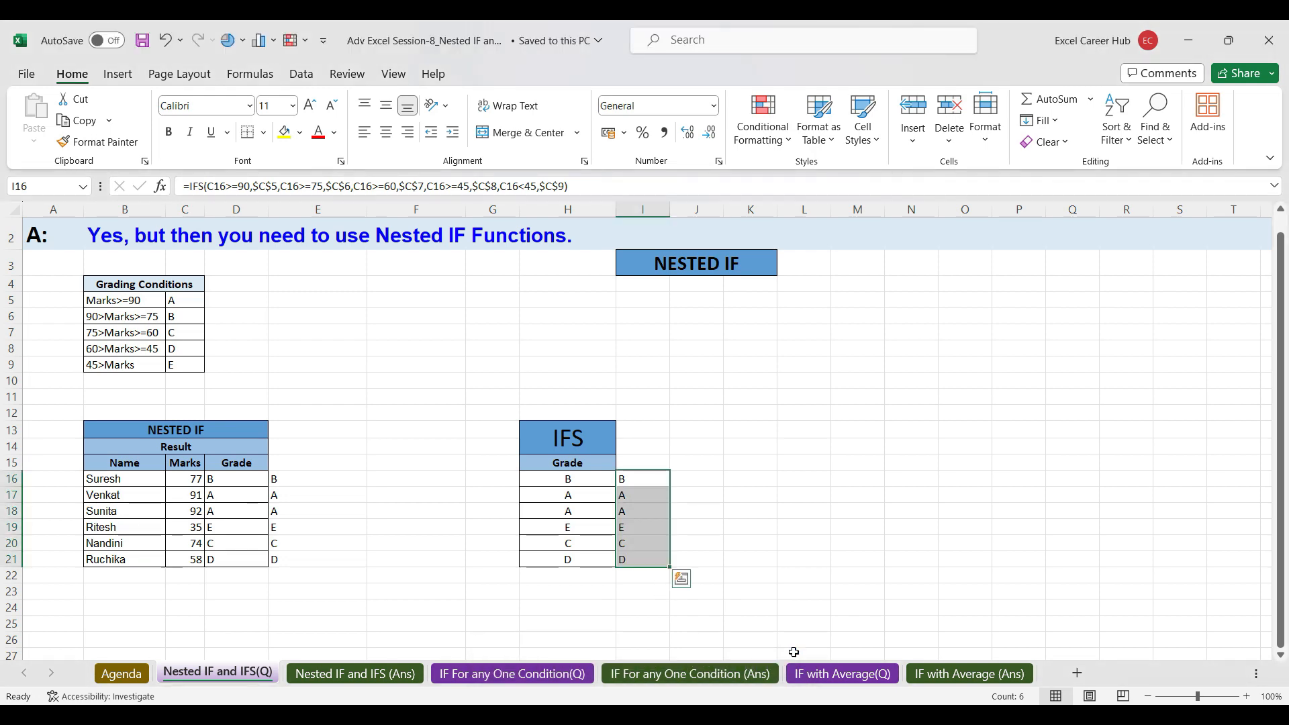
Step: Show the IF For any One Condition(Q) sheet and review the function arguments of the XOR-based IF formula in I7
click(522, 674)
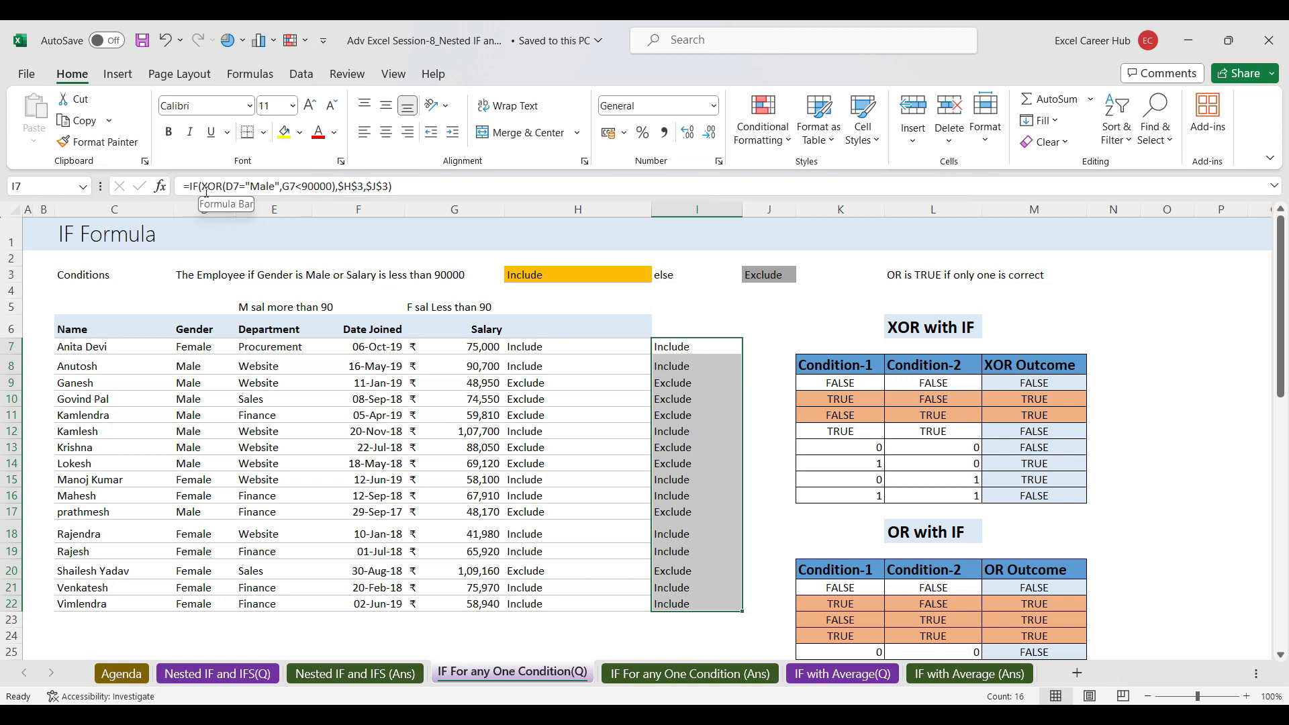
click(160, 186)
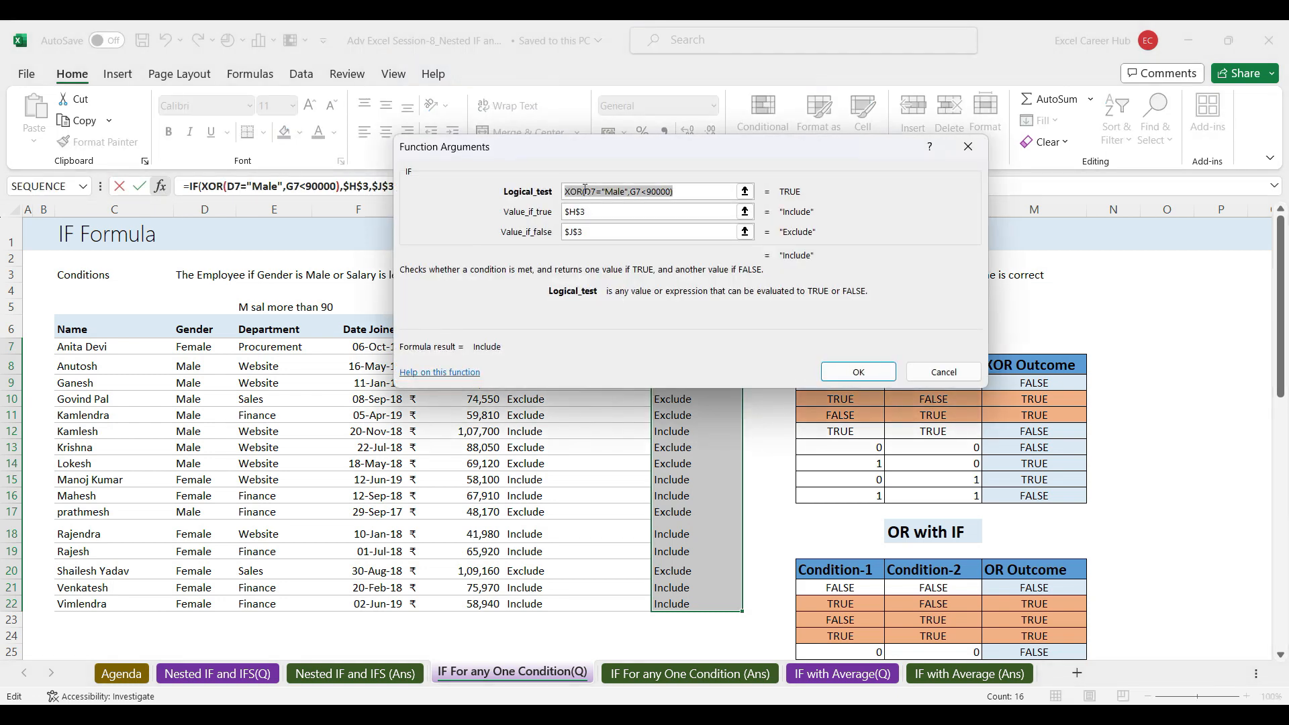
click(957, 147)
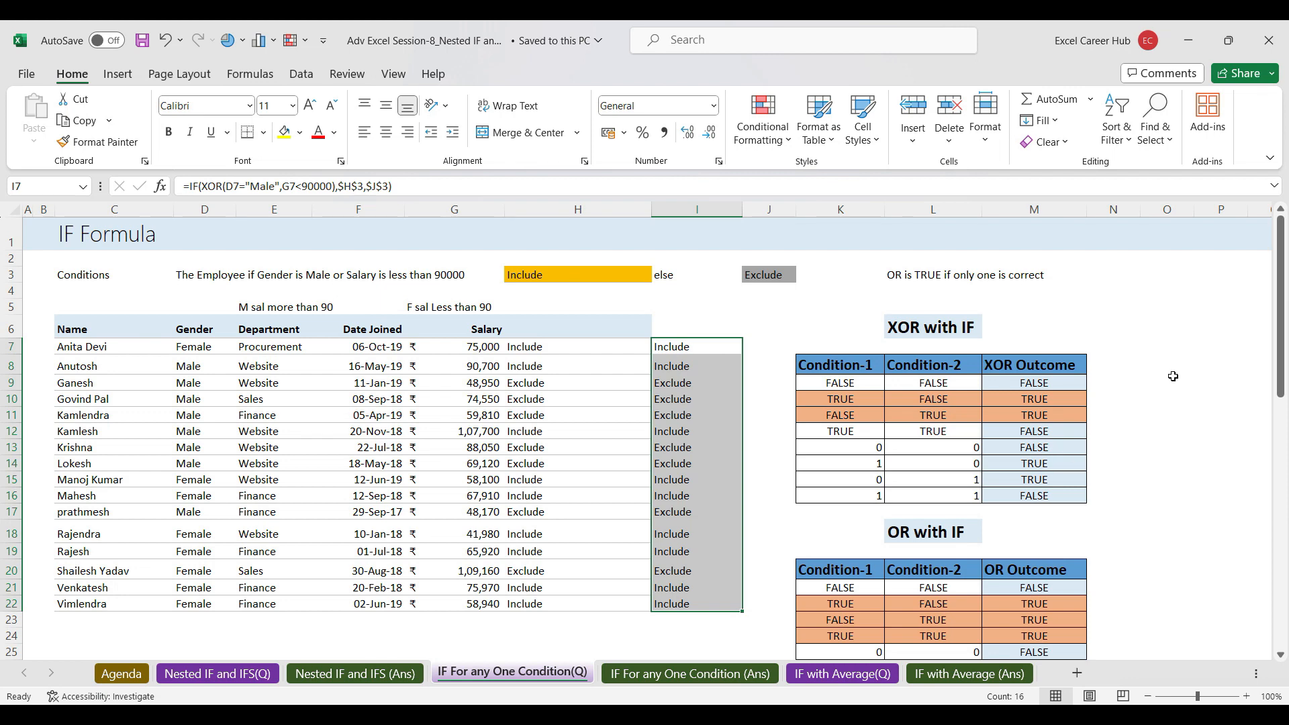
Step: Compare the OR and XOR outcomes for the rows where both conditions are TRUE, in K24:M24 and K12:M12
drag(1283, 298, 1282, 324)
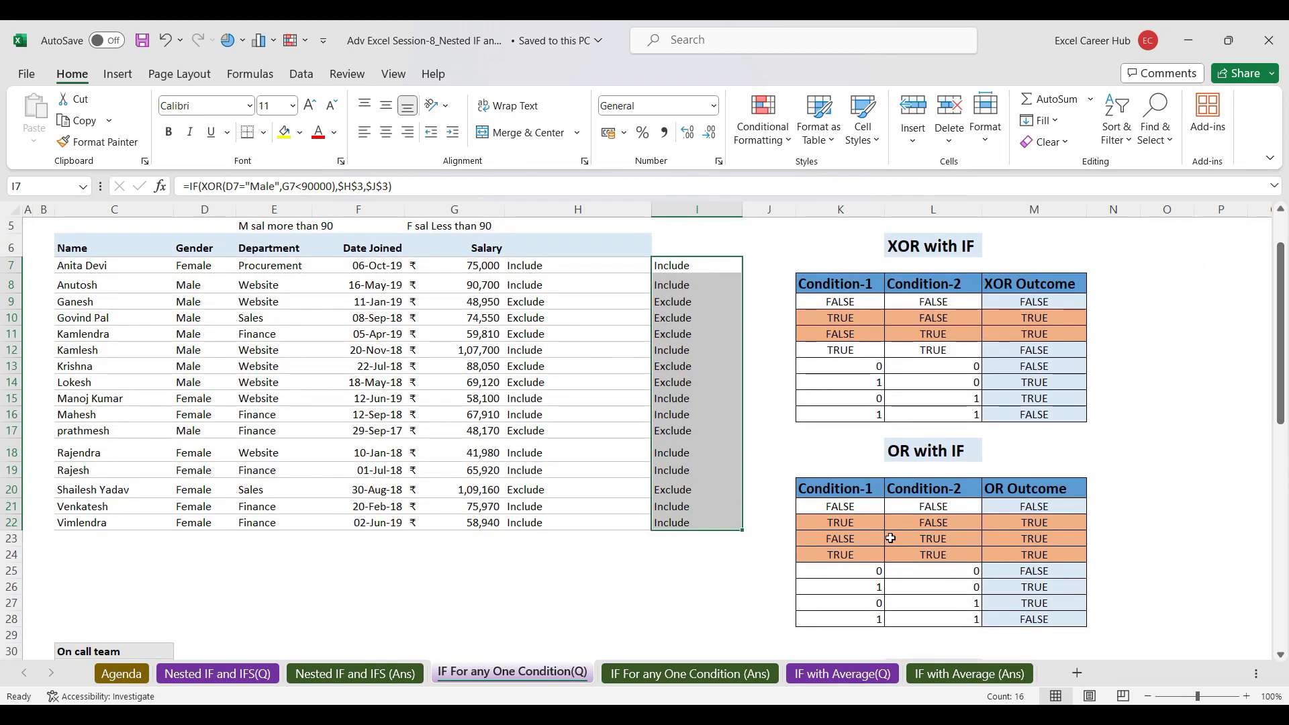
drag(842, 555, 930, 552)
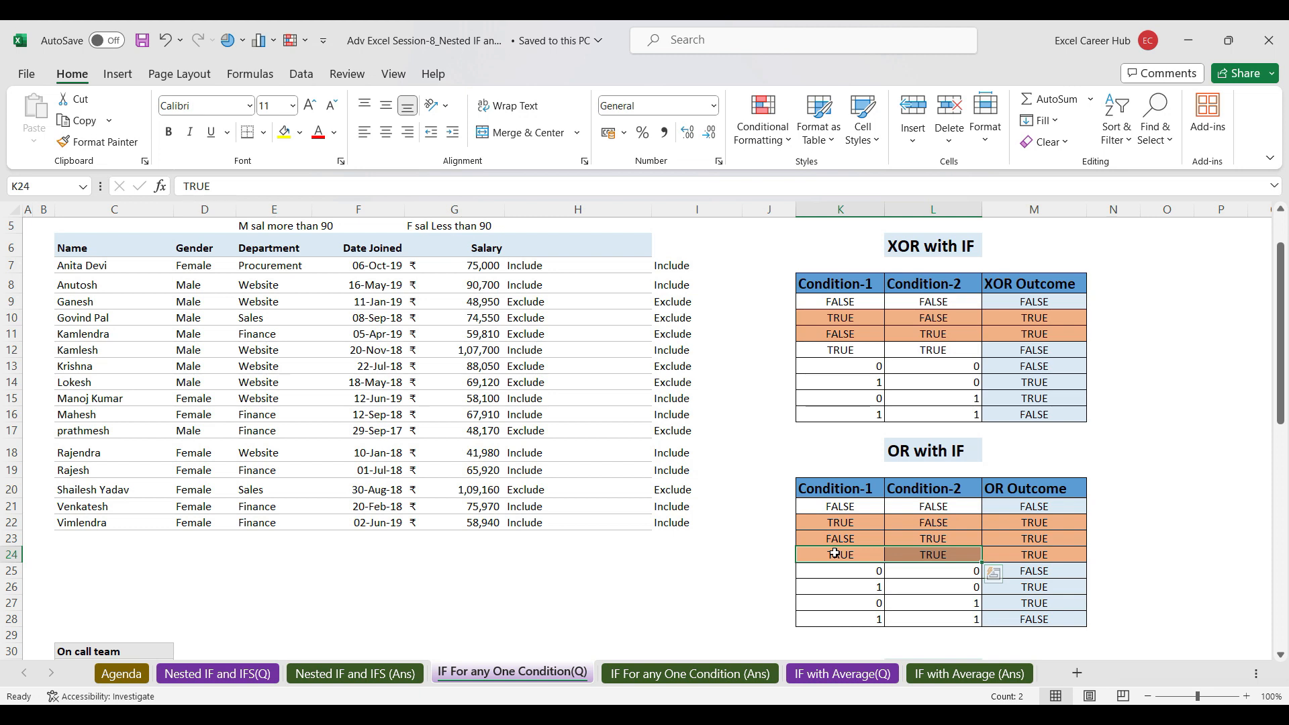
click(1072, 553)
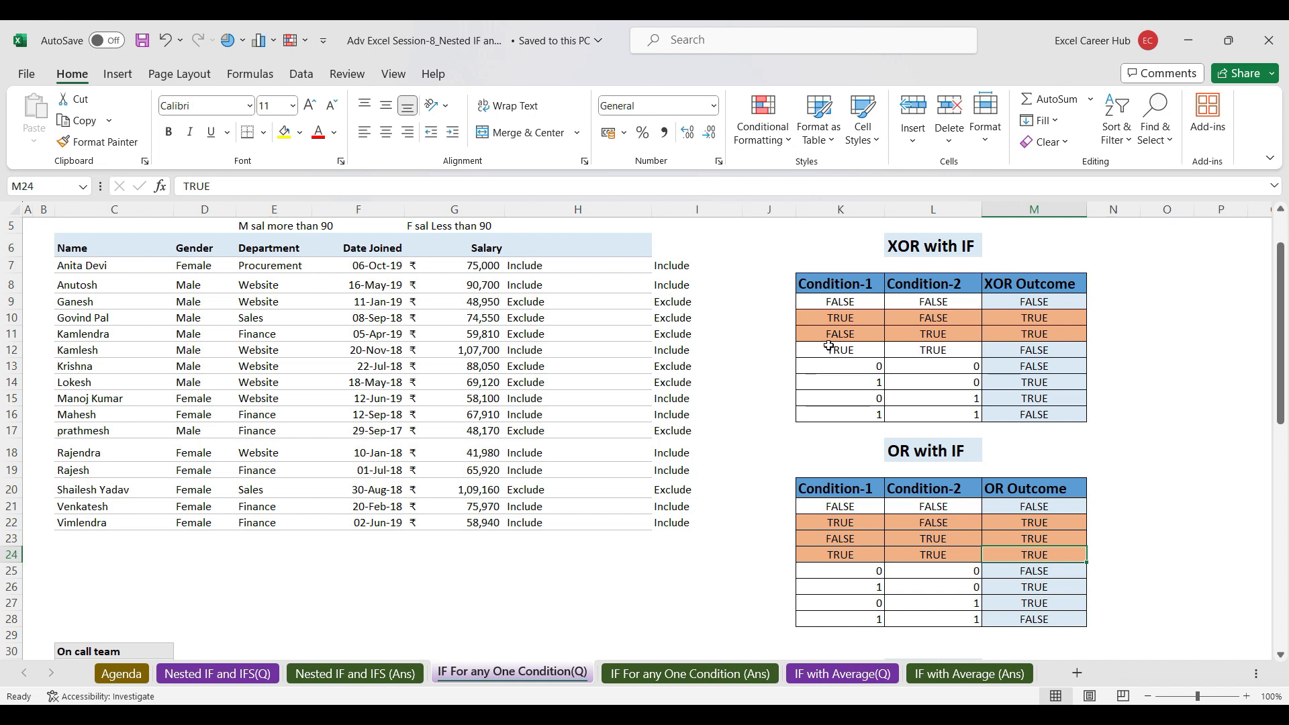
drag(830, 348, 954, 356)
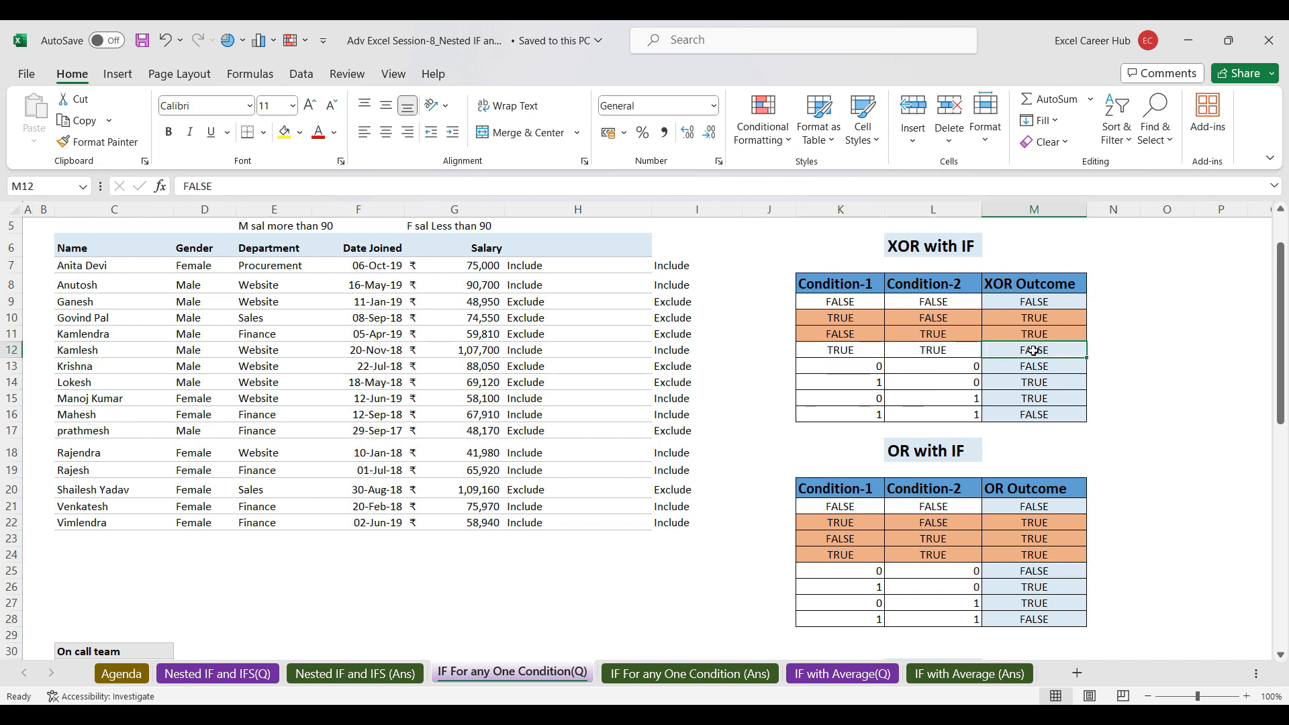
Step: Compare the condition pairs with their XOR outcomes in rows 9 to 12 of the XOR with IF table
click(841, 319)
key(shift+Right)
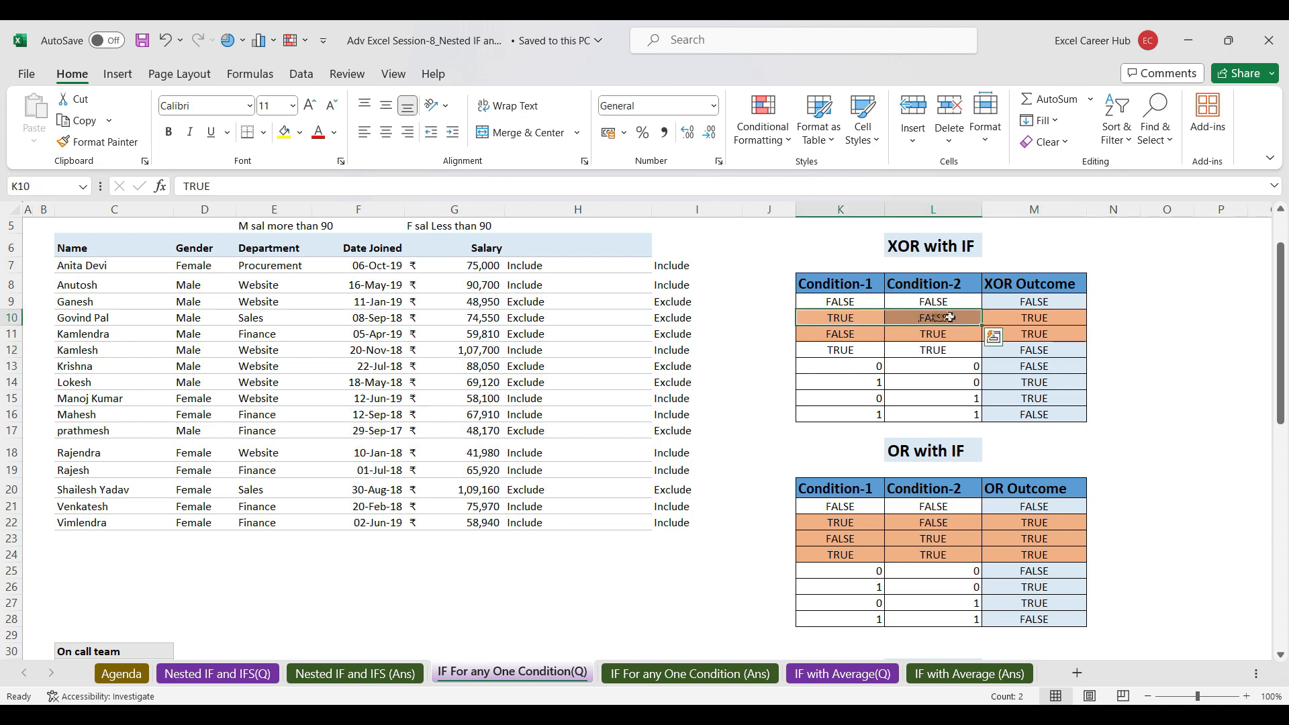
drag(842, 319, 1019, 313)
click(1019, 313)
drag(846, 333, 899, 335)
click(900, 335)
click(1021, 329)
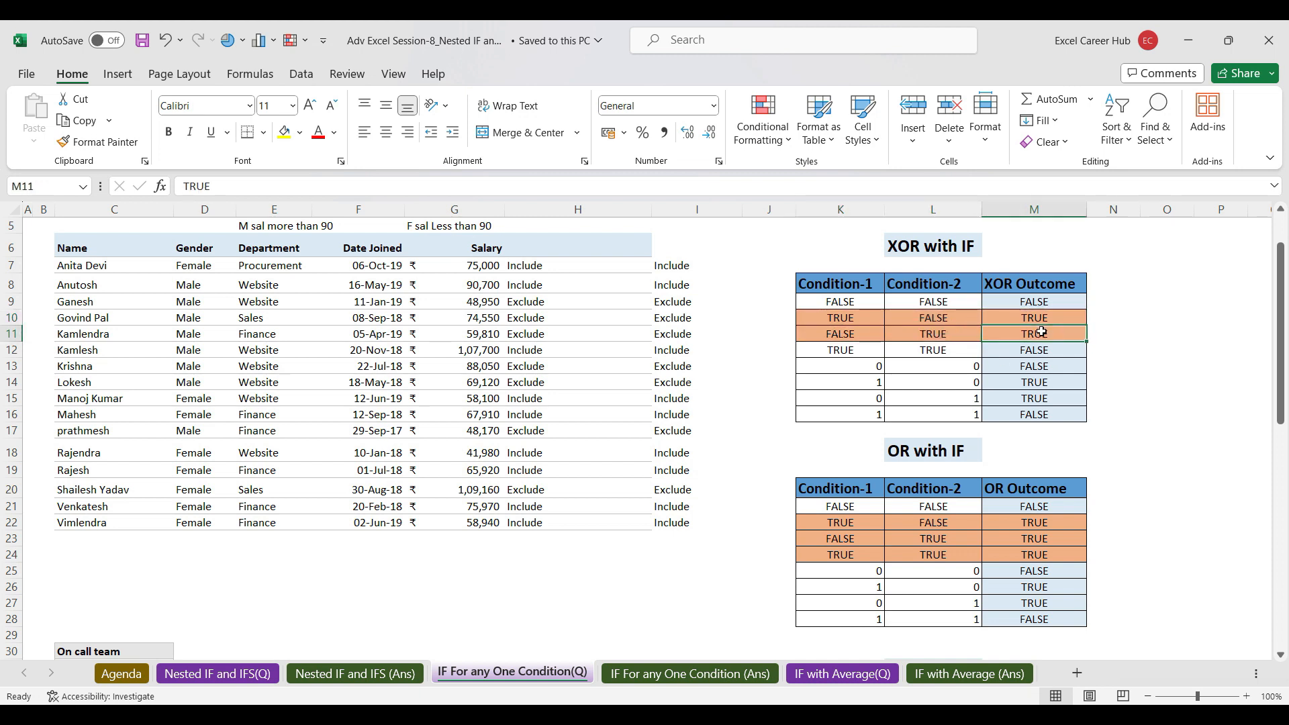
click(1028, 299)
drag(868, 352, 910, 349)
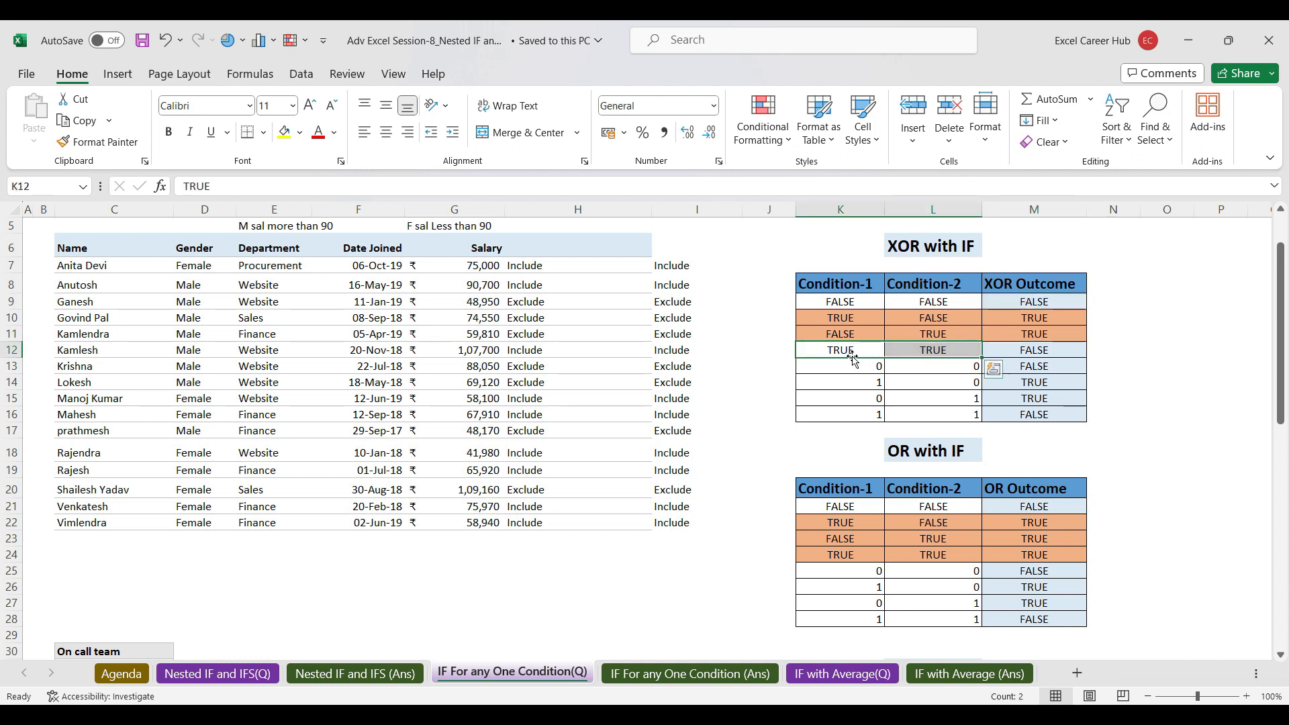
click(1039, 352)
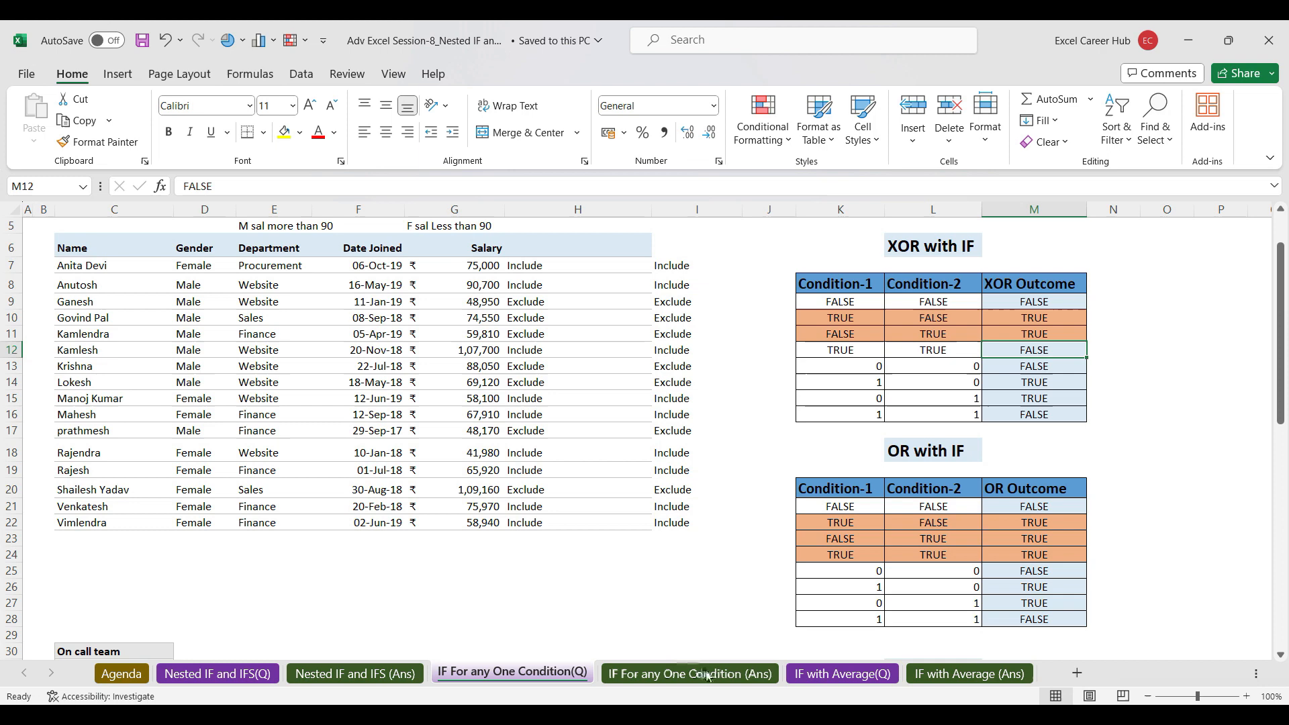
Step: On the IF with Average(Q) sheet, delete the existing salary chart and clear the Highlight values in H8:H23
click(840, 674)
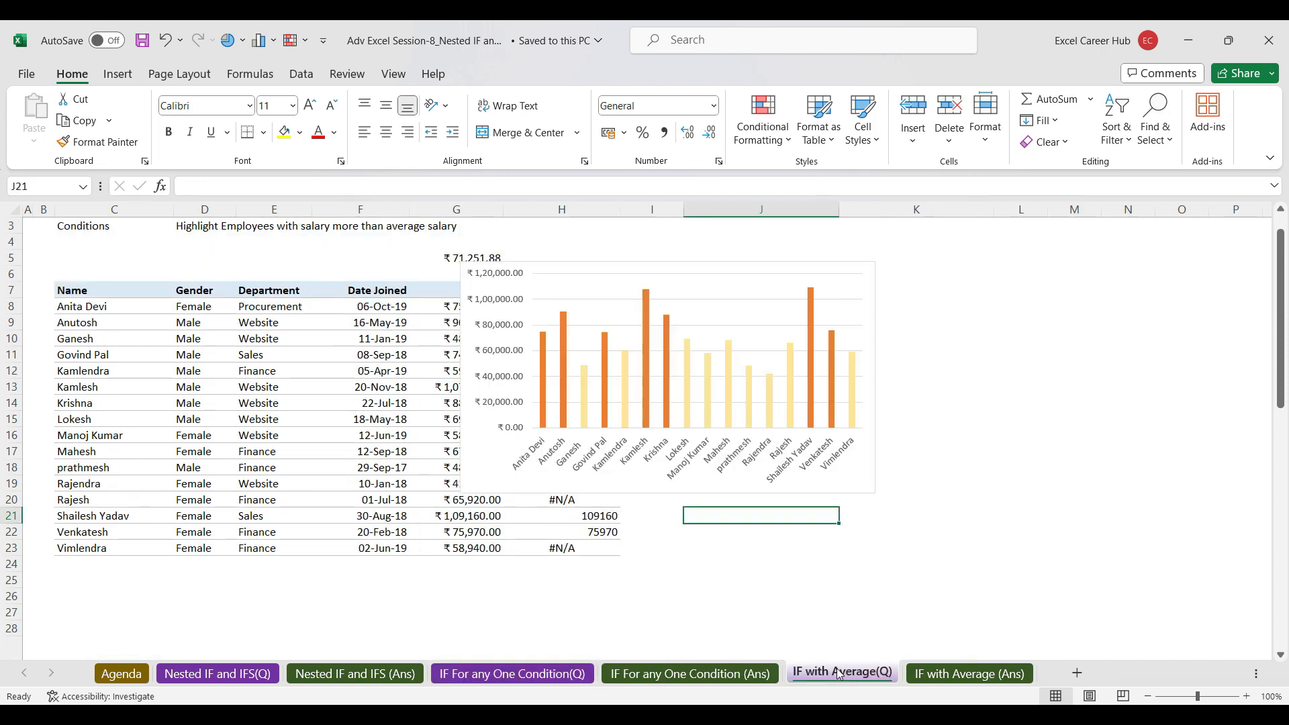
click(559, 263)
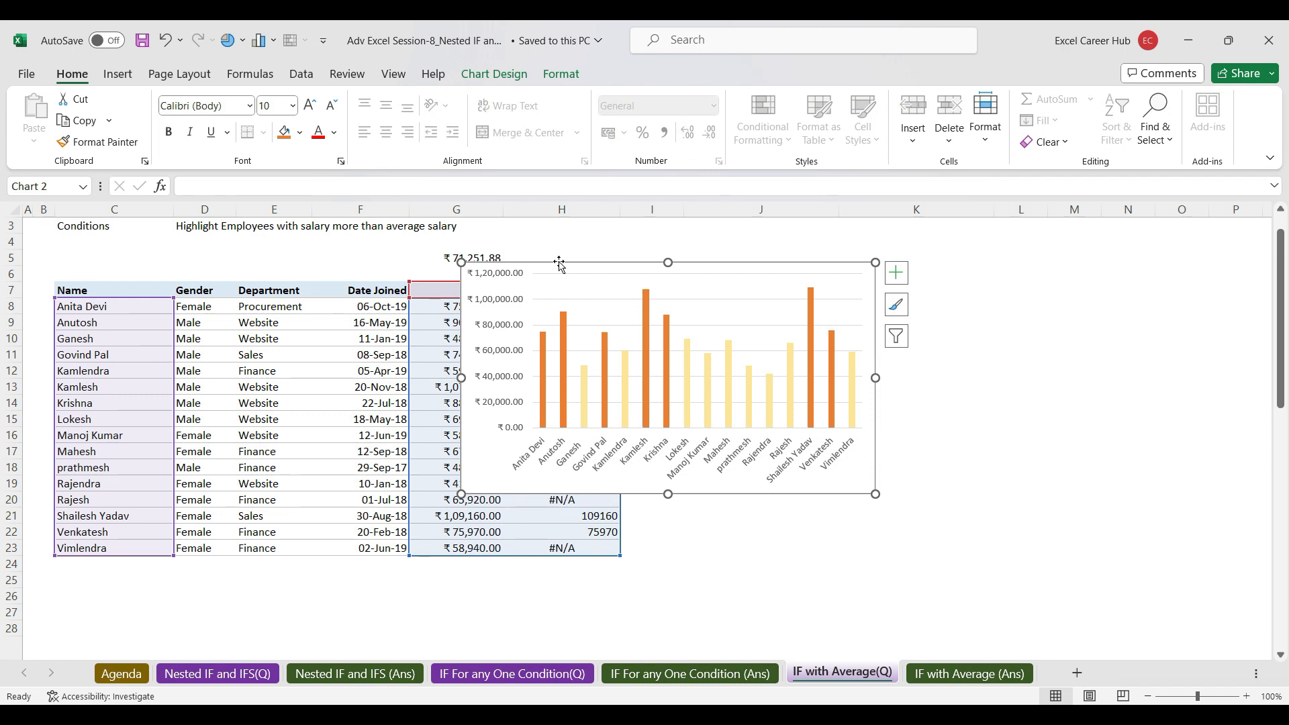
key(Delete)
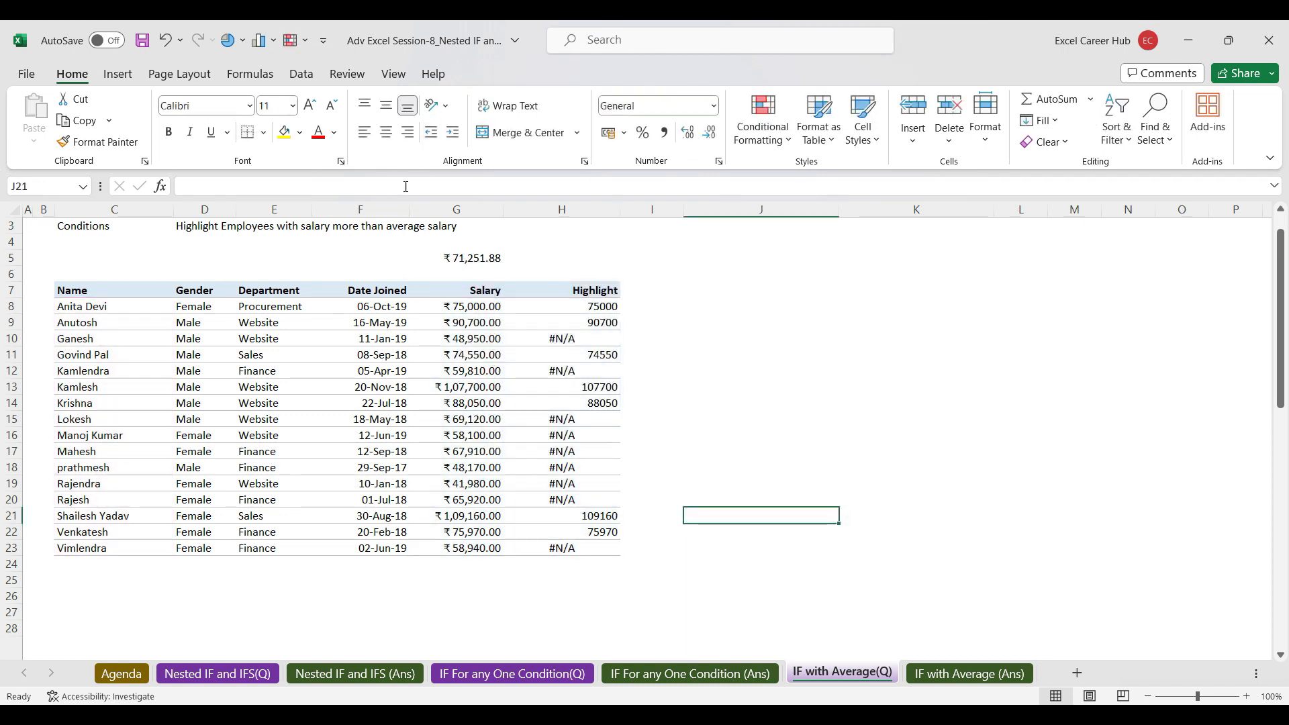
mouse_move(551, 308)
mouse_down()
mouse_move(550, 613)
mouse_move(609, 547)
mouse_up()
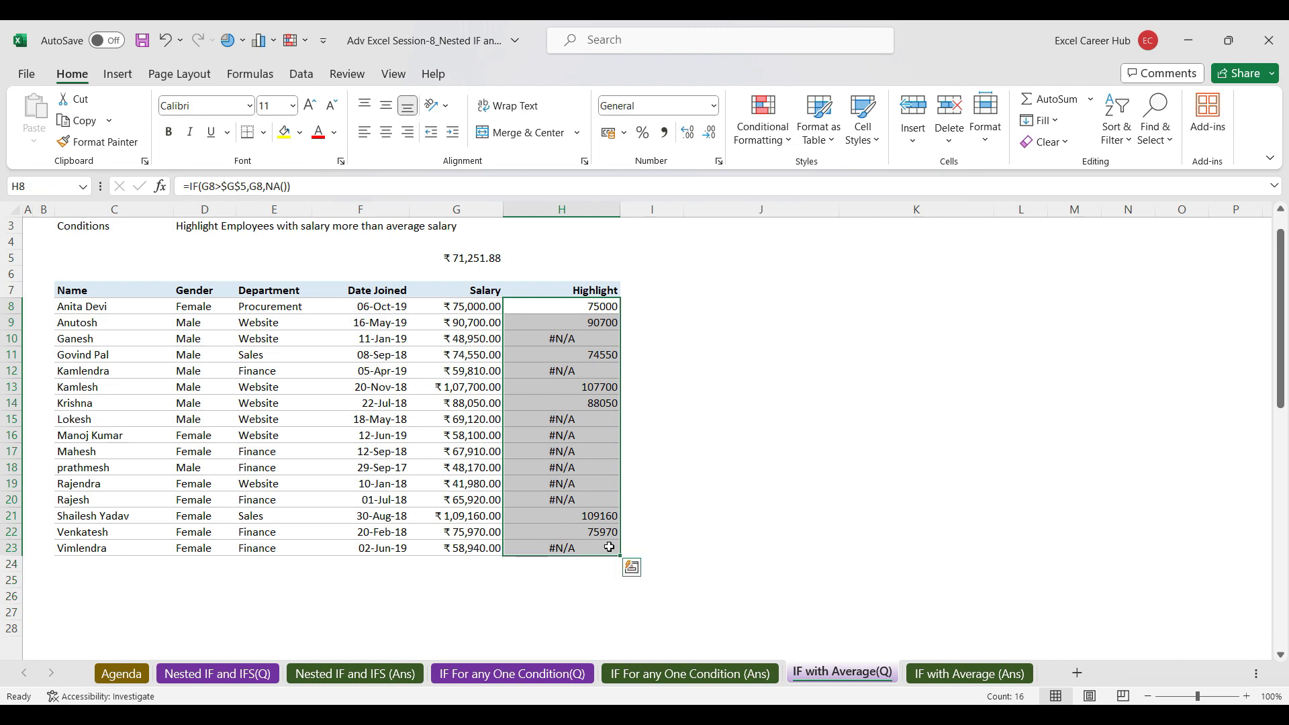
key(Delete)
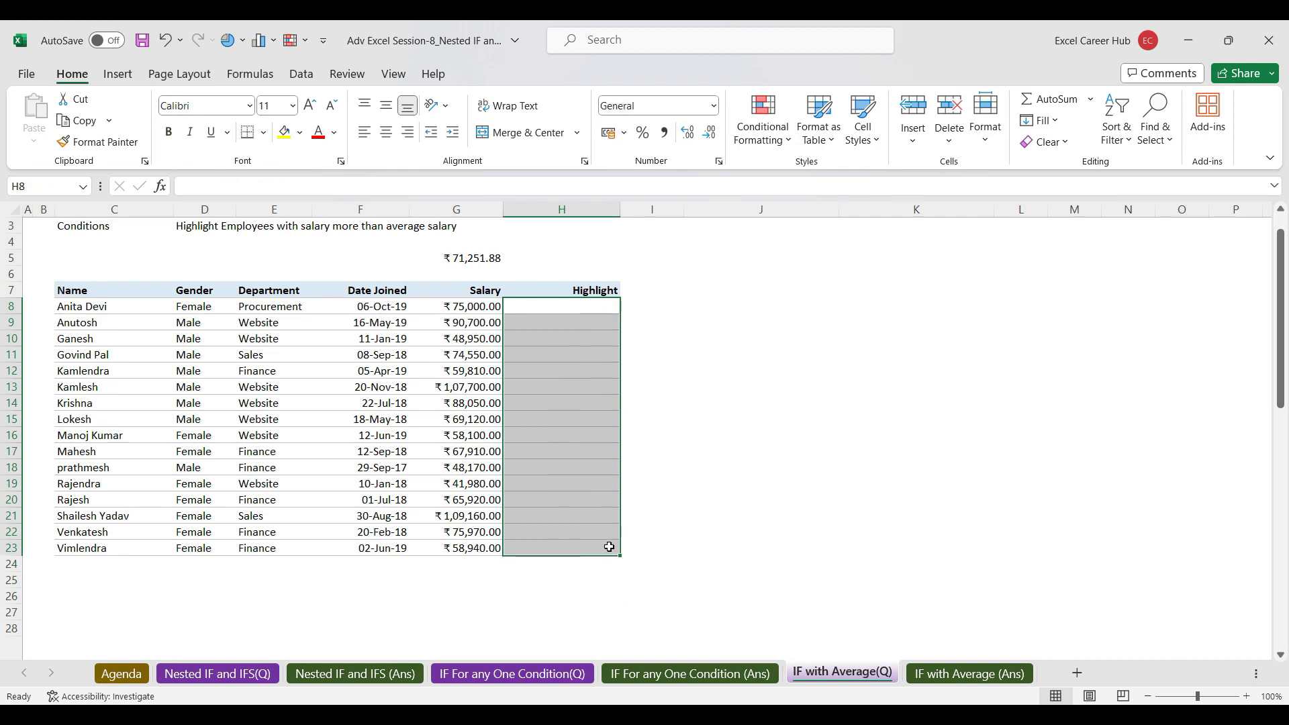
Step: Replace the content of G5 with an AVERAGE formula over the salaries in G8:G23
drag(99, 303, 117, 564)
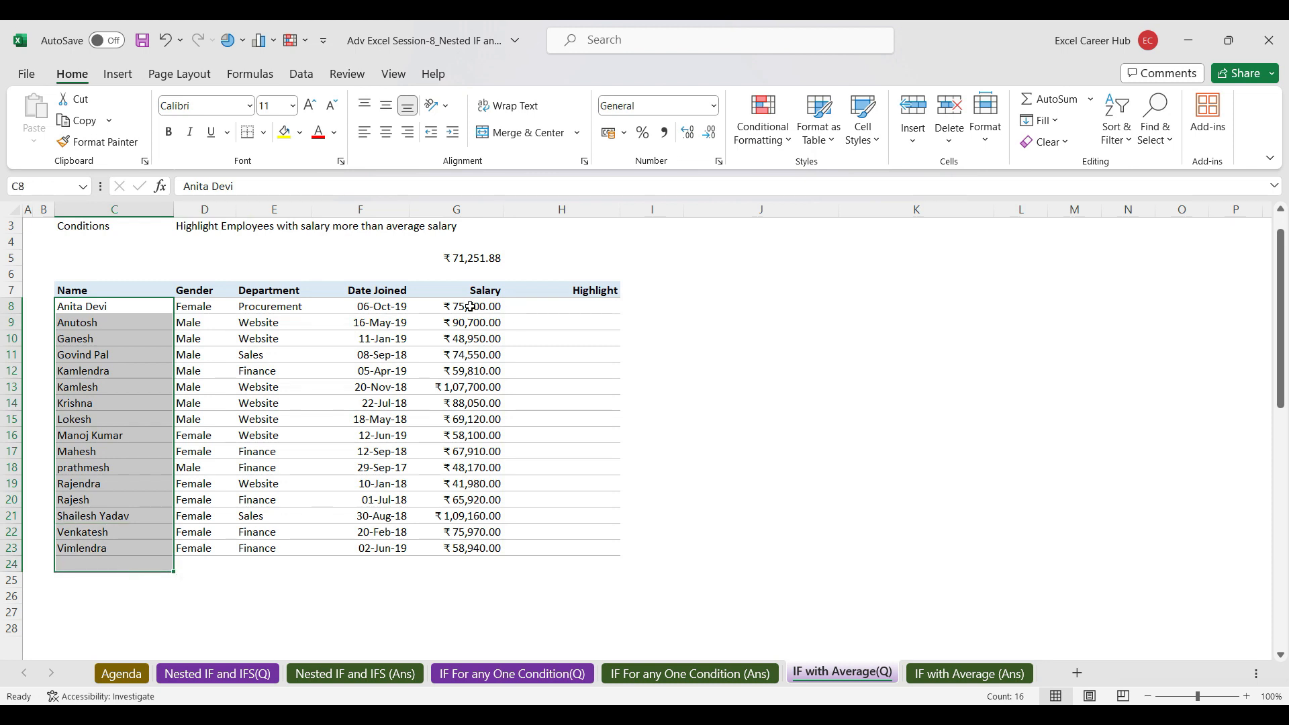
drag(470, 309, 479, 549)
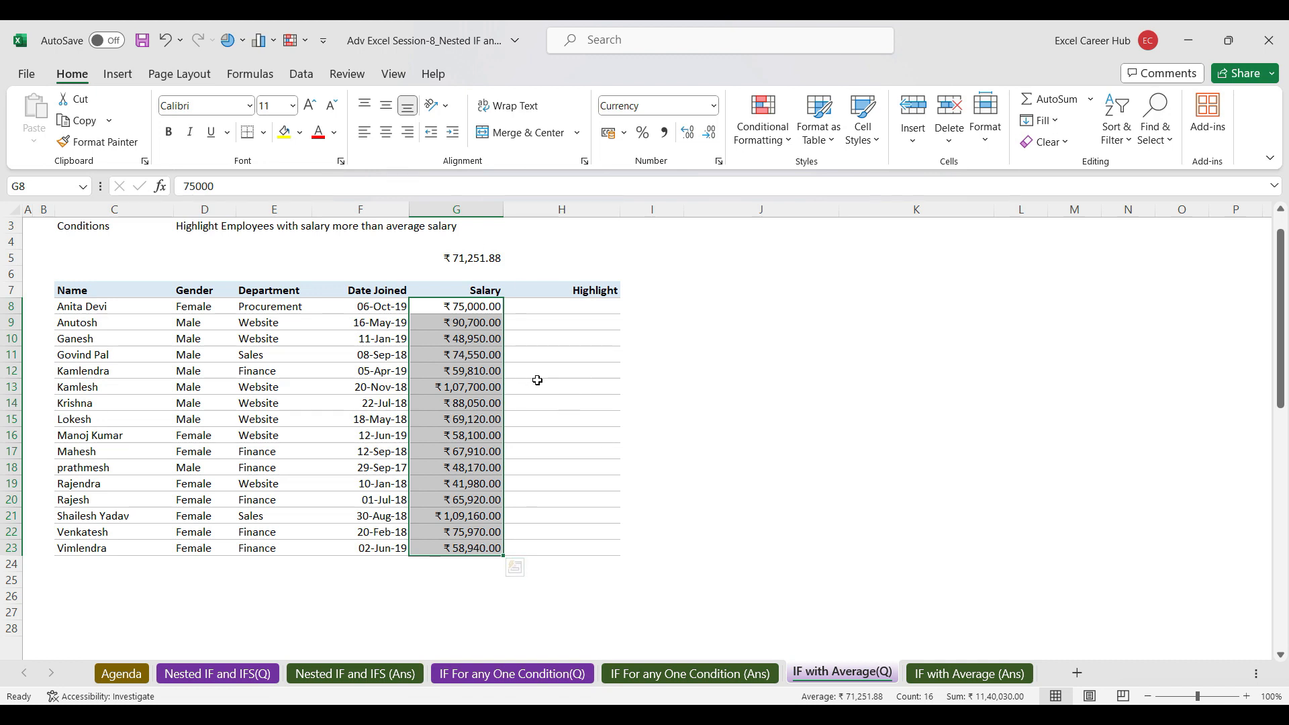
click(468, 259)
key(Delete)
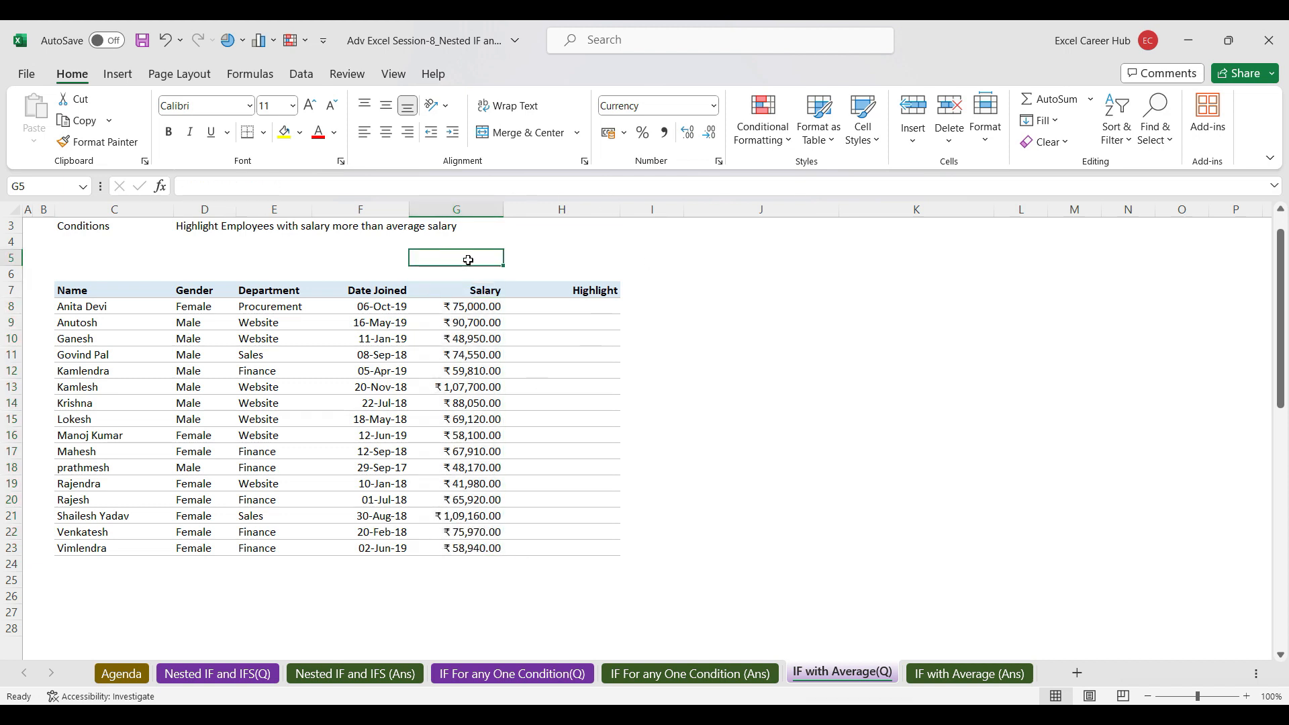
text(=ave)
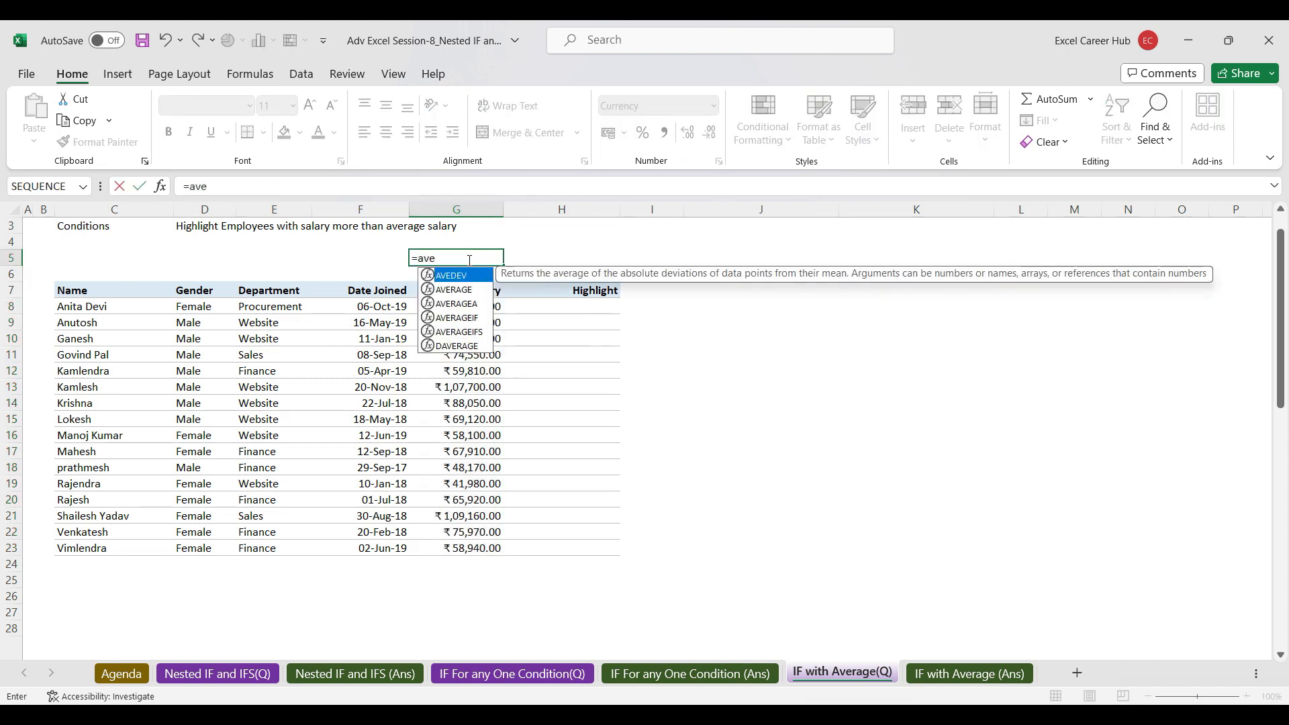
key(Down)
key(Tab)
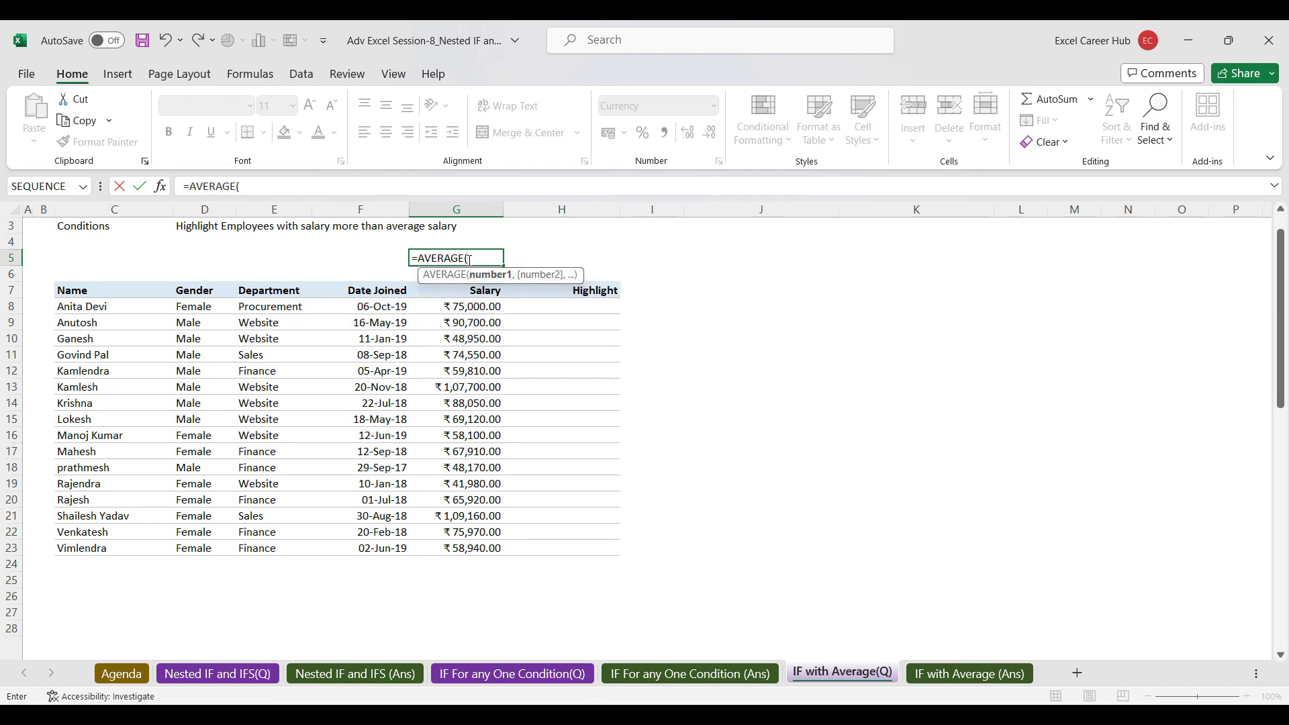
click(468, 306)
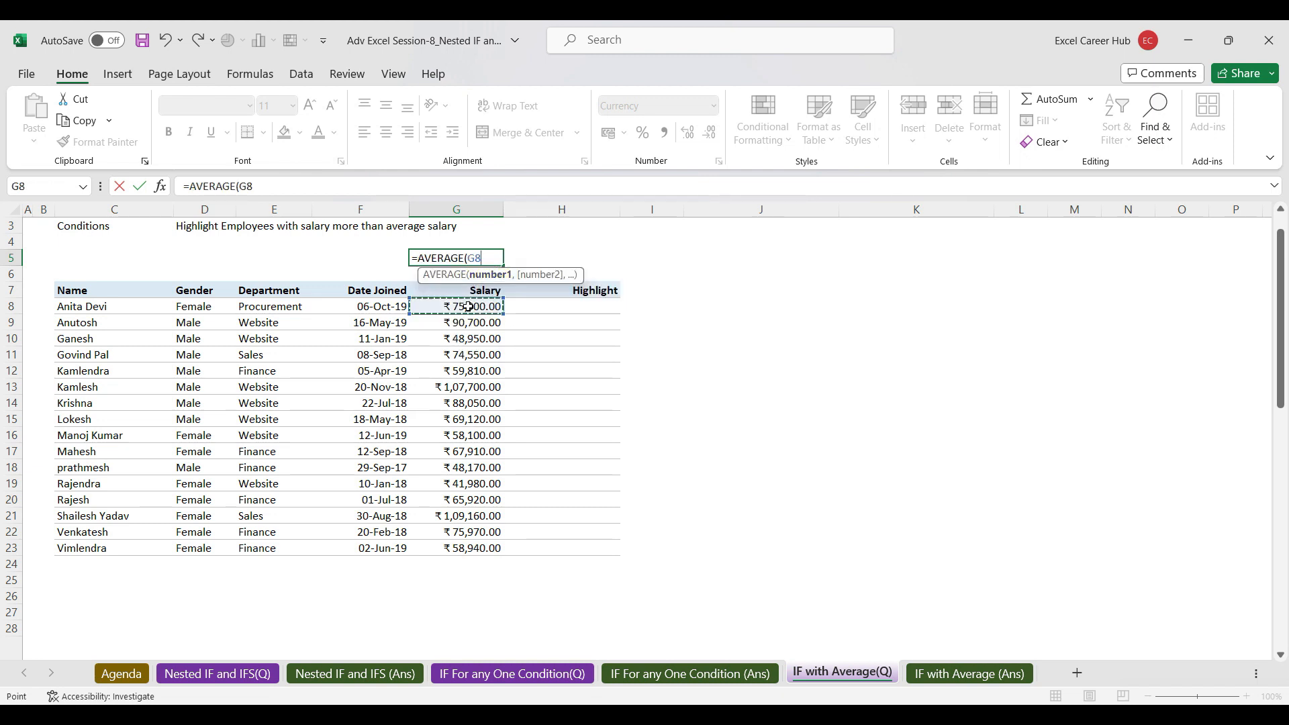
drag(468, 306, 473, 549)
key(Return)
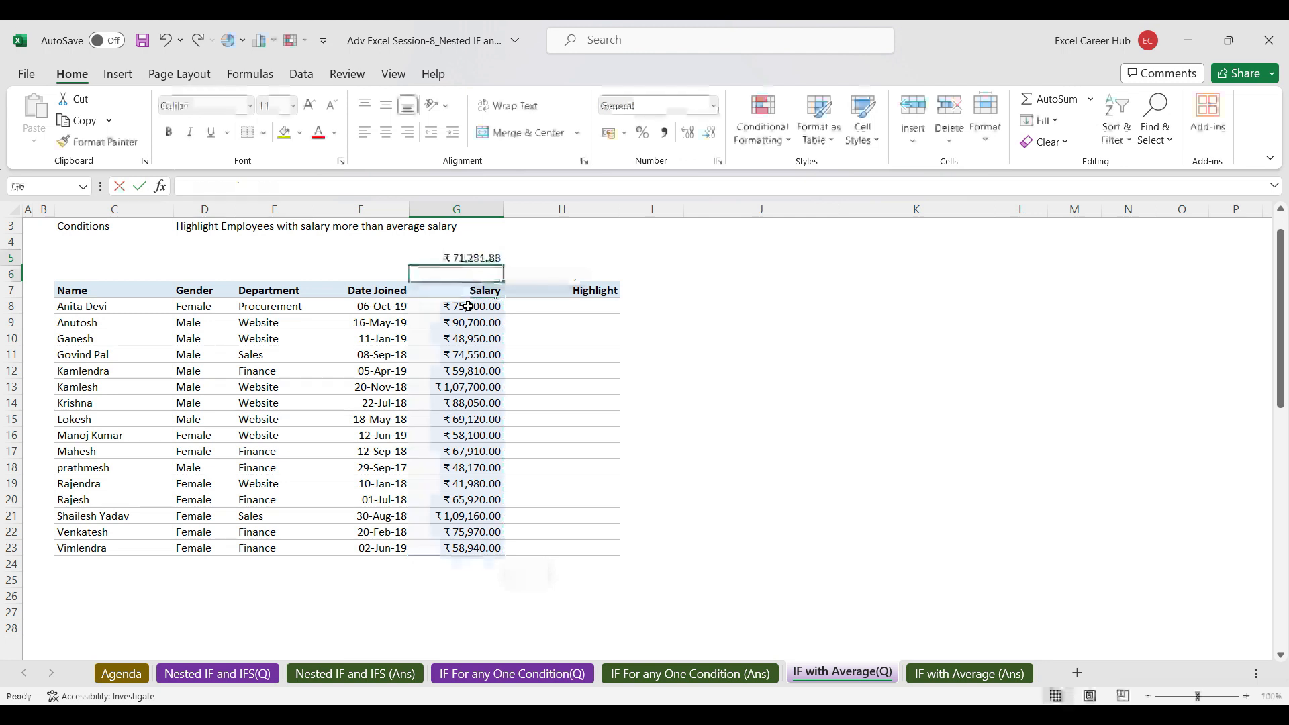
Step: Start an IF formula in H8 through its function arguments, with the logical test G8>$G$5
click(594, 310)
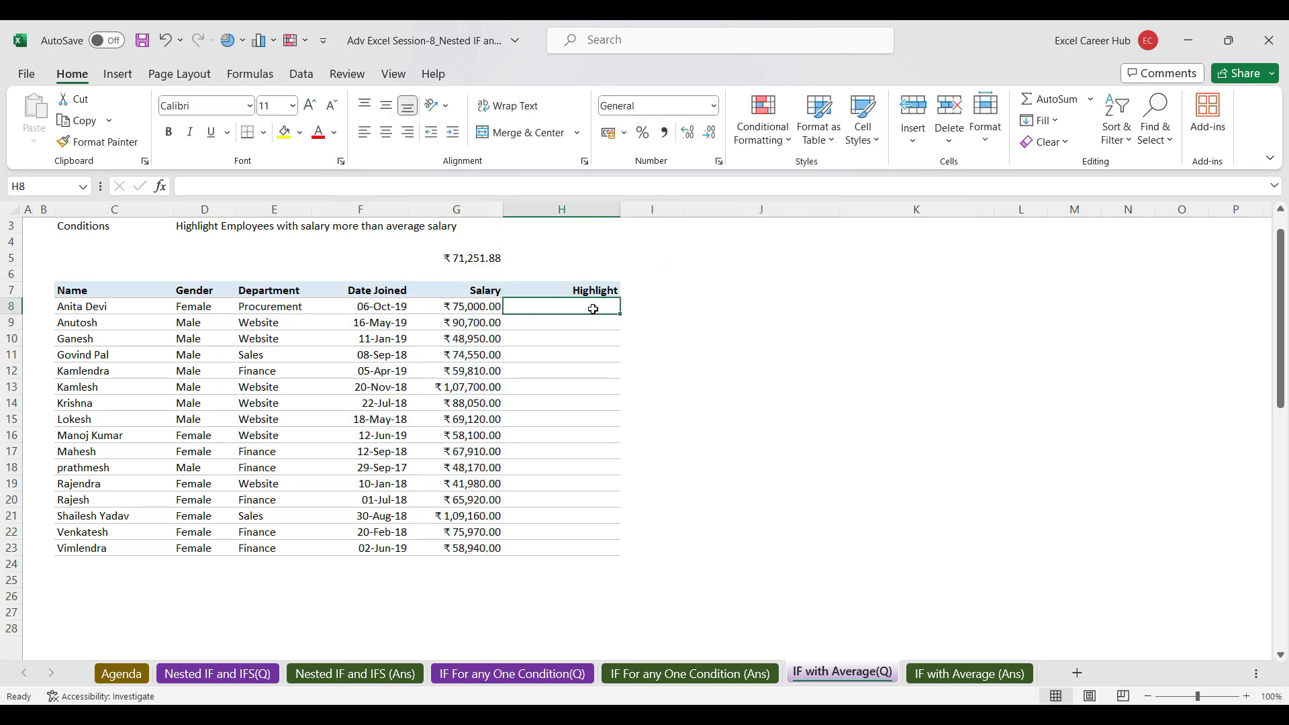
text(=IF()
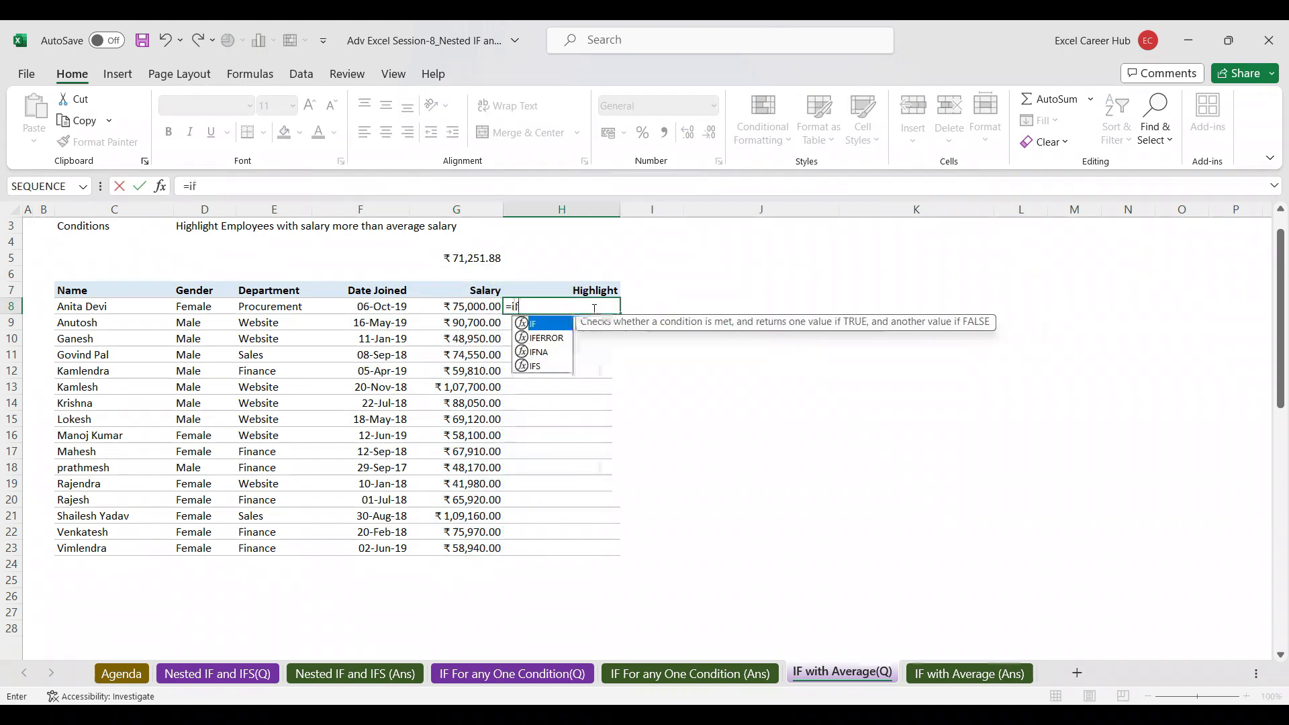
click(160, 186)
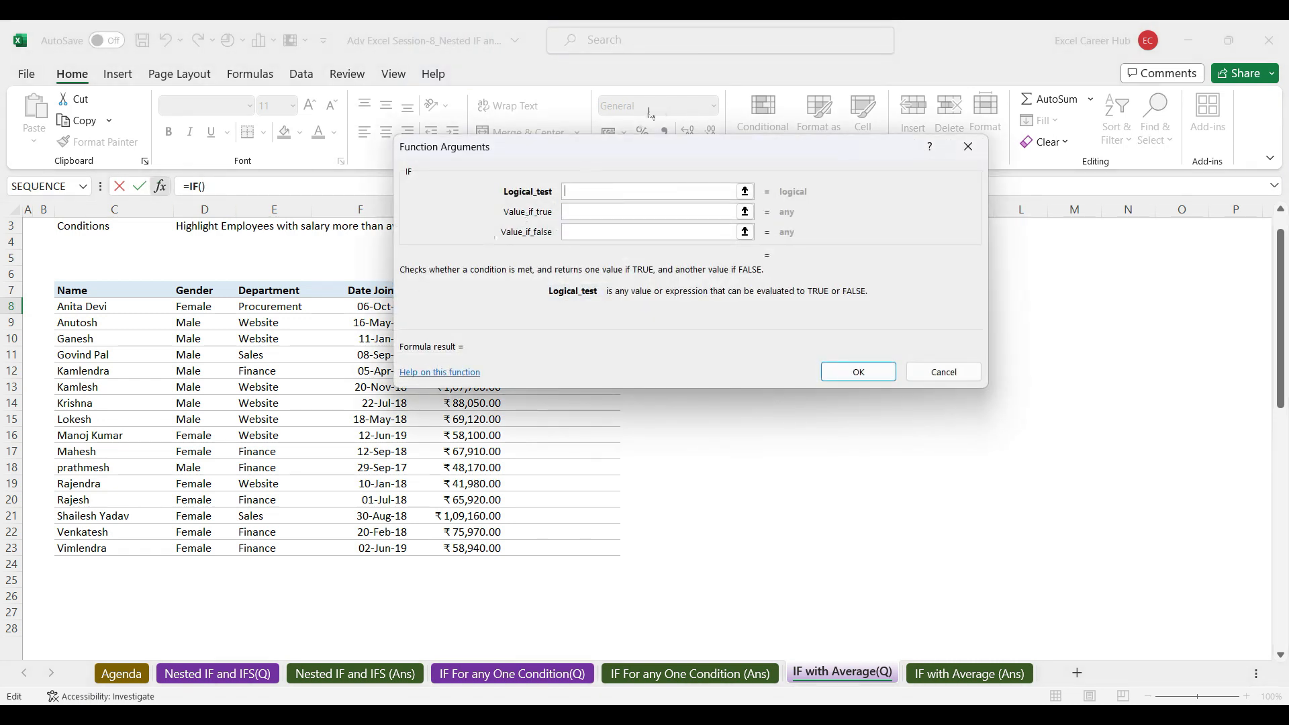
drag(607, 142, 799, 154)
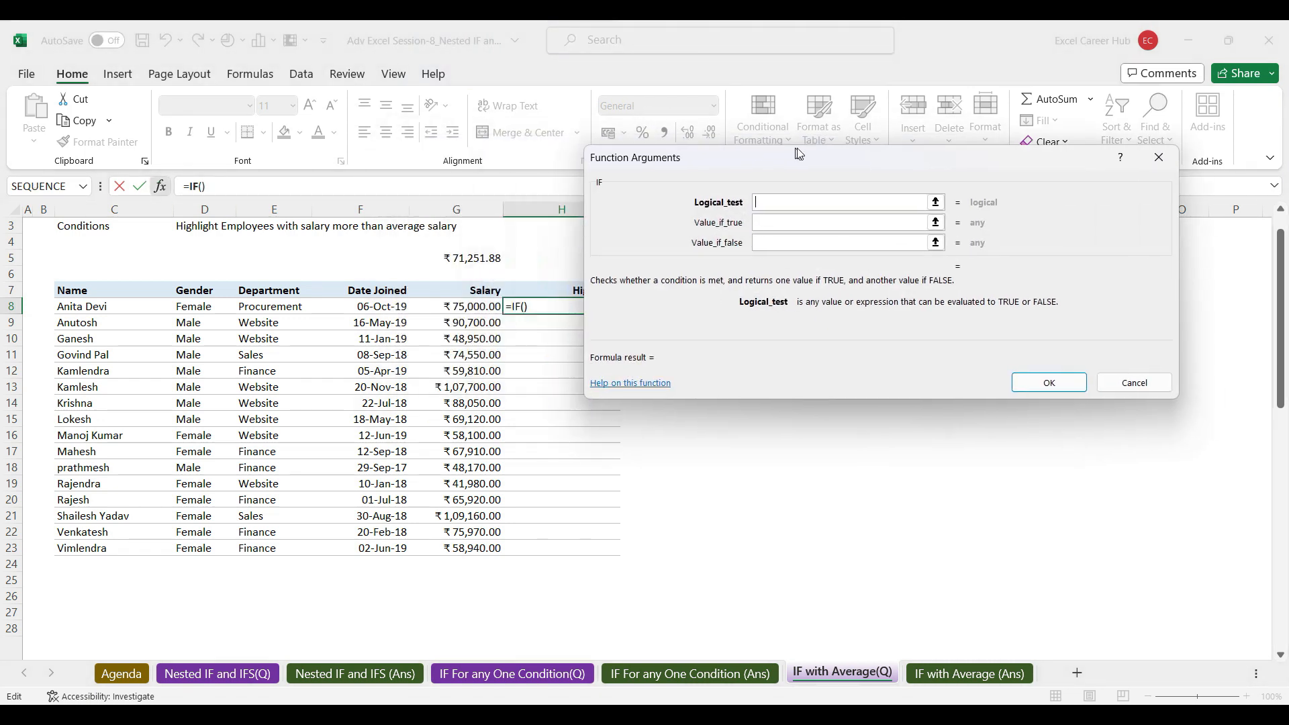
click(462, 306)
text(>)
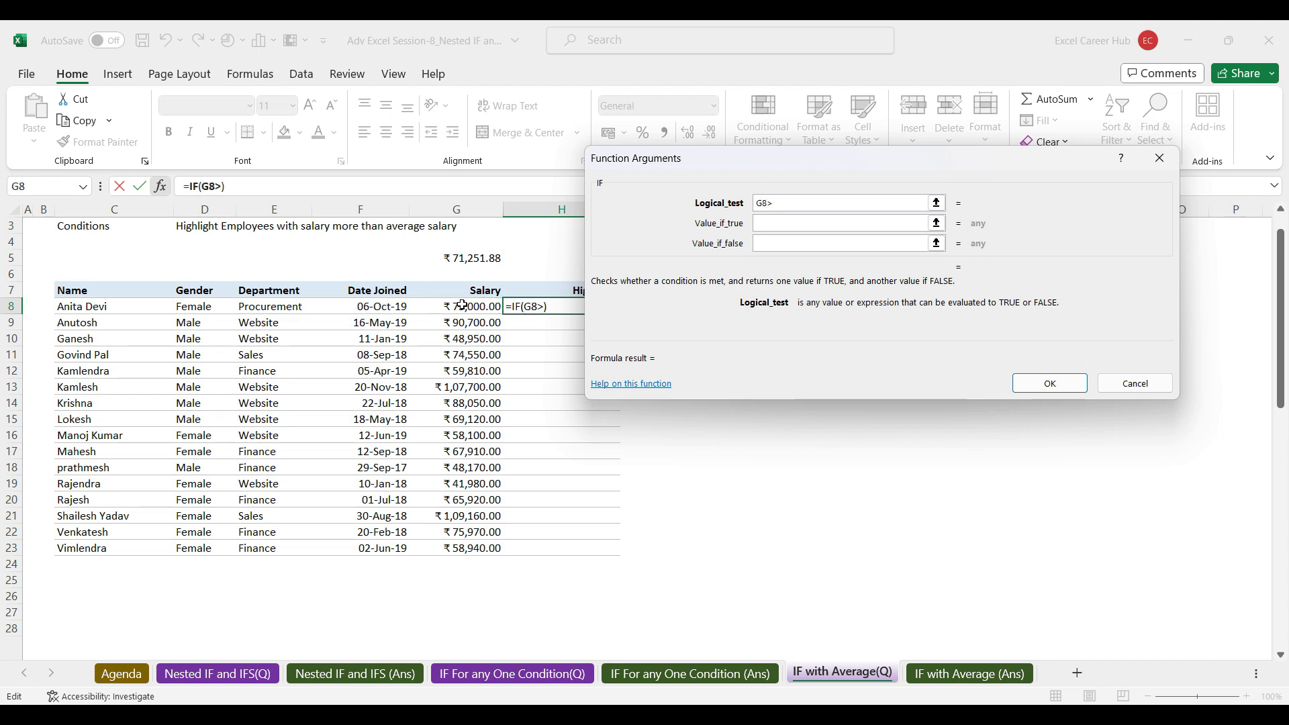
click(476, 258)
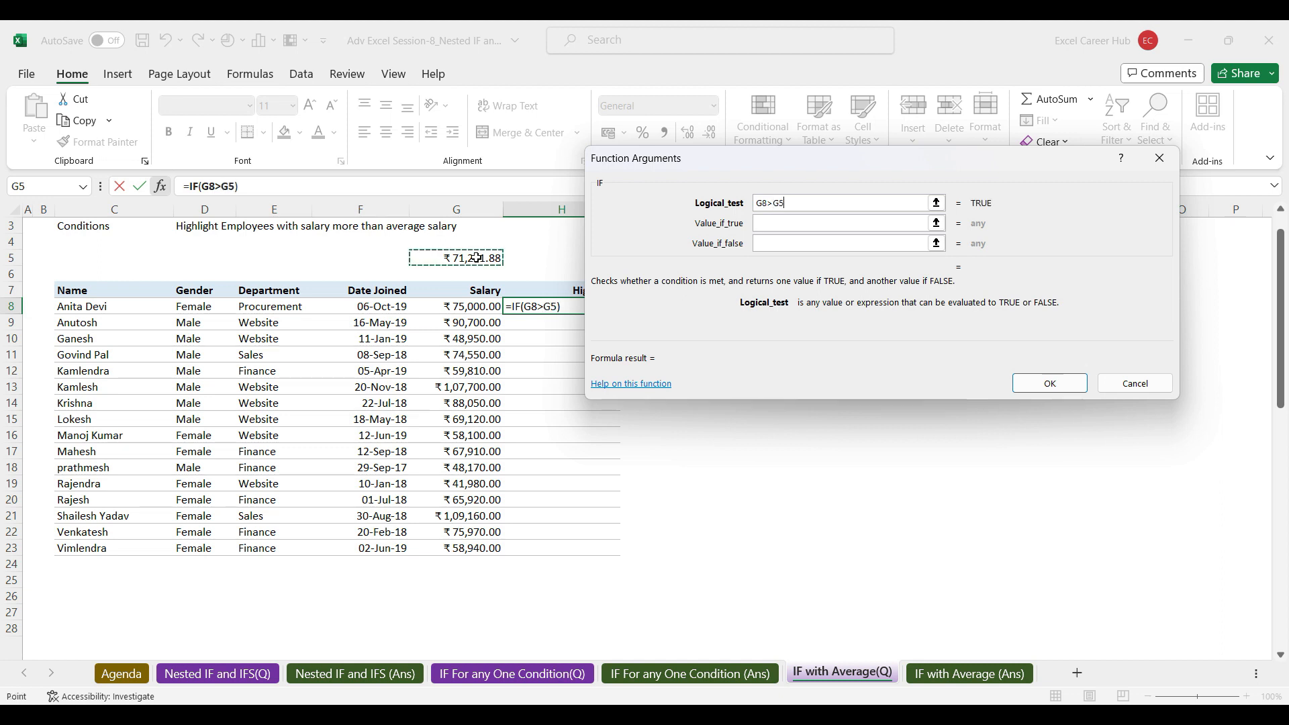
key(F4)
Step: Complete the IF with G8 as the true value and NA() as the false value, and fill it down to H23
click(778, 226)
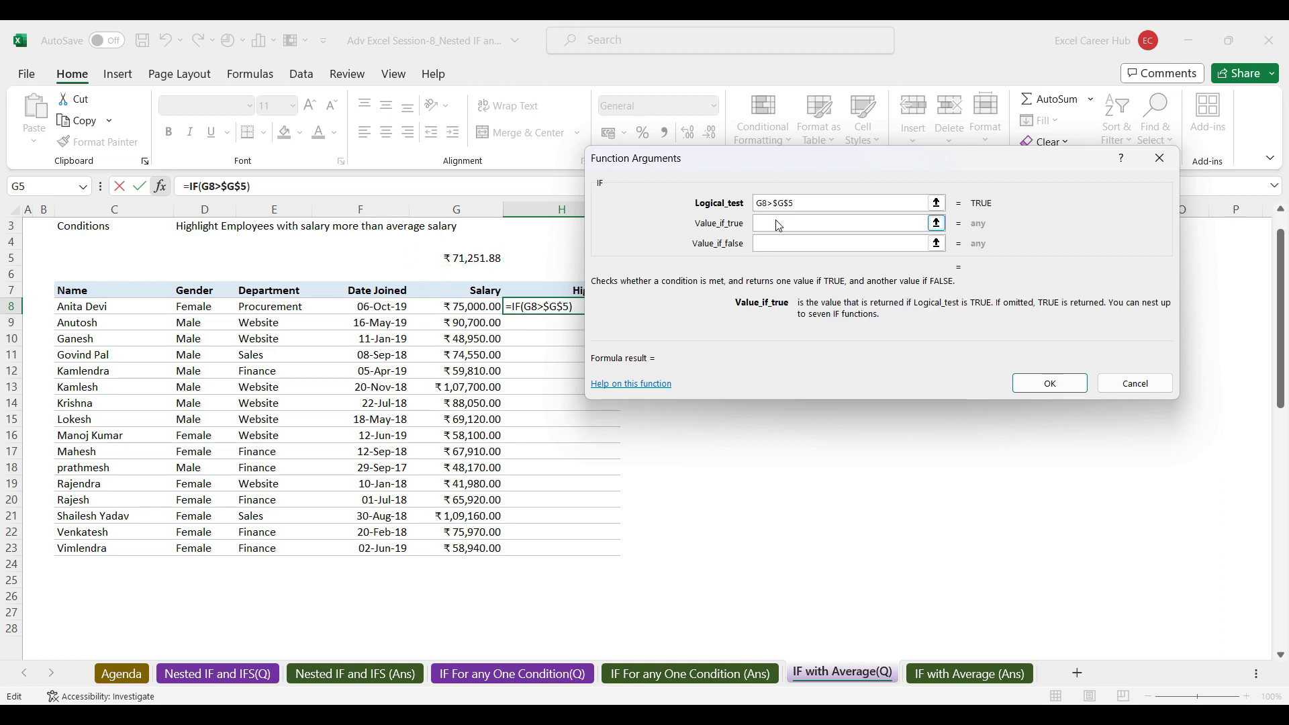
click(462, 308)
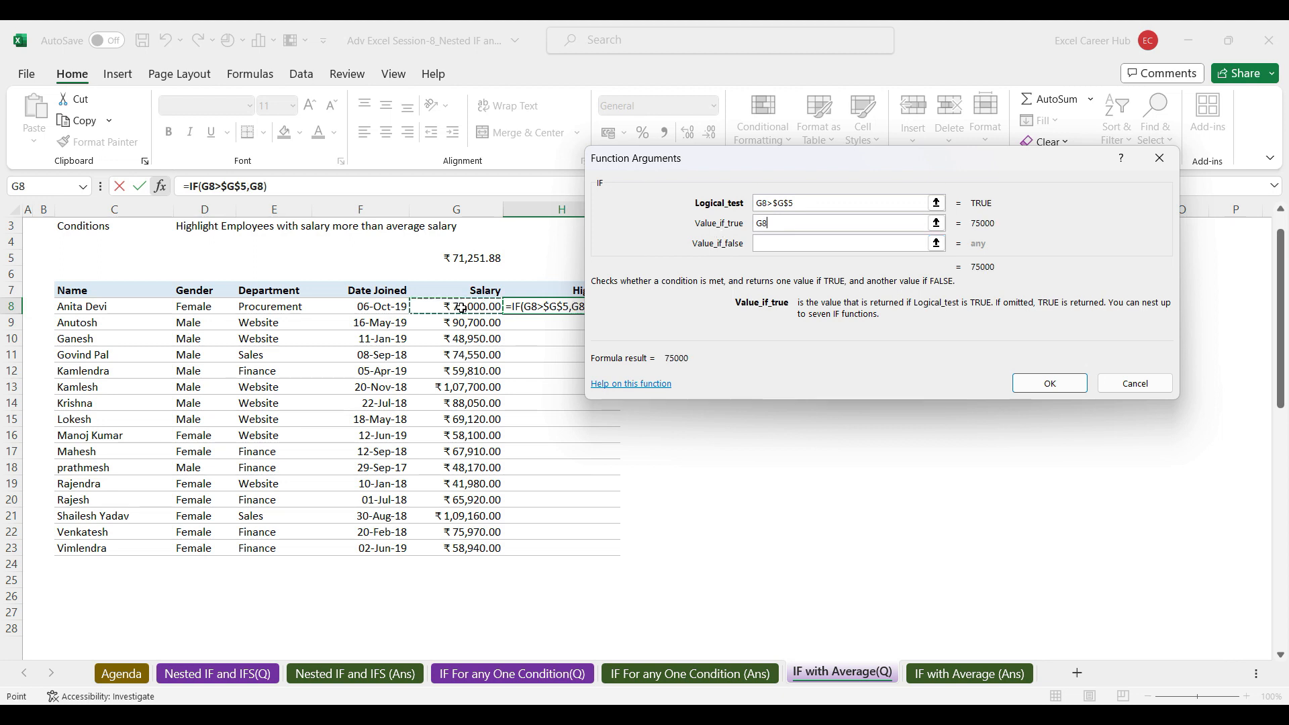
click(815, 240)
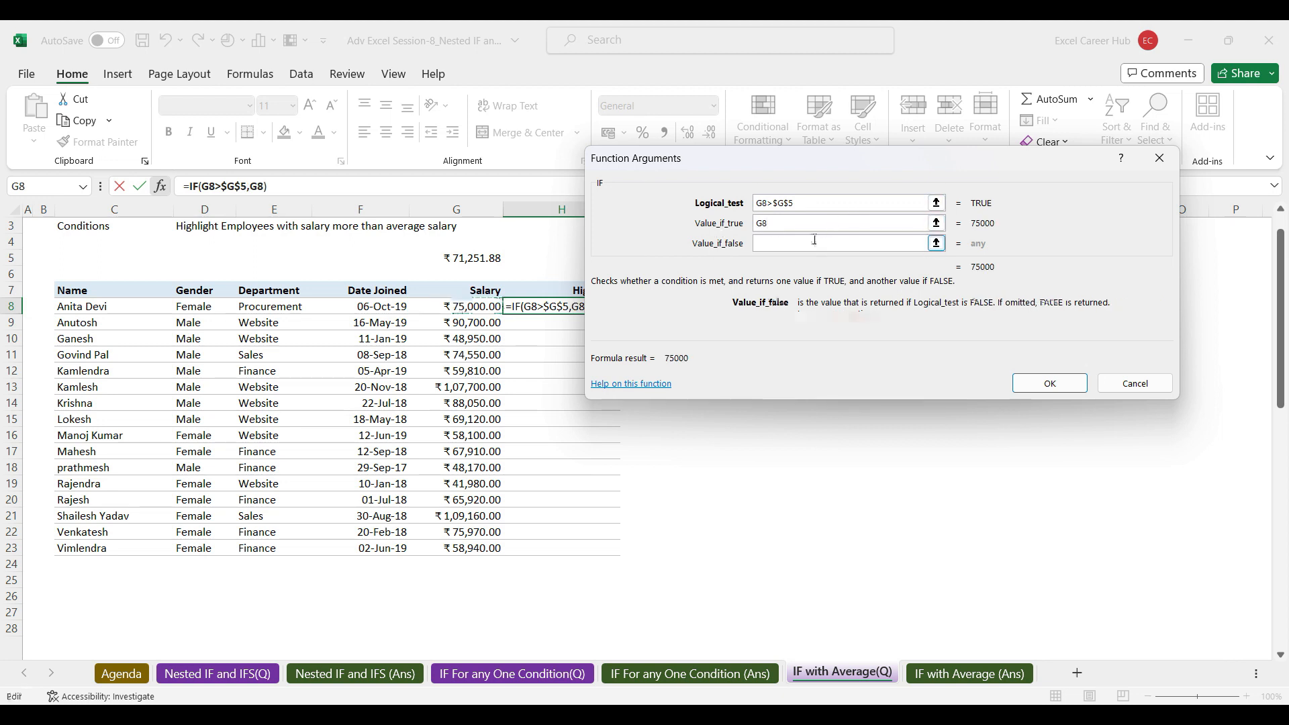
text(NA())
click(1058, 384)
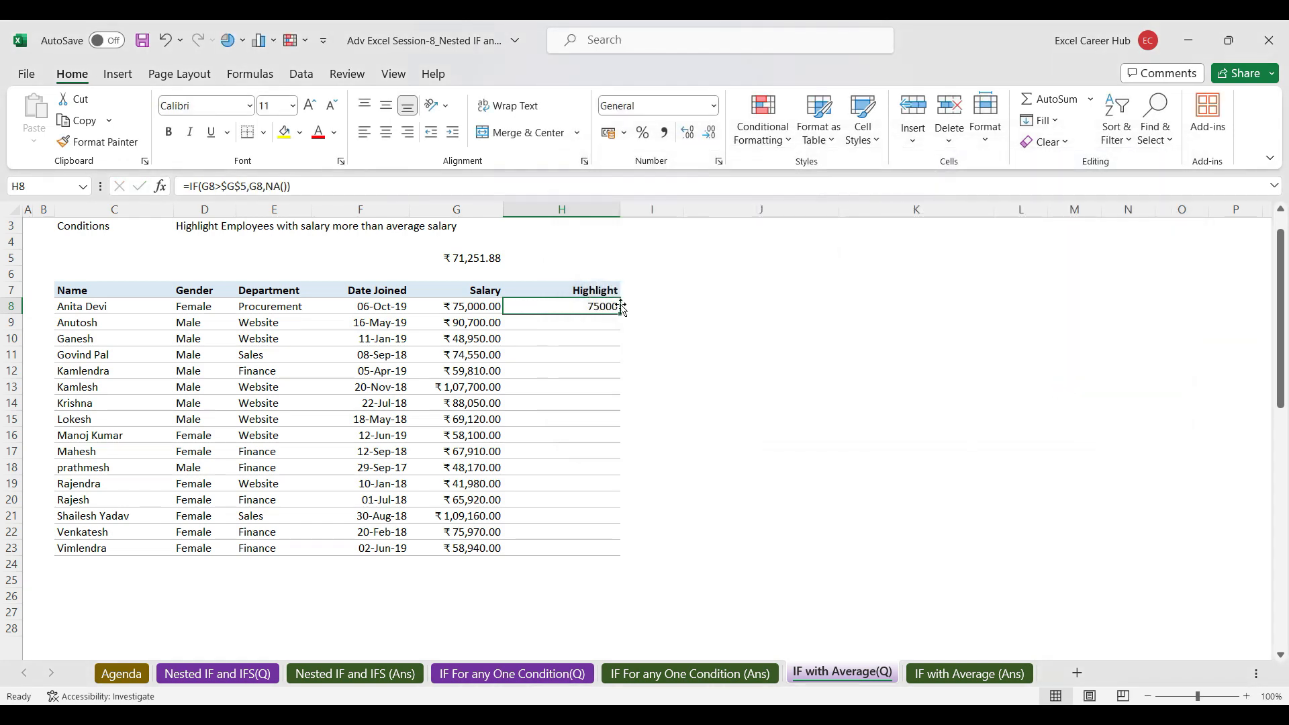
double_click(622, 314)
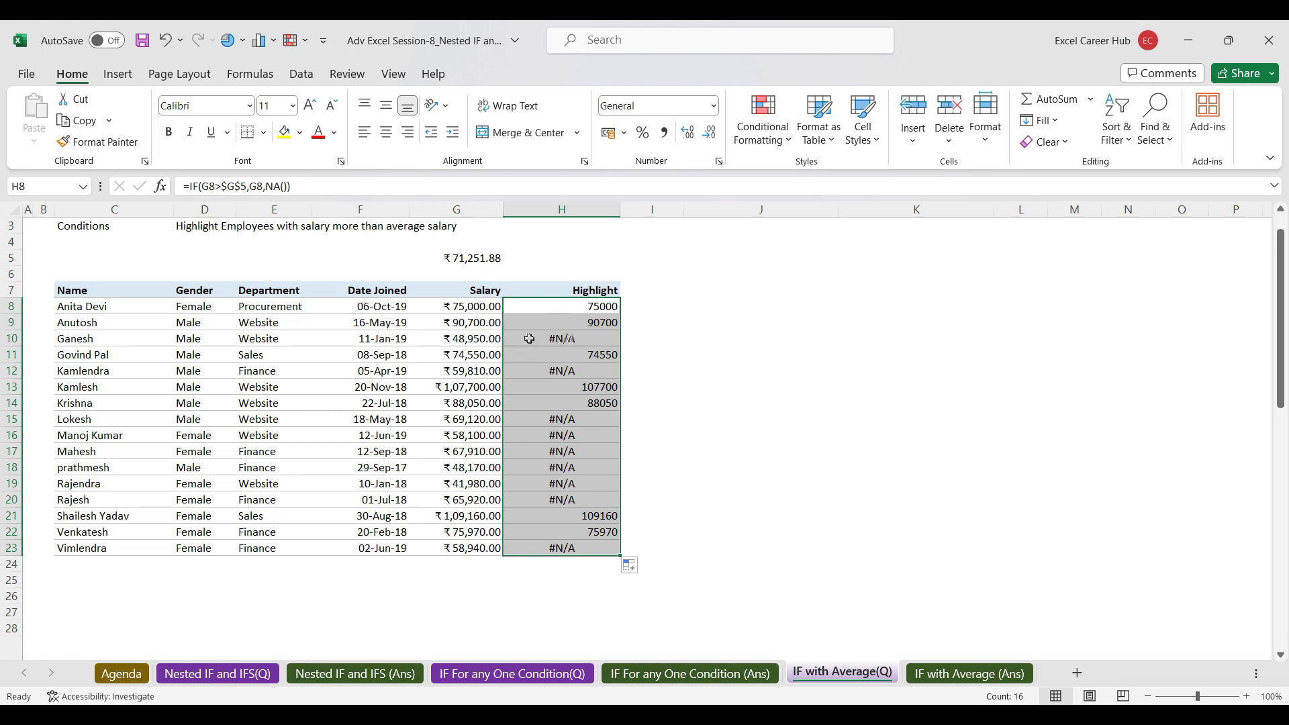
Step: Insert a default column chart from the Name and Salary columns, C7:C23 and G7:G23, and move it beside the table
drag(115, 291, 129, 538)
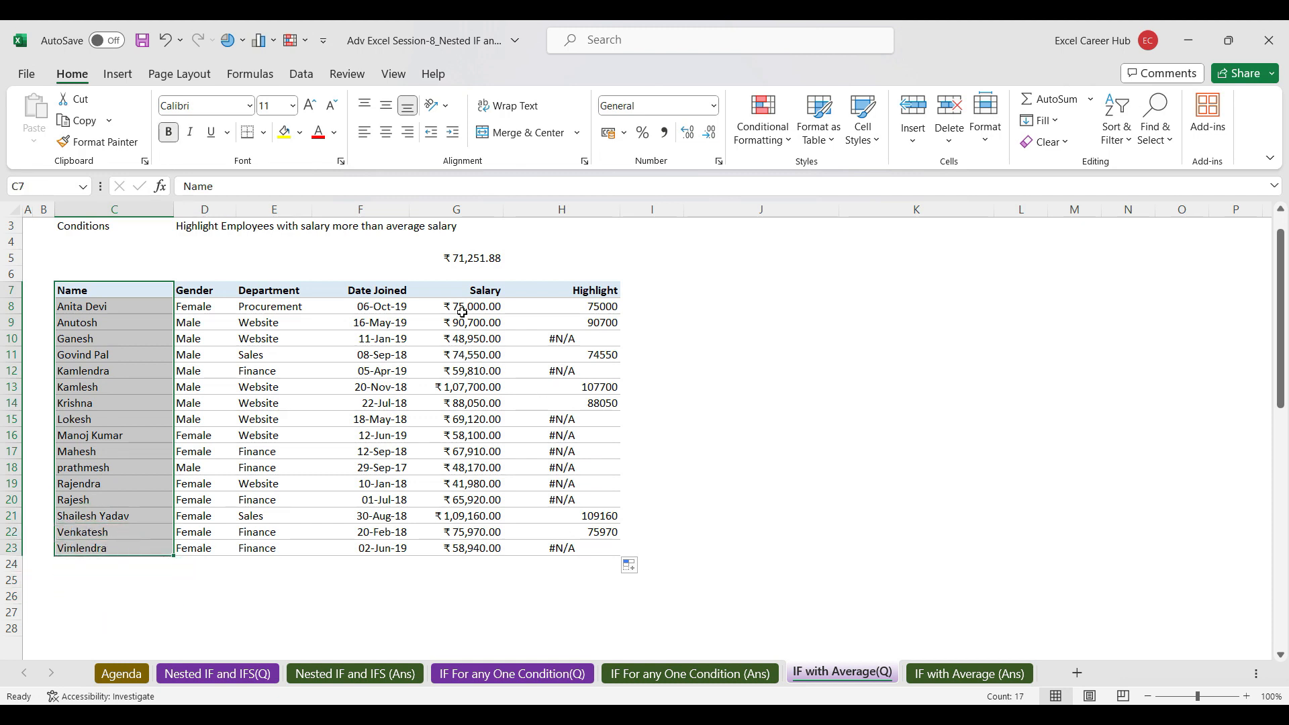
ctrl+click(476, 292)
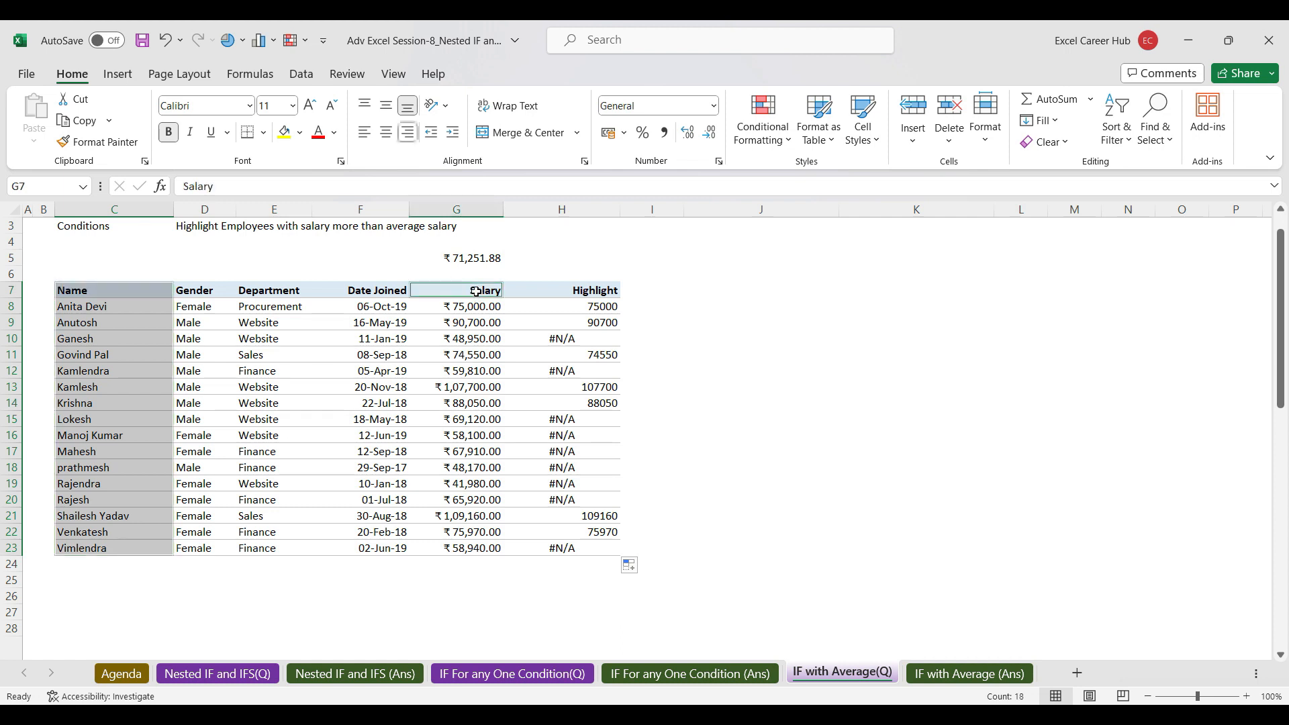
ctrl+drag(476, 292, 467, 419)
ctrl+drag(496, 290, 483, 549)
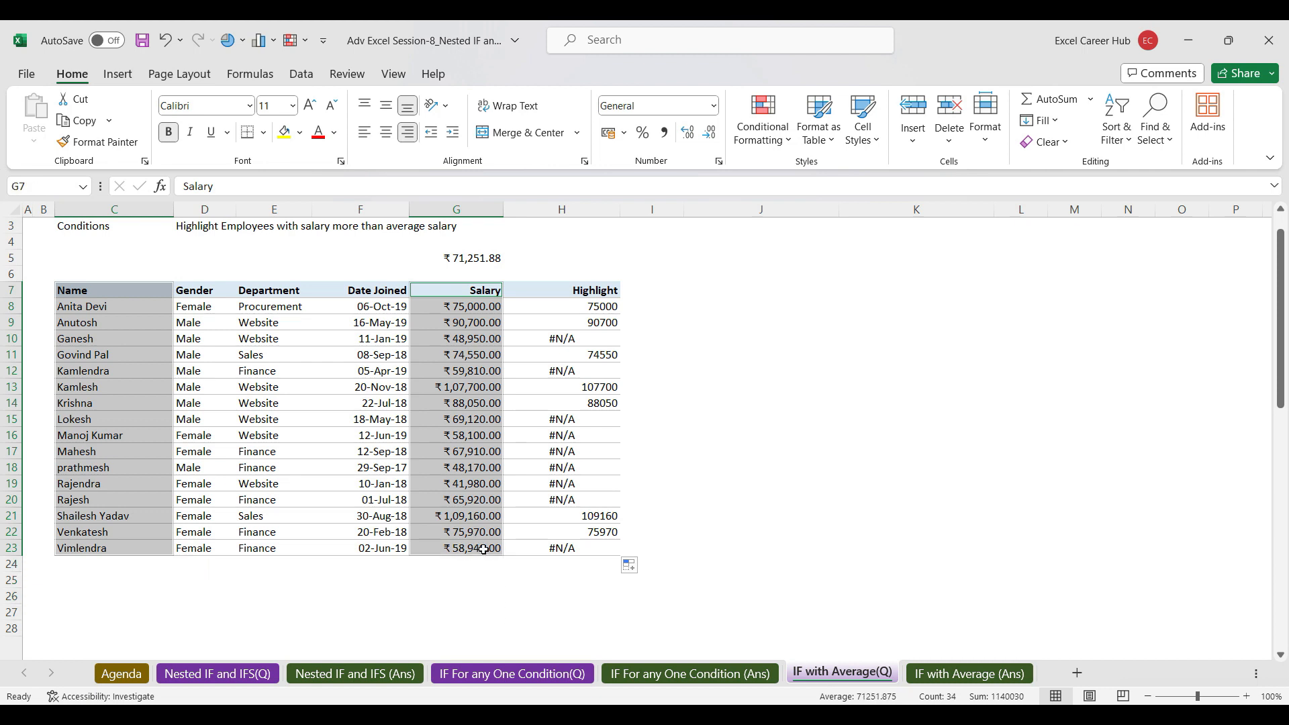
key(alt+F1)
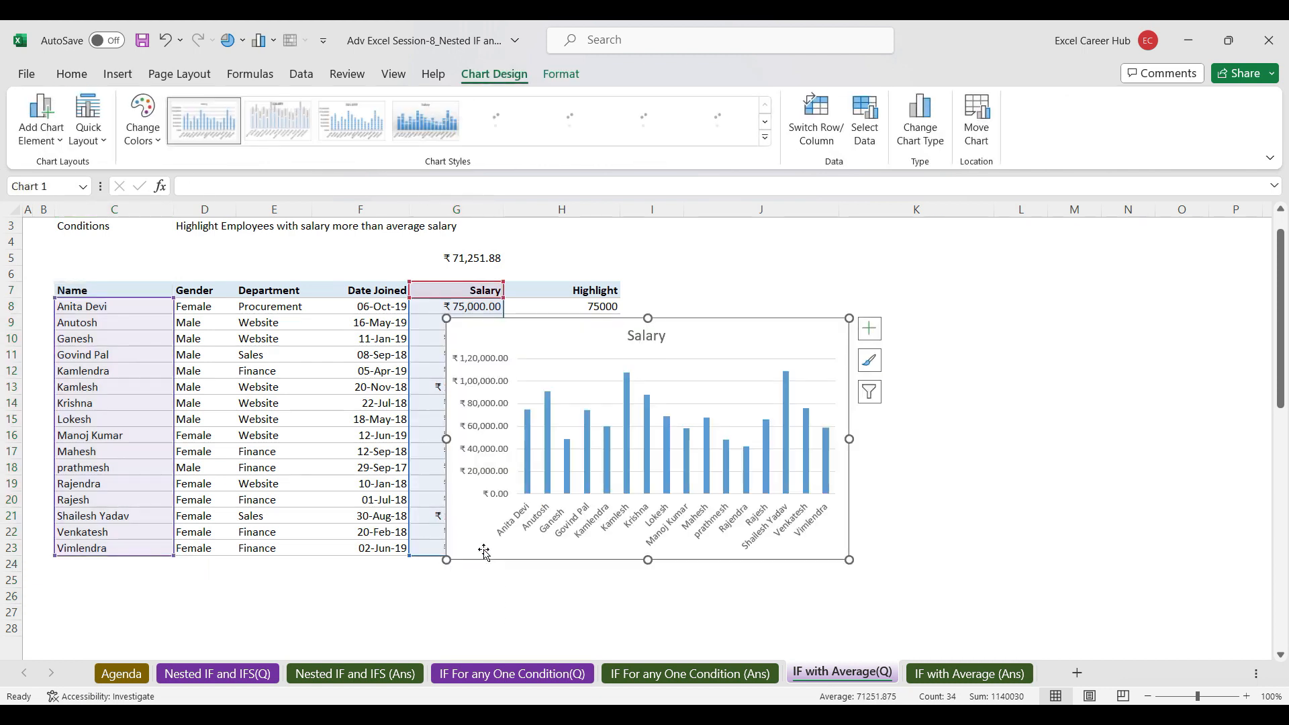
drag(732, 329, 930, 247)
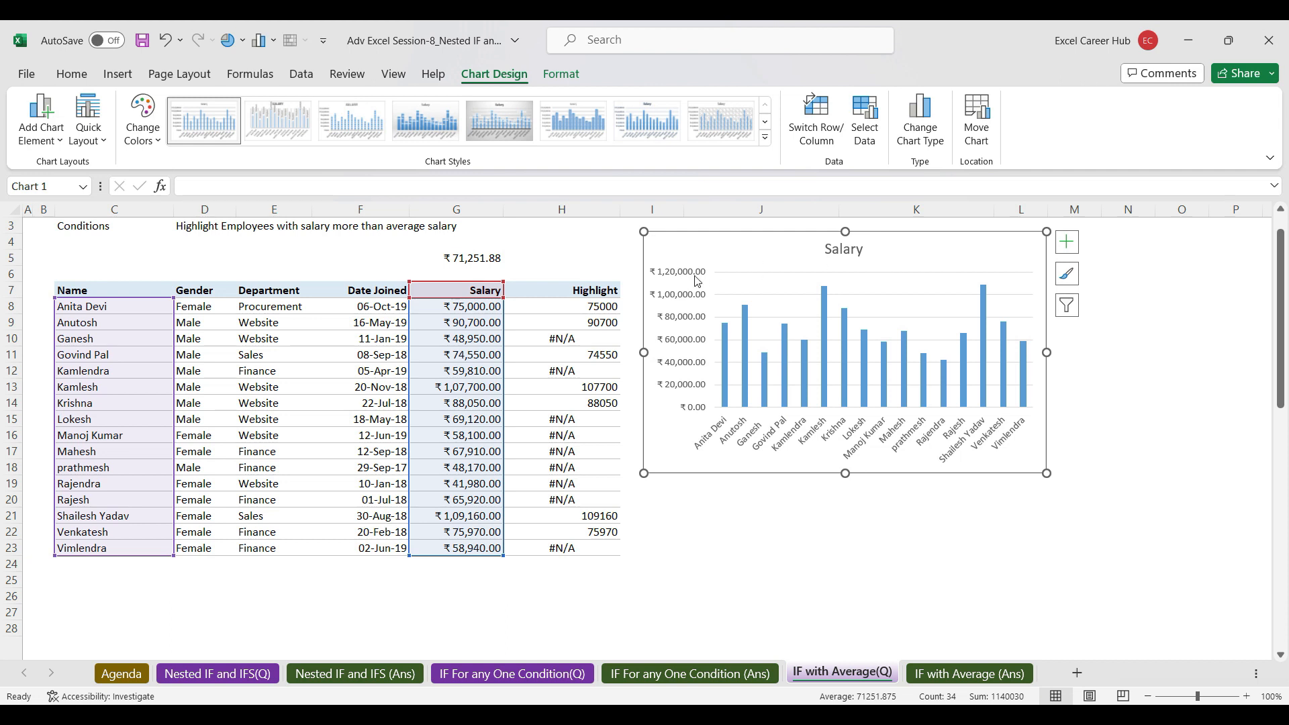
drag(574, 291, 557, 546)
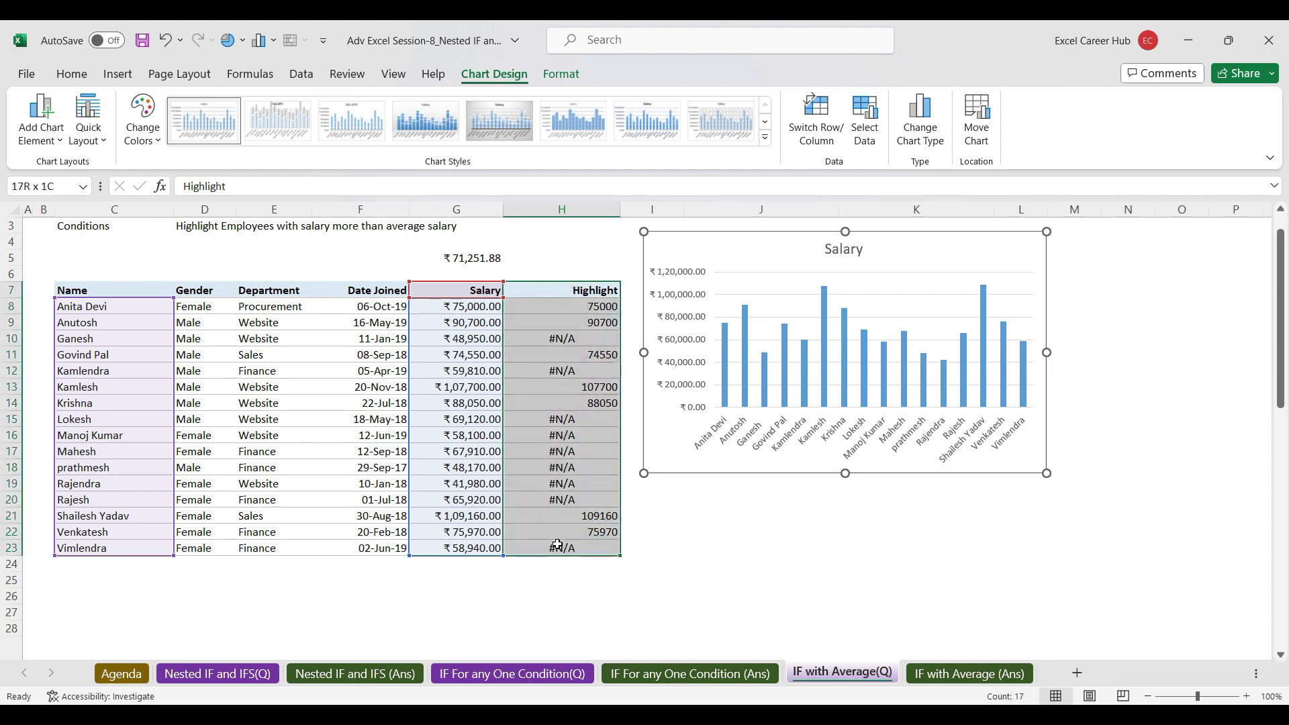
key(ctrl+q)
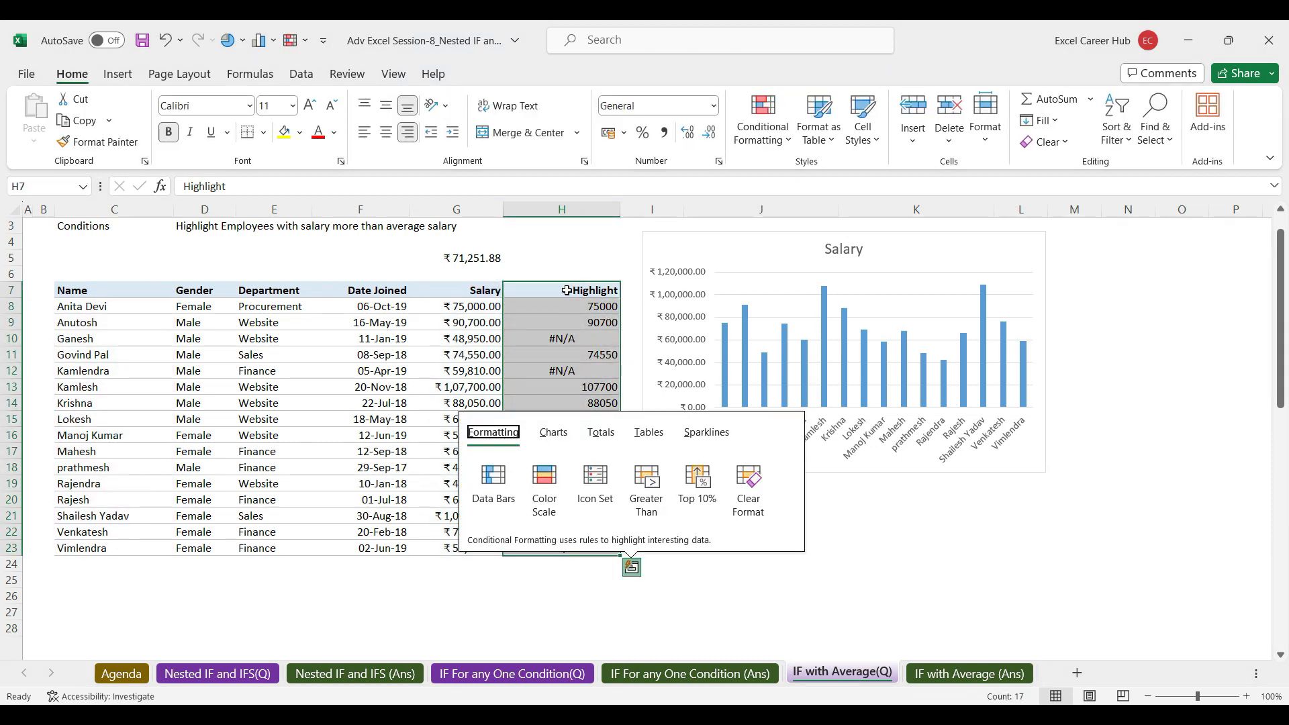
drag(567, 290, 587, 549)
key(ctrl+q)
click(554, 294)
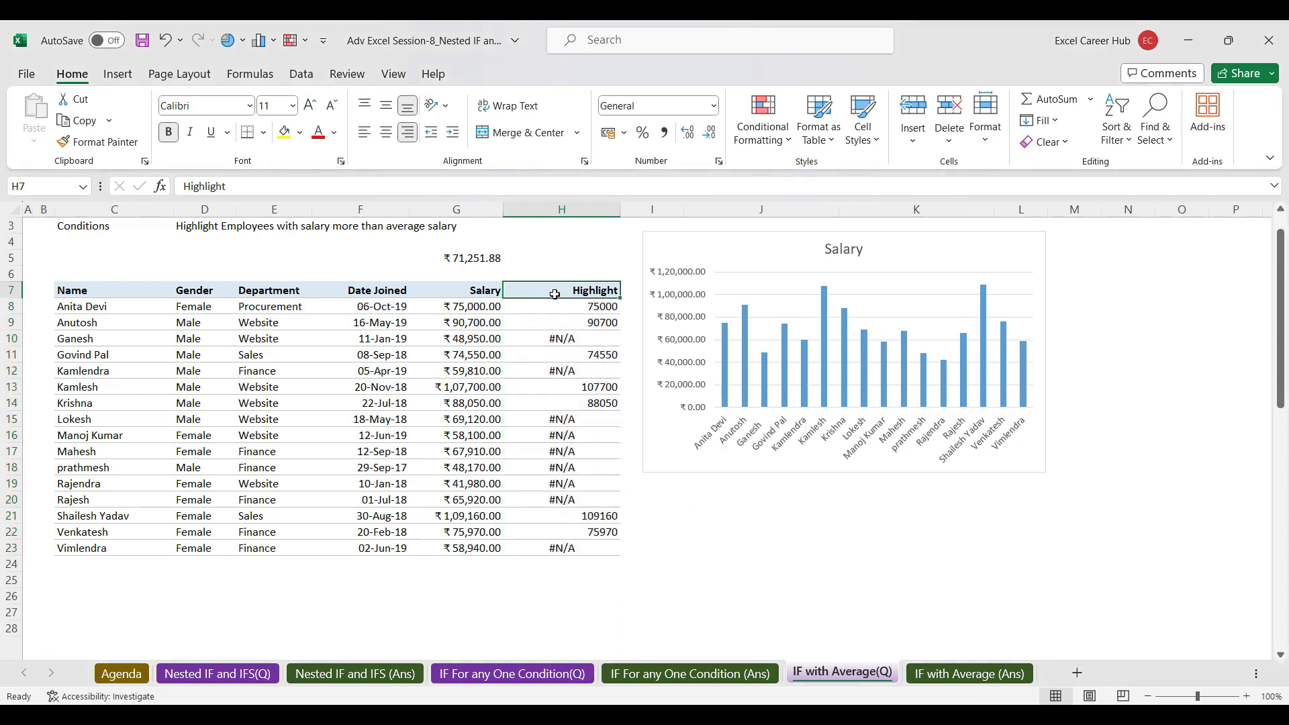
drag(555, 294, 557, 549)
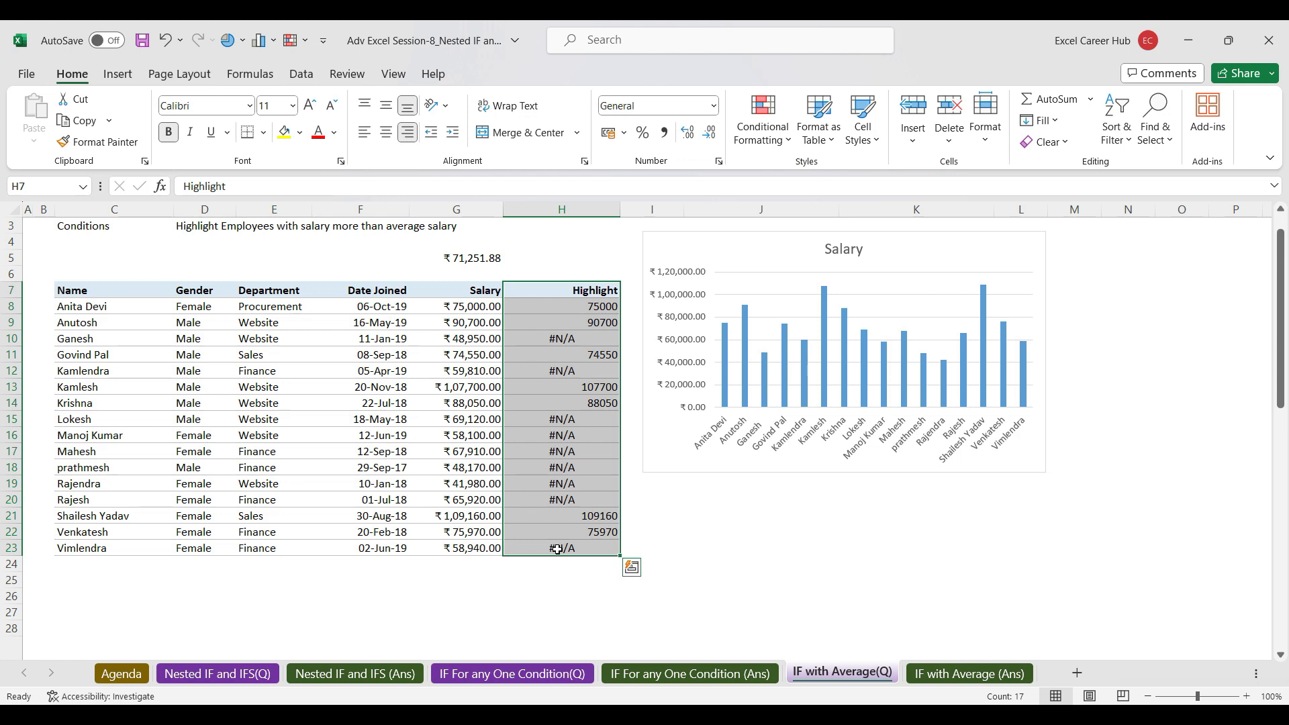
right_click(557, 550)
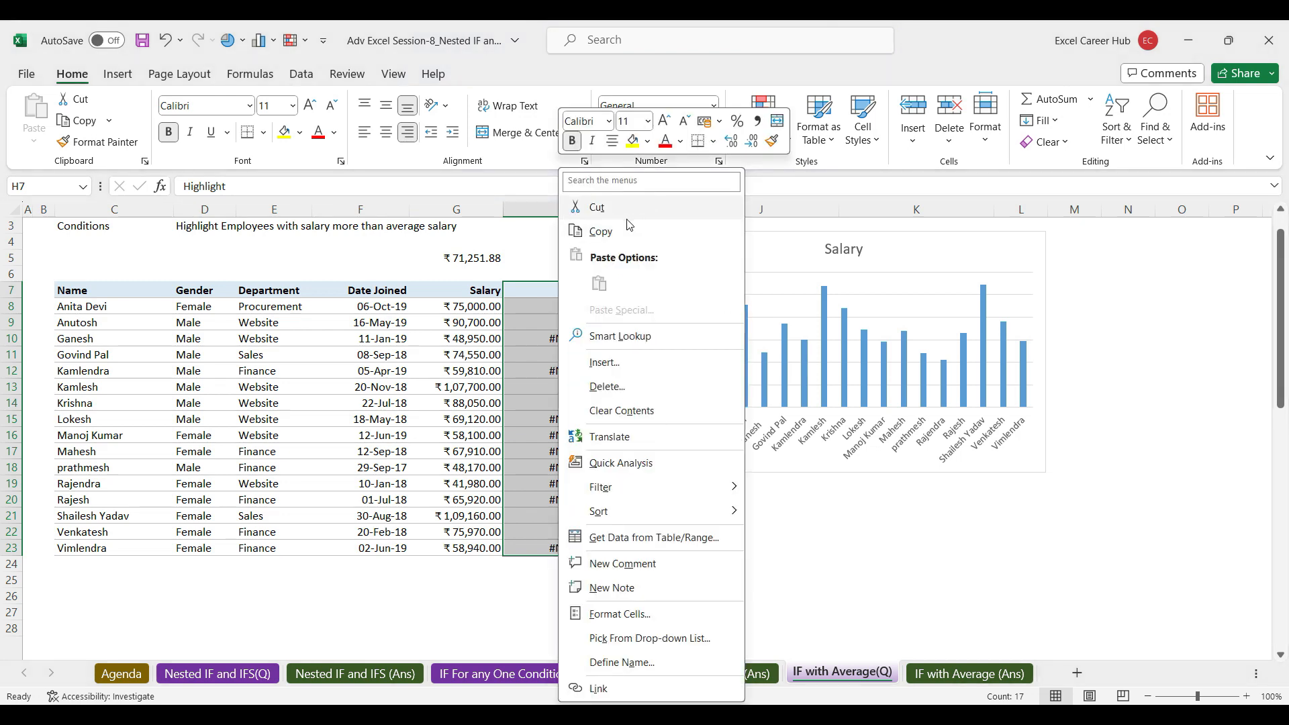
click(600, 231)
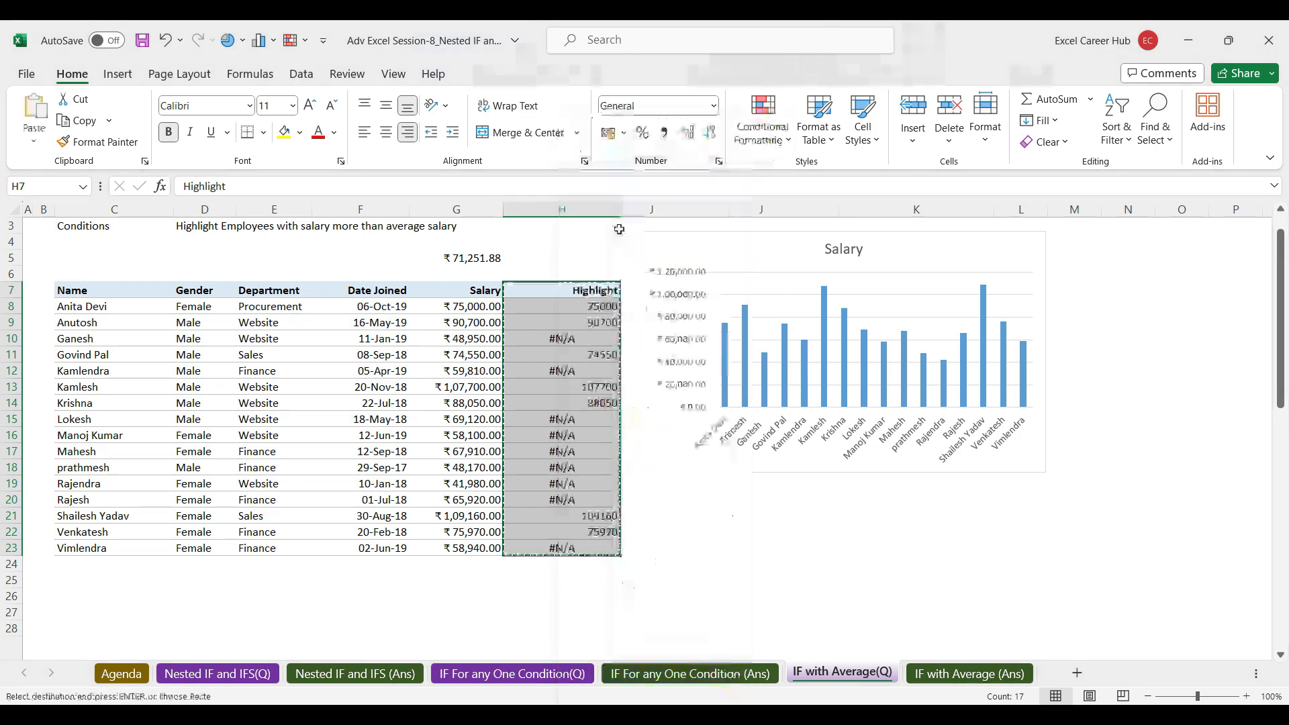
click(764, 264)
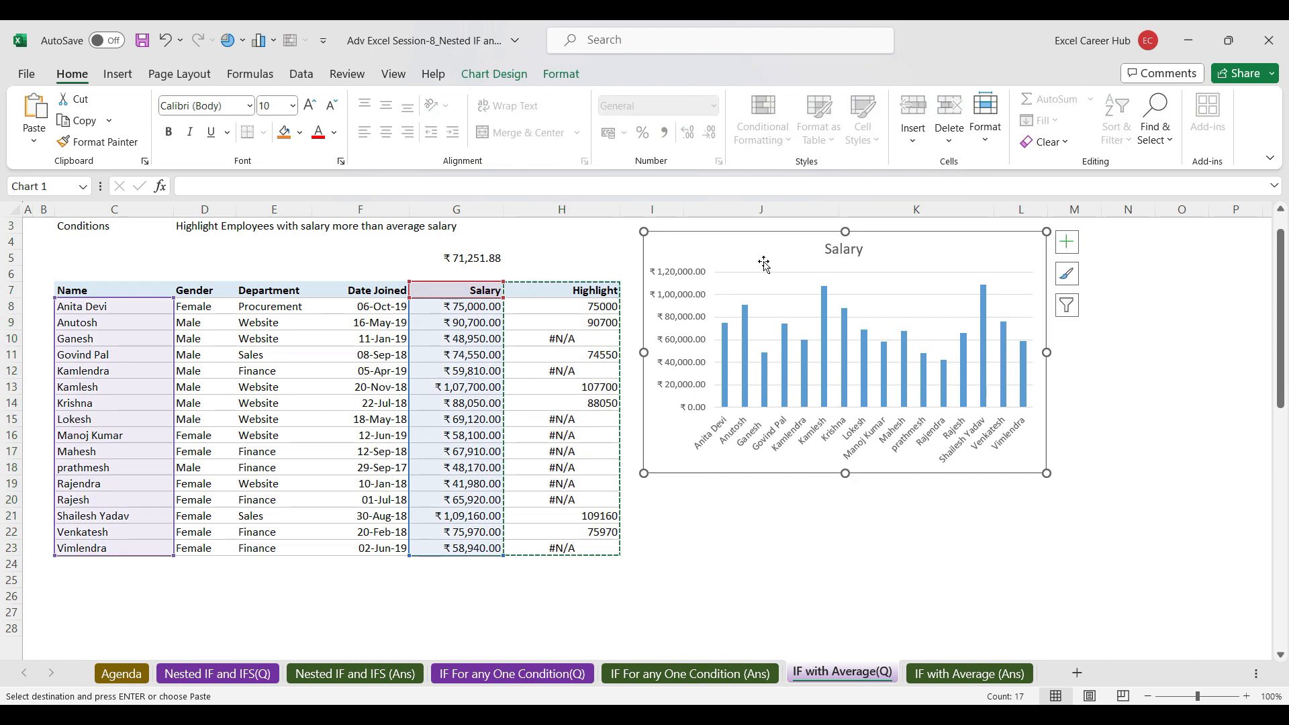
key(ctrl)
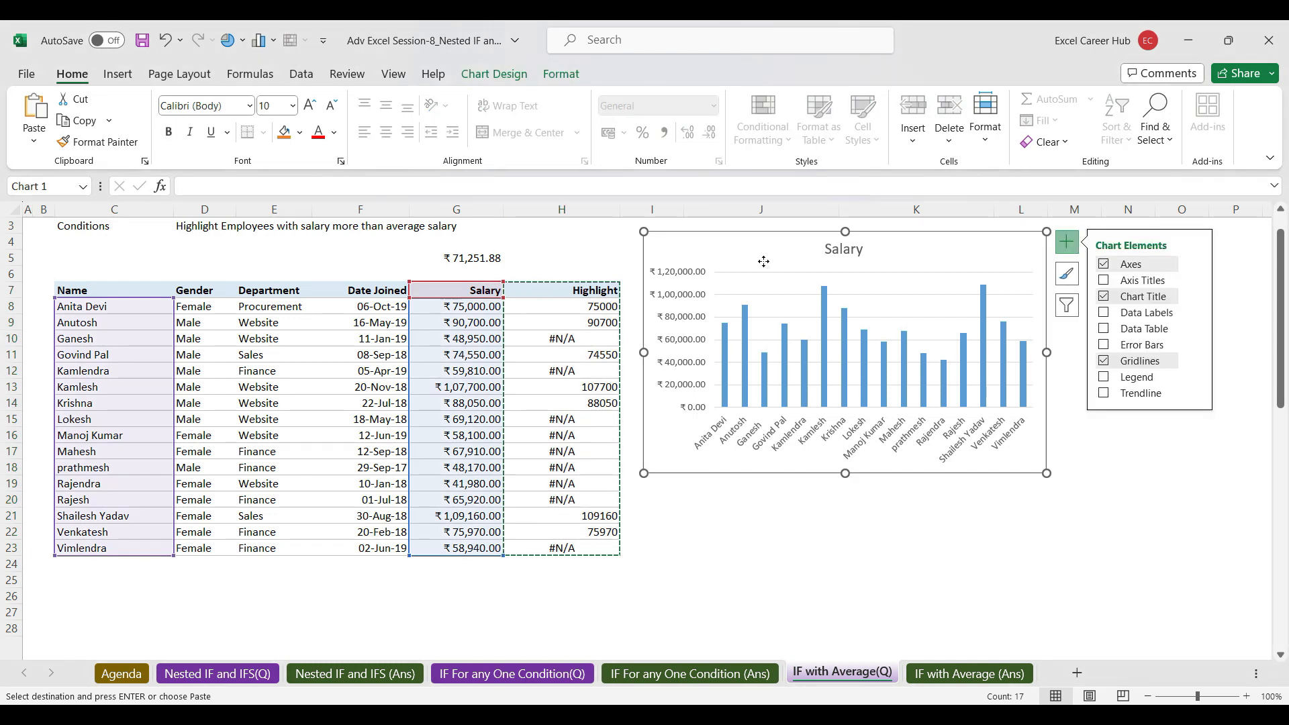
right_click(764, 261)
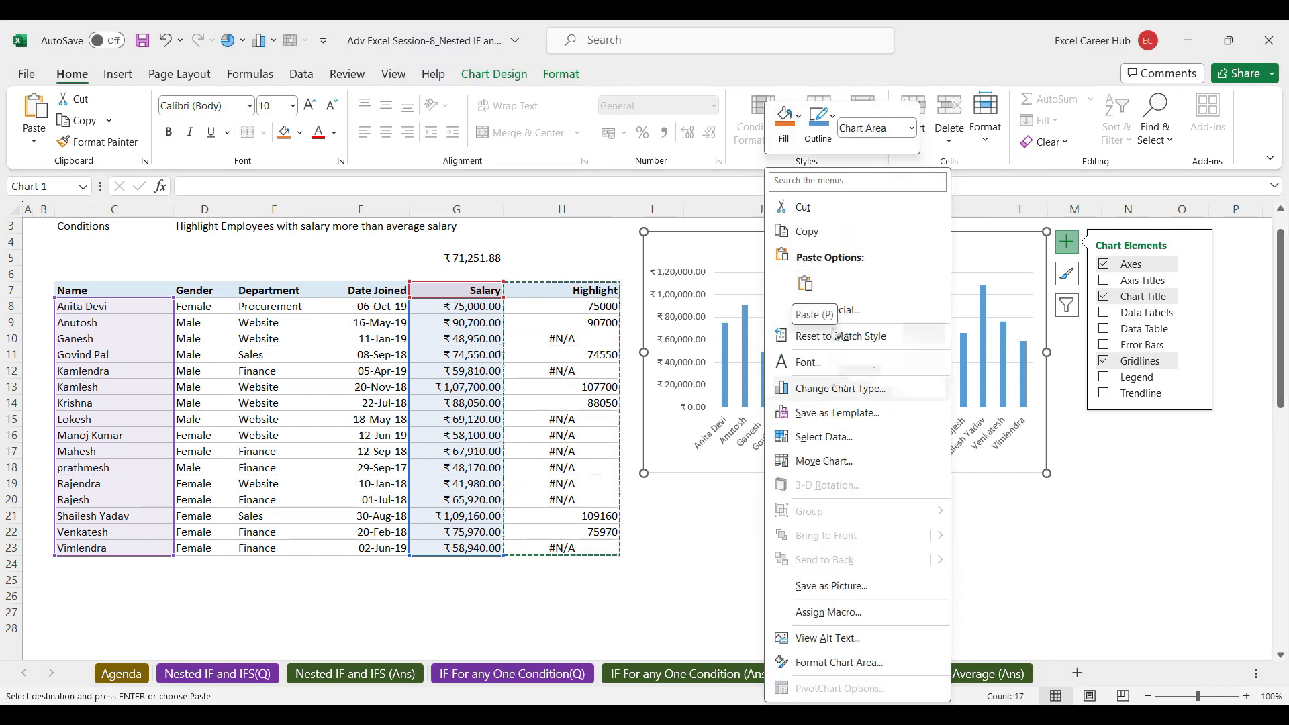
click(1135, 594)
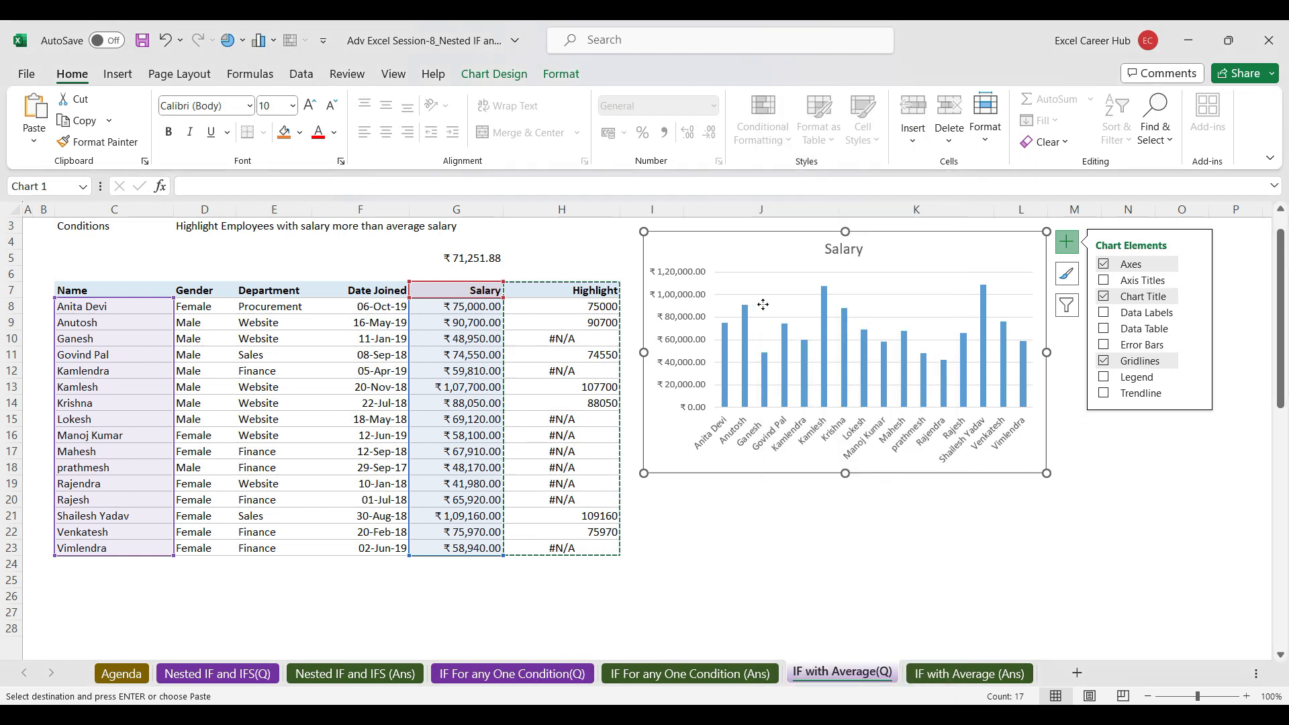
click(762, 307)
right_click(784, 285)
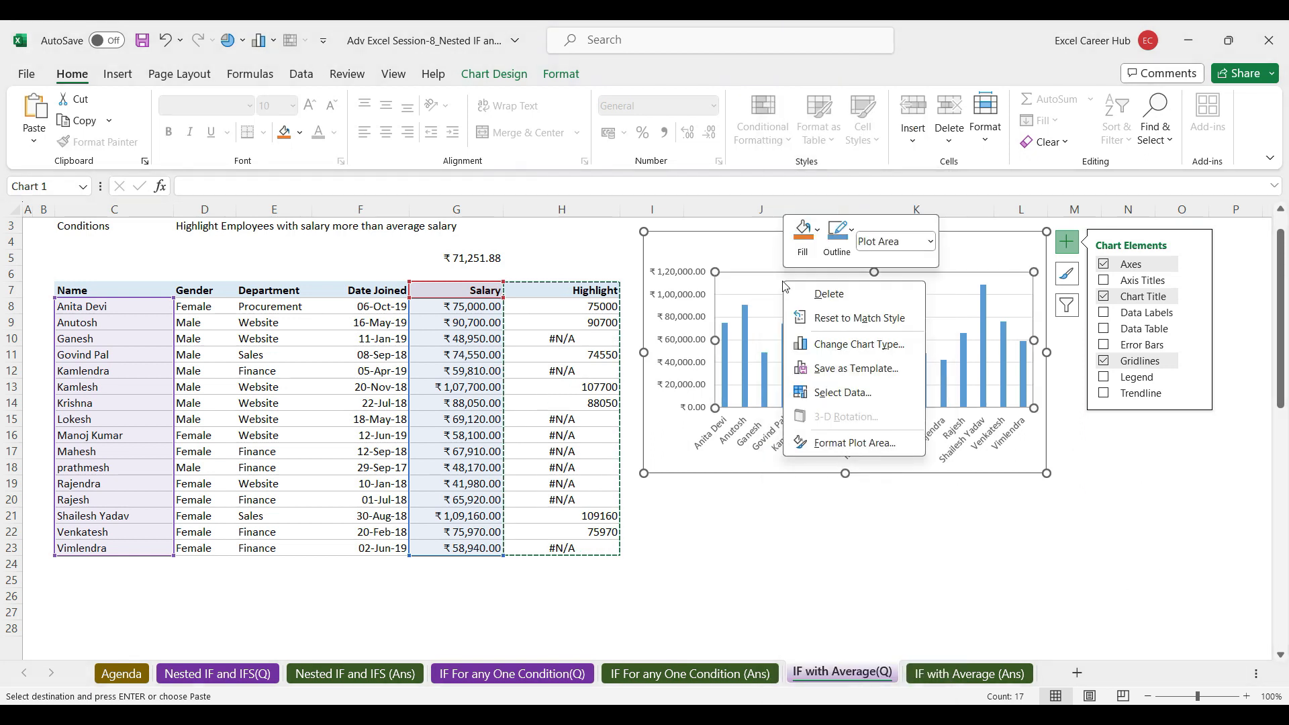
click(726, 297)
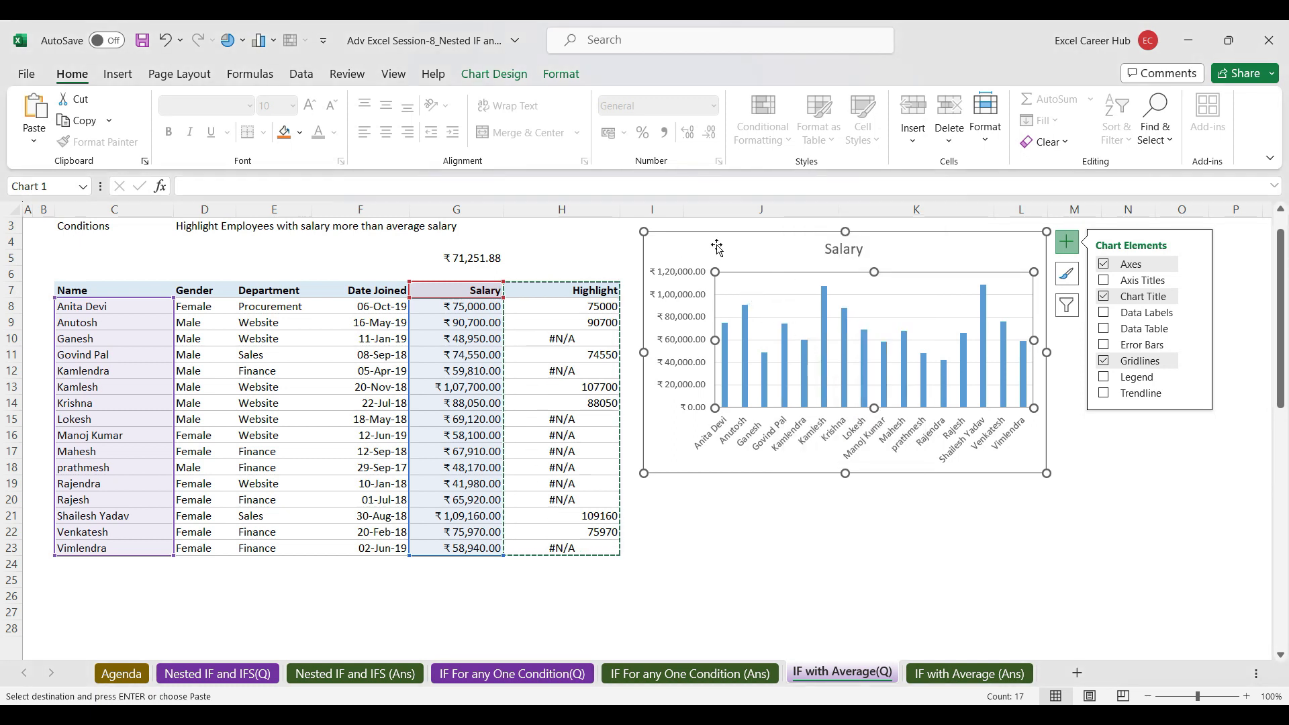
click(774, 256)
click(774, 255)
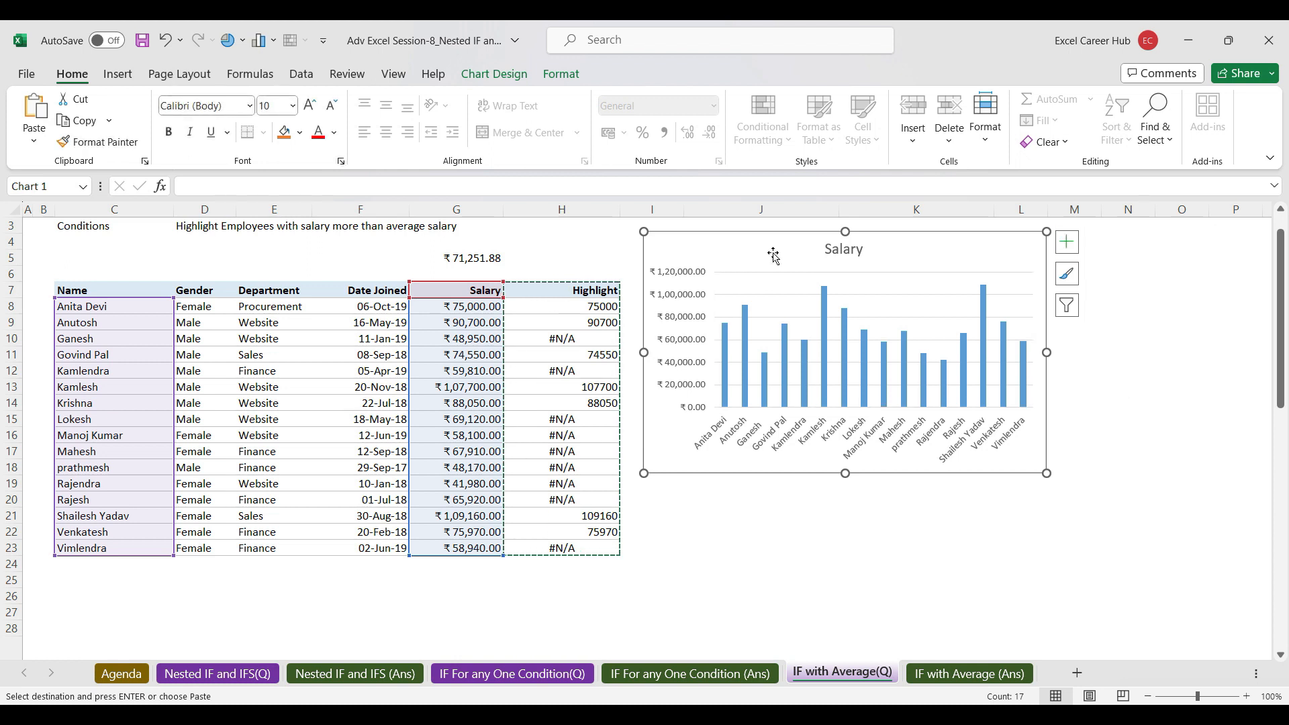
Step: Copy the Highlight column H7:H23 and paste it into the Salary chart as a second data series
drag(558, 291, 595, 552)
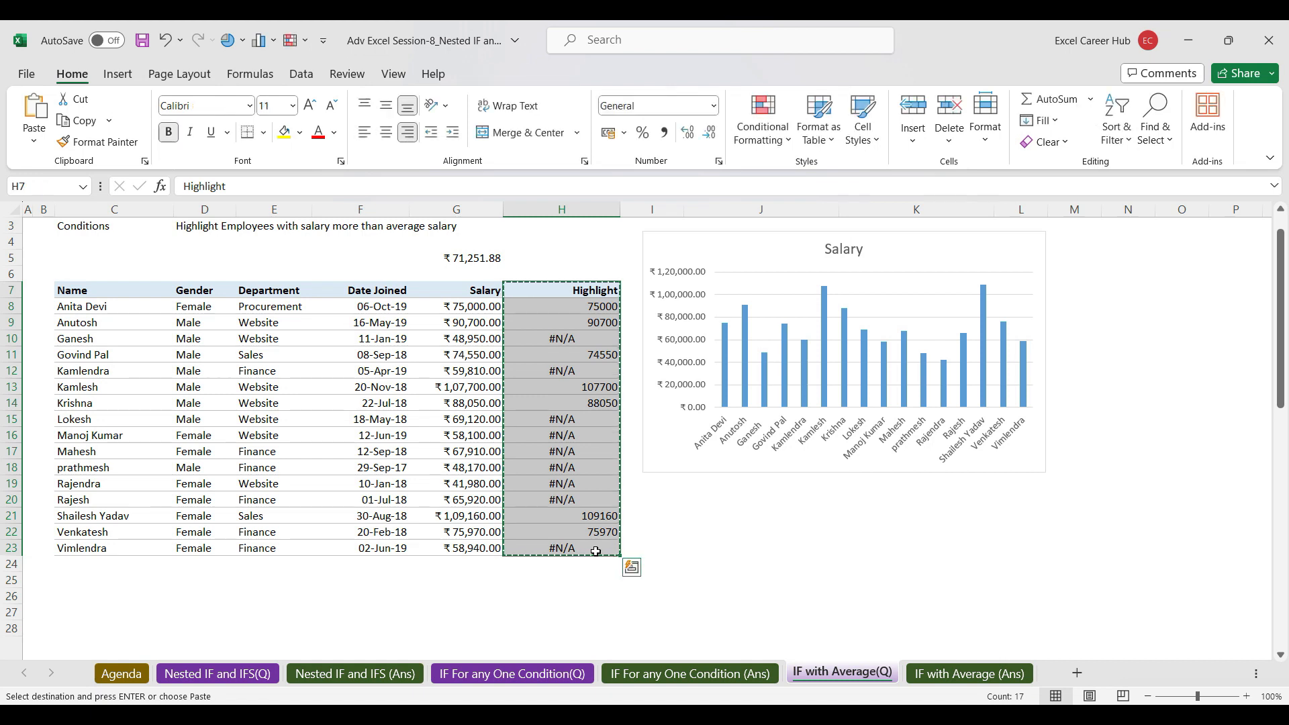
key(ctrl+q)
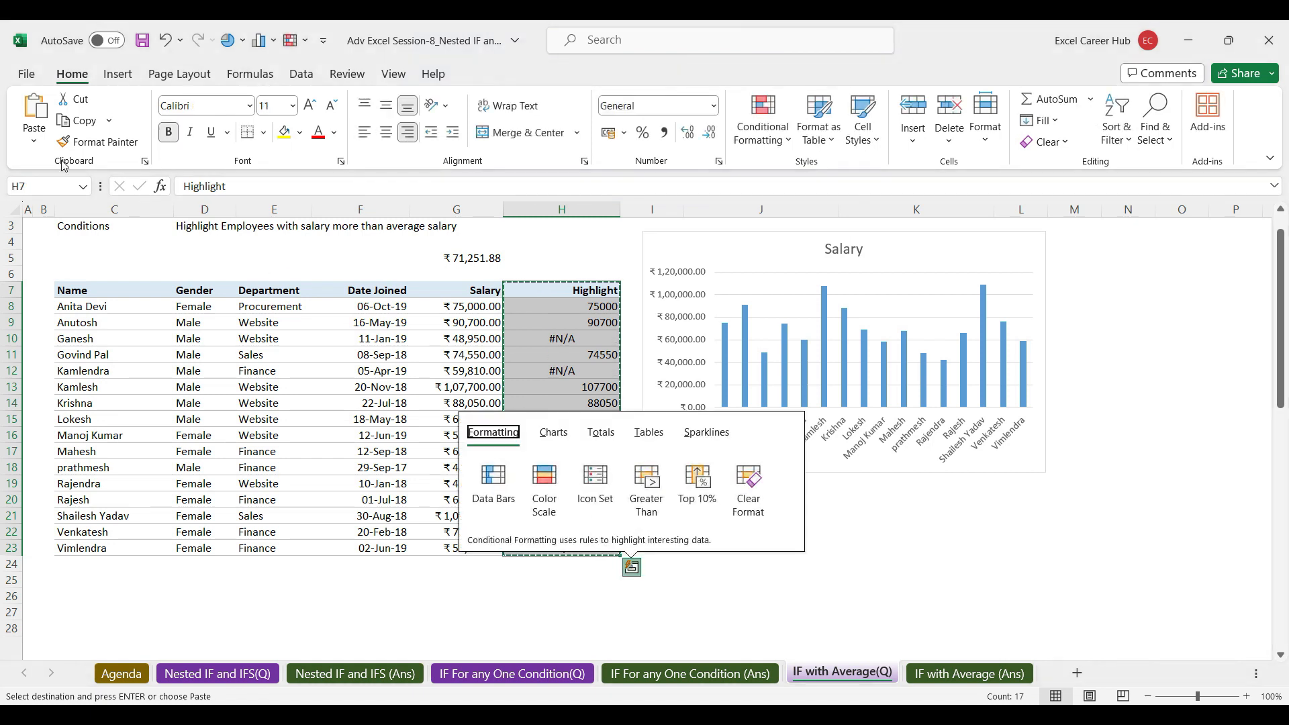
click(85, 123)
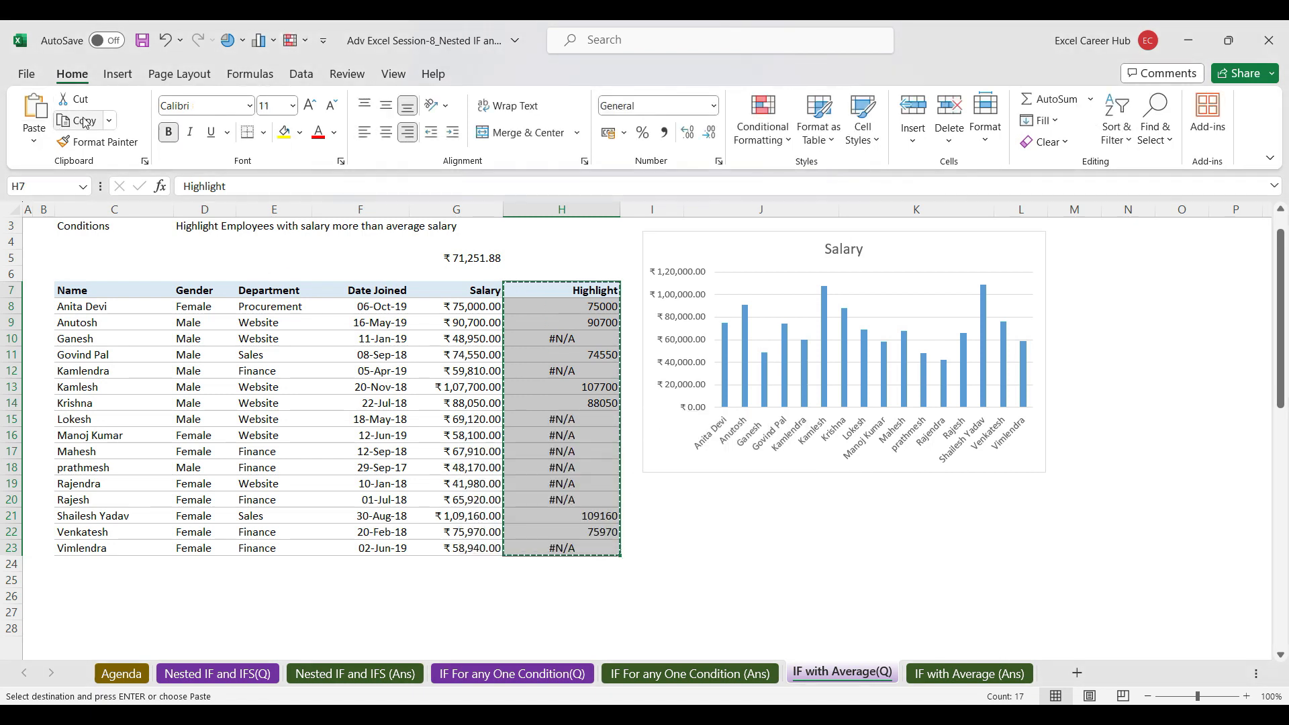
click(789, 253)
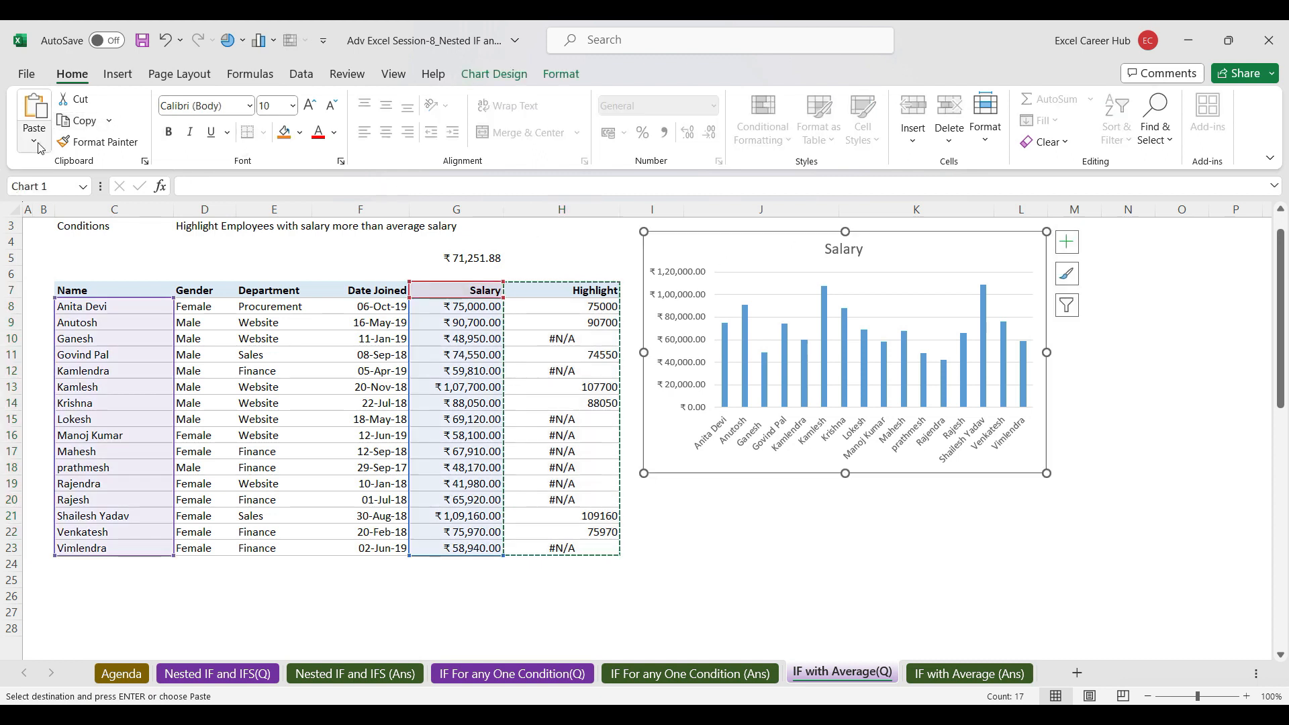
click(33, 141)
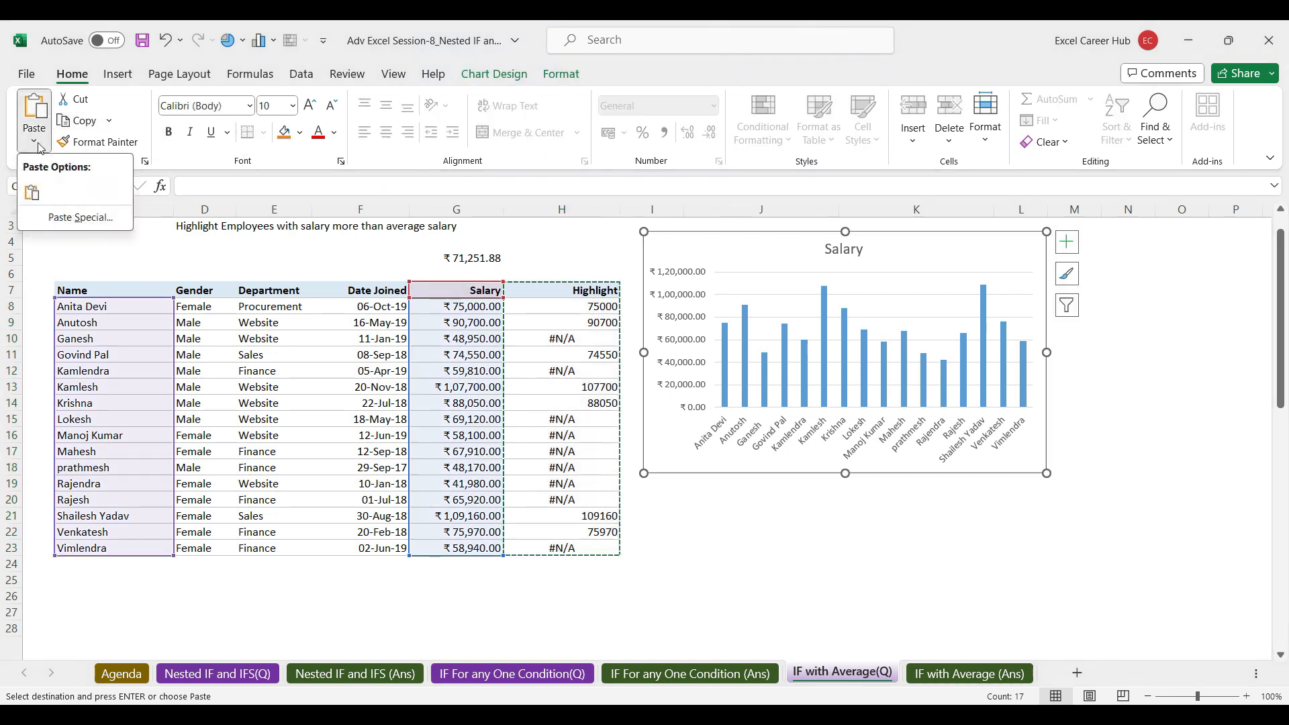
click(34, 196)
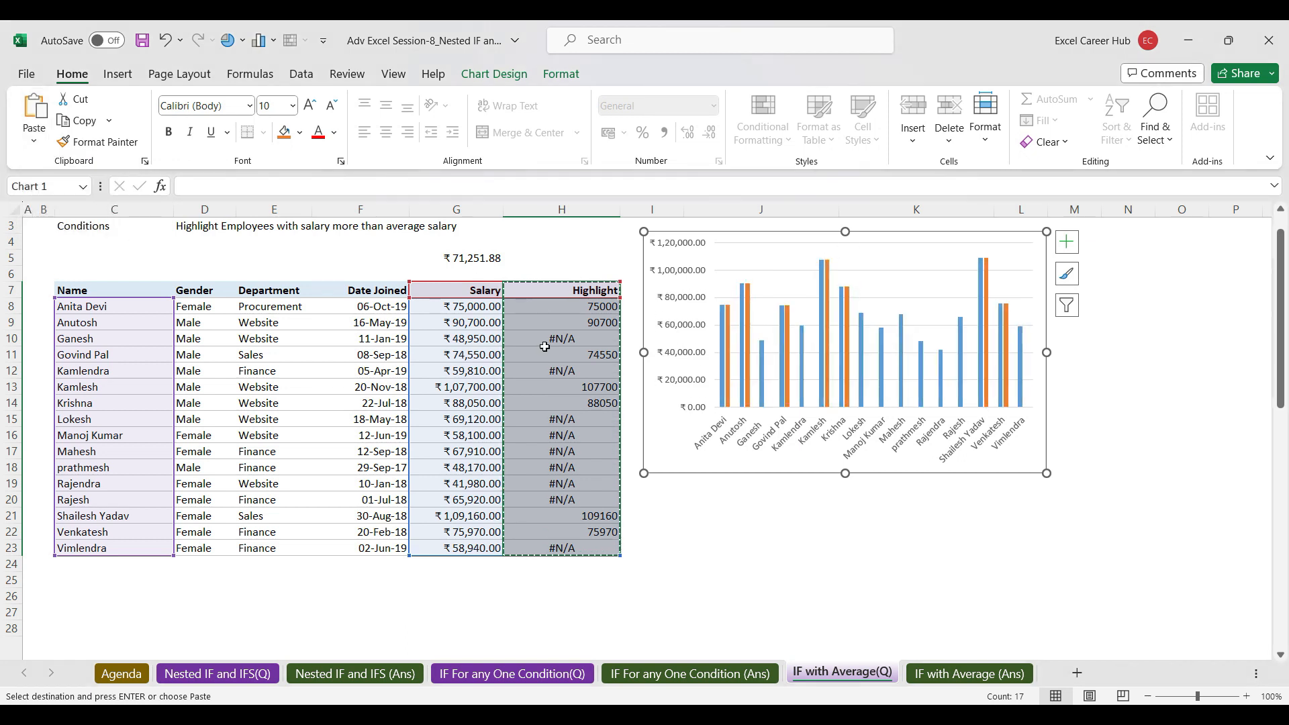
click(1119, 537)
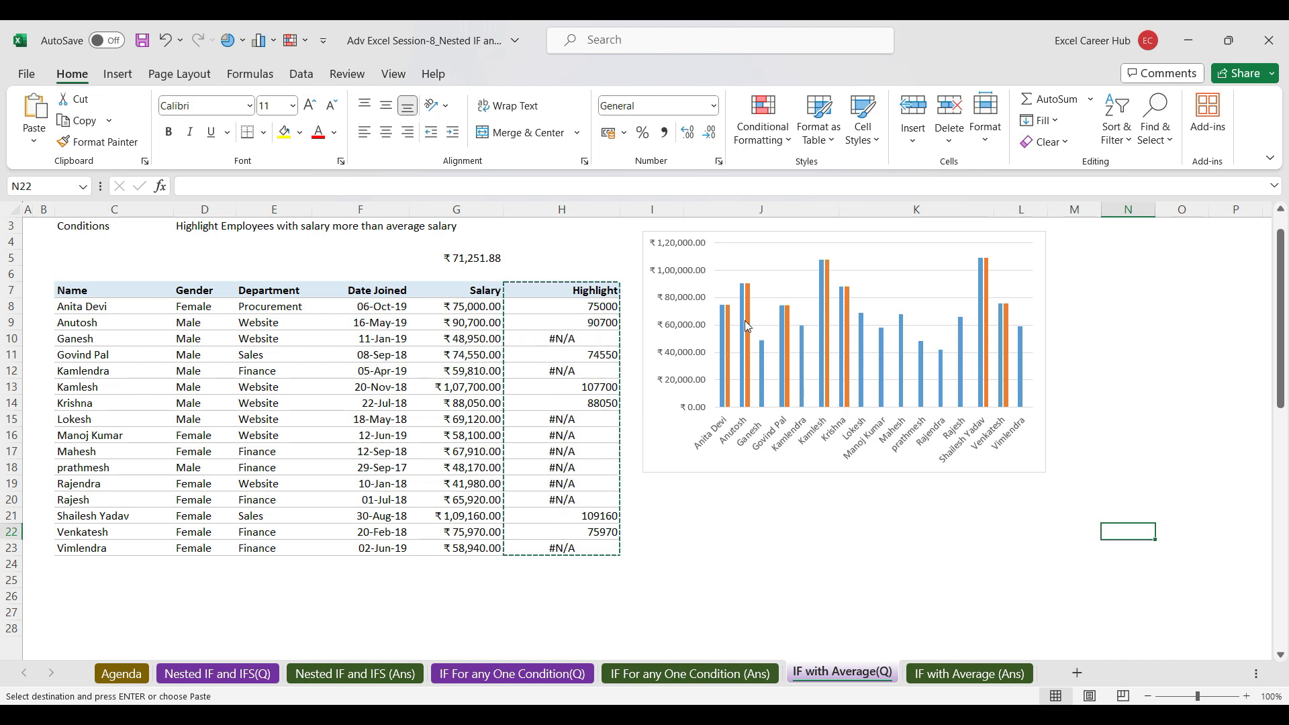
Step: Give the chart's Salary series a solid fill in a lighter orange theme color
mouse_move(751, 297)
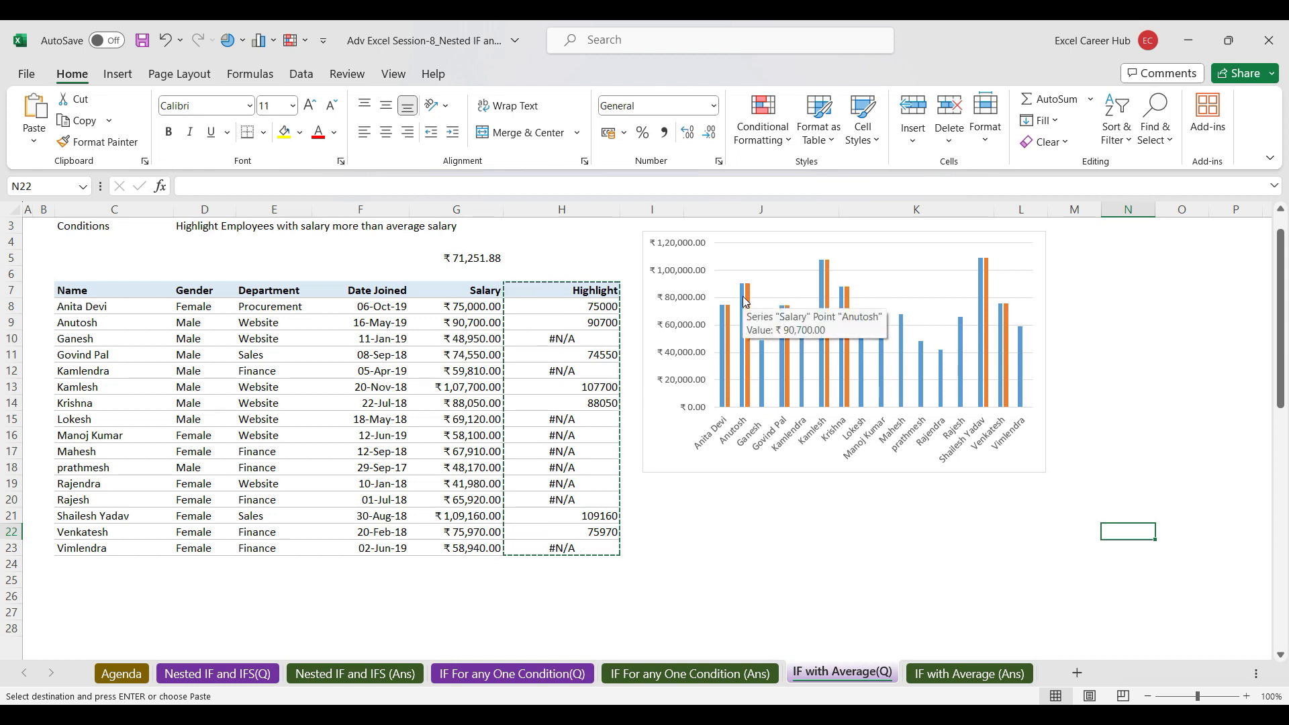
click(744, 302)
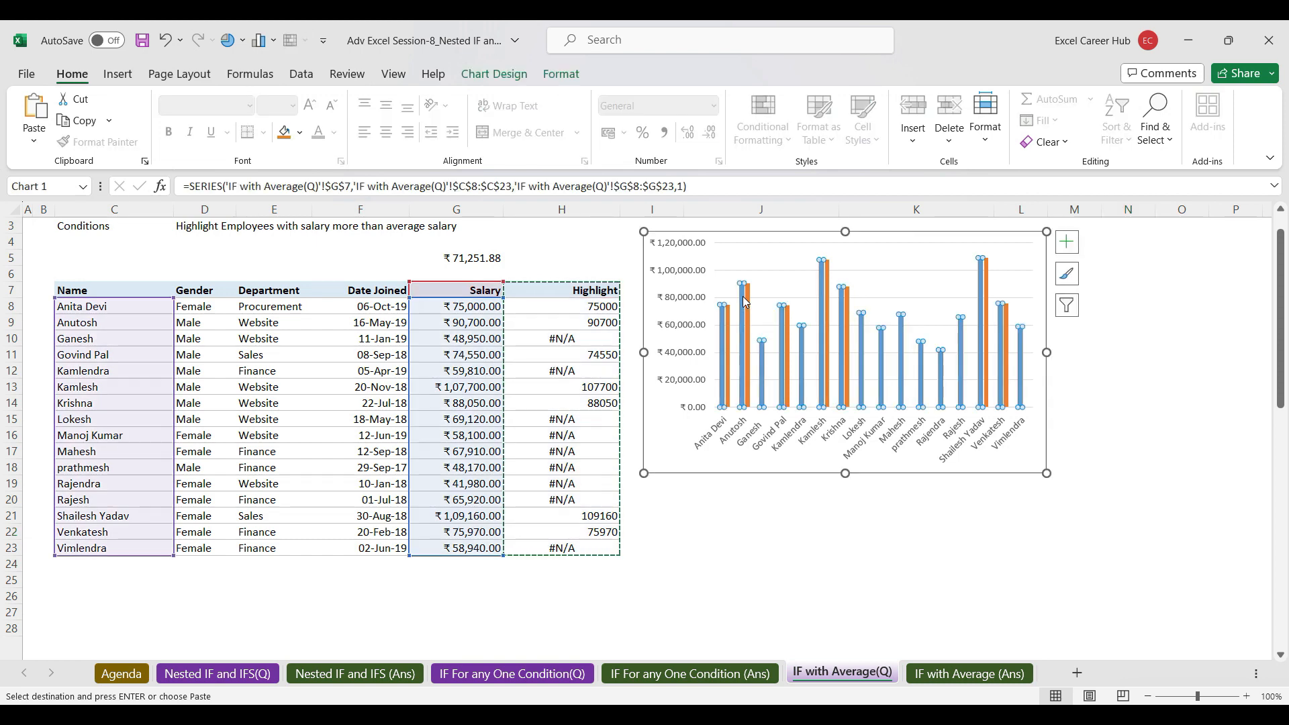
key(alt+Tab)
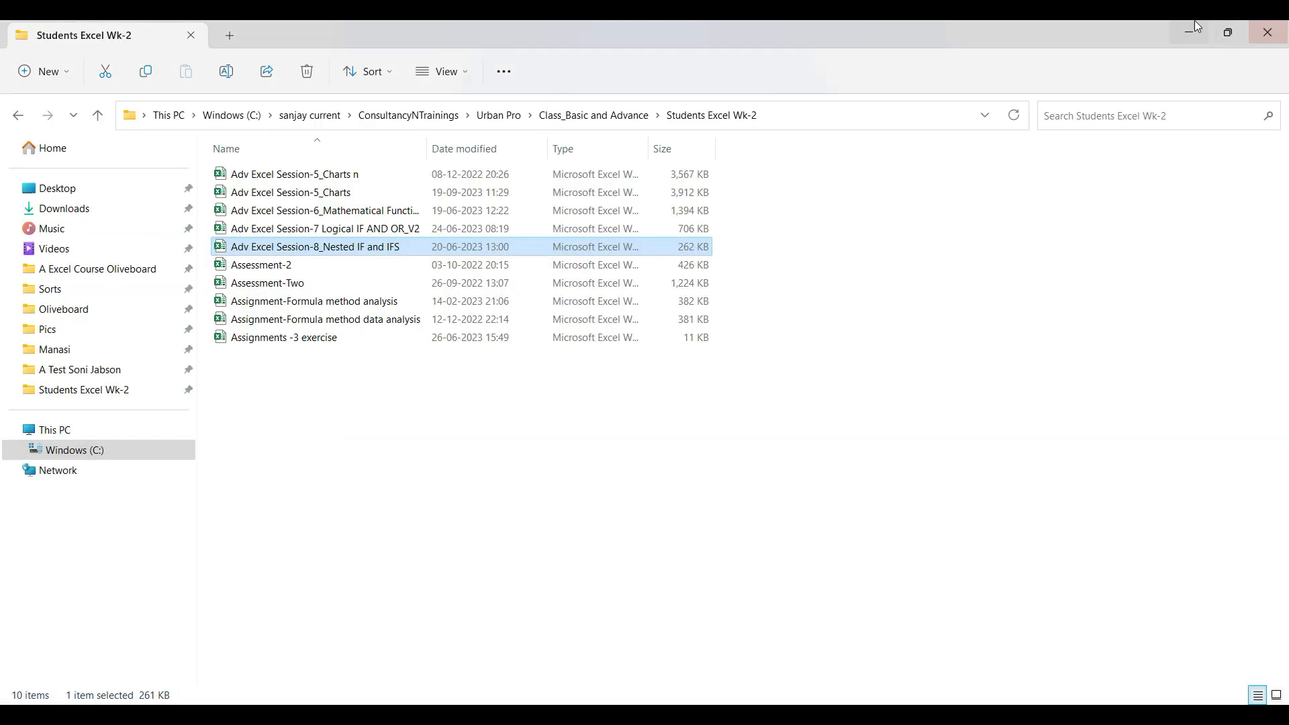
click(1179, 35)
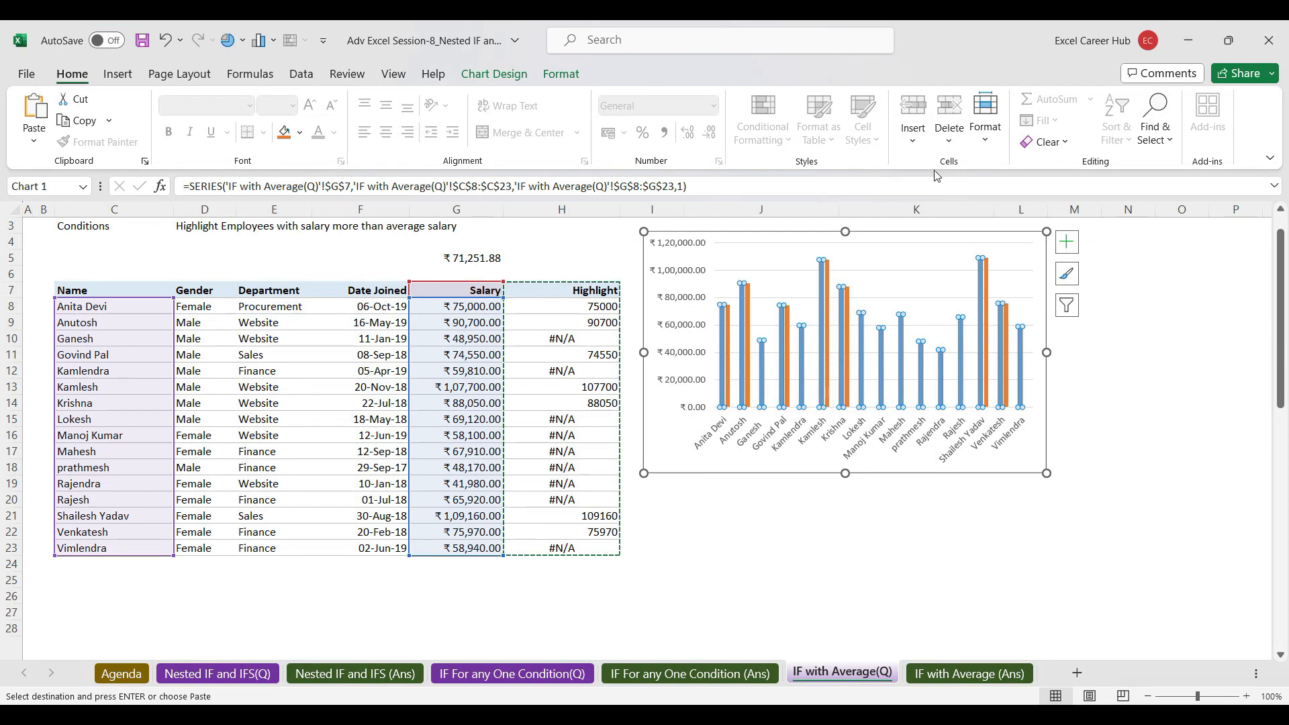
click(914, 245)
double_click(914, 244)
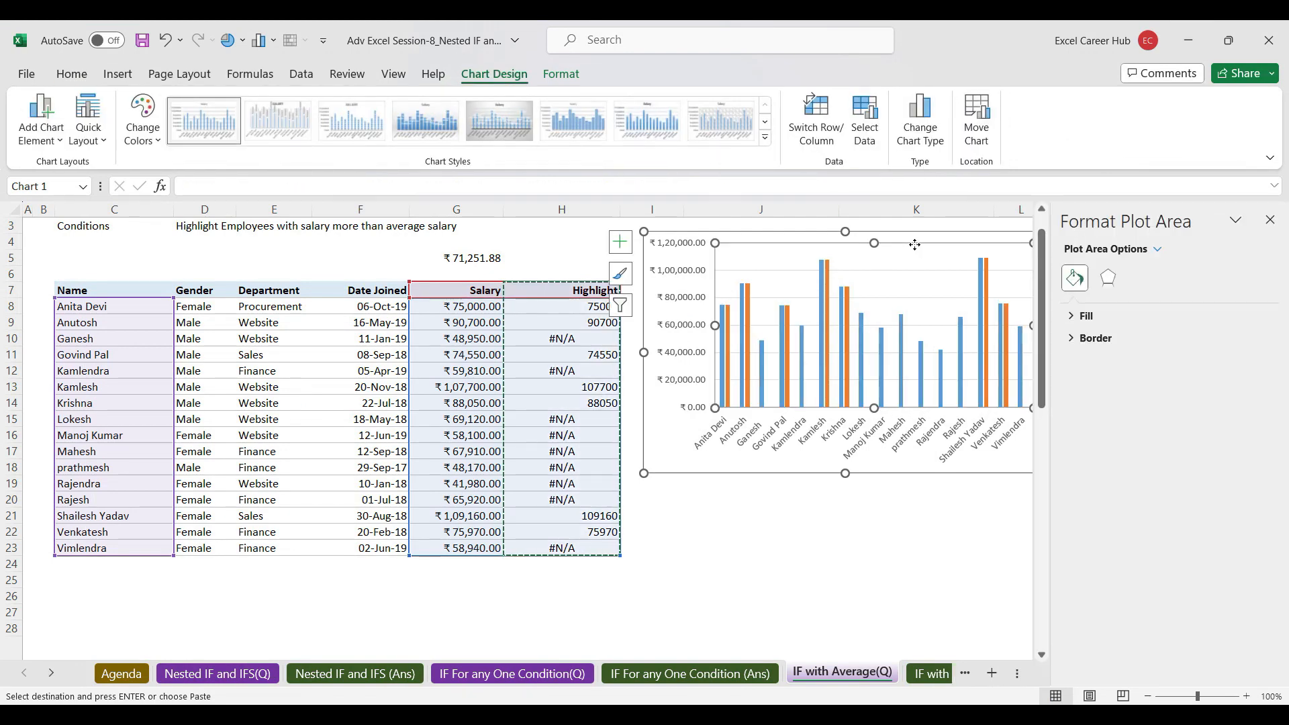
click(722, 316)
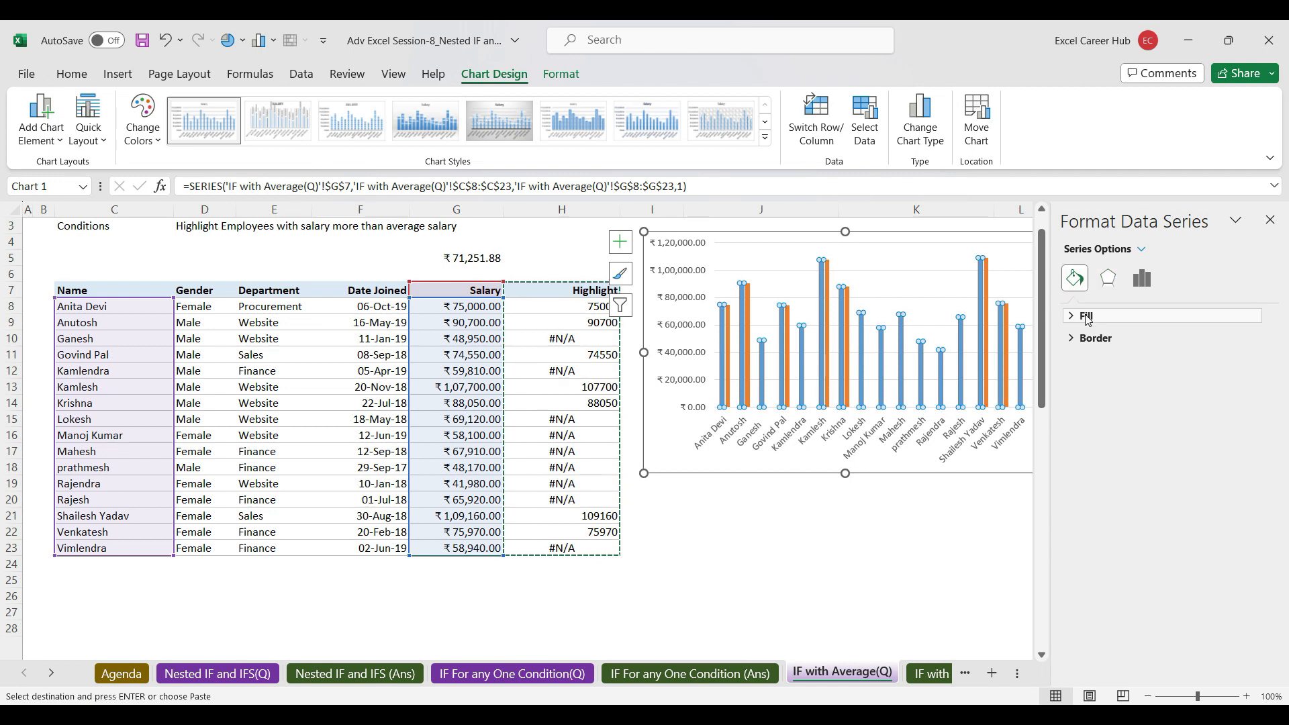
click(1083, 316)
click(1102, 362)
click(1255, 493)
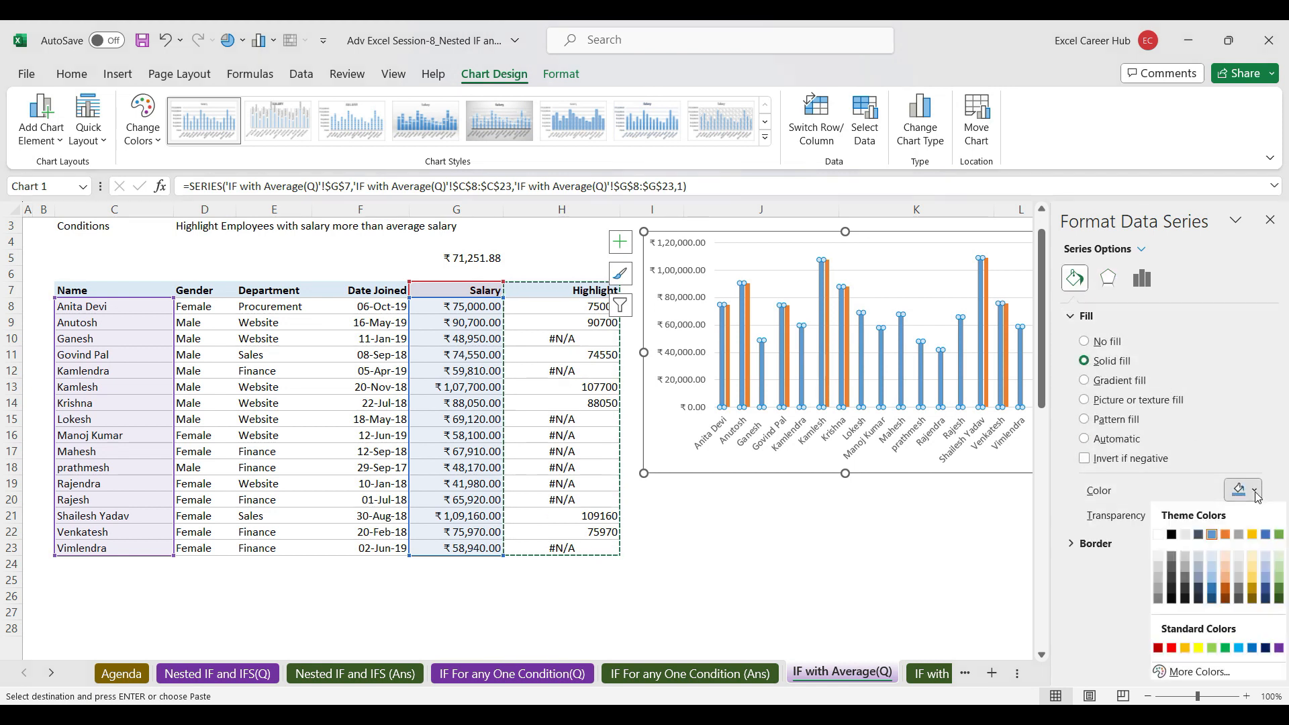
click(1224, 577)
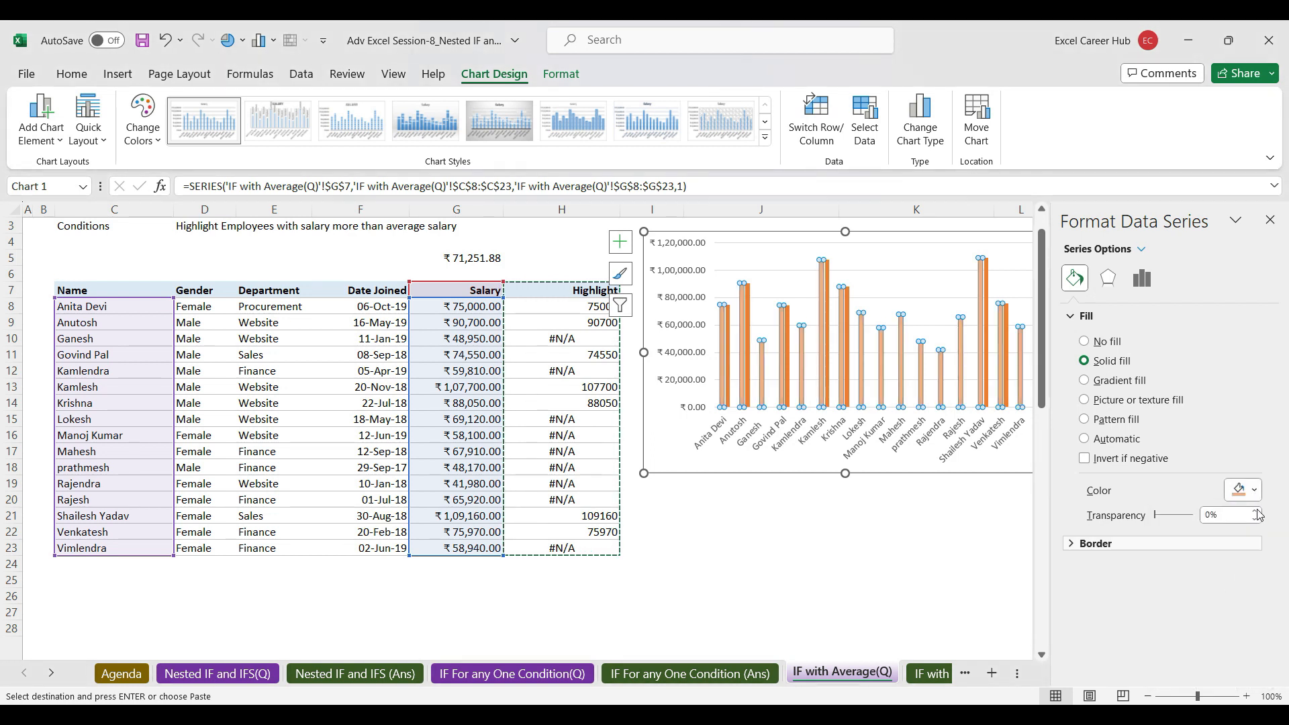
Step: Set the Highlight series' overlap to 100% and close the formatting pane
click(987, 348)
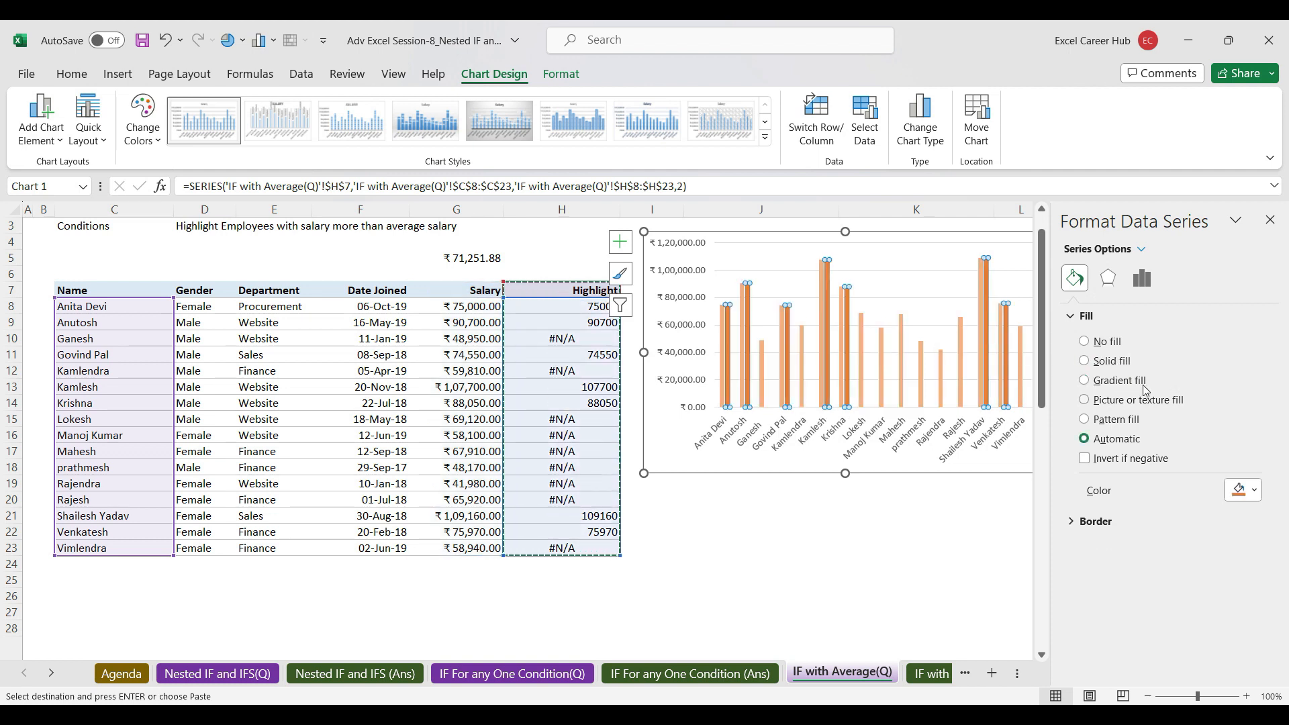
click(1143, 279)
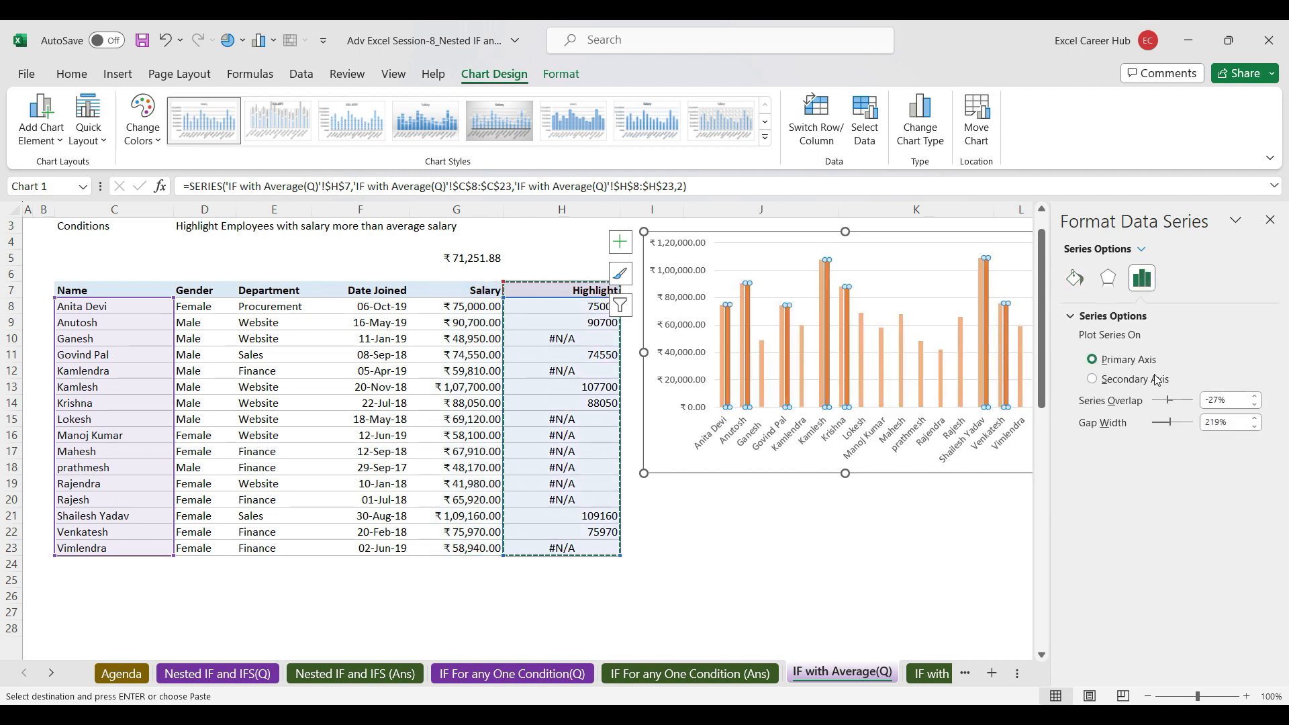
drag(1169, 402, 1196, 401)
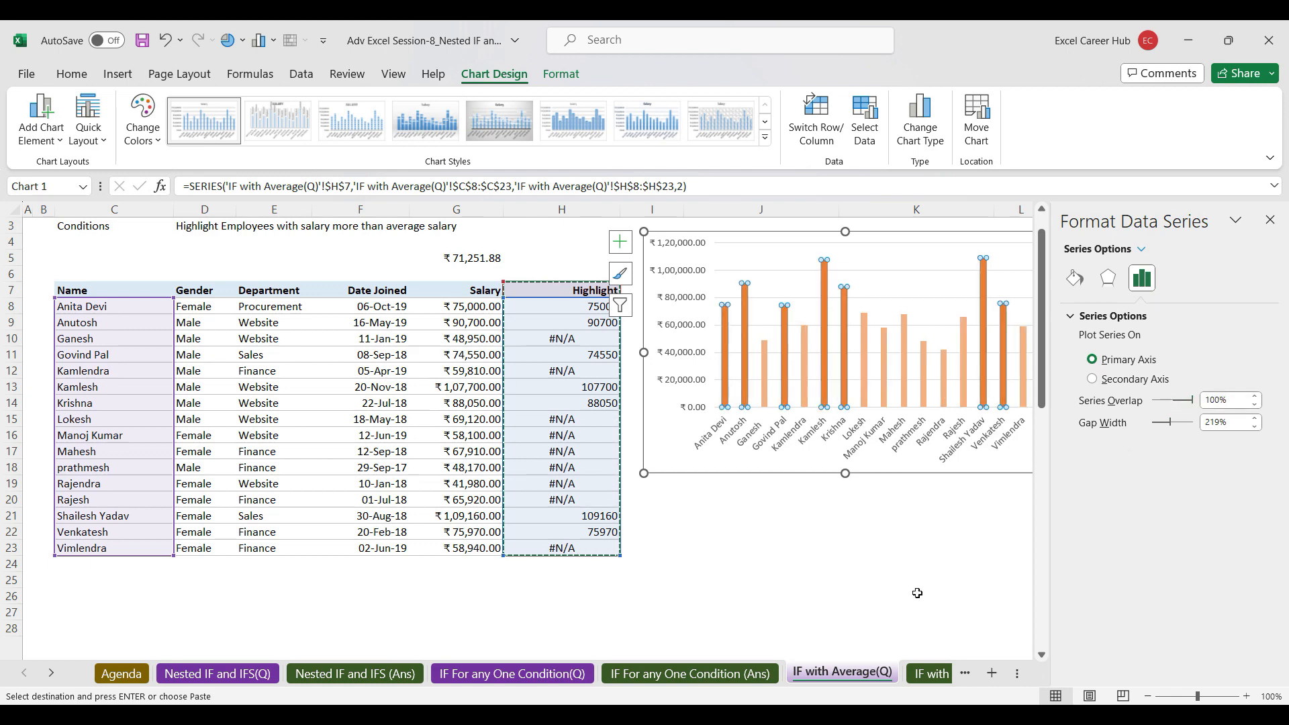
click(957, 583)
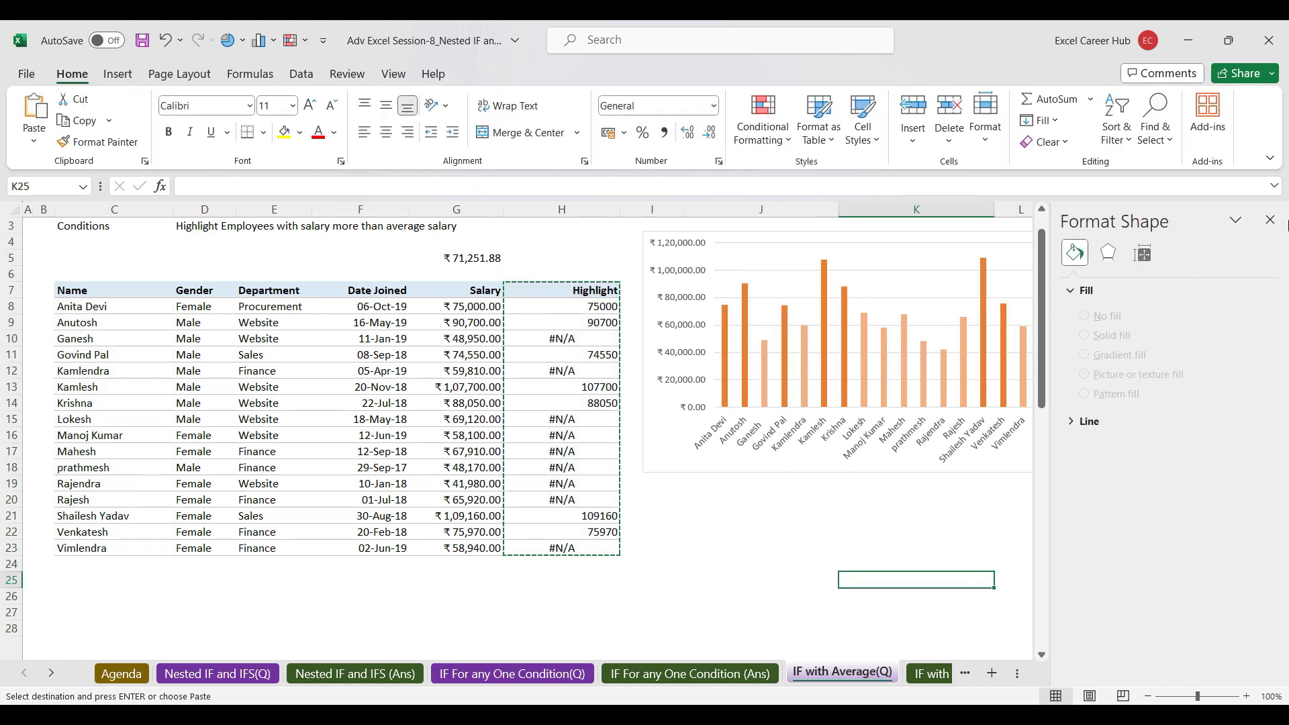
click(1270, 220)
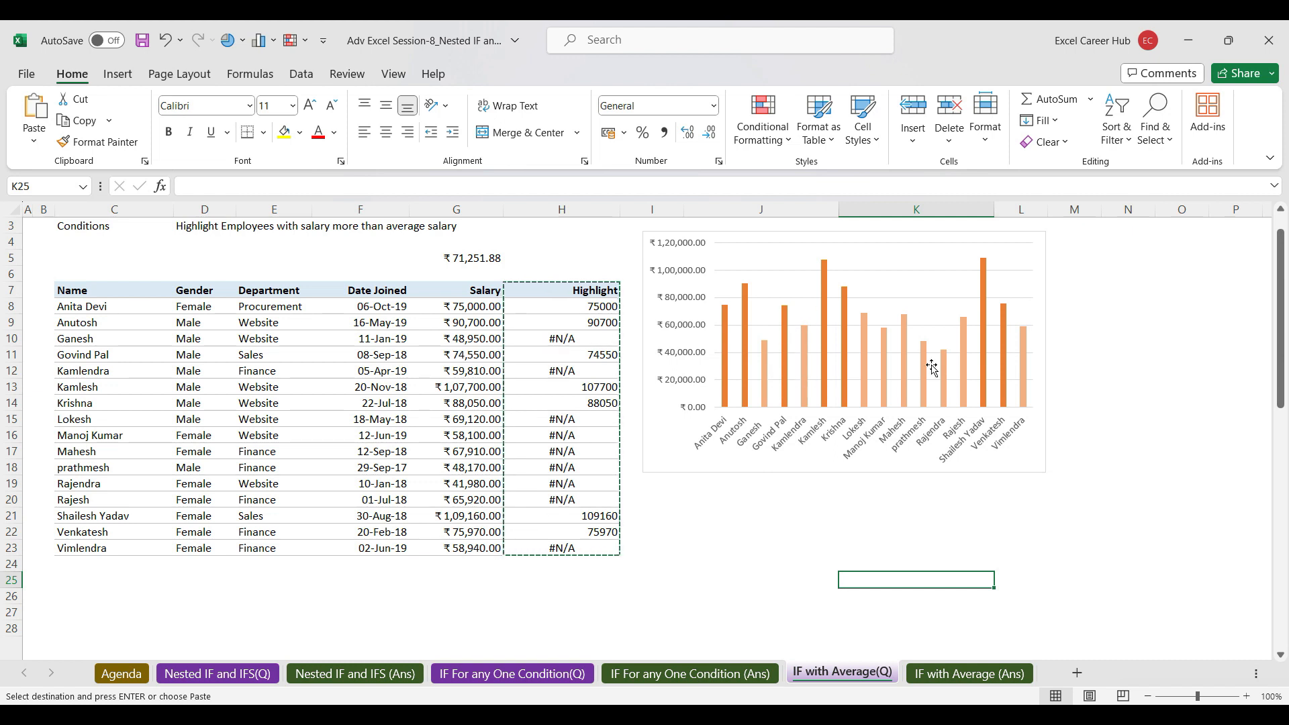
Step: Remove the gridlines from the chart, and try data labels on the bars before turning them off again
click(1029, 239)
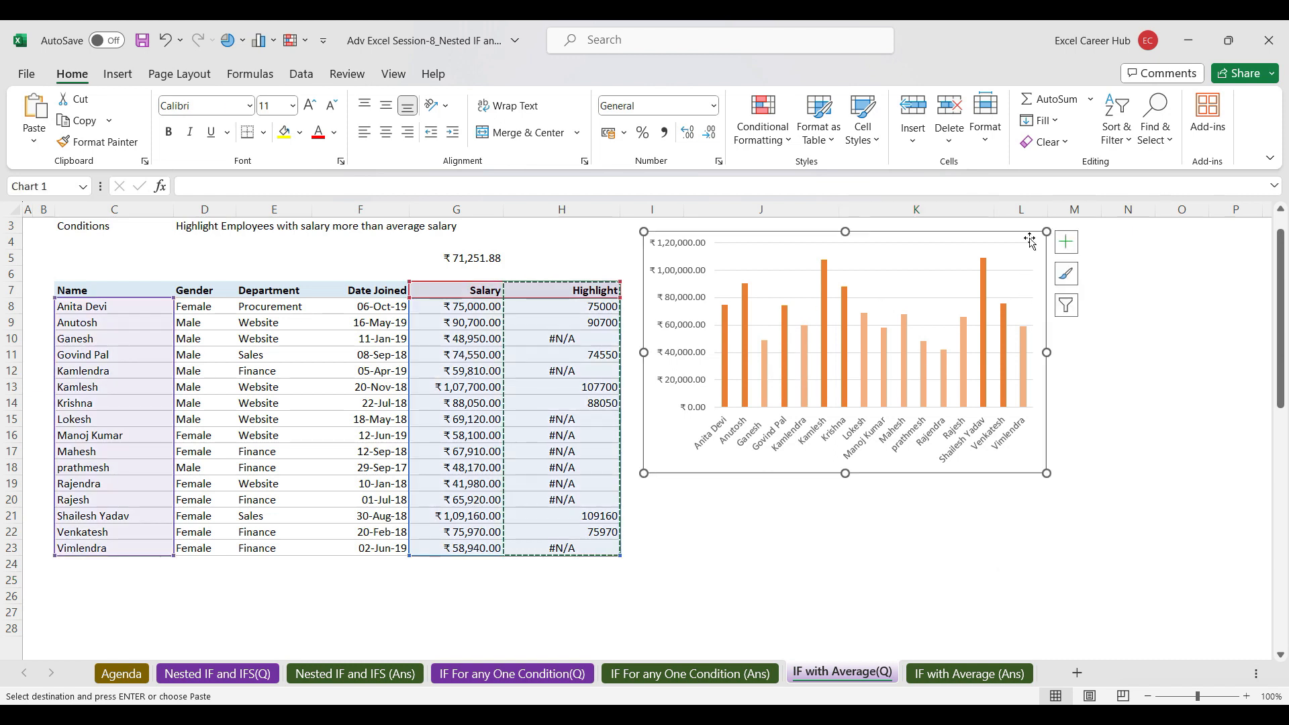
click(1068, 248)
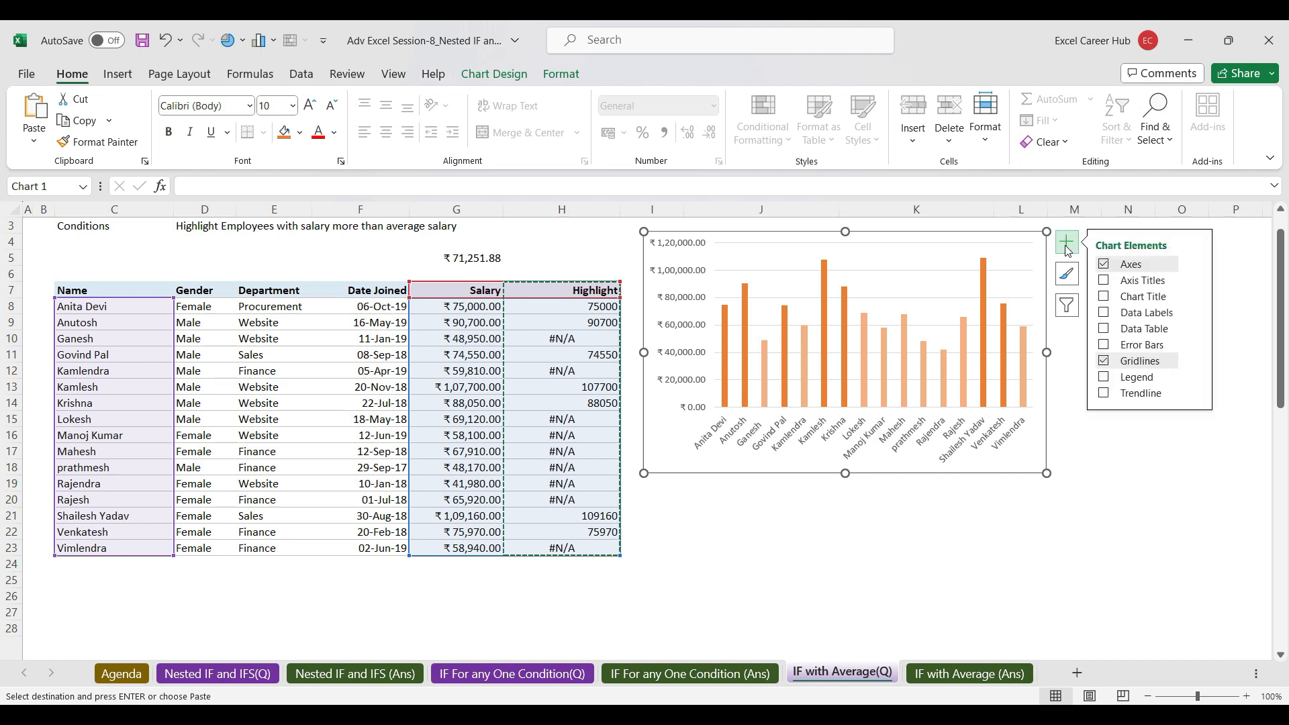
click(1105, 363)
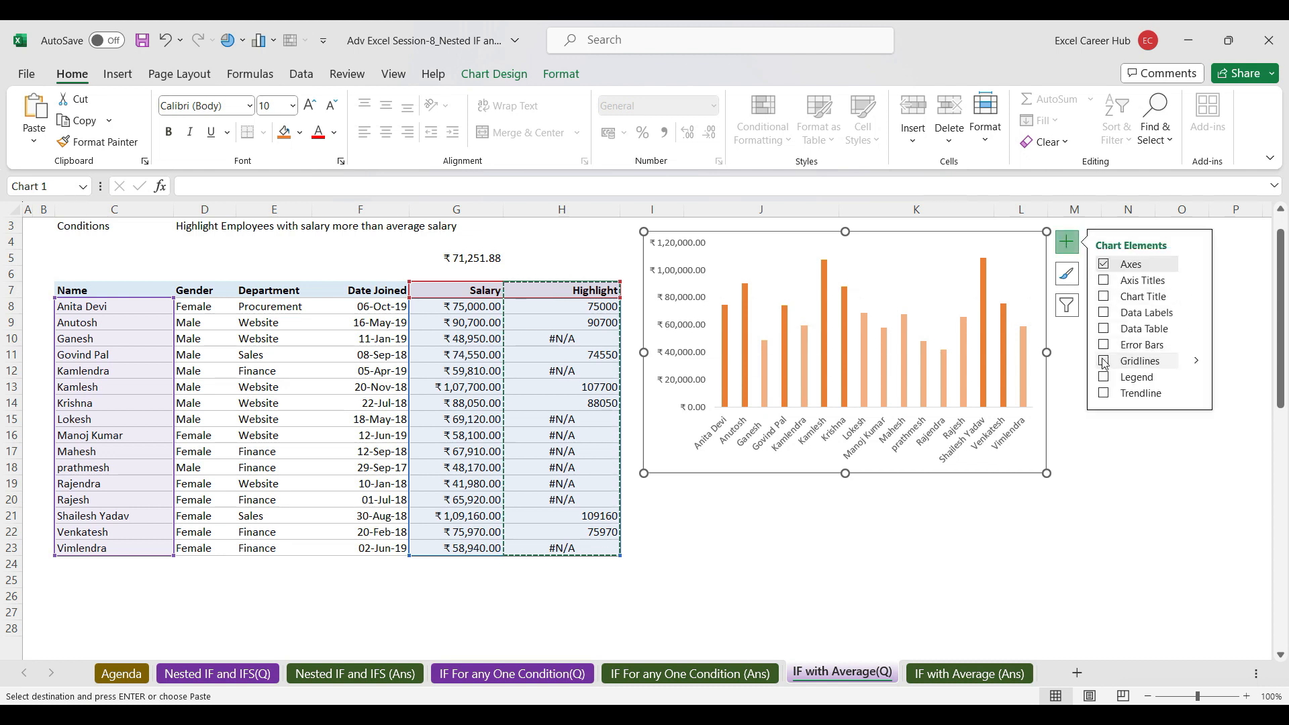
click(1103, 313)
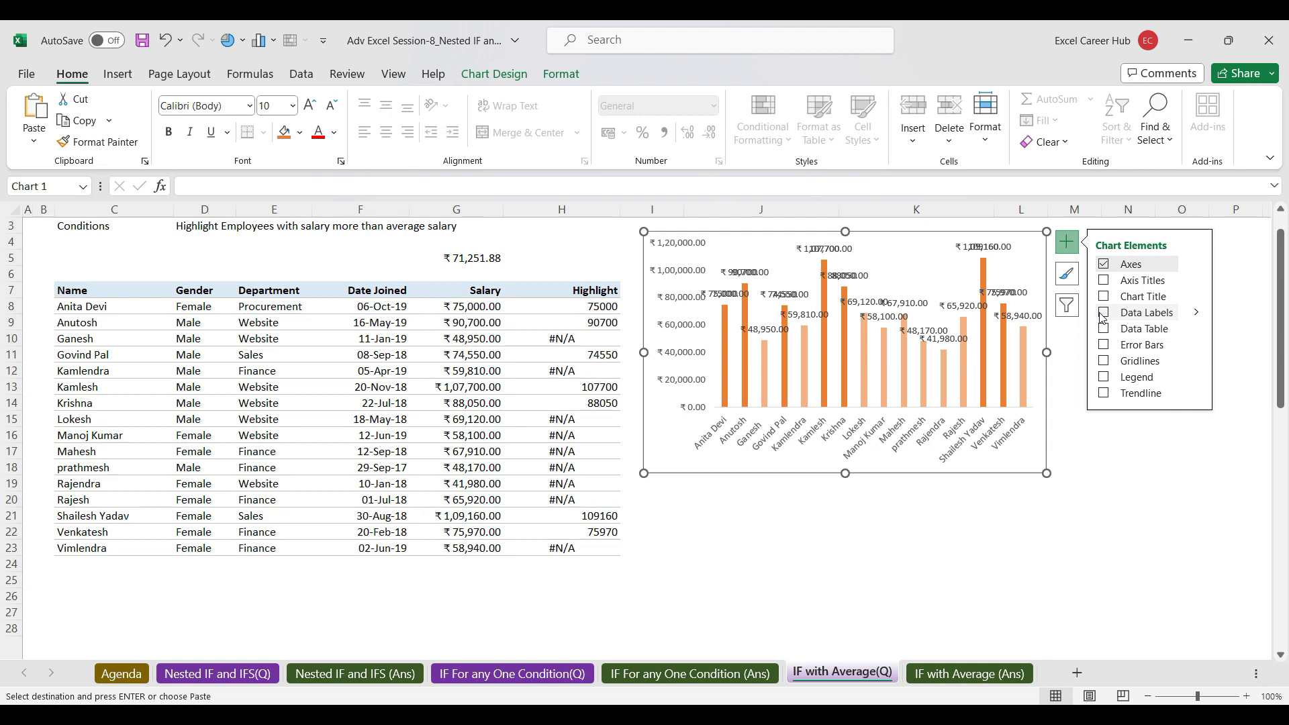
click(1103, 312)
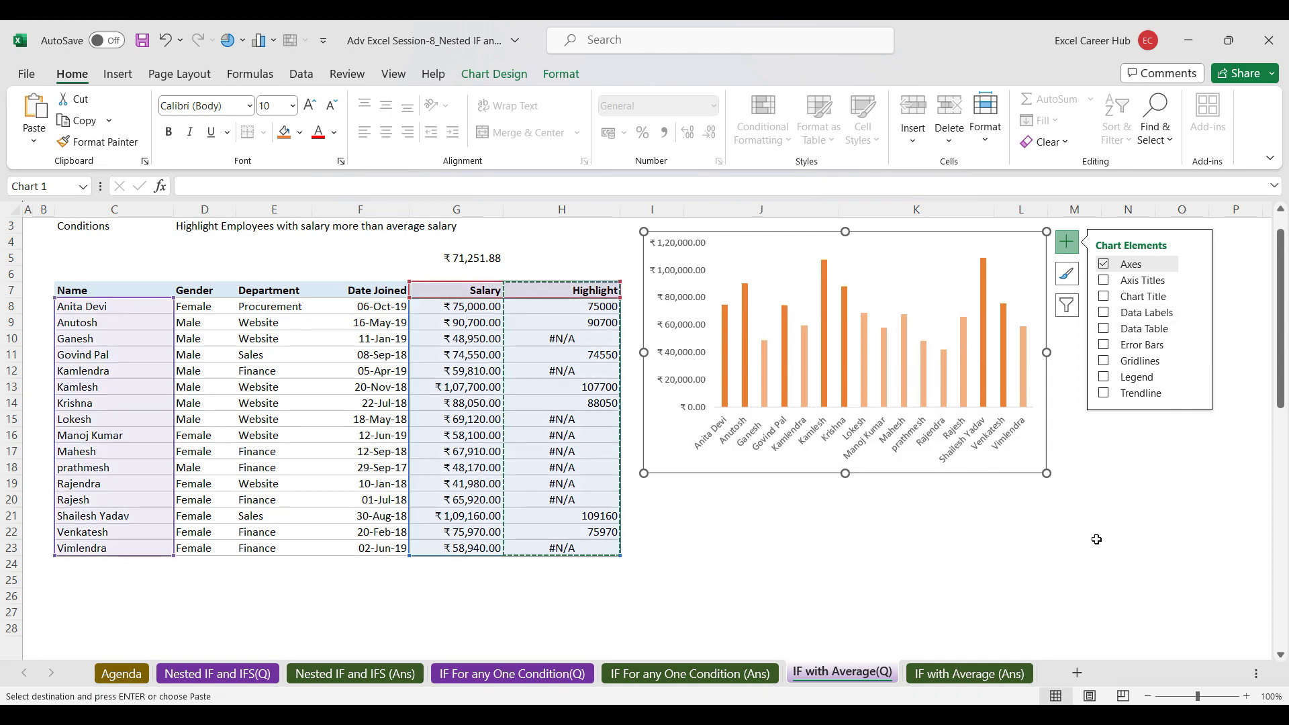
Step: Try placing the salary chart over Highlight column H, and move it back to the empty area beside the table
click(1096, 537)
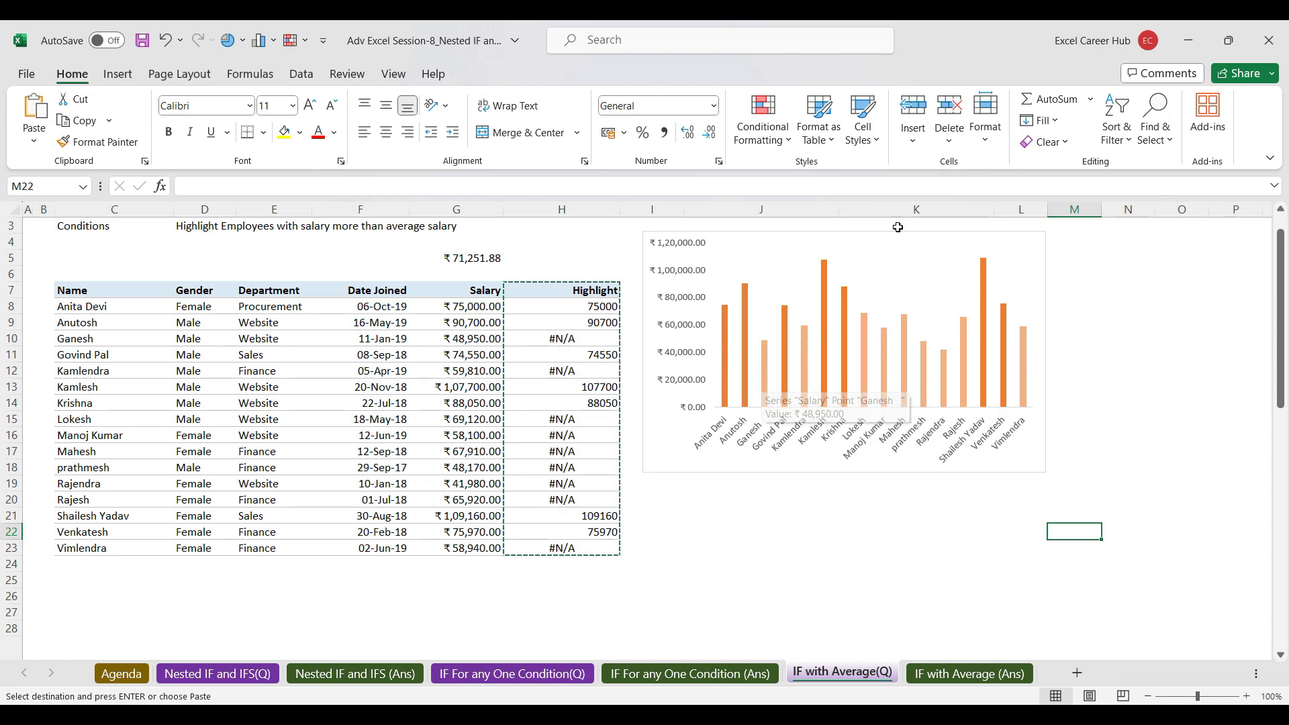
click(809, 245)
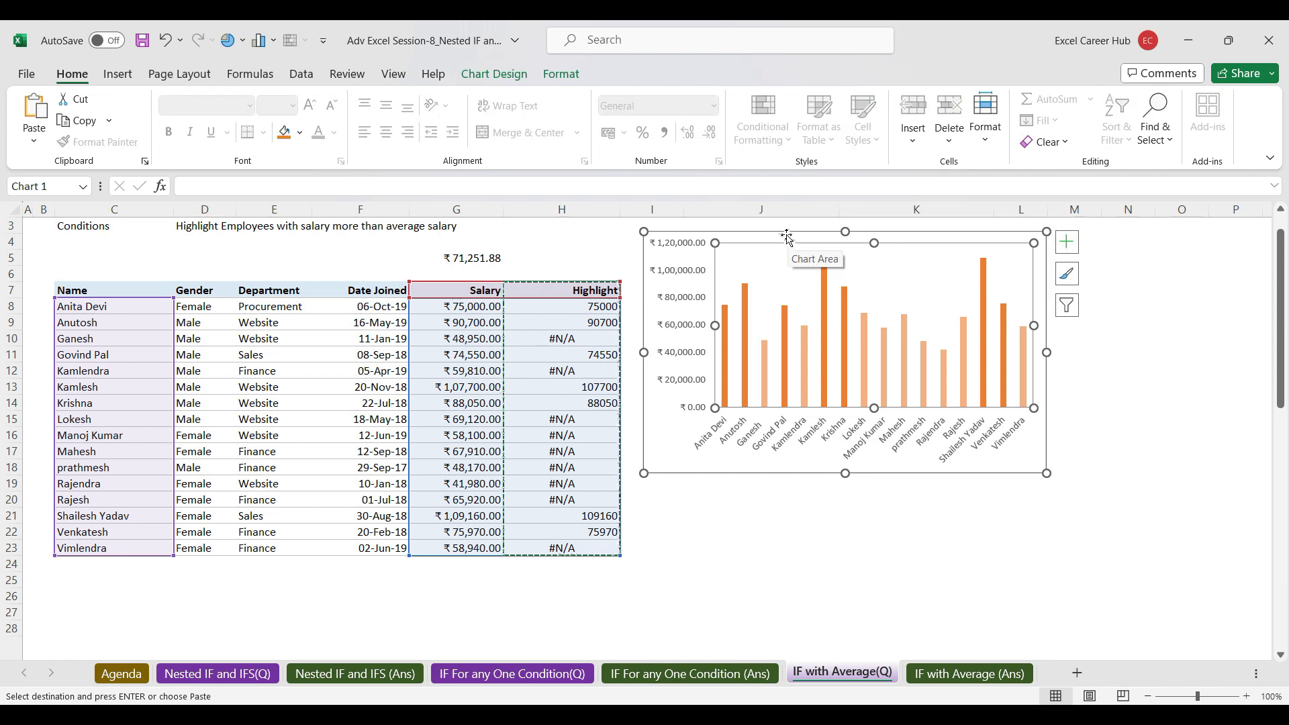
click(787, 236)
drag(786, 234, 651, 305)
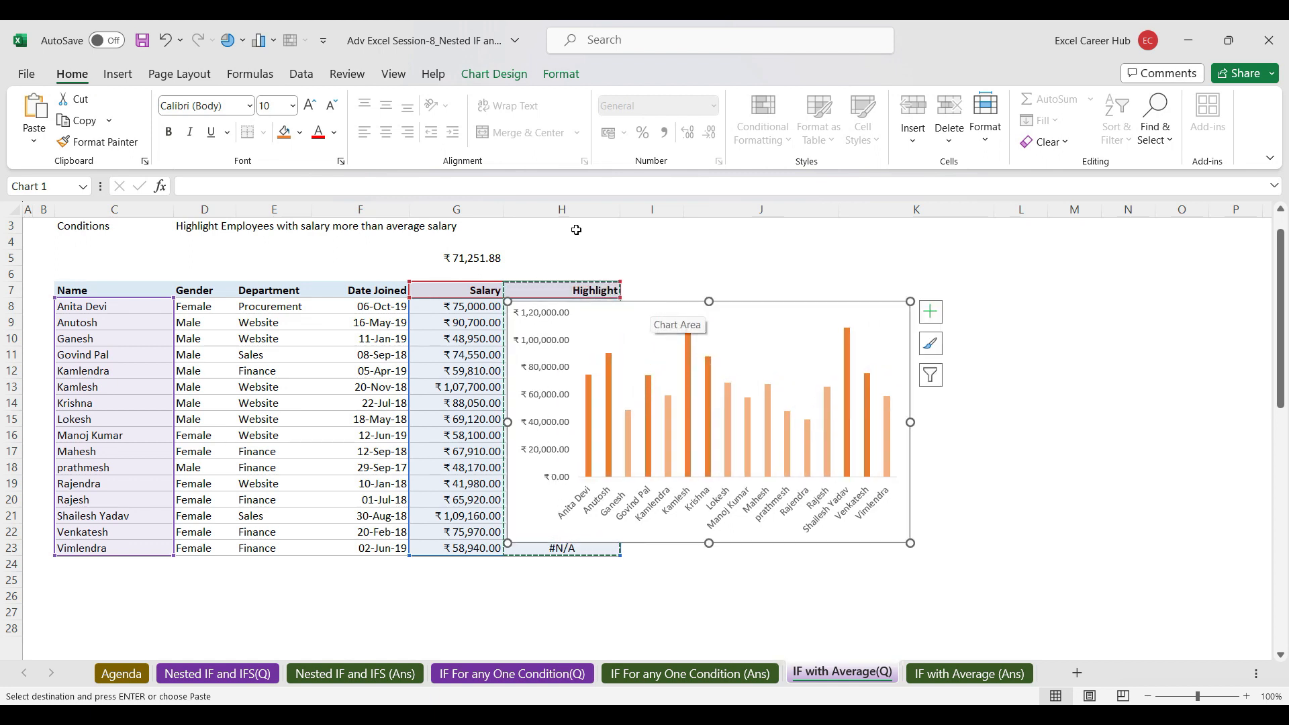
click(568, 211)
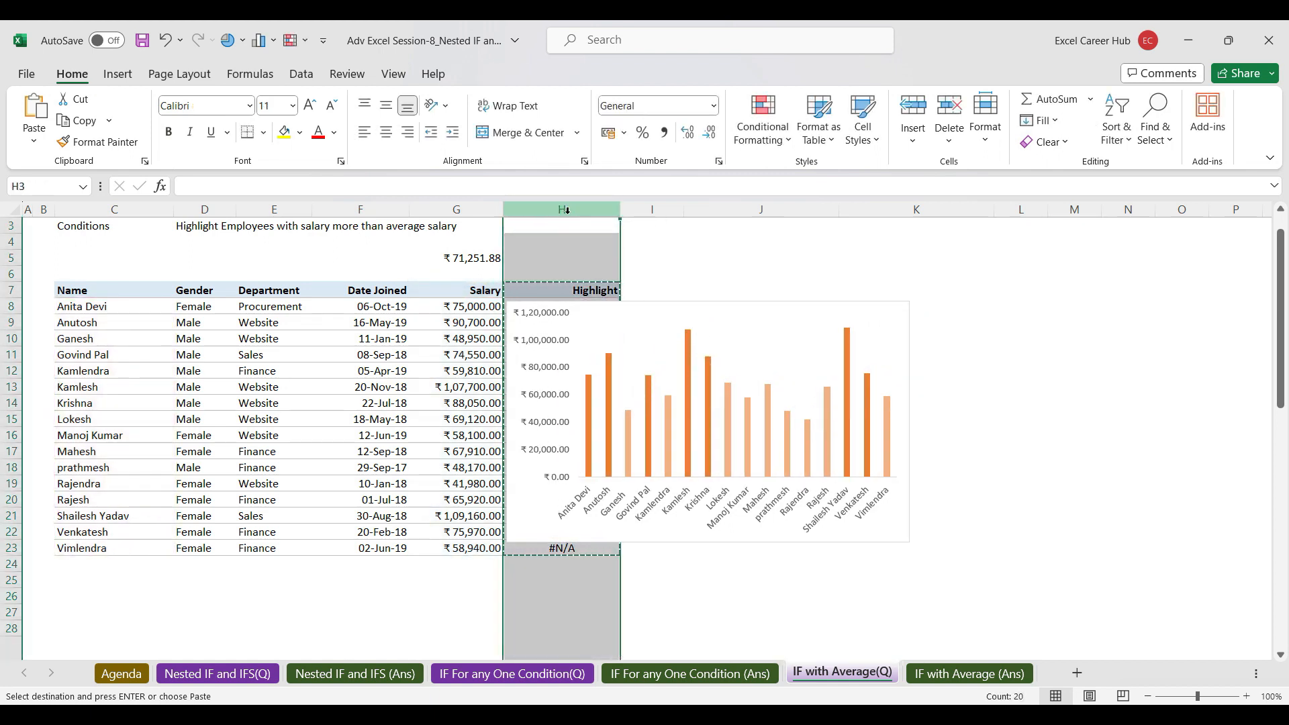
drag(763, 311, 936, 274)
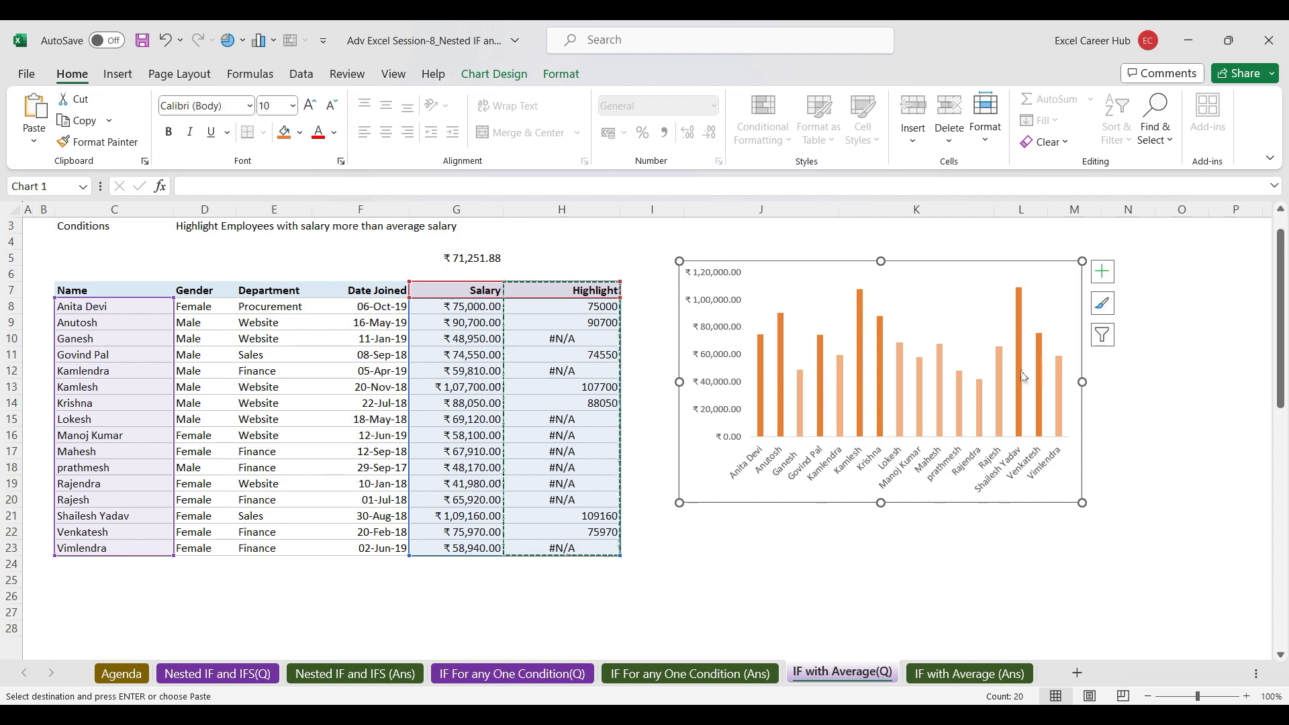
mouse_move(1023, 376)
mouse_move(900, 388)
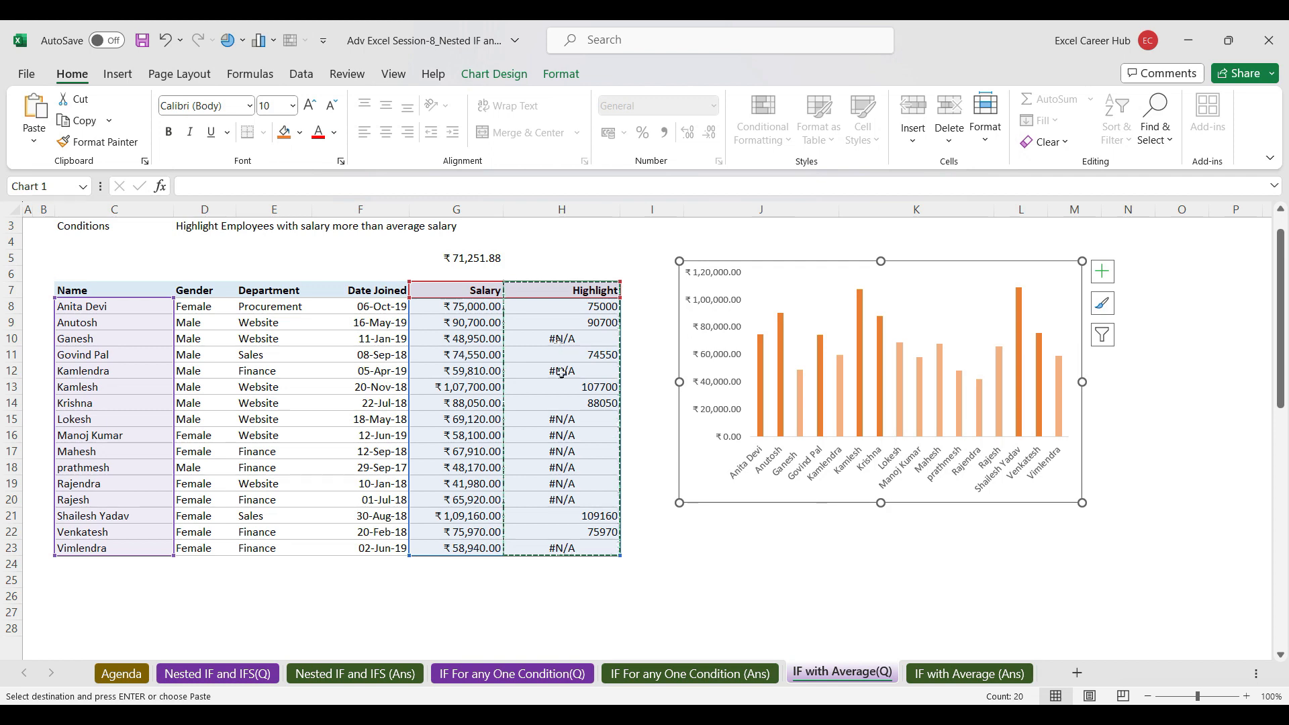
Step: View the IF with Average (Ans) sheet and close both open workbooks, saving the changes to Master Emp Productivity Report-2
click(971, 674)
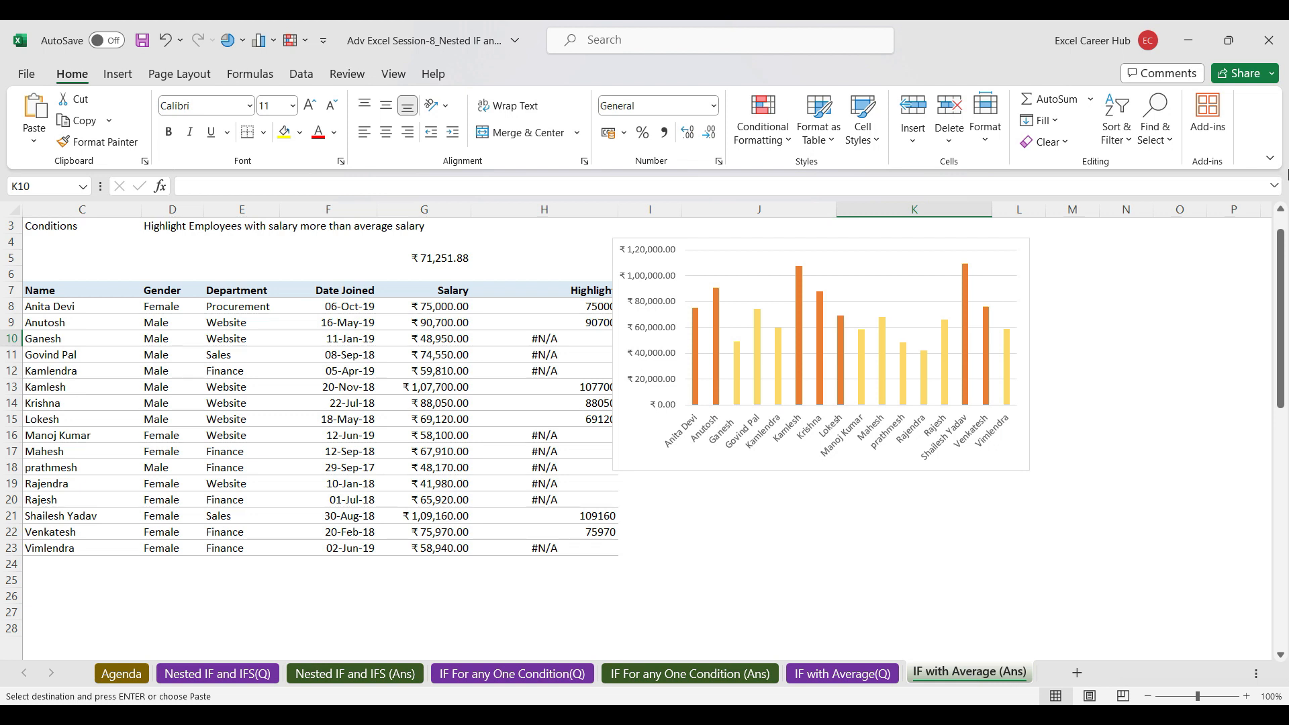
click(1269, 40)
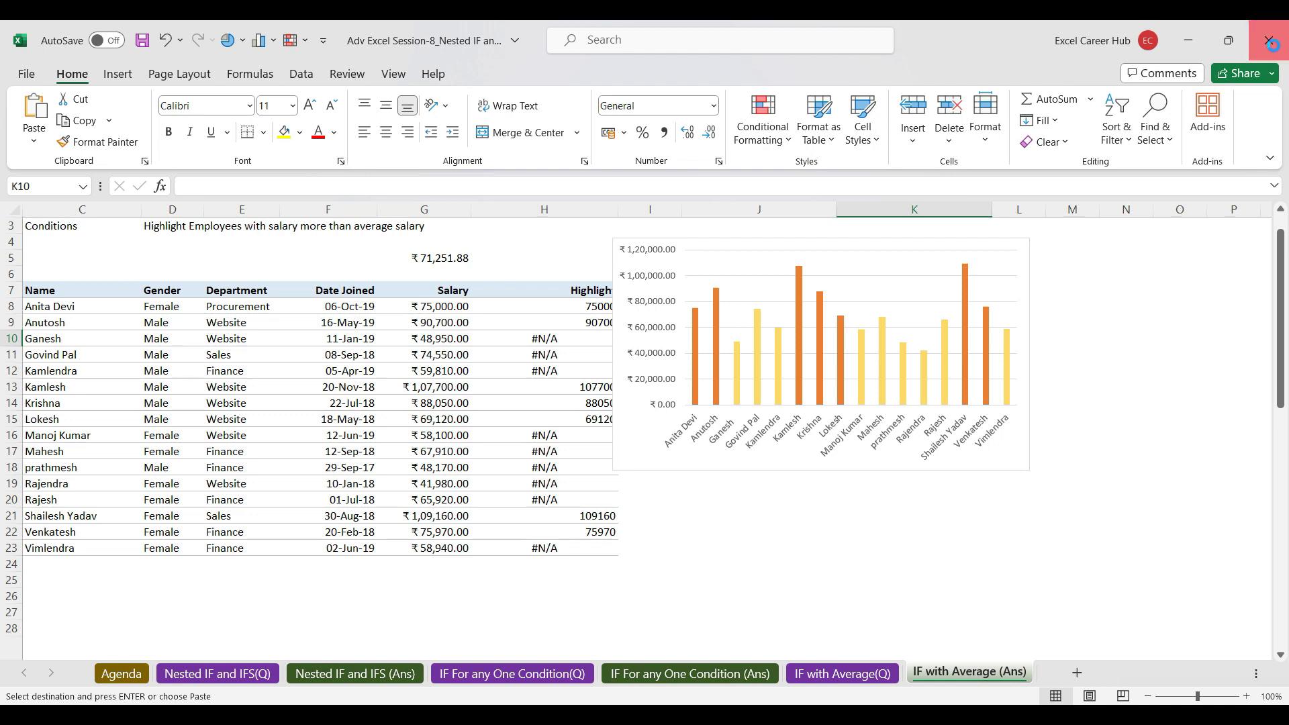
click(673, 394)
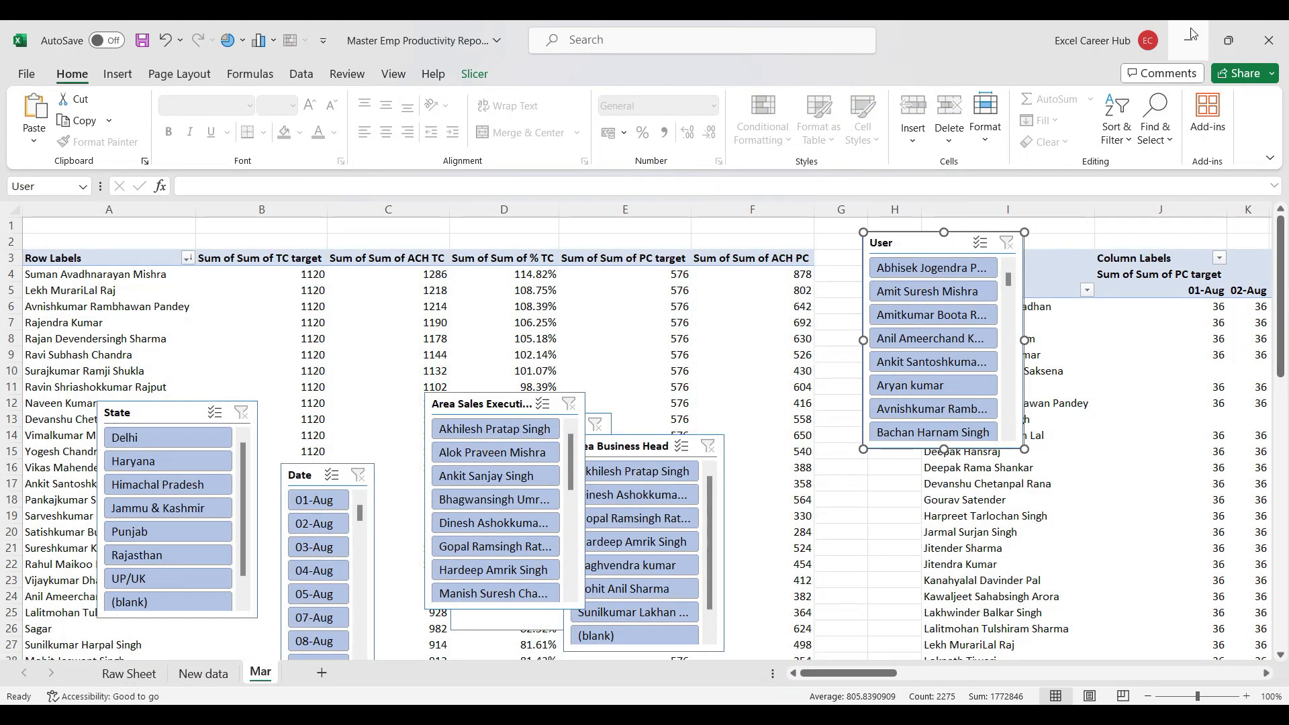
click(1280, 39)
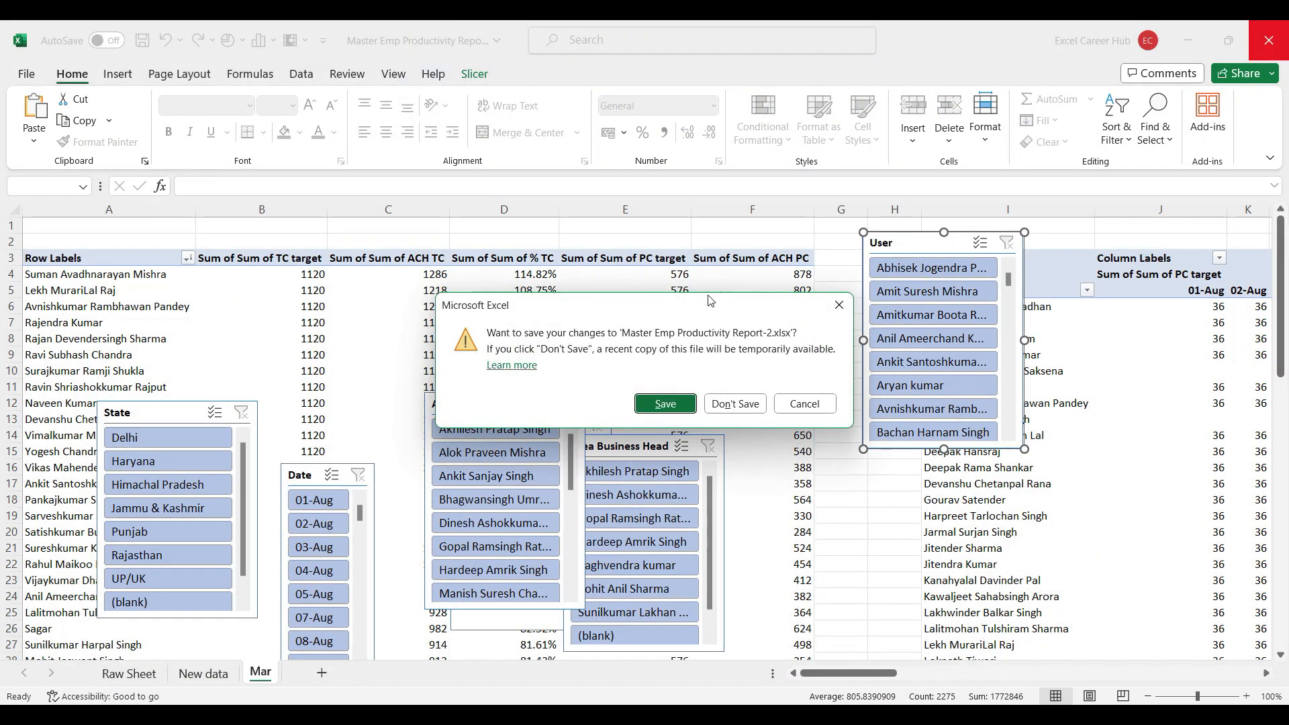
click(691, 403)
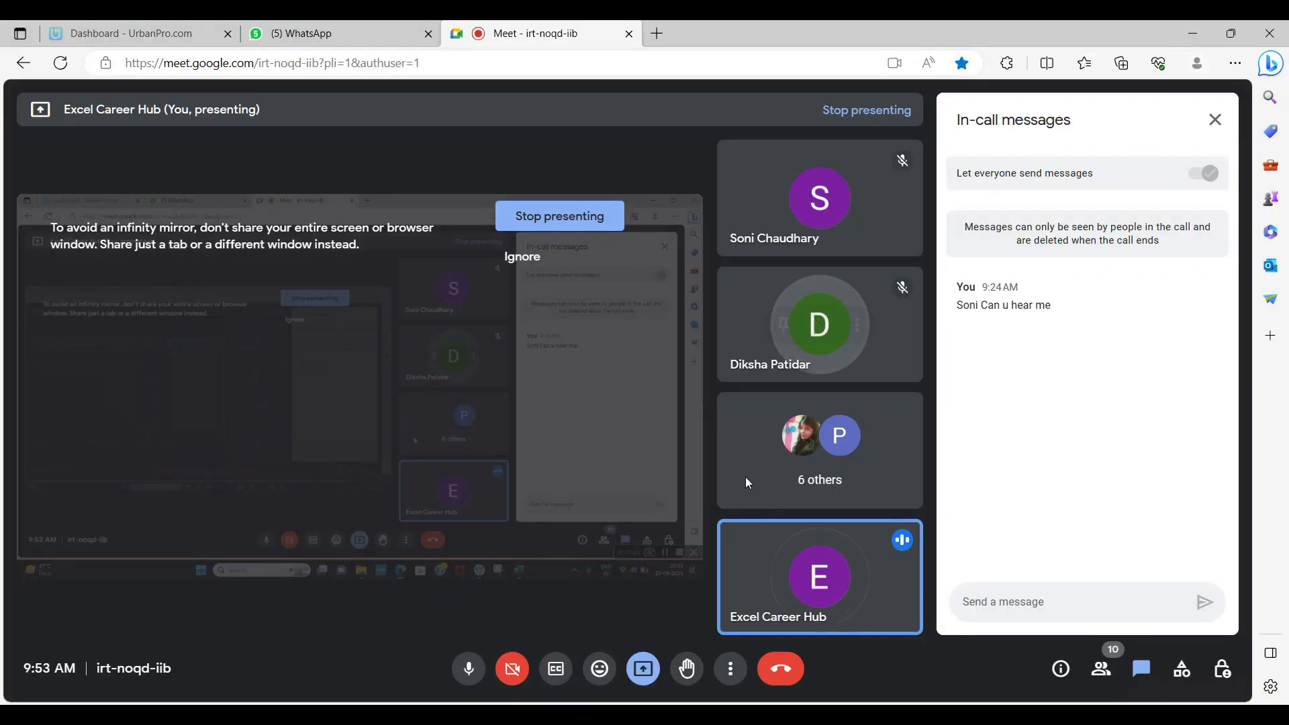
Step: Switch to WhatsApp Web in the browser and start a chat search
click(322, 34)
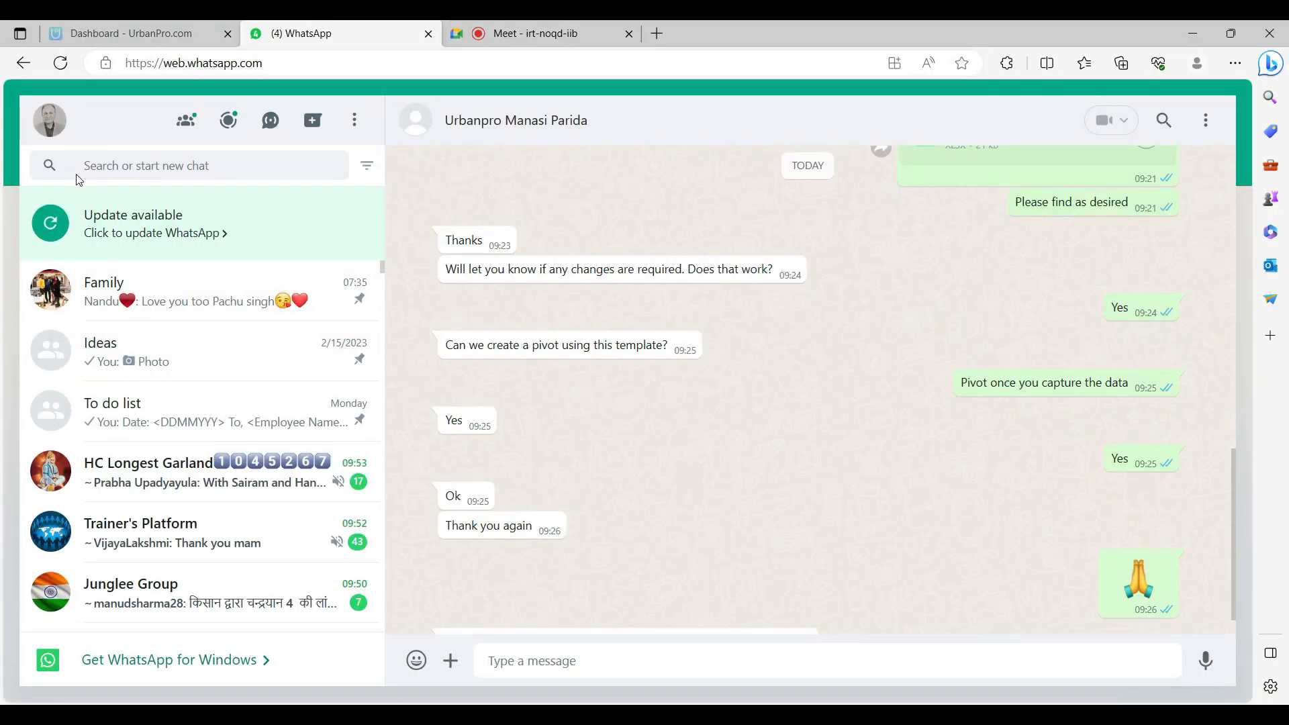
click(100, 166)
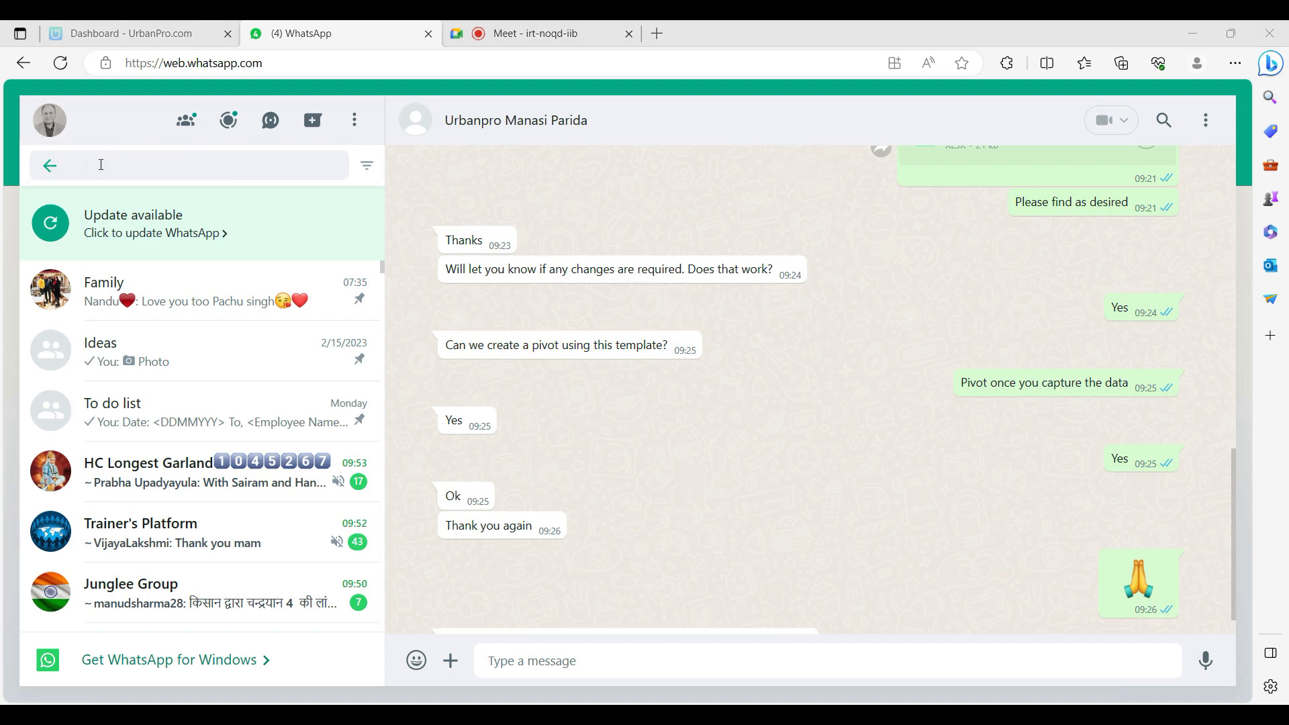
key(super+e)
key(super+c)
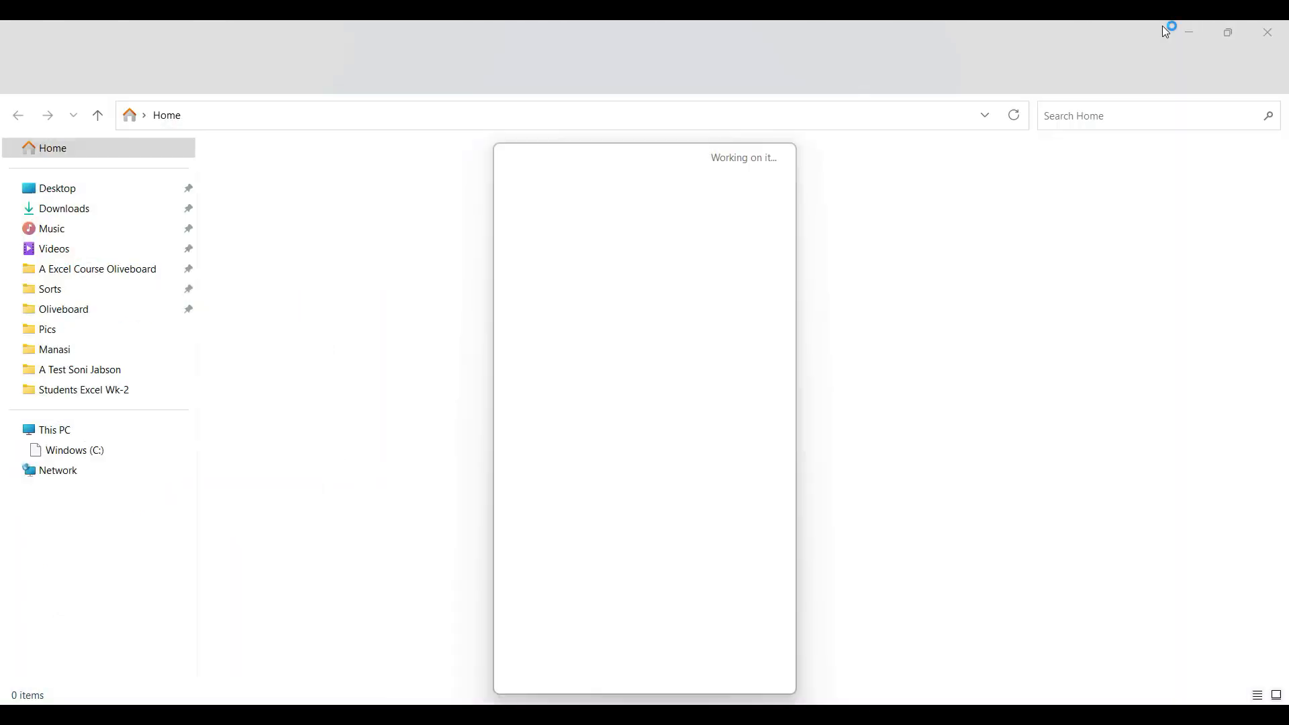
click(1269, 36)
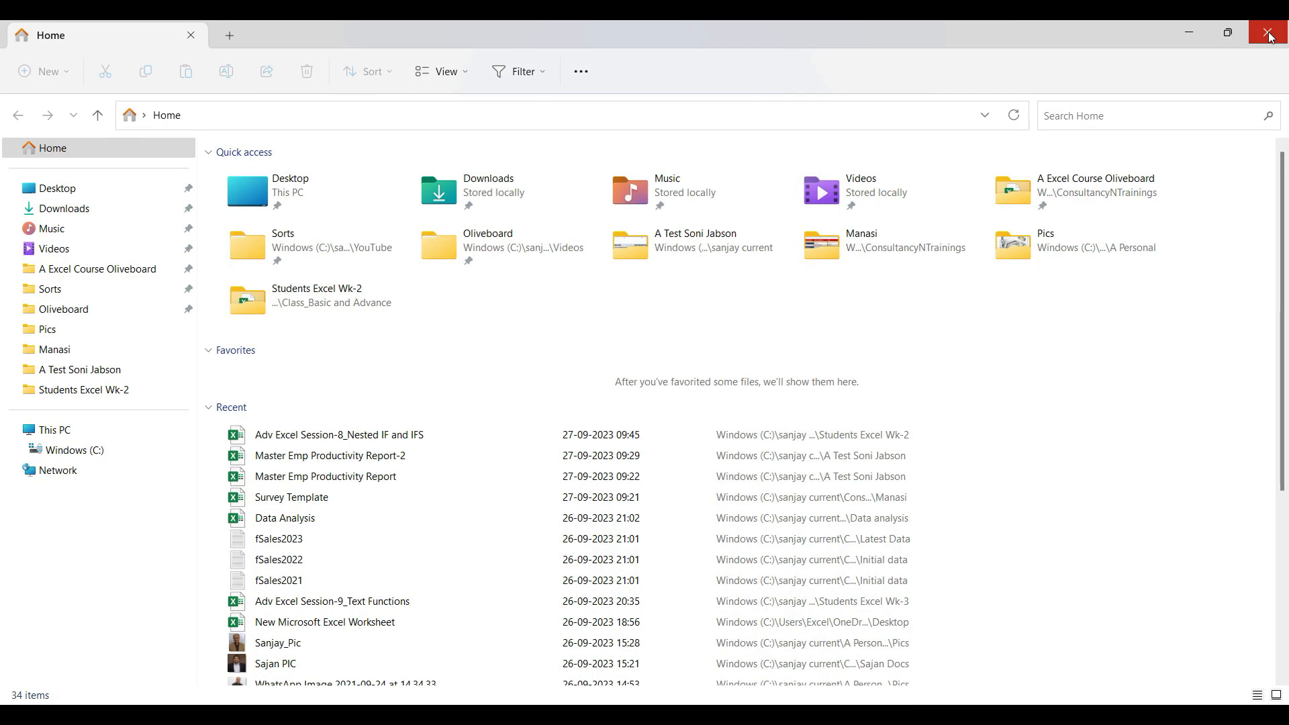
click(1268, 37)
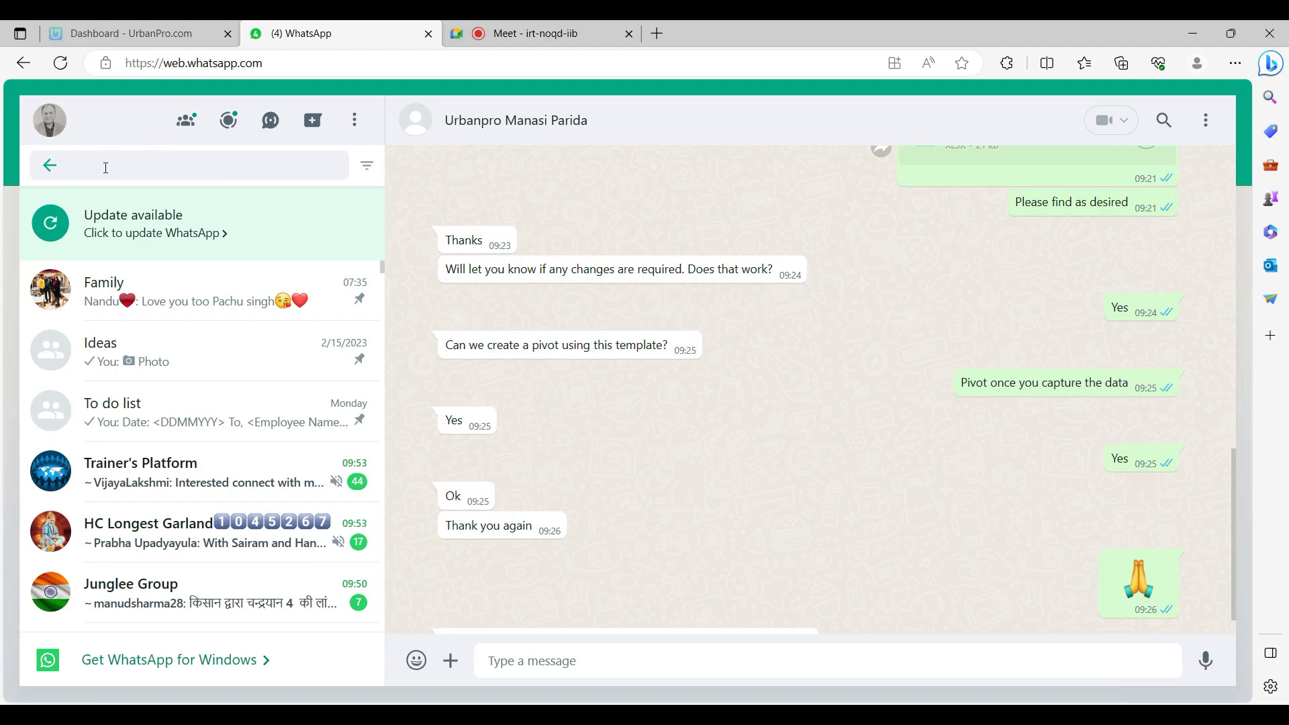
key(super+e)
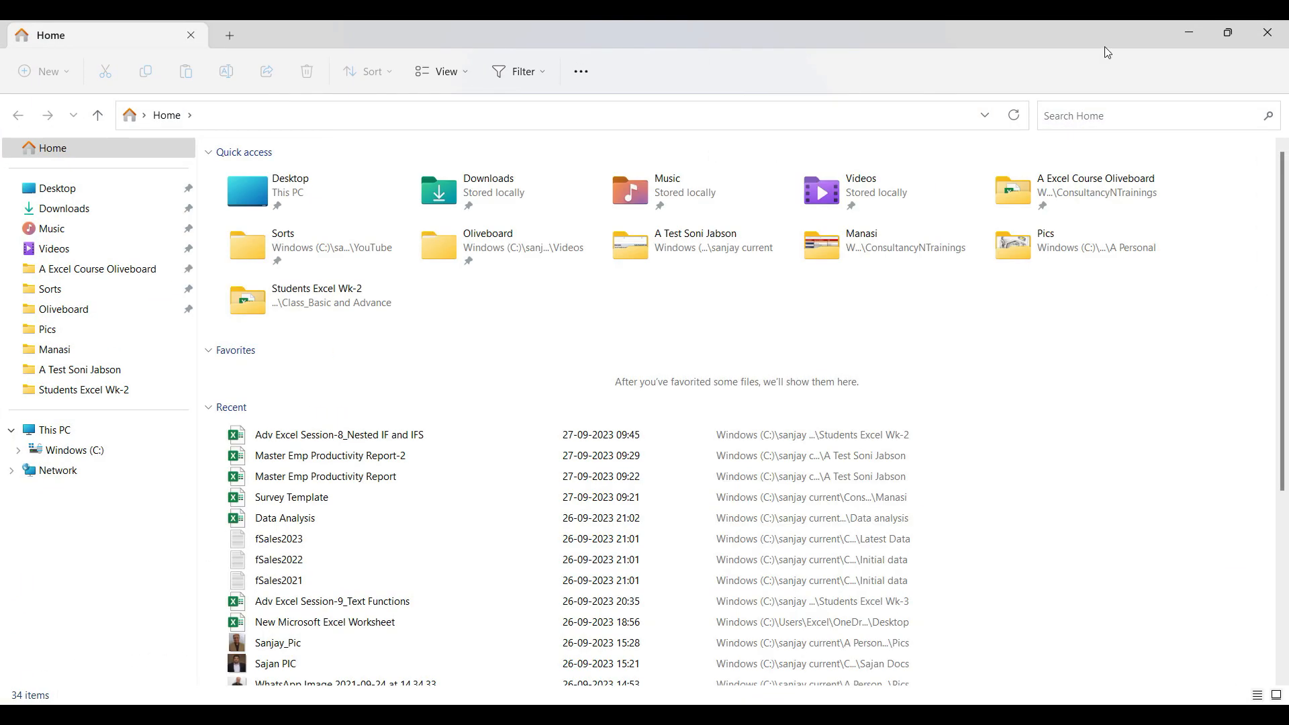
click(1269, 31)
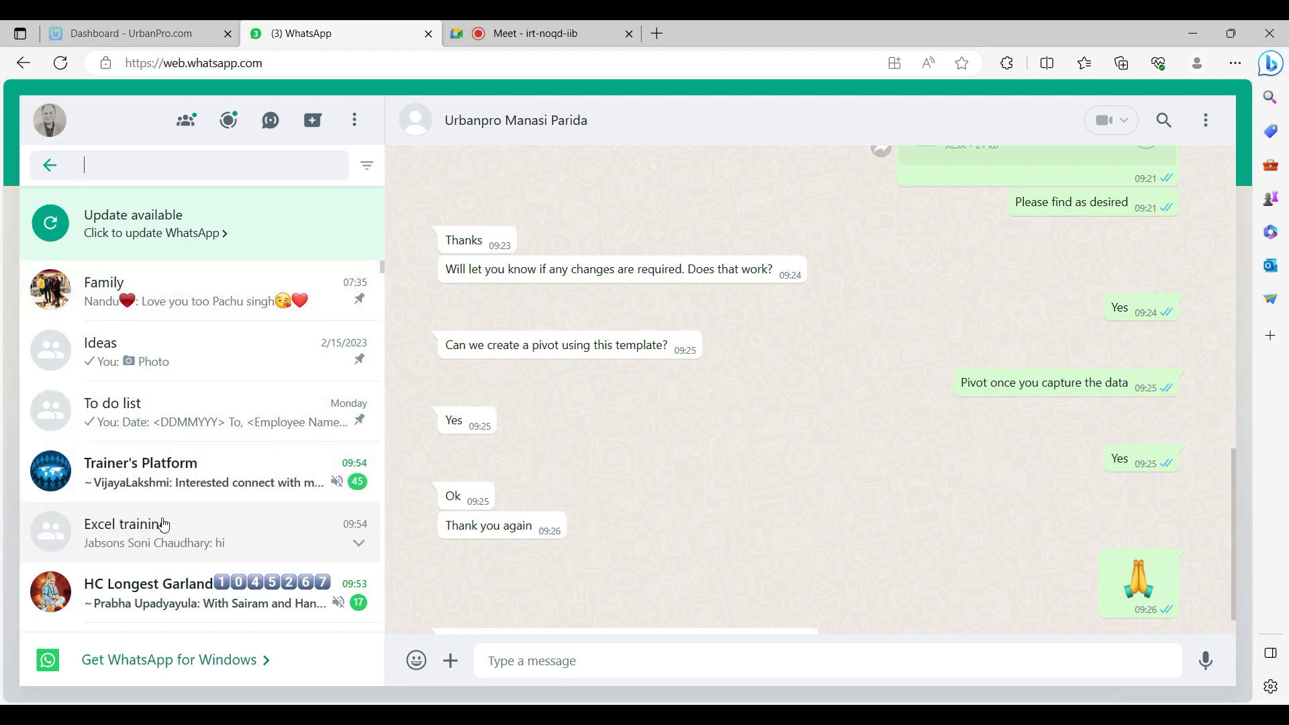
Step: Open the Excel training group chat and start attaching a document
click(164, 525)
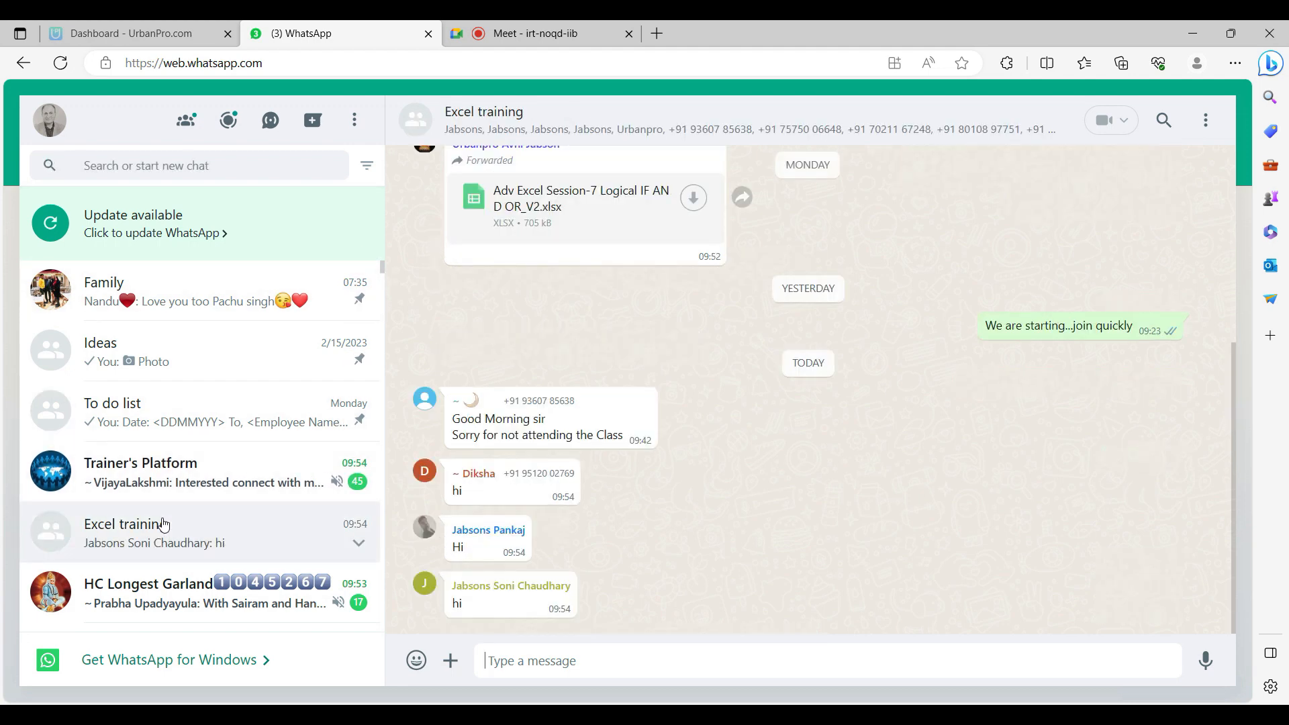
click(451, 660)
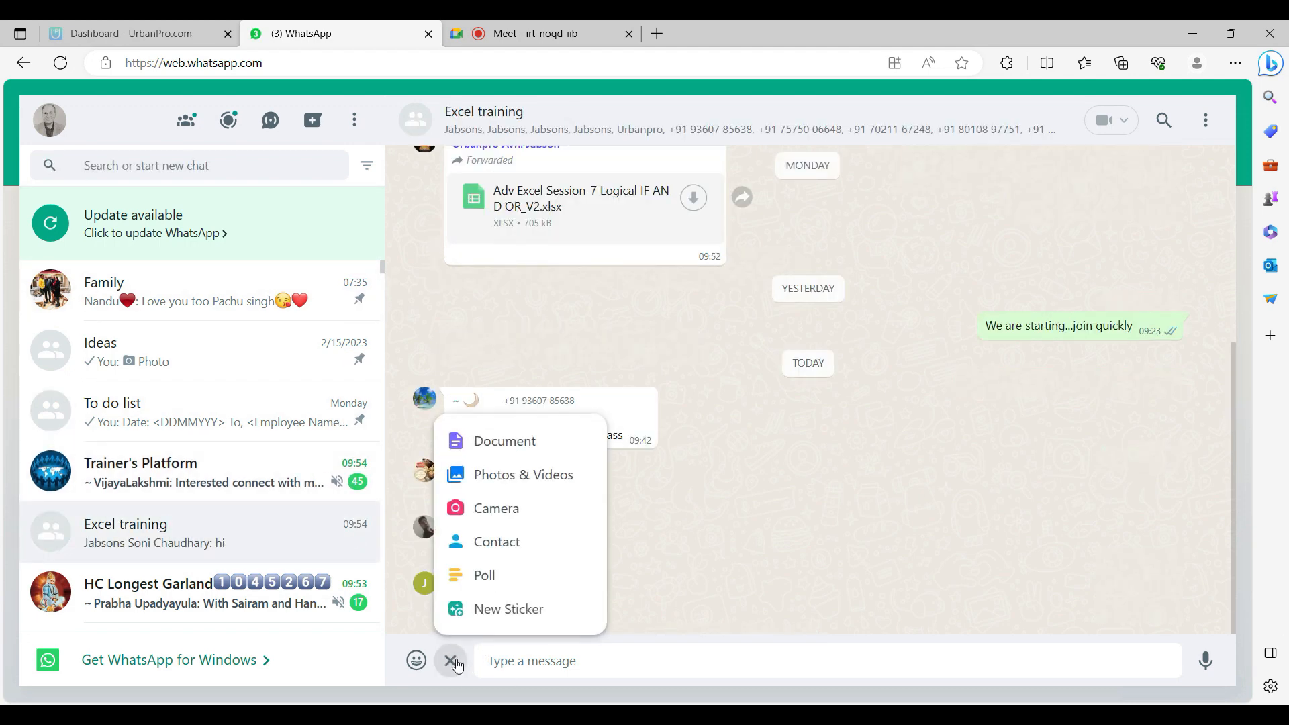
click(509, 443)
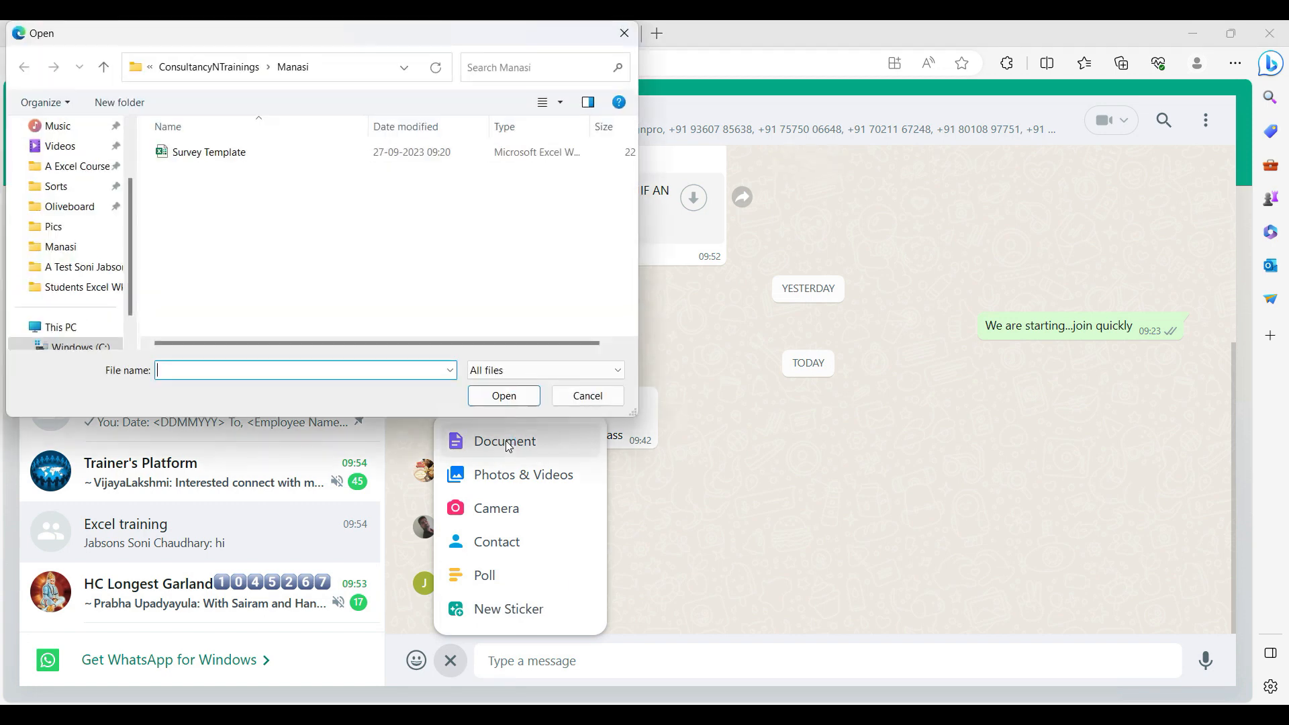
Step: Attach and send the Adv Excel Session-9, Session-10 and Session-11 workbooks from the Students Excel Wk-3 folder
click(69, 296)
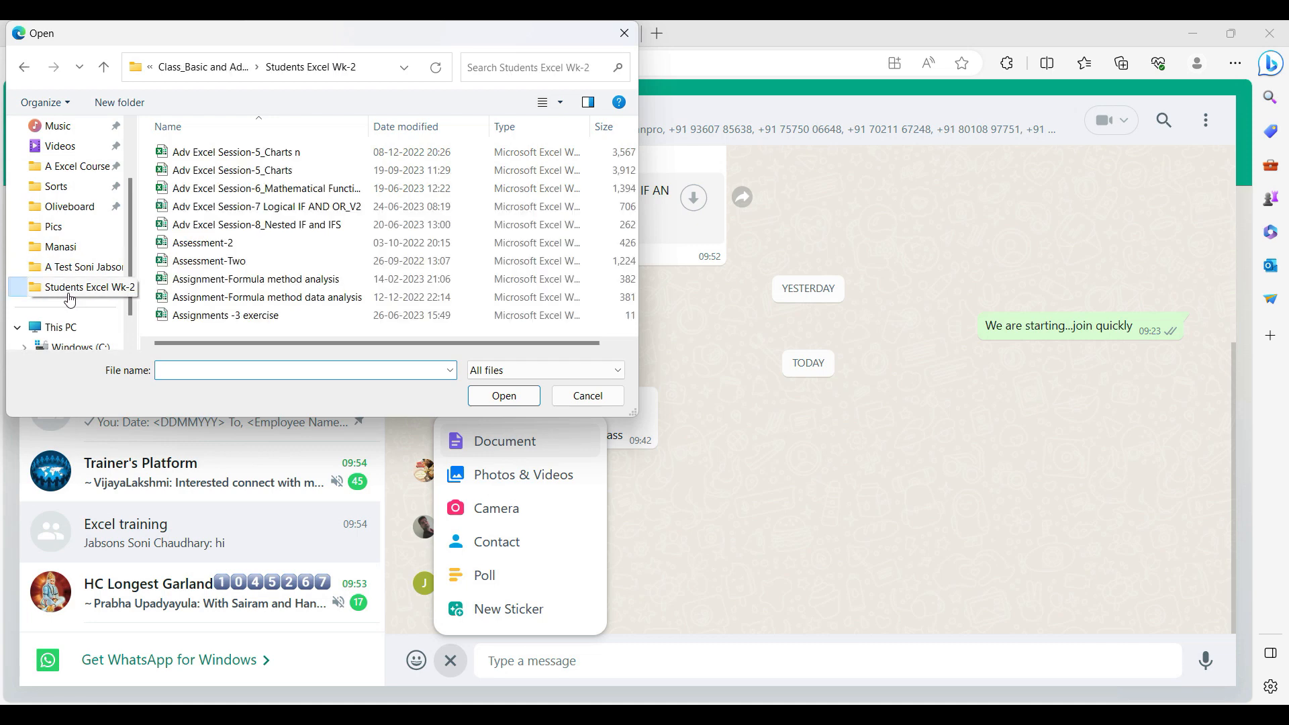
click(209, 68)
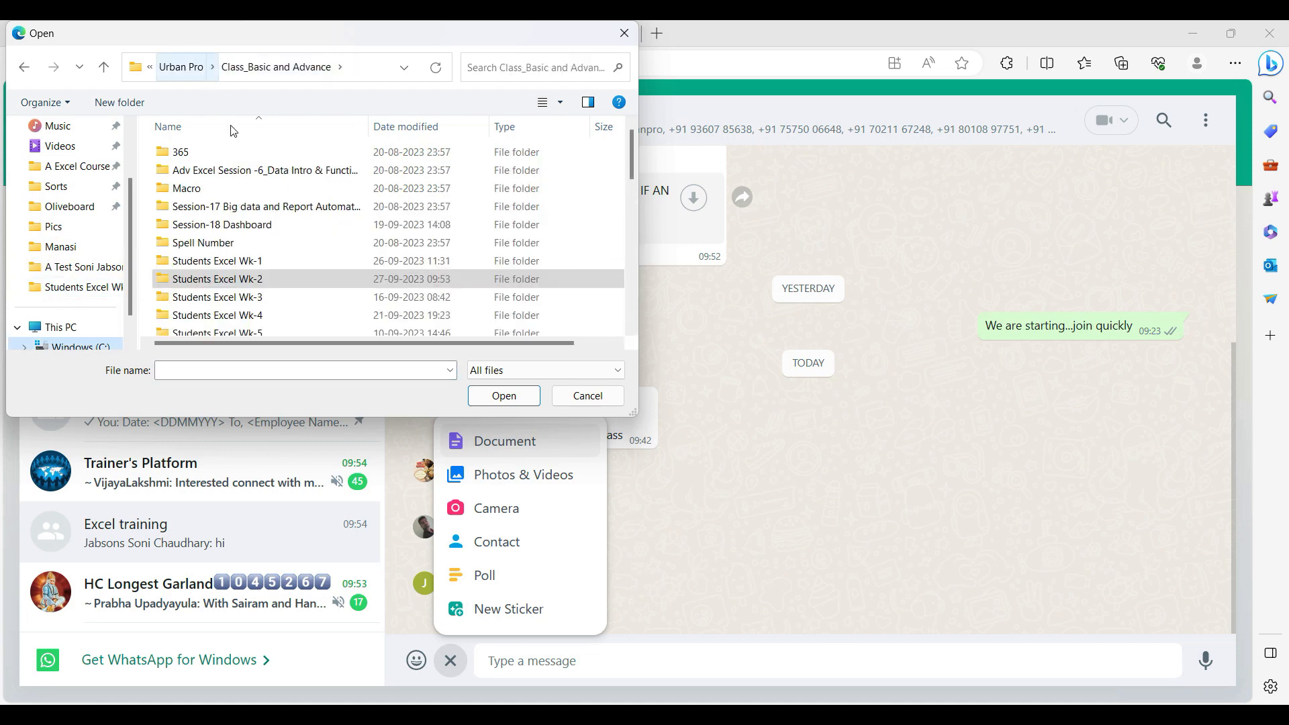
double_click(225, 299)
click(294, 160)
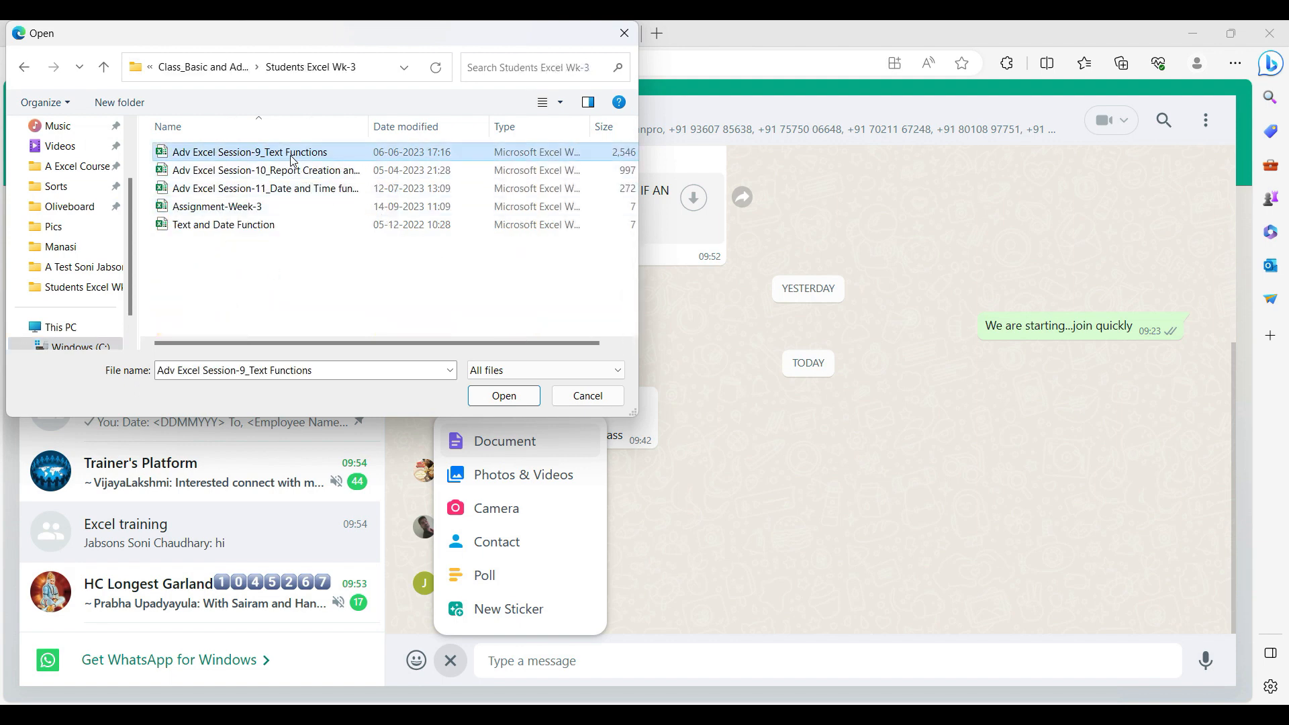
ctrl+click(290, 172)
ctrl+click(294, 191)
click(497, 395)
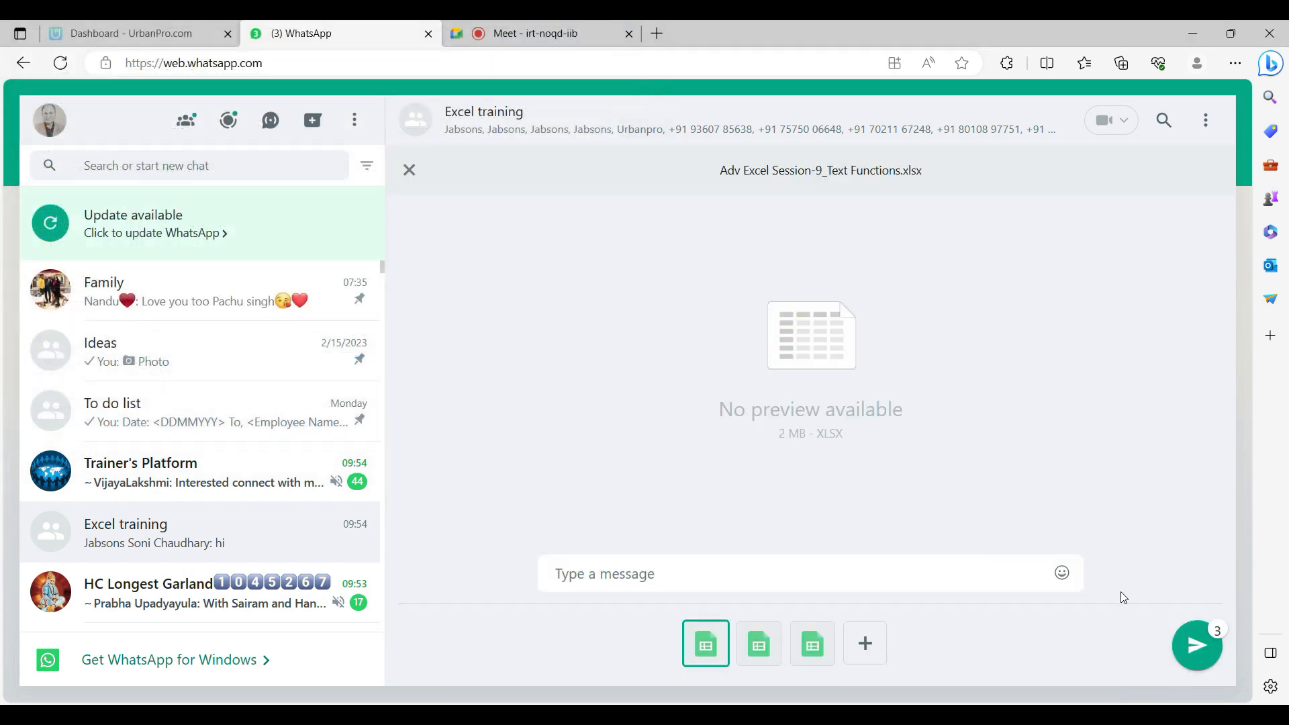
click(1196, 648)
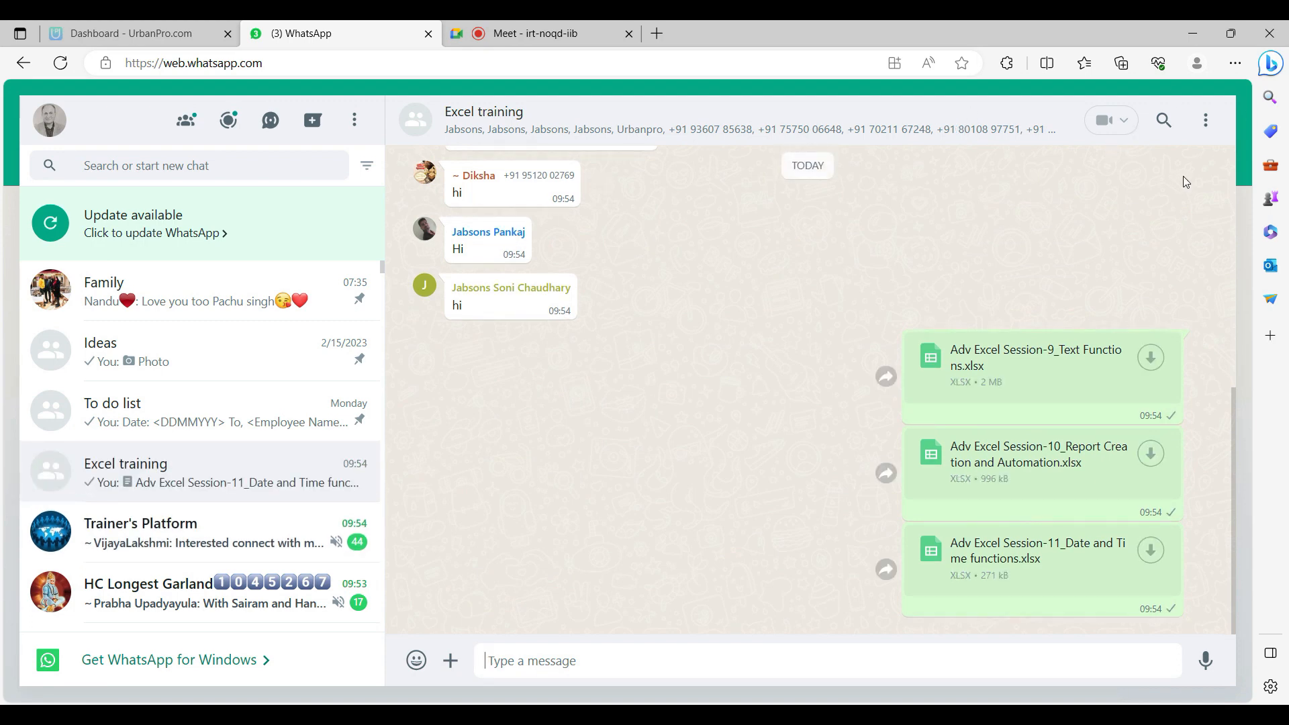
Step: Close the browser and open the computer's power options
click(1275, 33)
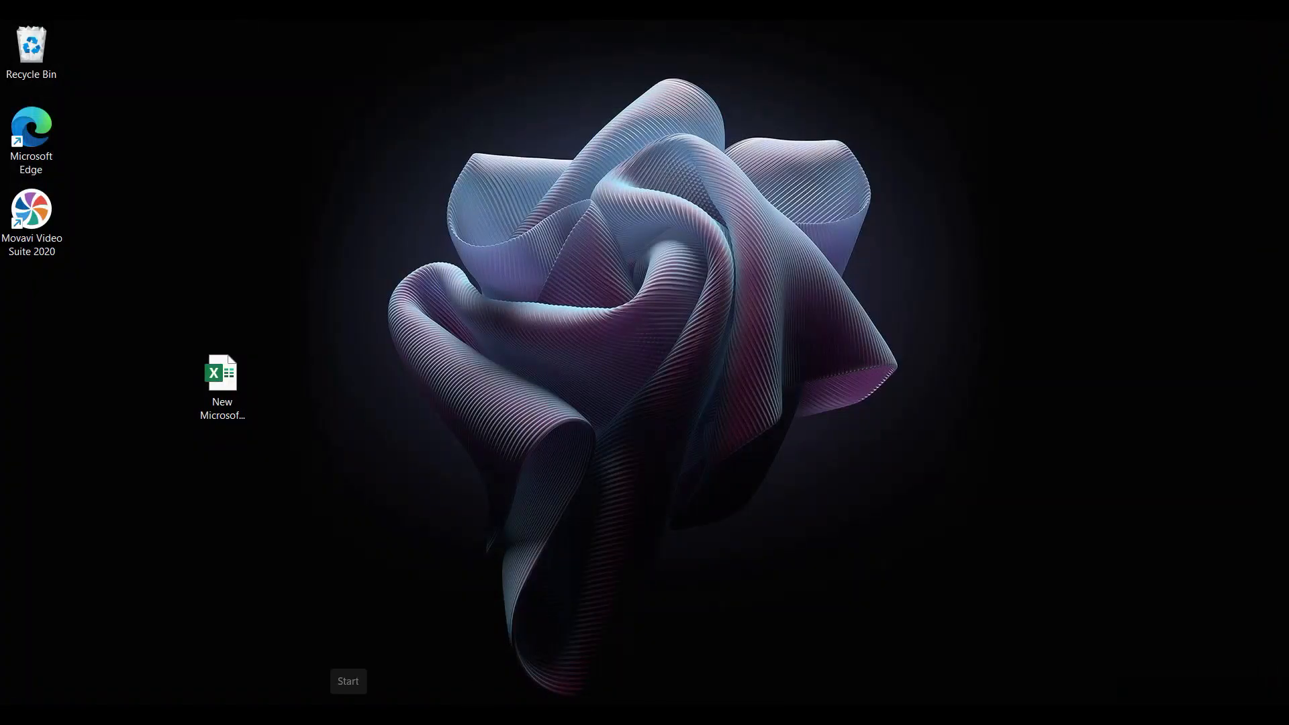
click(348, 715)
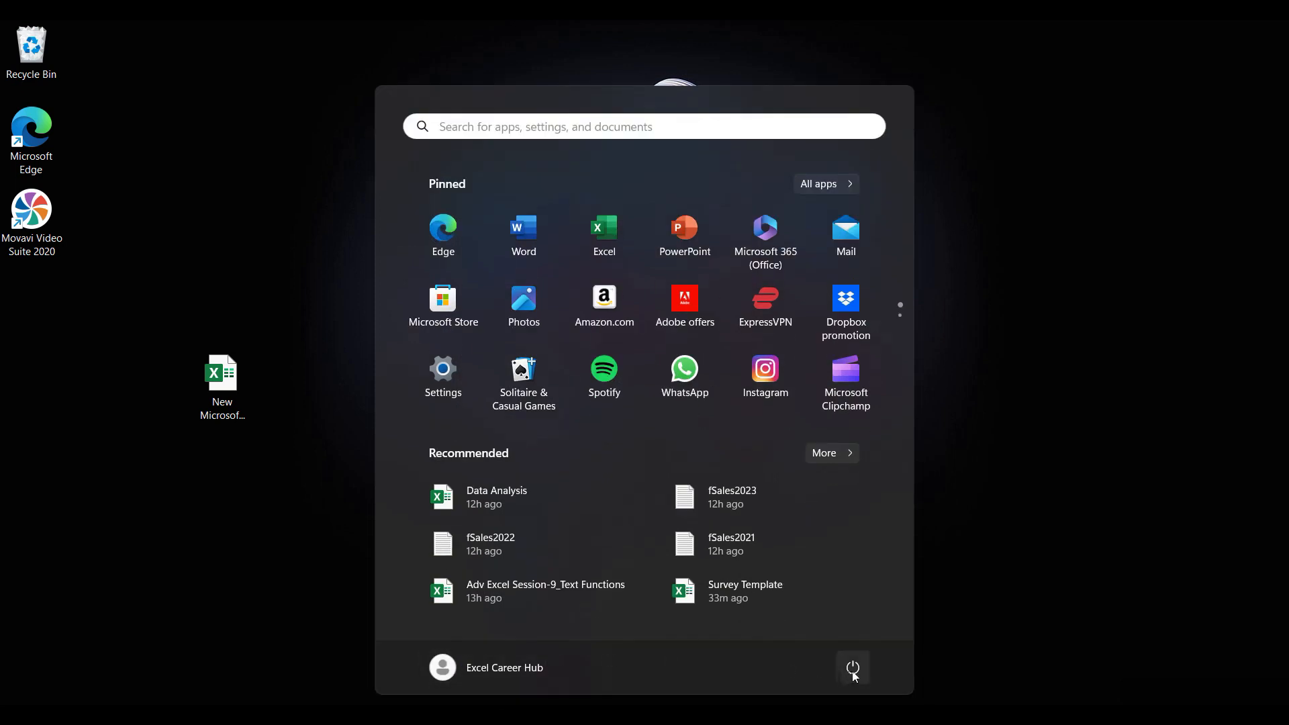
click(853, 667)
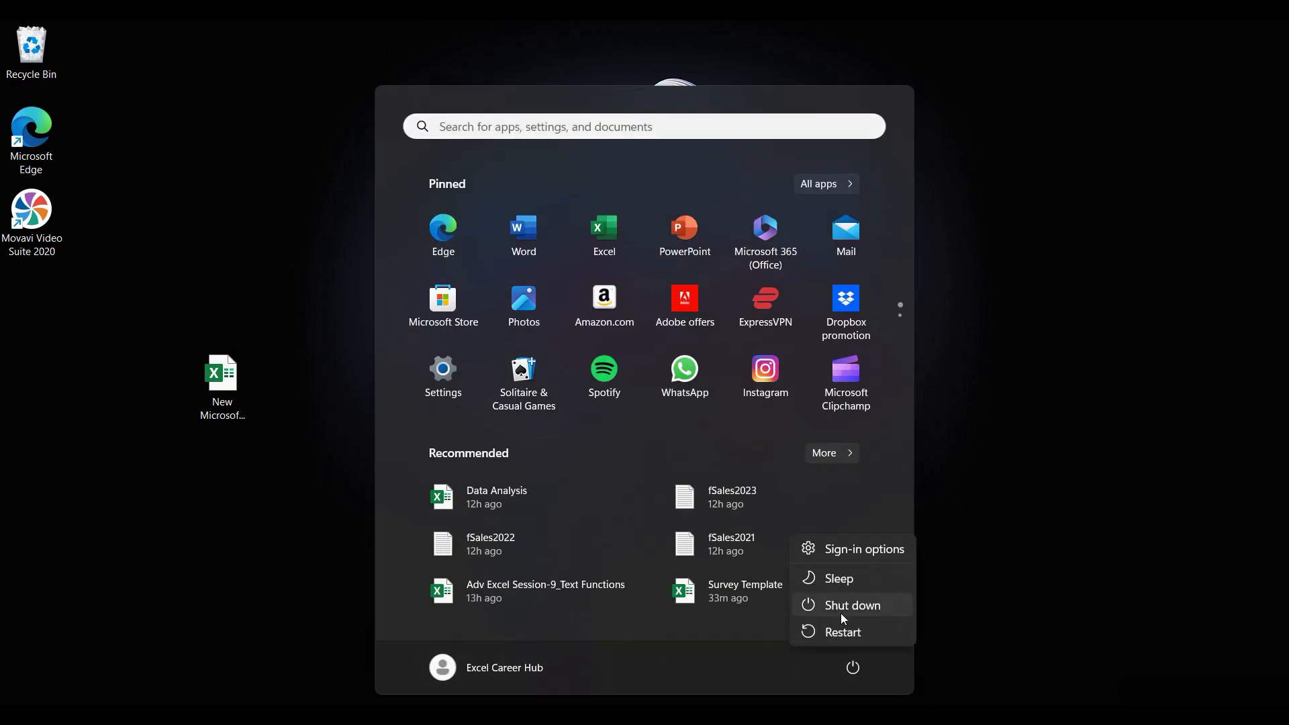